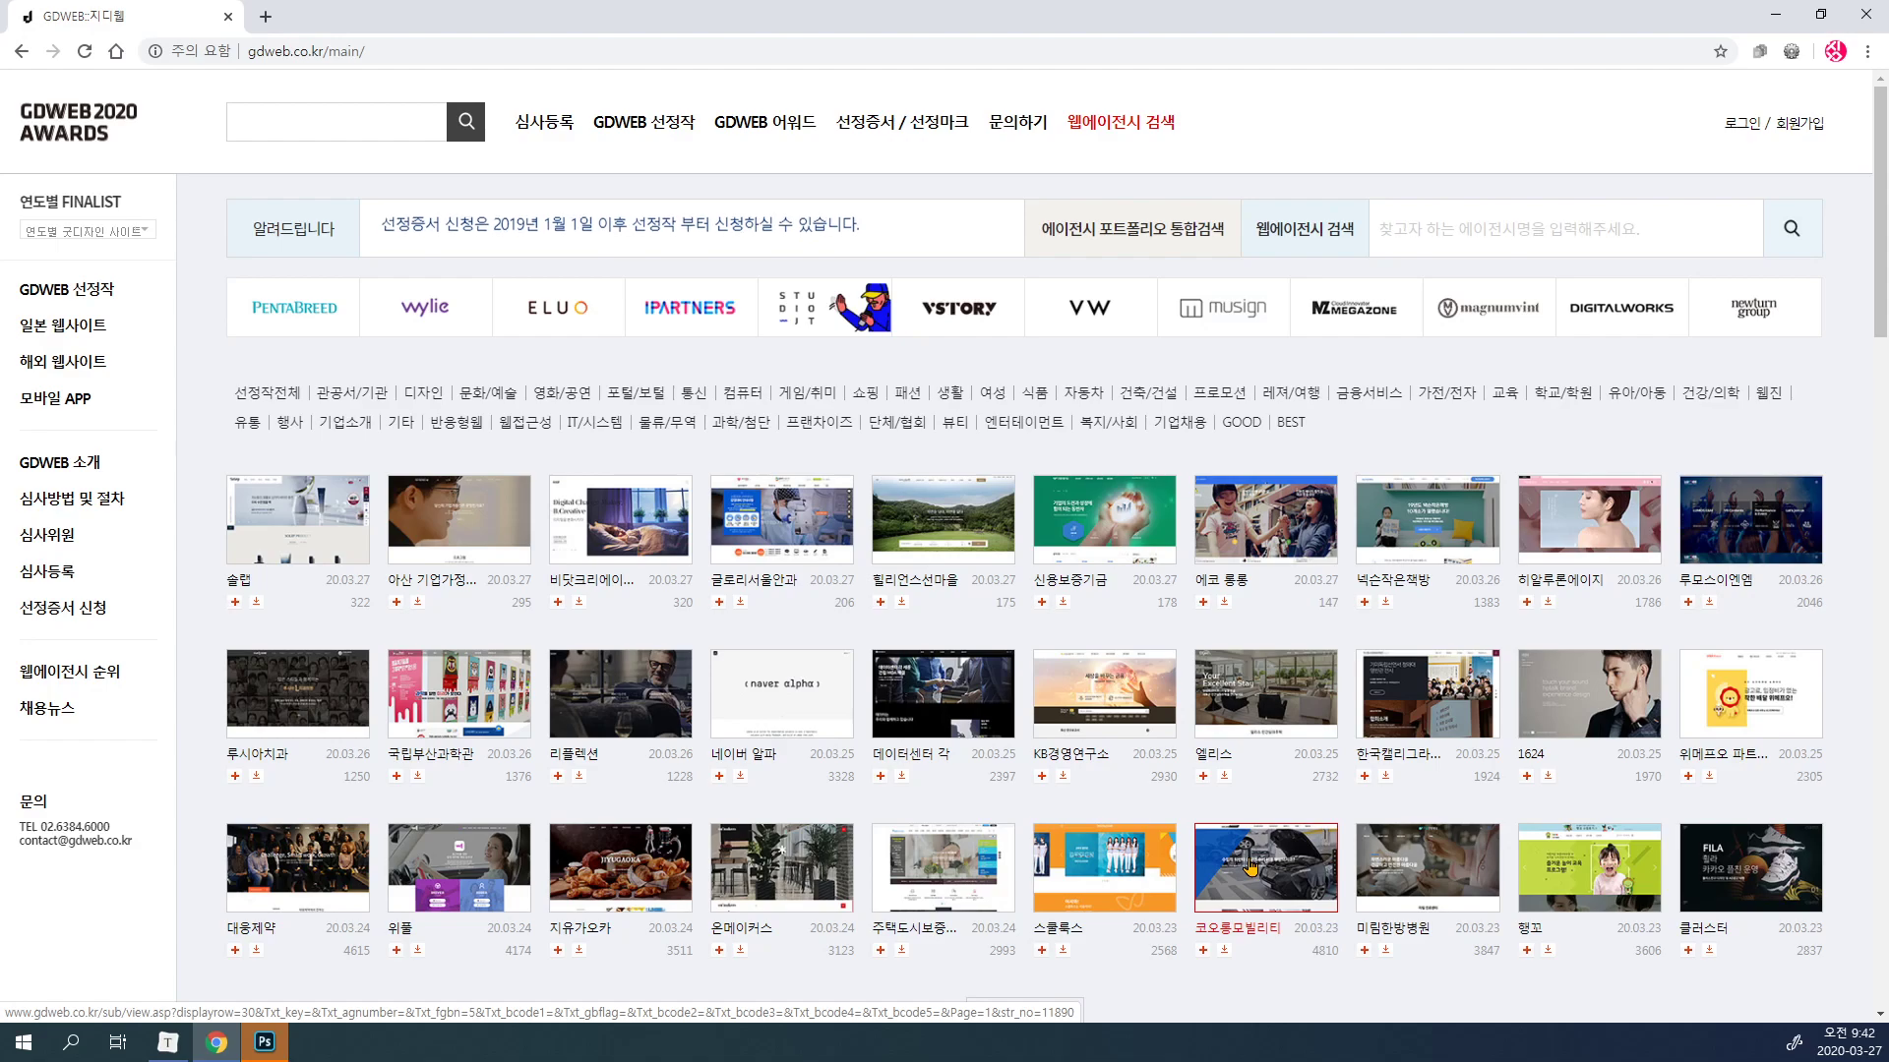
Find the KB경영연구소 entry in the GDWEB gallery and open its detail page.
scroll(600, 604, down, 3)
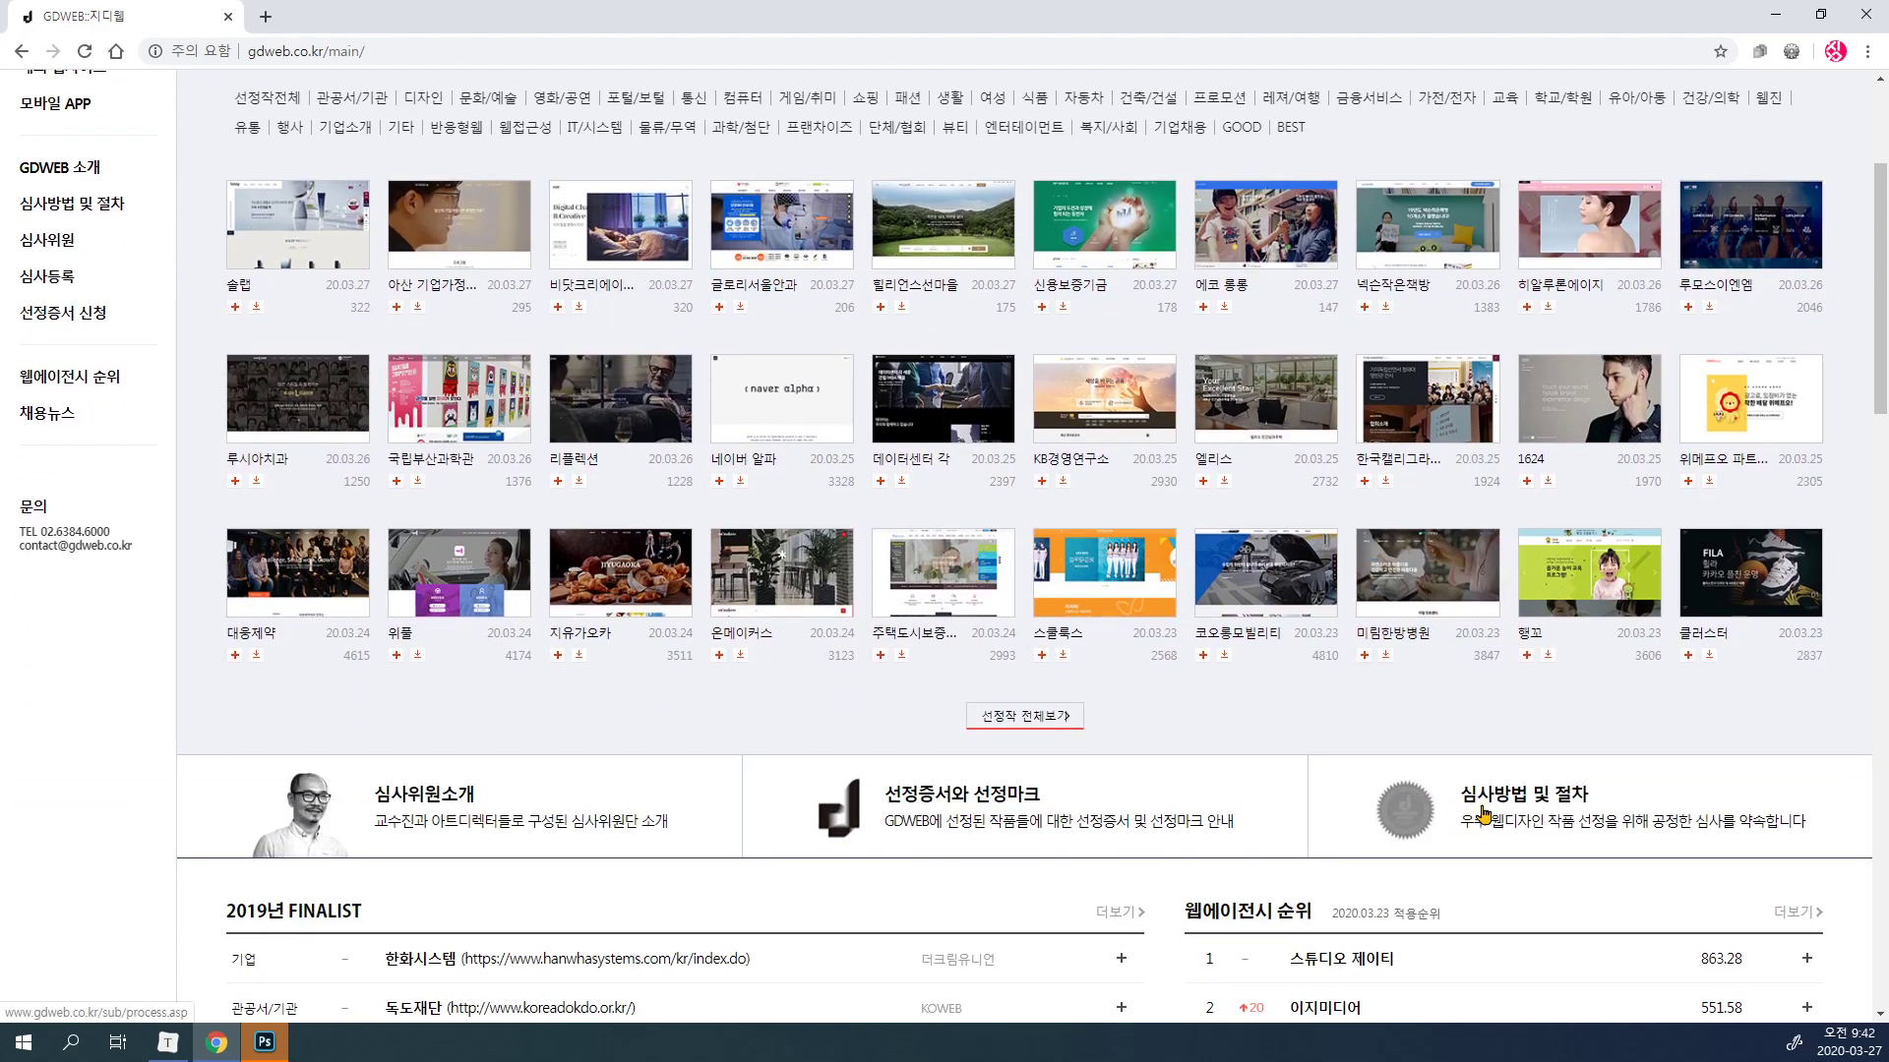
scroll(1483, 818, up, 1)
scroll(1284, 740, up, 1)
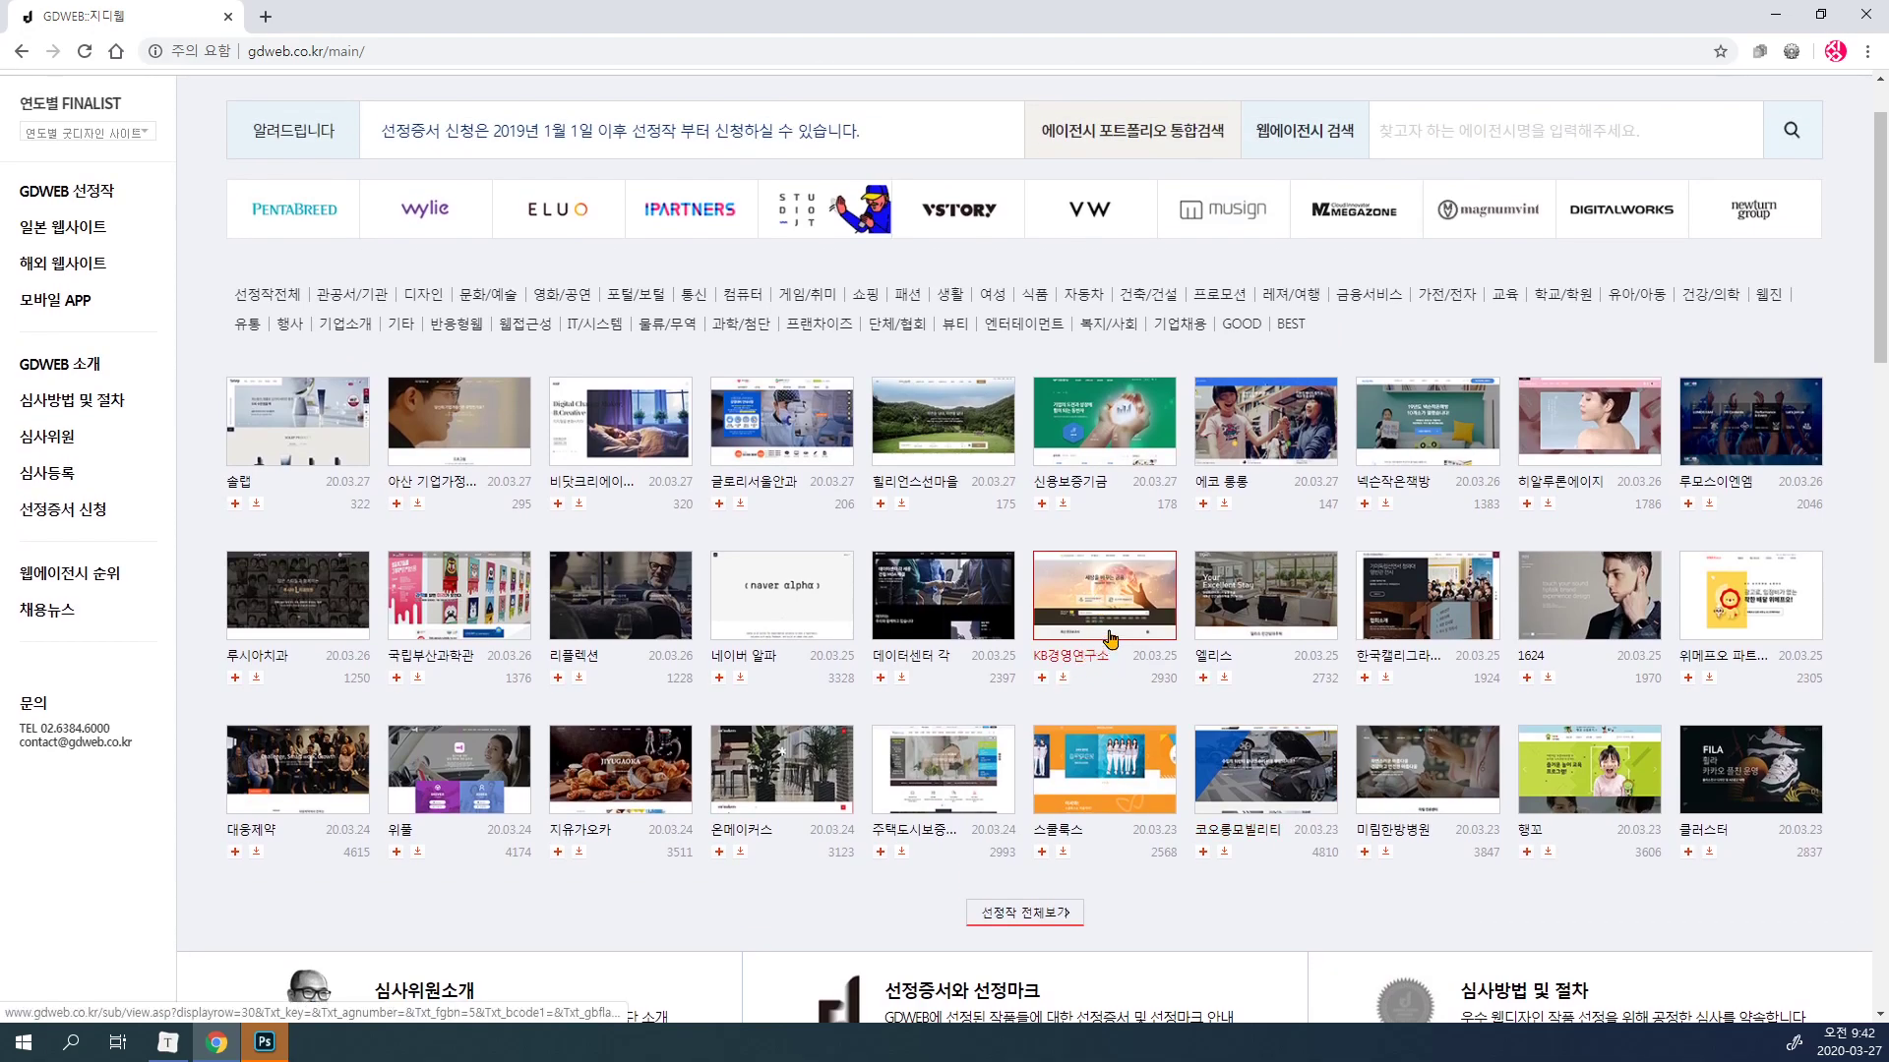
click(1111, 641)
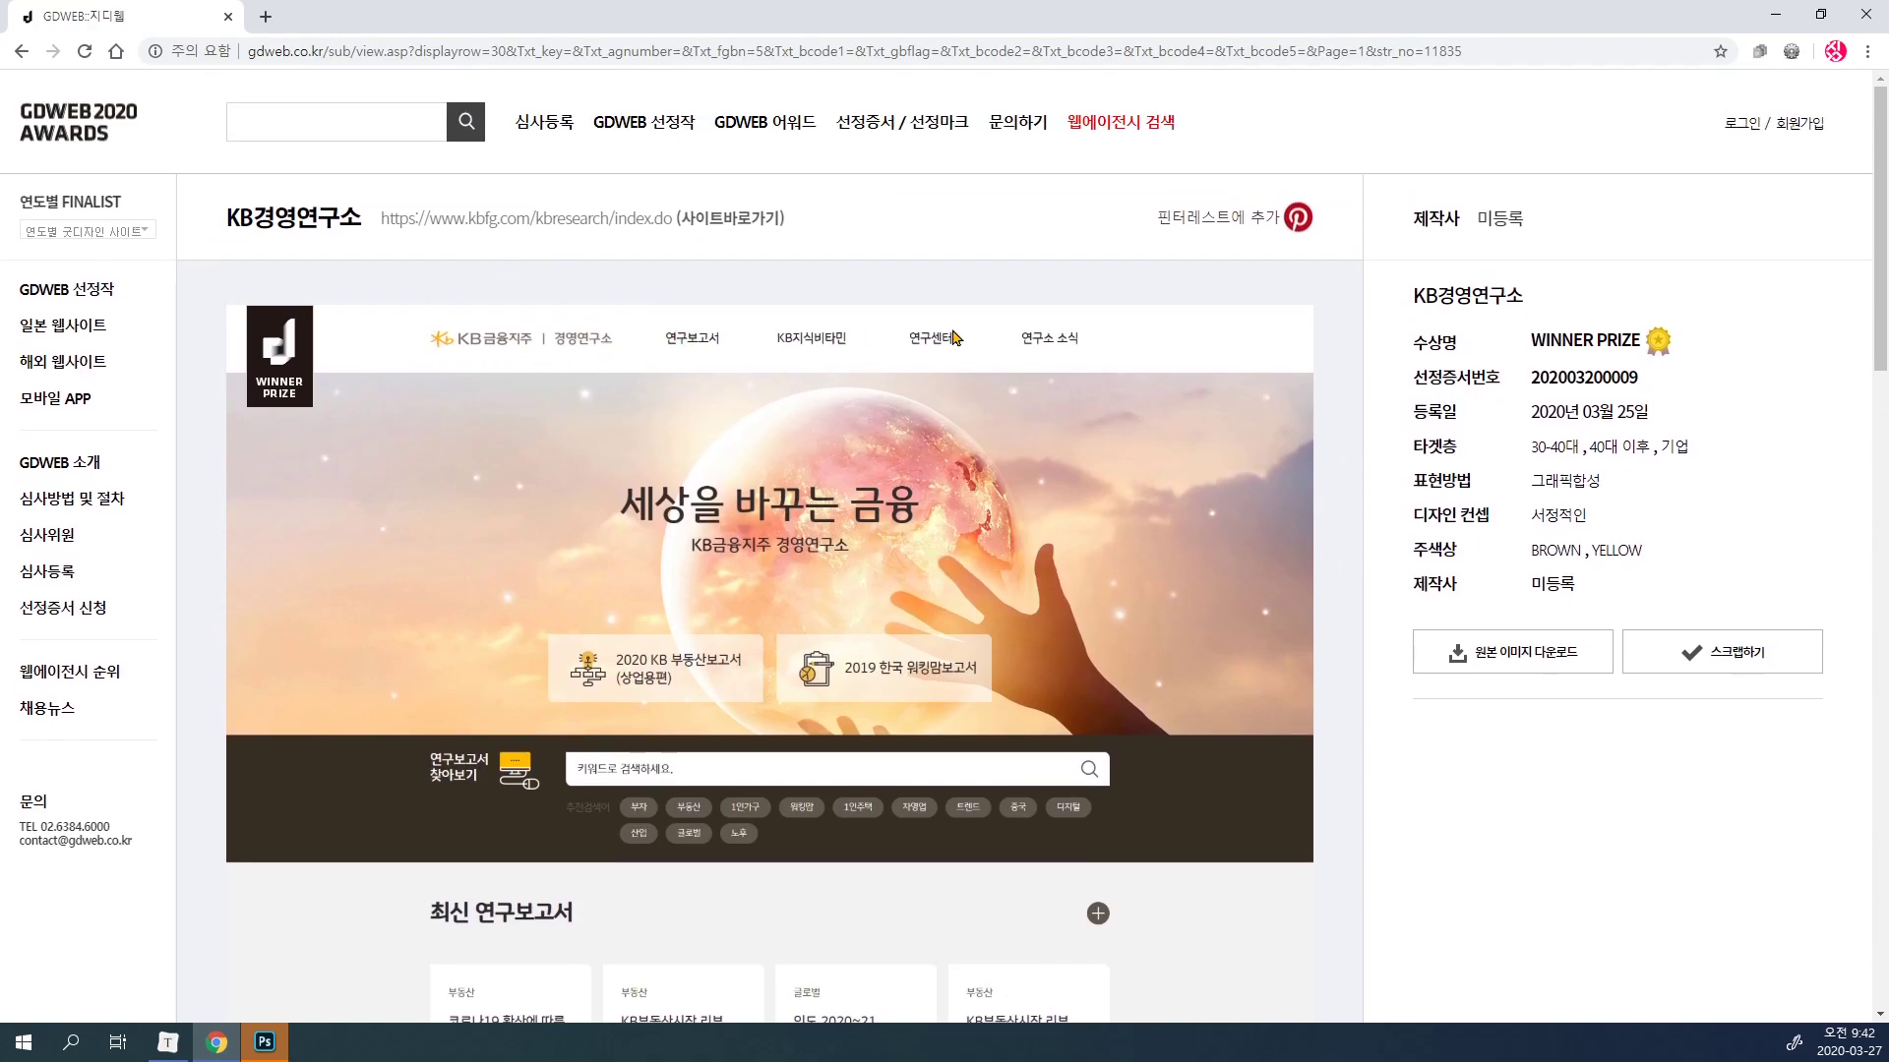
Examine the full KB경영연구소 page design from the main visual down to the footer, along with its award details.
scroll(928, 337, down, 2)
scroll(1066, 532, down, 4)
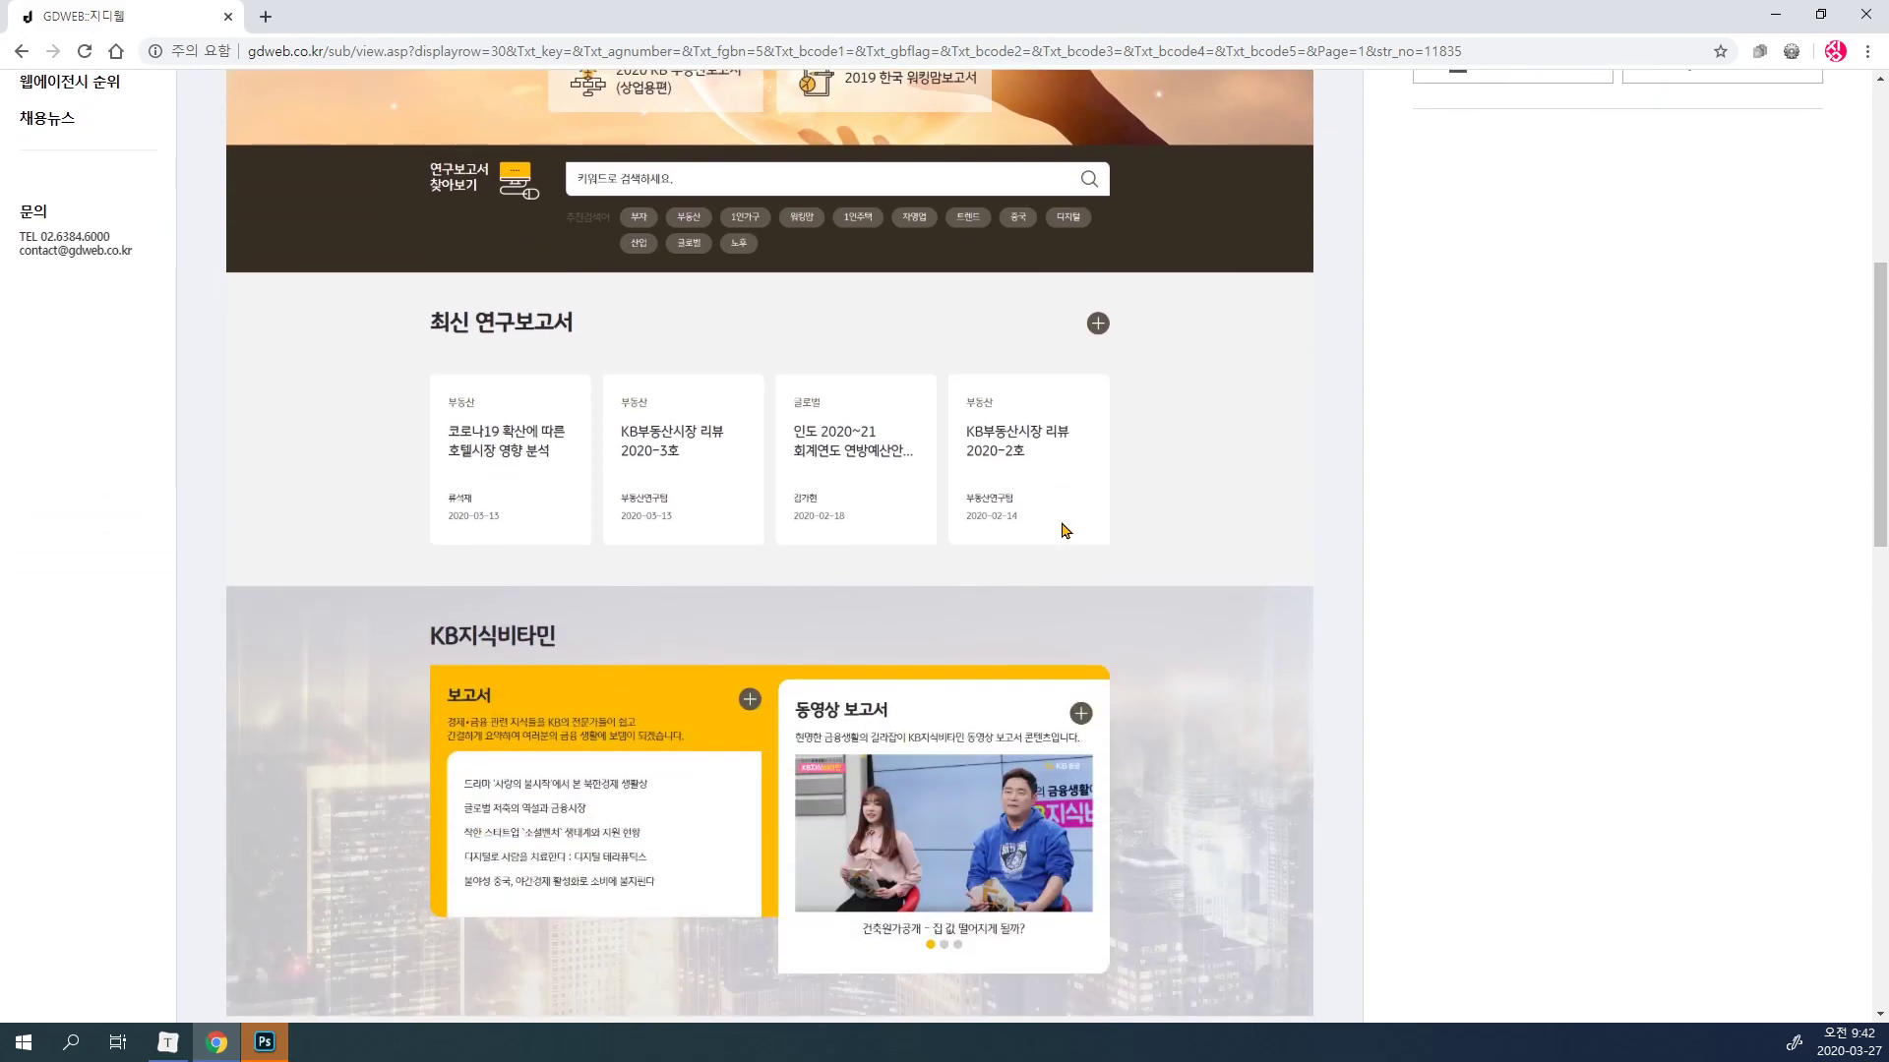
scroll(1062, 531, down, 6)
scroll(1058, 525, up, 3)
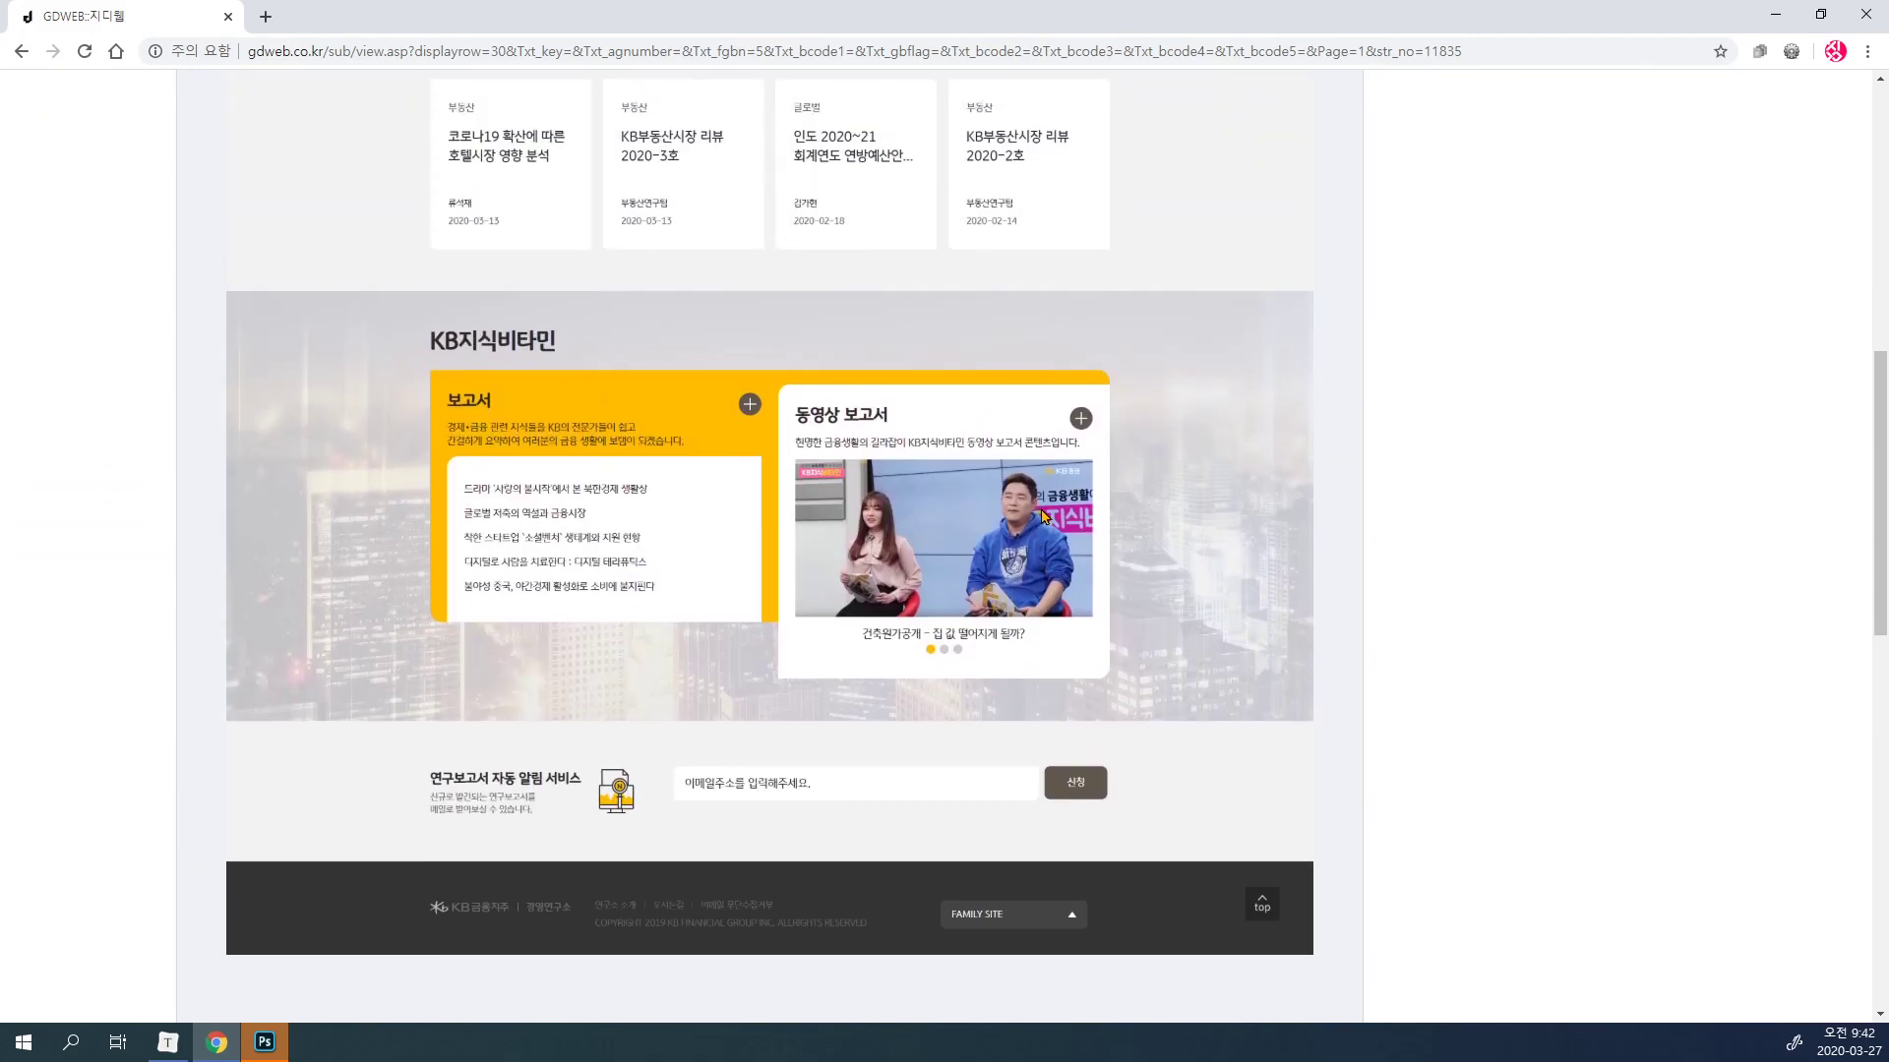
scroll(1028, 516, up, 2)
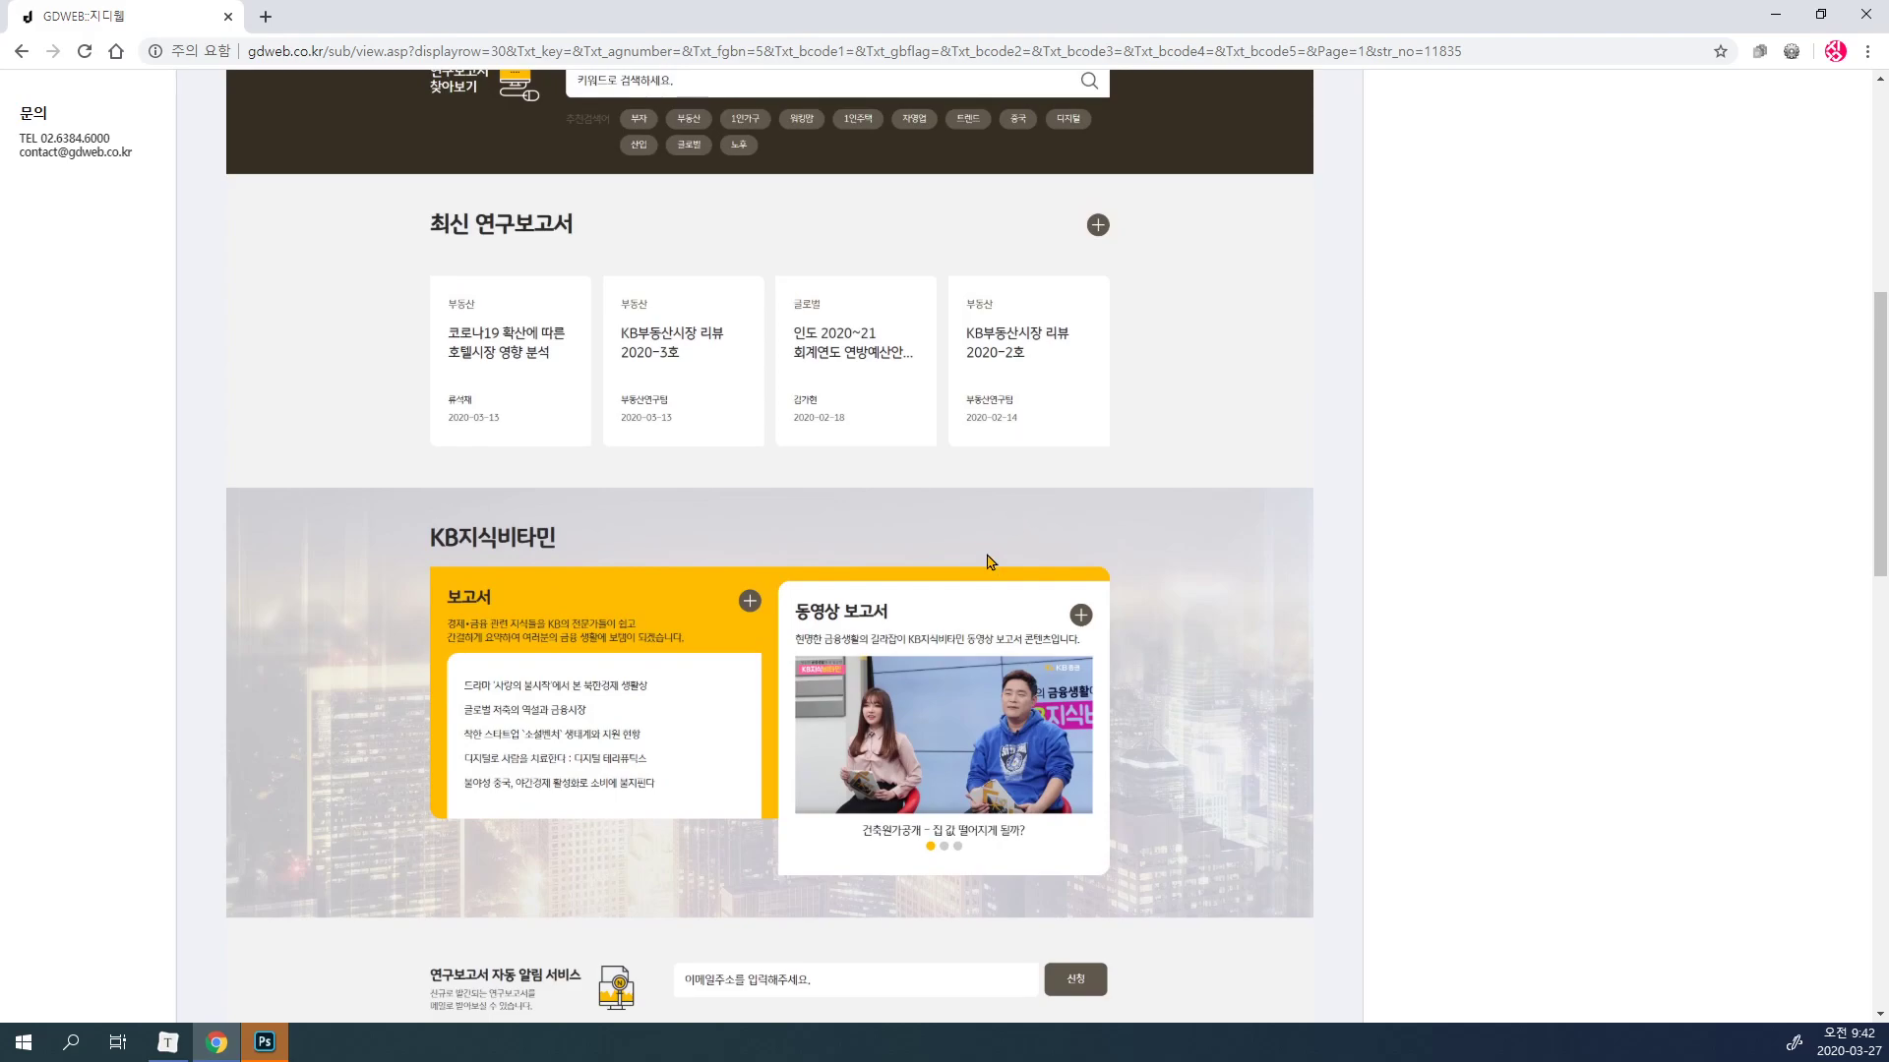
scroll(986, 558, up, 6)
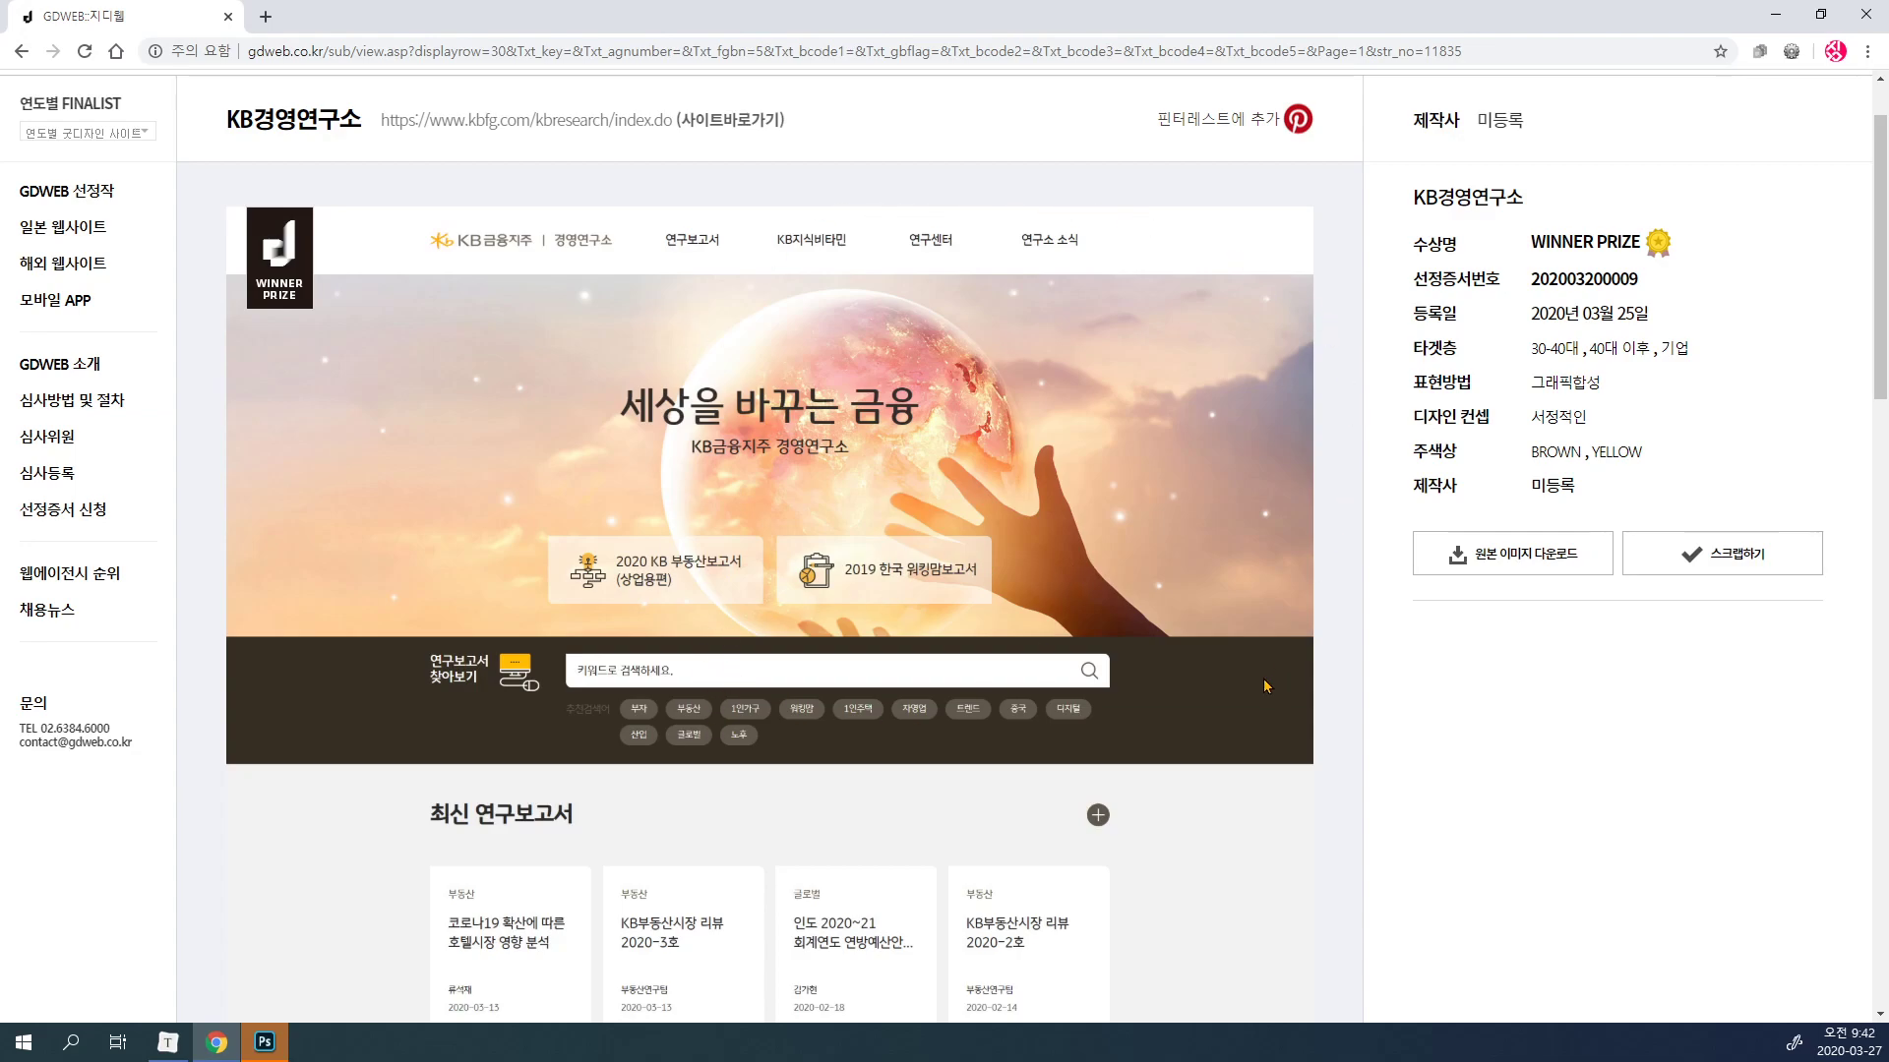
scroll(1251, 671, down, 3)
scroll(1249, 669, up, 3)
scroll(1200, 716, down, 2)
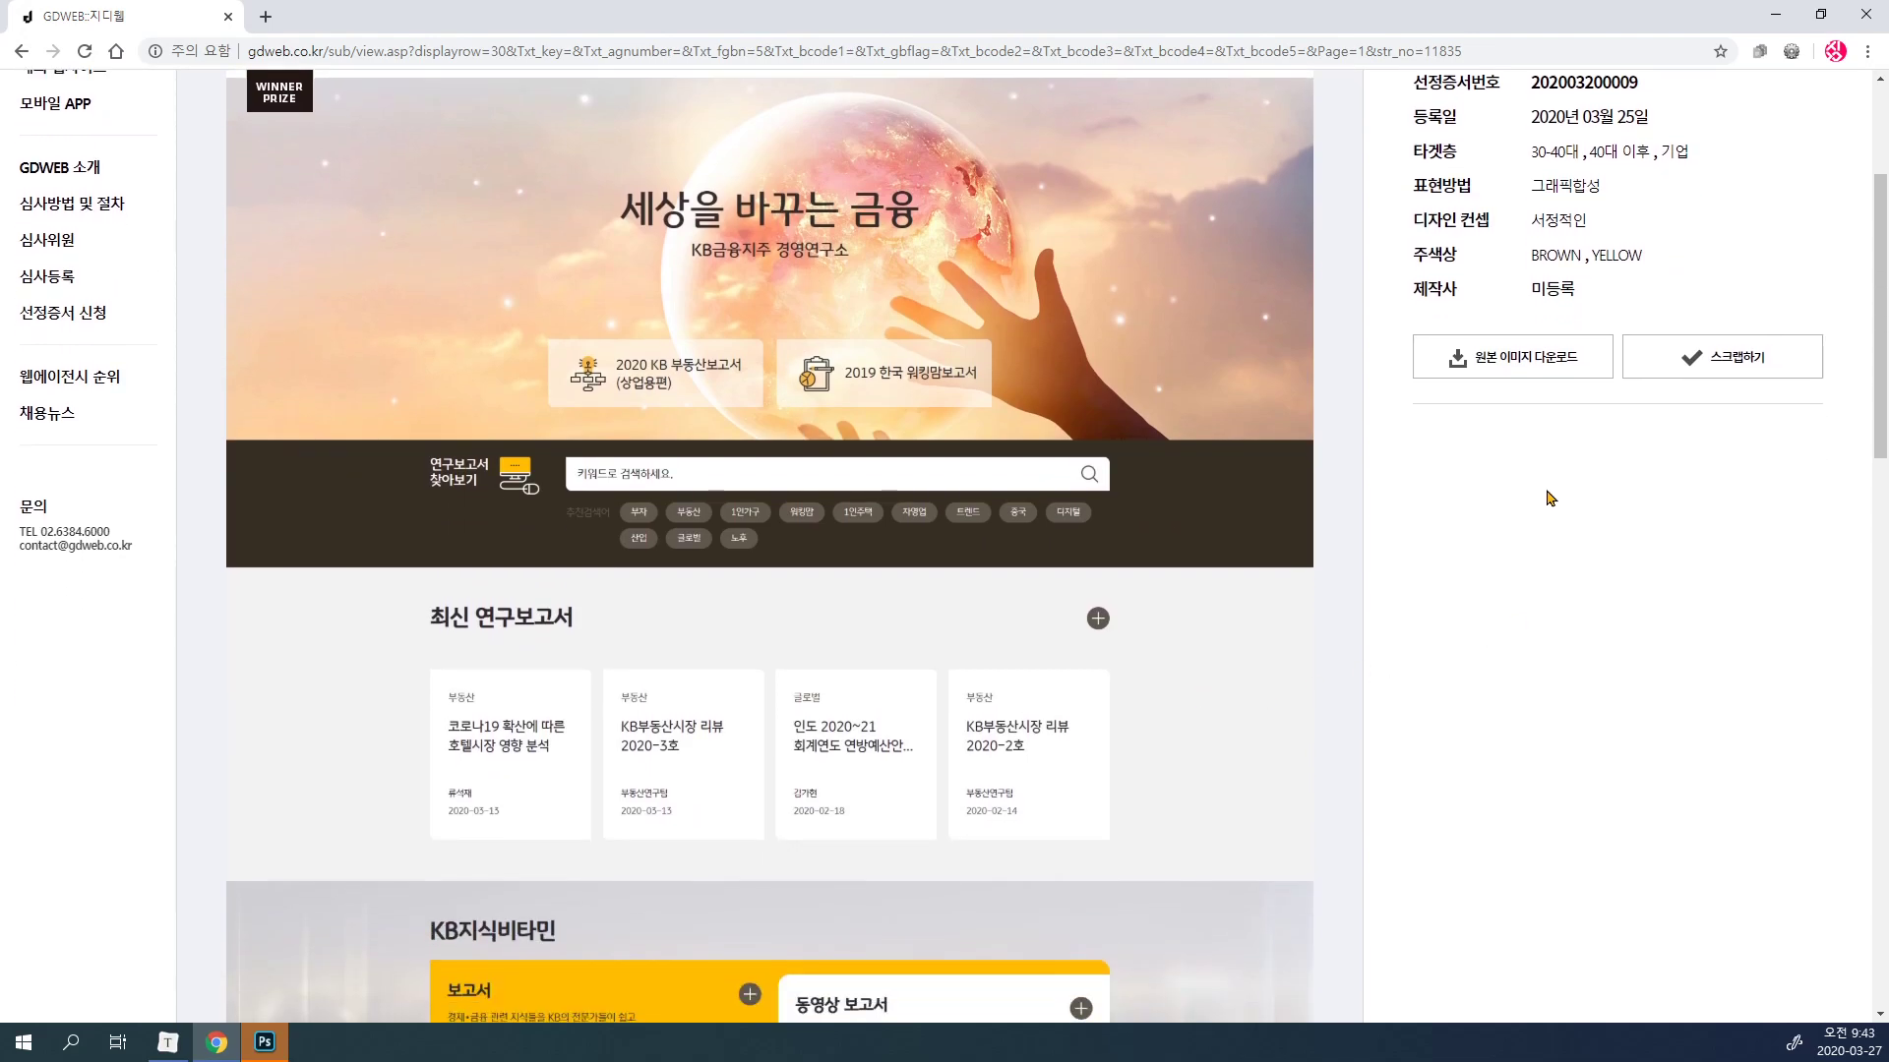
Try to download the original image of the KB경영연구소 design from its detail page.
click(1537, 356)
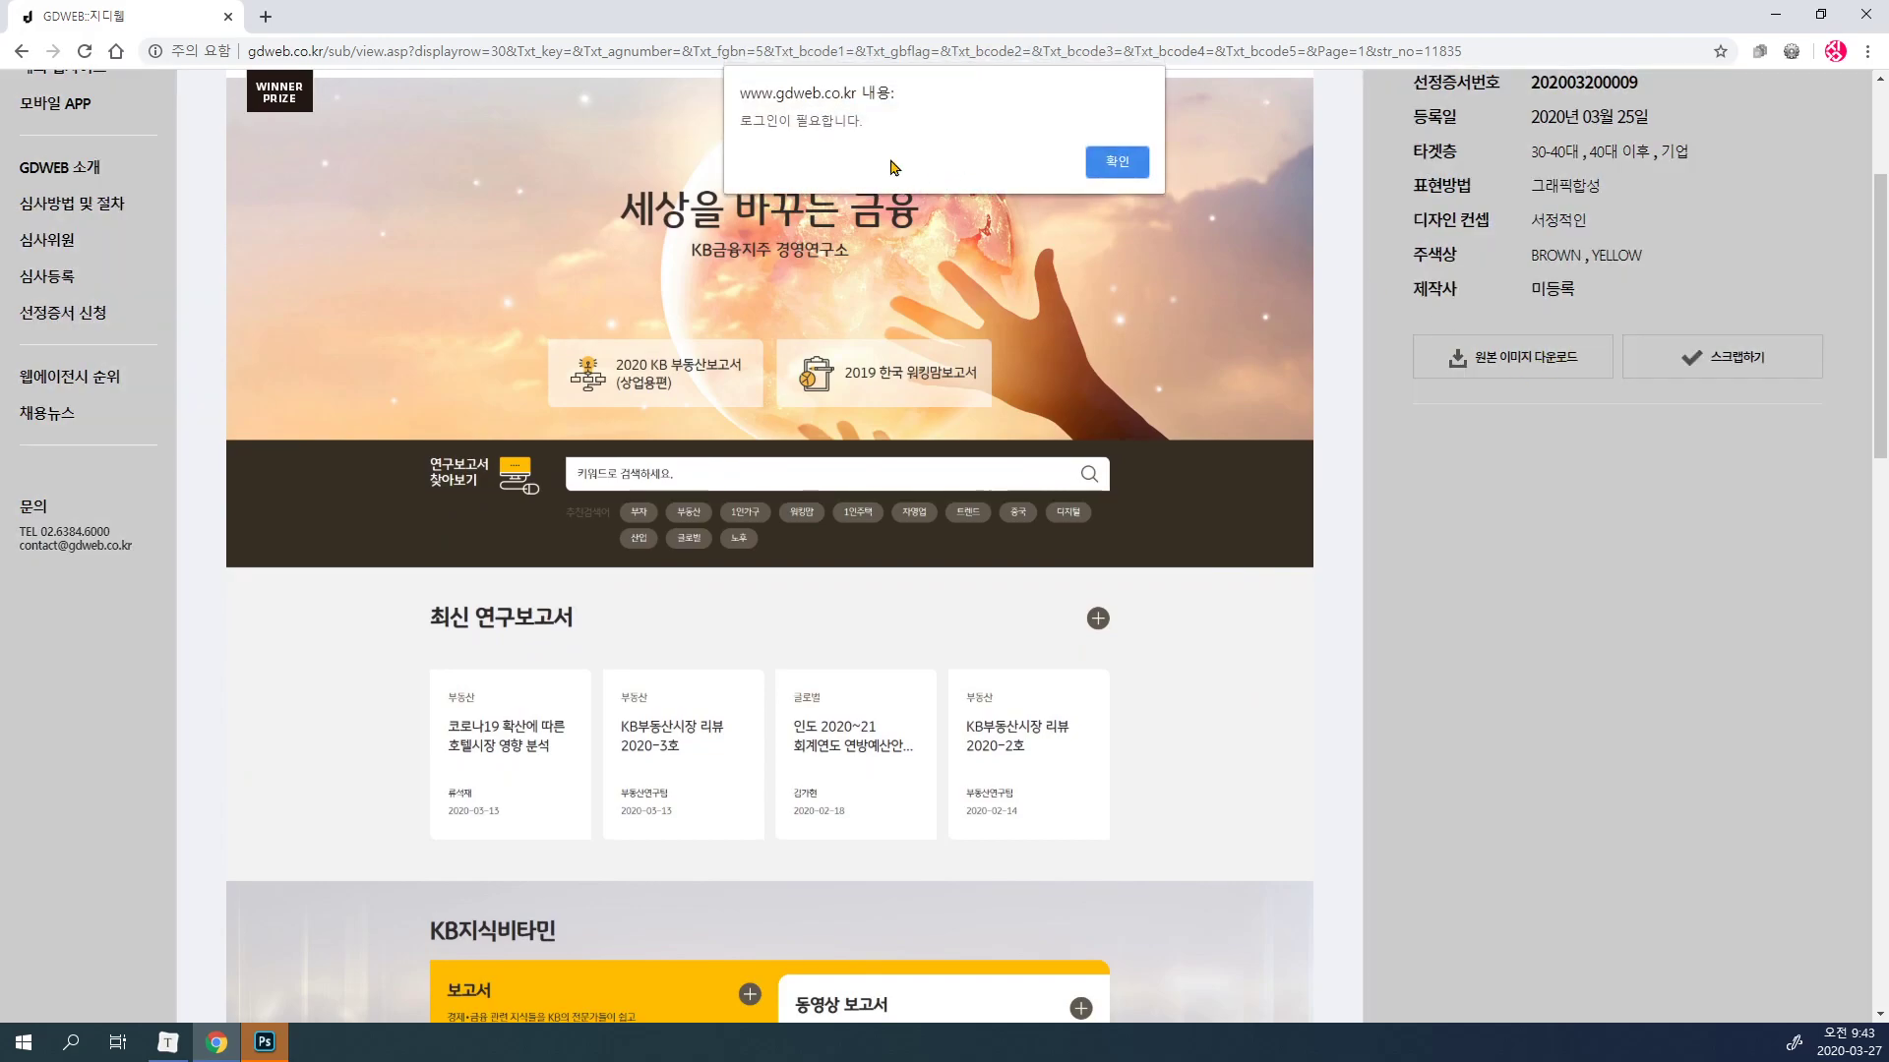
click(1116, 162)
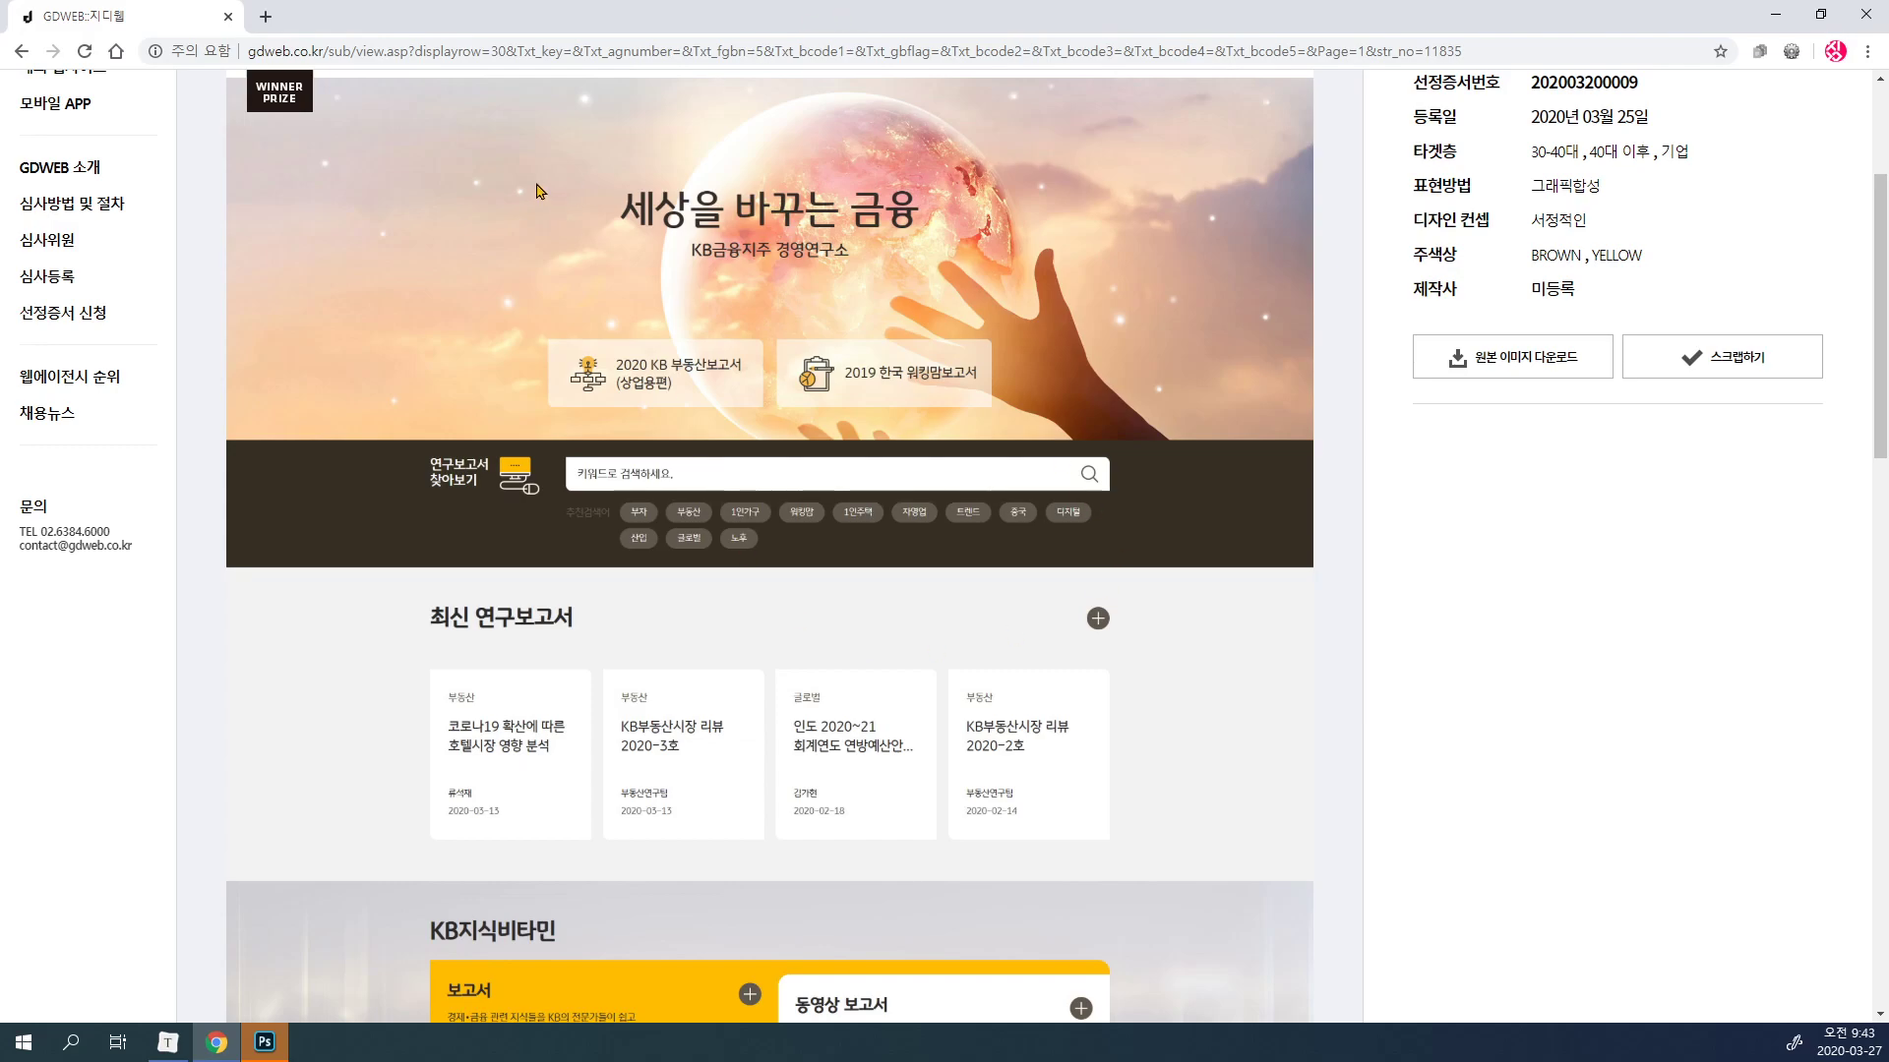
Save the complete web page to the desktop as GDWEB__지디웹.html and minimize the browser.
key(ctrl+s)
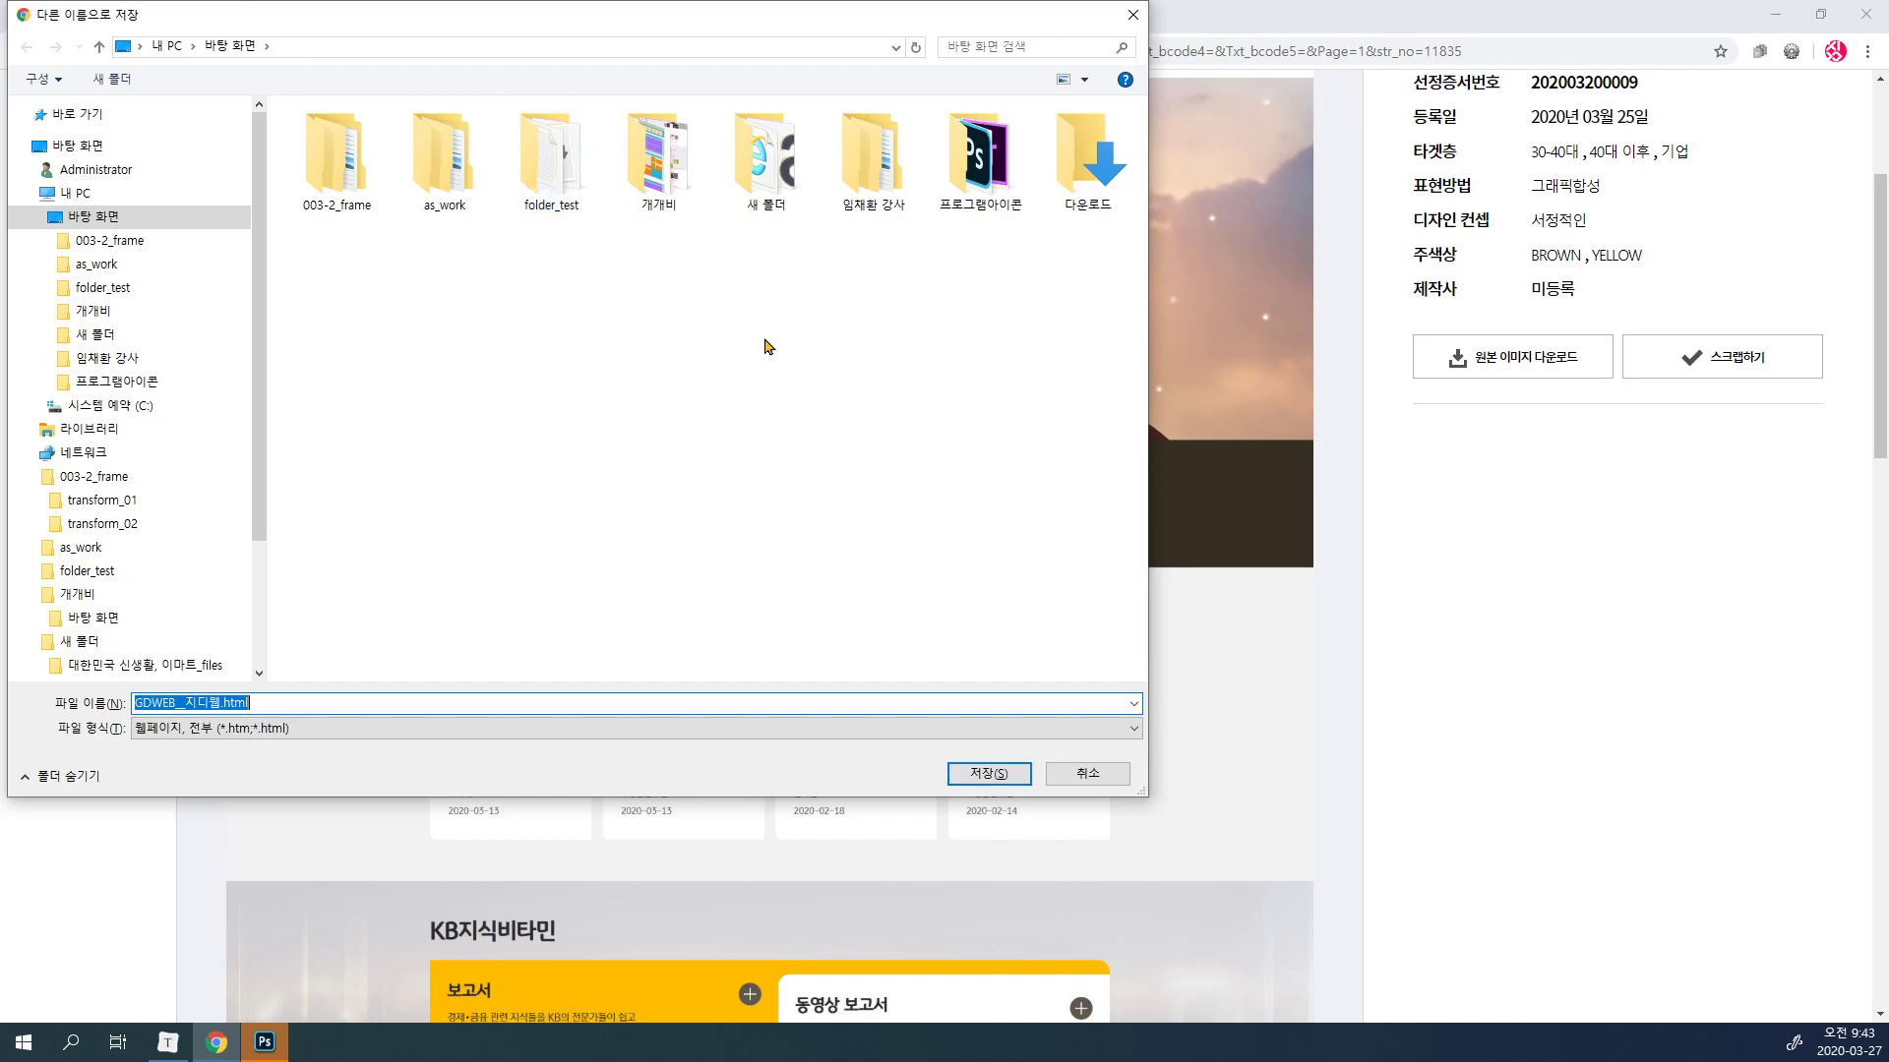
click(966, 763)
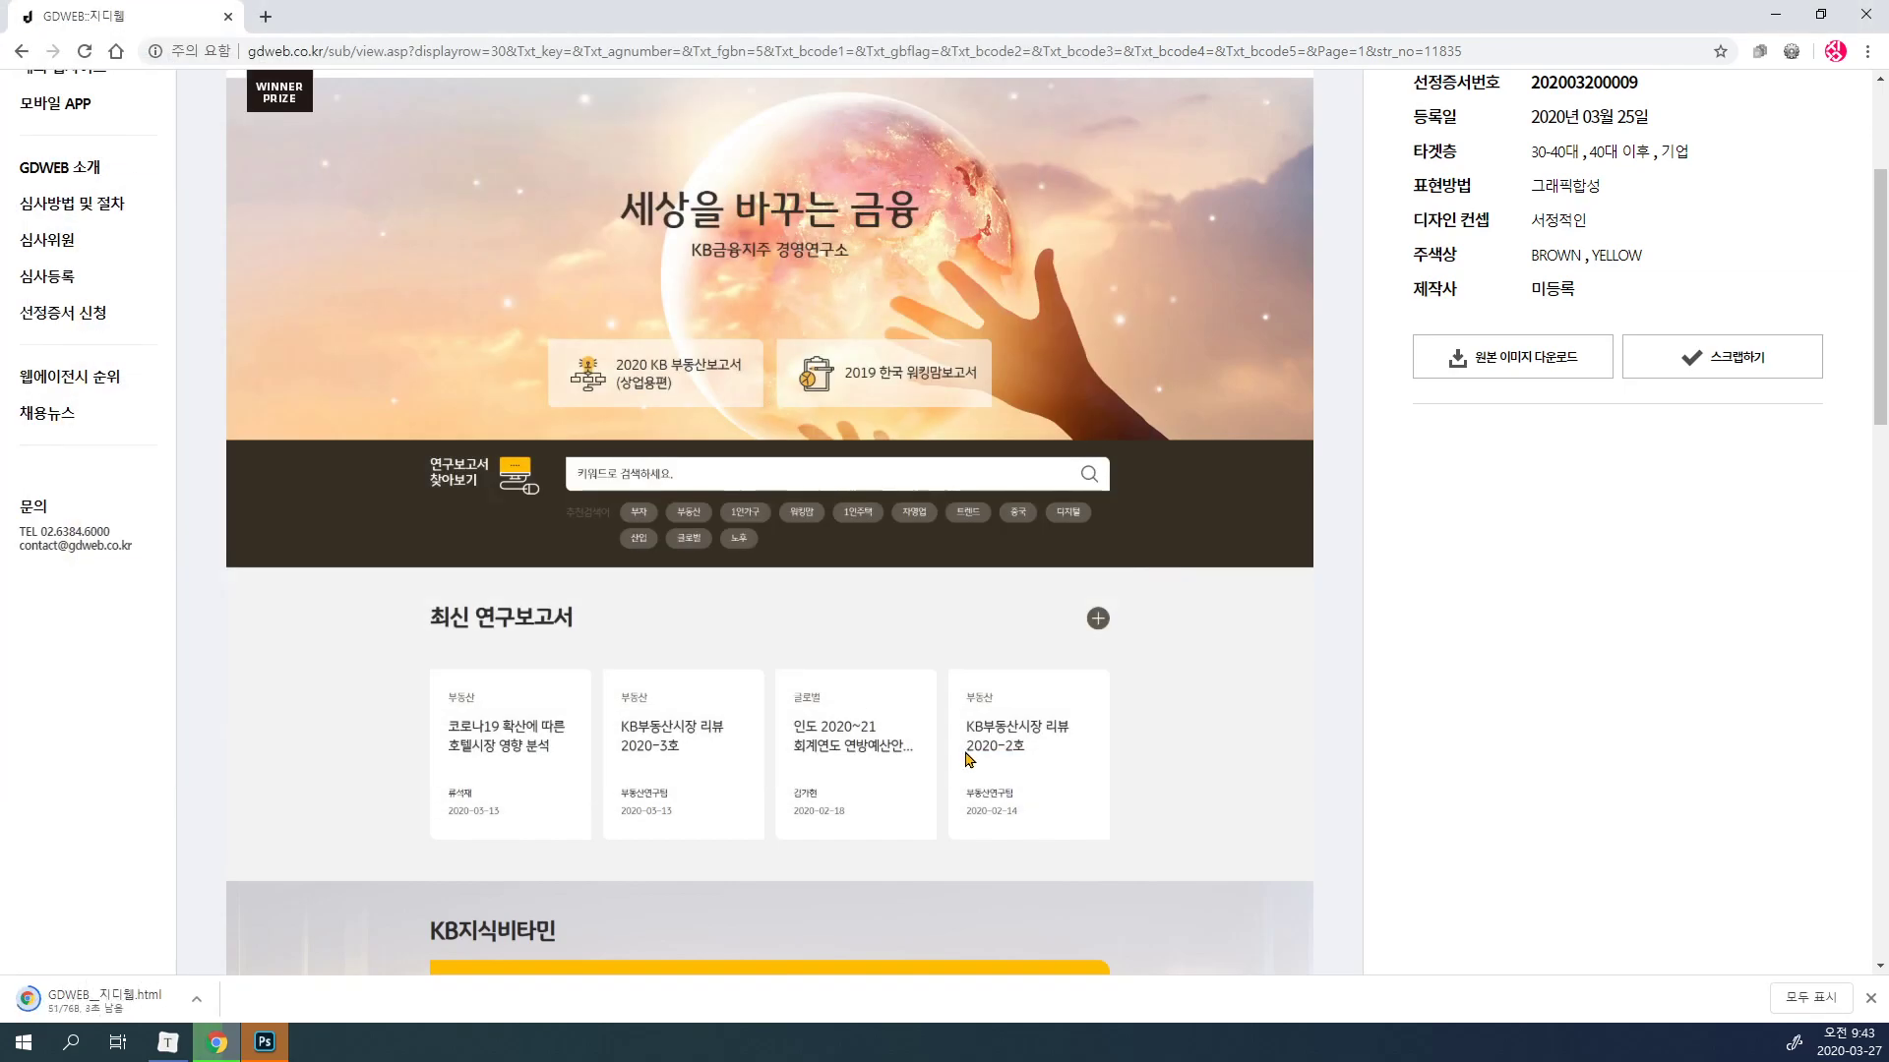
click(1767, 19)
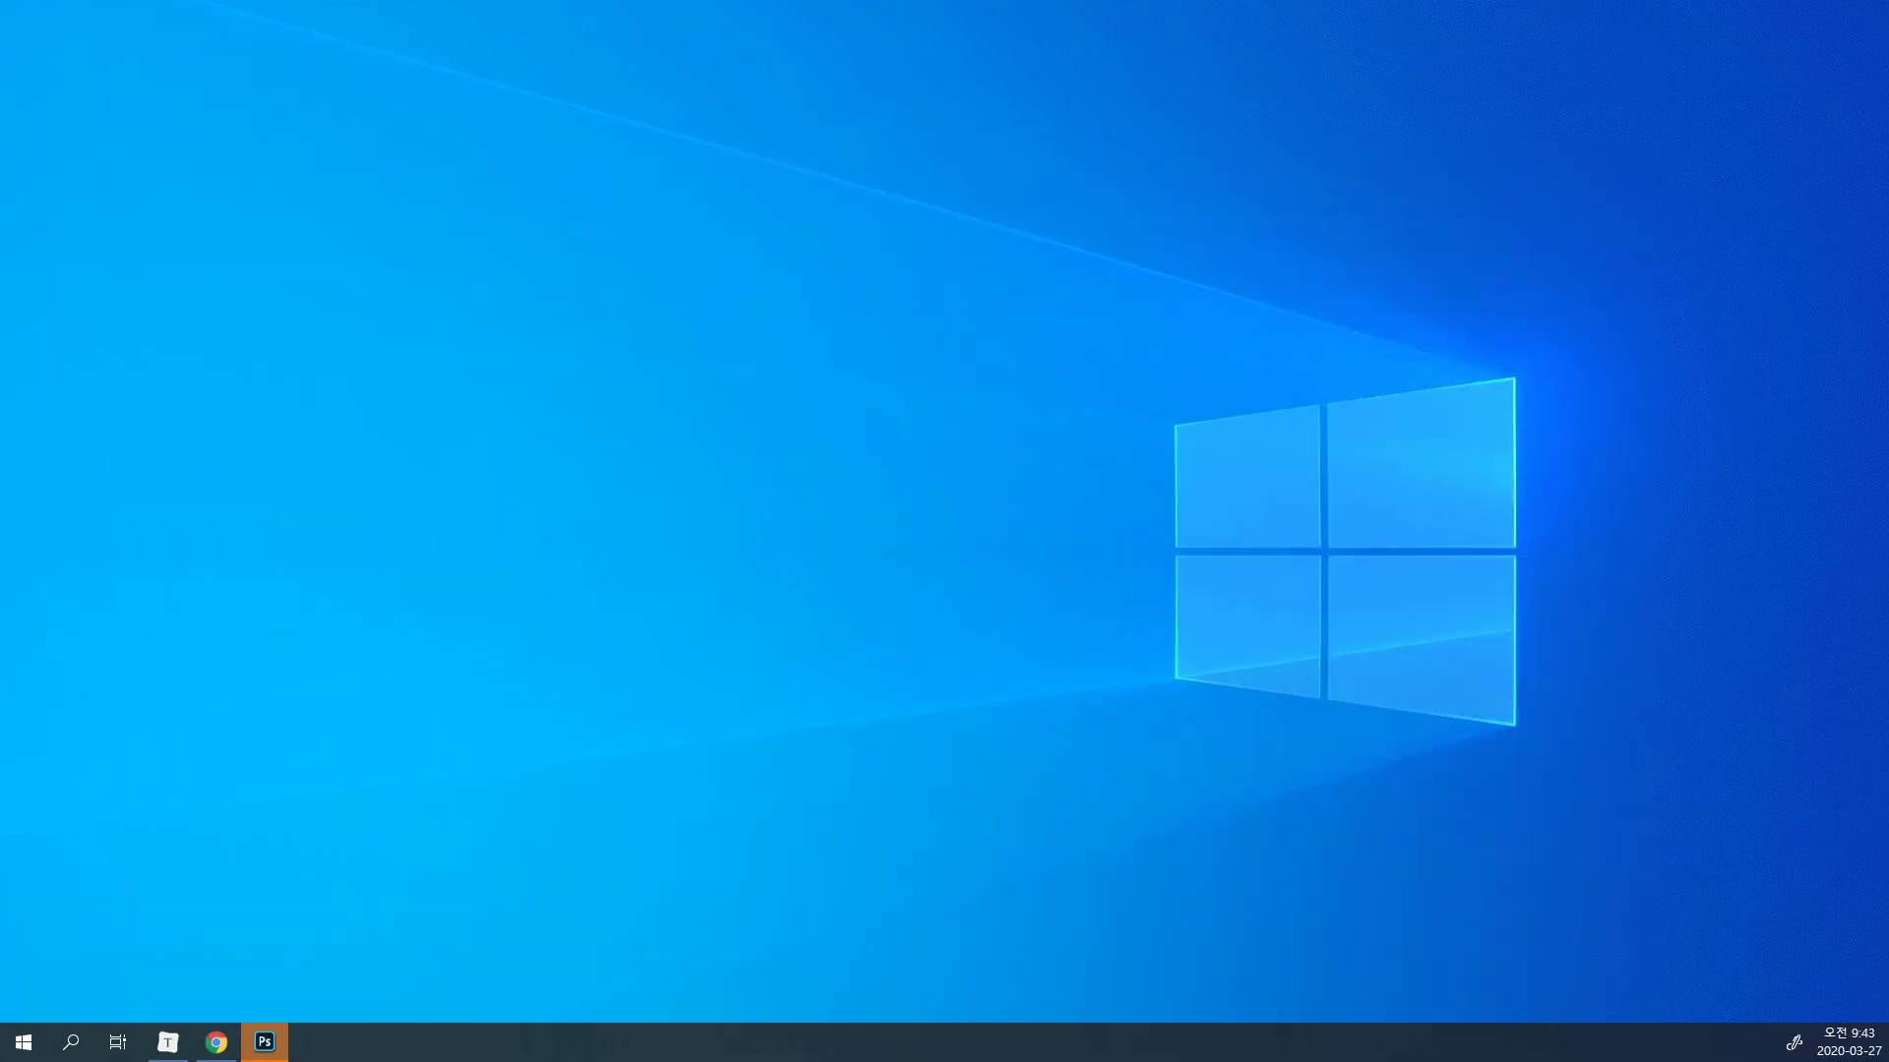
Move the saved page's icons to the middle of the desktop and open the GDWEB__지디웹_files folder.
drag(0, 258, 871, 336)
click(1011, 529)
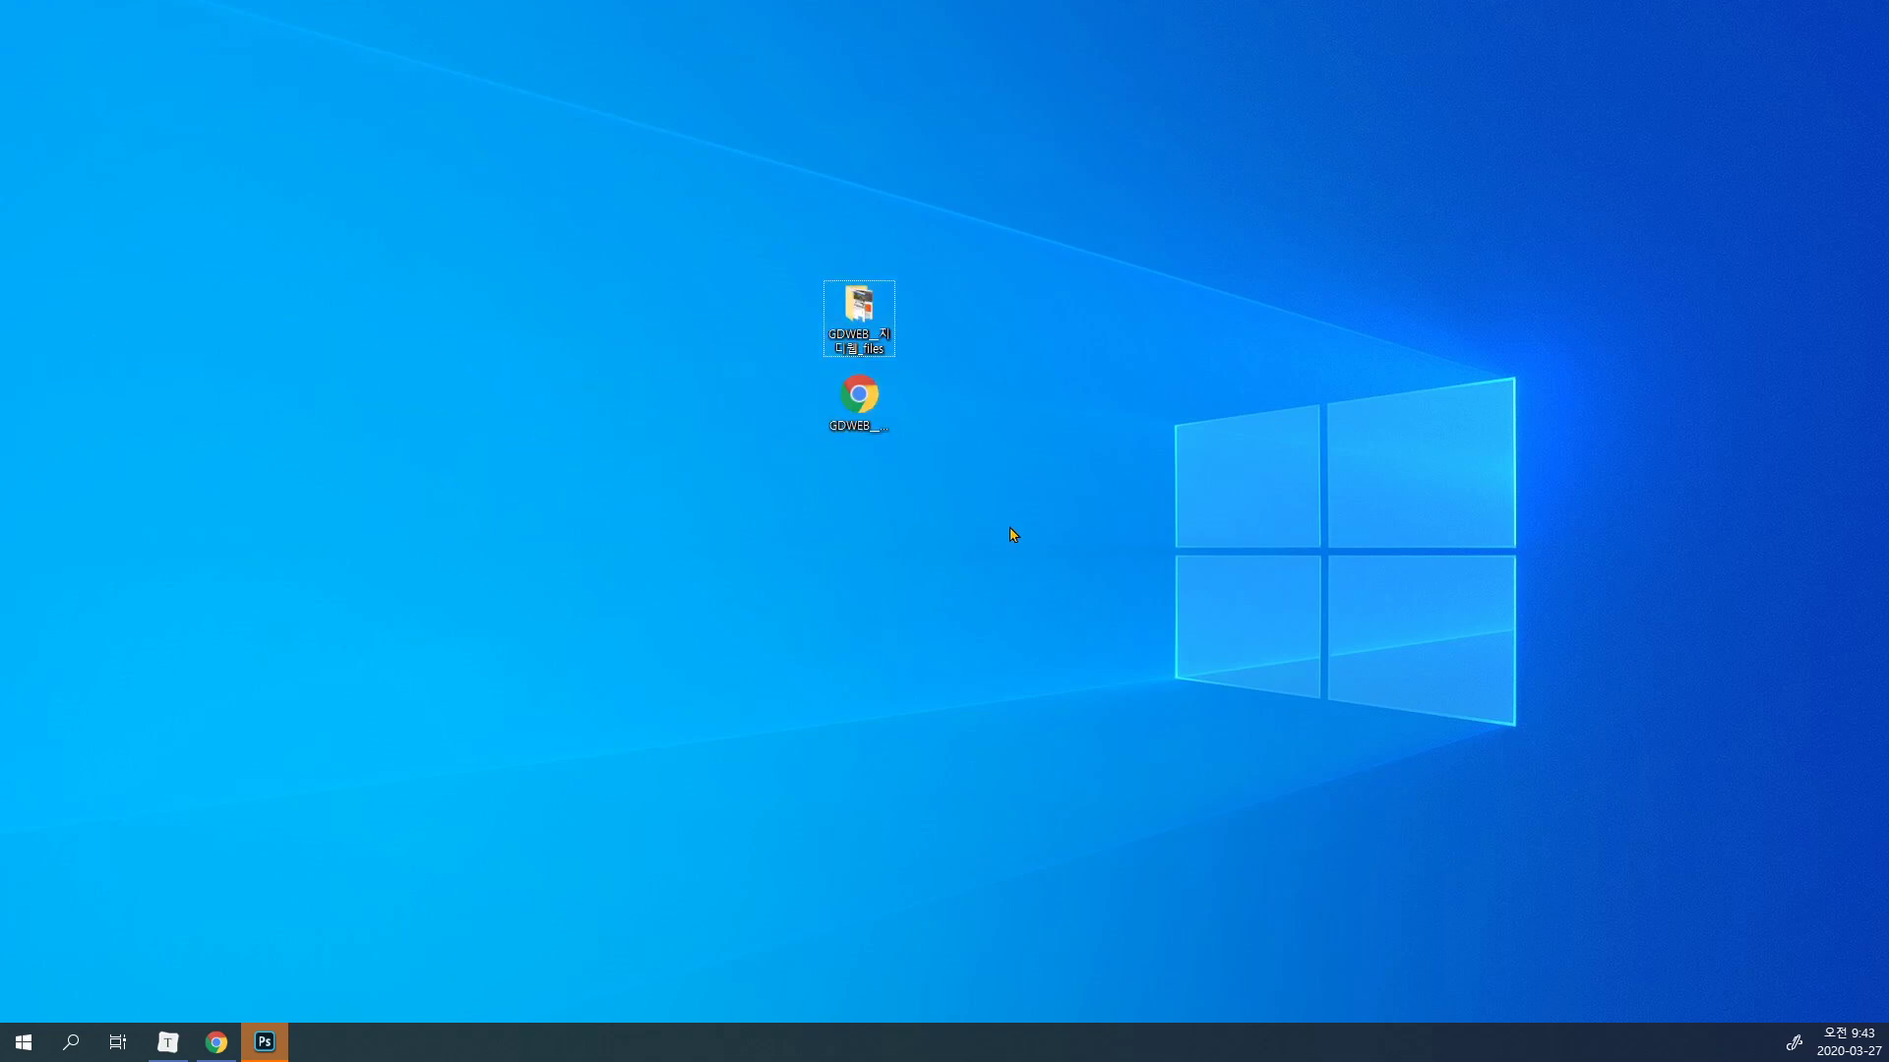
double_click(884, 311)
double_click(858, 307)
Reposition and widen the GDWEB__지디웹_files folder window so more of the saved images fit in view.
drag(645, 304, 770, 178)
scroll(1029, 718, down, 8)
scroll(1042, 747, up, 8)
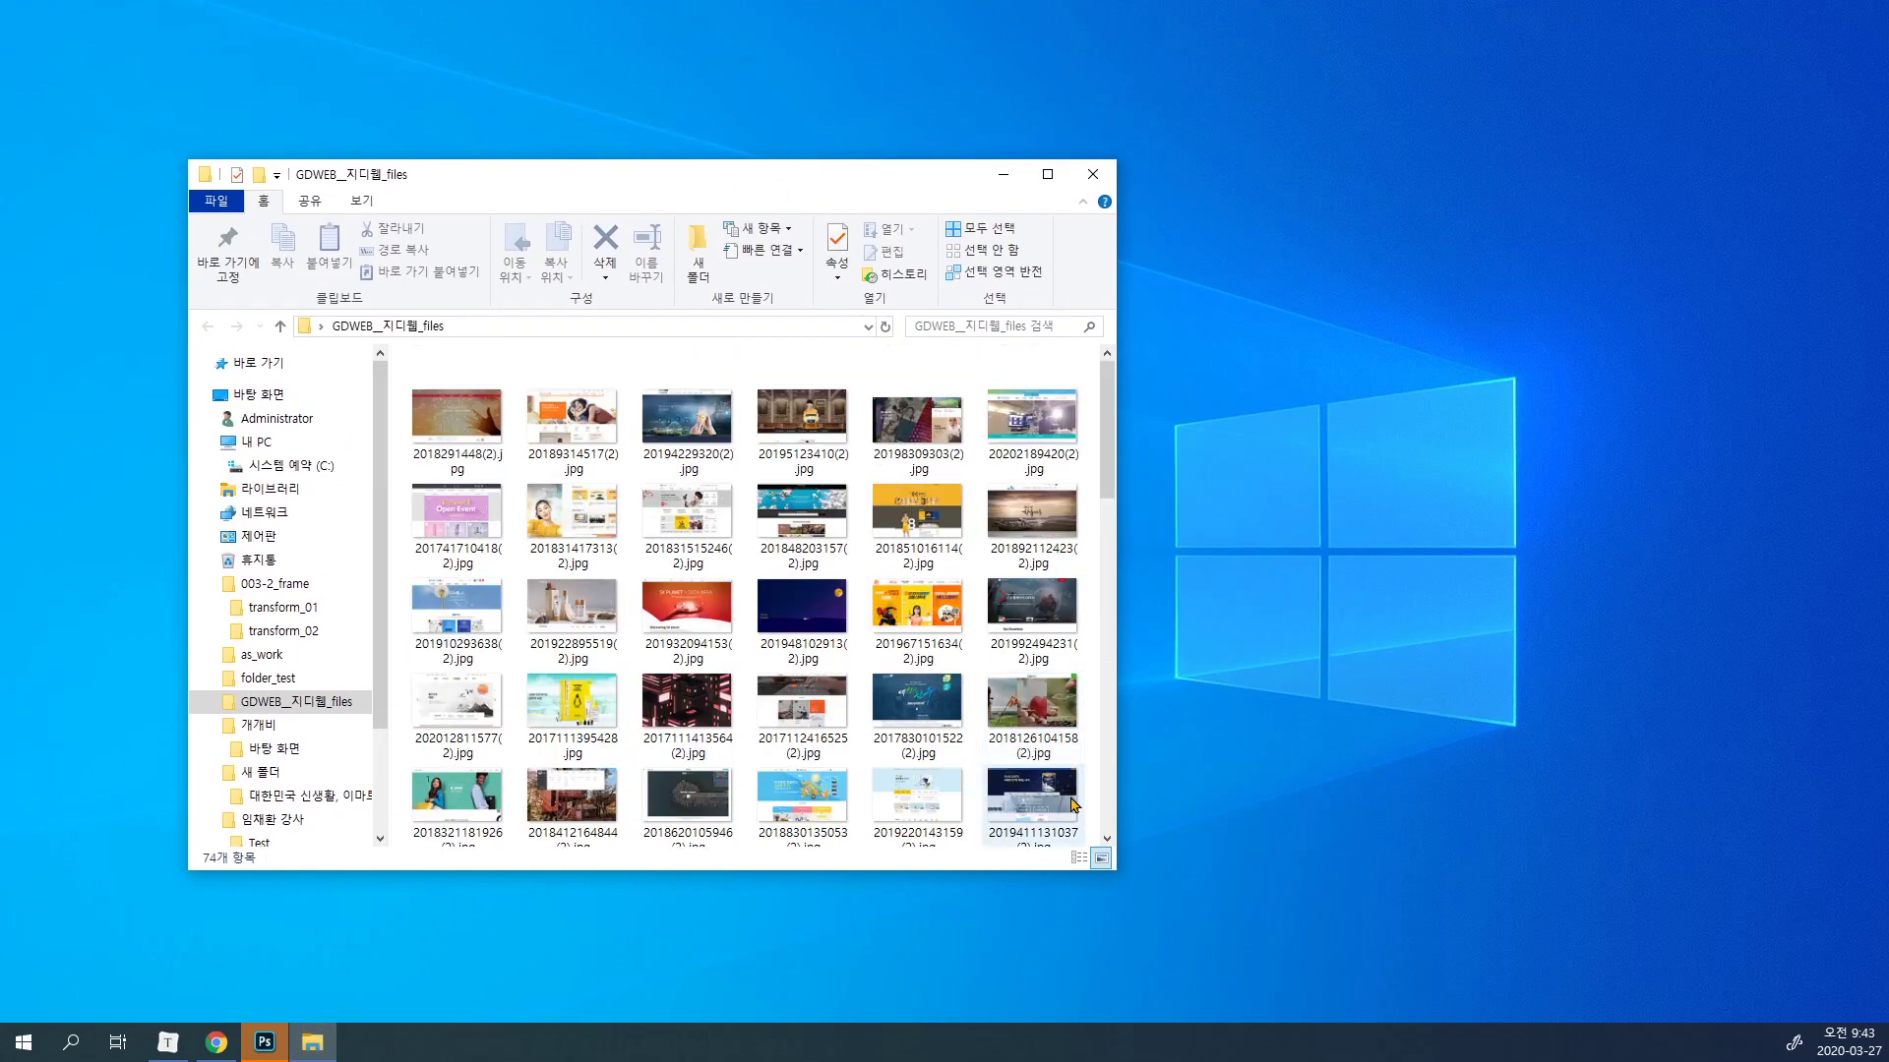
drag(1117, 867, 1885, 854)
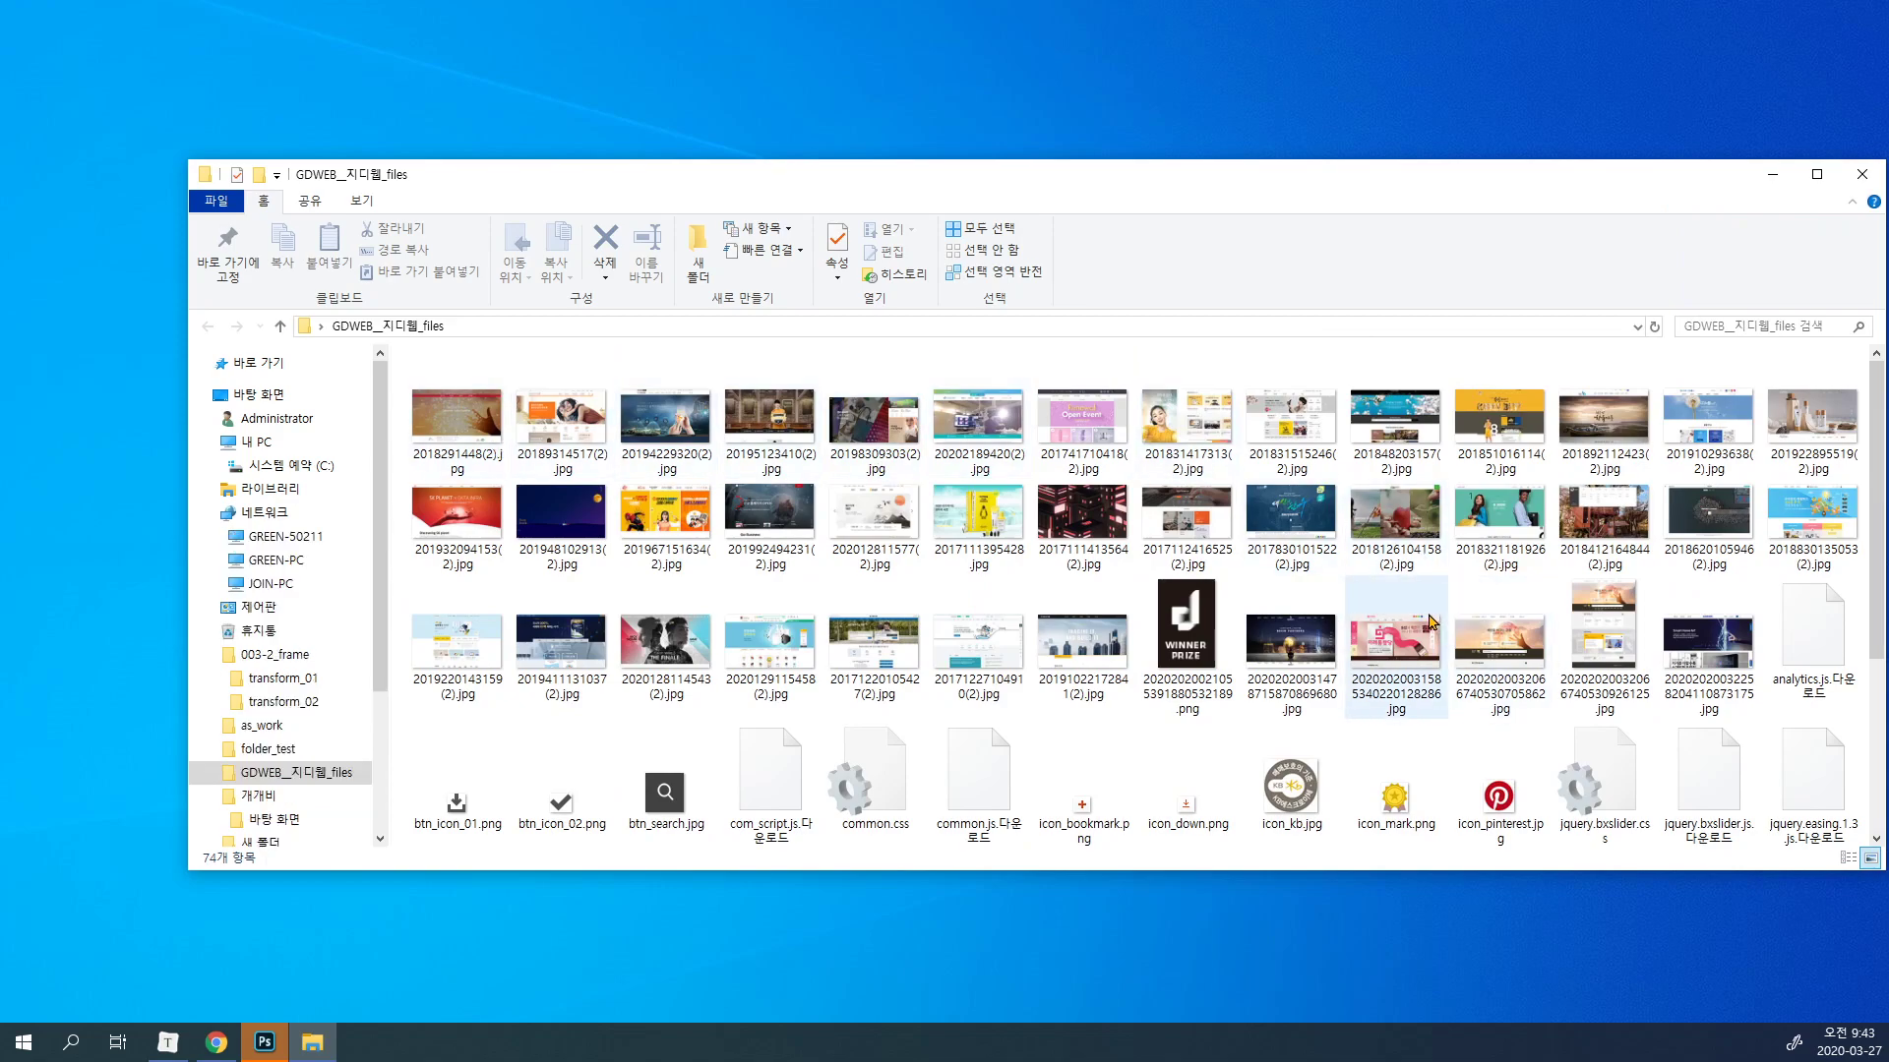
Select the tall full-page KB경영연구소 JPG, enlarge the folder's thumbnails and check the image's file details.
click(1609, 631)
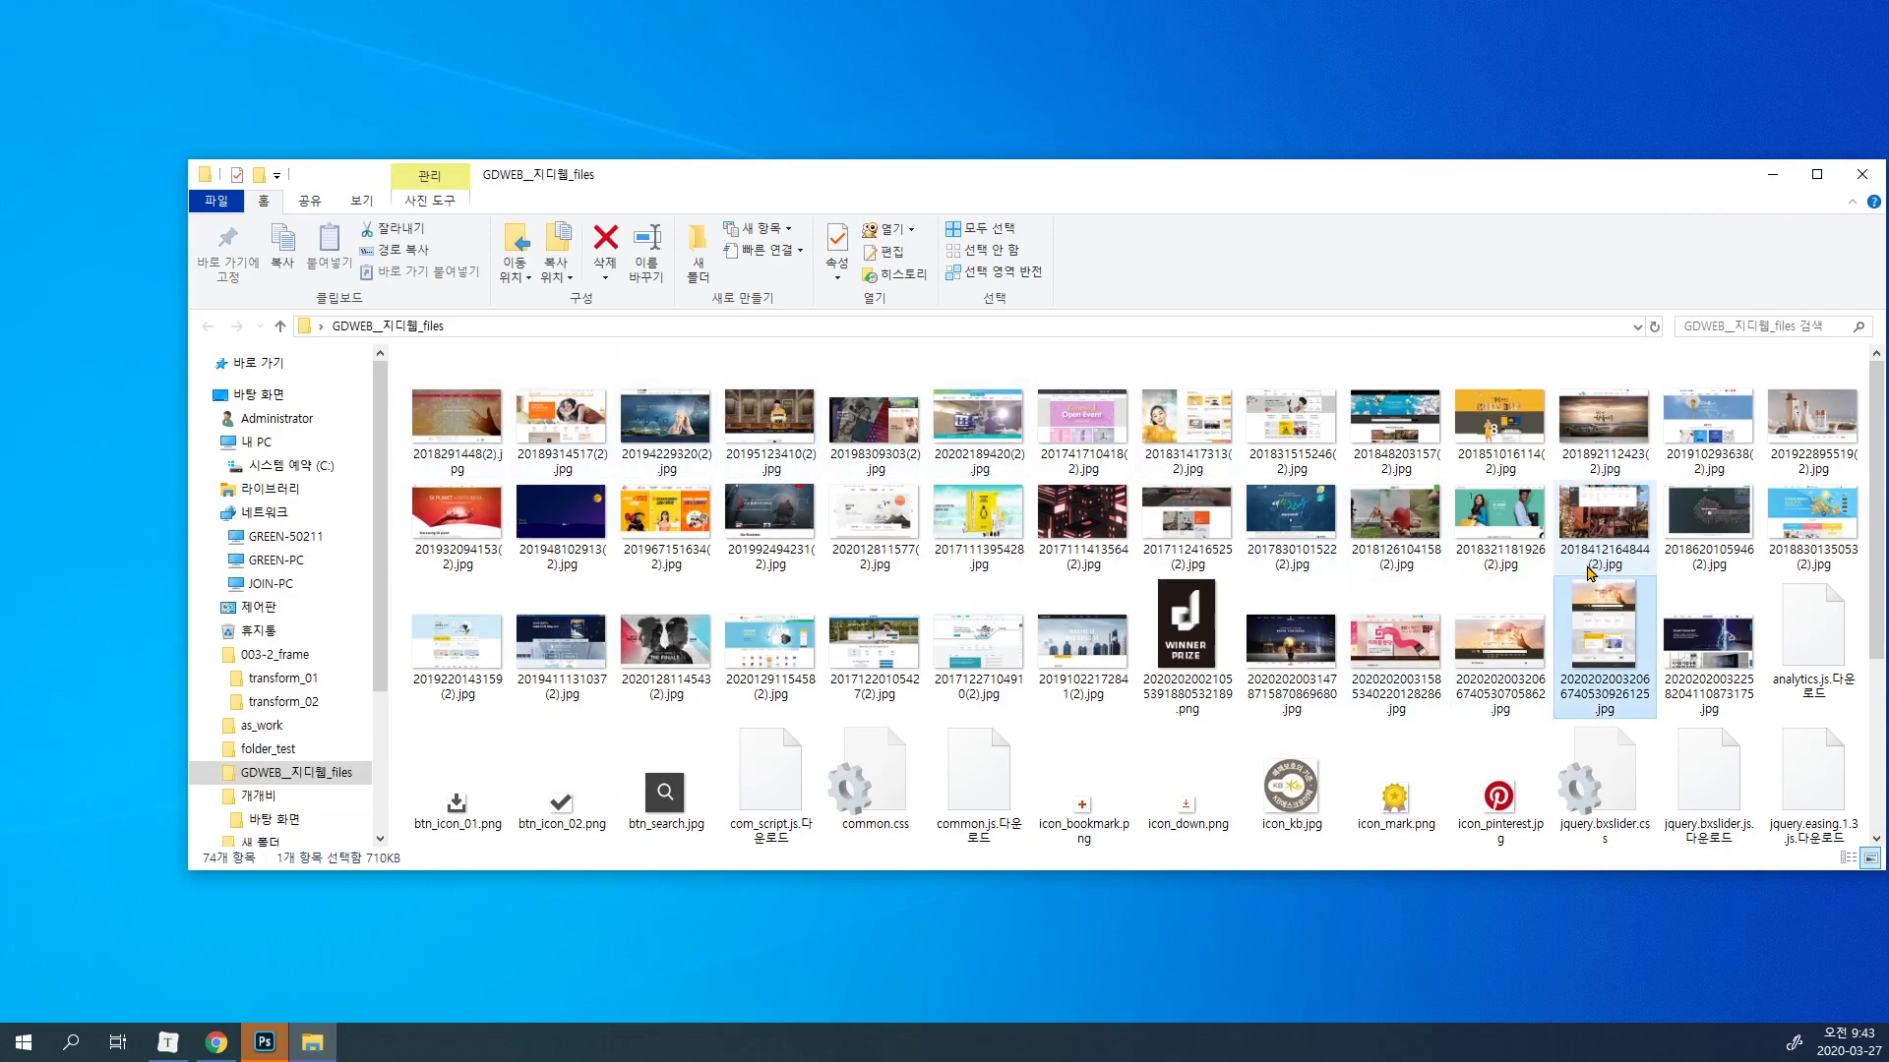
drag(1482, 181, 1299, 98)
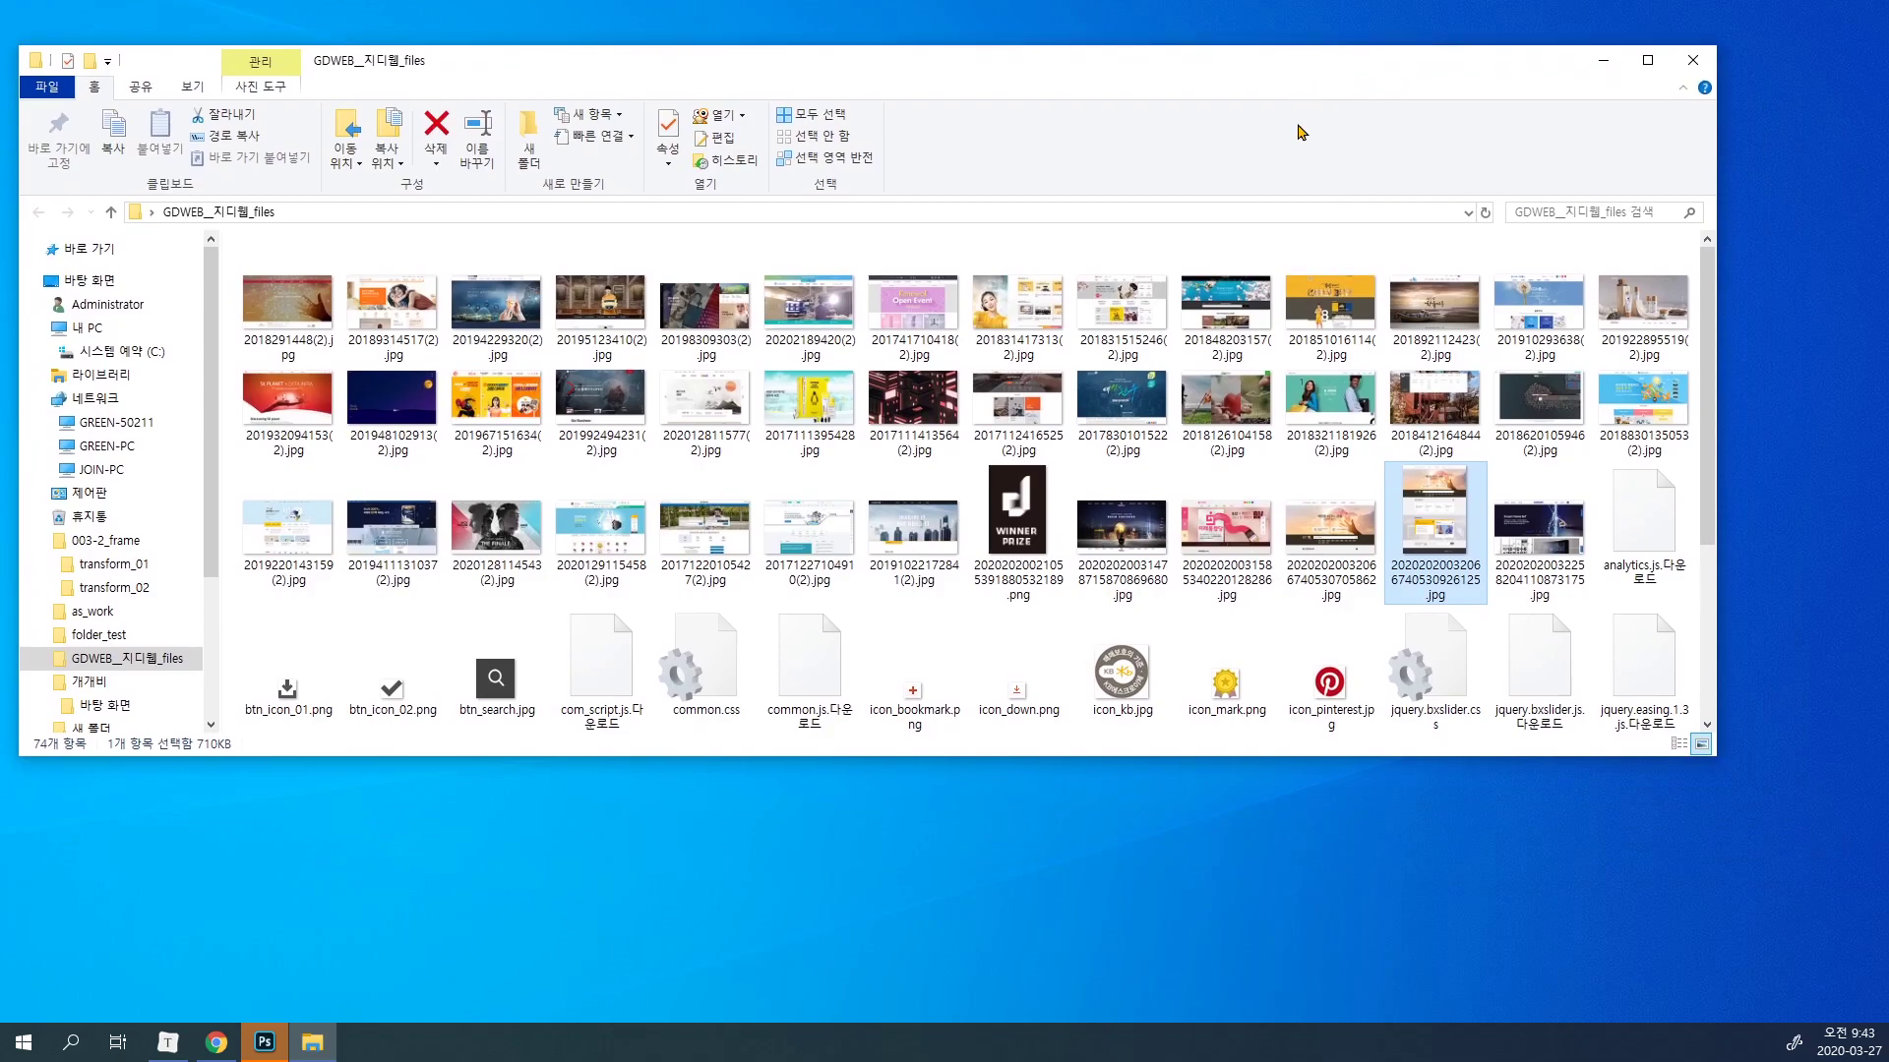
ctrl+scroll(1481, 551, up, 5)
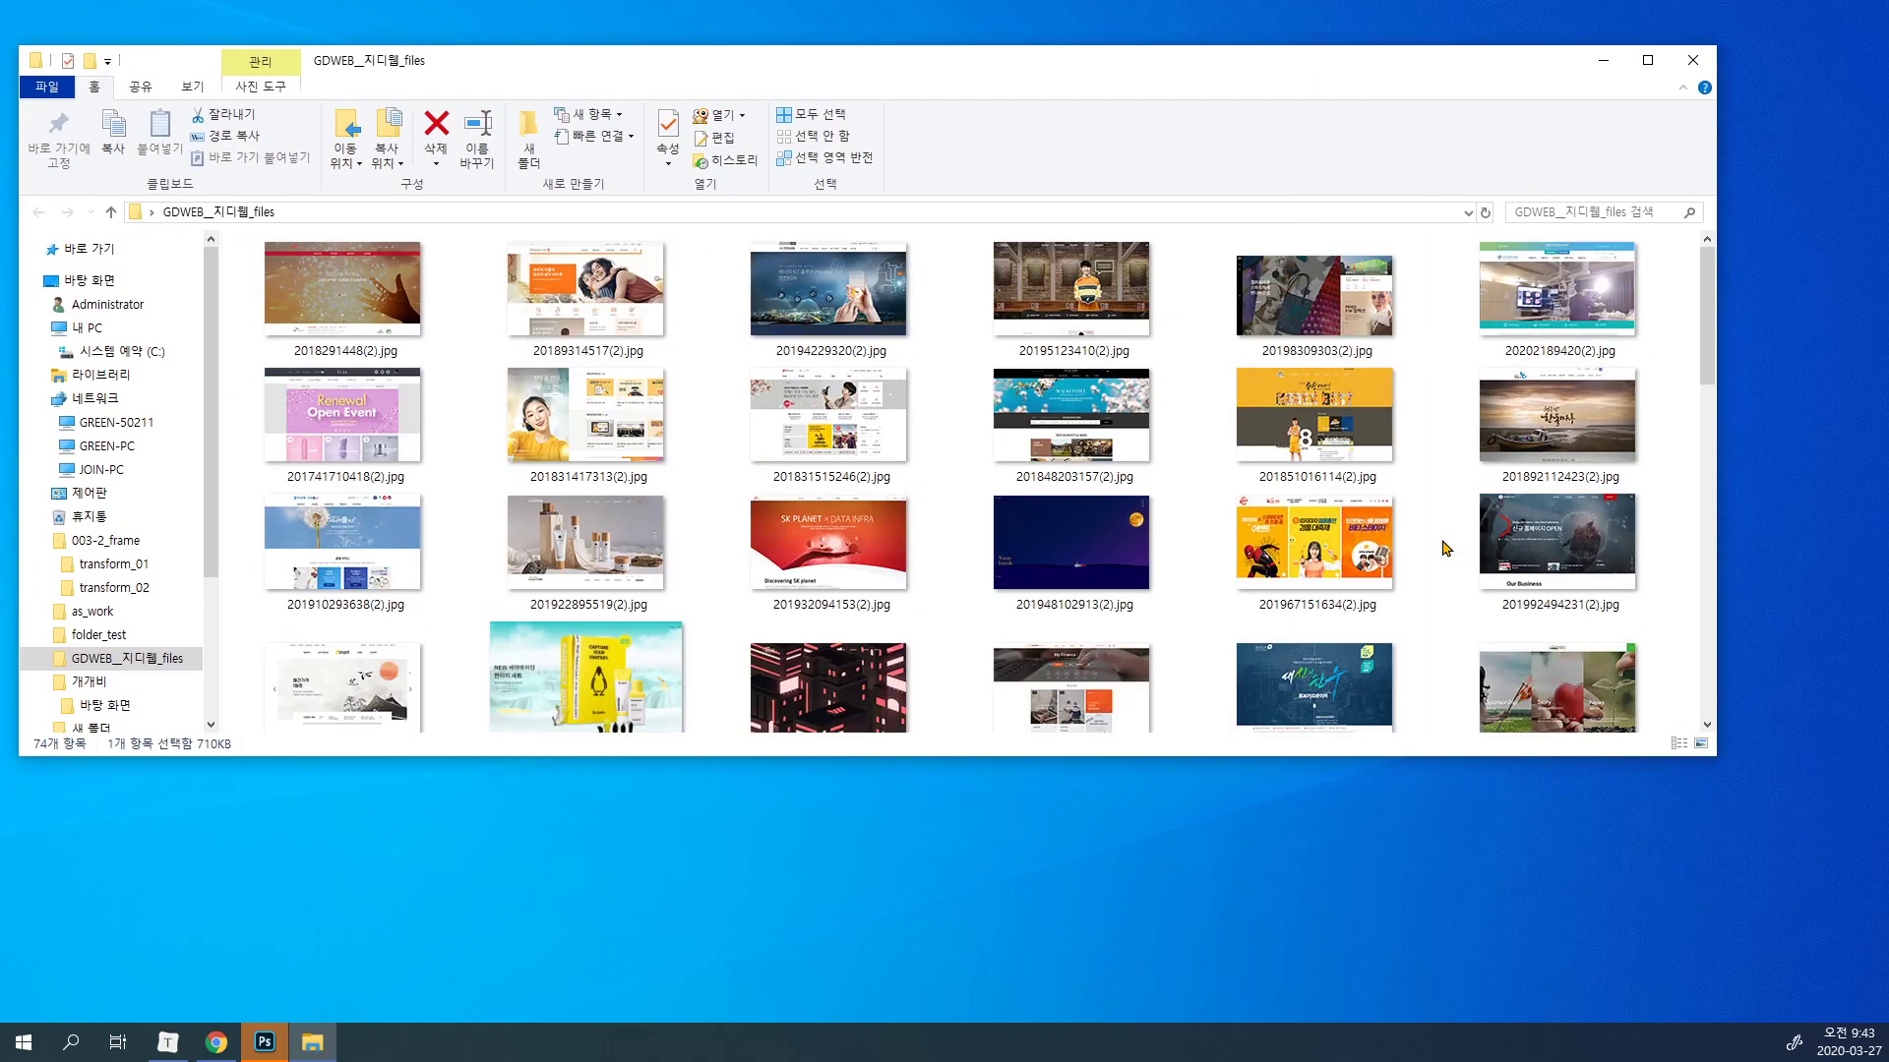
scroll(1446, 548, up, 3)
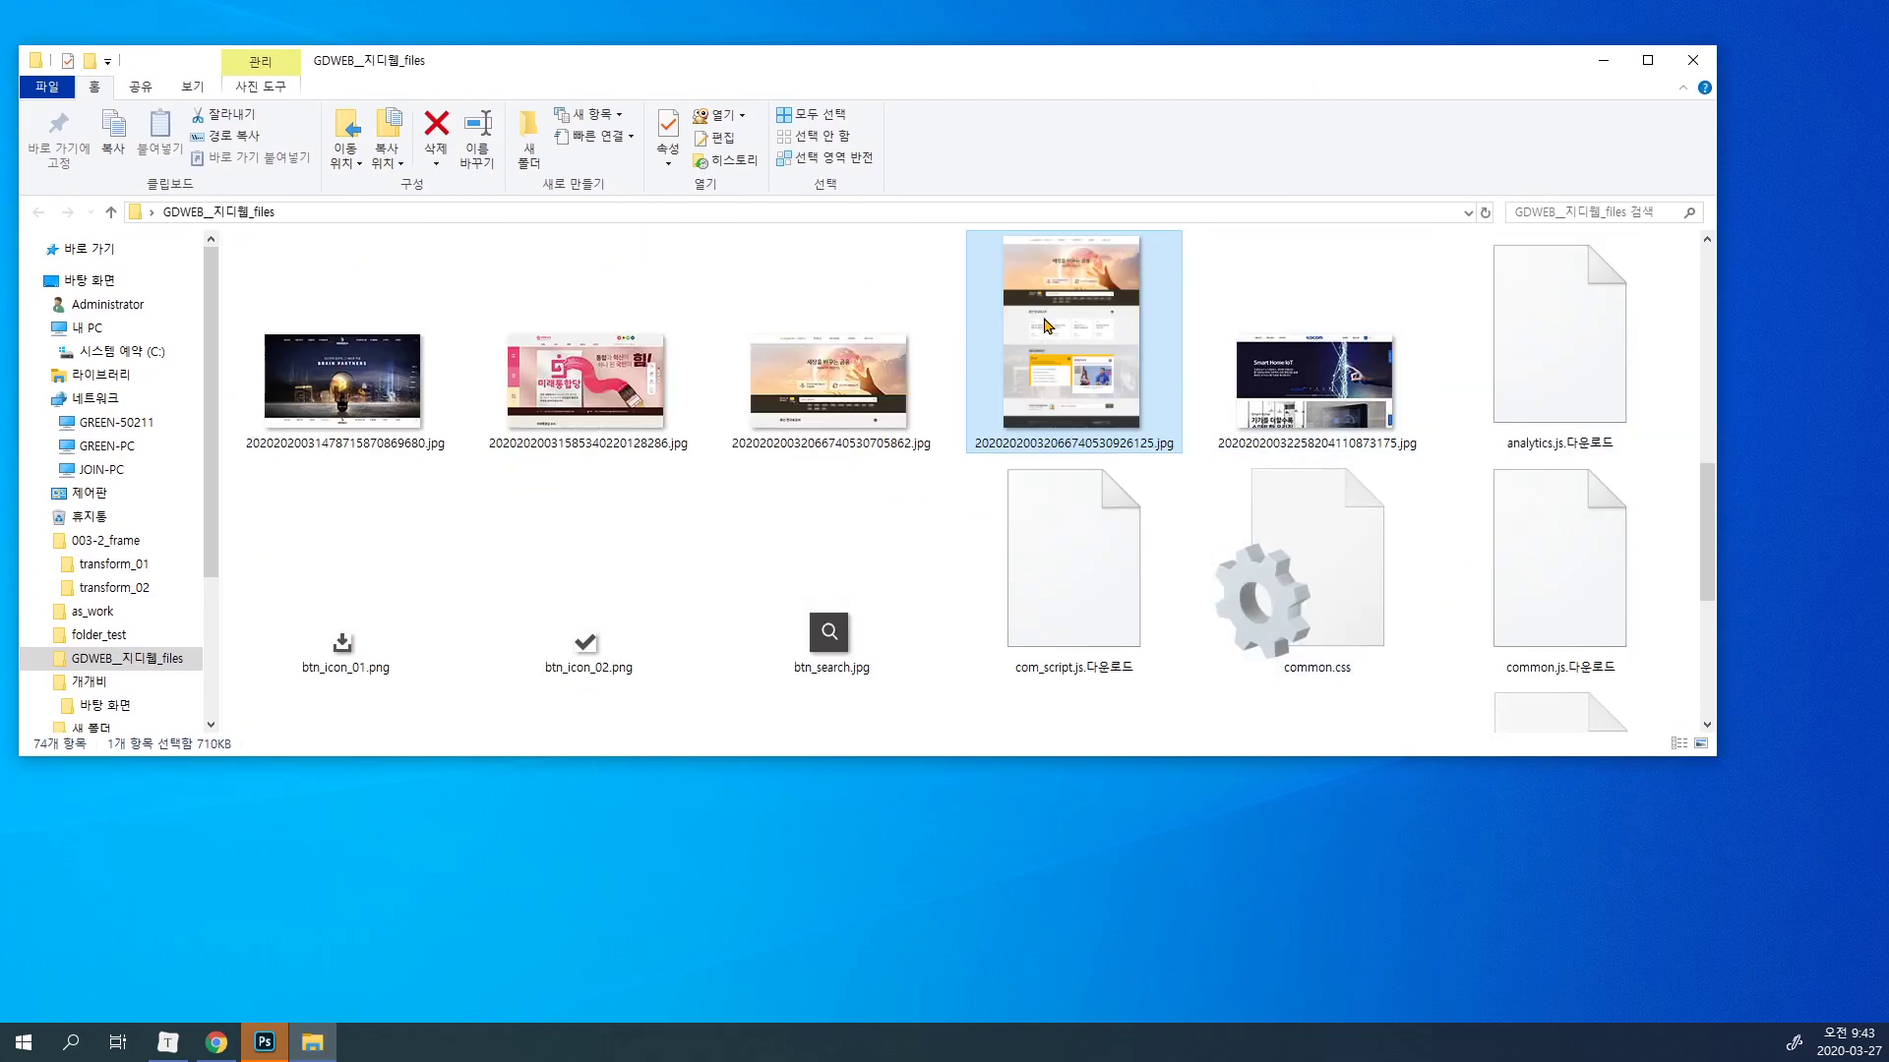
mouse_move(1088, 347)
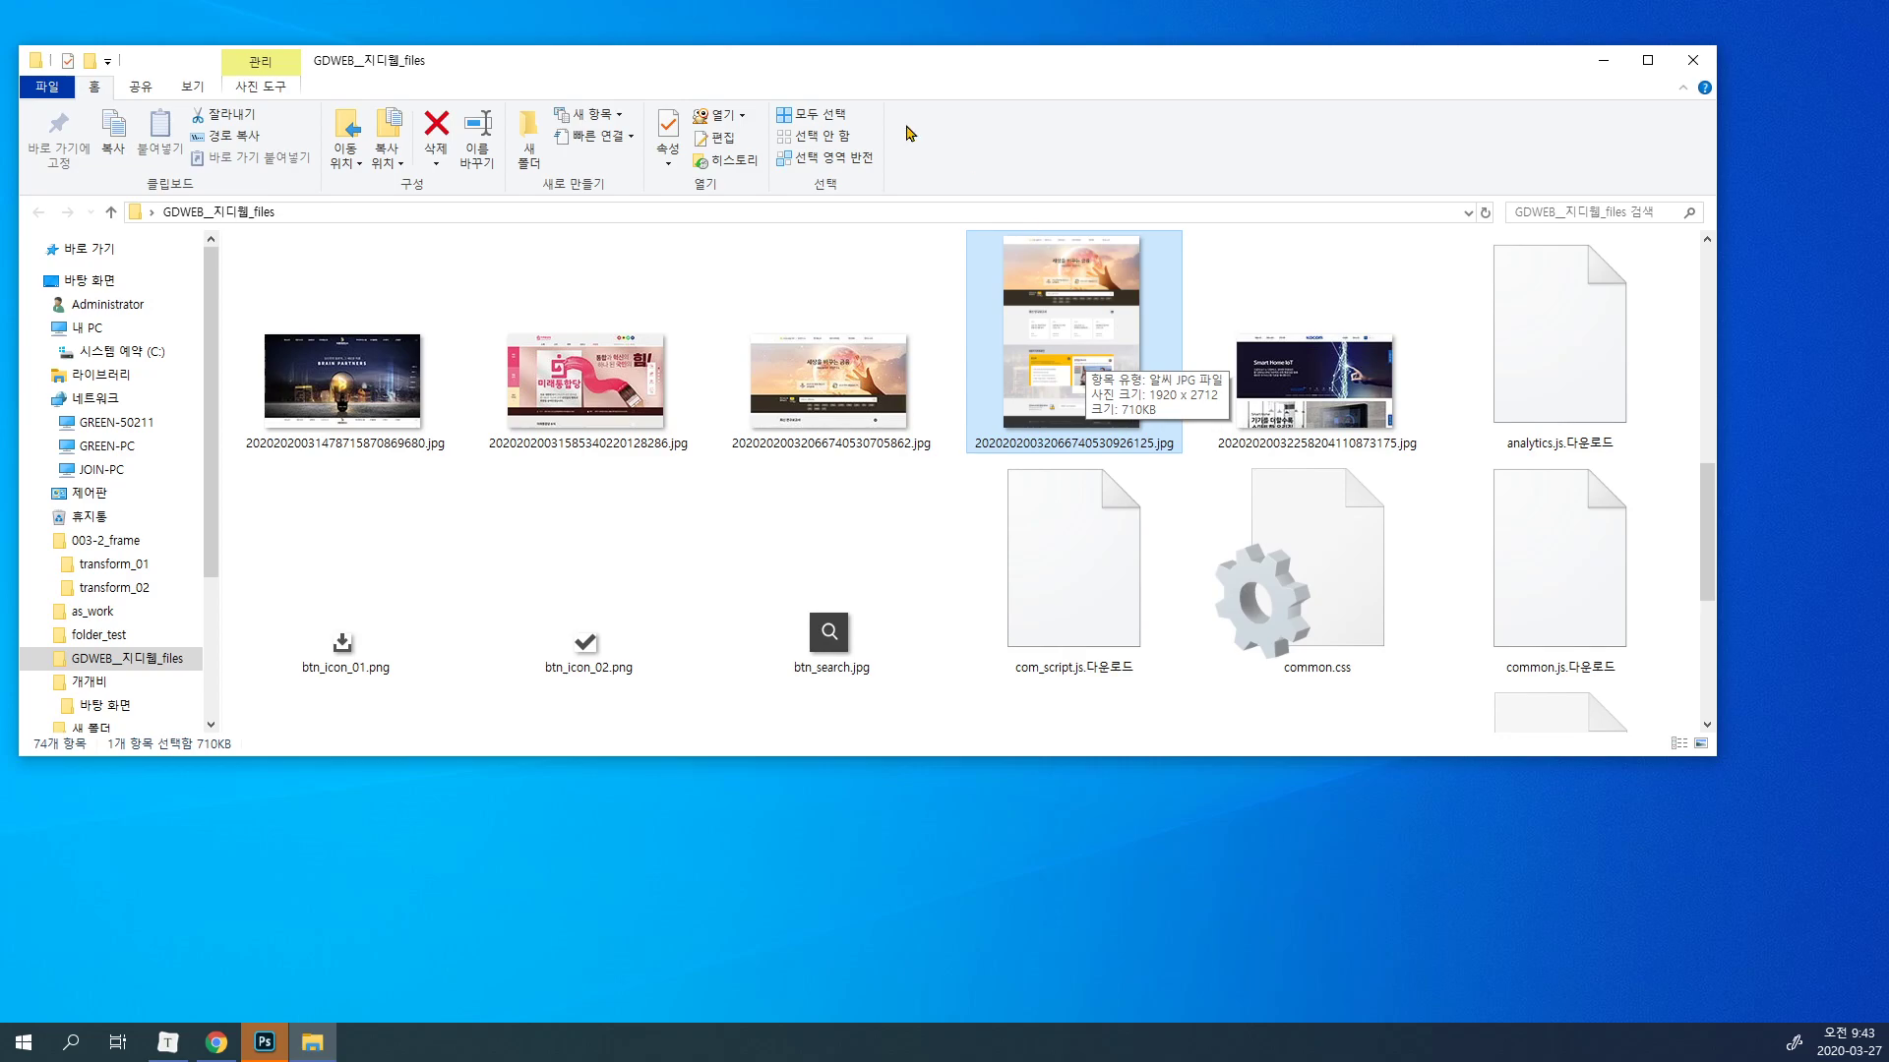
For opening the selected full-page JPG, look through the available apps and choose to find another app on this PC.
click(742, 115)
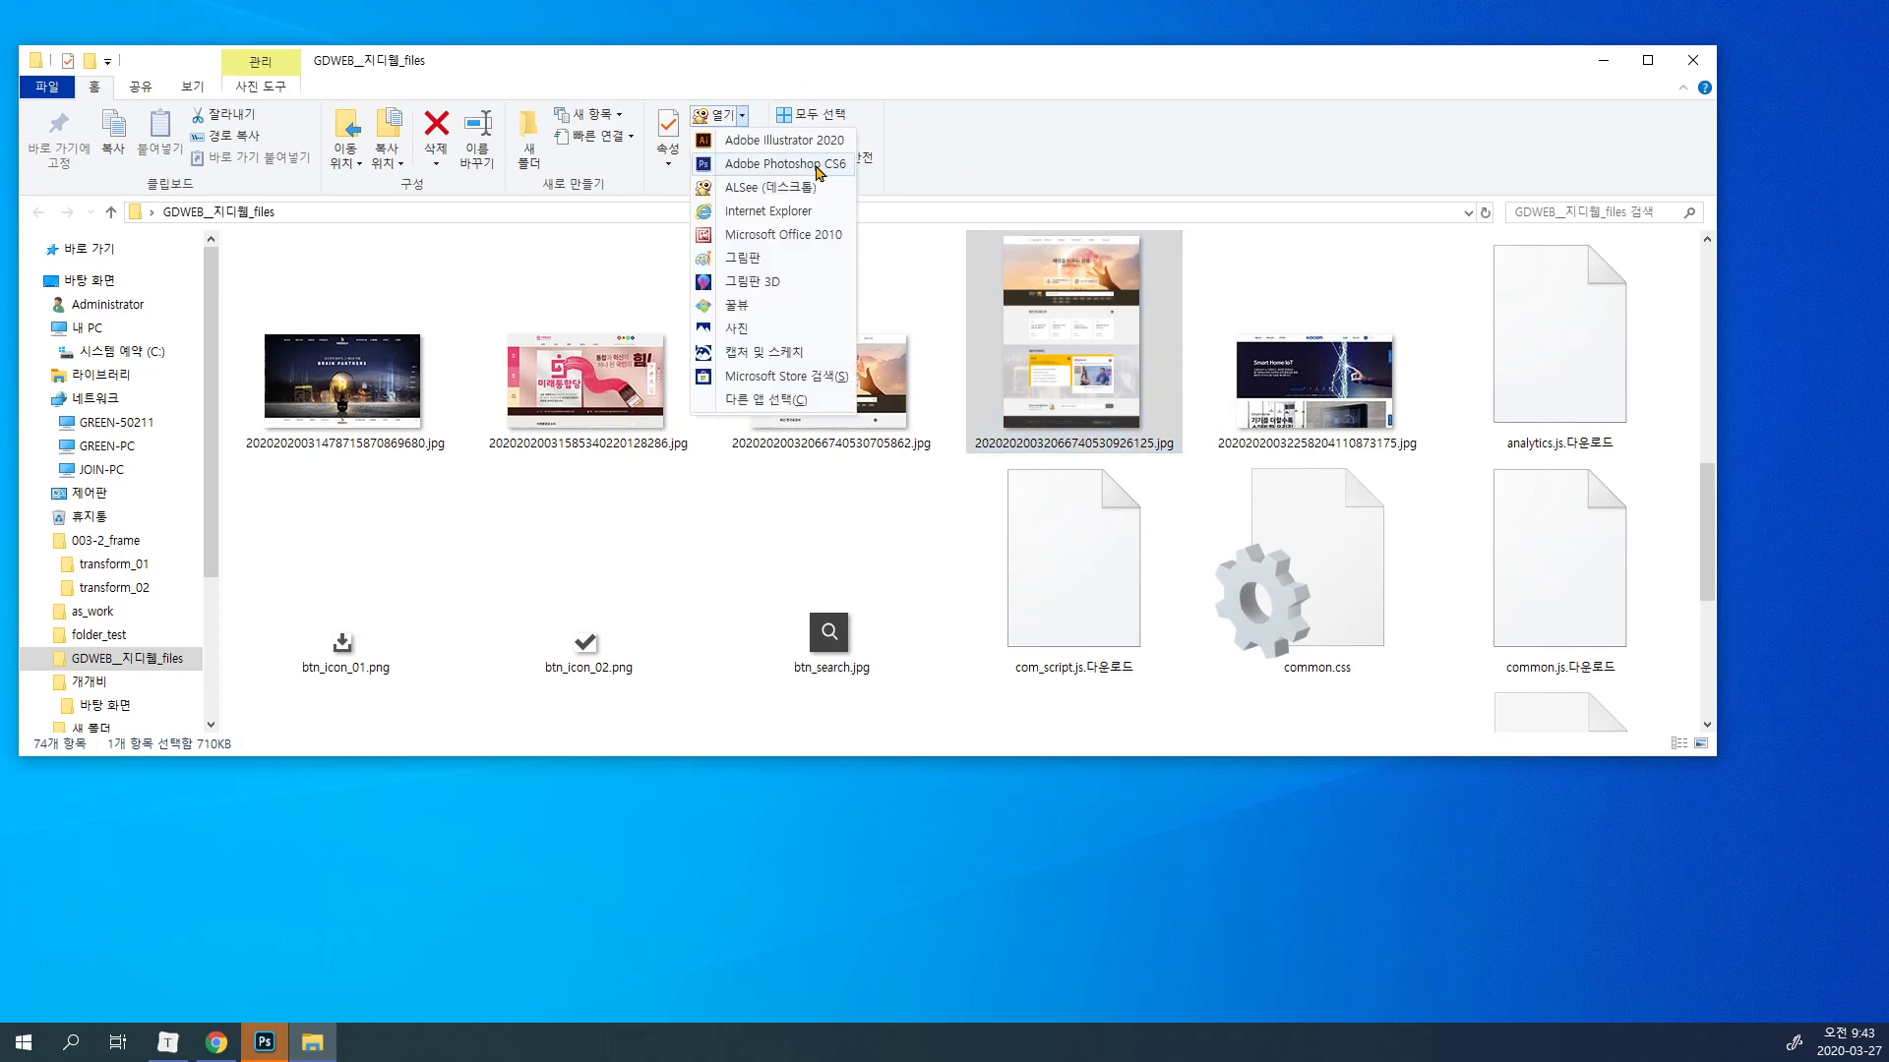
click(777, 400)
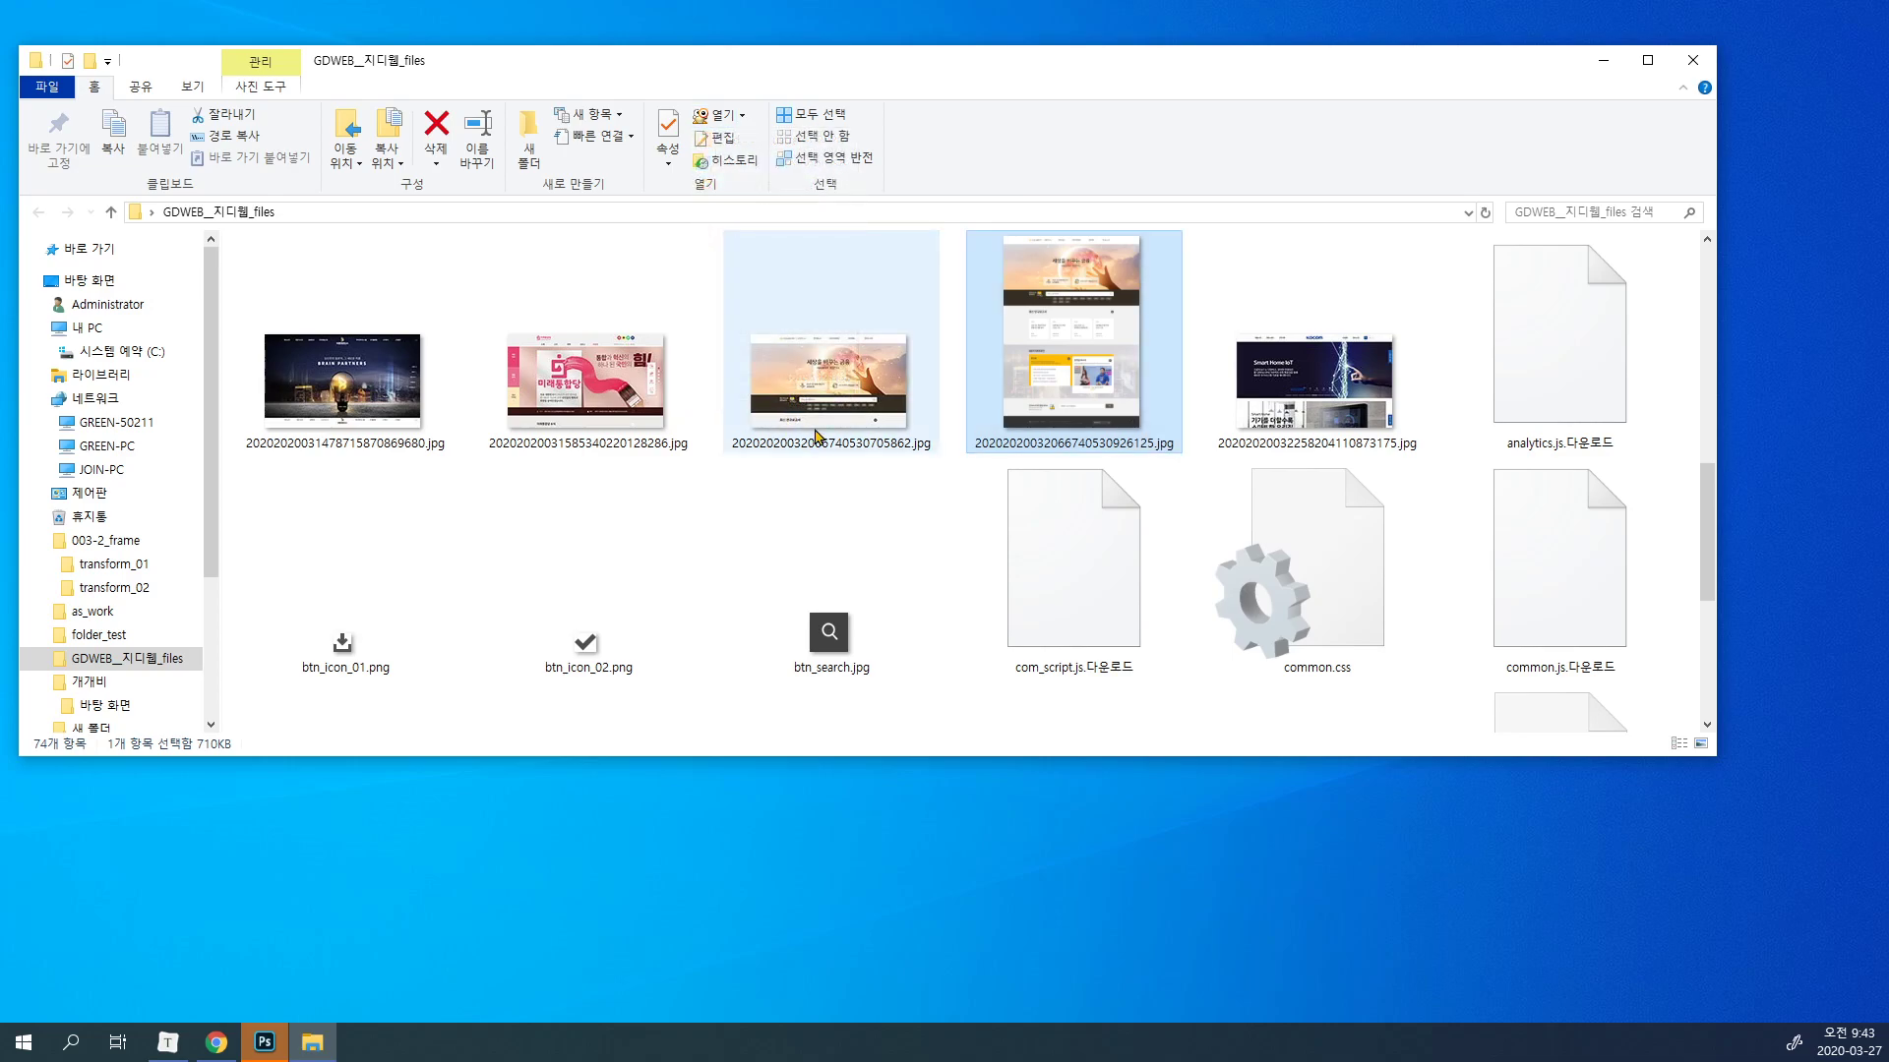
scroll(885, 609, down, 3)
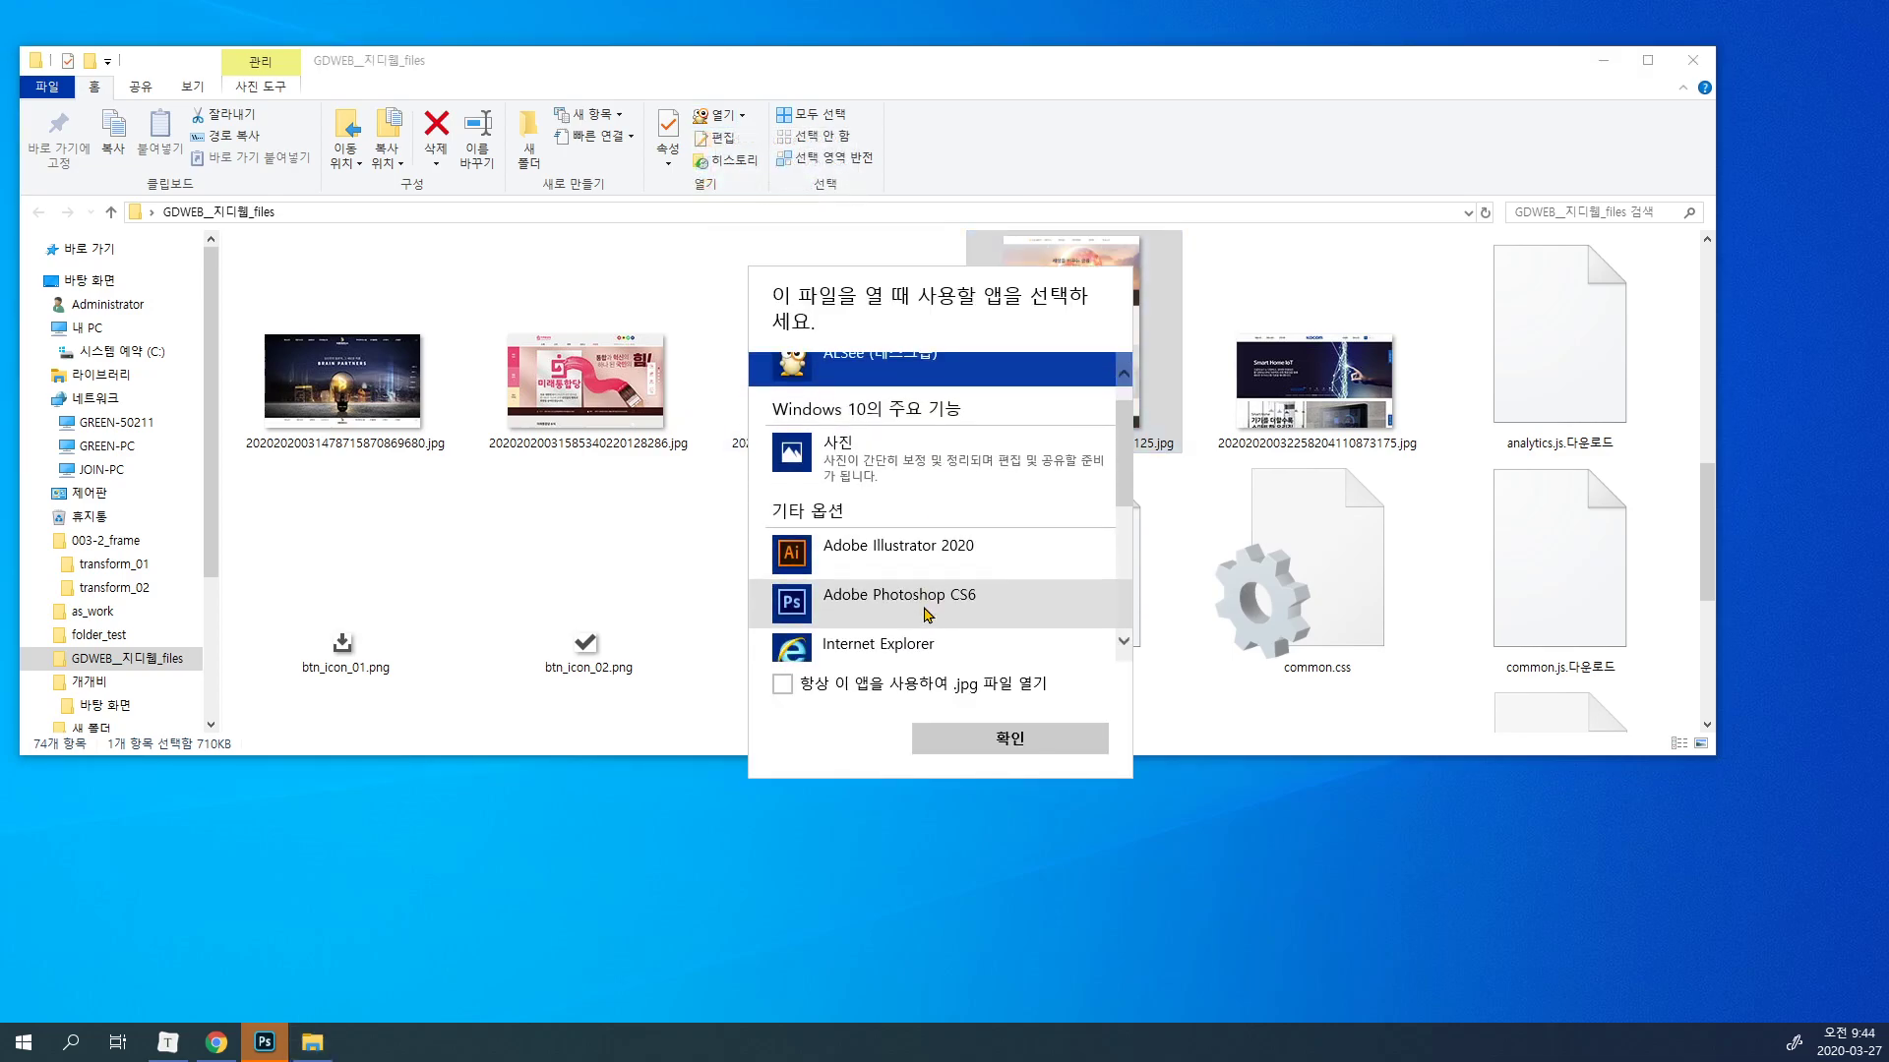
scroll(925, 615, down, 5)
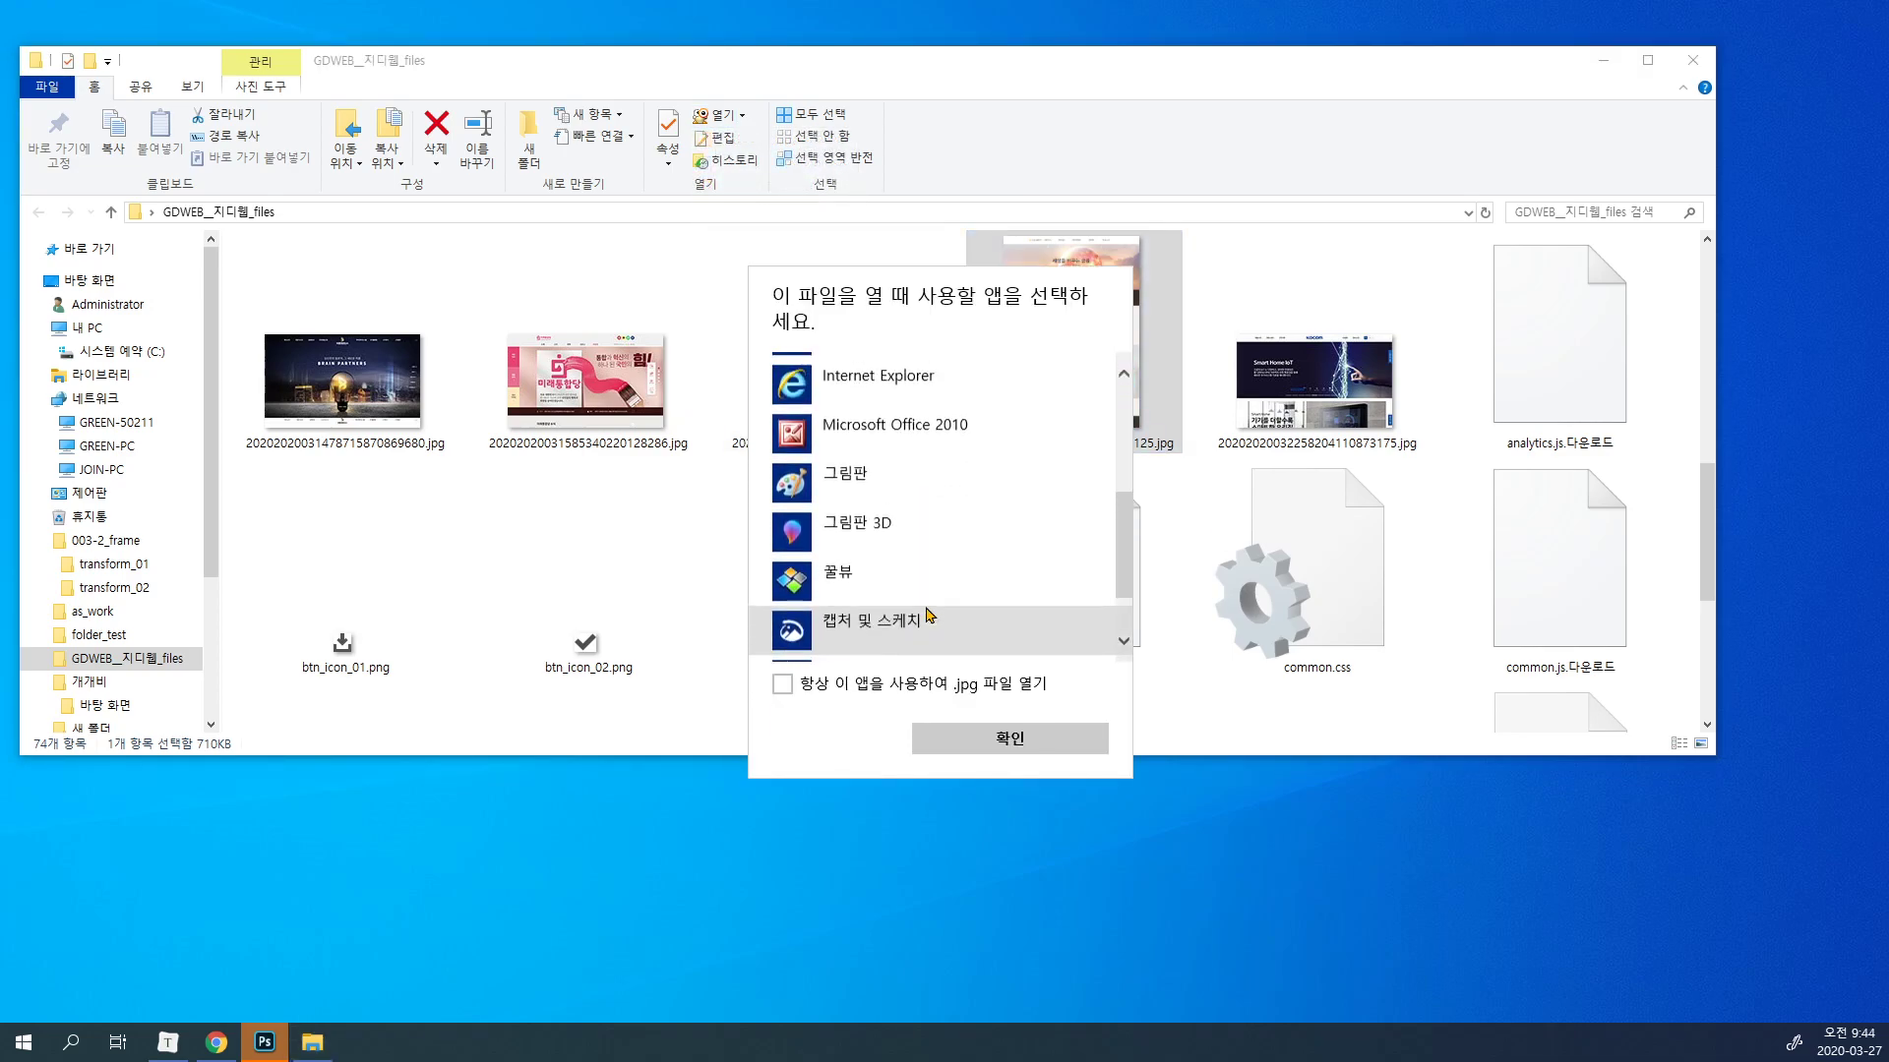
scroll(862, 629, down, 2)
scroll(862, 644, up, 10)
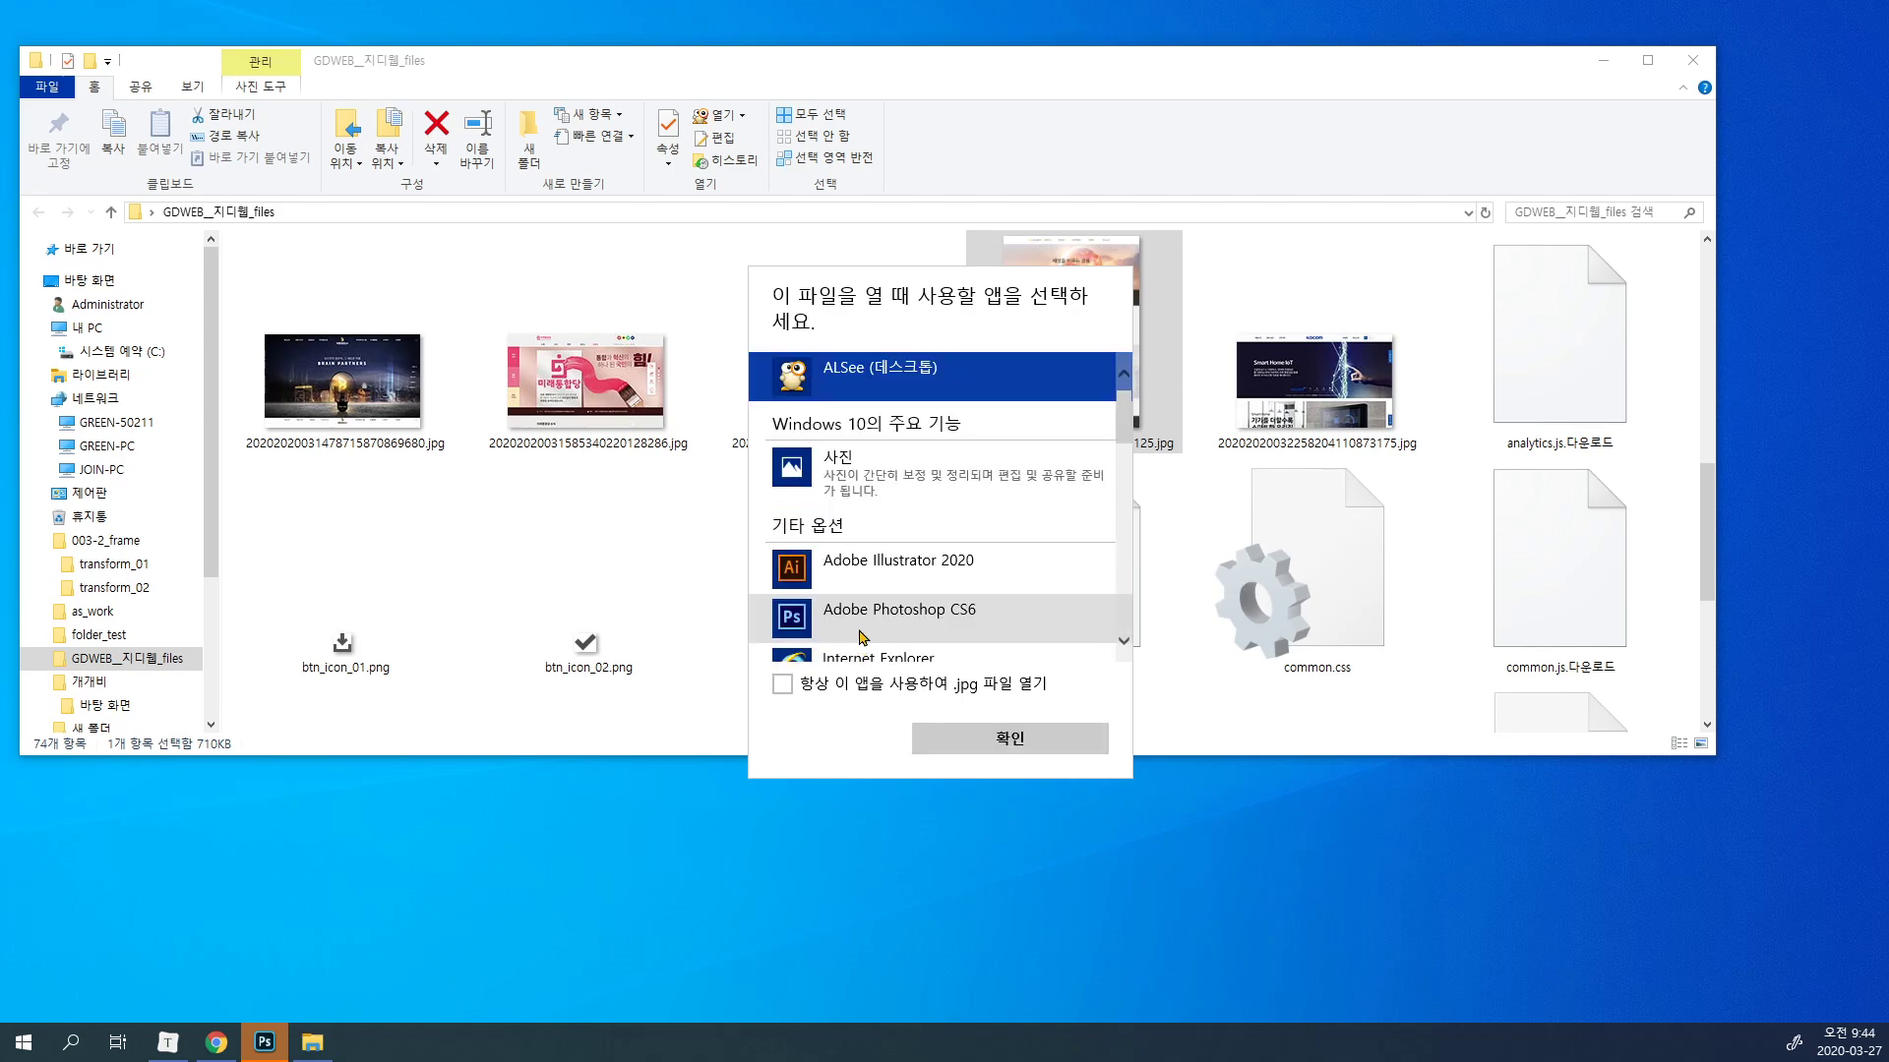
scroll(866, 630, down, 6)
scroll(873, 619, down, 6)
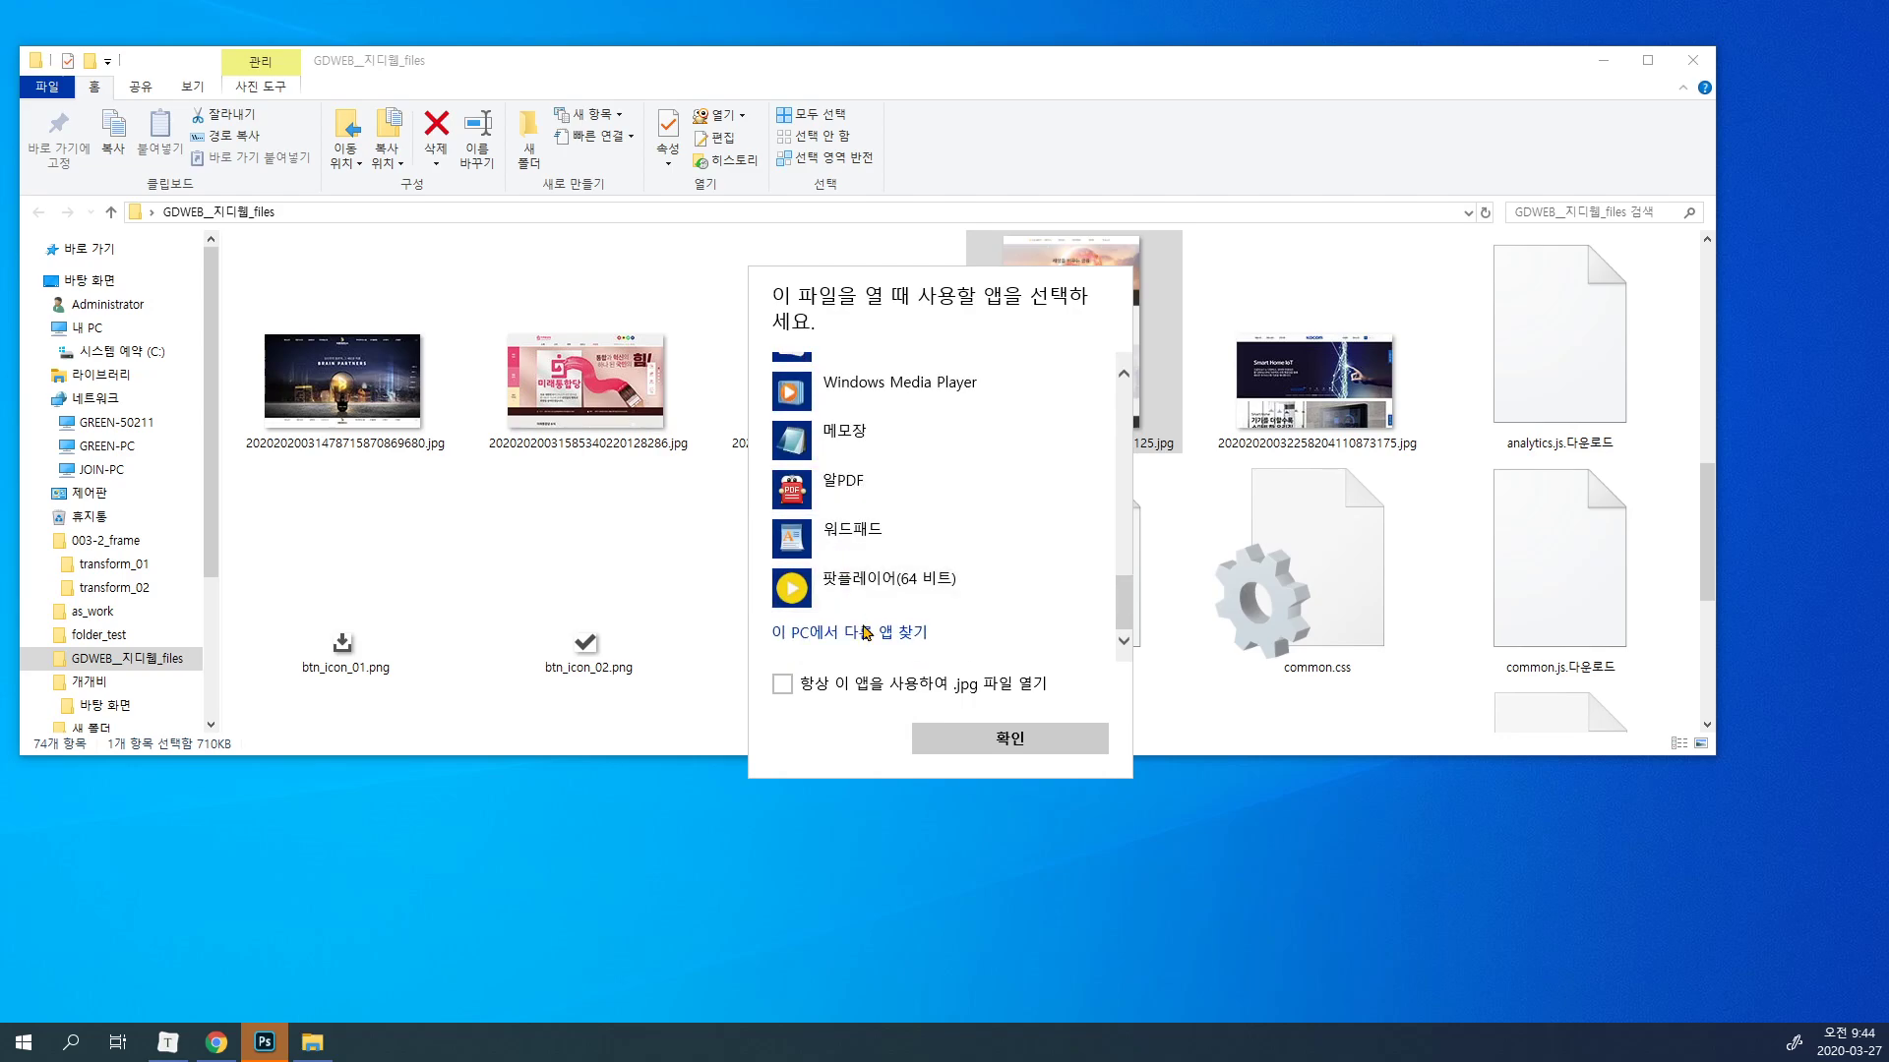
click(866, 632)
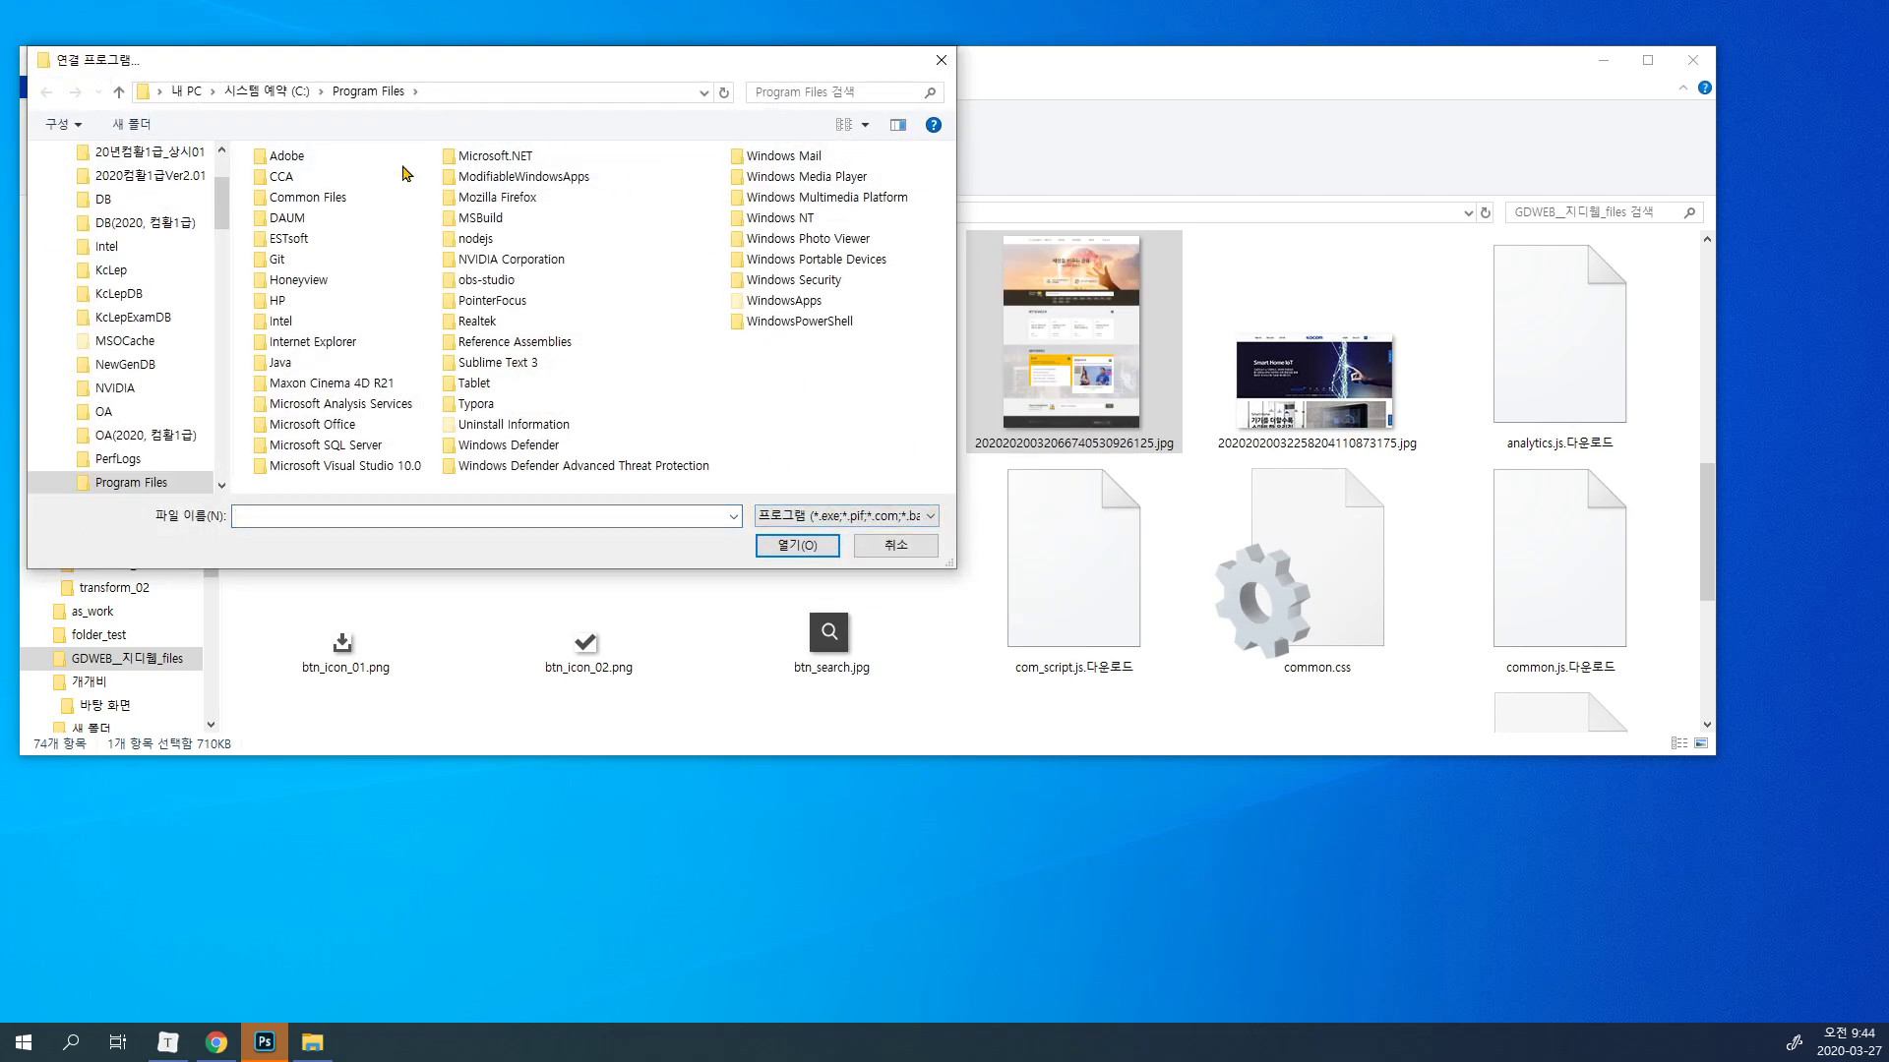
Open the image with Photoshop.exe from the Adobe Photoshop 2020 folder inside Program Files\Adobe.
double_click(344, 157)
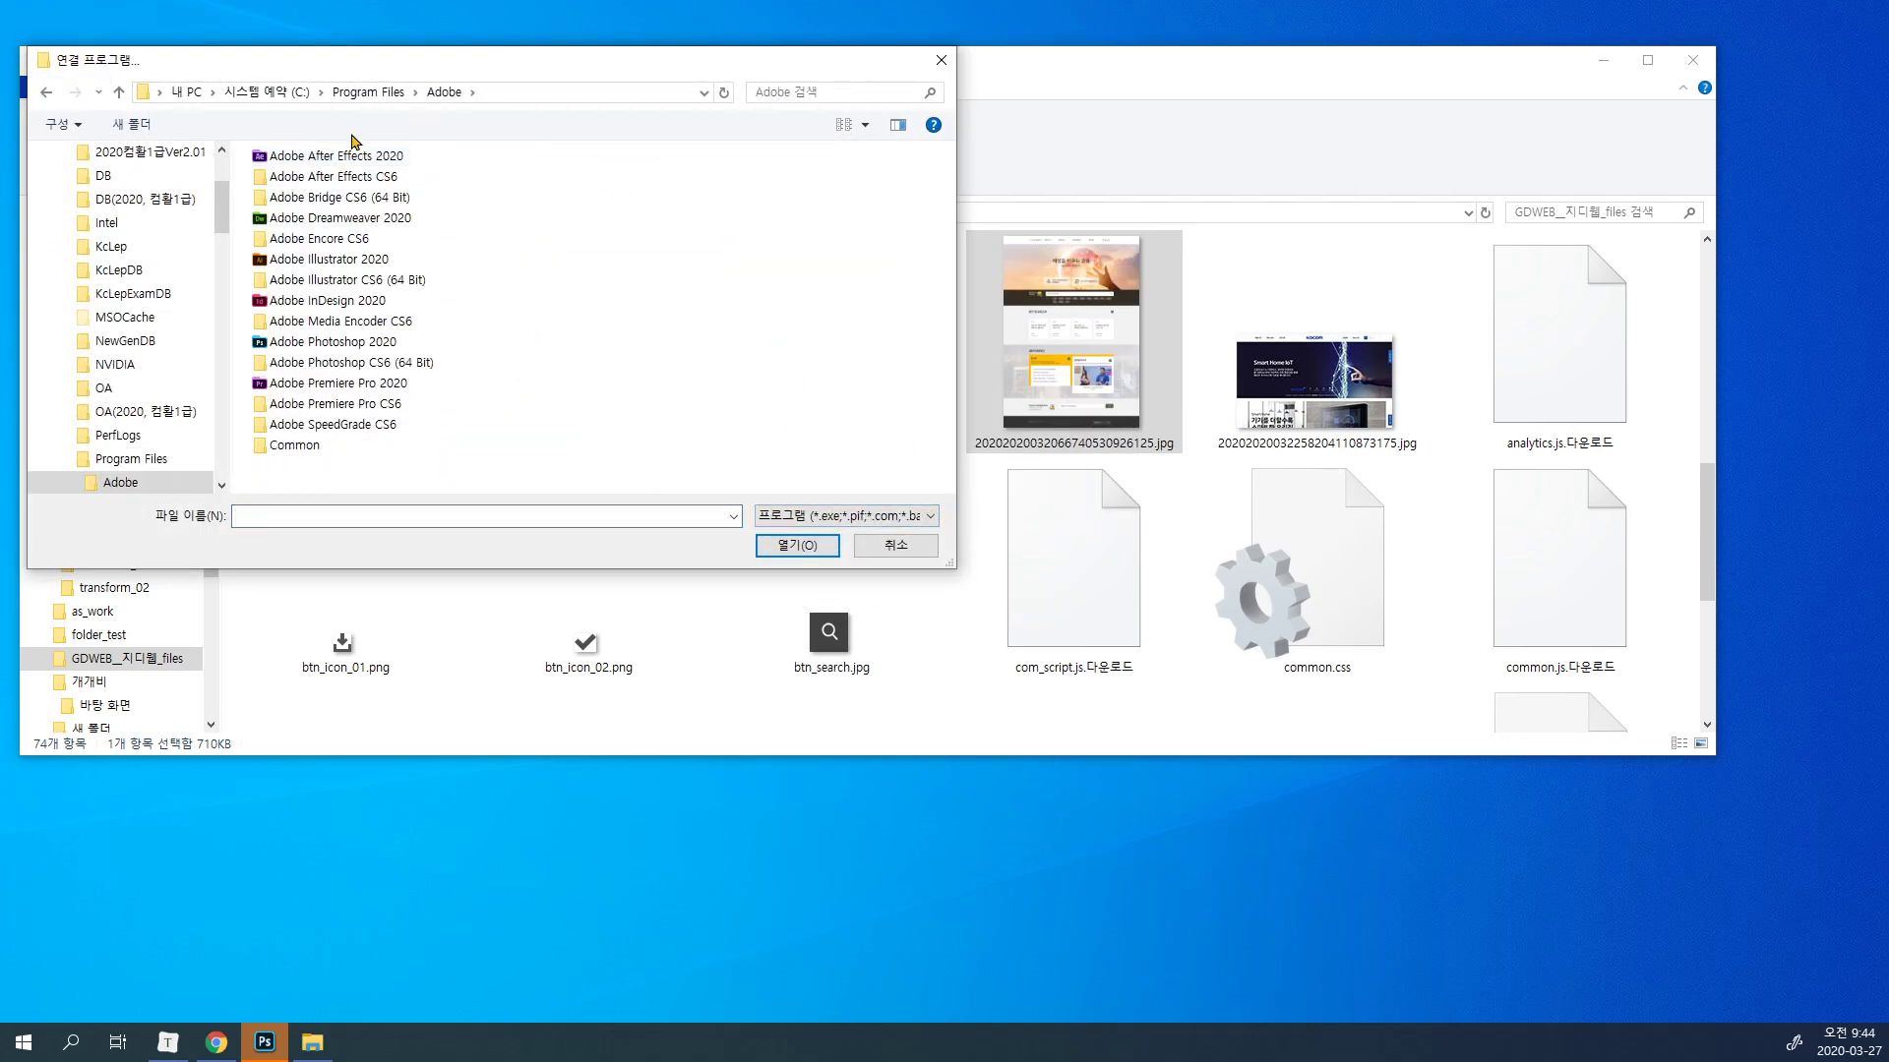
double_click(384, 342)
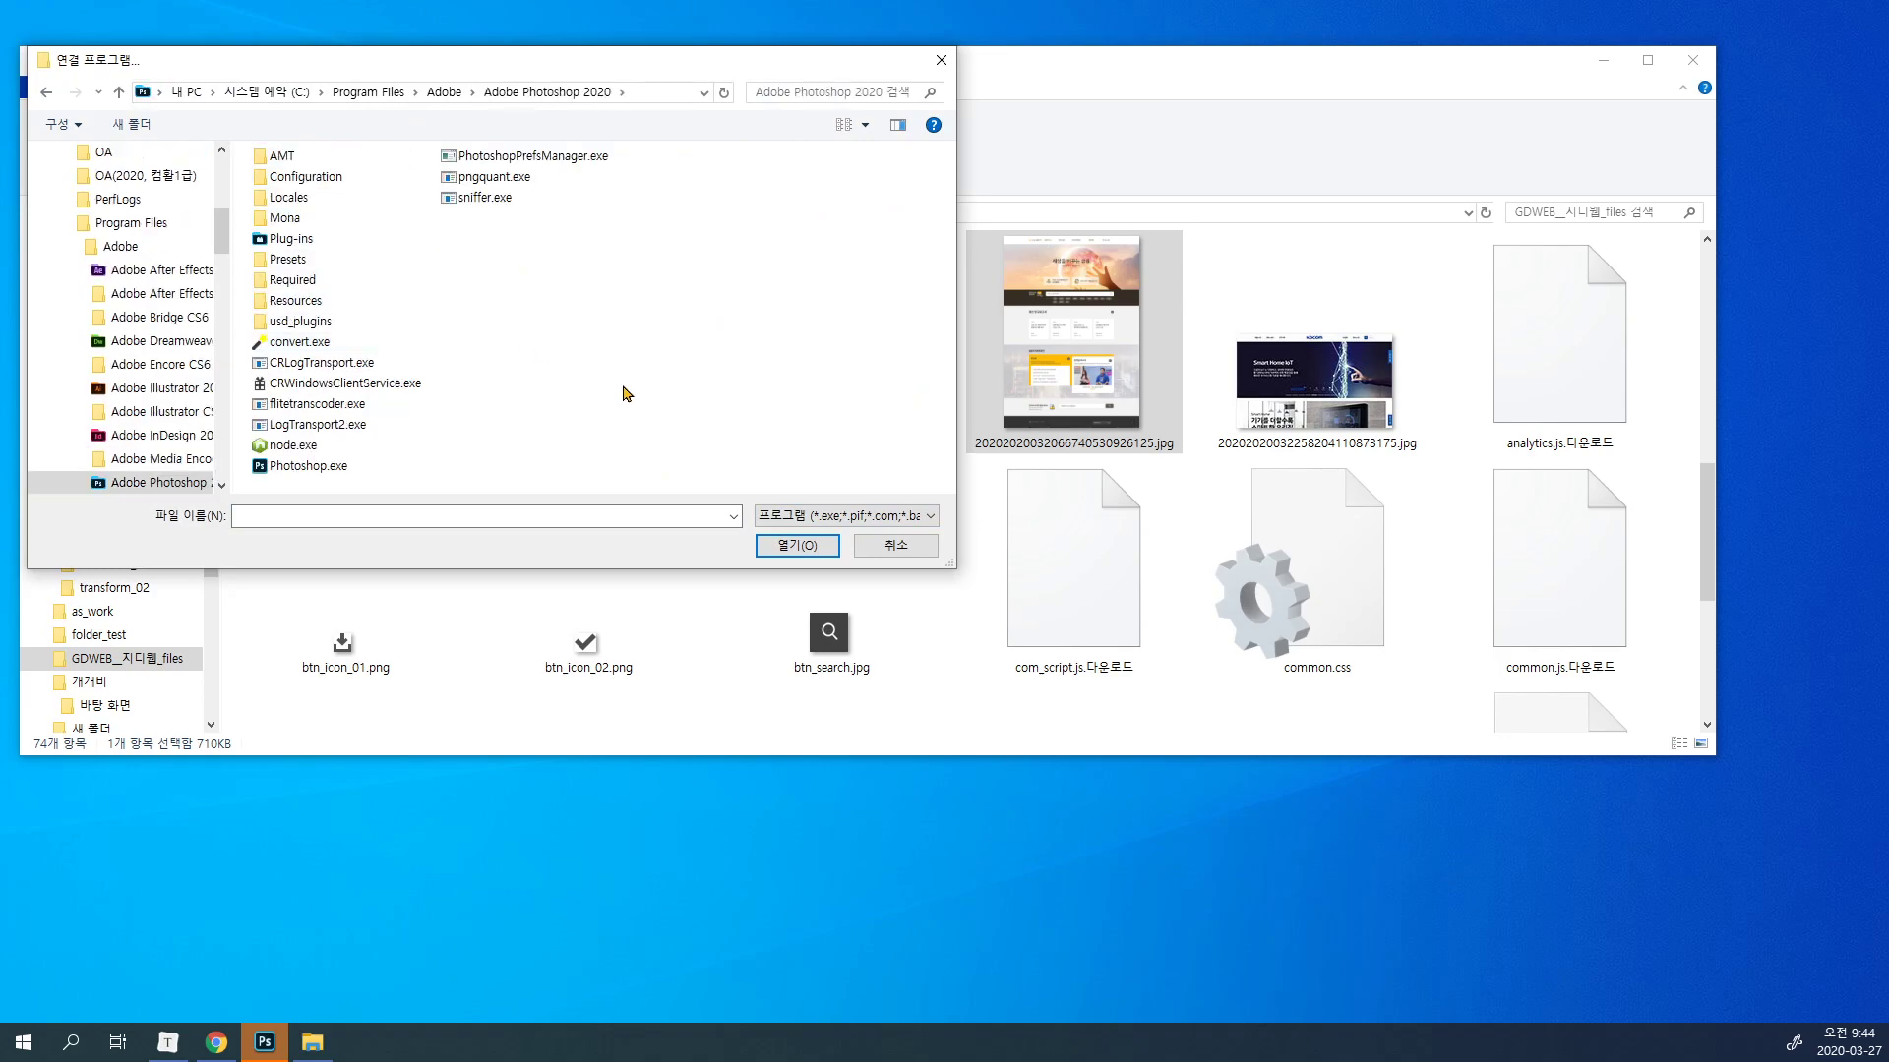
click(307, 465)
click(792, 544)
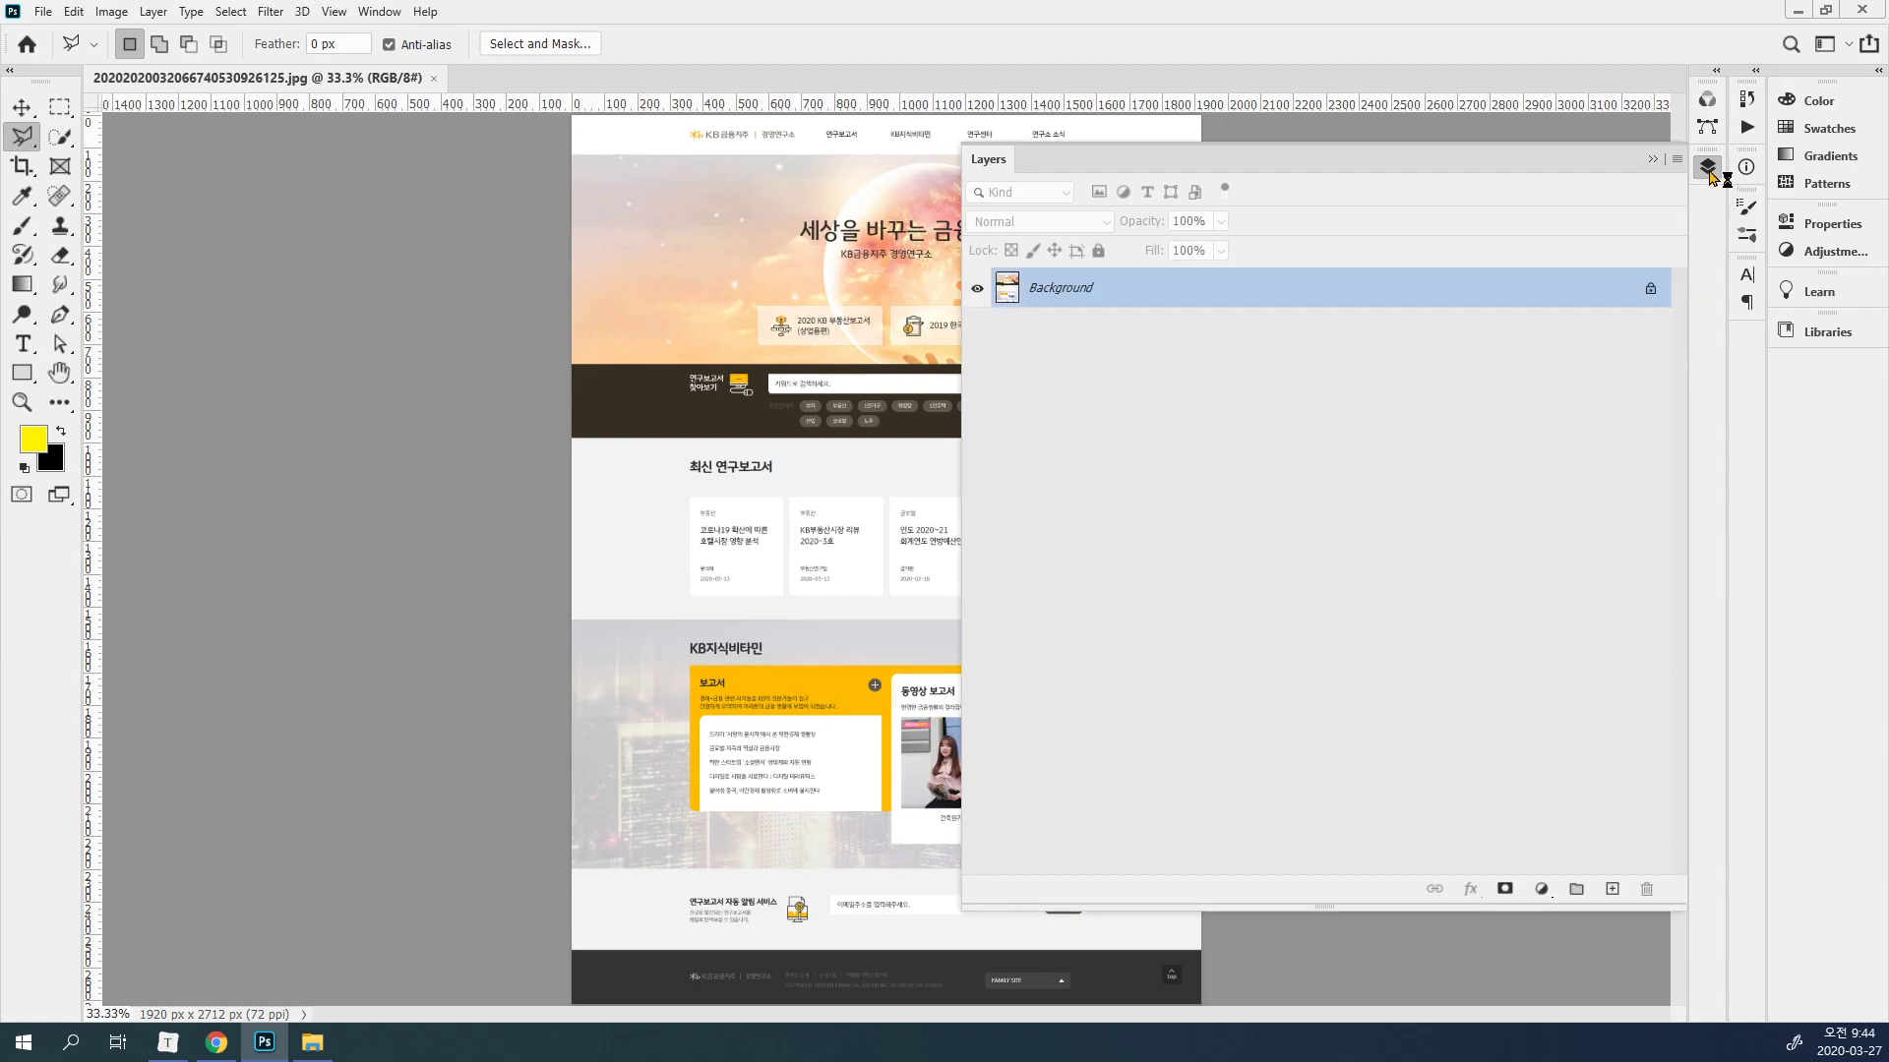
Collapse the Layers panel and start saving the opened image under a new name.
click(1708, 168)
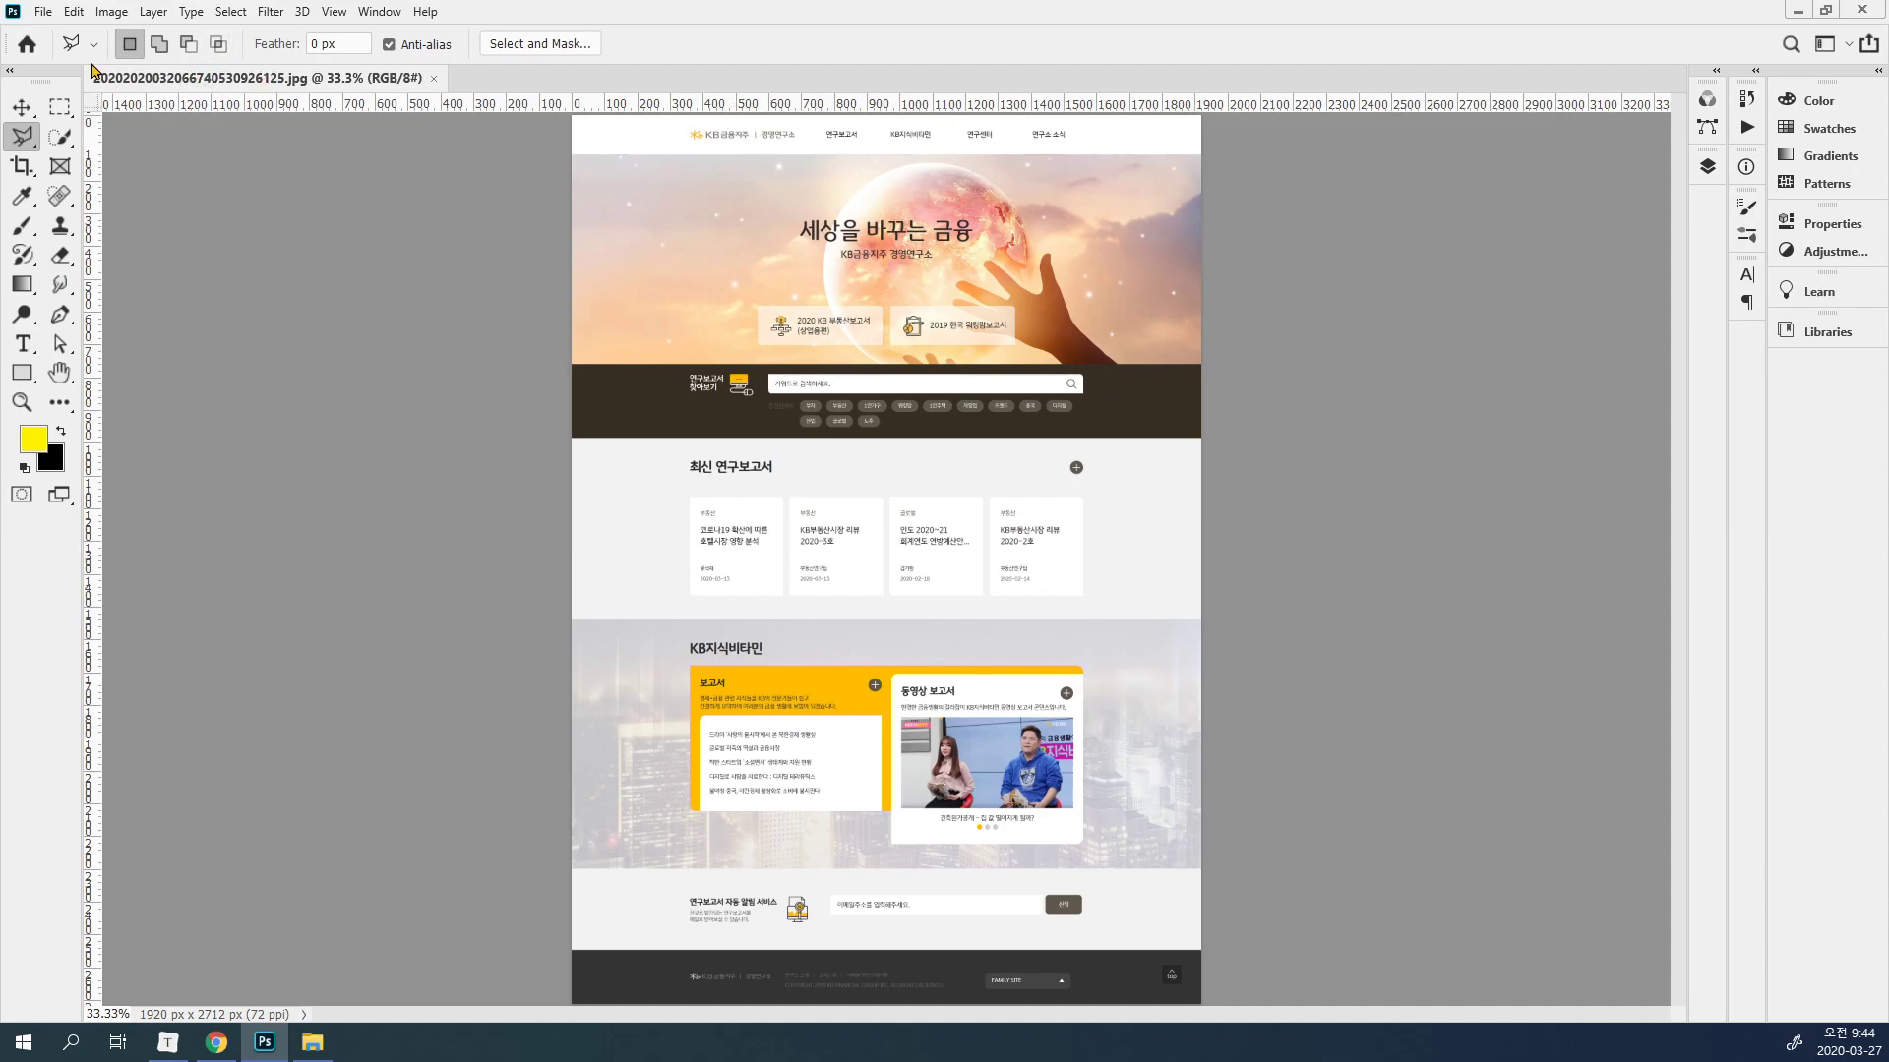
click(44, 12)
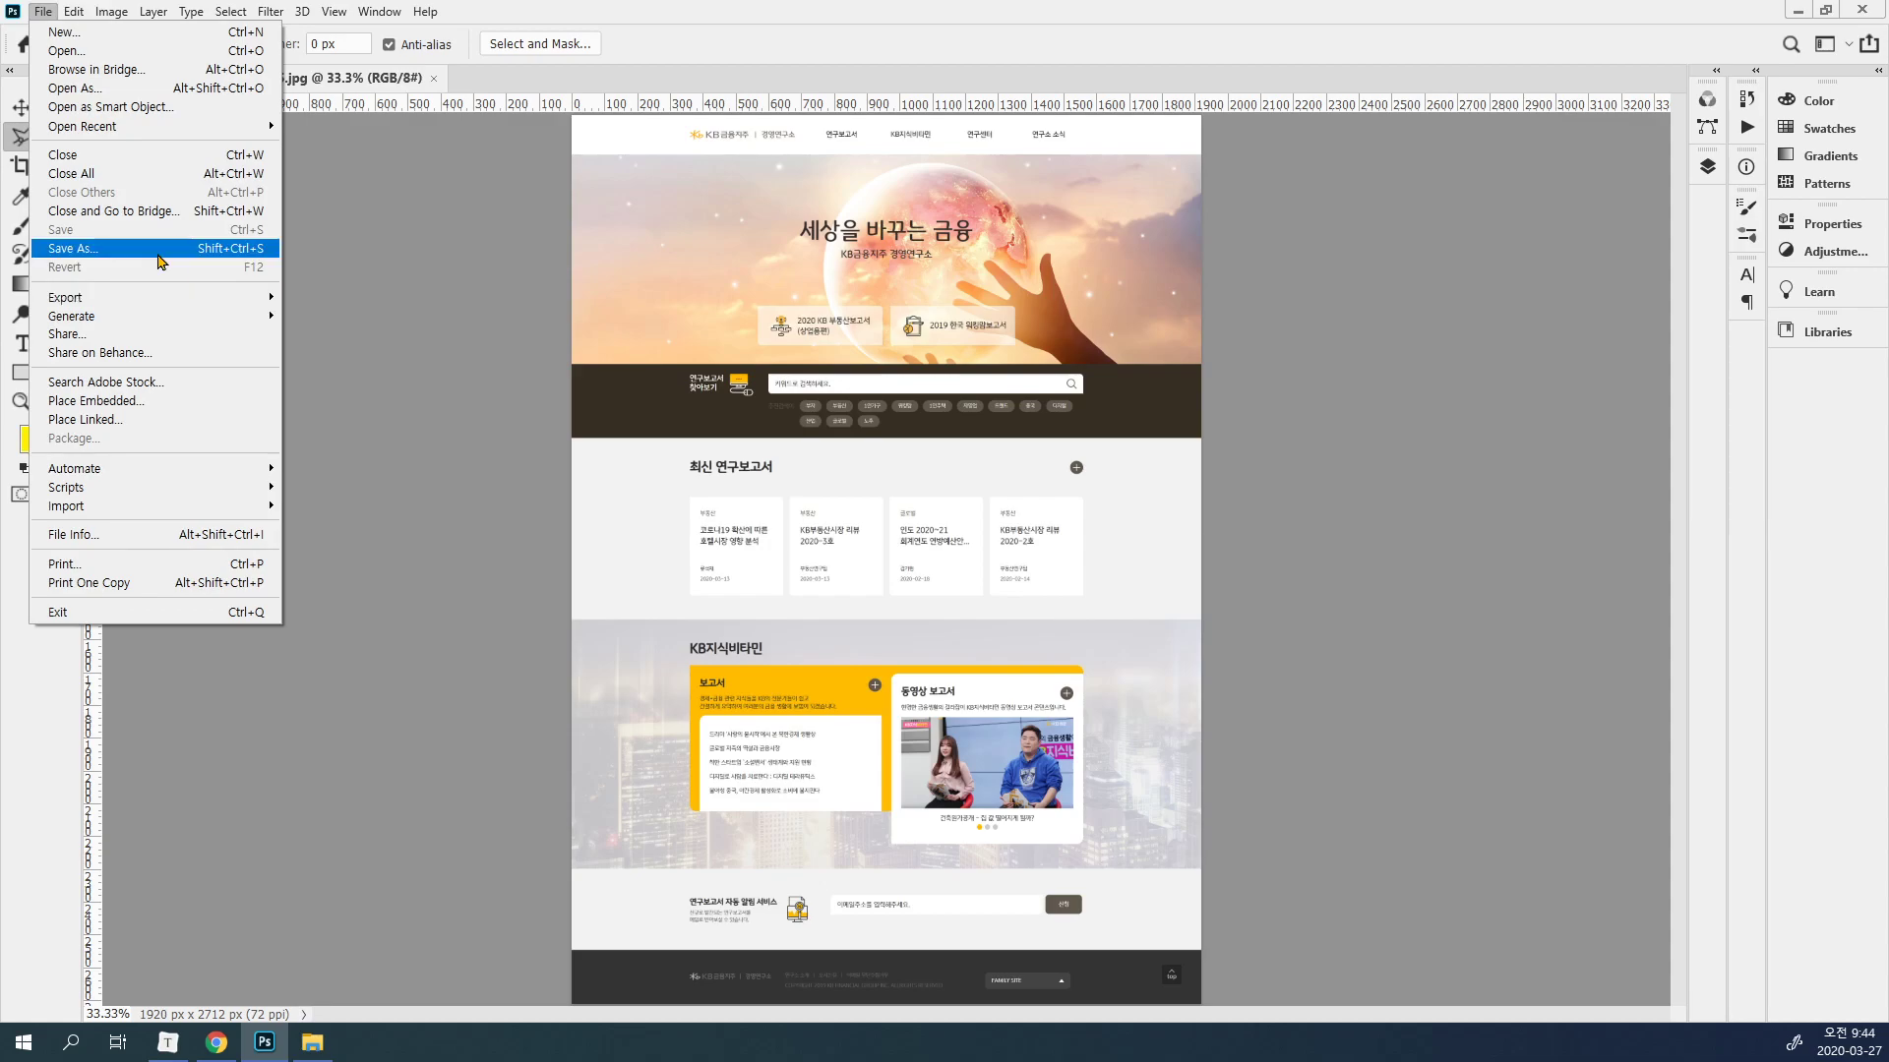
click(159, 256)
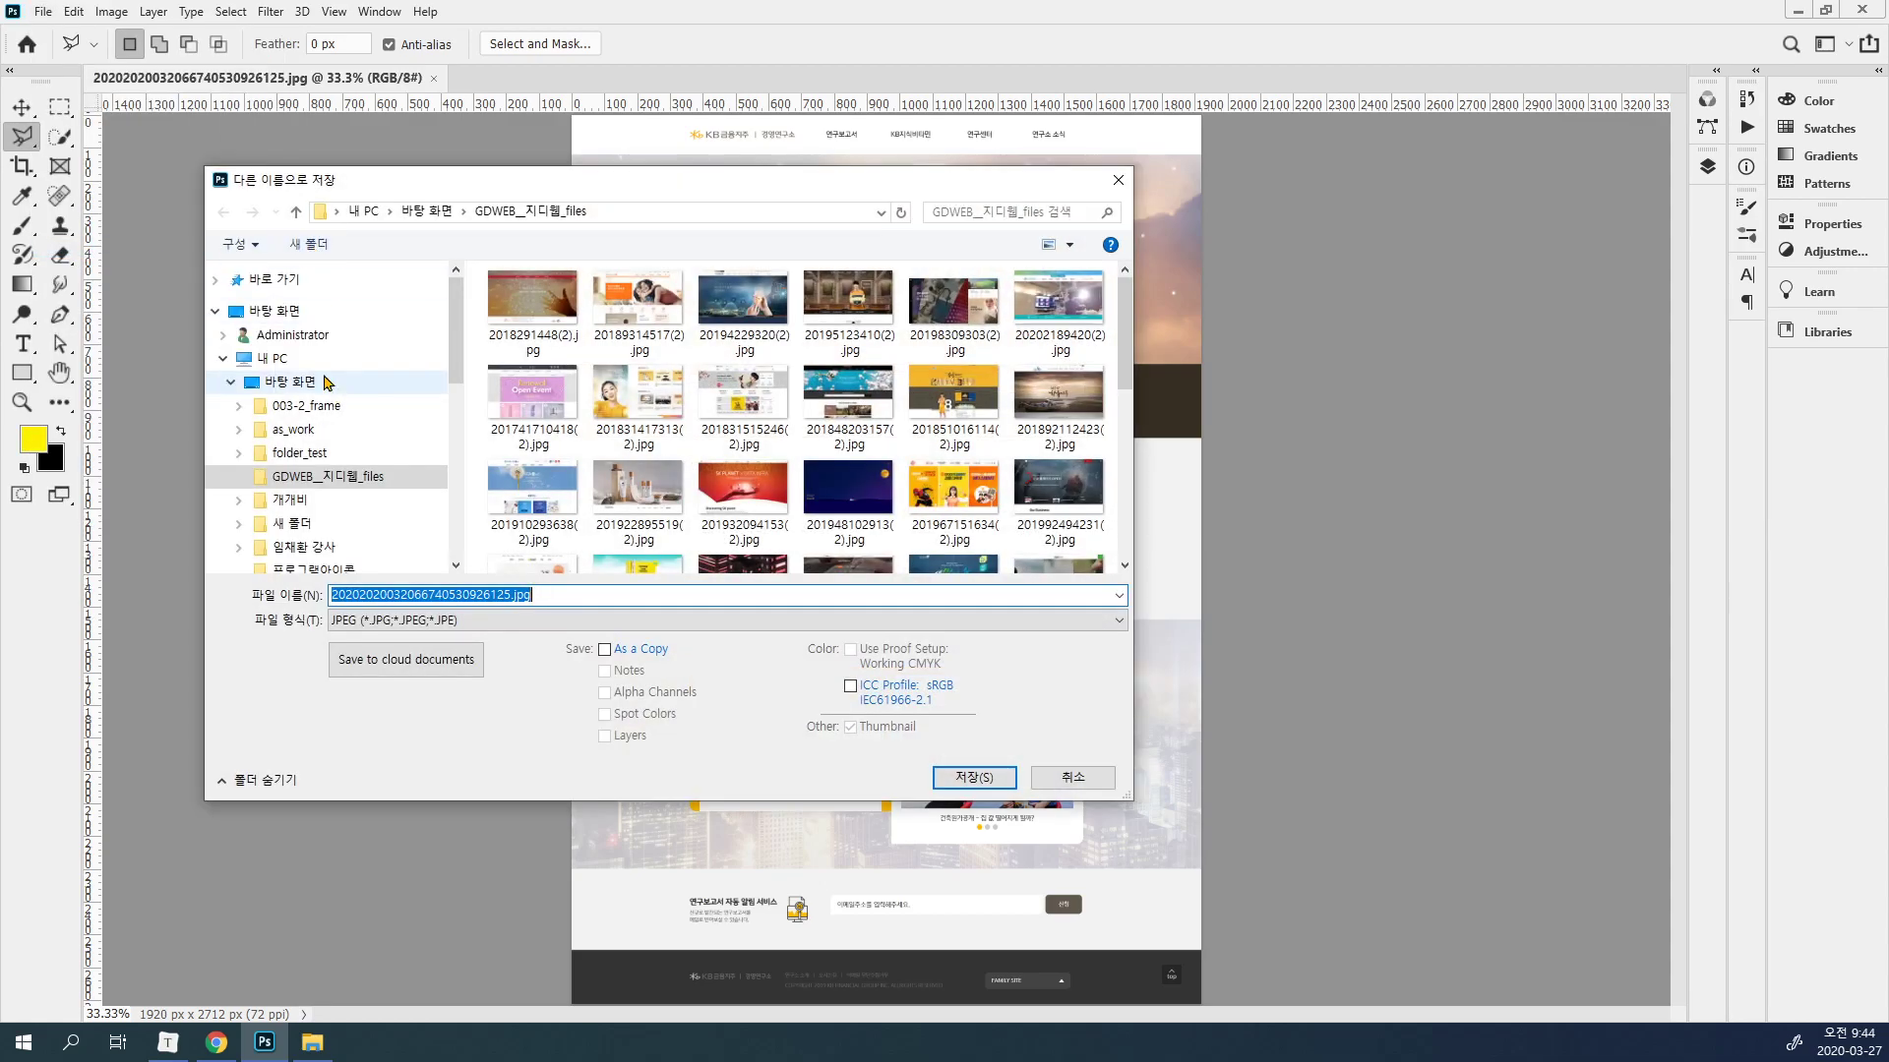
Browse to the folder work\xido\myGit\graphic on drive C: as the save location.
click(272, 358)
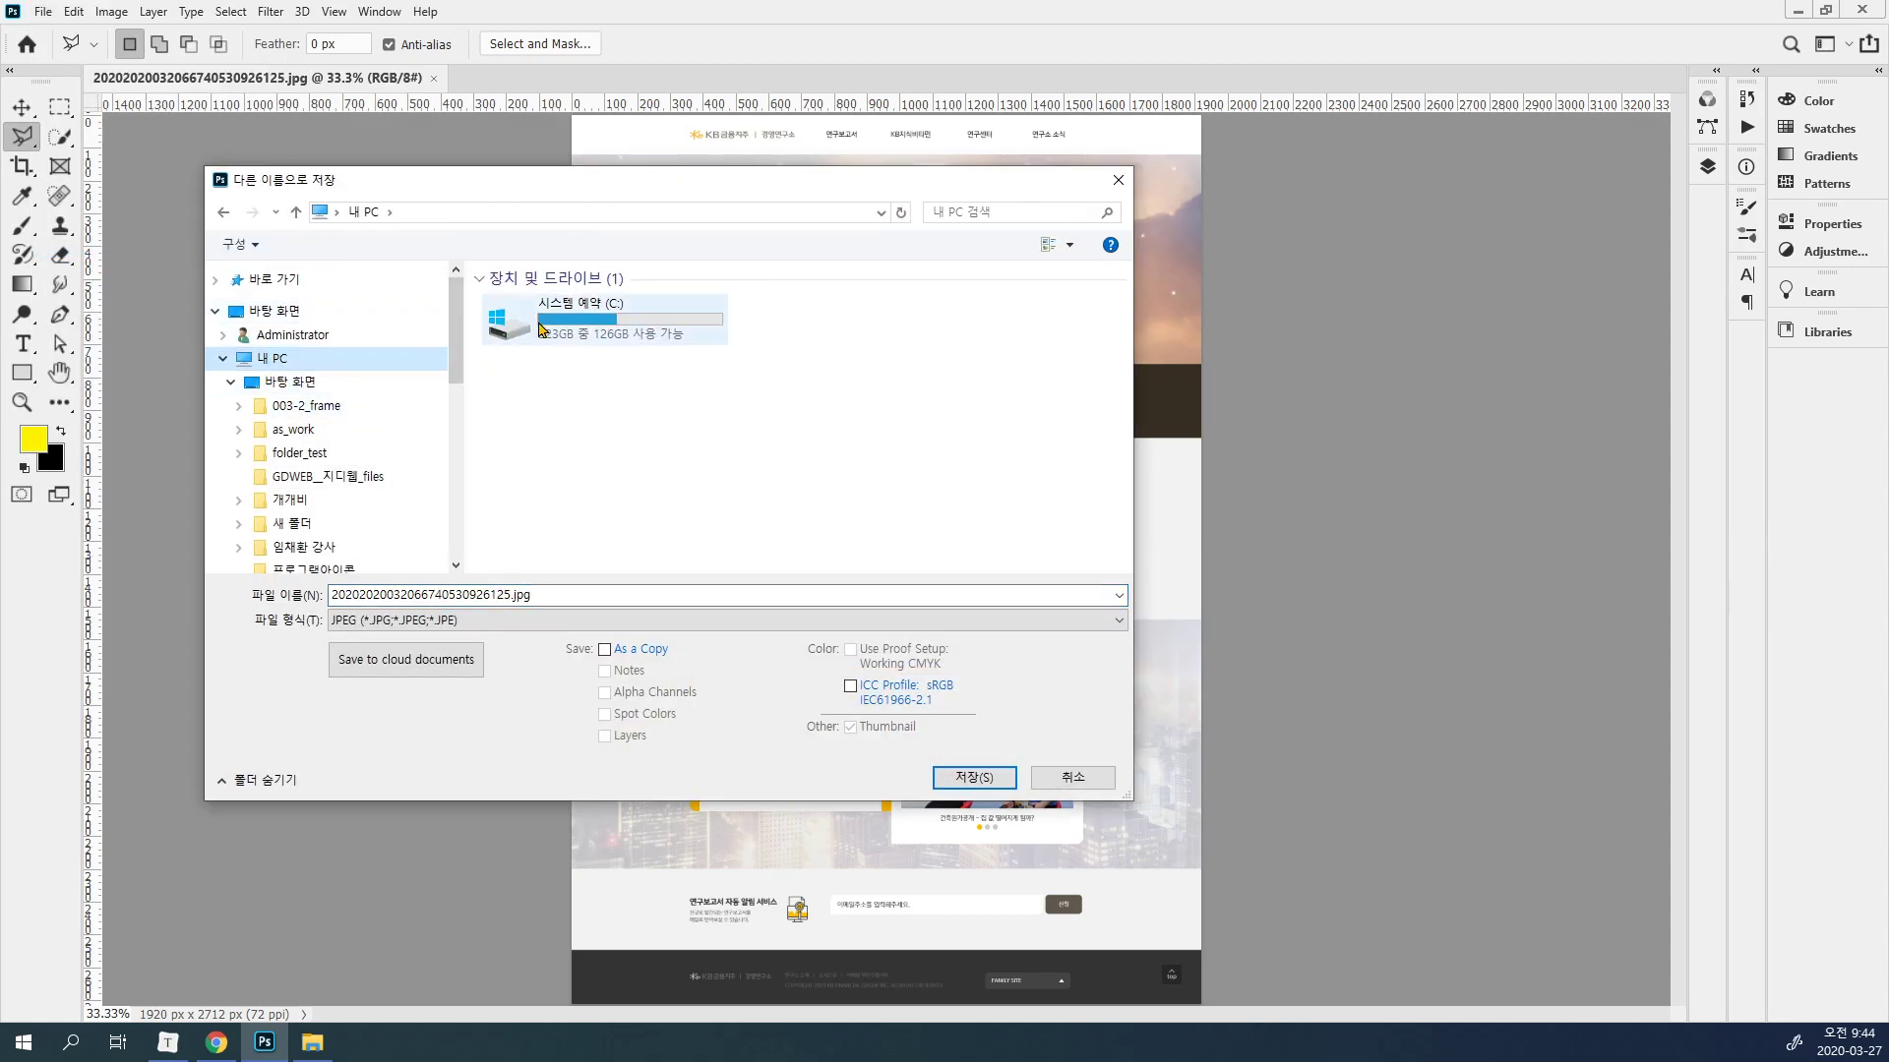
double_click(539, 327)
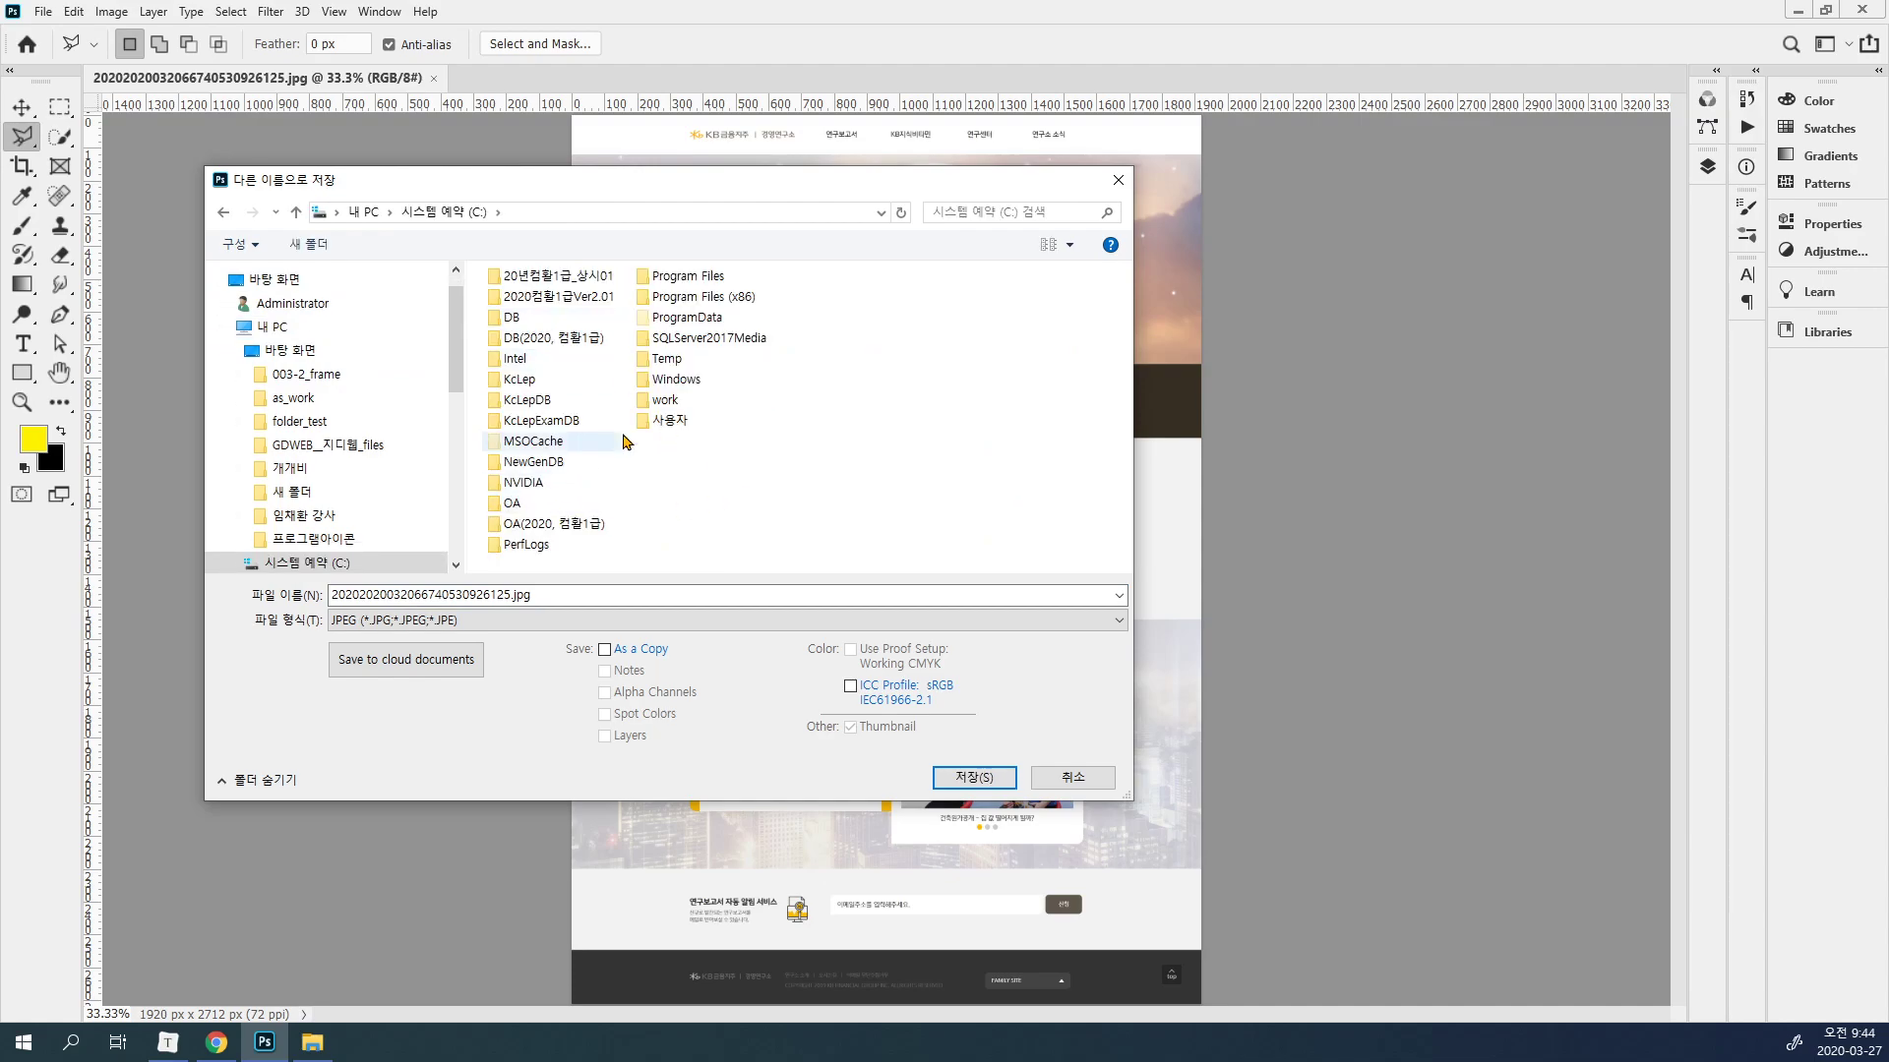
double_click(665, 399)
double_click(499, 277)
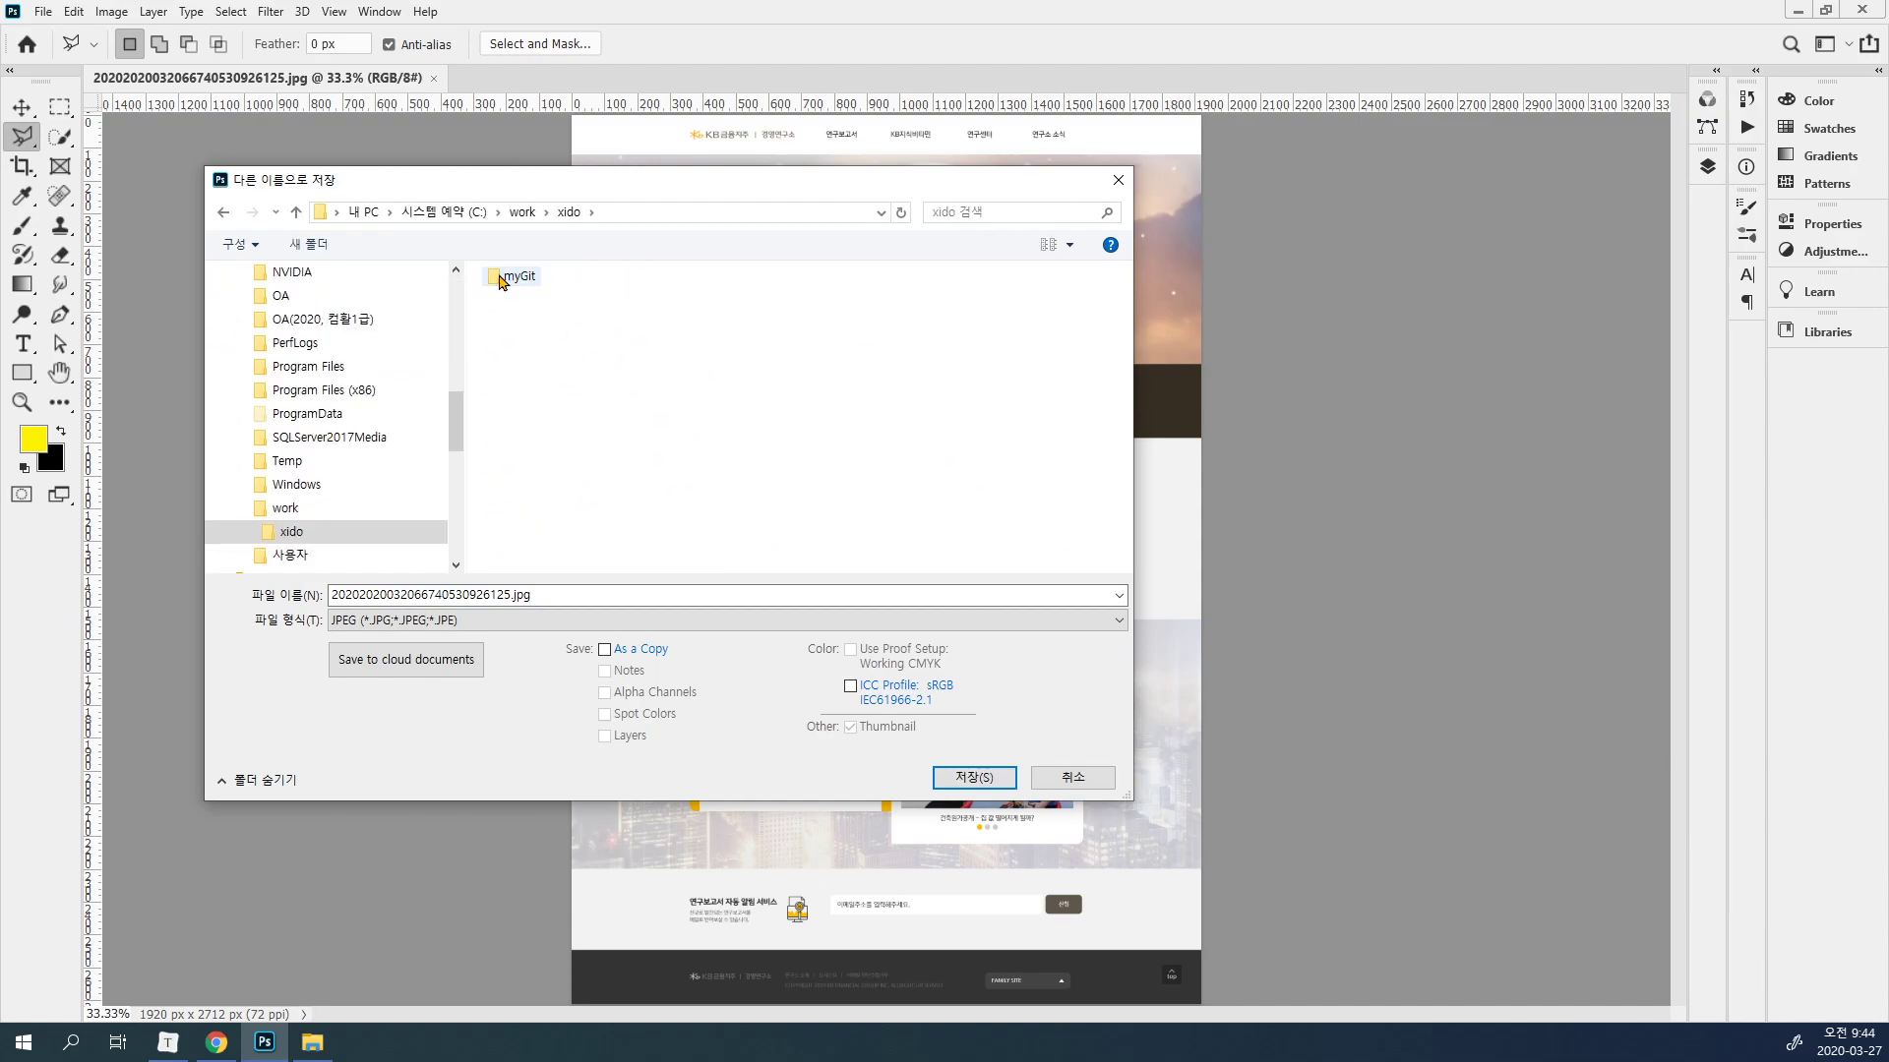
double_click(504, 279)
double_click(546, 297)
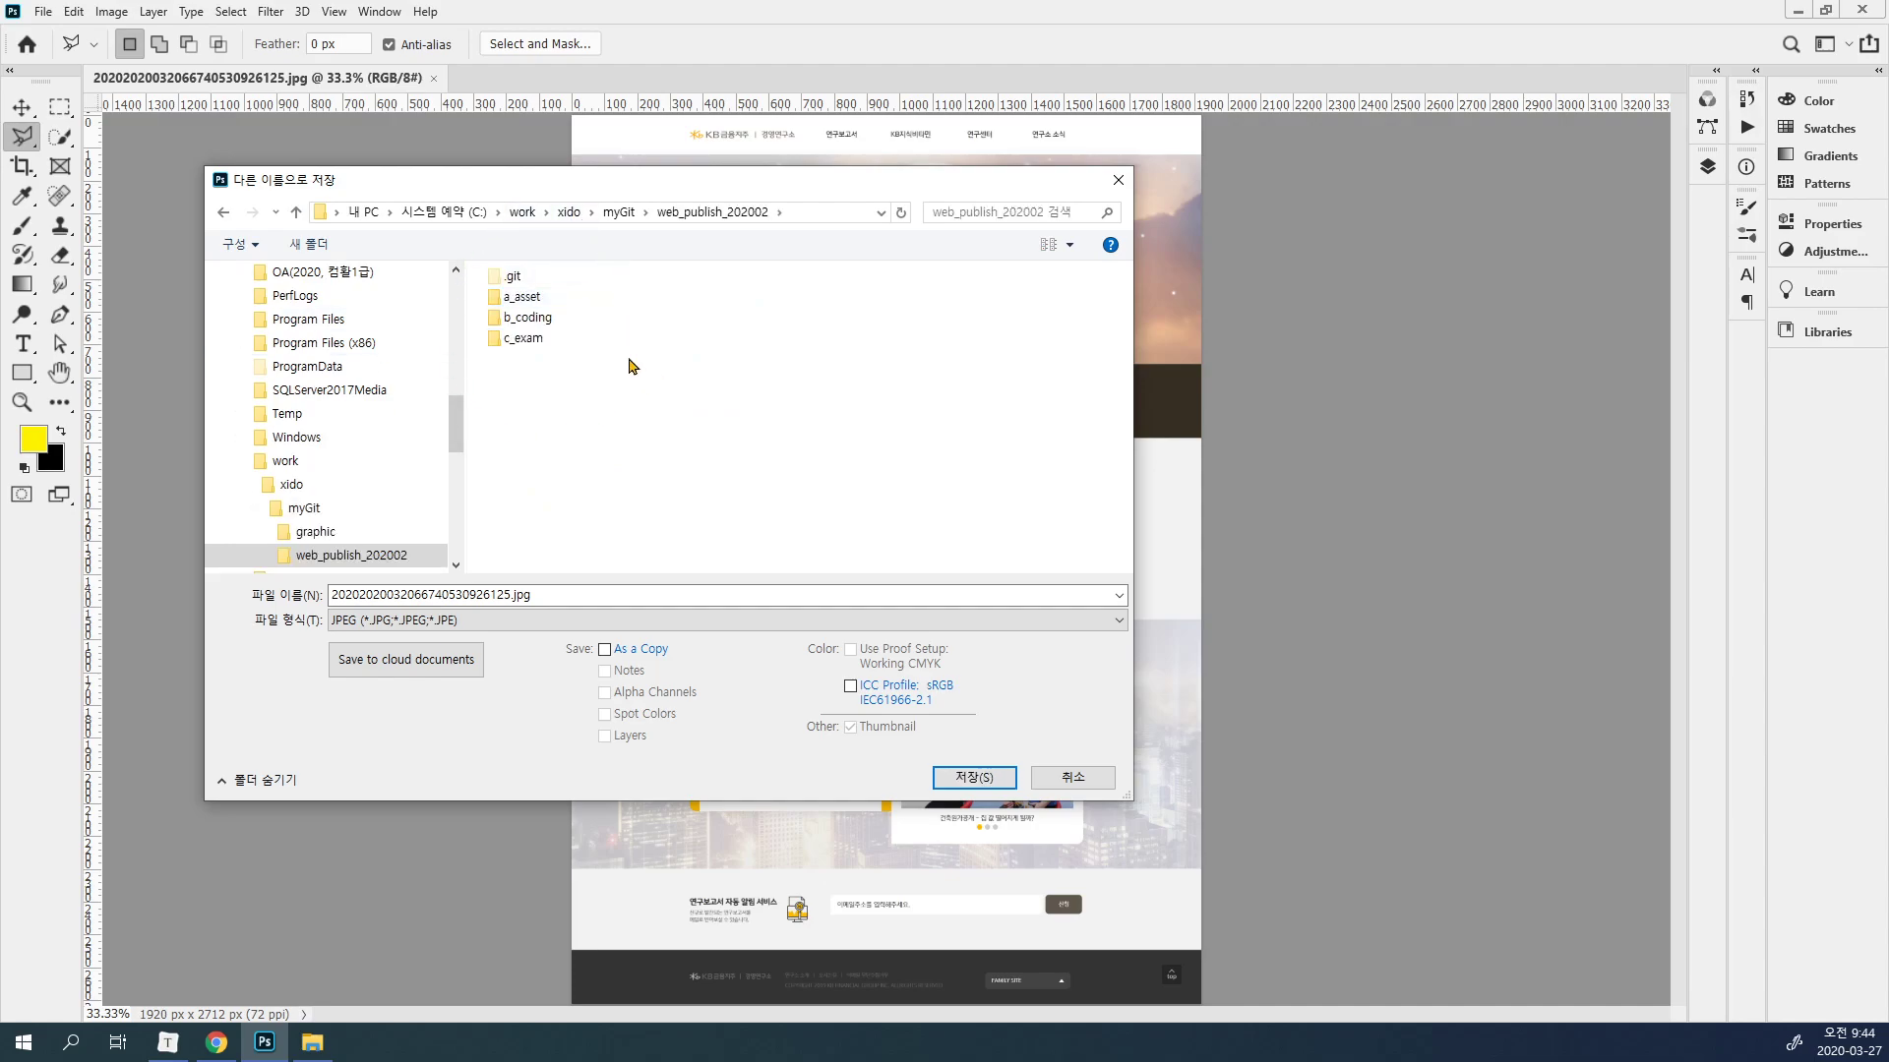
click(548, 321)
double_click(548, 321)
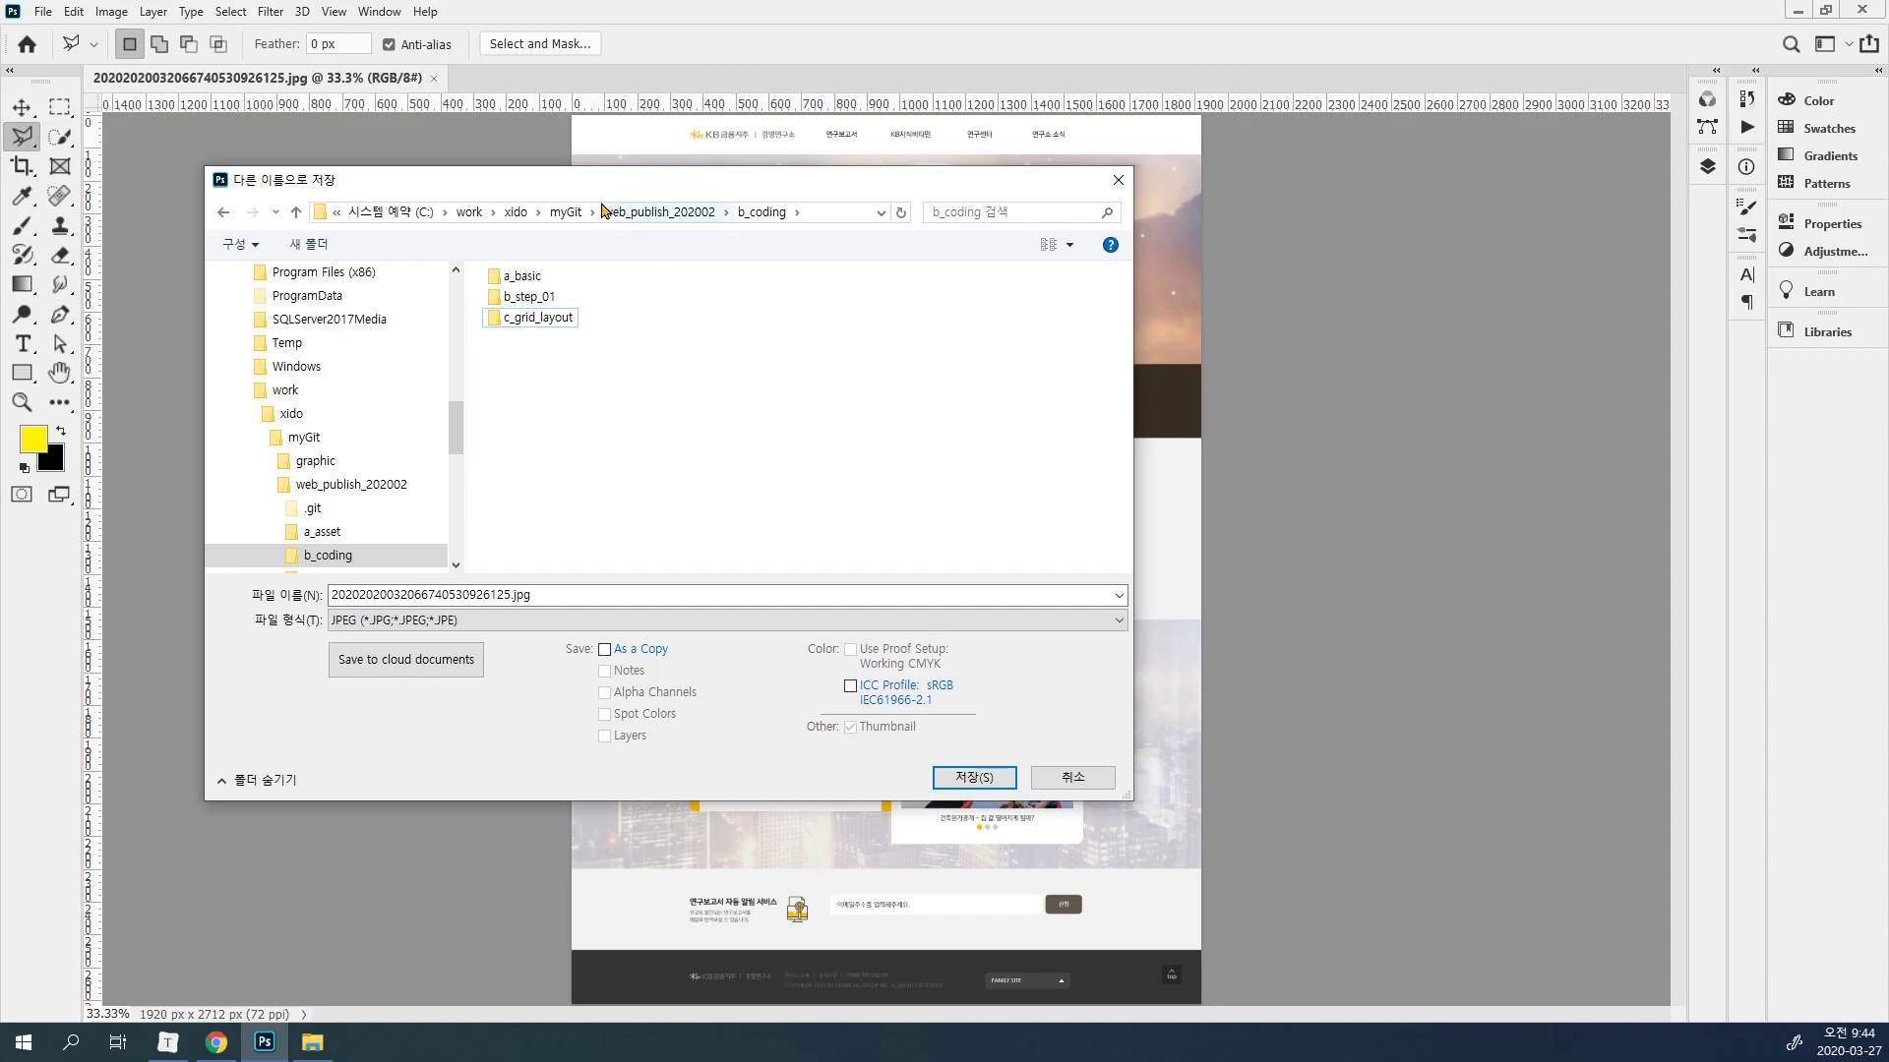
click(564, 213)
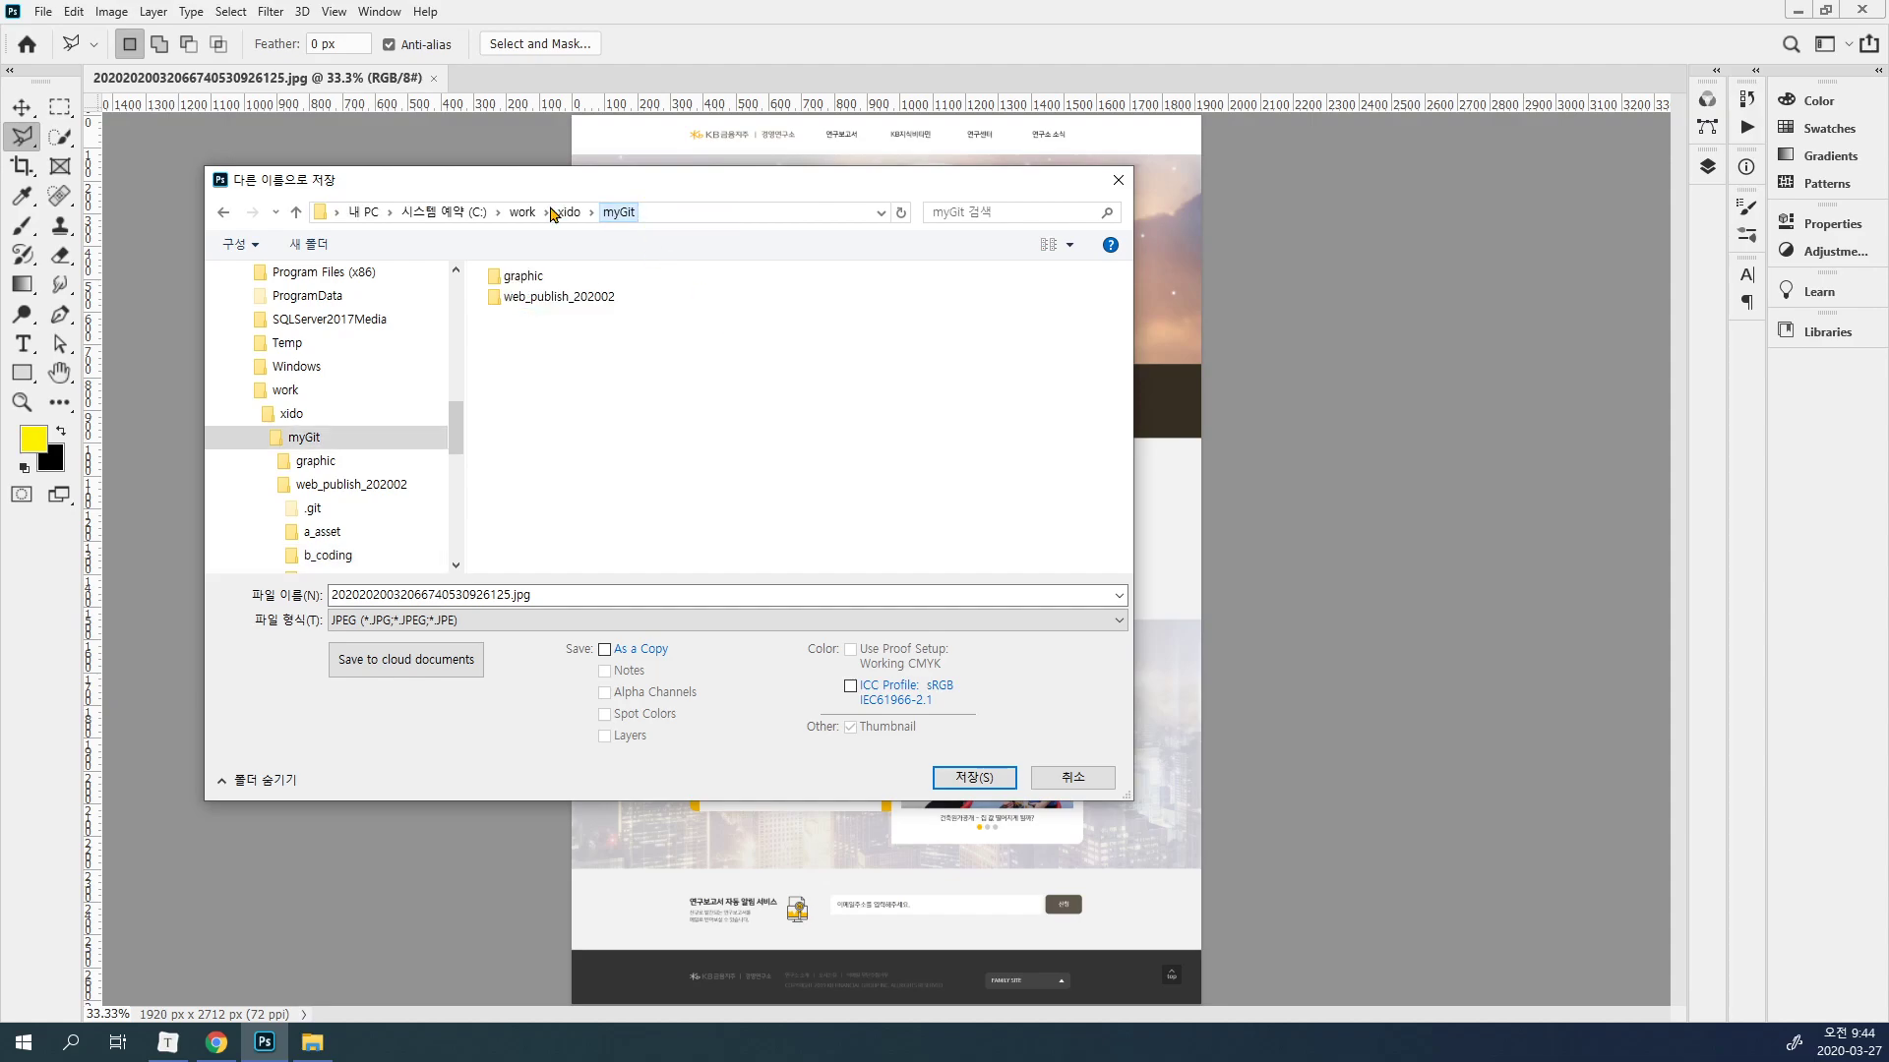
double_click(521, 282)
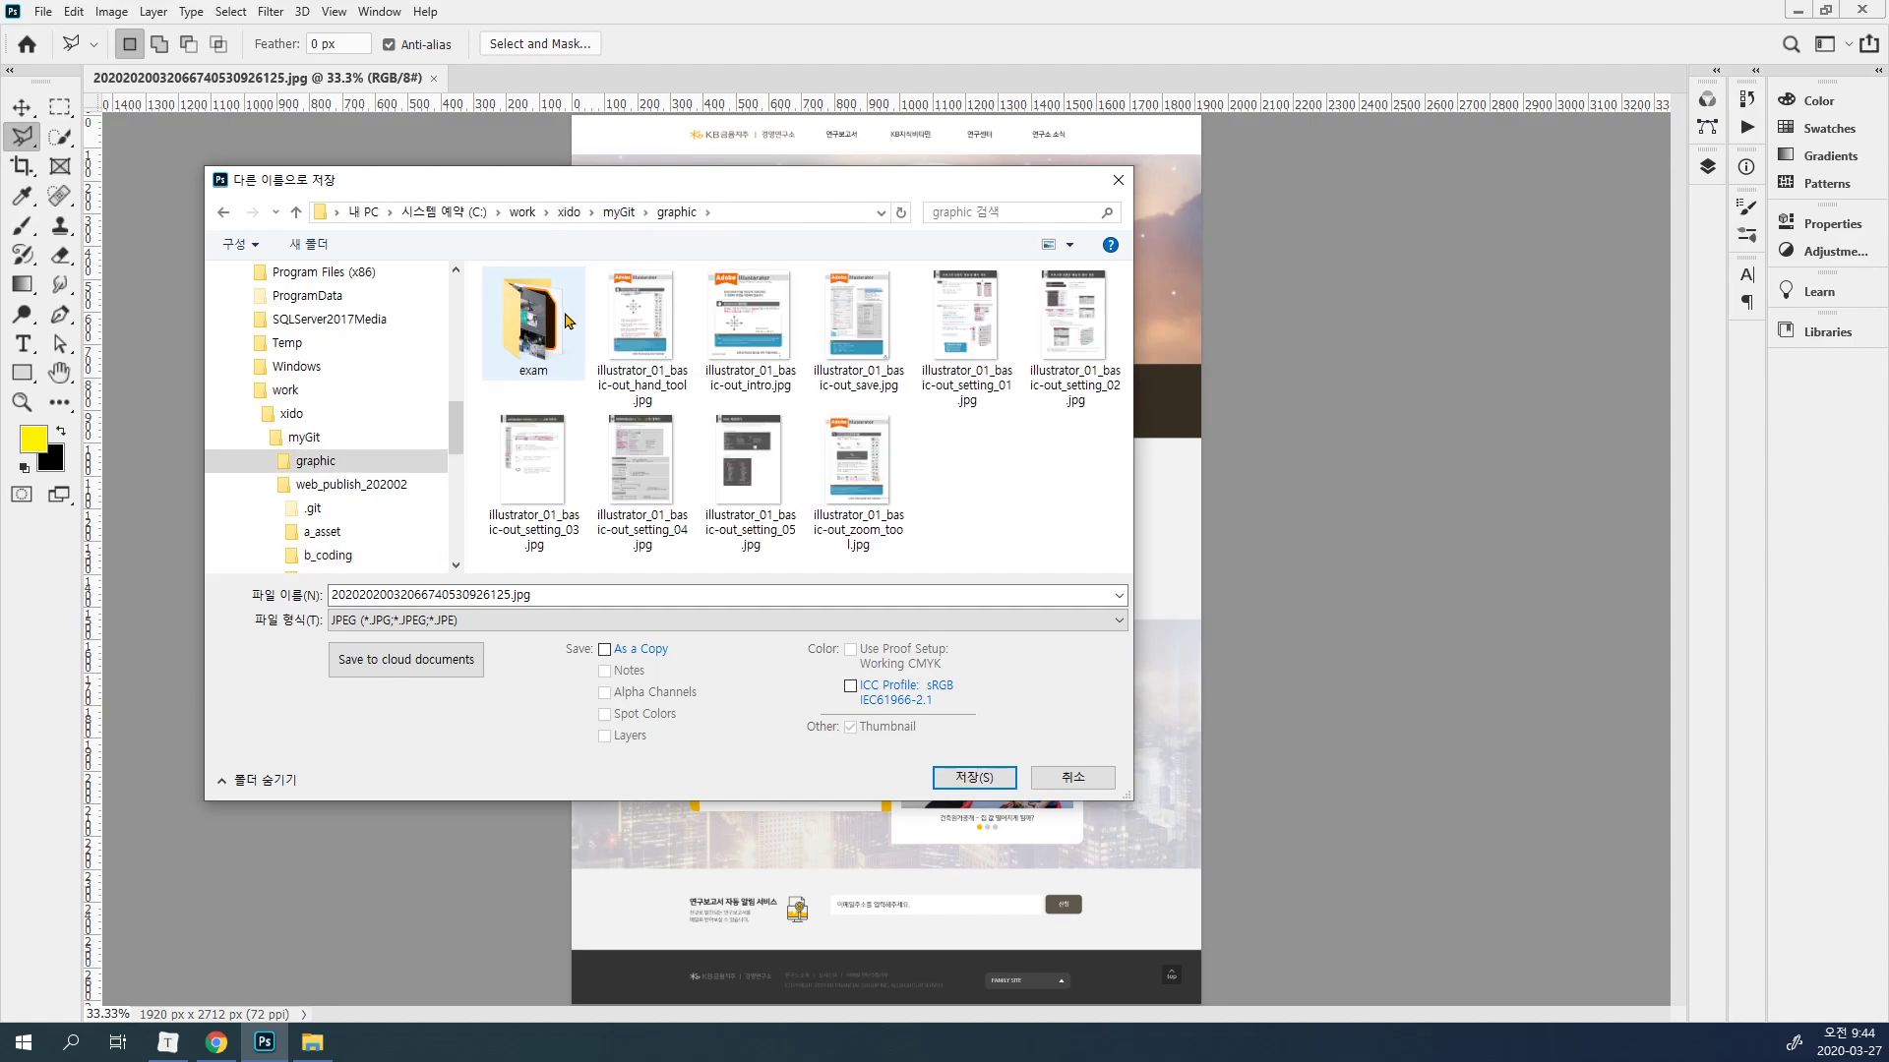
Create two new folders named photoshop and illustrator inside the graphic folder.
right_click(935, 452)
click(977, 469)
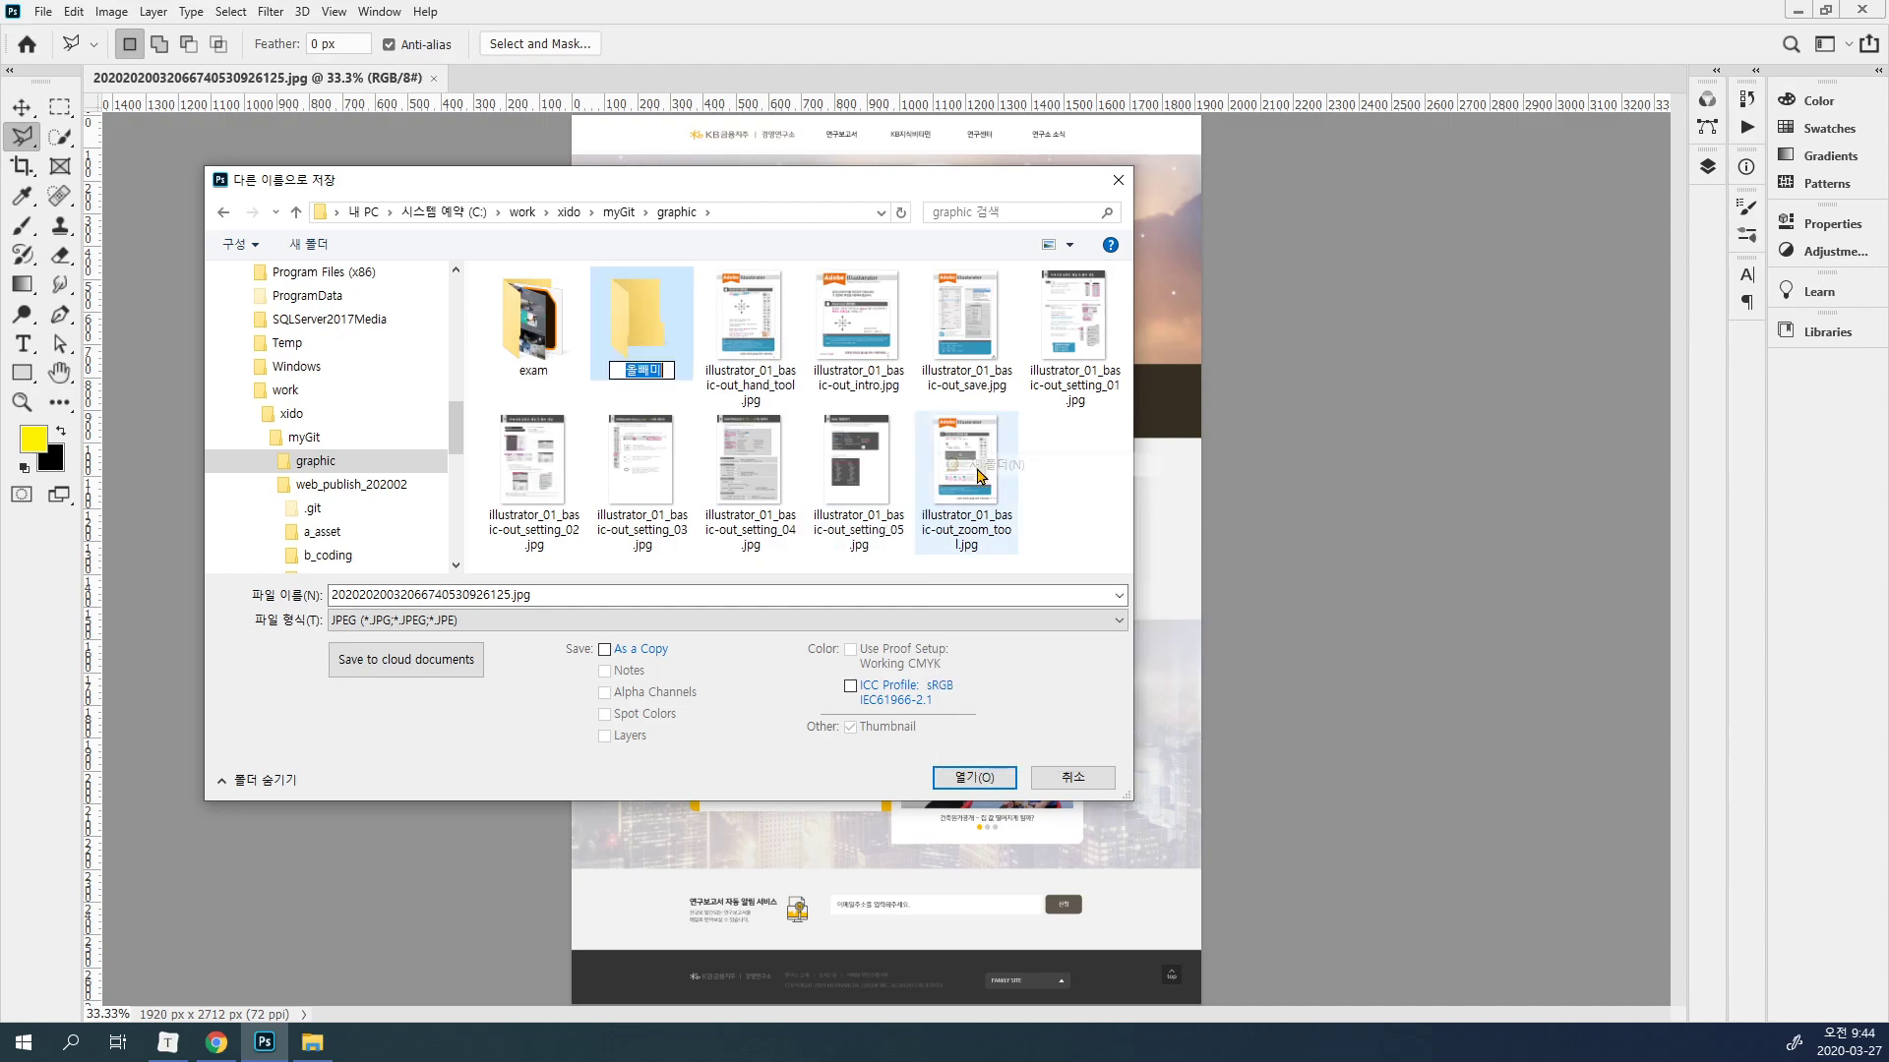
text(photoshop)
key(Return)
key(ctrl+shift+n)
text(illustrator)
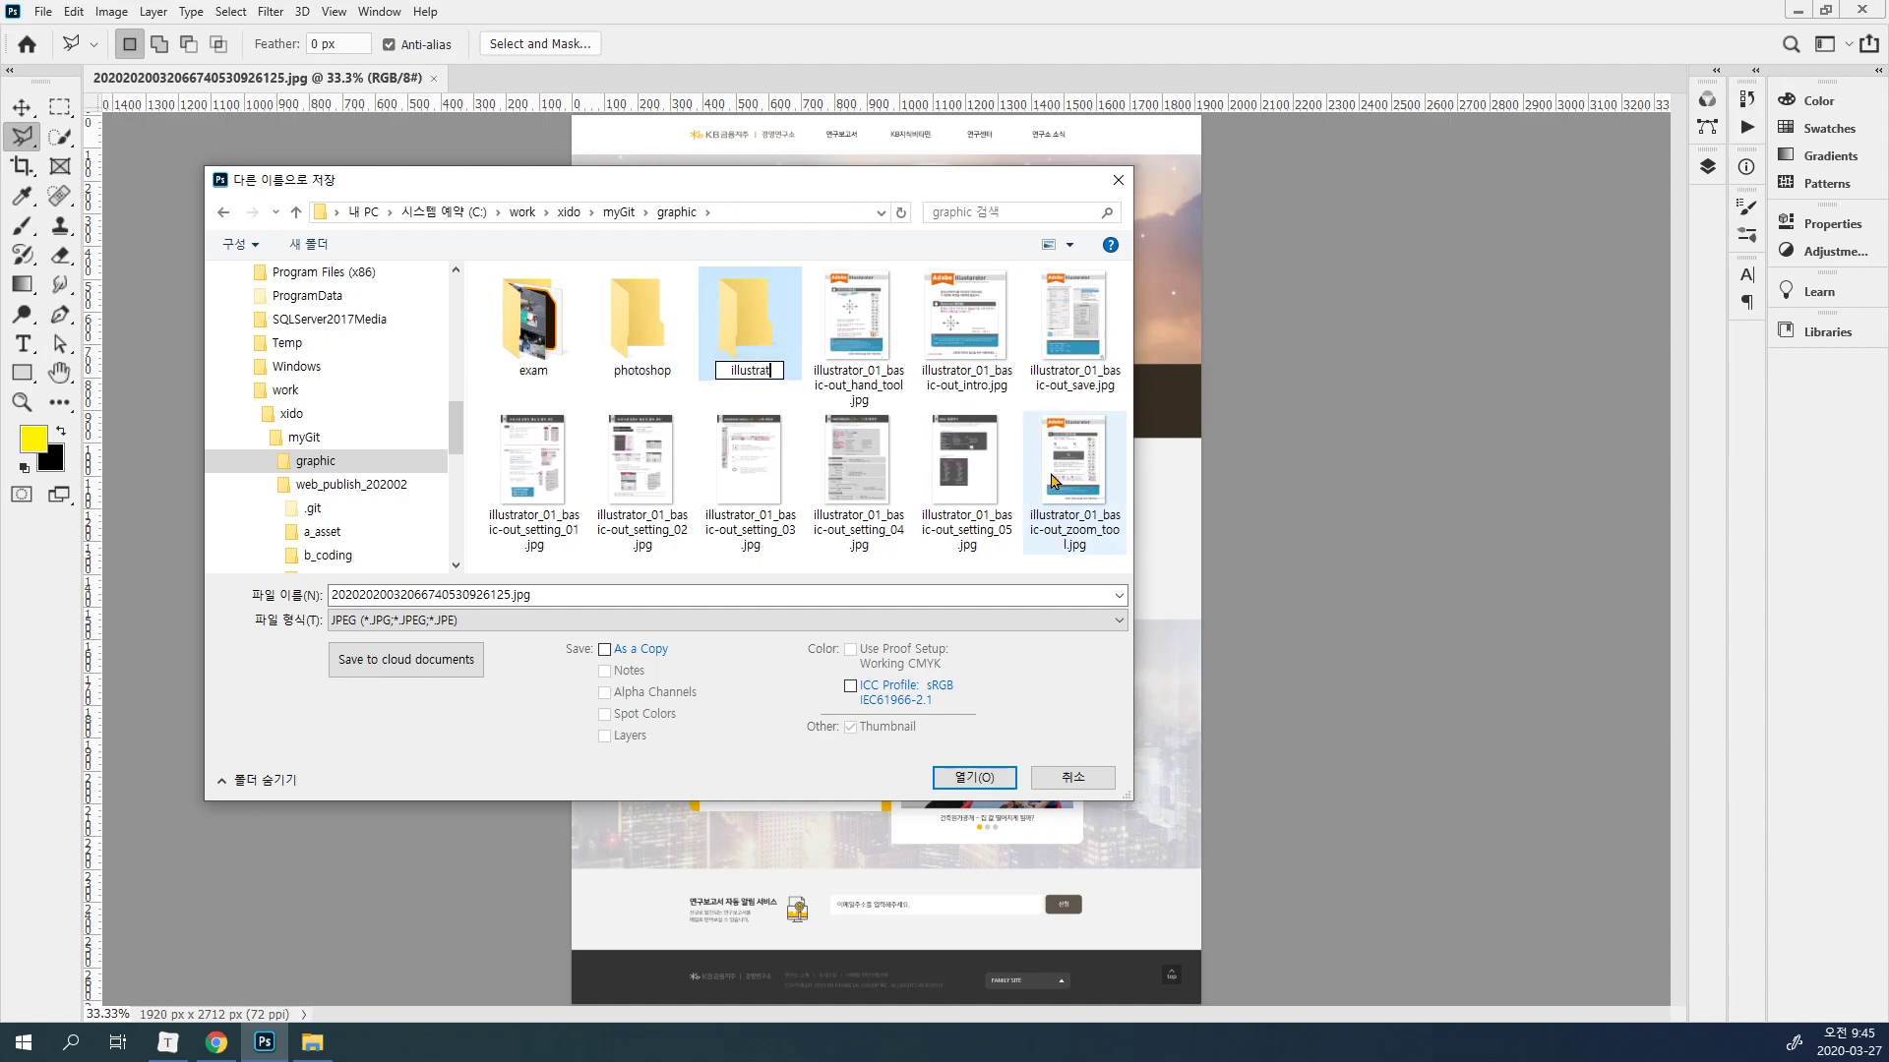
key(Return)
Move the illustrator_01_basic images into the illustrator folder and open the photoshop folder as the save location.
click(856, 330)
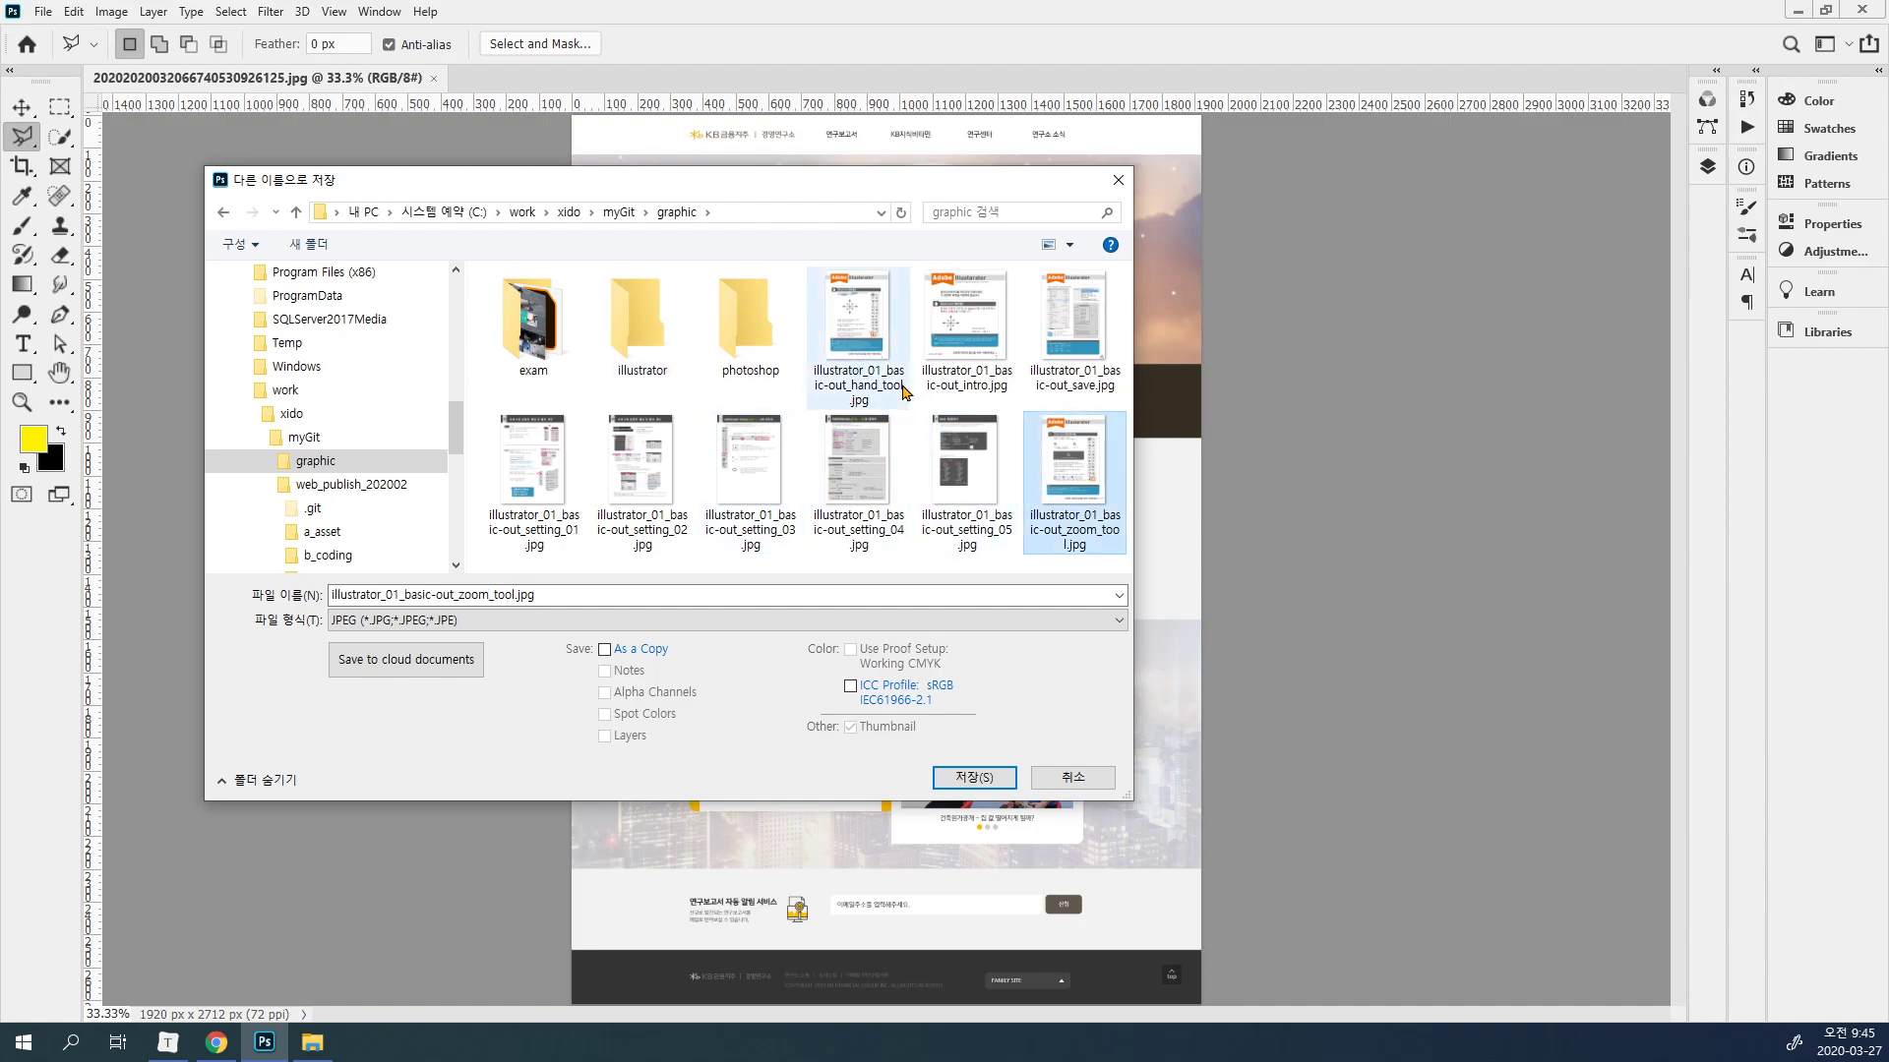
drag(696, 364, 639, 339)
drag(855, 330, 625, 348)
drag(861, 329, 630, 342)
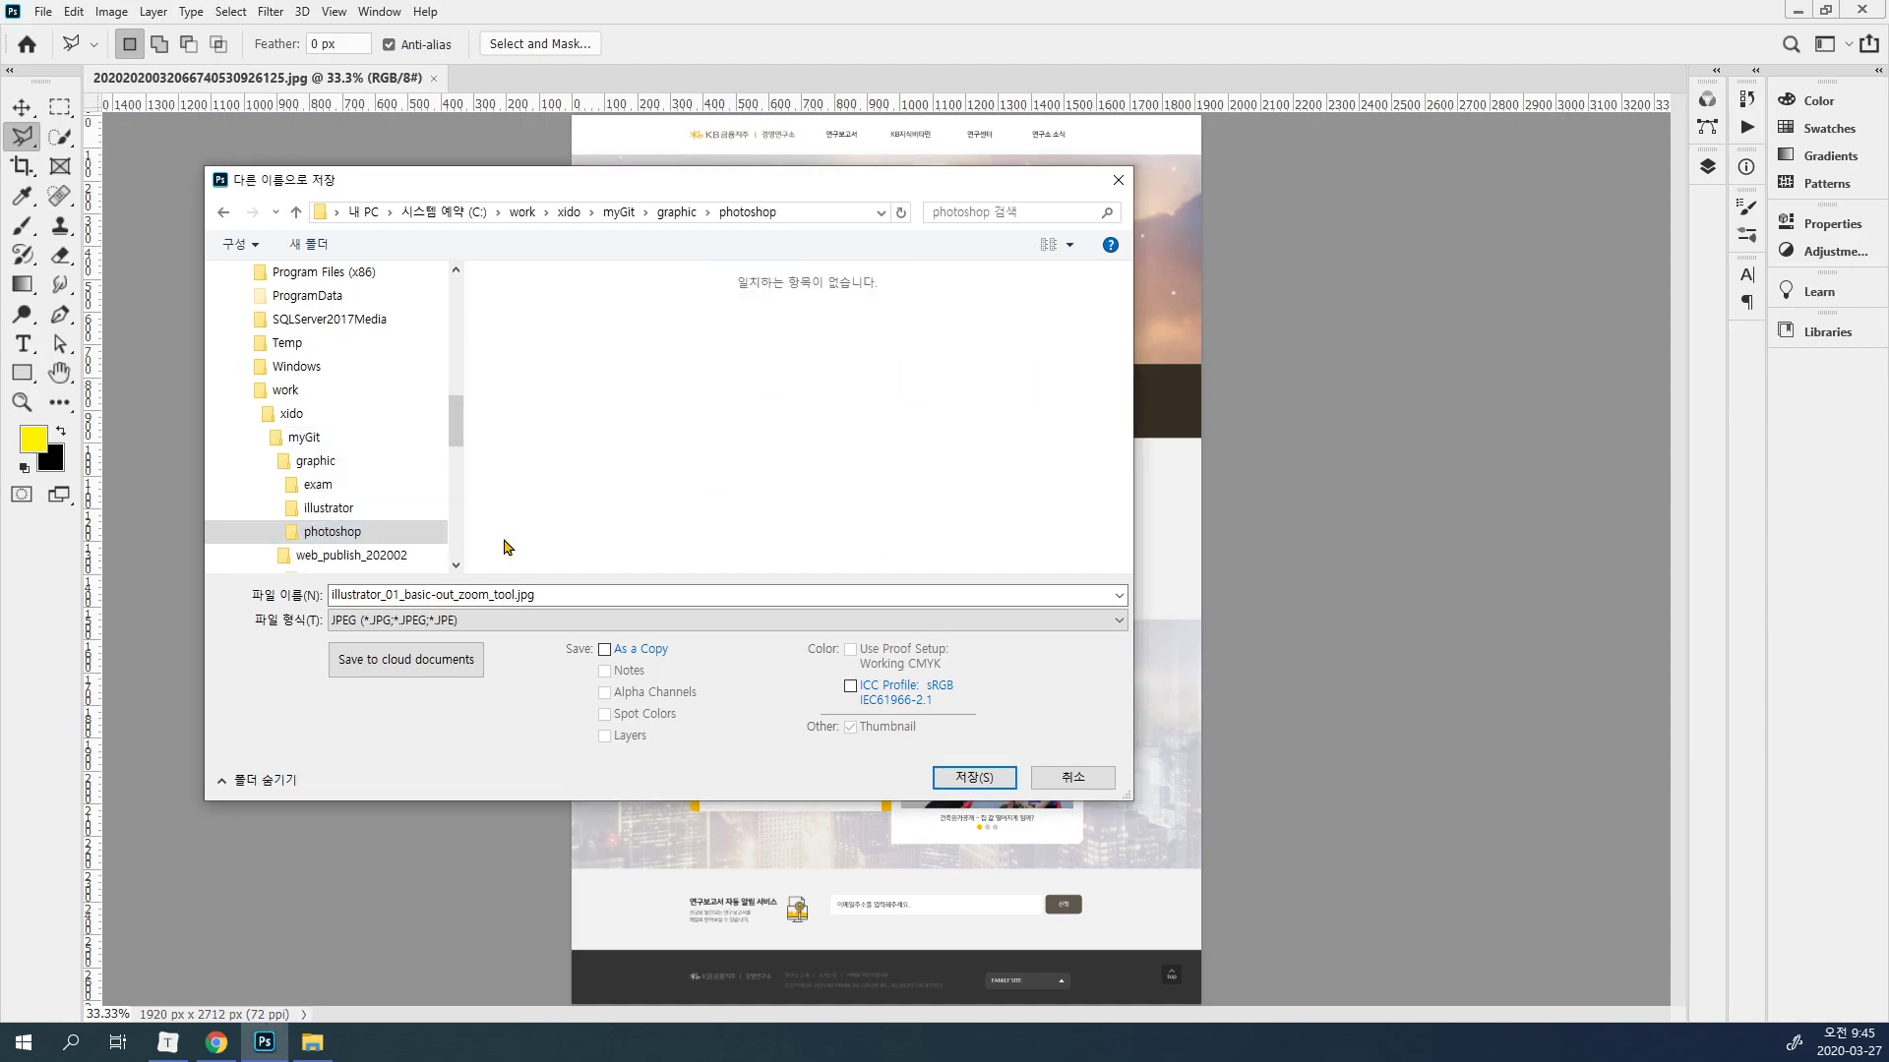
Replace the suggested file name with kb, keeping the extension.
click(540, 595)
drag(641, 184, 883, 226)
click(884, 665)
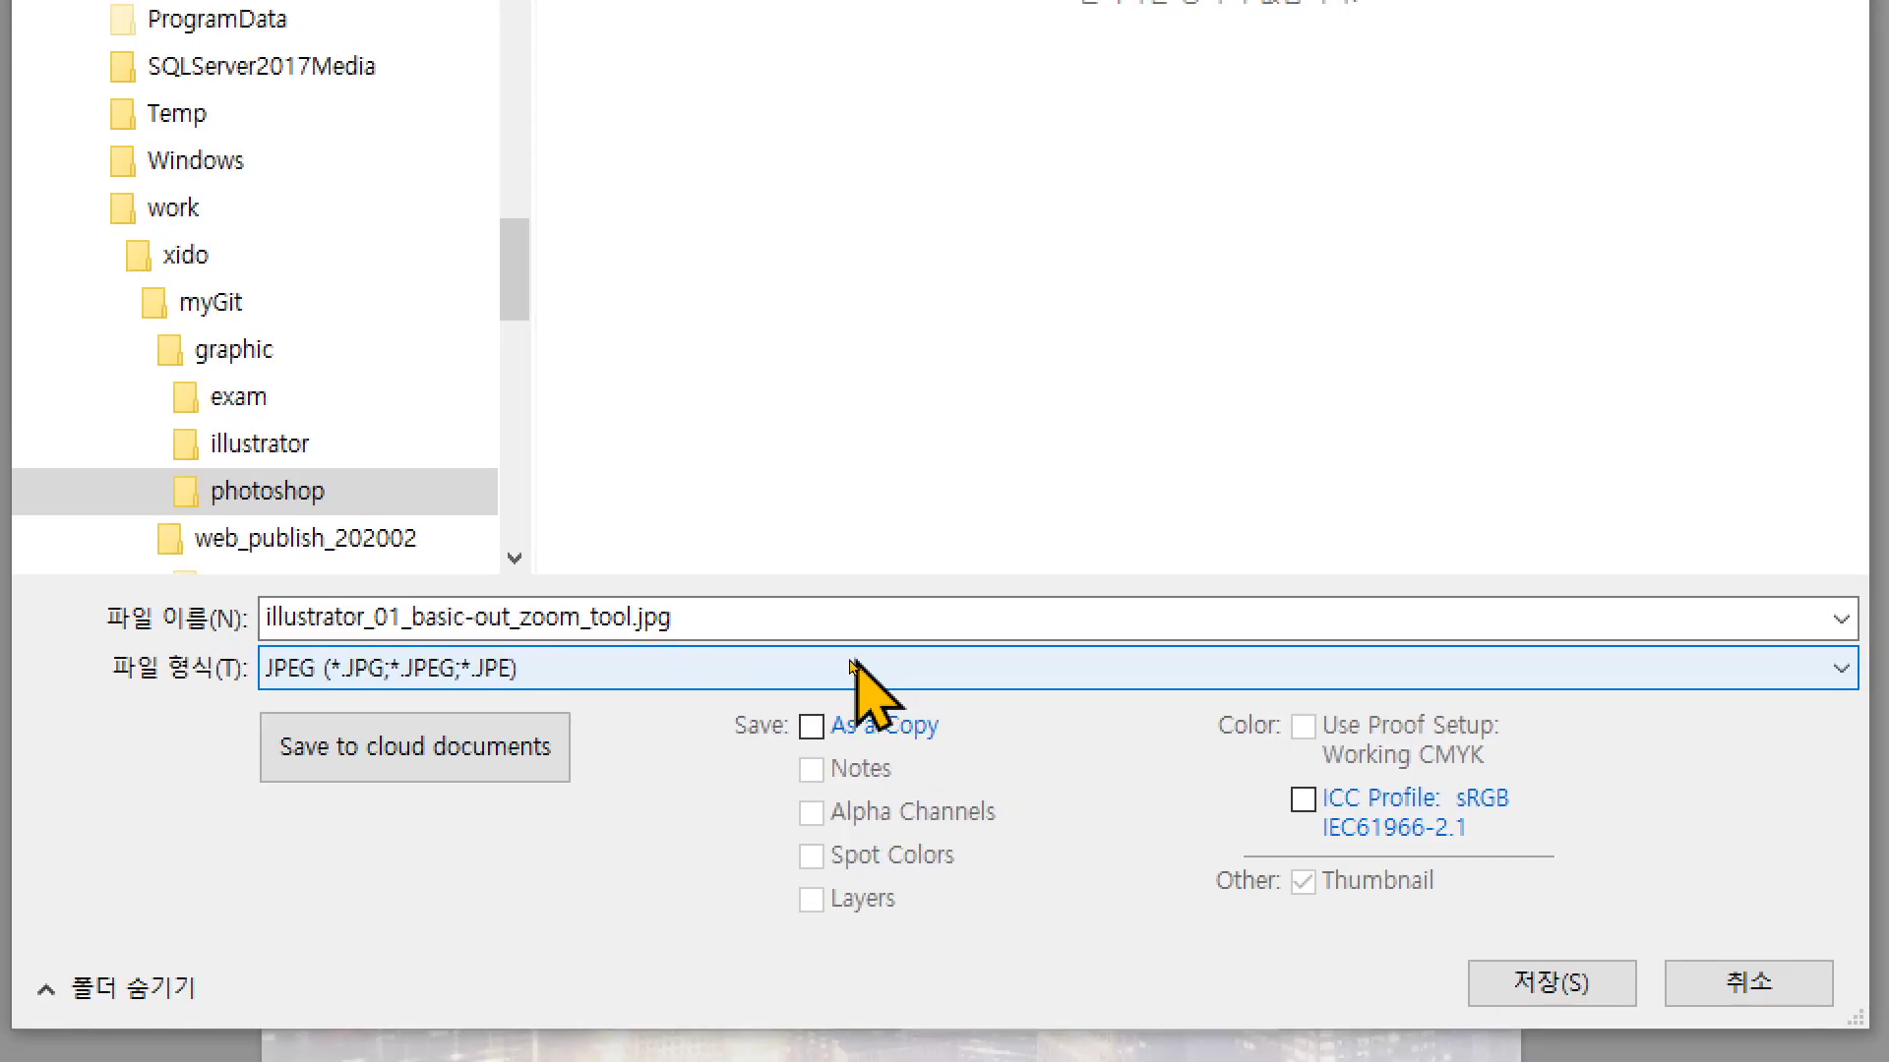
click(755, 637)
click(634, 617)
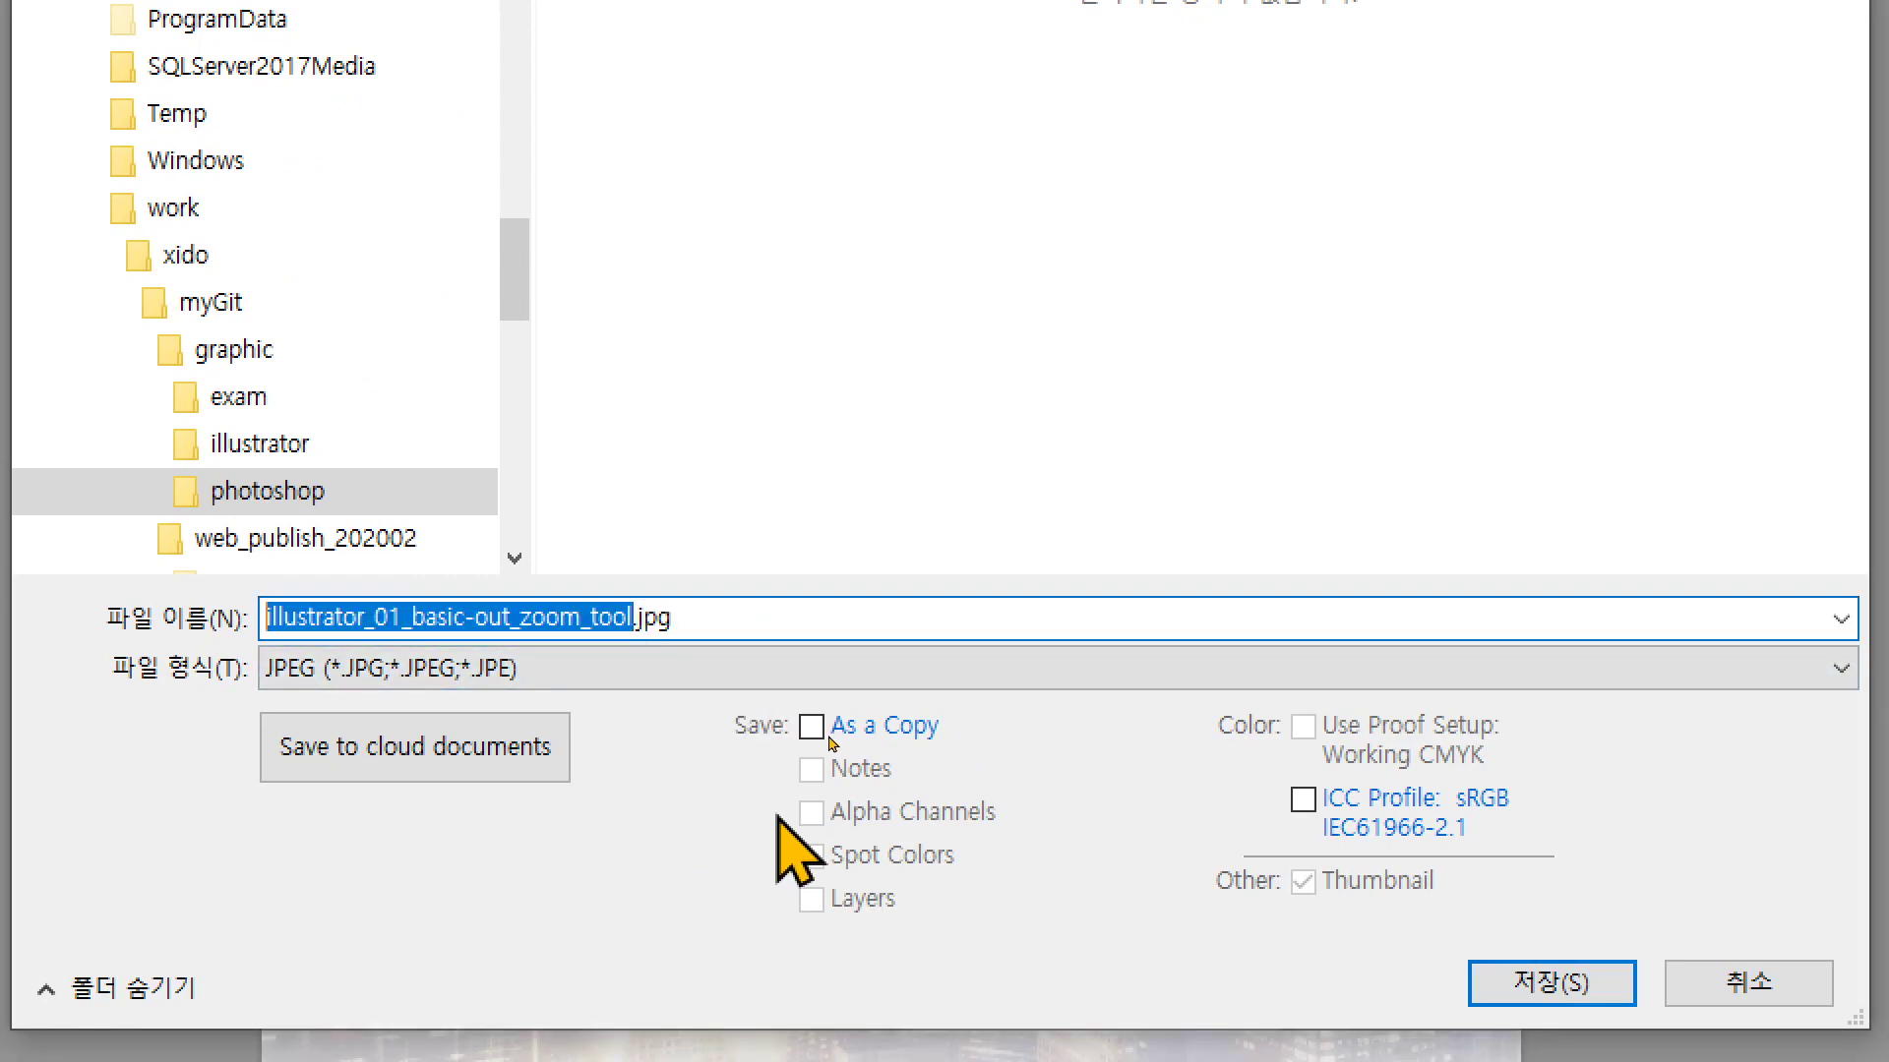
text(ㅎㅠ)
key(BackSpace)
key(BackSpace)
text(kb)
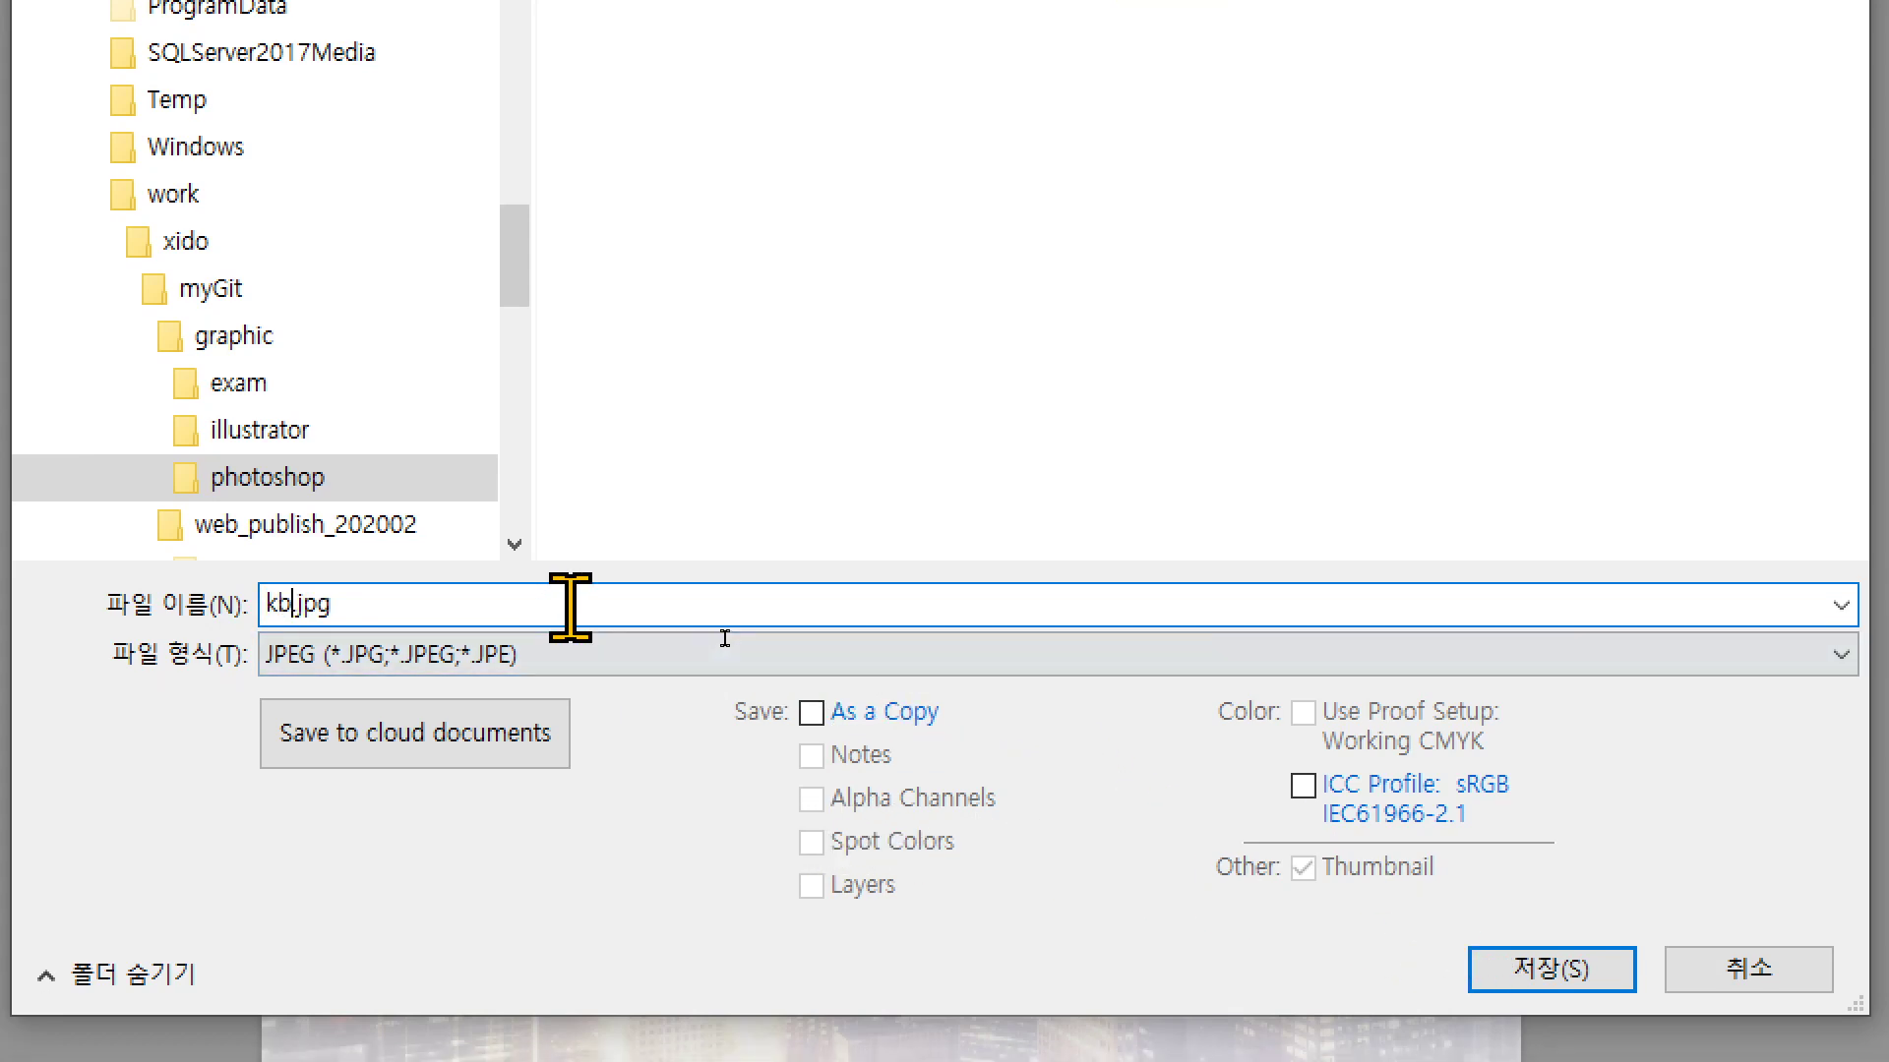
Set the file format to Photoshop (*.PSD;*.PDD;*.PSDT) and save kb.psd in the photoshop folder.
click(751, 667)
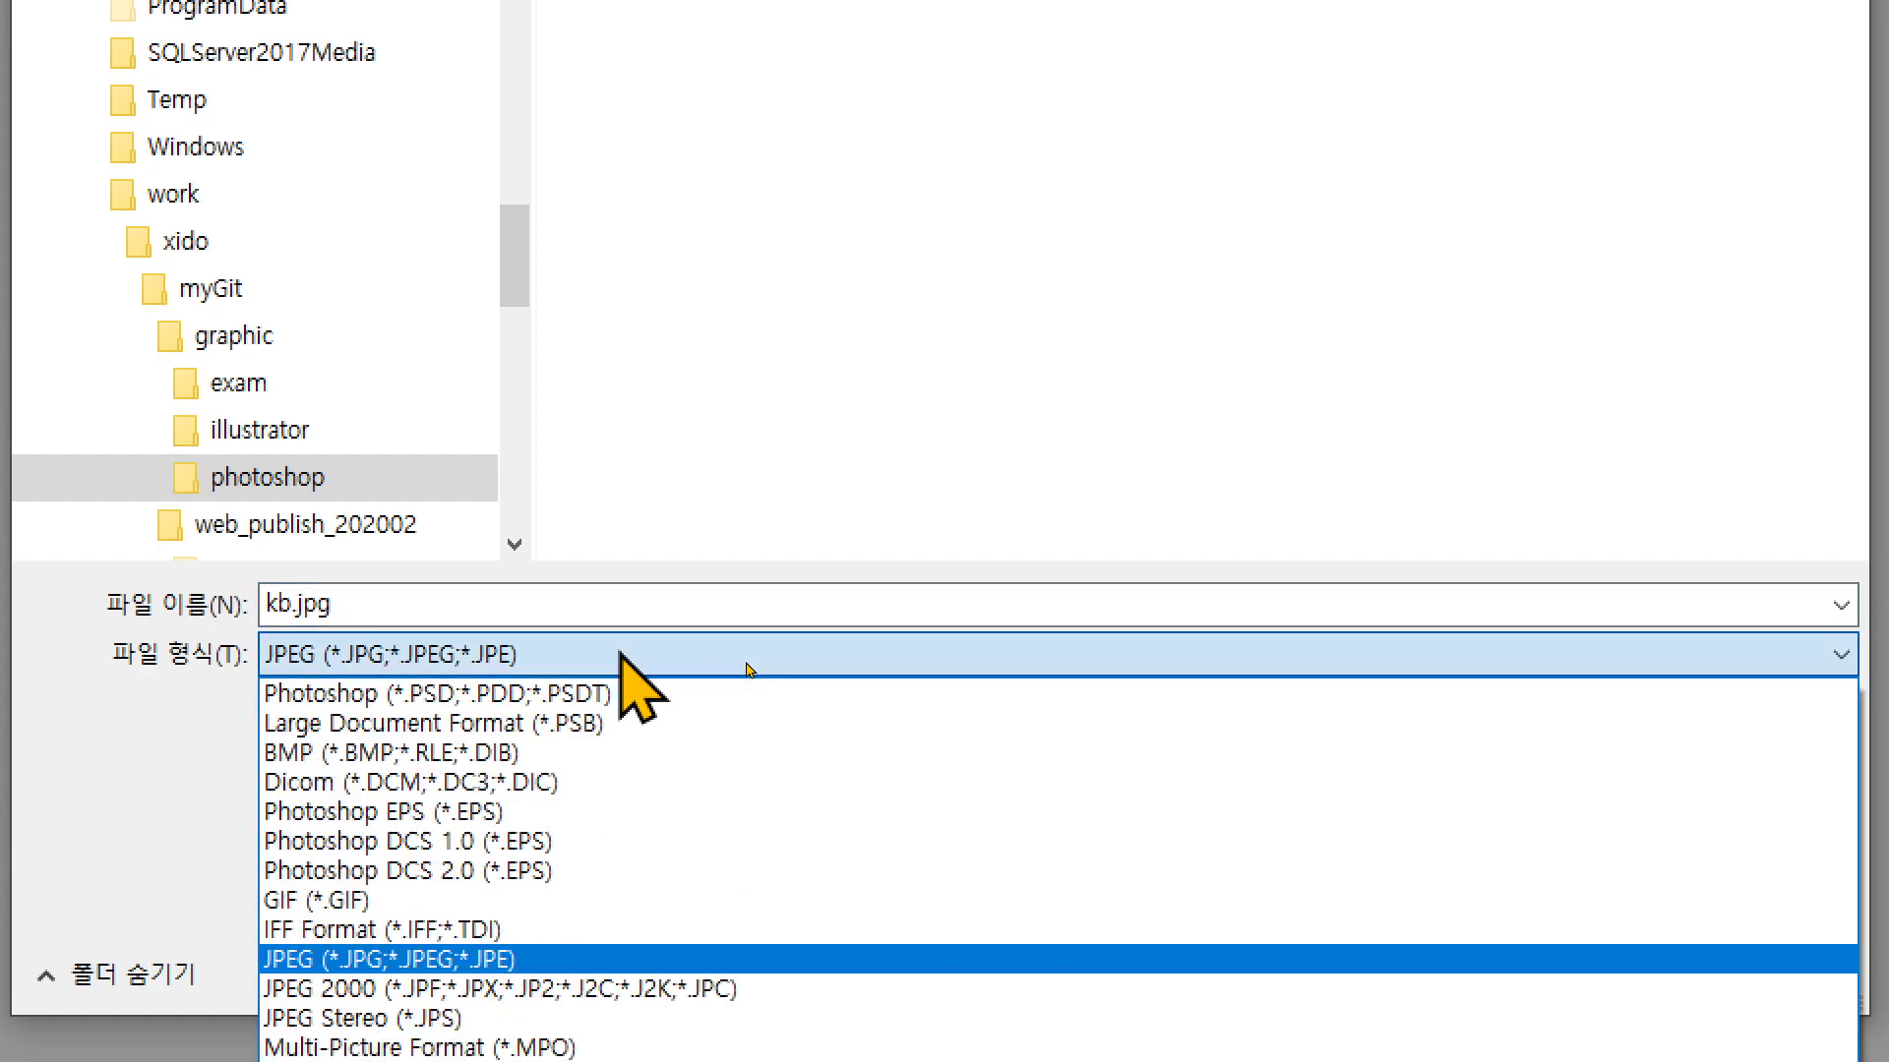
click(563, 694)
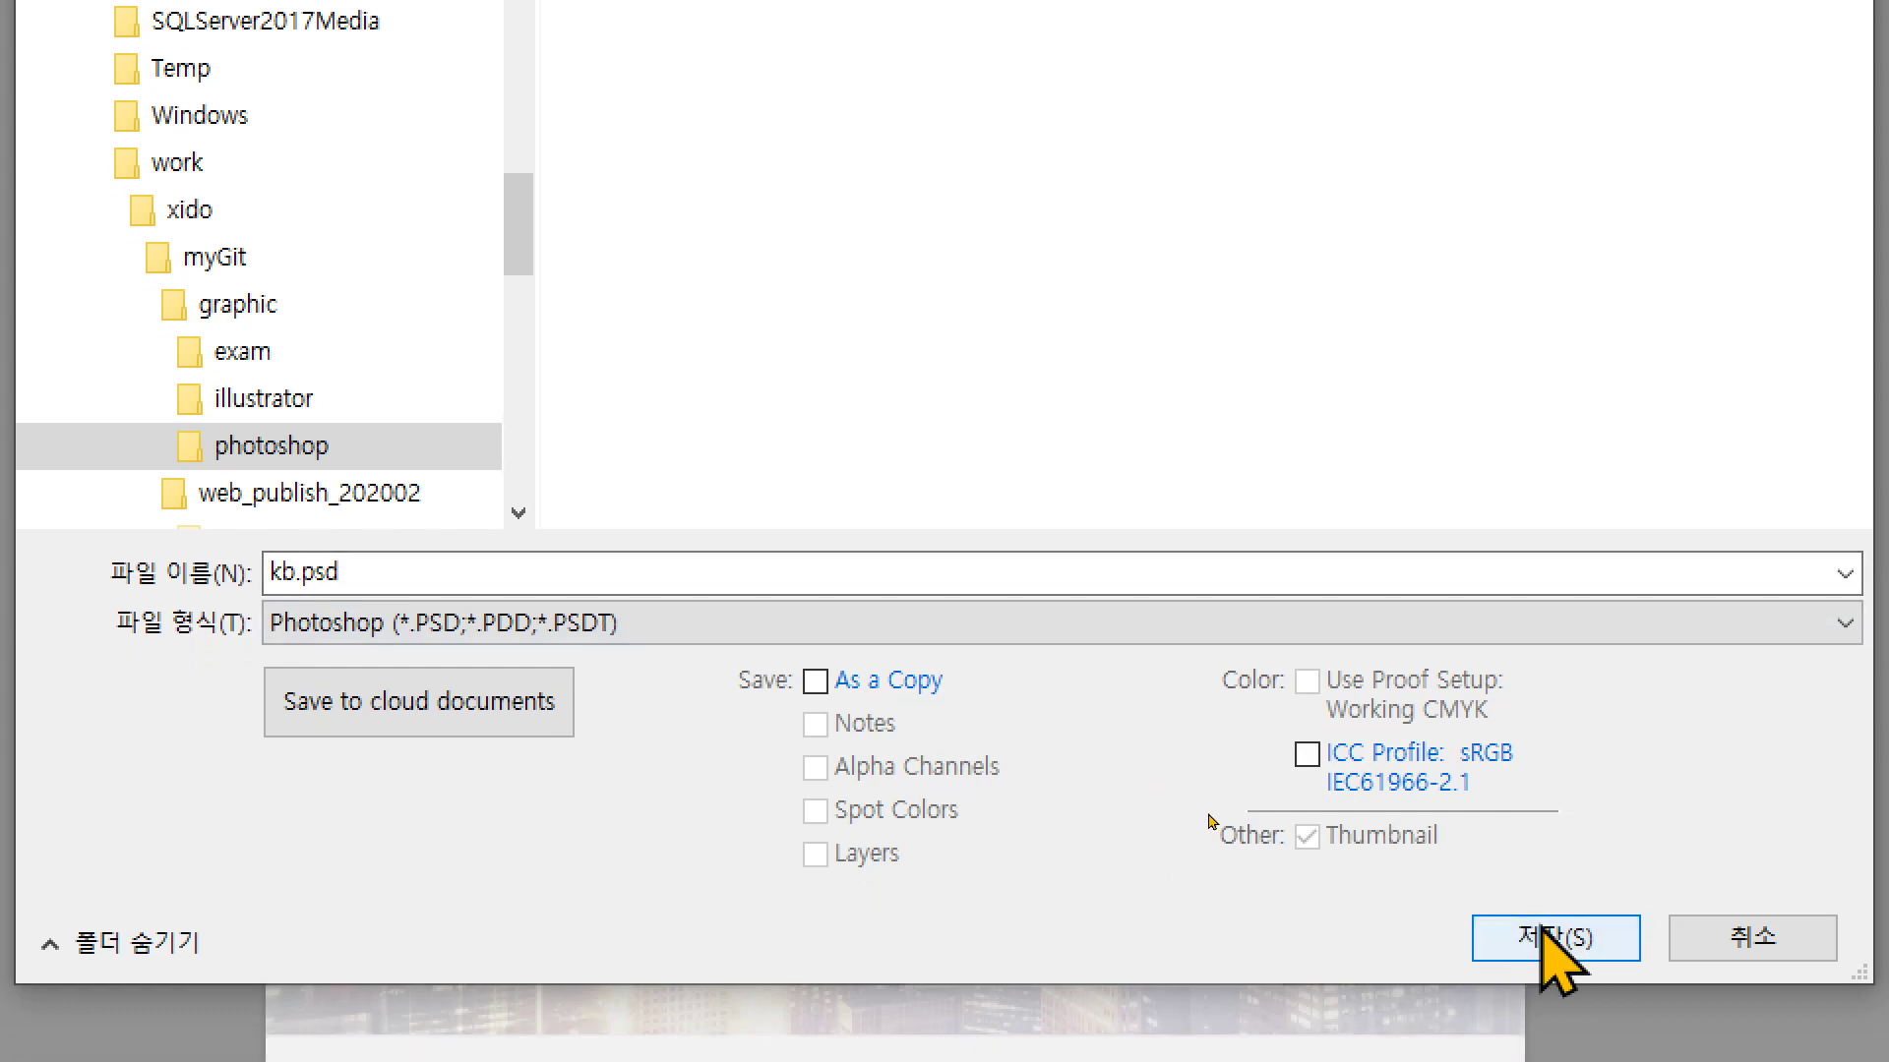
click(1544, 934)
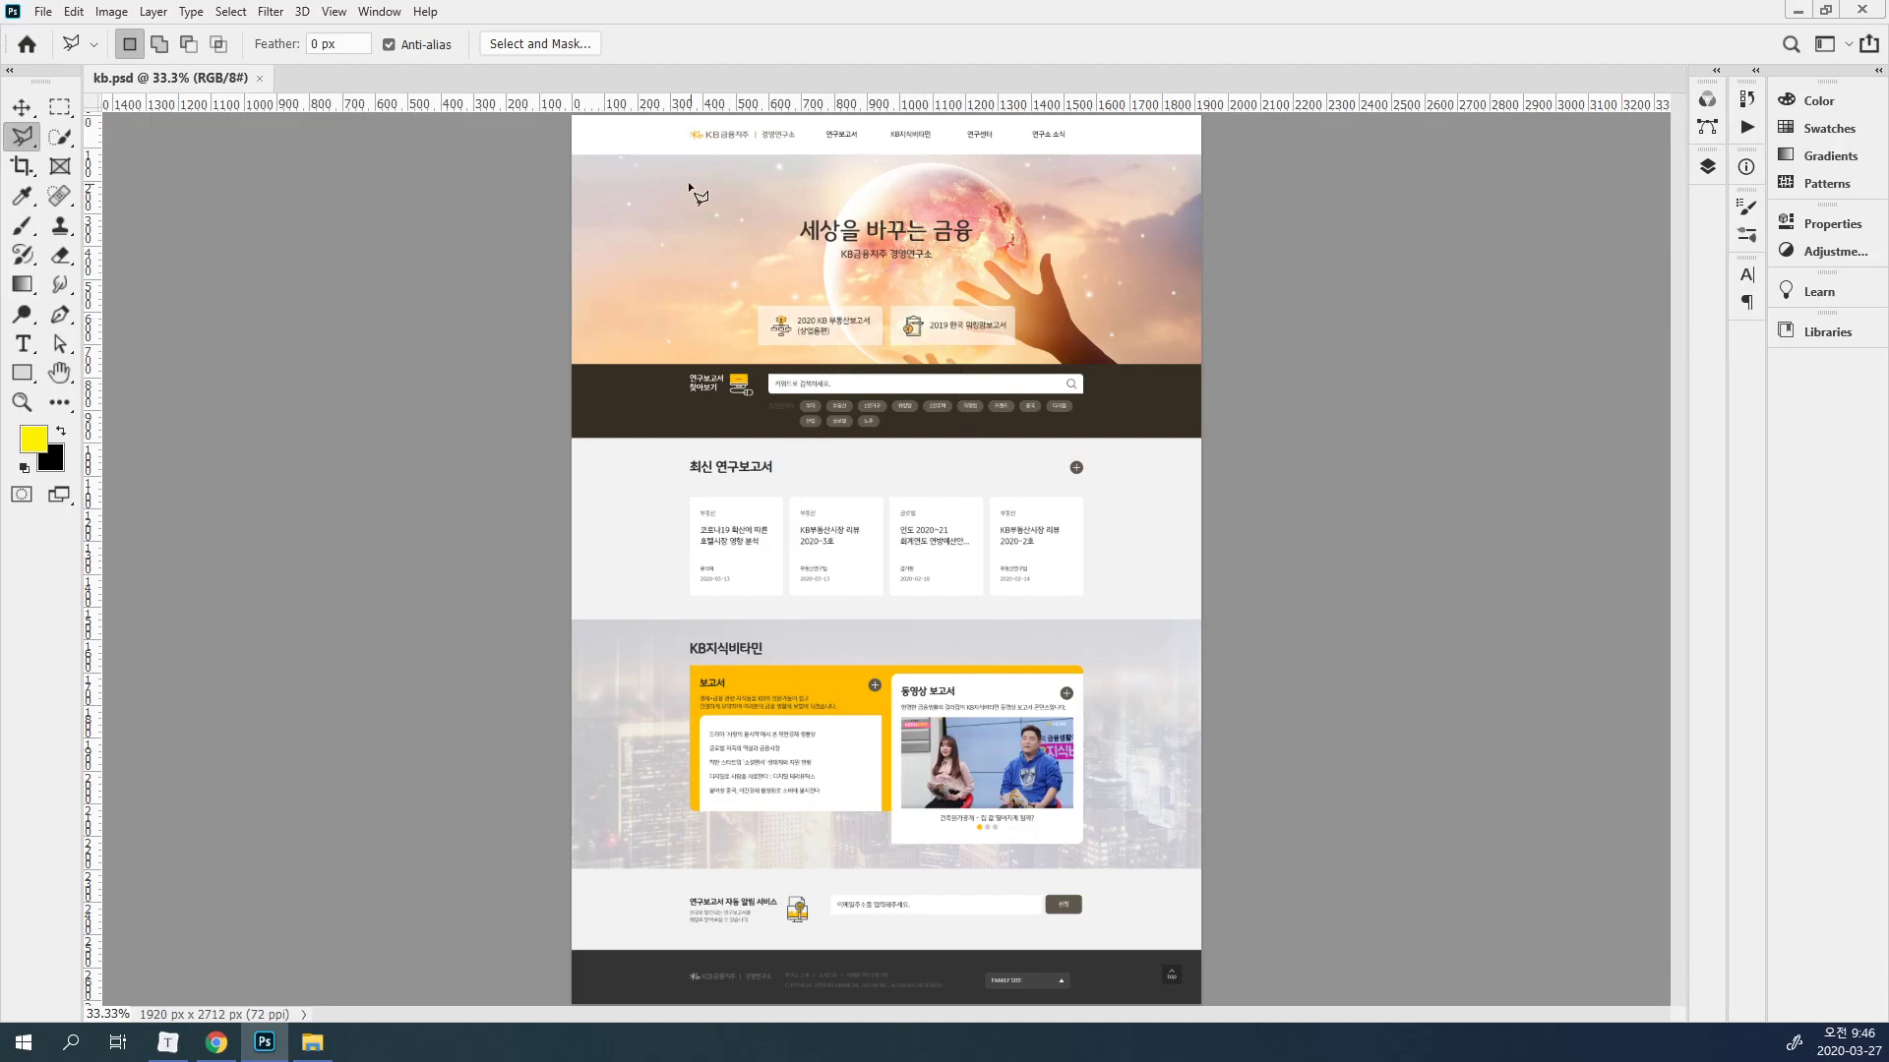
Hide the rulers around the document and show them again.
right_click(1190, 109)
click(1231, 110)
key(ctrl+r)
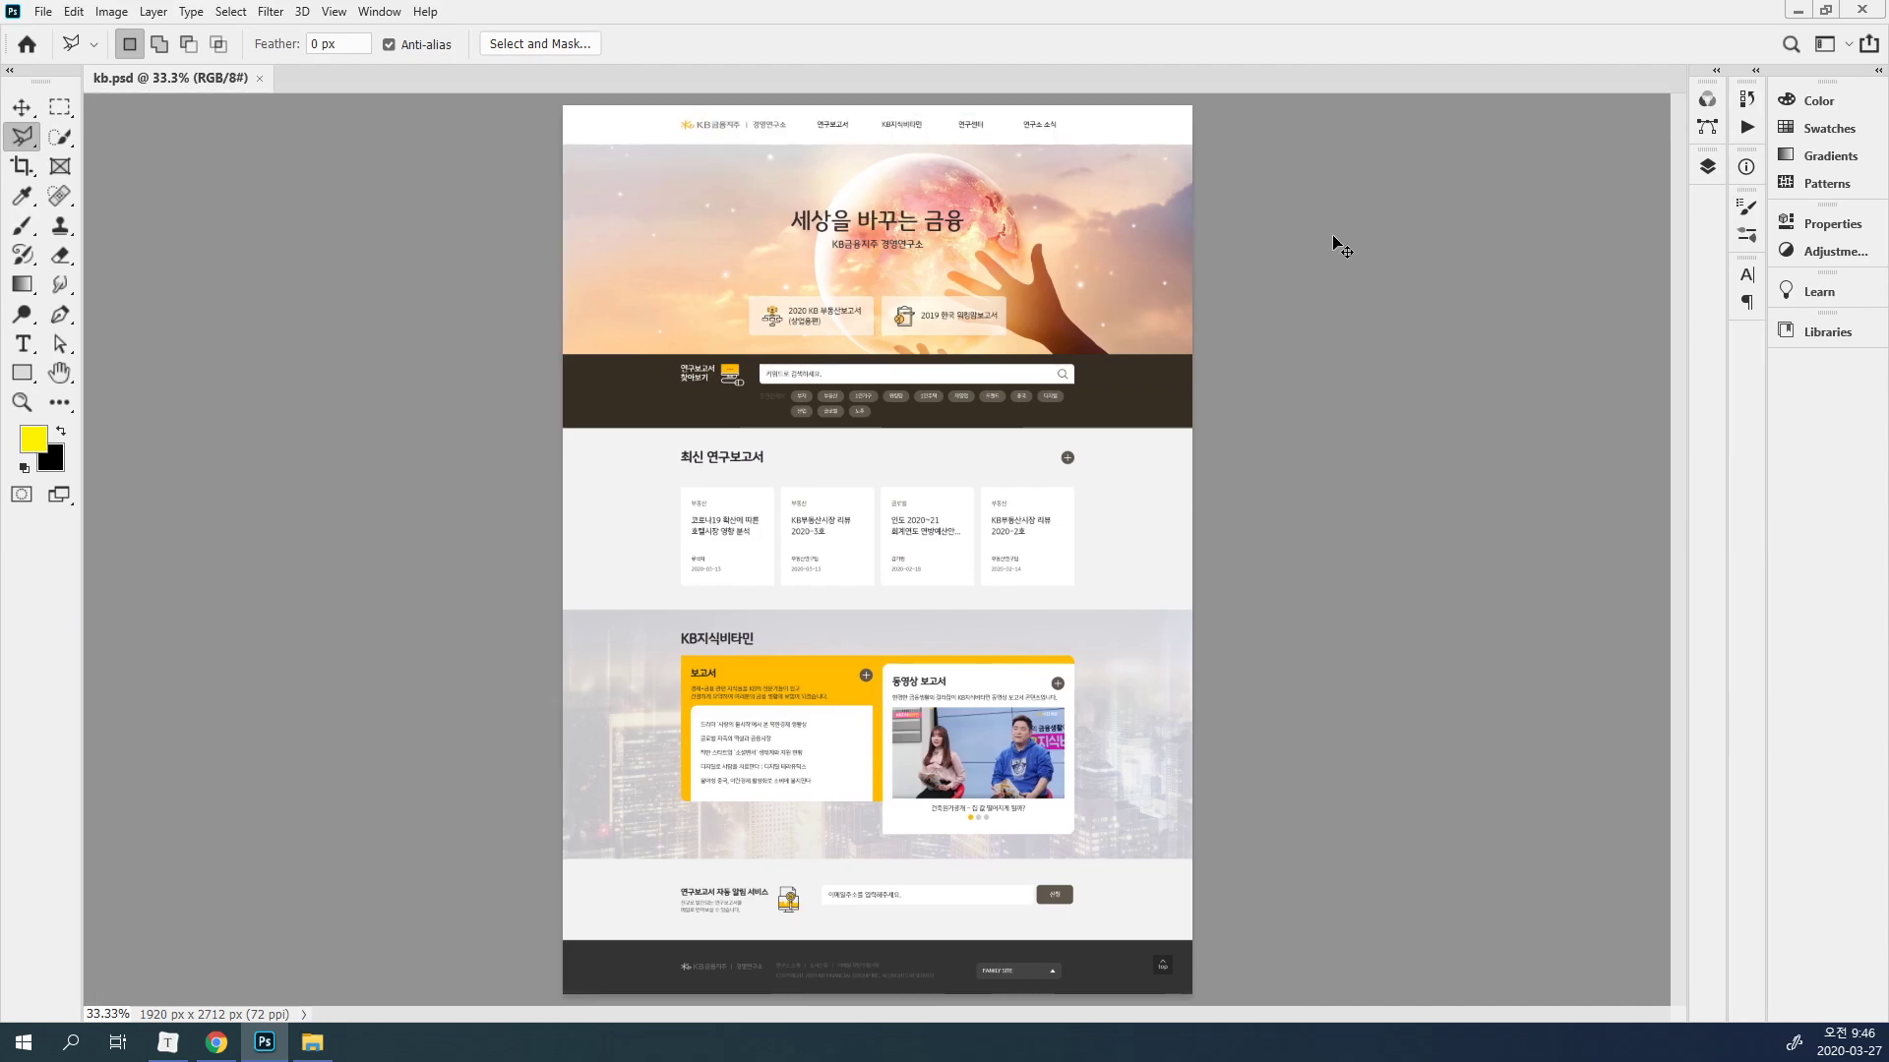
key(ctrl+r)
Locate the Rulers command, toggle the rulers off and on, and examine the measurement units they offer.
click(334, 12)
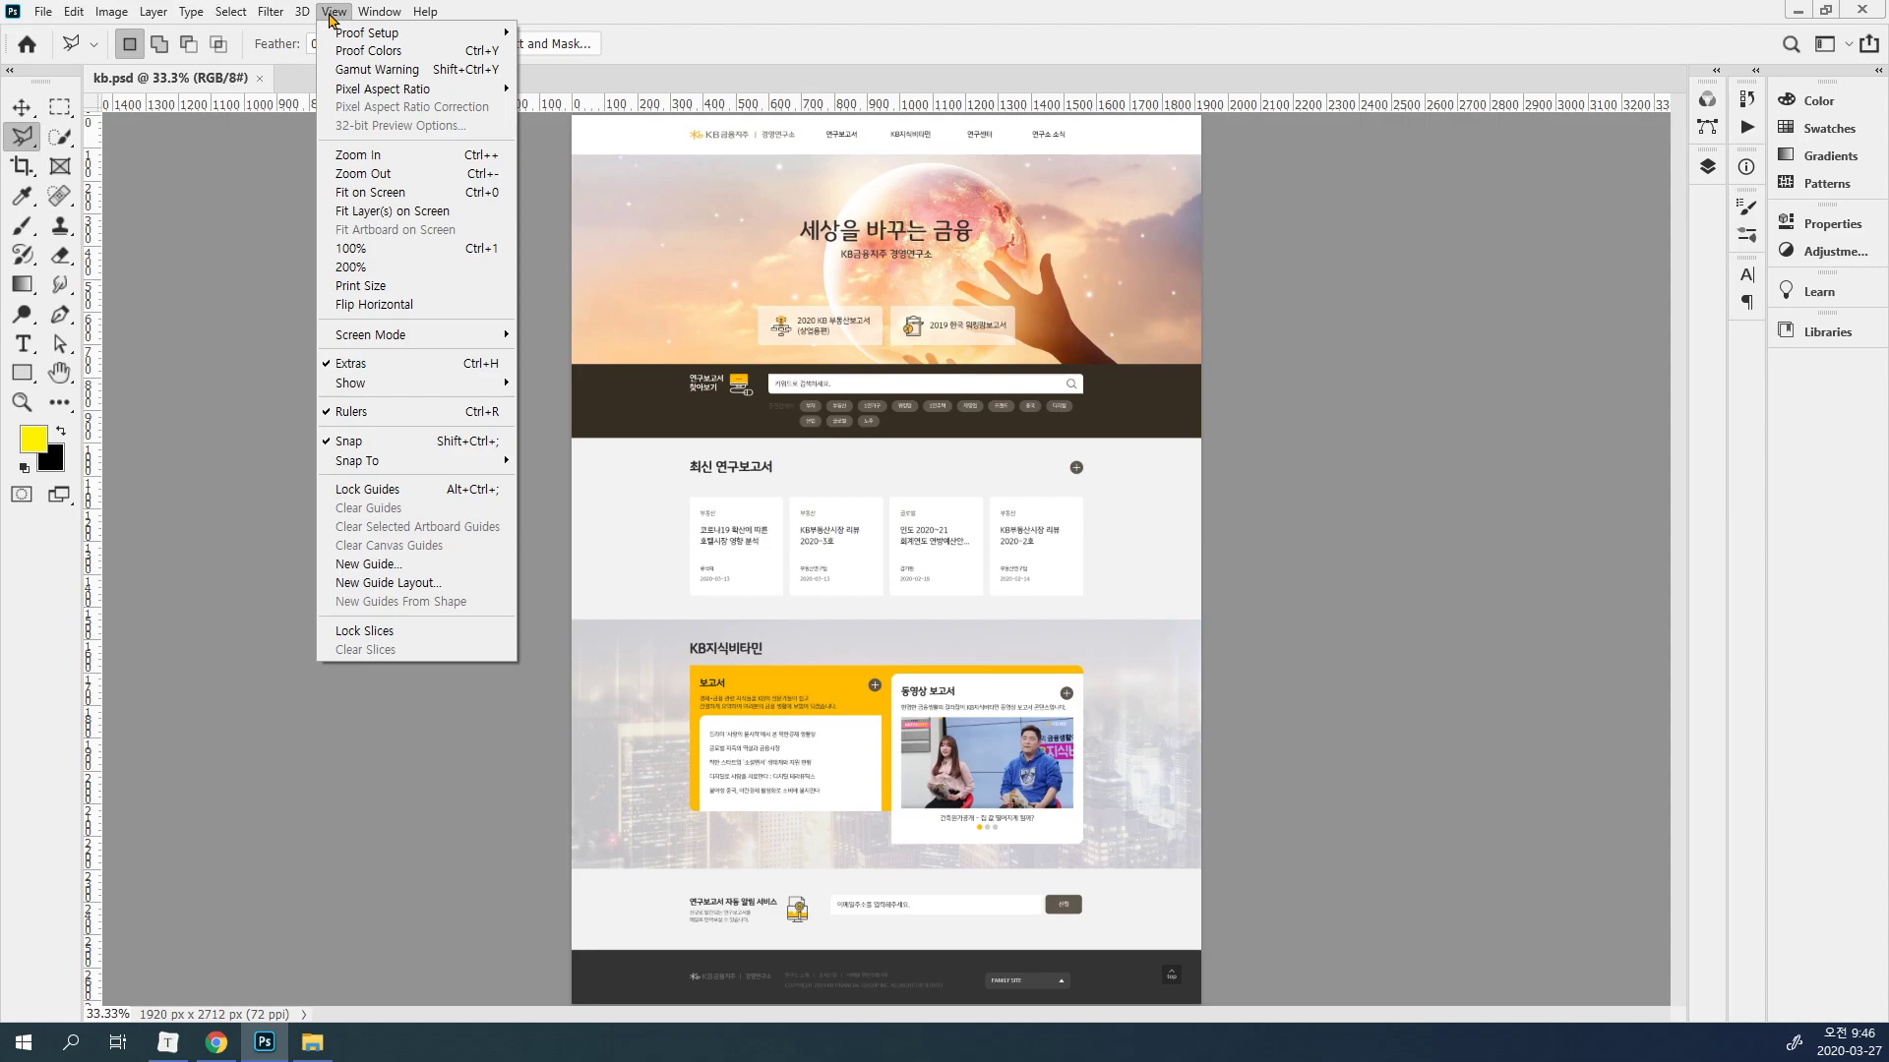
mouse_move(411, 386)
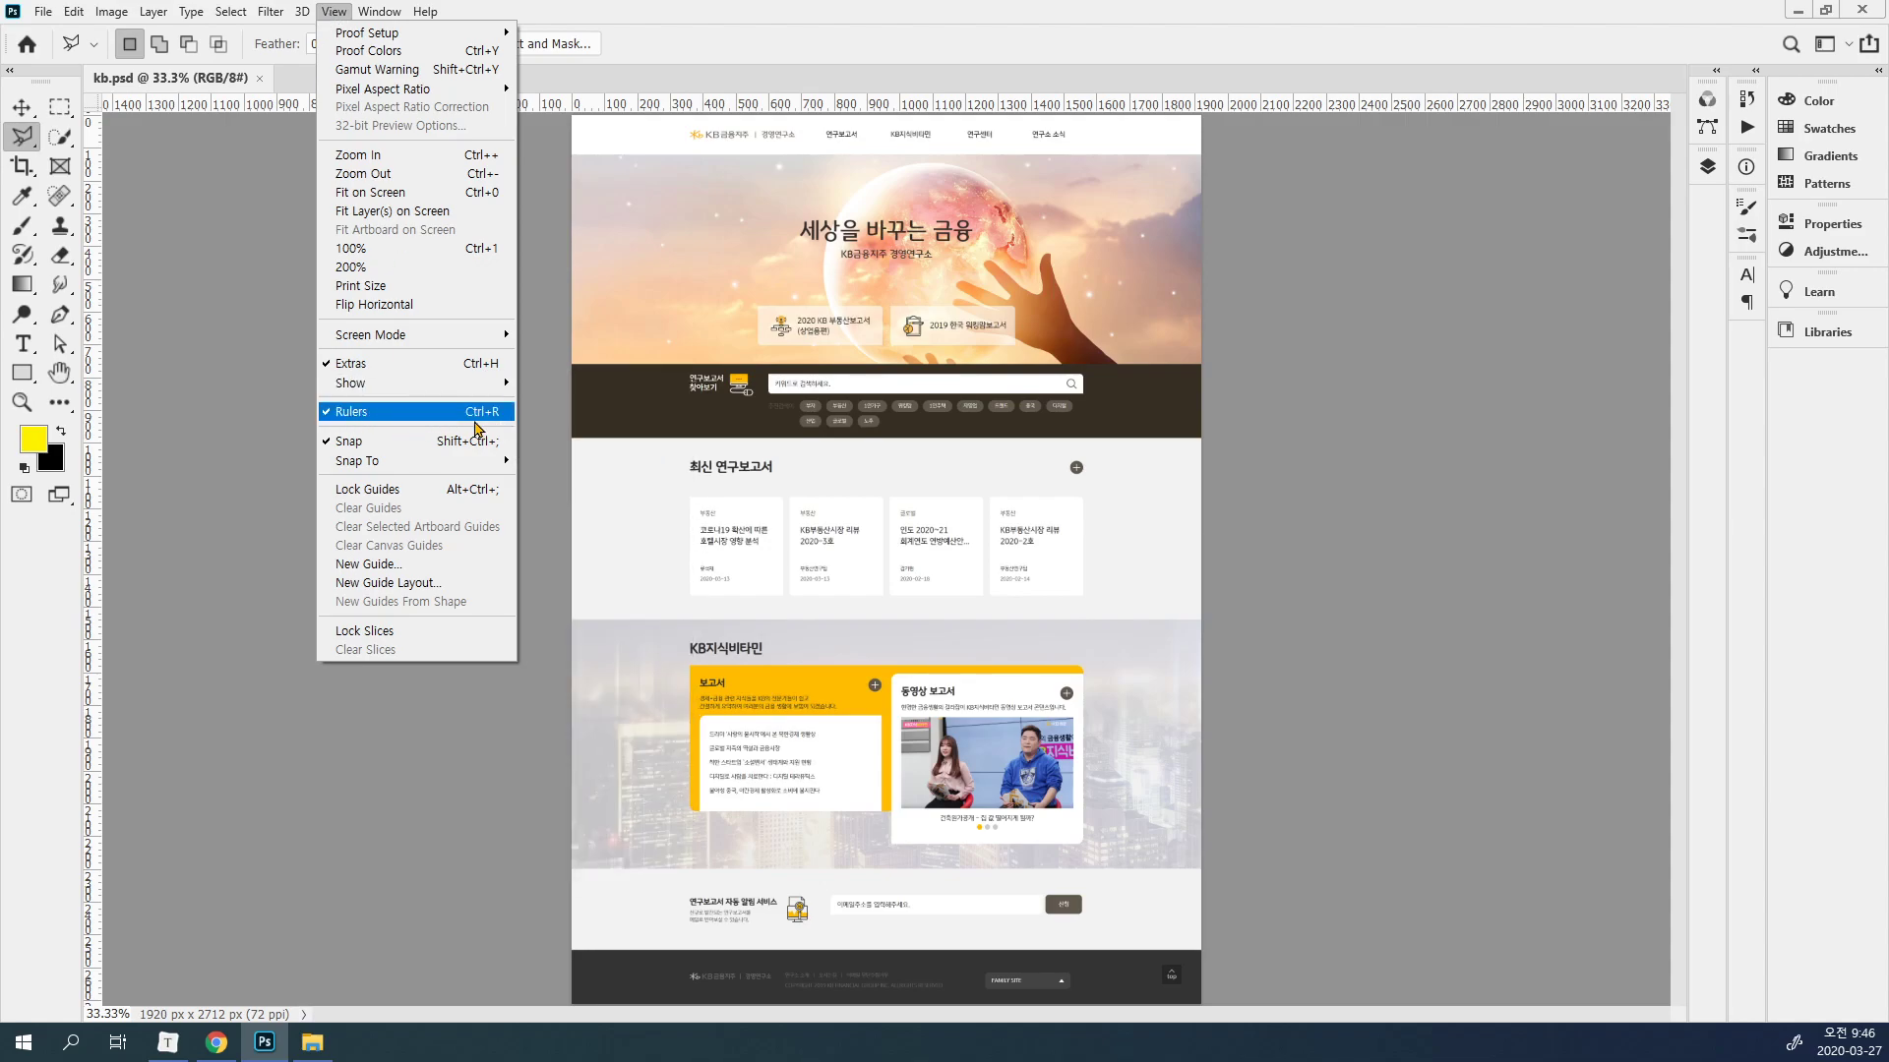
click(906, 13)
key(ctrl+r)
key(ctrl+r)
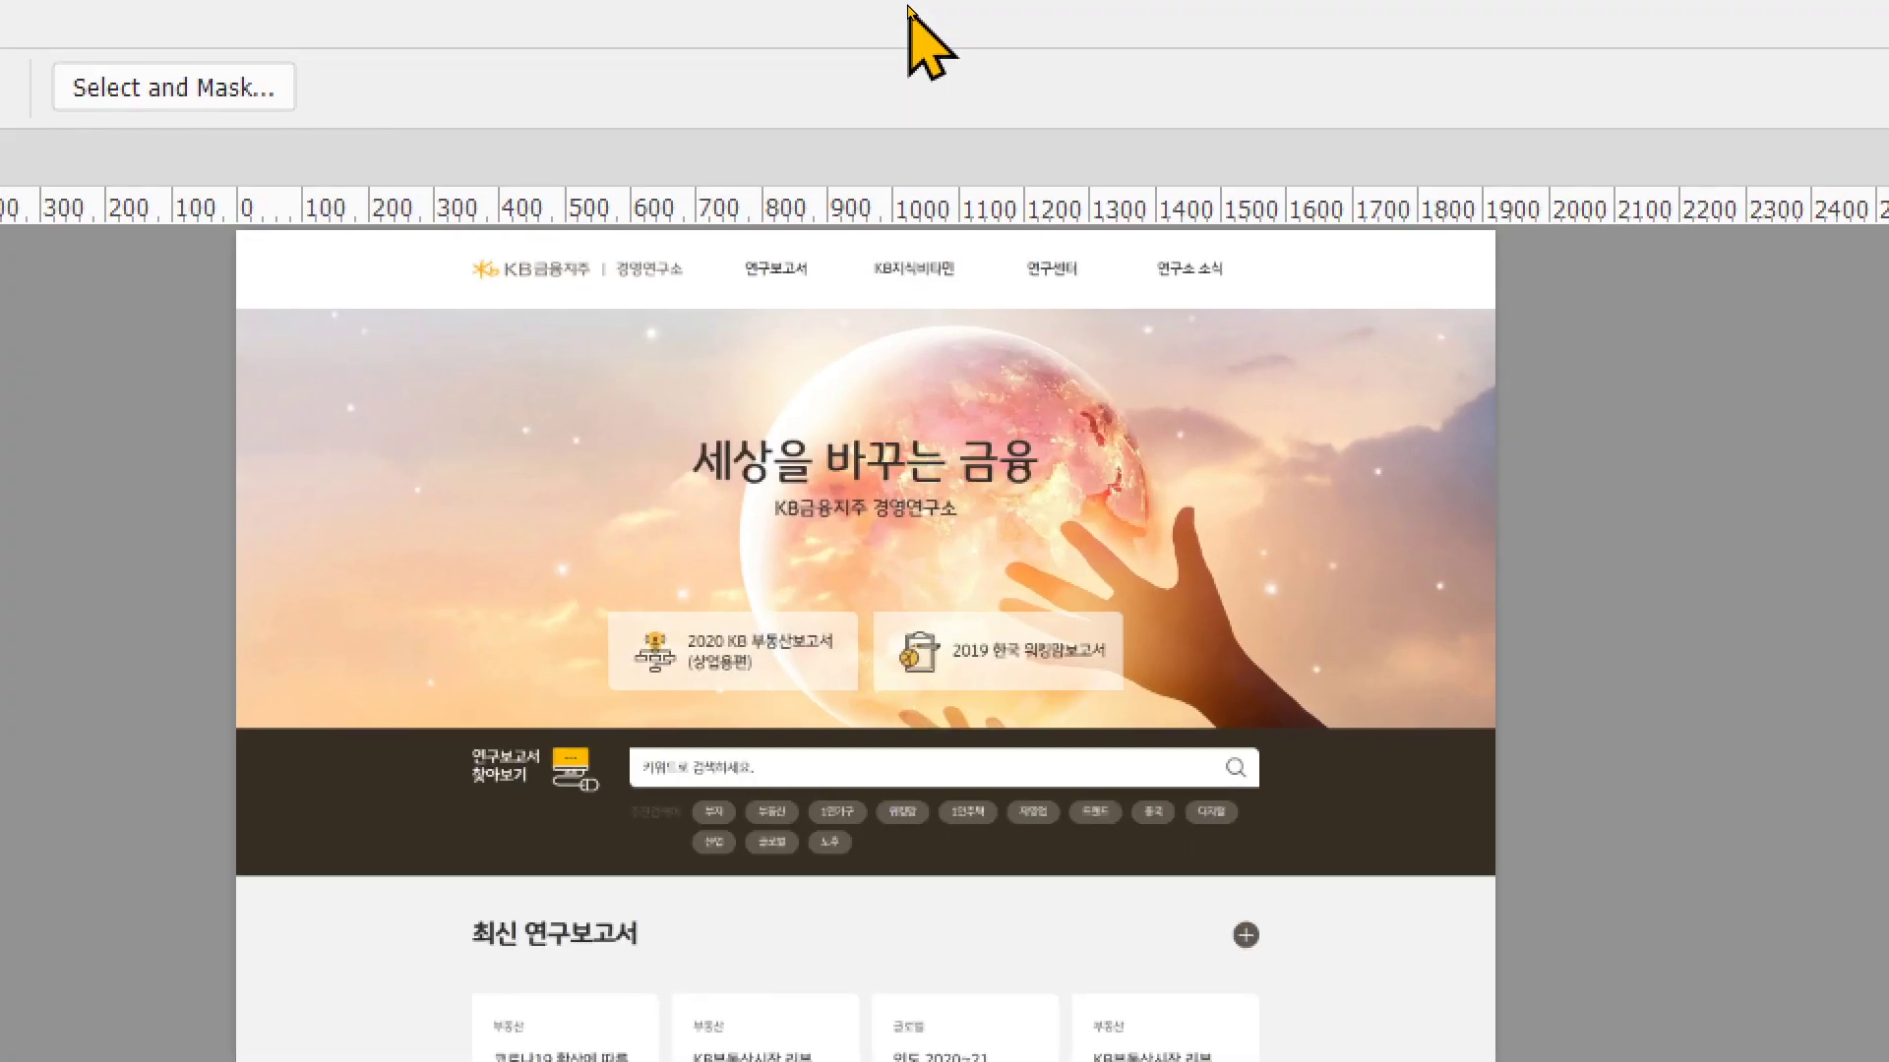
right_click(1002, 203)
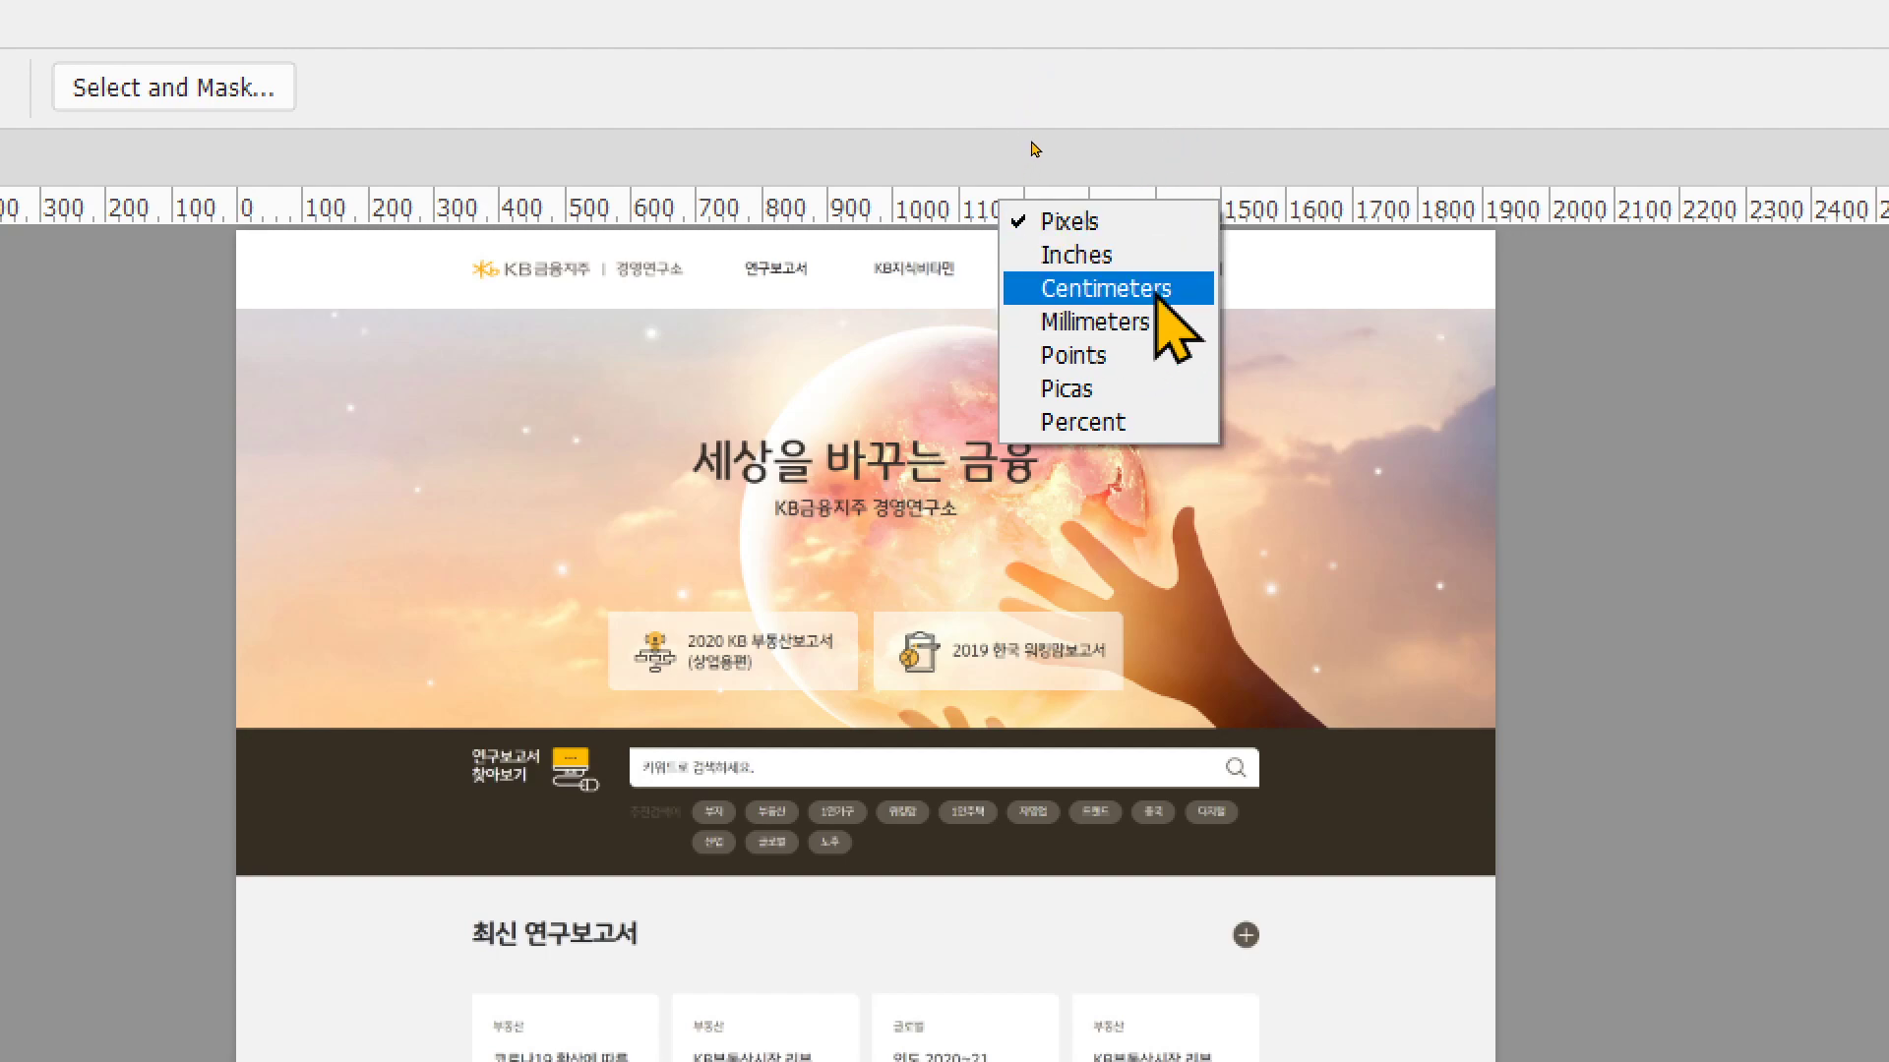
click(1174, 86)
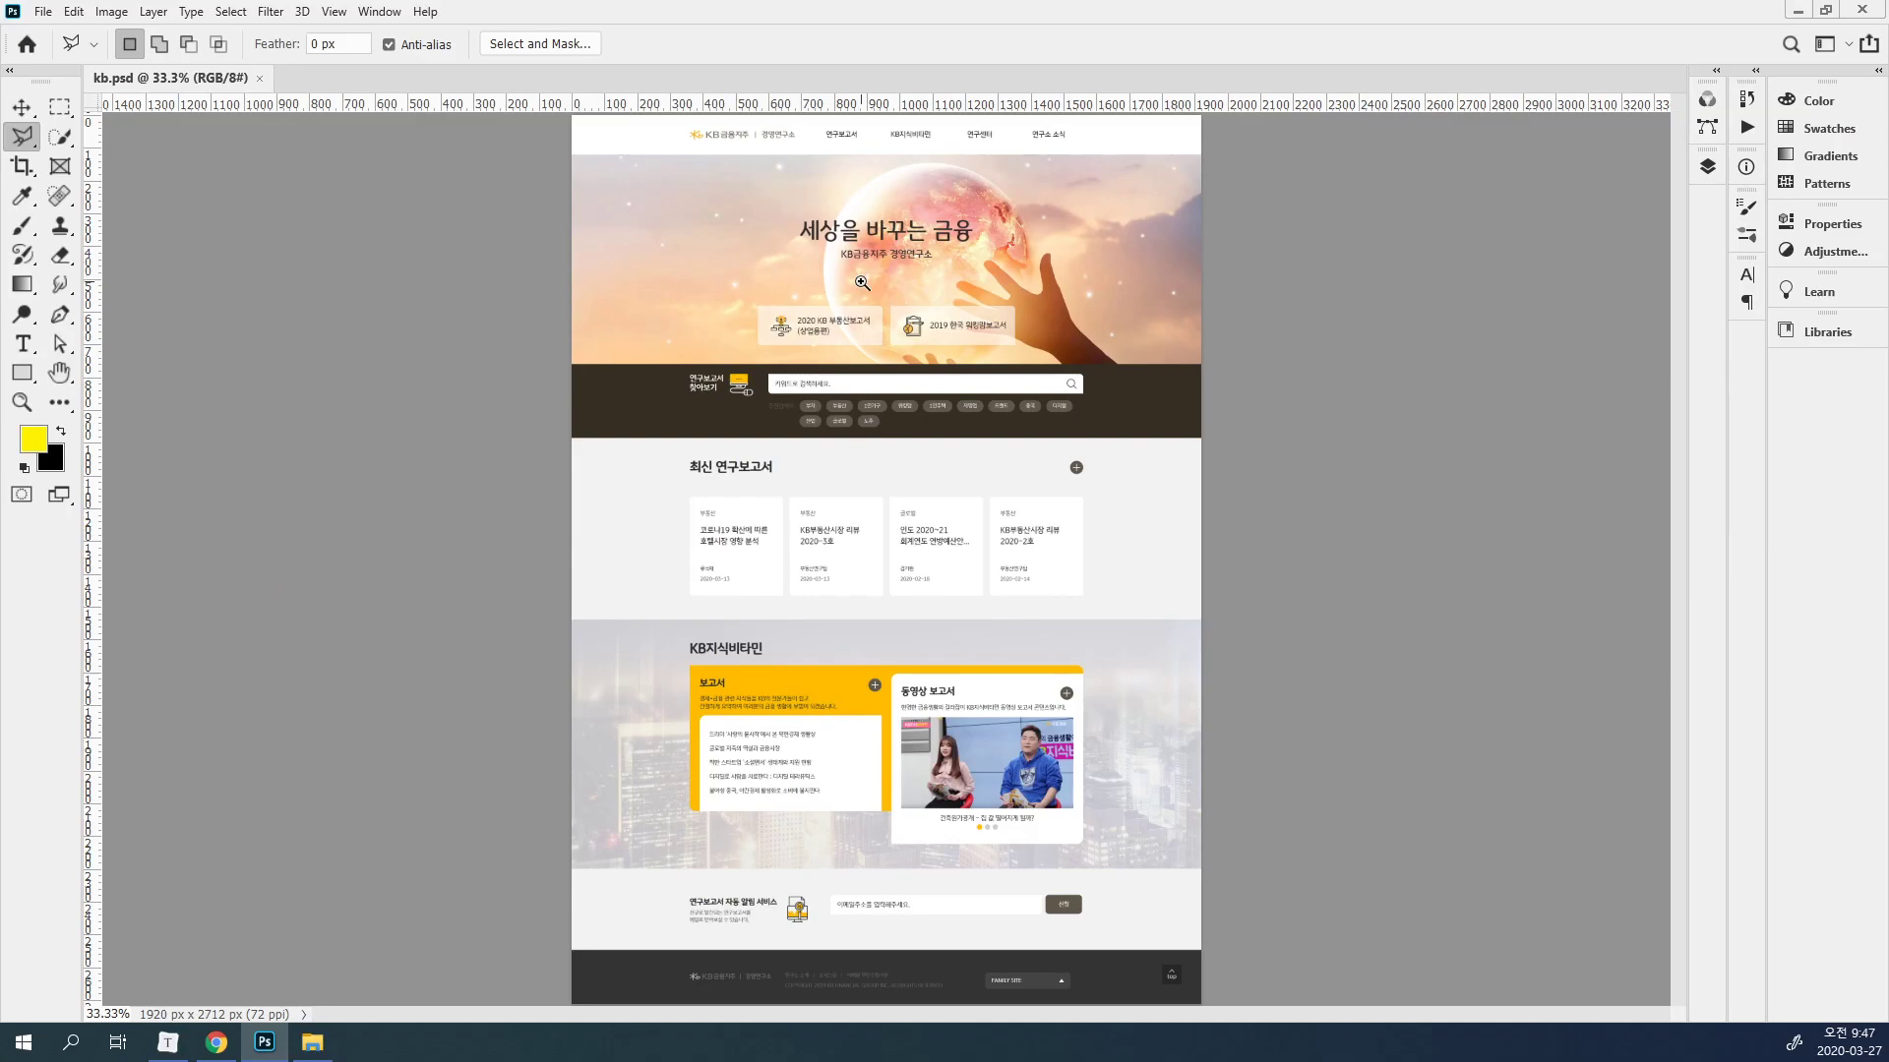
Zoom in to 200% on the page header and examine the KB금융지주 logo against the vertical ruler.
ctrl+click(833, 566)
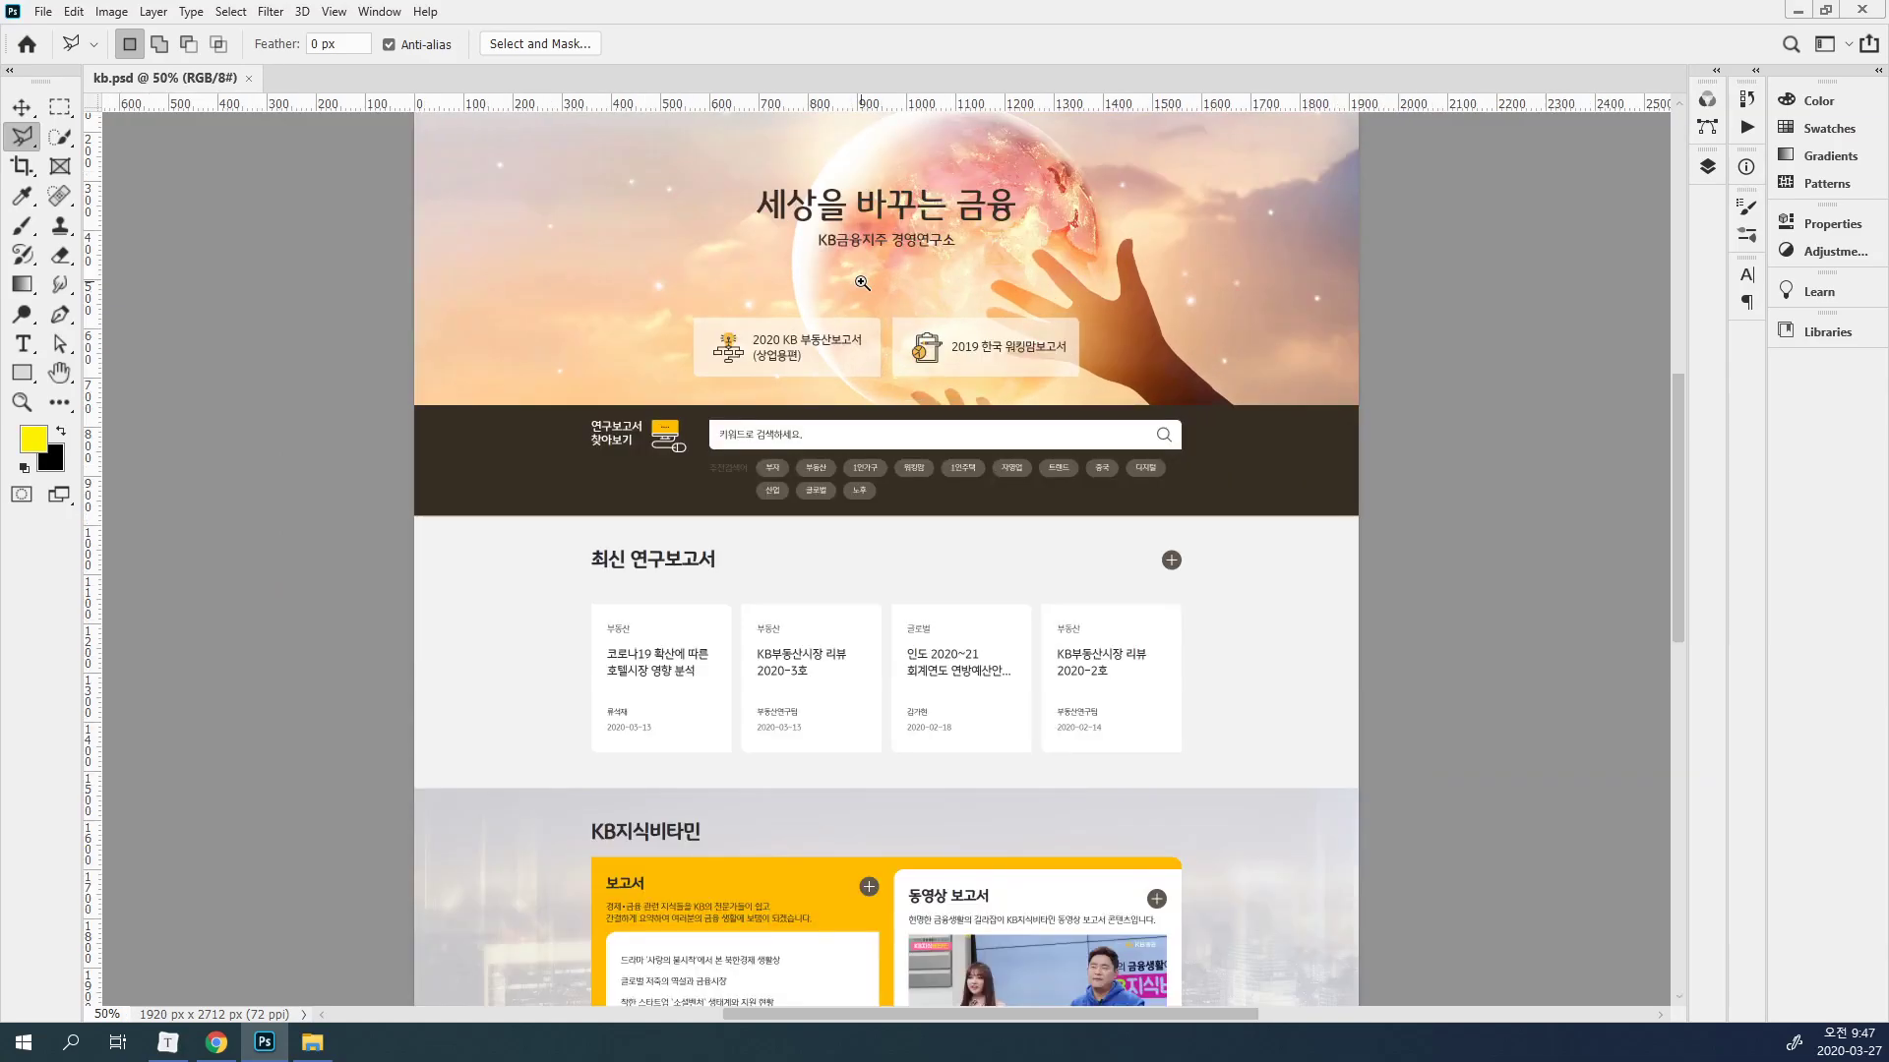
ctrl+click(862, 283)
drag(752, 278, 729, 590)
ctrl+click(589, 379)
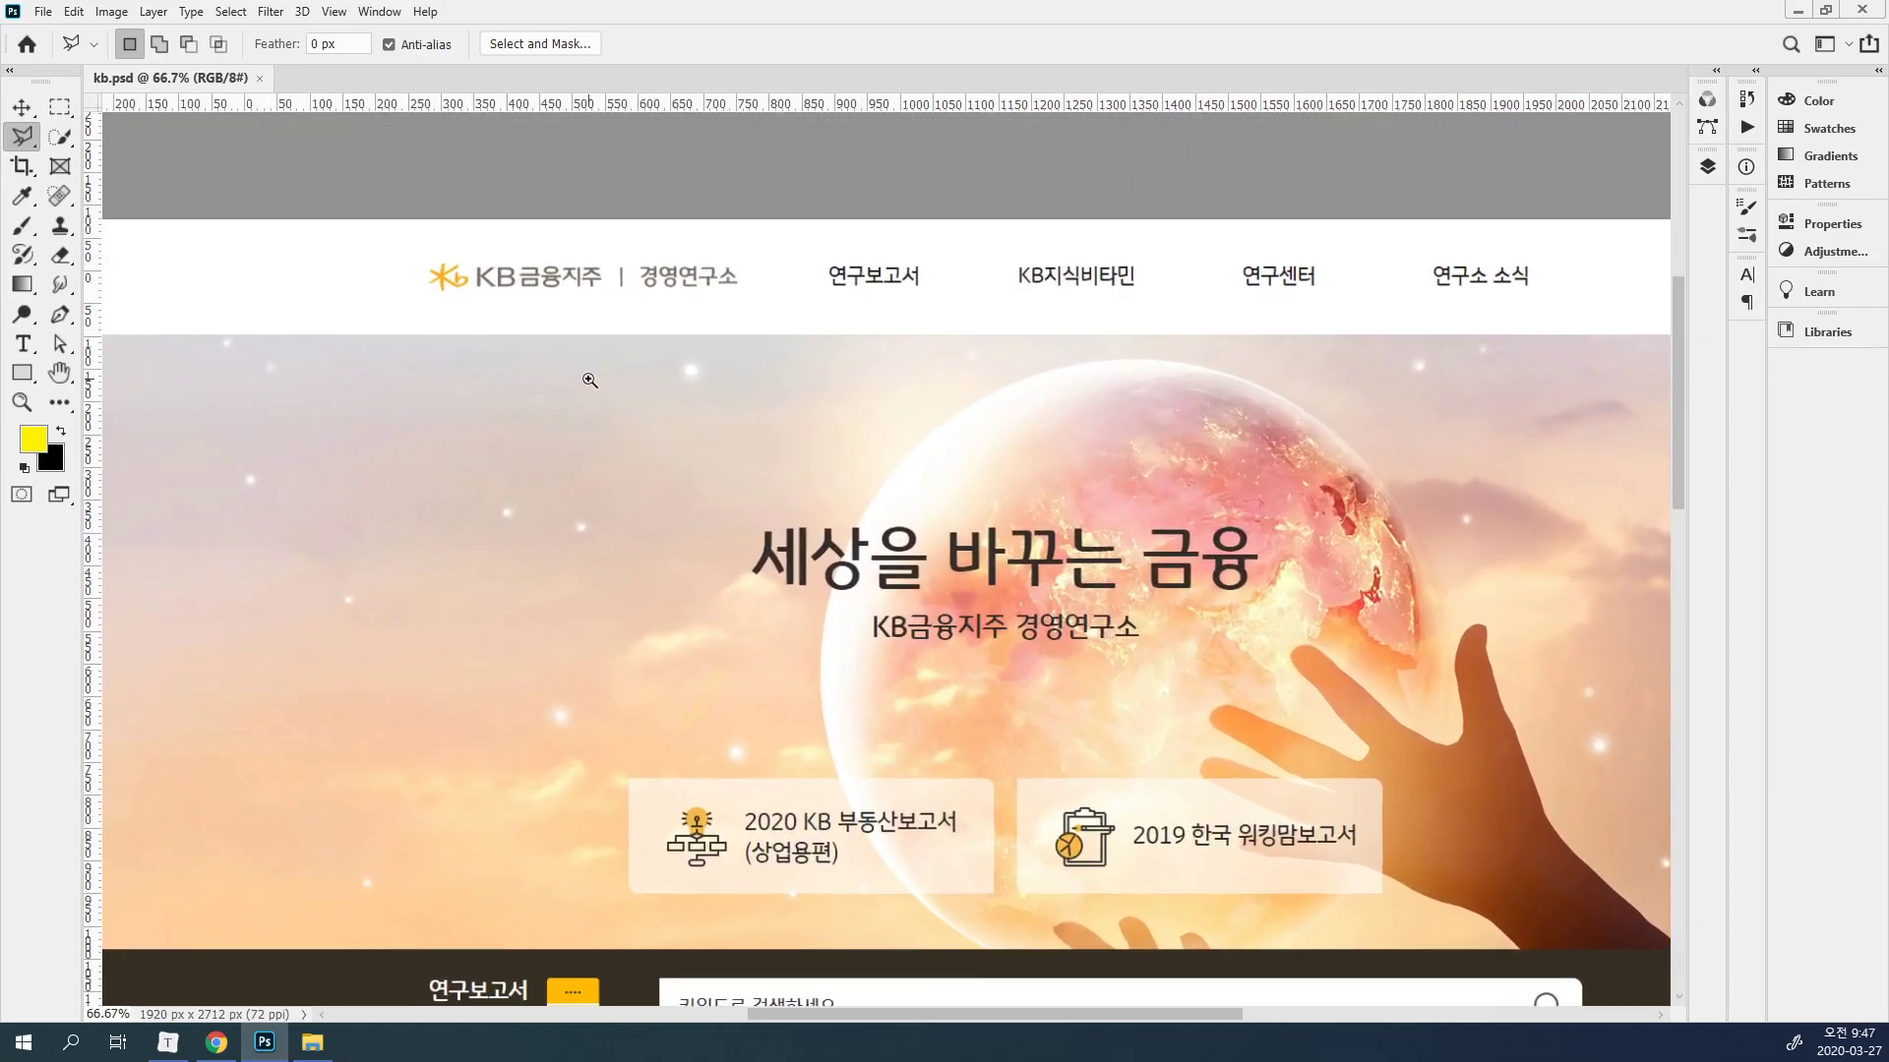
ctrl+click(589, 379)
drag(540, 334, 630, 401)
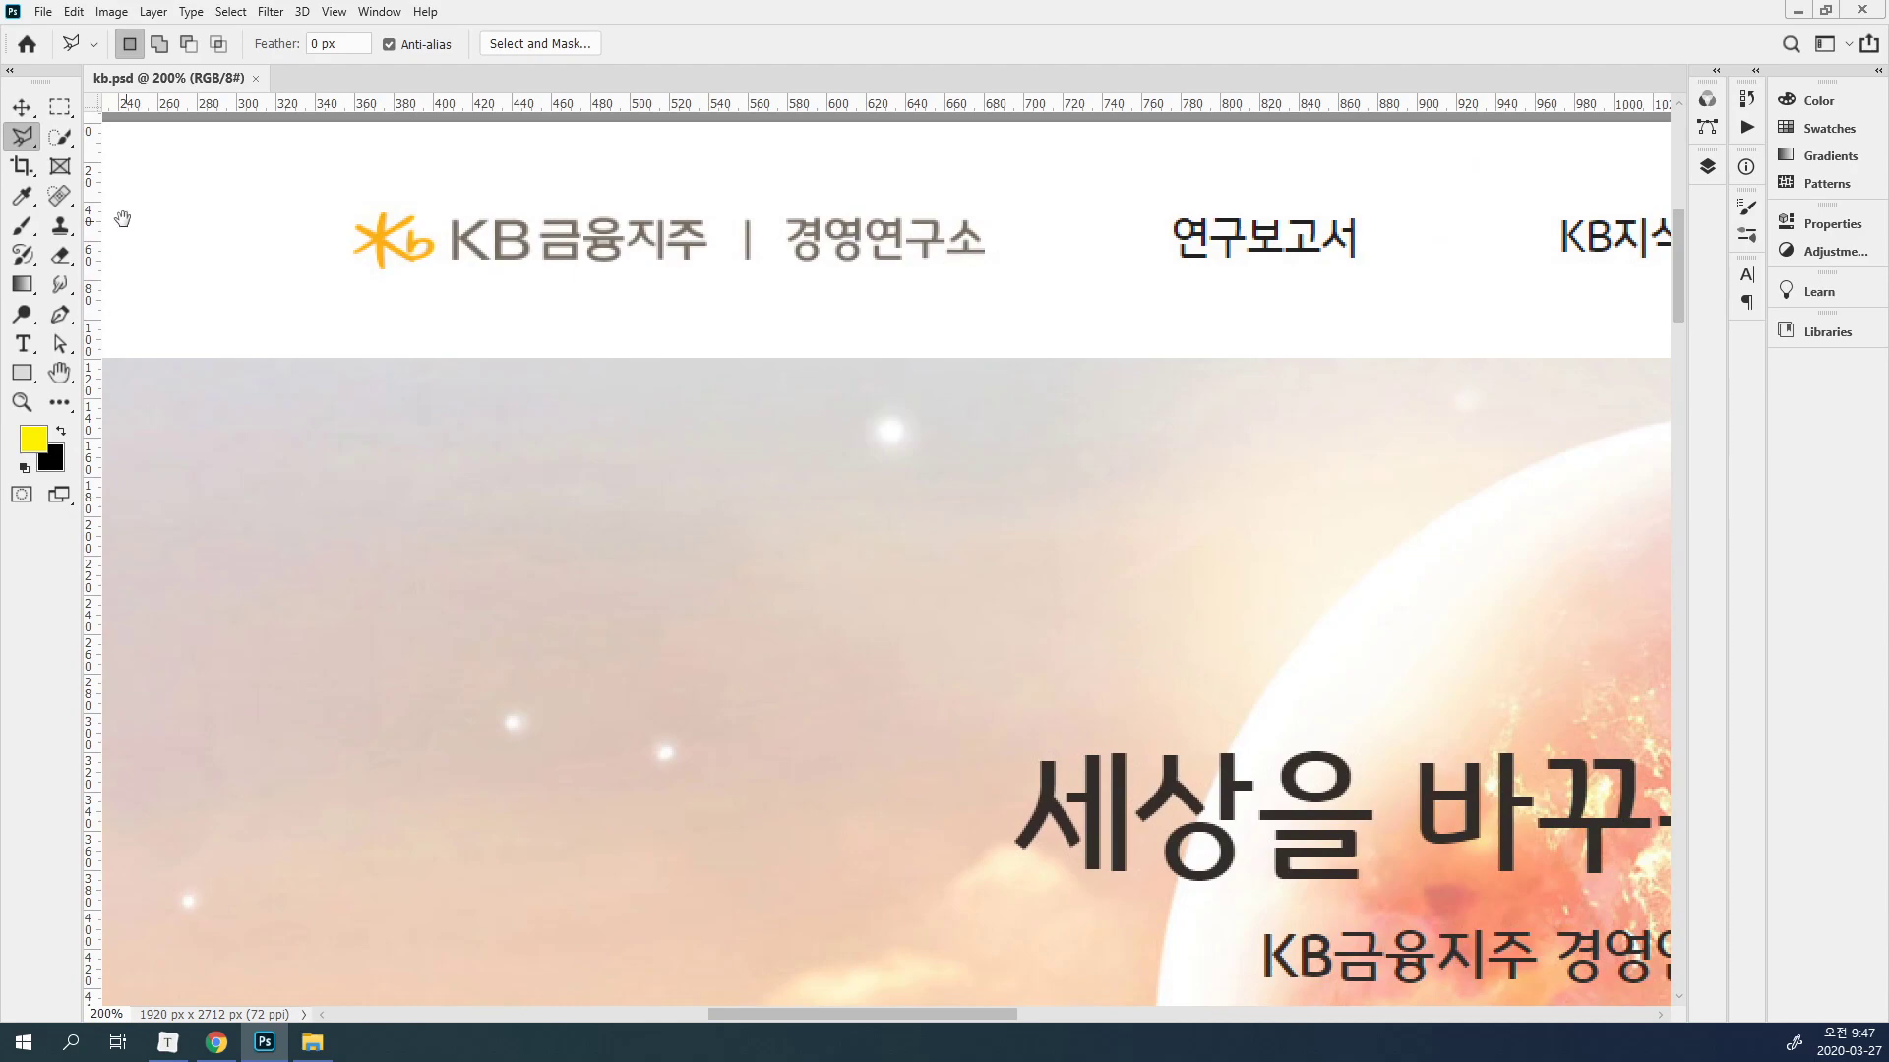
mouse_move(99, 264)
mouse_down()
mouse_move(143, 232)
mouse_move(91, 271)
mouse_up()
drag(90, 273, 92, 359)
Pull a vertical guide to the first 최신 연구보고서 card's left edge, at about X 362.8 px, and discard it.
key(space)
scroll(374, 329, down, 15)
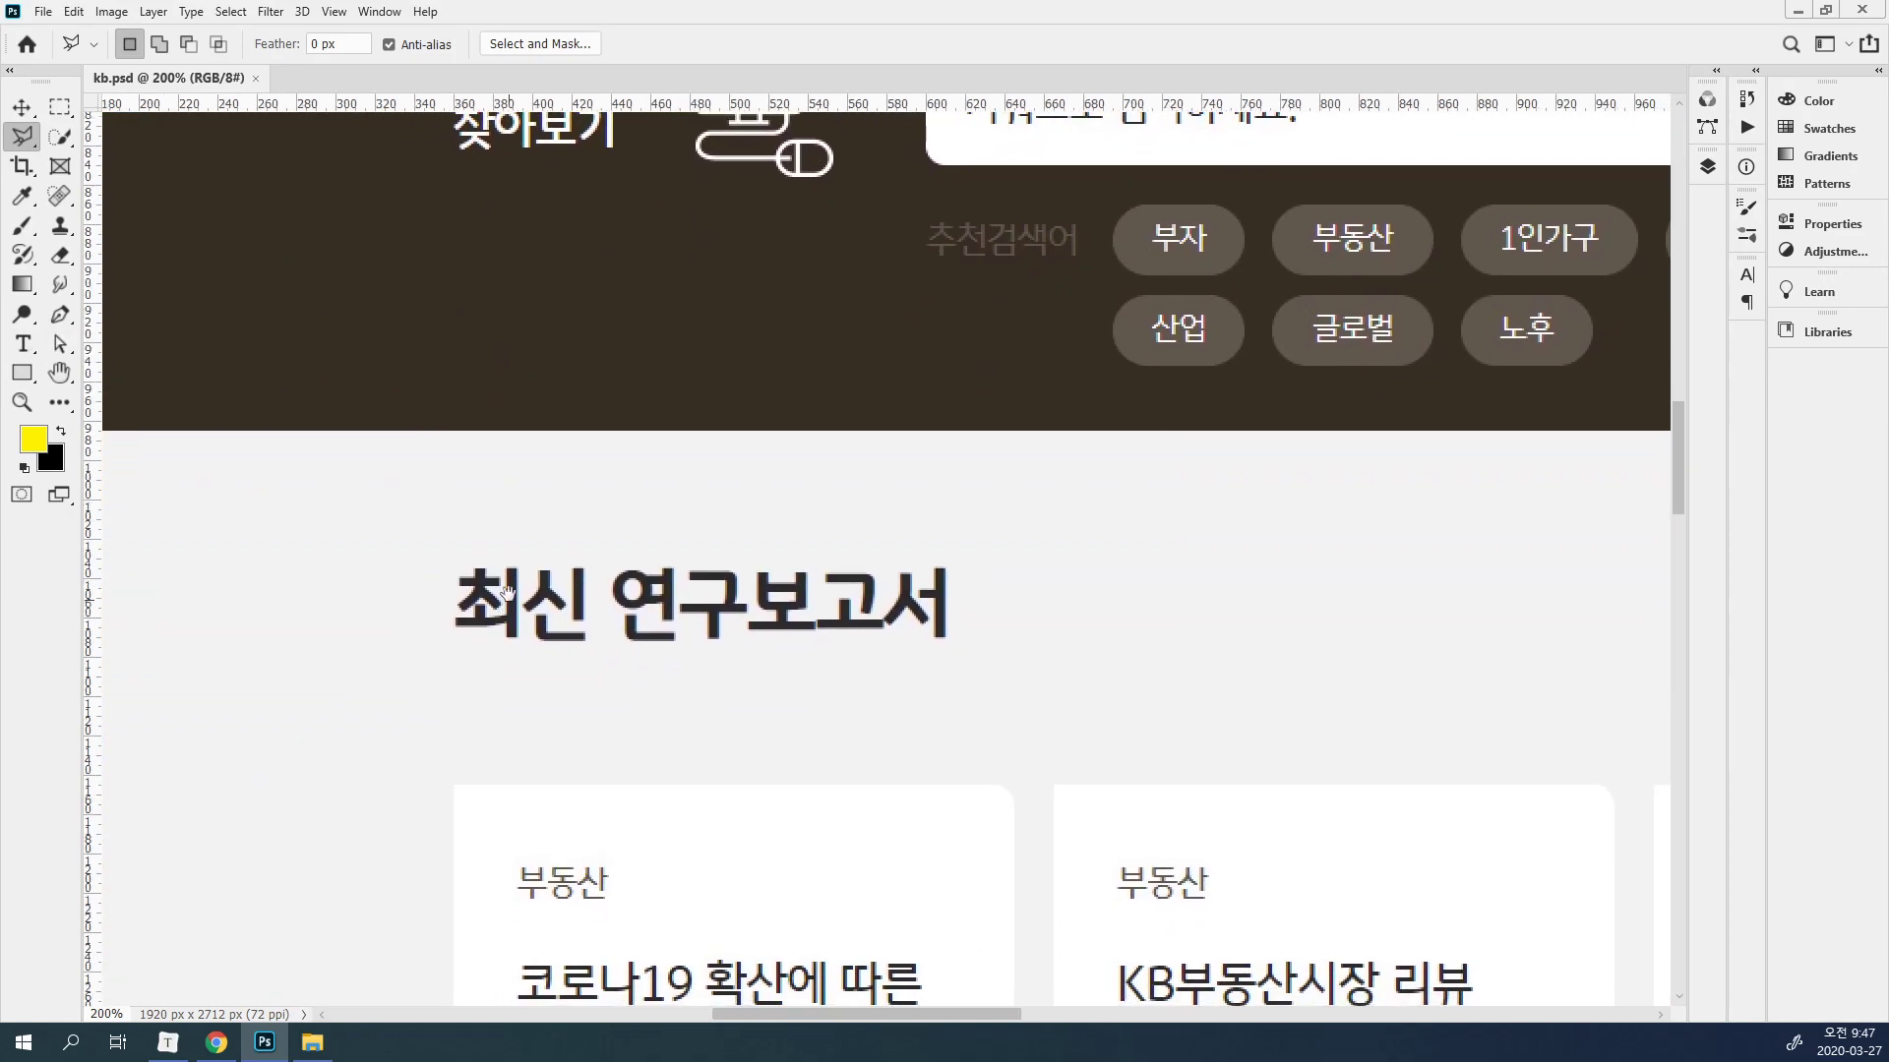
drag(474, 709, 506, 333)
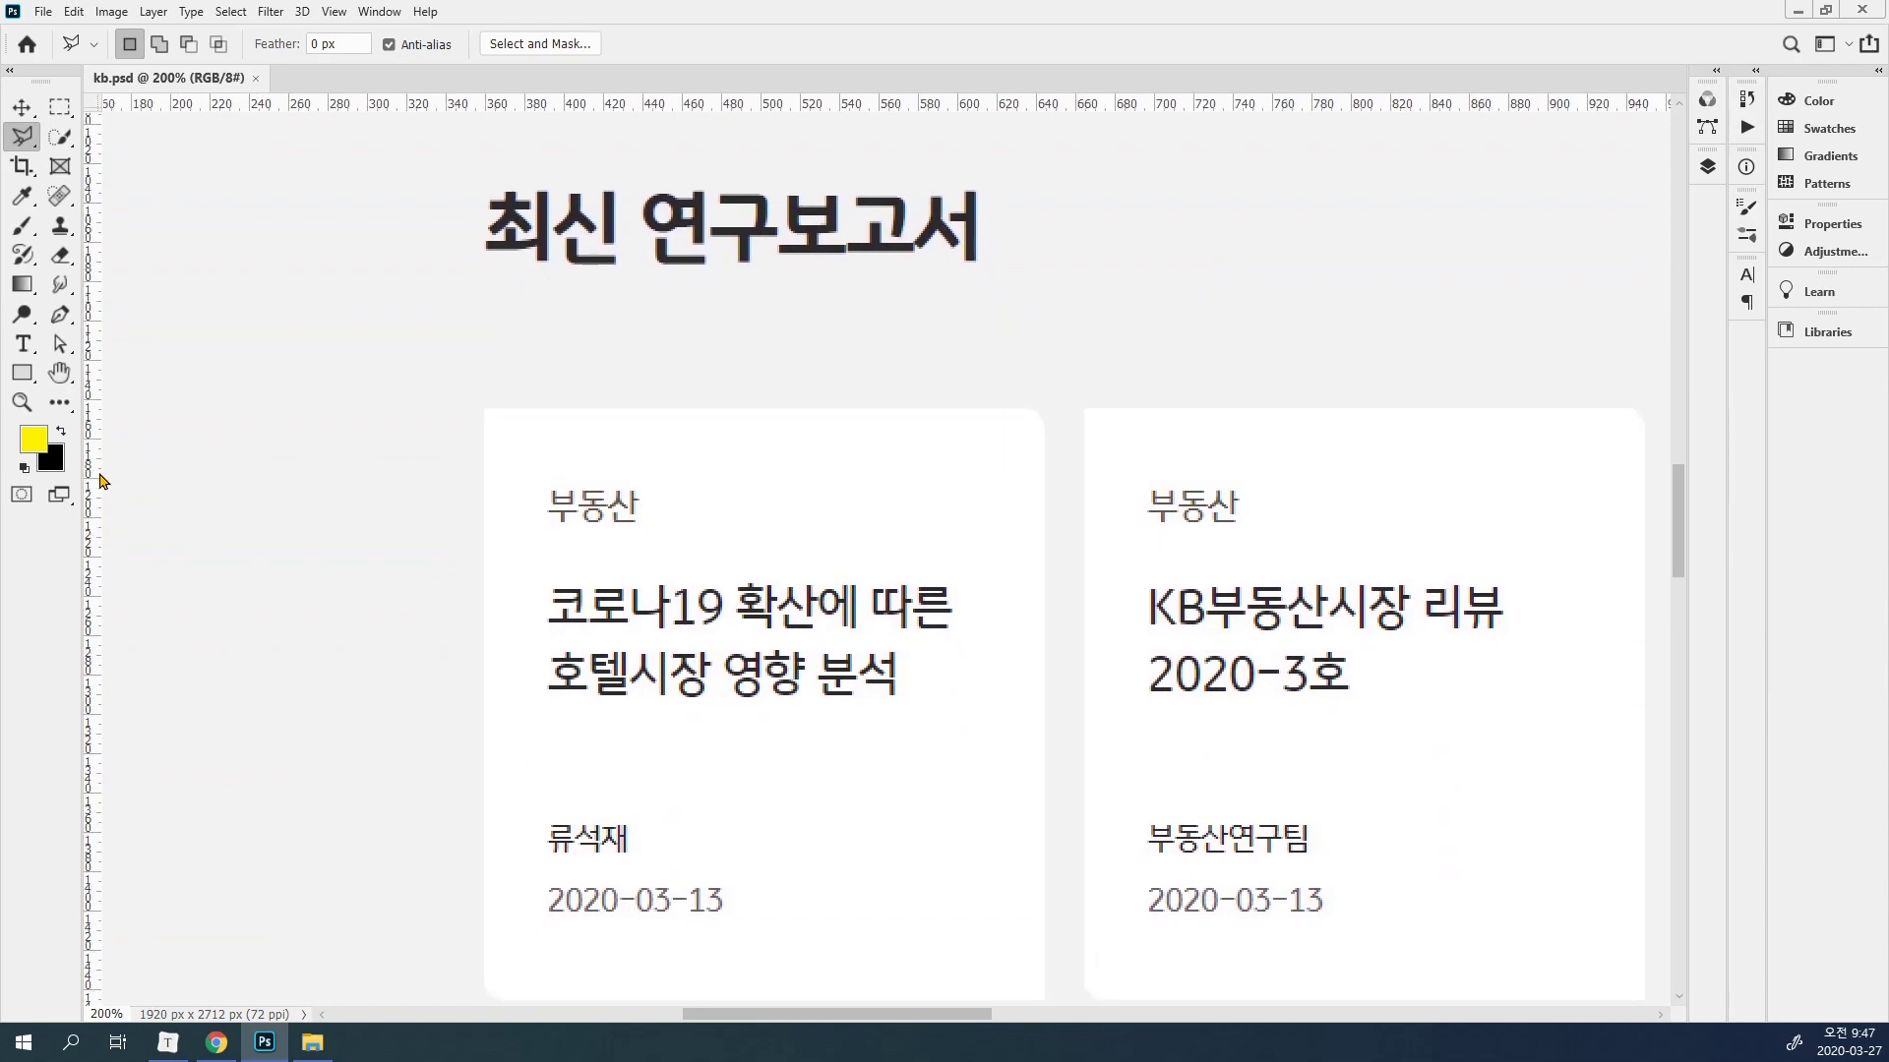
drag(101, 482, 490, 513)
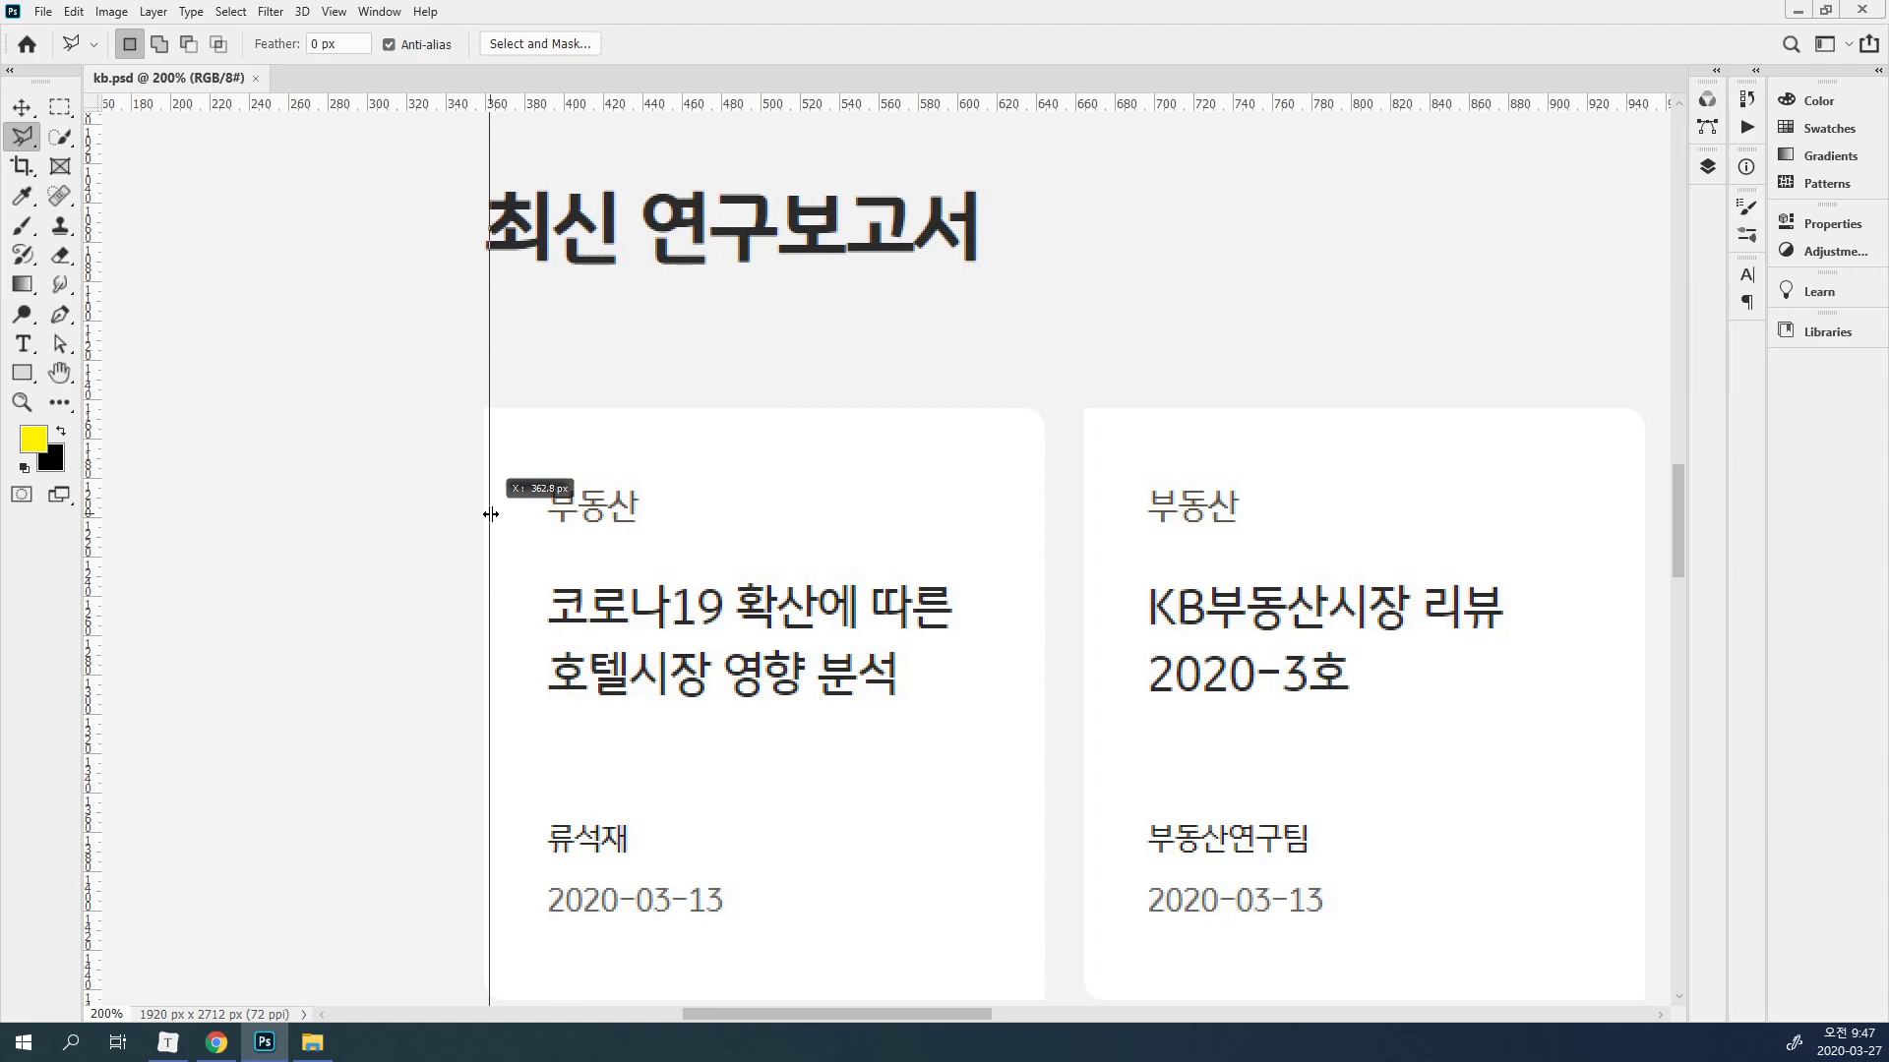
drag(490, 513, 26, 535)
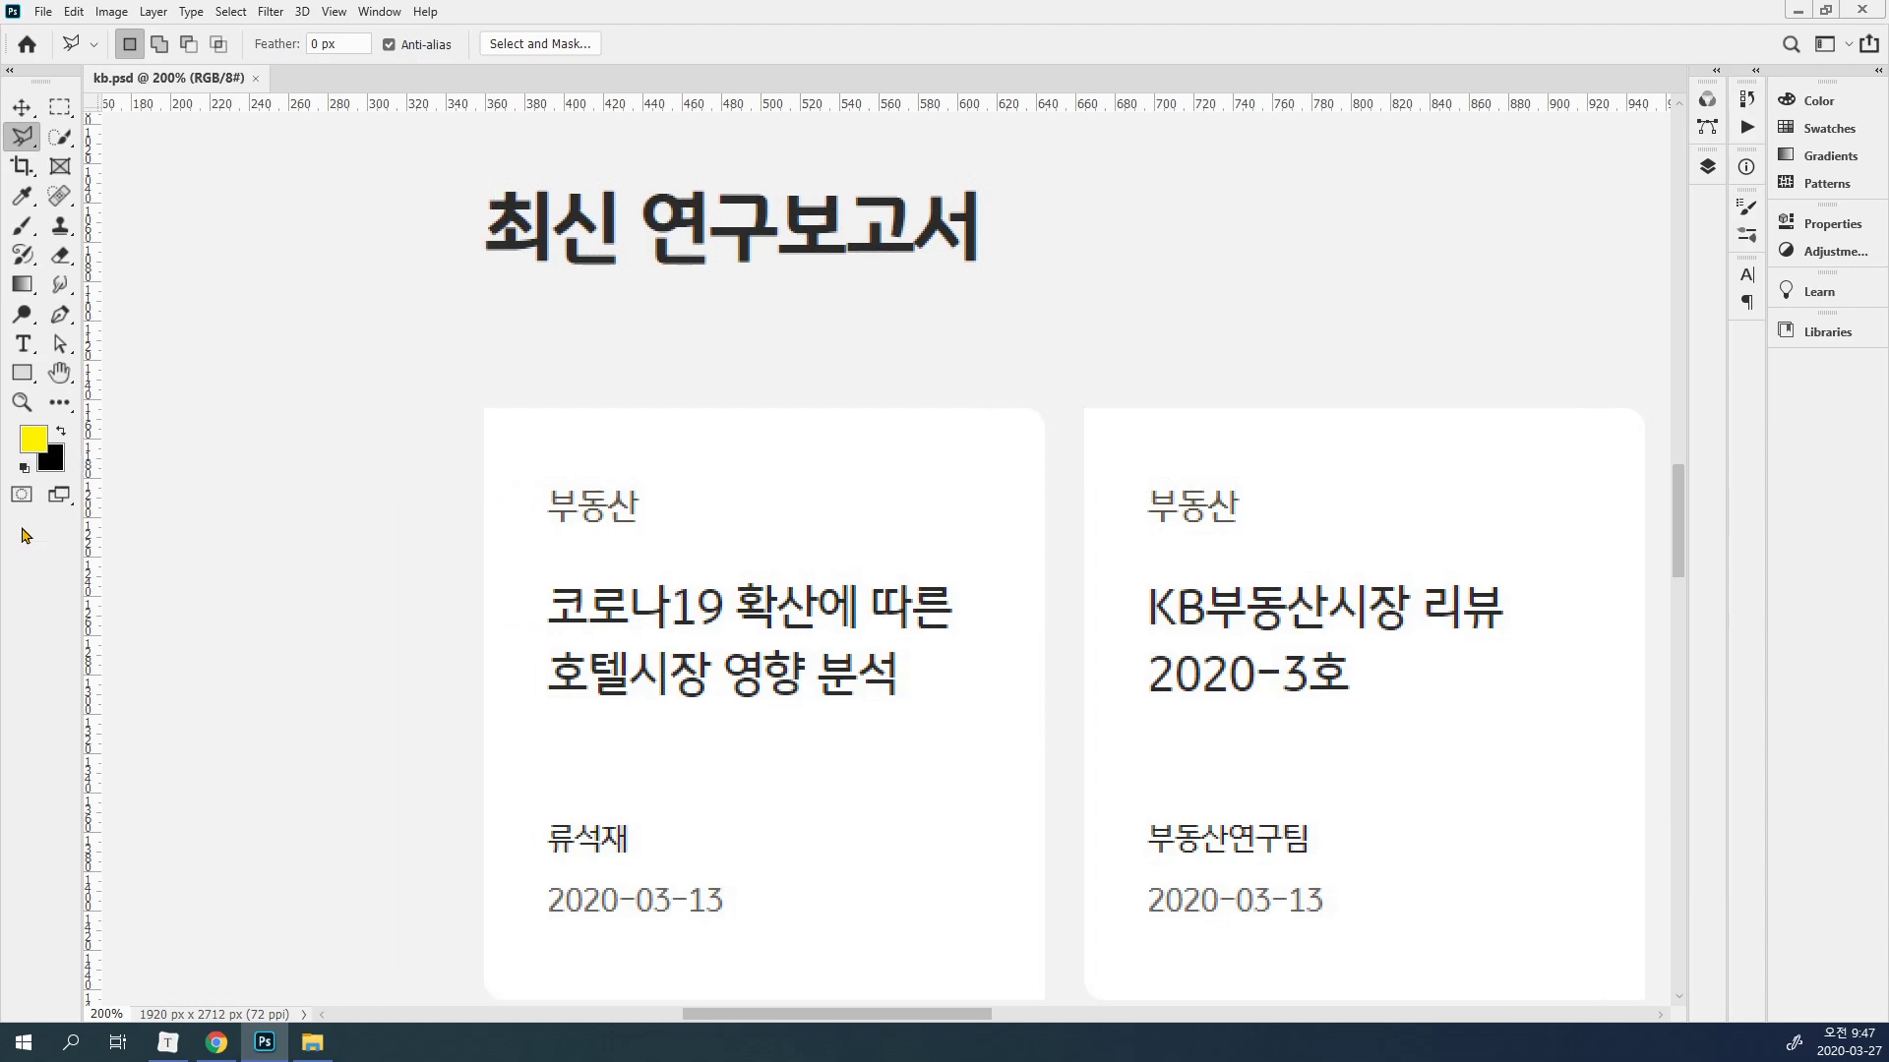
Zoom in to 500% on the first report card and place a vertical guide on its left edge at X 360 px.
ctrl+click(509, 540)
ctrl+click(517, 504)
ctrl+click(523, 492)
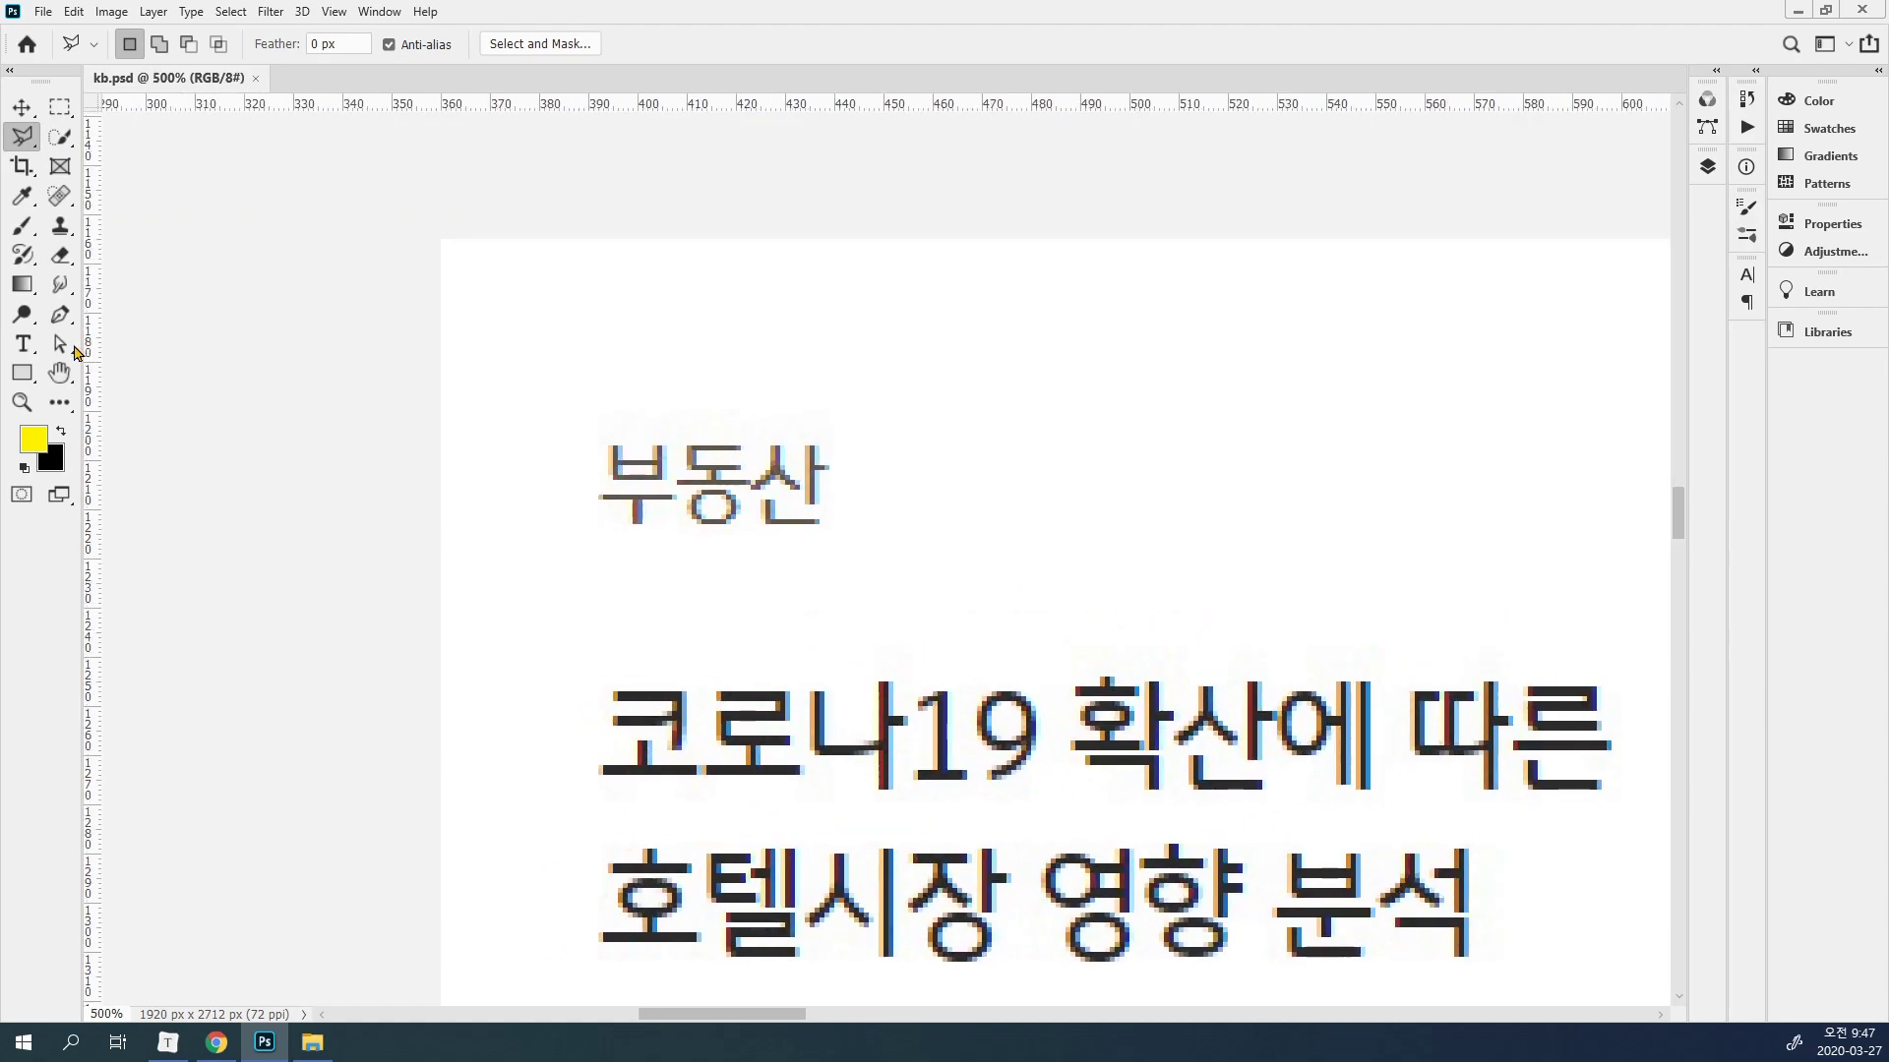
drag(97, 356, 441, 355)
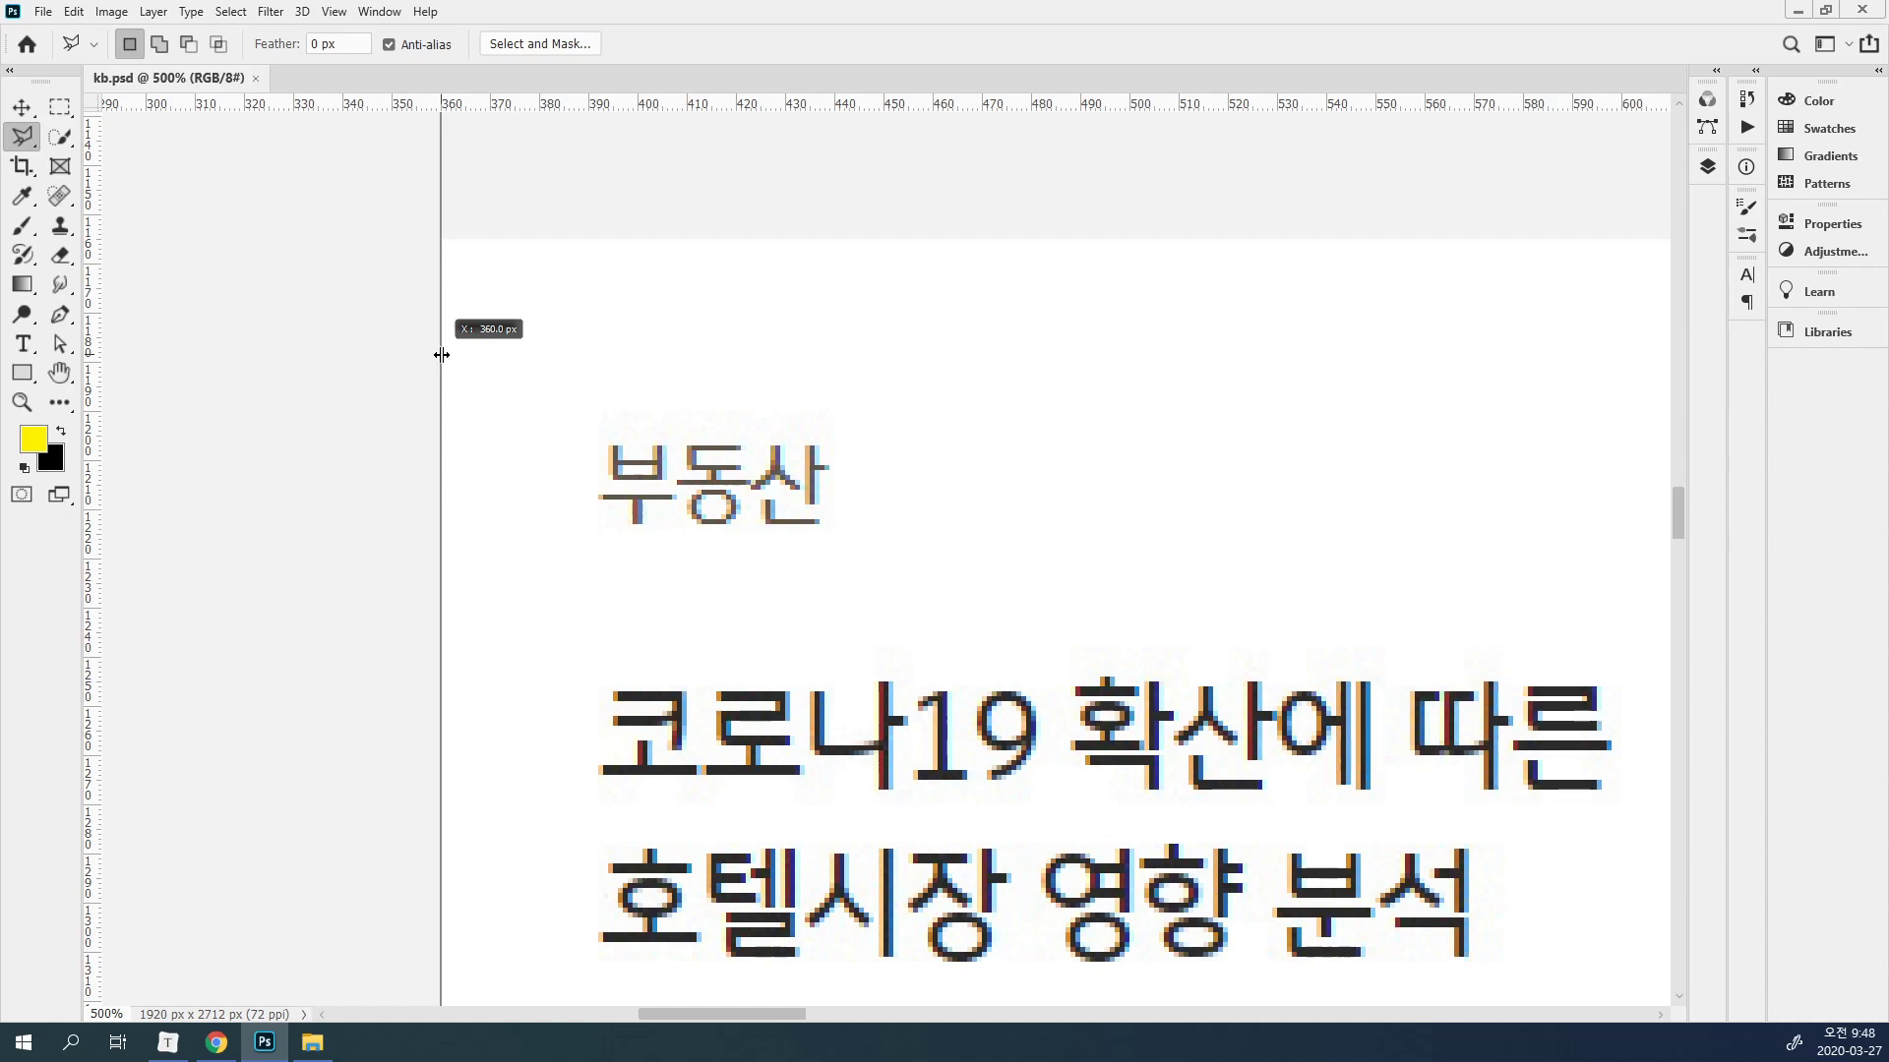
Drop the vertical guide at X 360 px and check its alignment with the first report card's left edge at 700% zoom.
drag(441, 355, 441, 359)
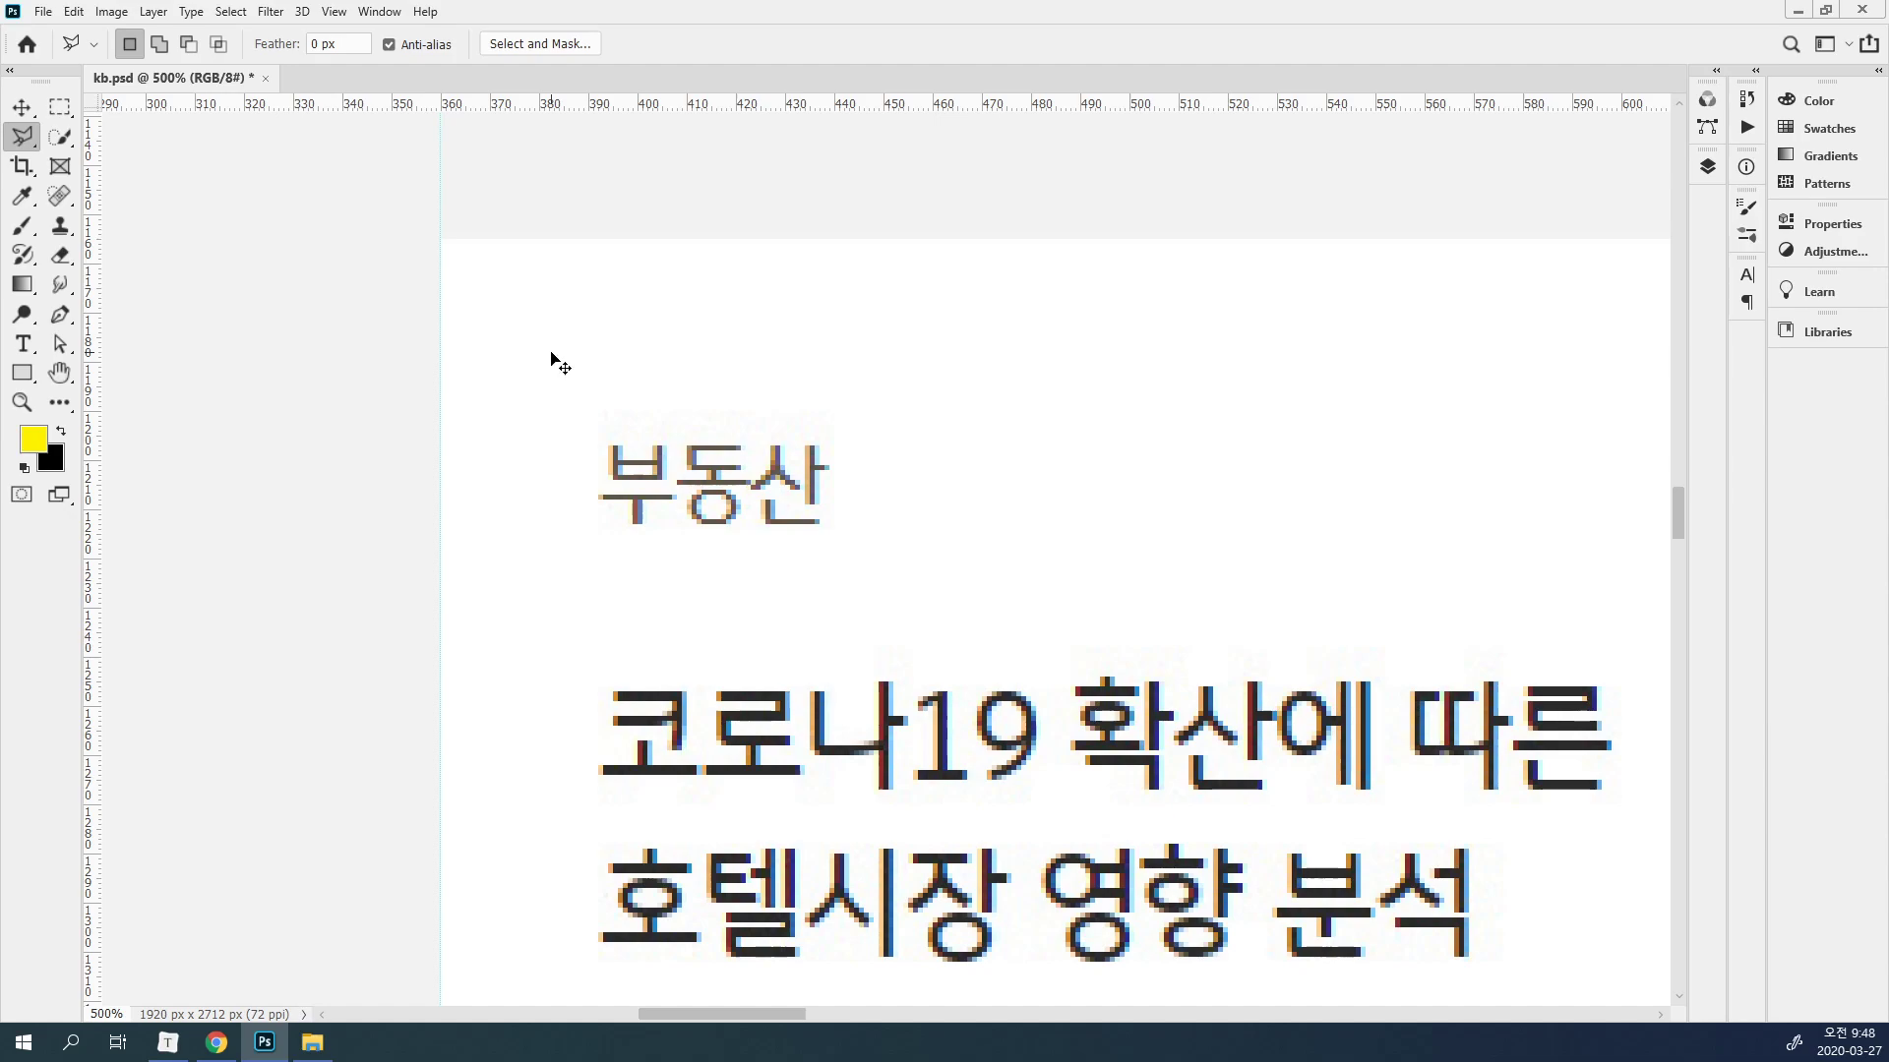
key(ctrl+plus)
key(ctrl+plus)
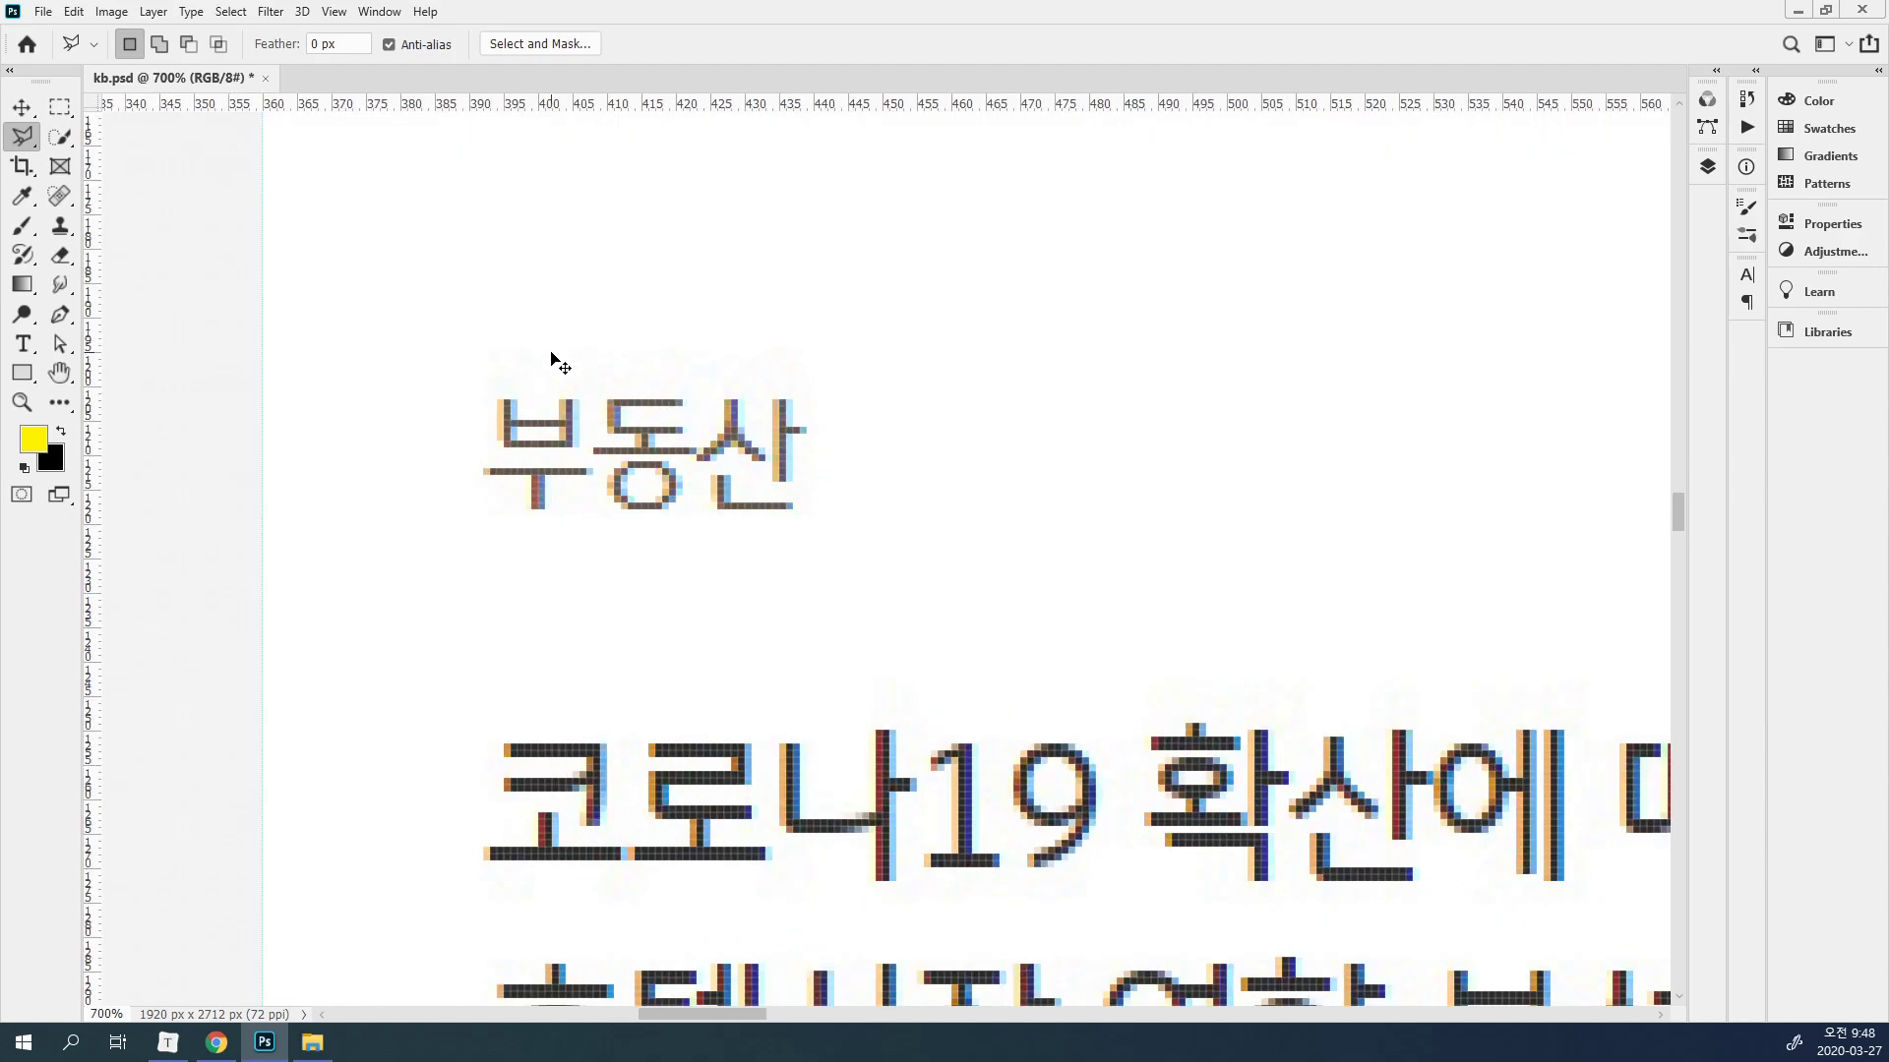
key(ctrl+minus)
key(ctrl+minus)
key(ctrl+minus)
key(ctrl+minus)
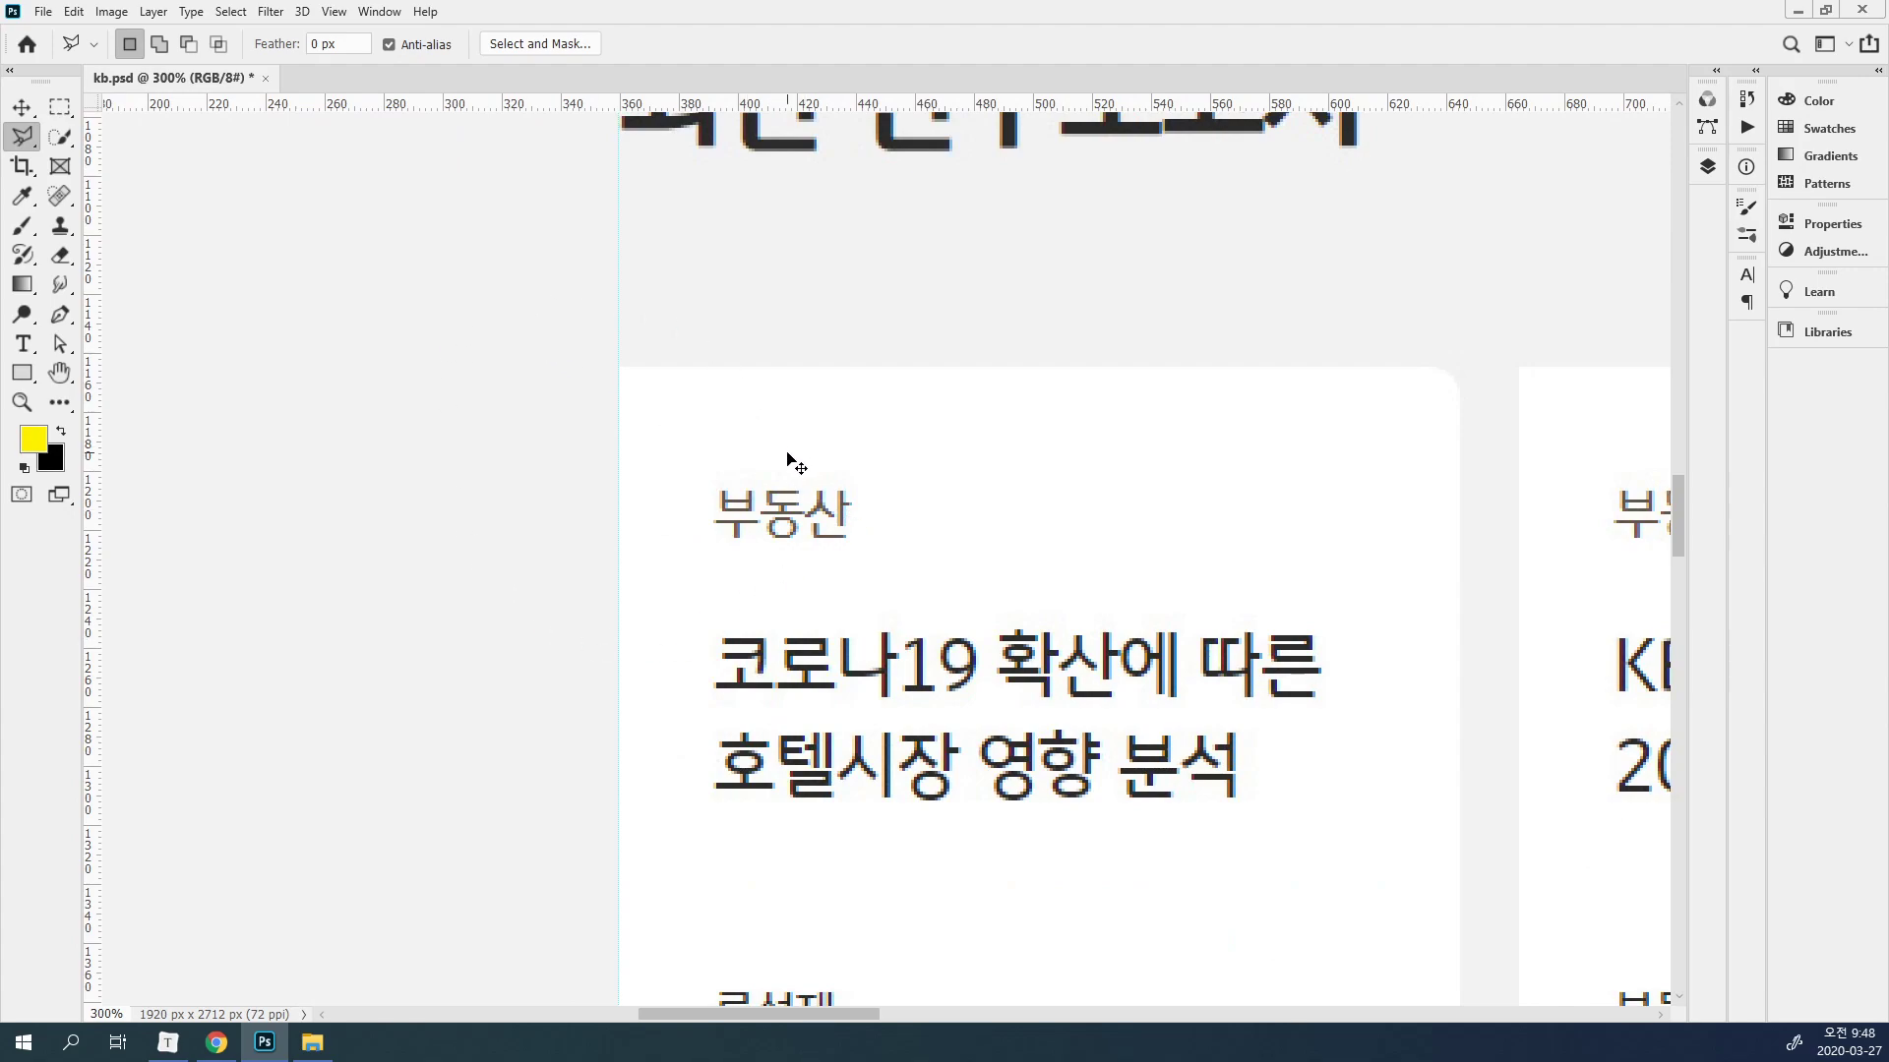
Place a vertical guide on the fourth report card's right edge at about X 1560 px and fit the whole page in view.
drag(835, 460, 775, 488)
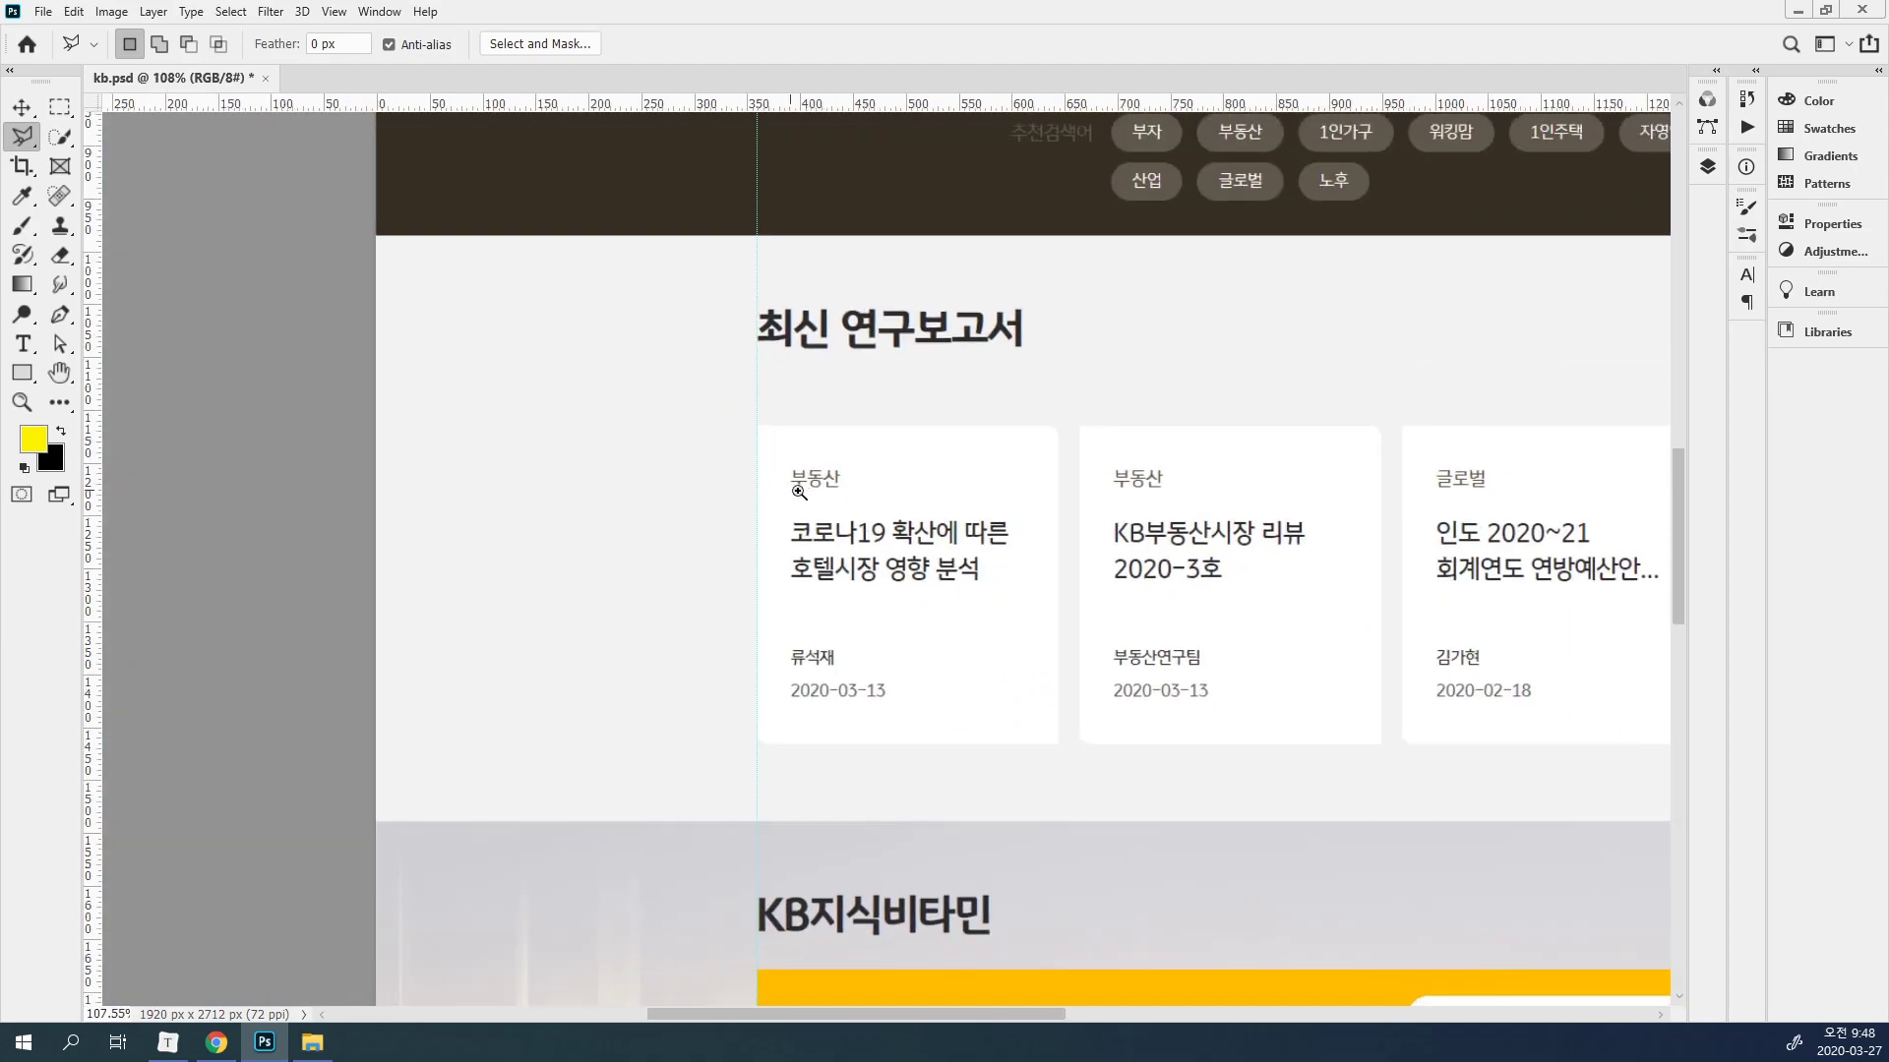
drag(1201, 537, 486, 501)
drag(1237, 543, 860, 653)
drag(842, 516, 763, 564)
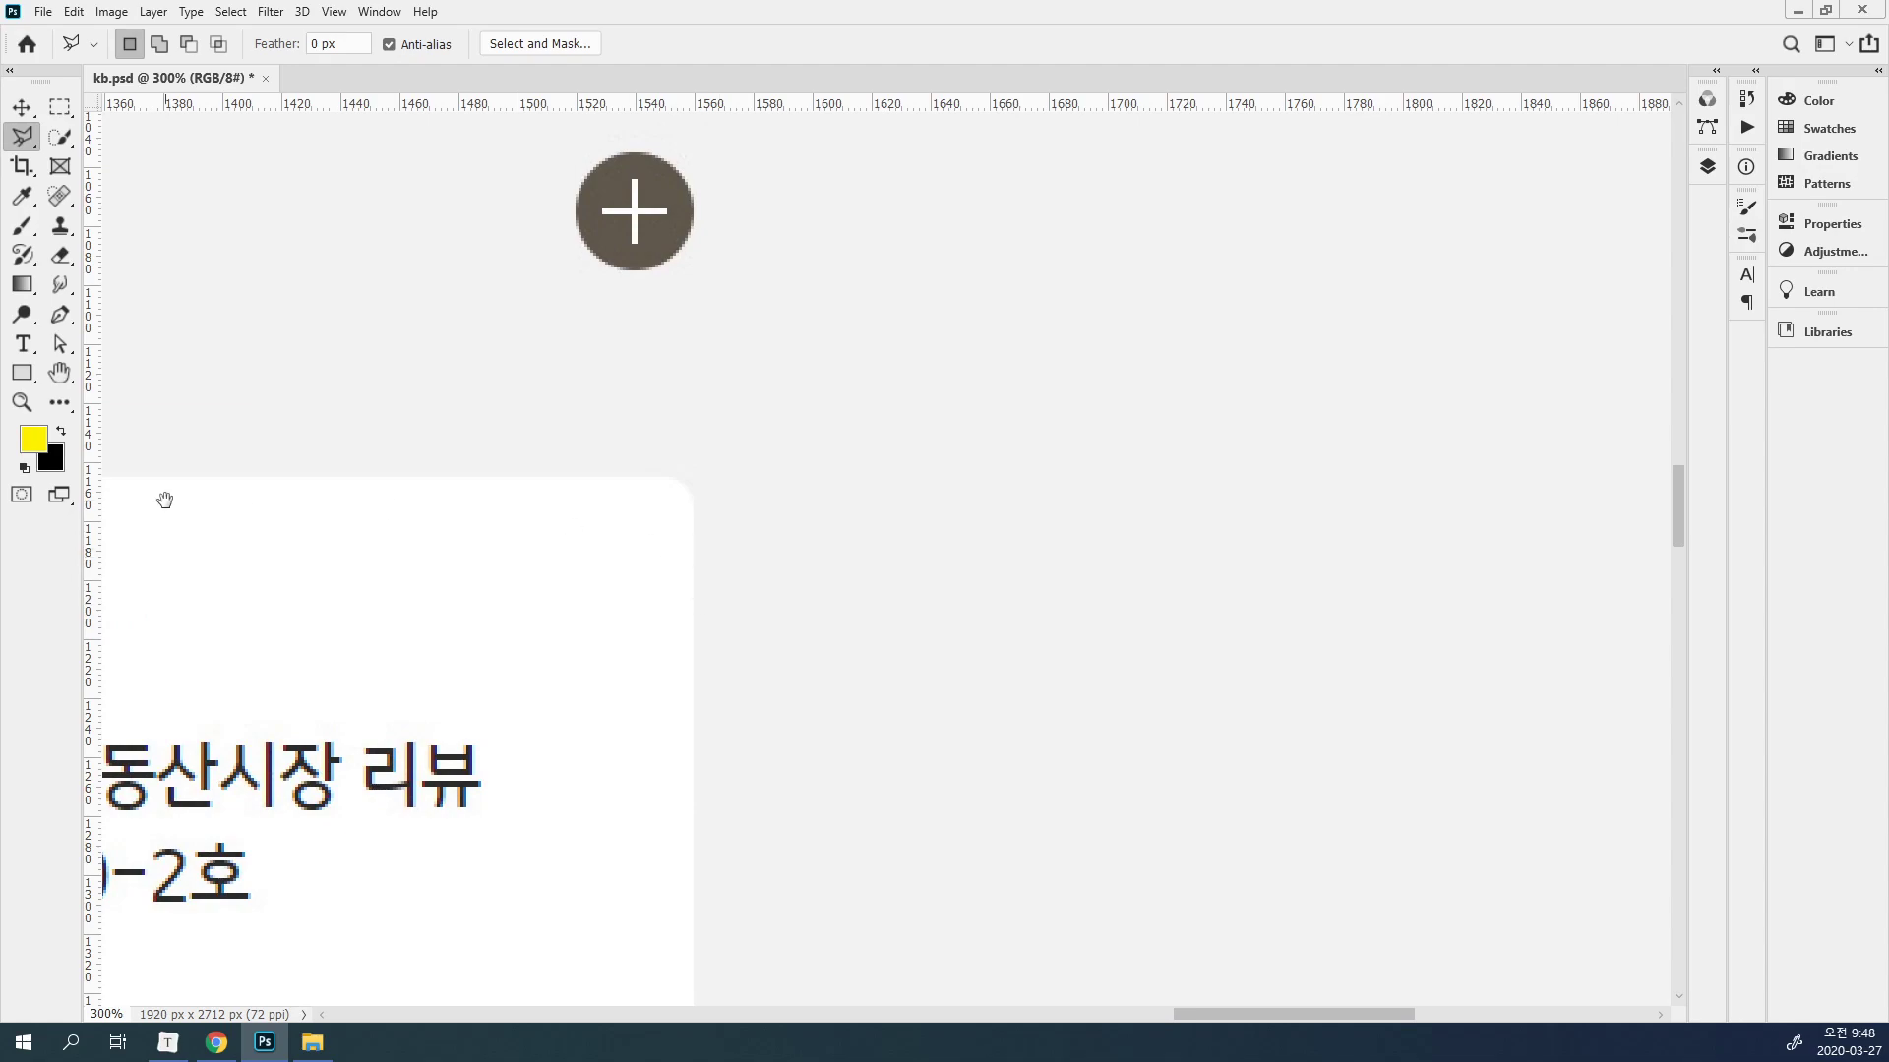
drag(88, 482, 696, 591)
key(ctrl+0)
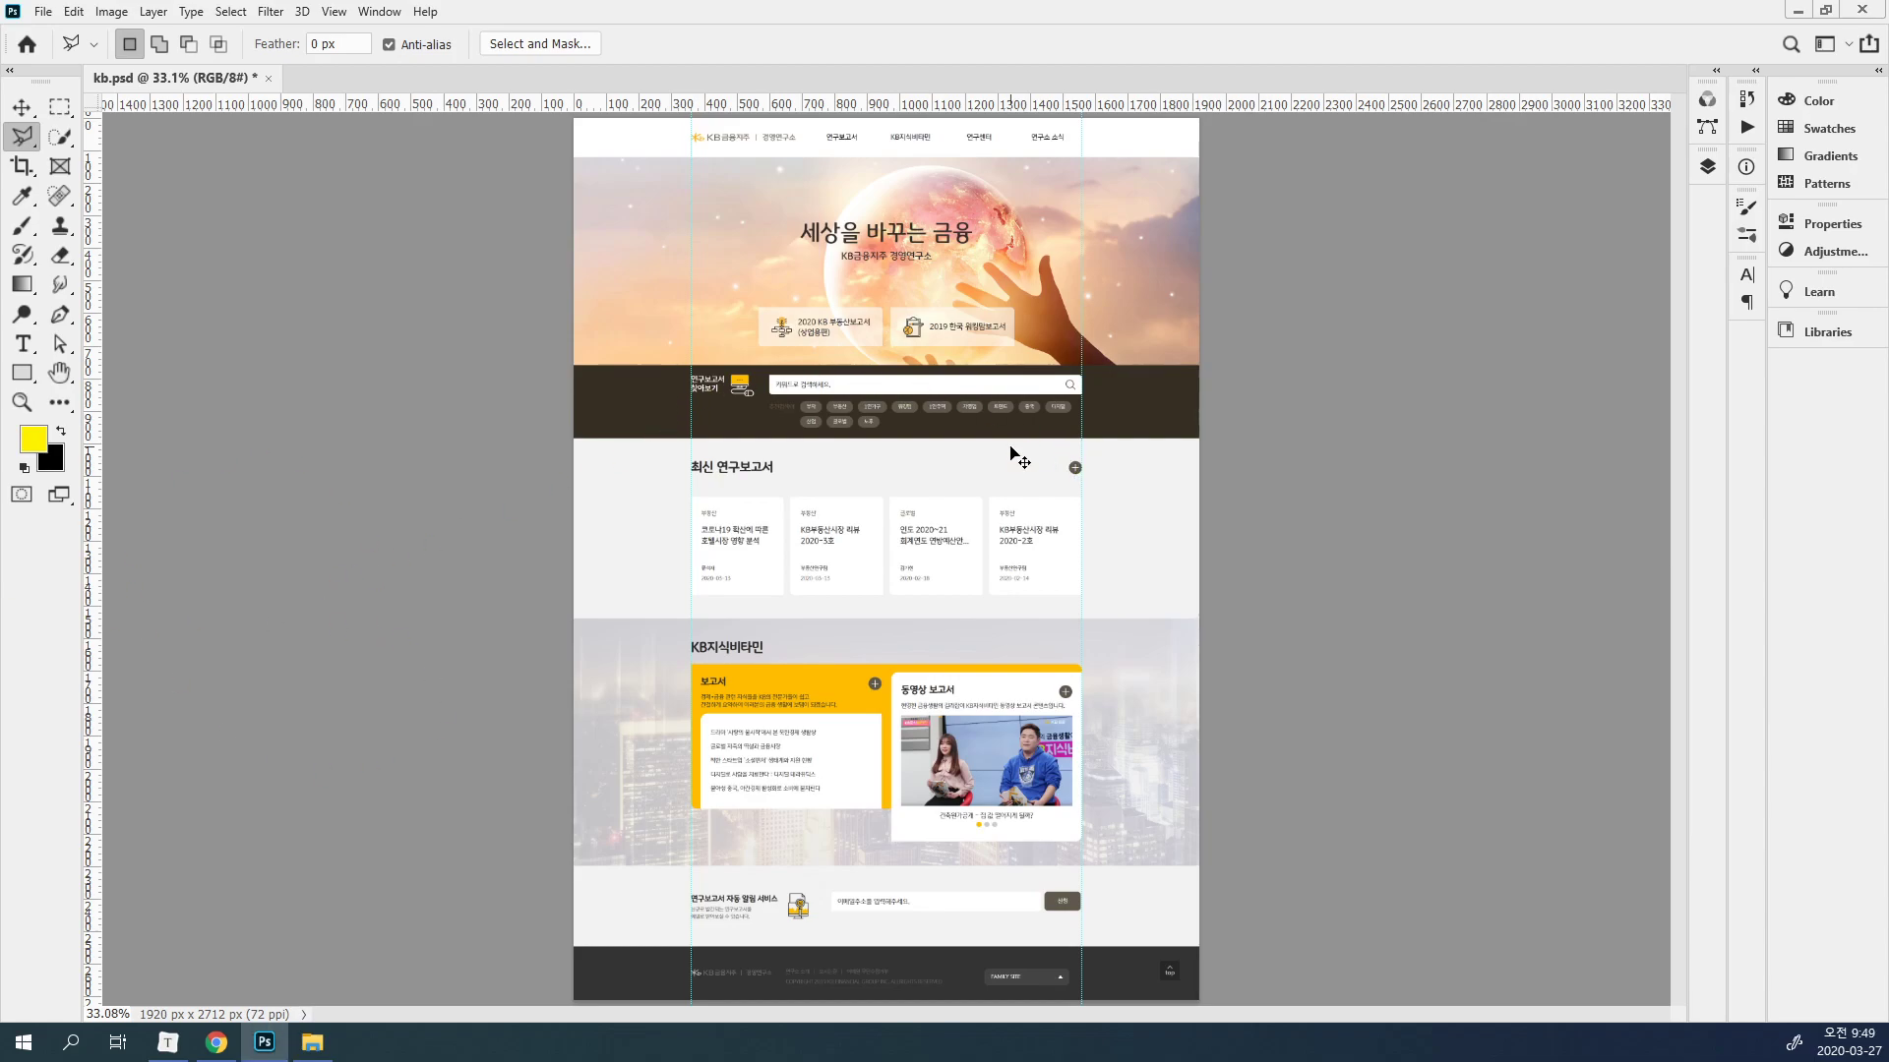
Zoom in to 66.67% on the report cards with the Move tool active and toggle the Info panel on and off.
click(23, 106)
ctrl+click(662, 382)
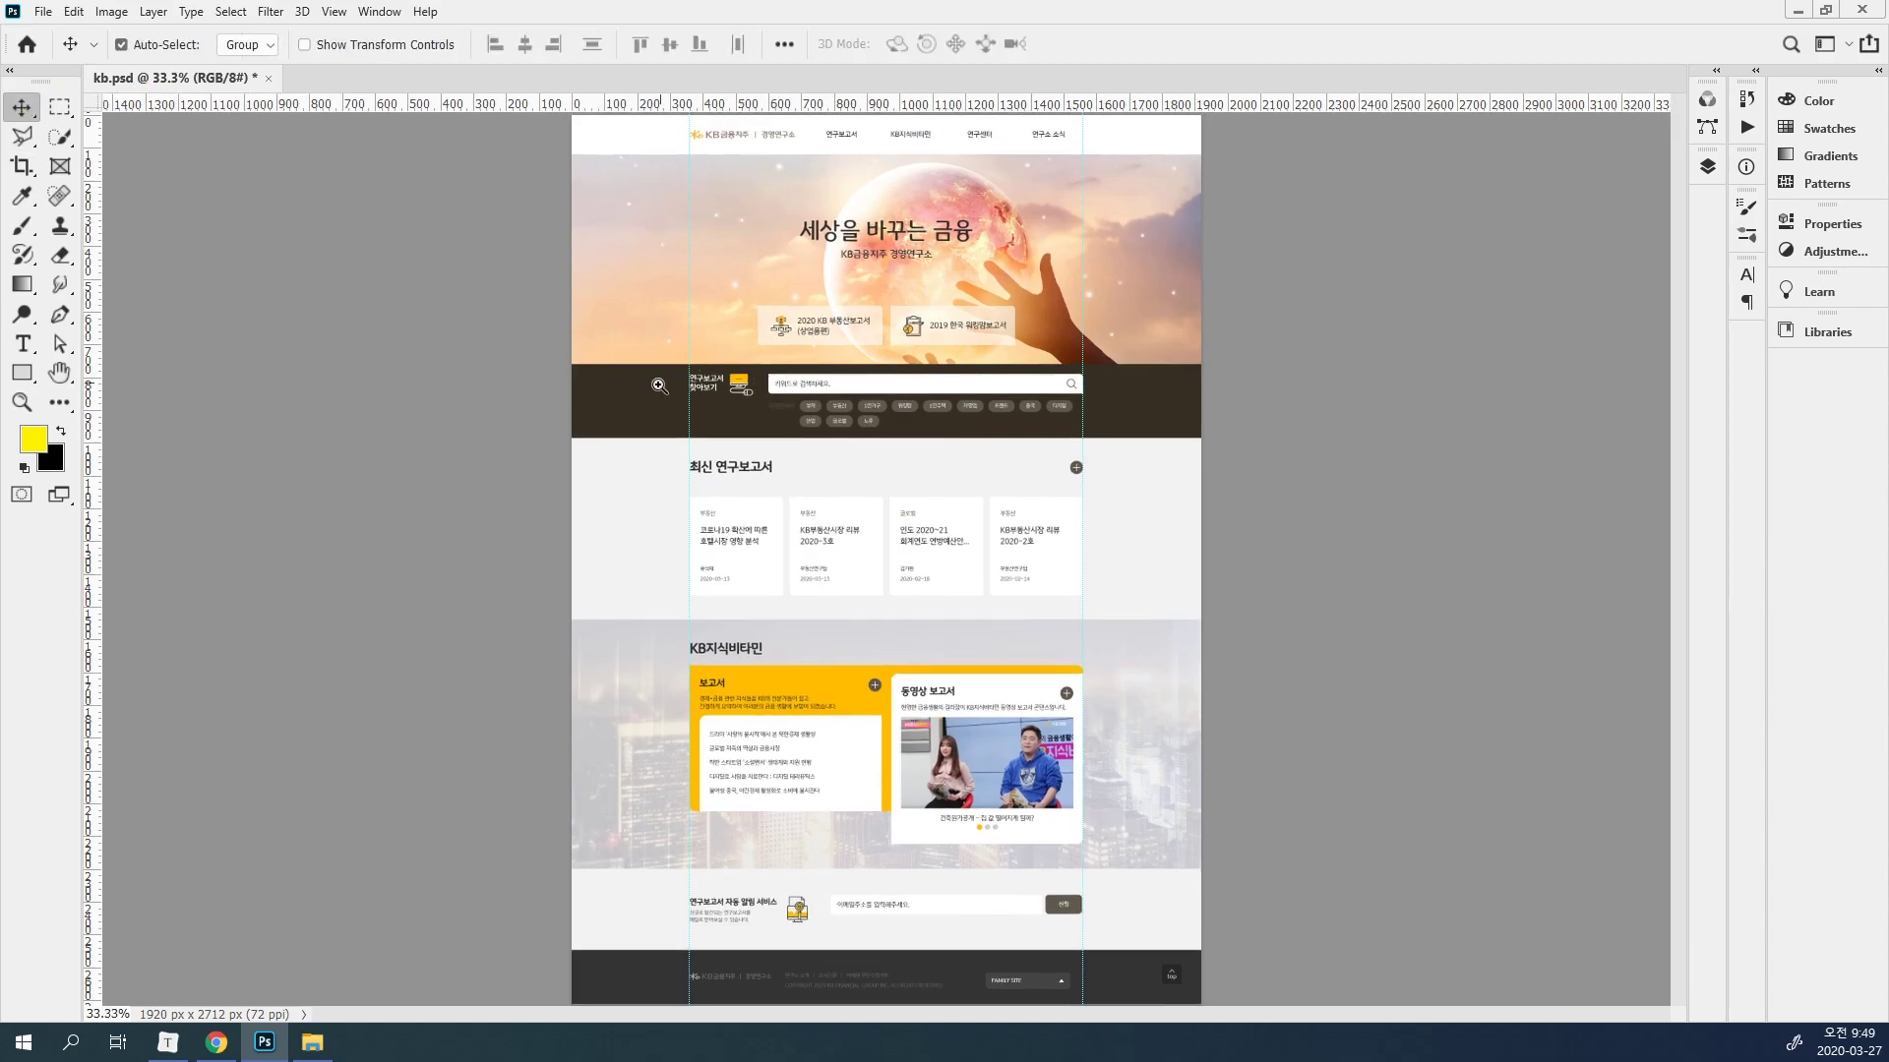
ctrl+click(977, 469)
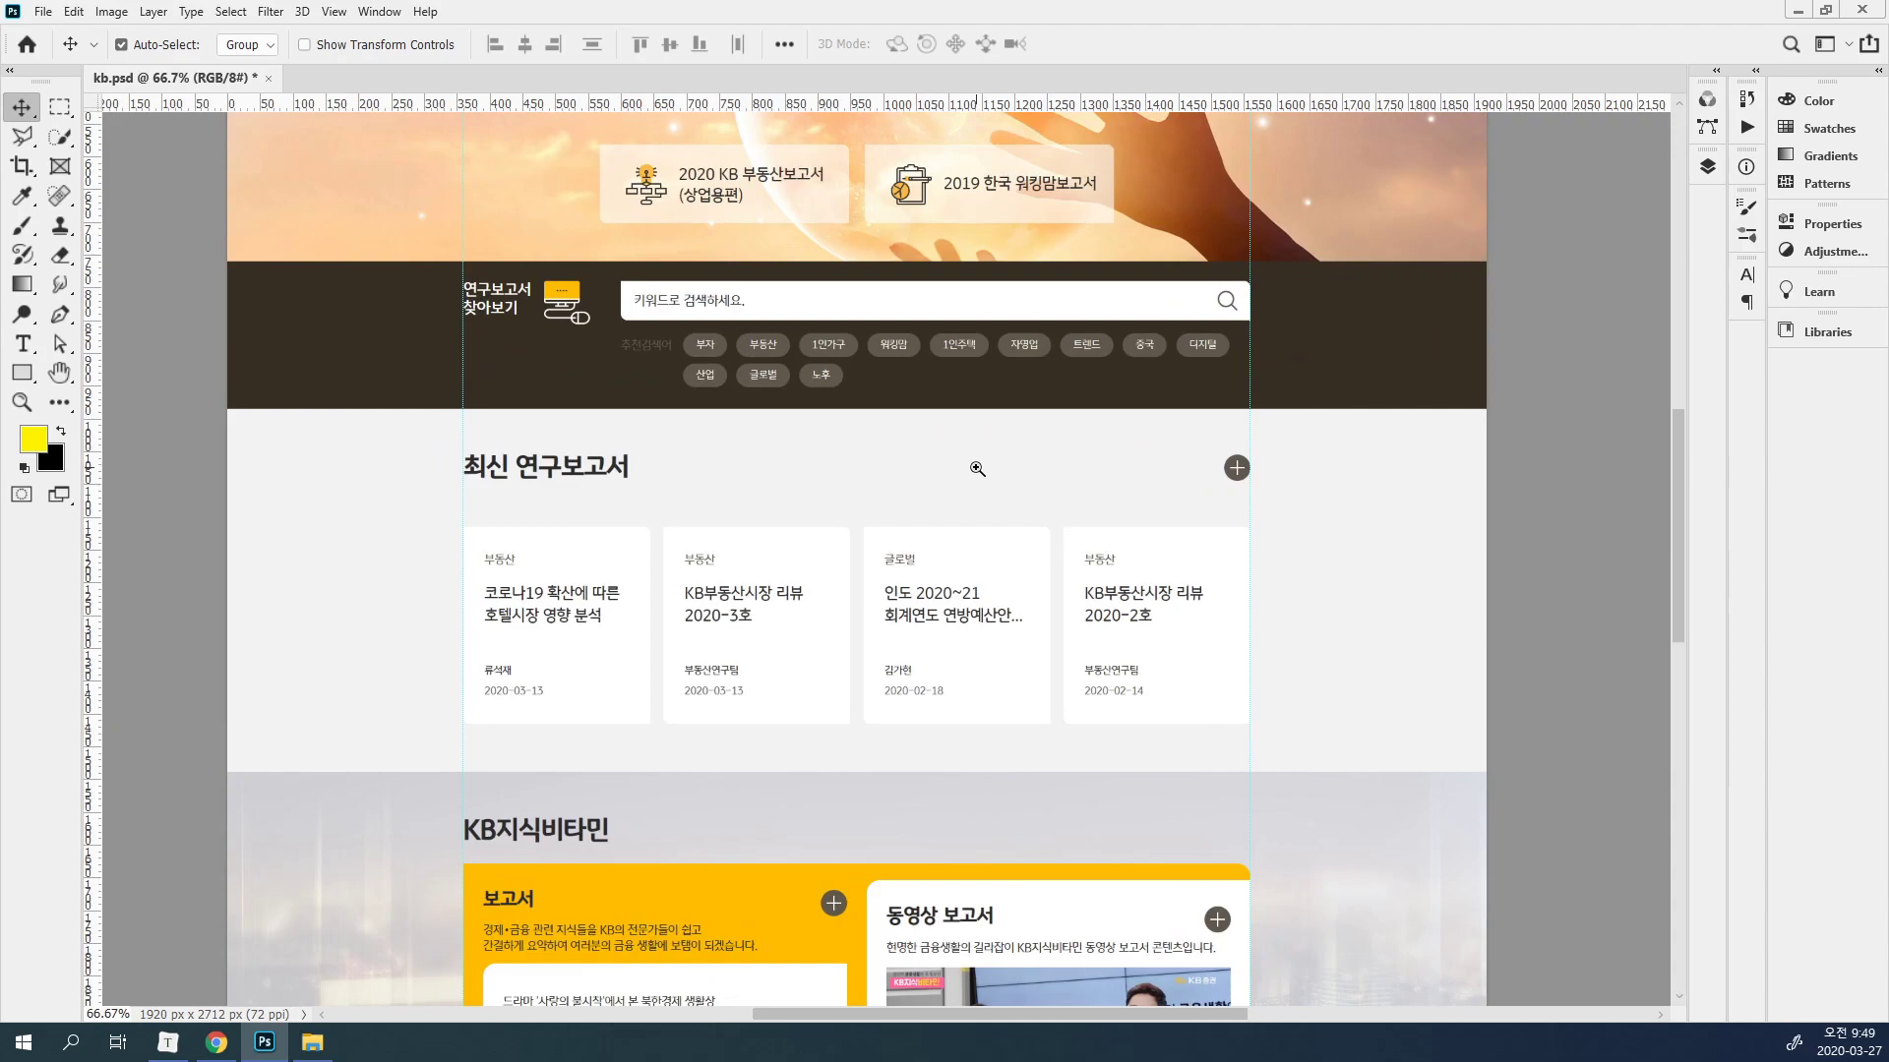
drag(1043, 423, 892, 511)
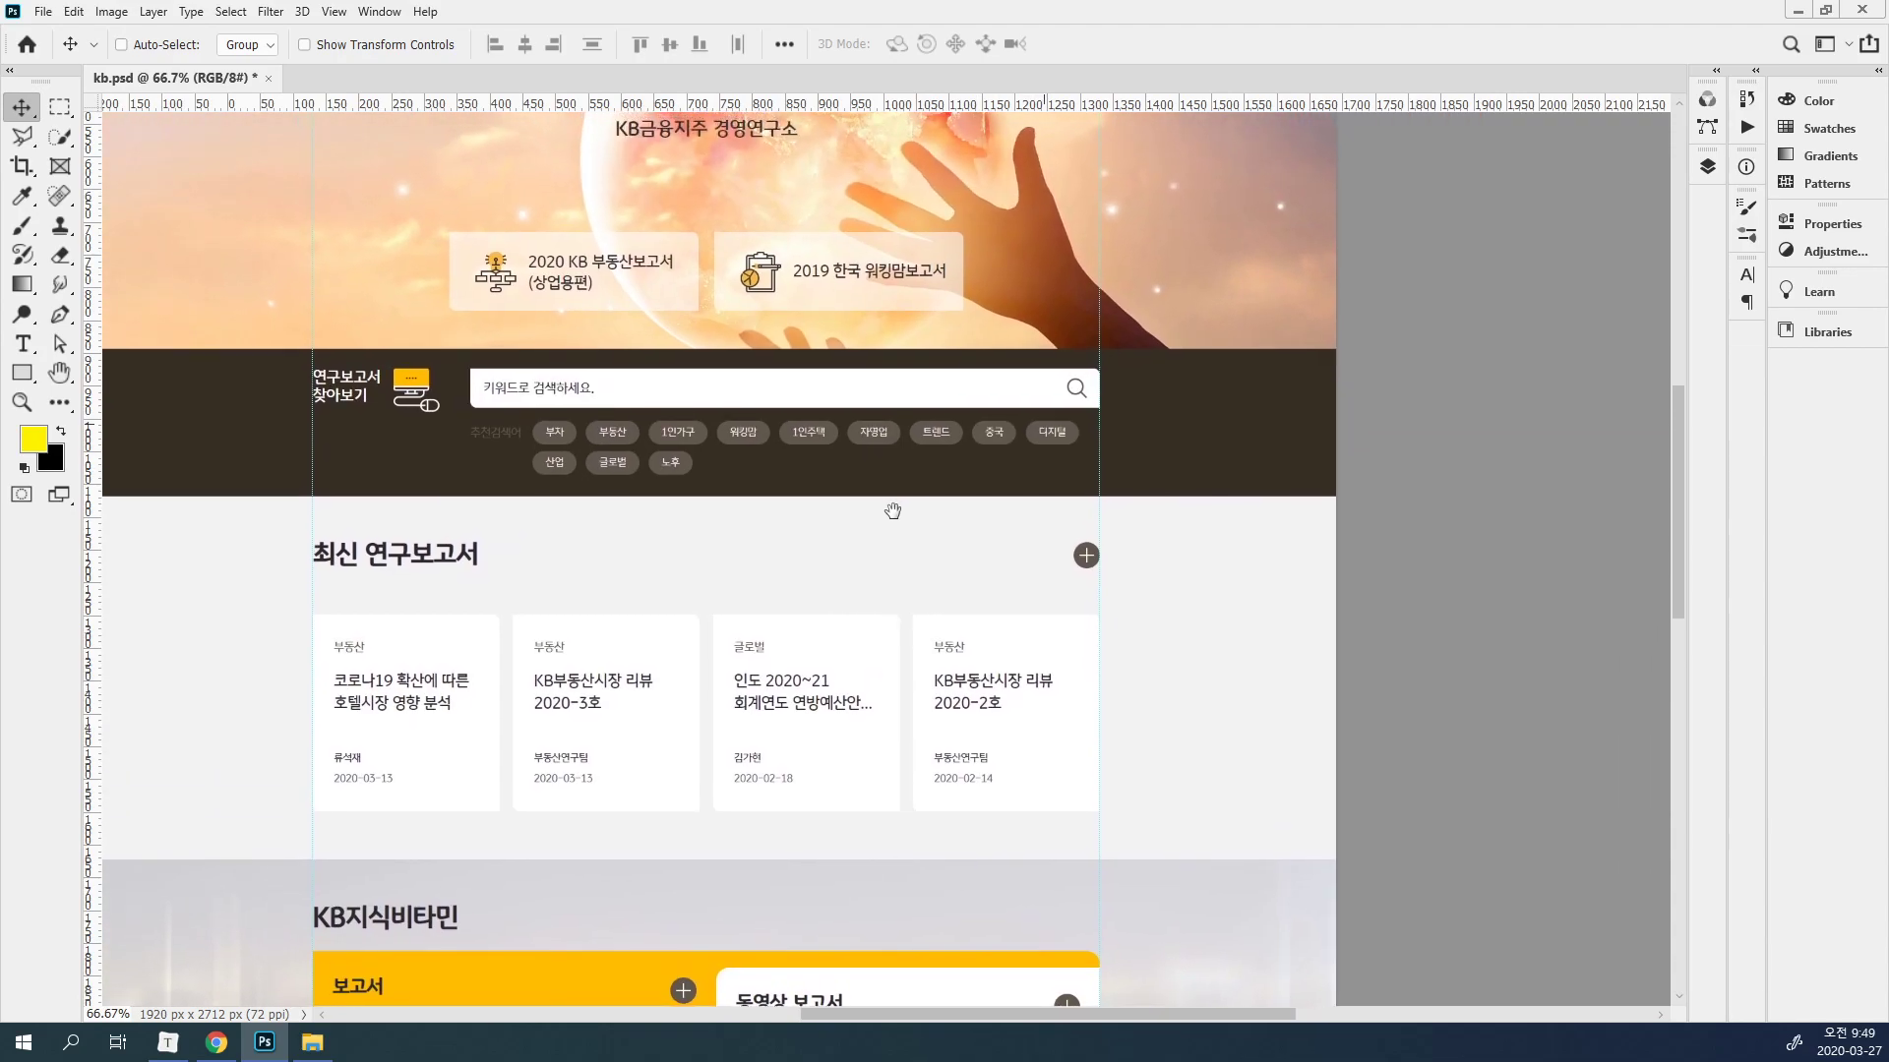
key(F8)
key(F8)
key(F8)
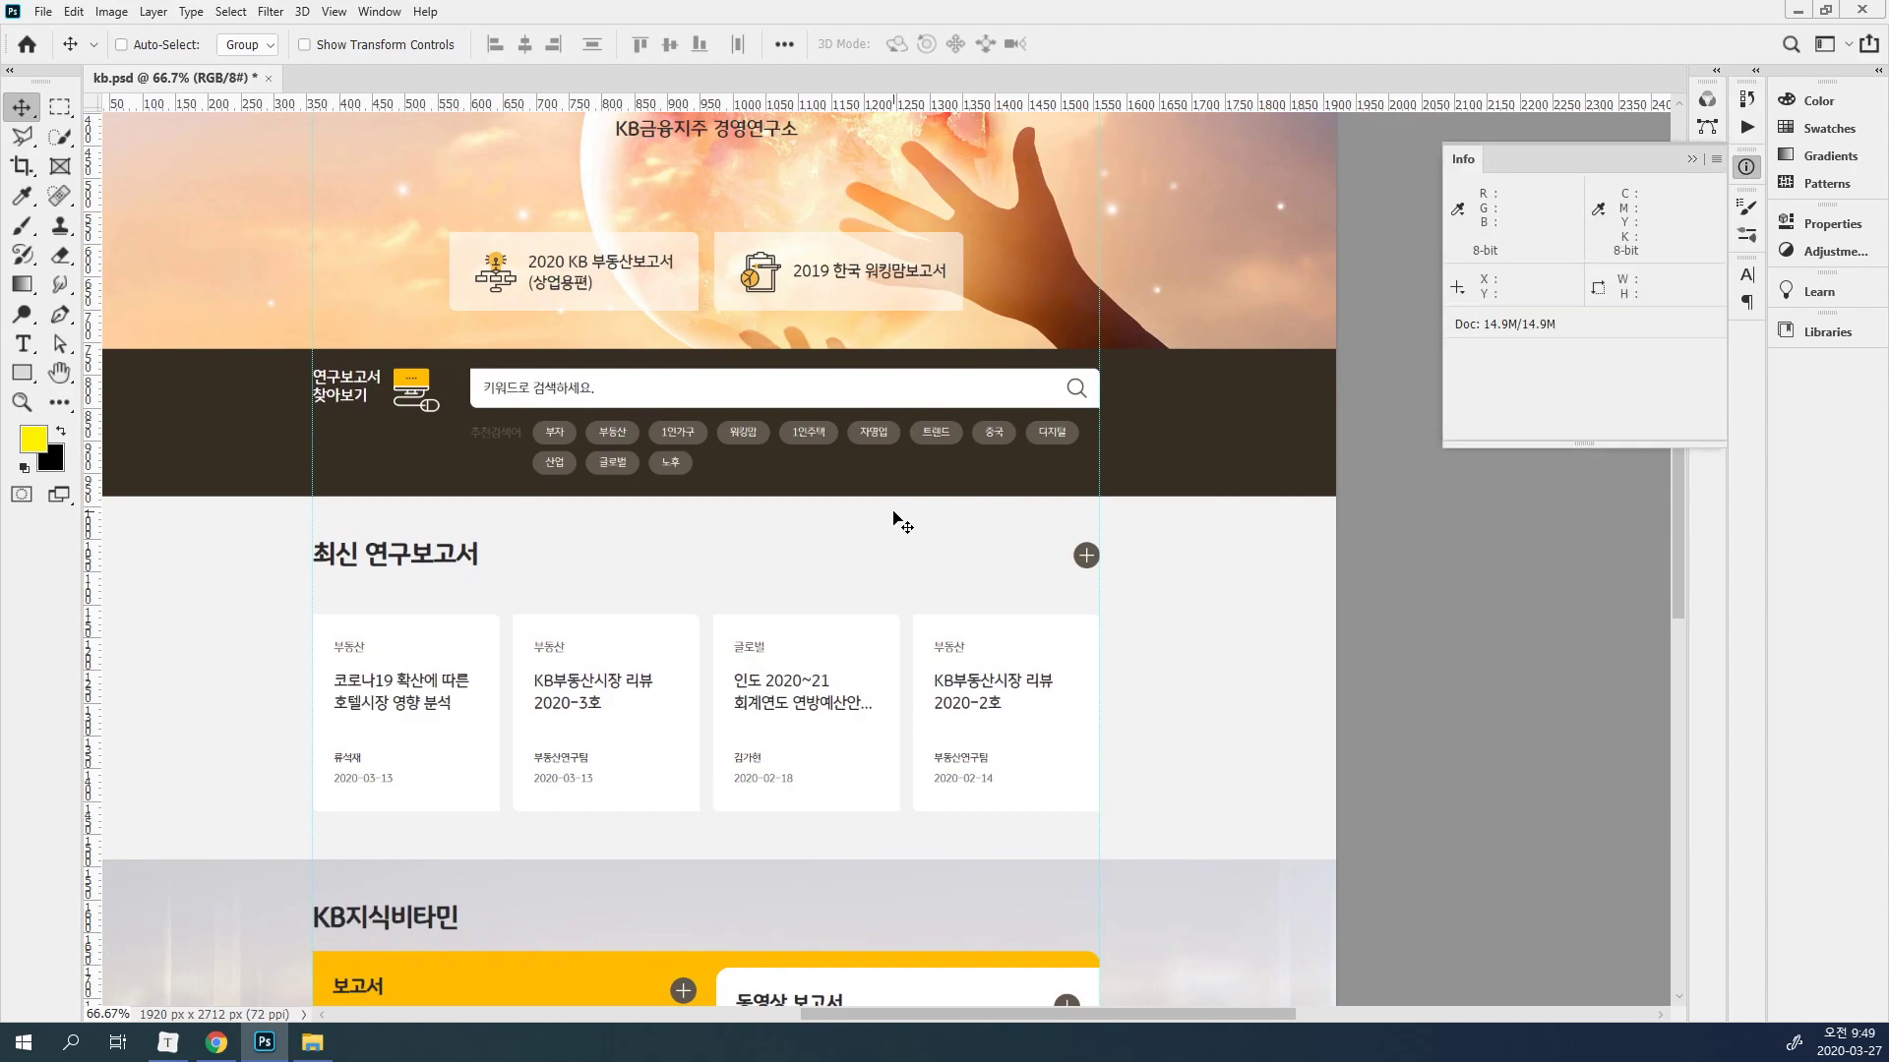
key(F8)
key(F8)
key(F8)
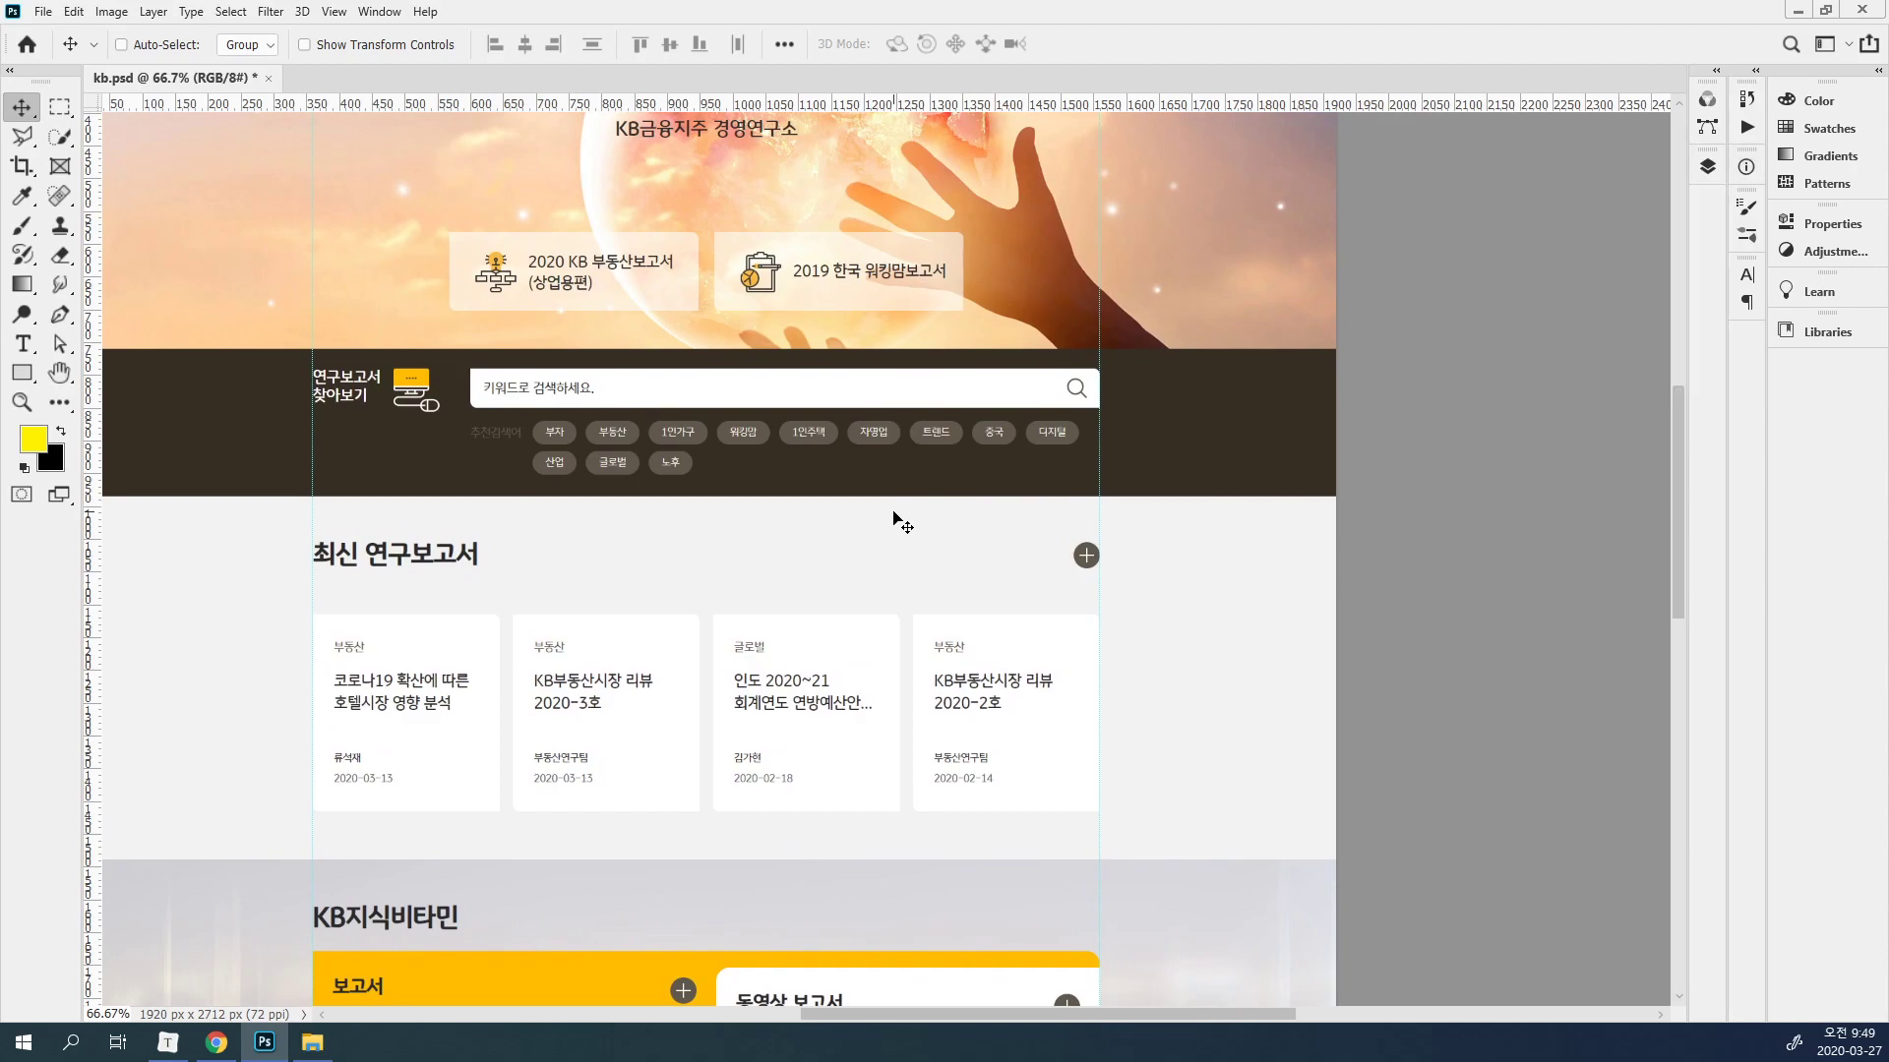
Show the Info panel and undock it as a floating panel over the page, beside the search section.
click(378, 12)
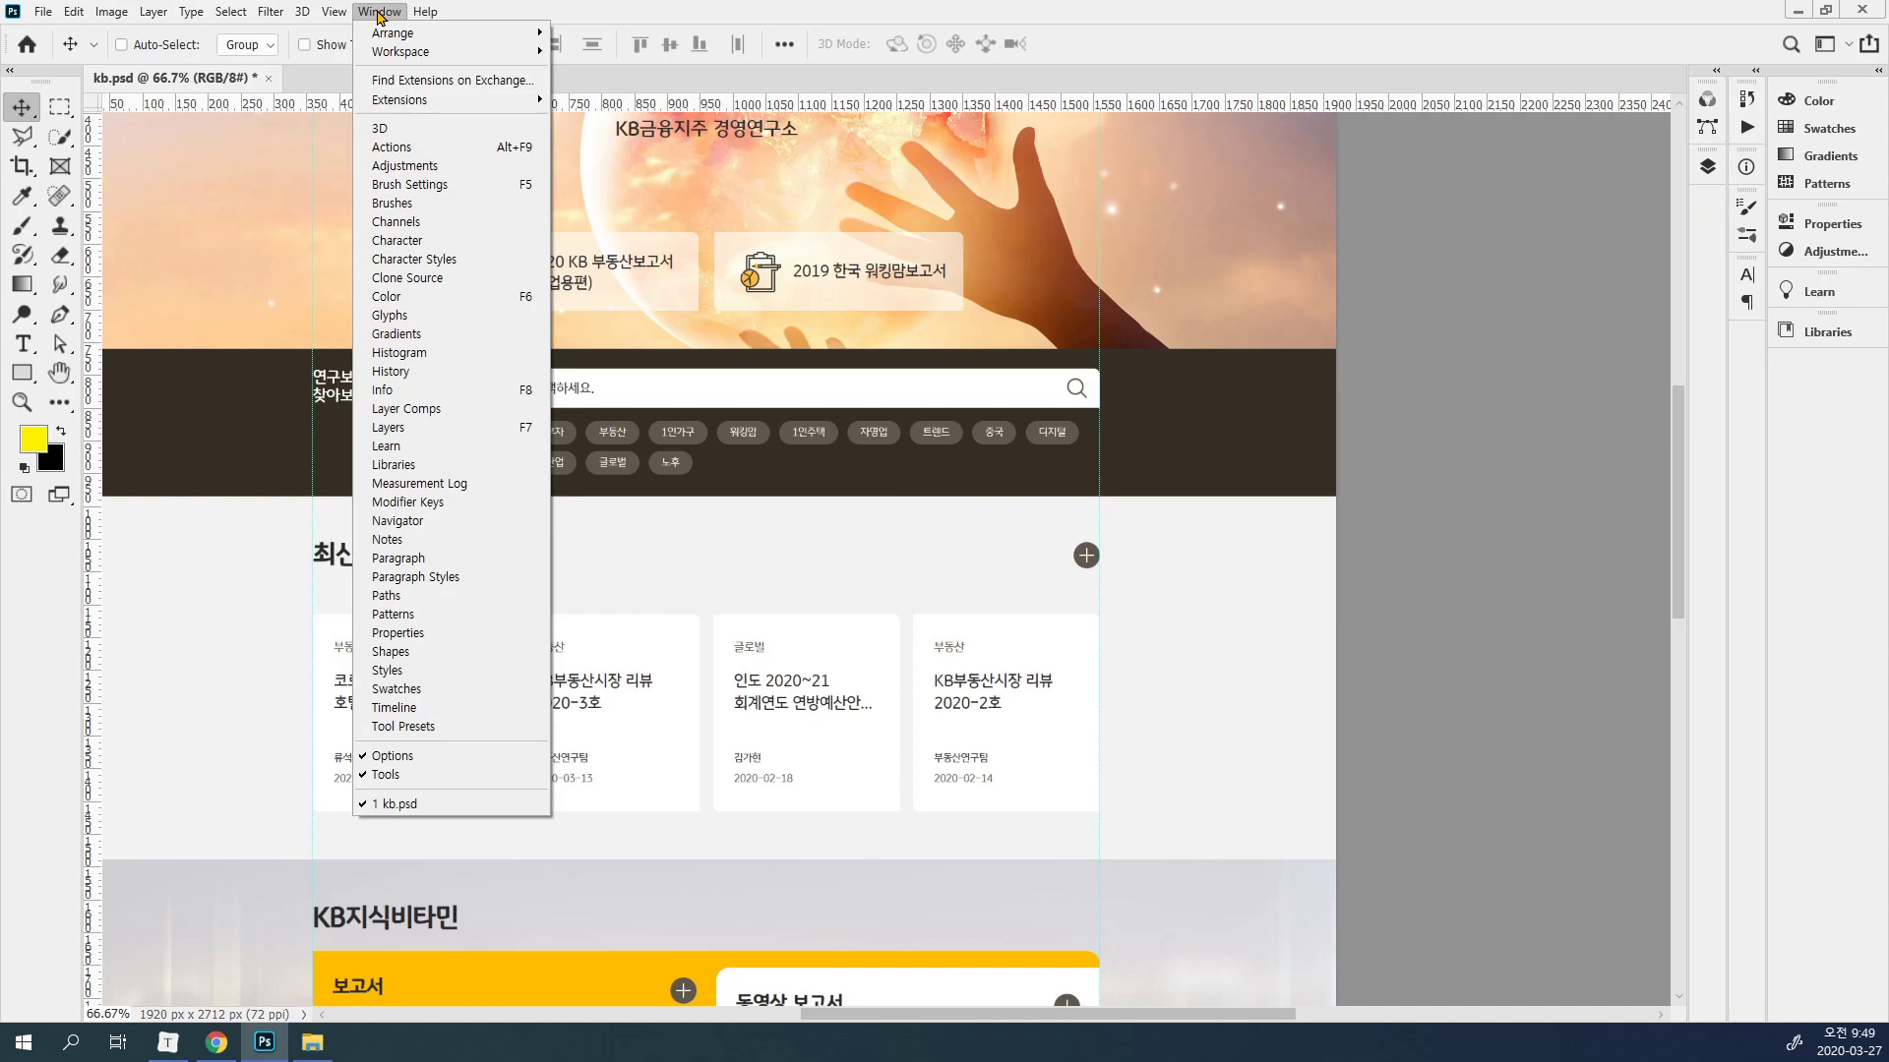
click(473, 394)
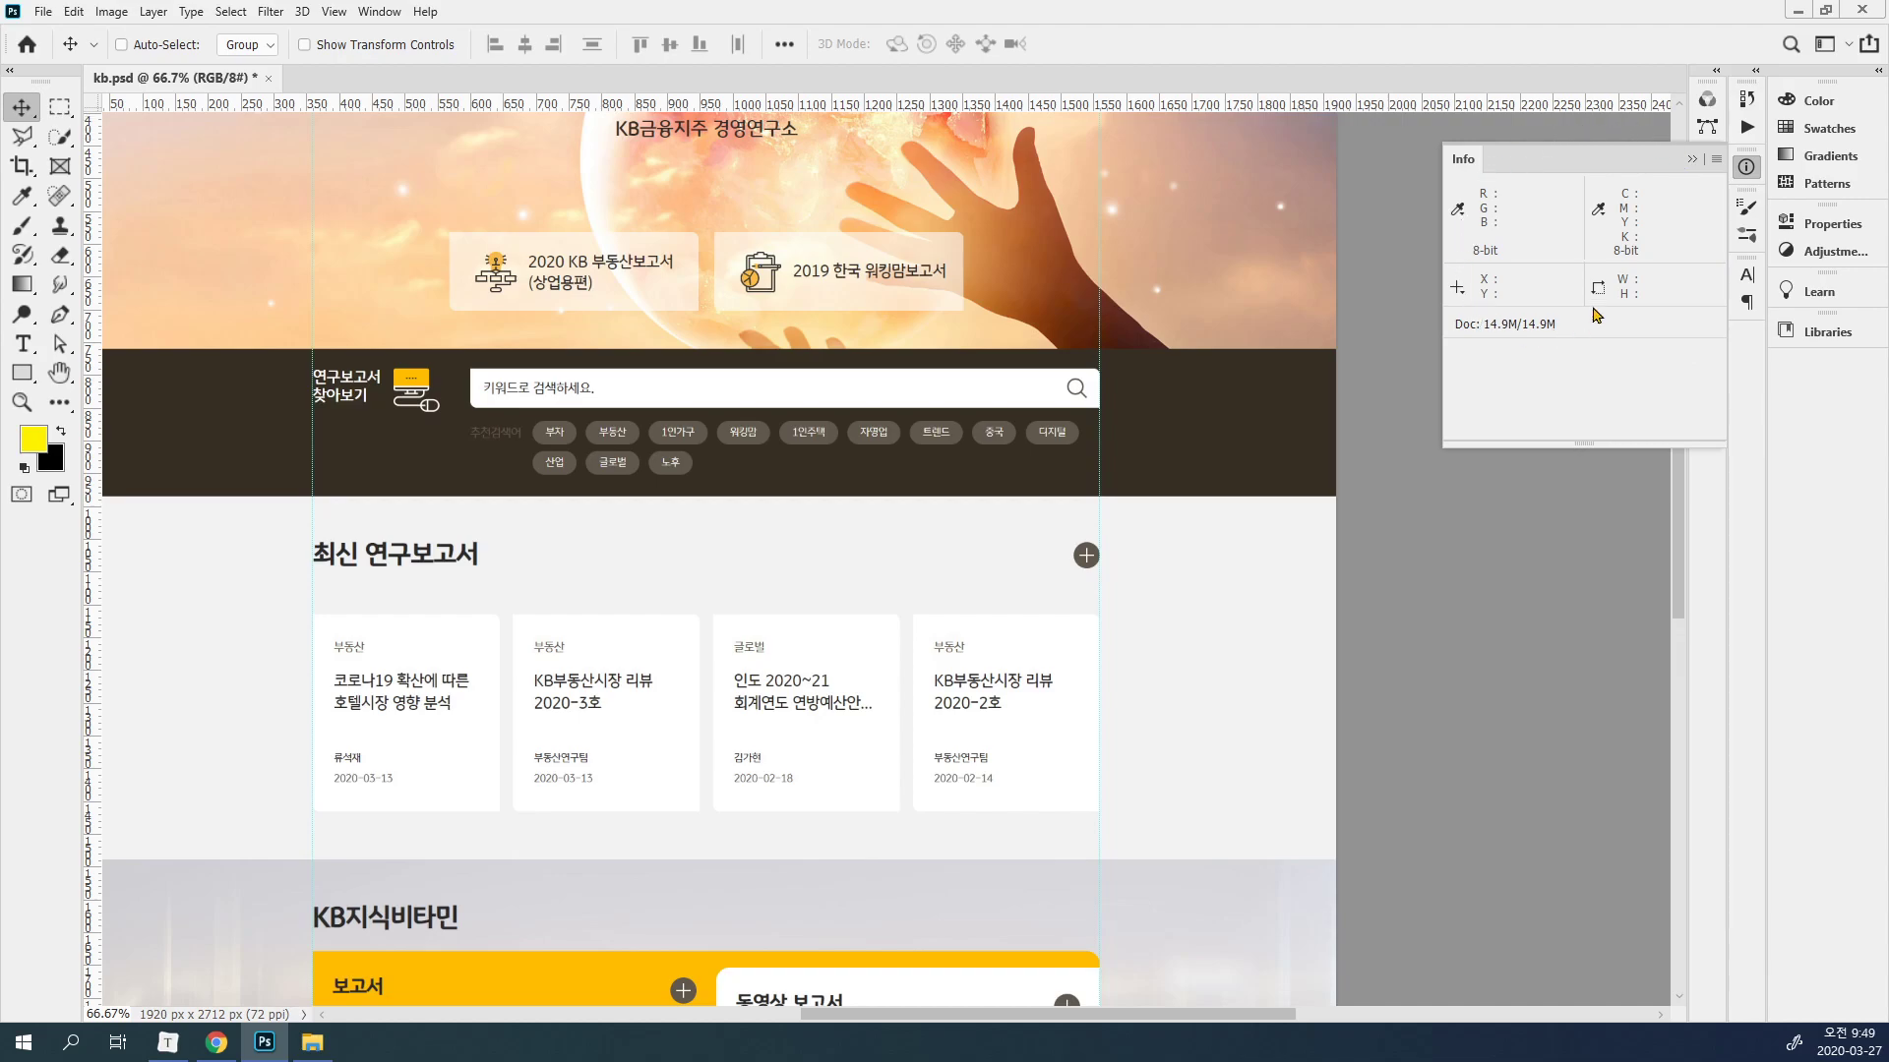
drag(1747, 169, 1144, 259)
click(1304, 233)
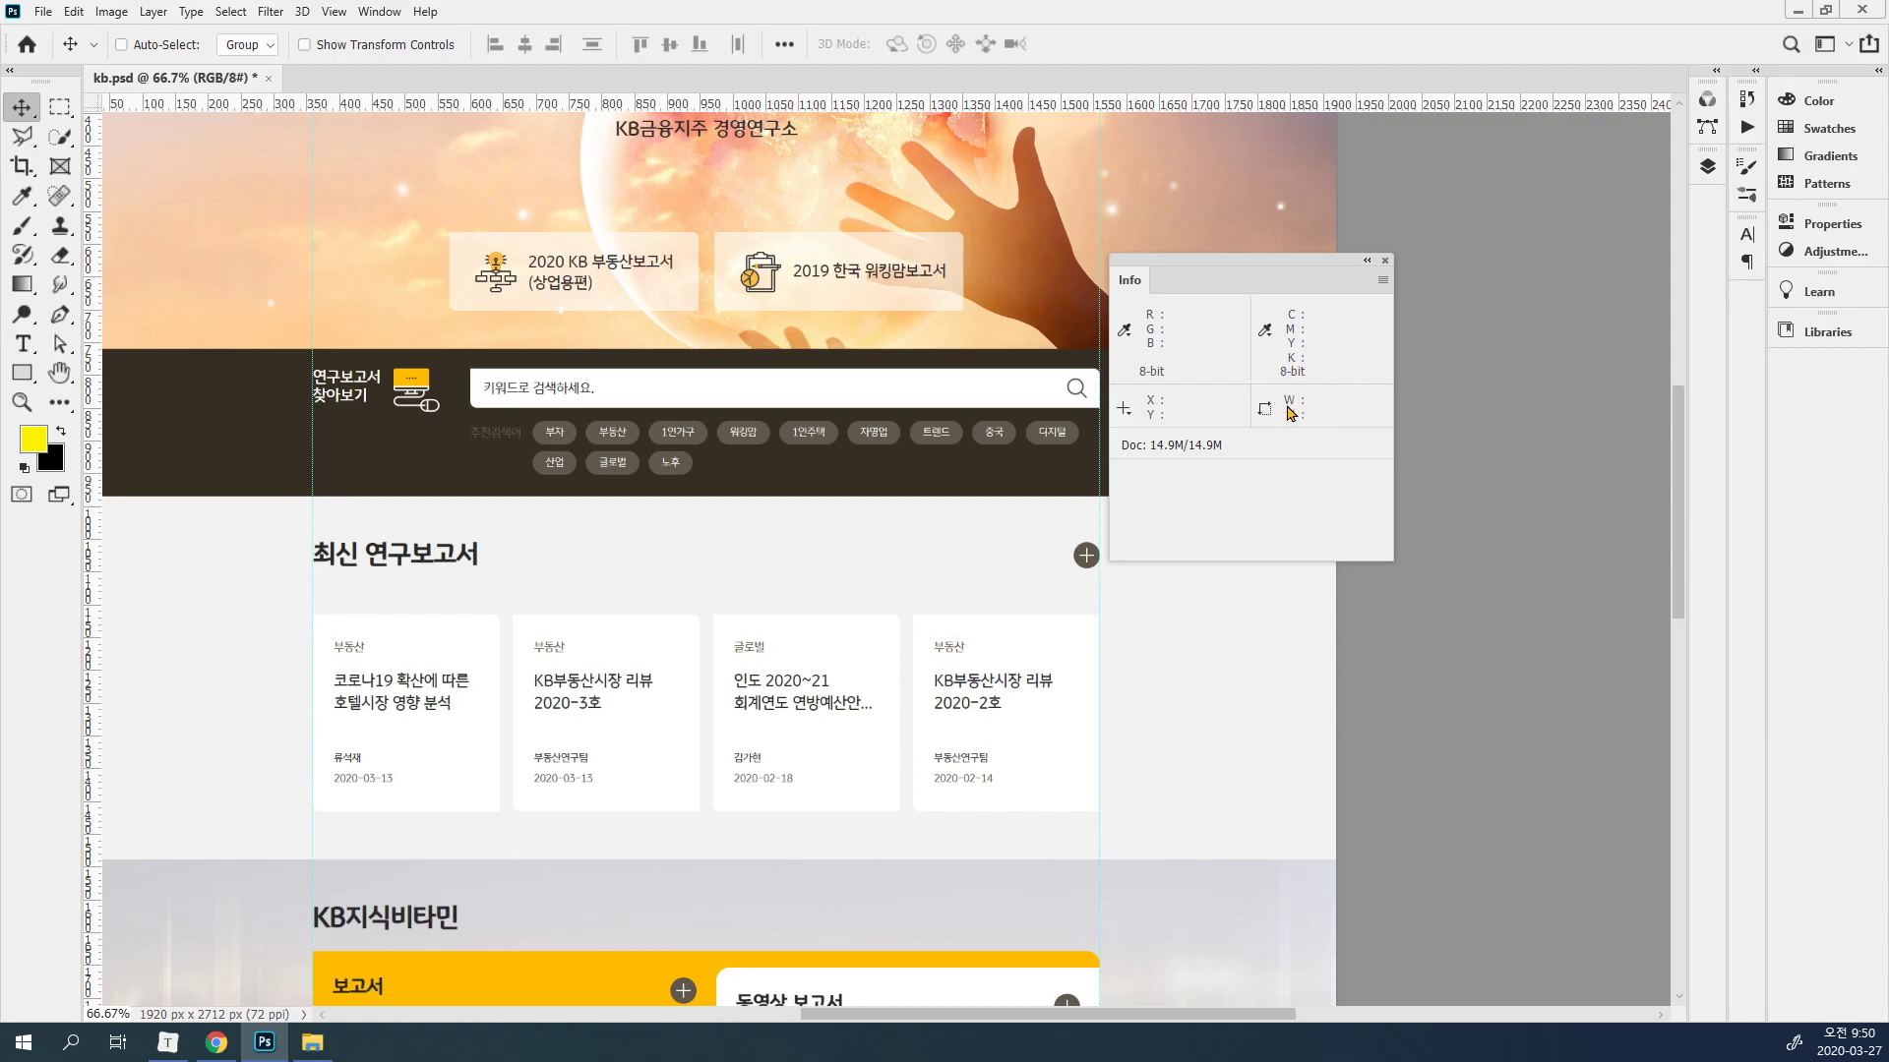
drag(1229, 276, 1266, 267)
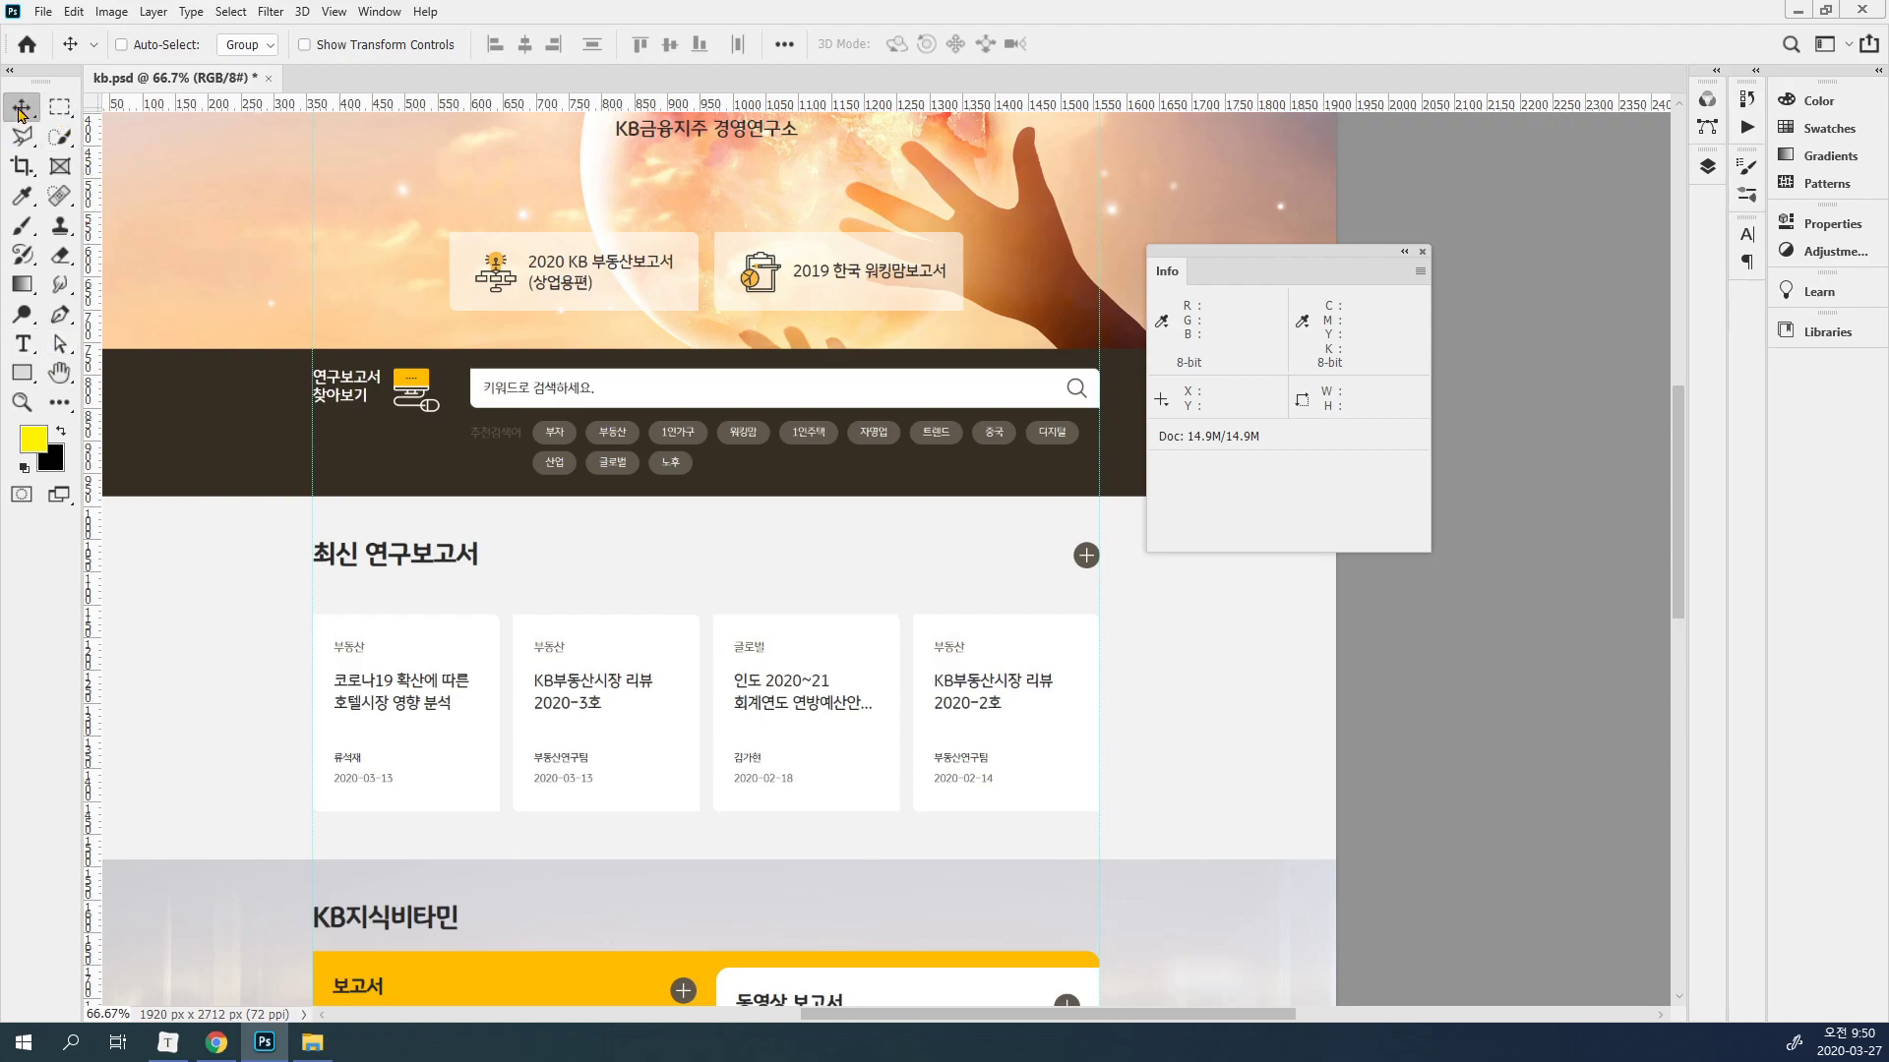
Activate the Rectangular Marquee Tool with a 0 px feather and the Normal style.
click(63, 112)
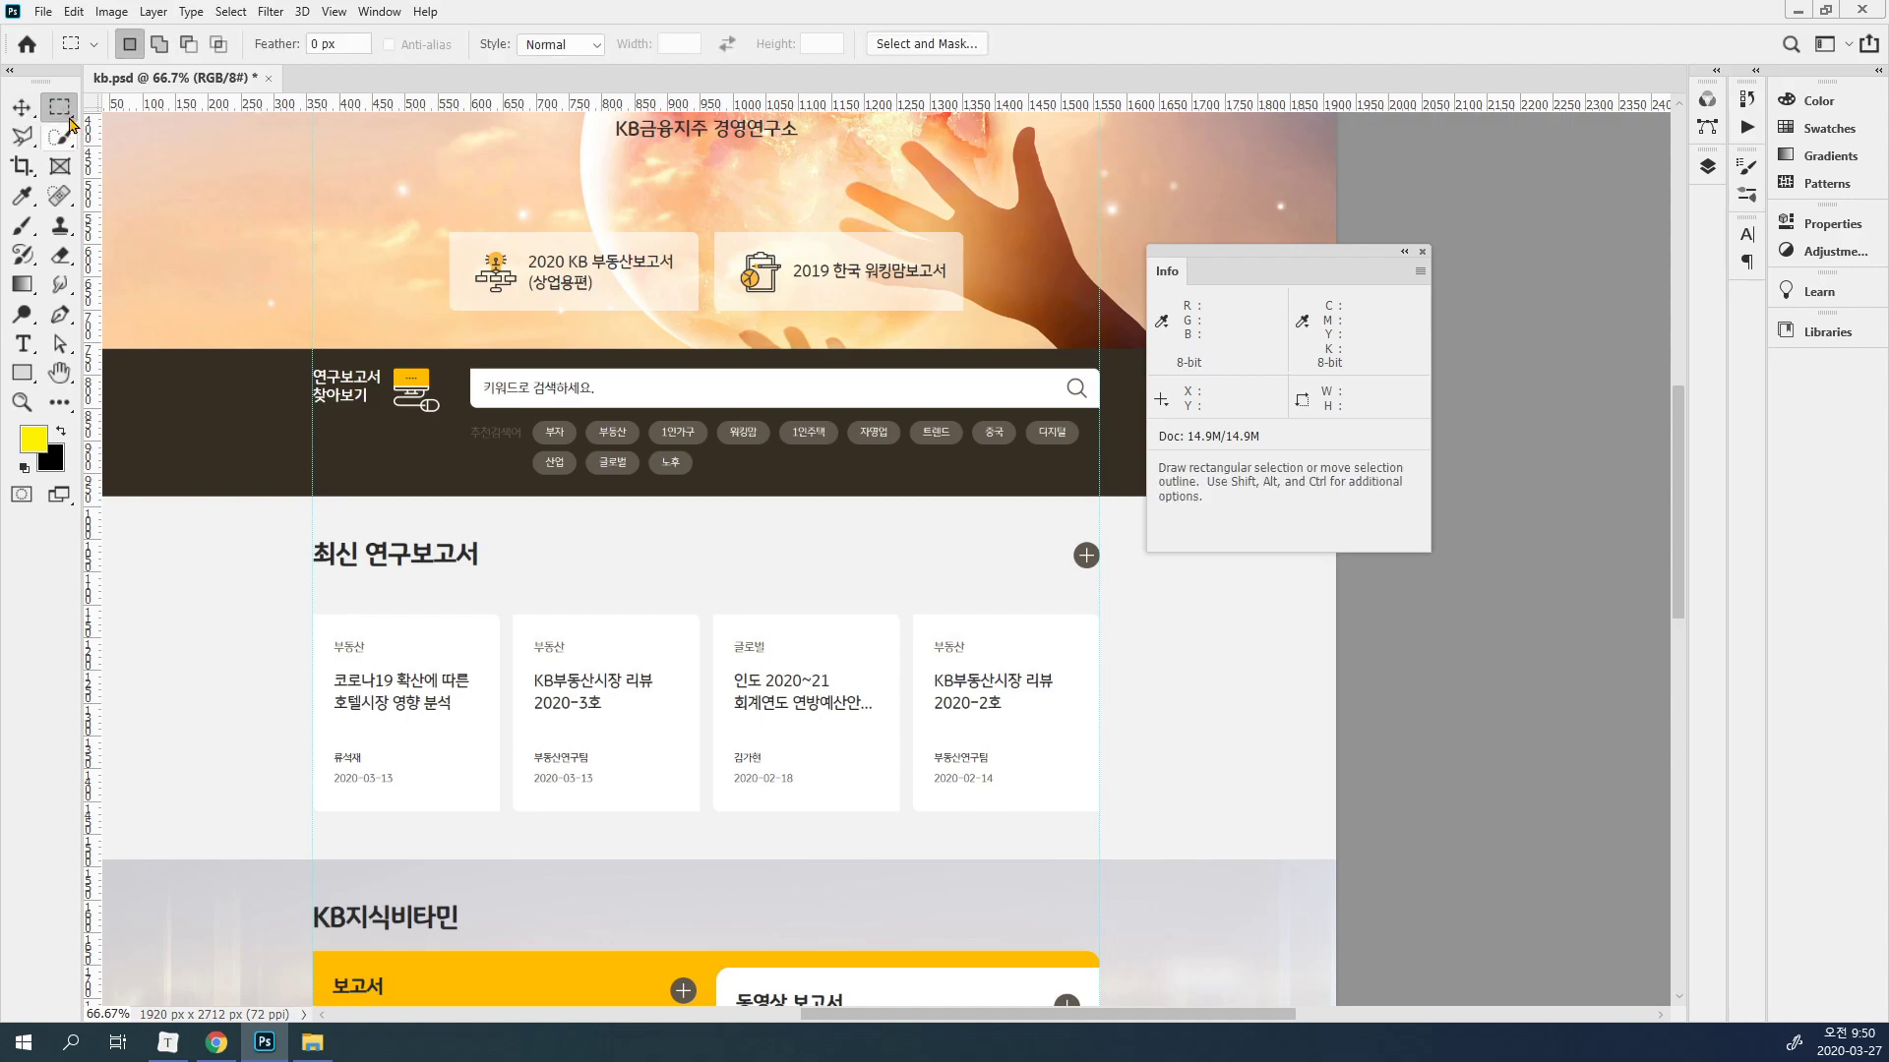
right_click(58, 112)
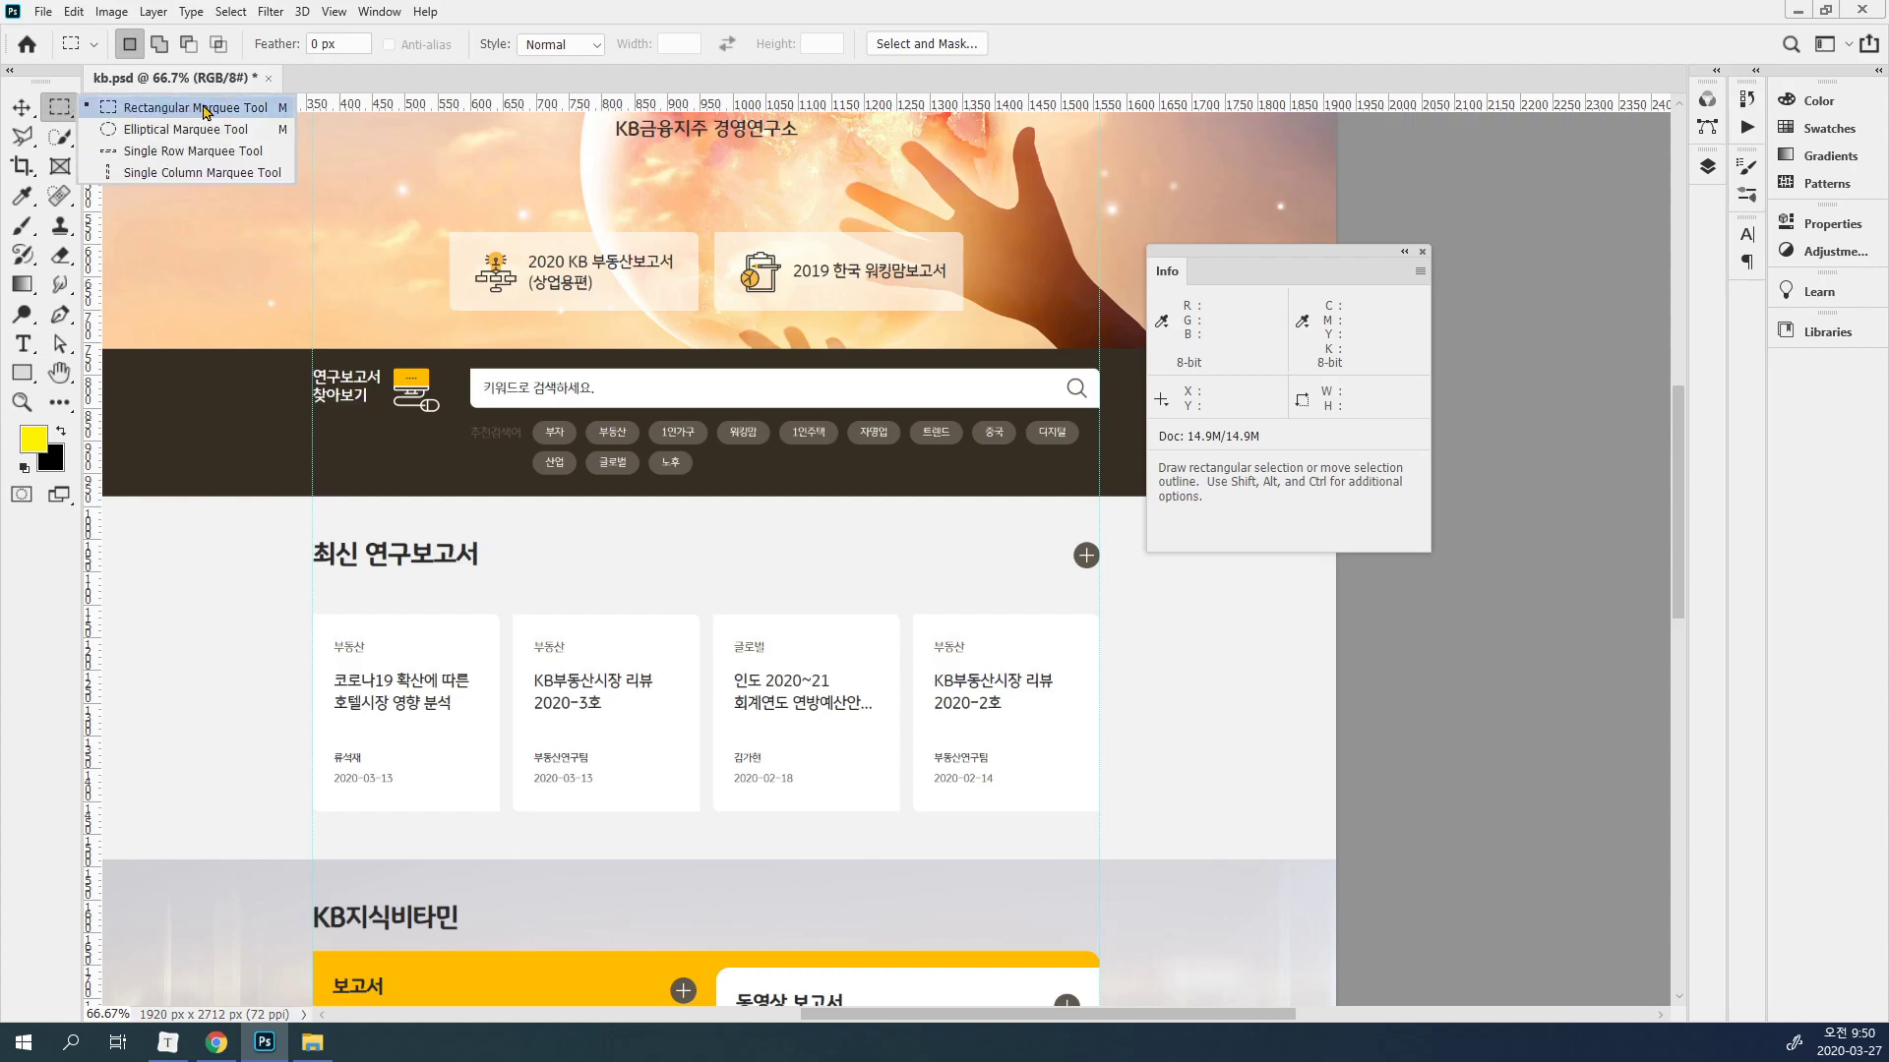
click(206, 111)
right_click(65, 109)
click(182, 115)
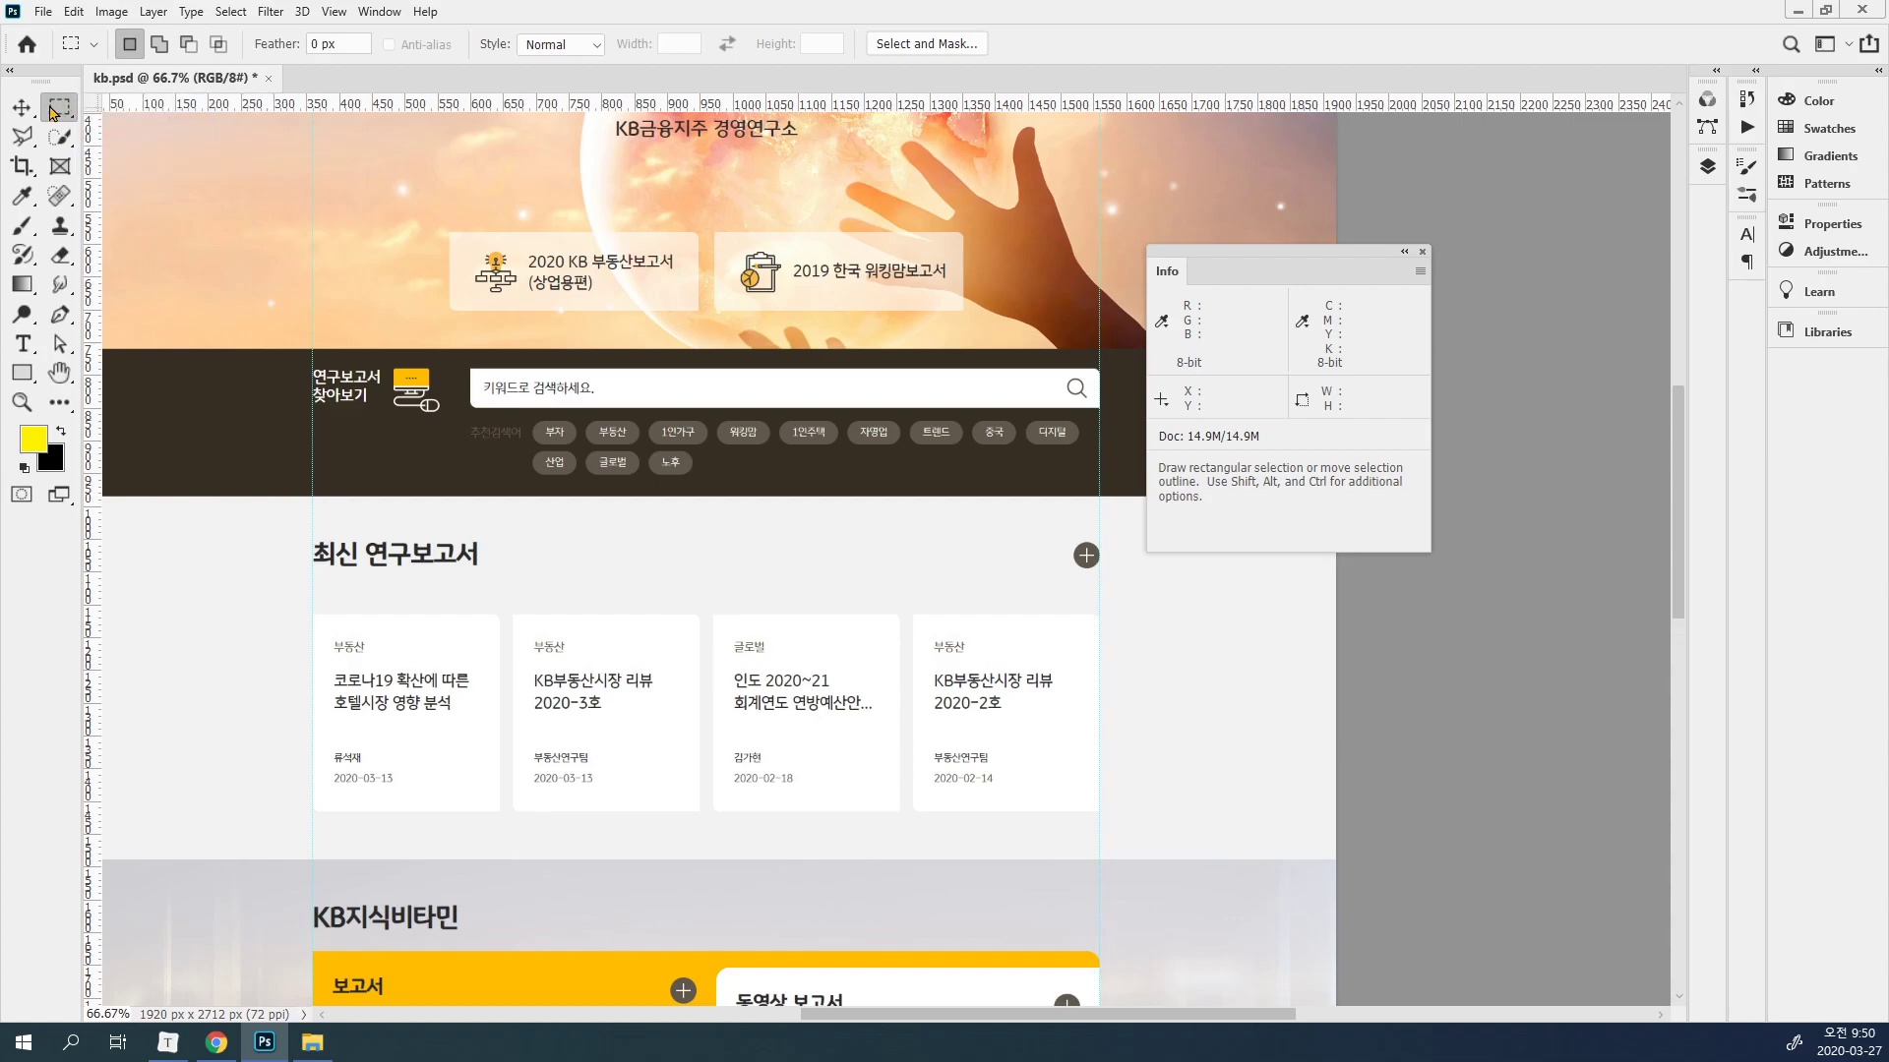
click(265, 47)
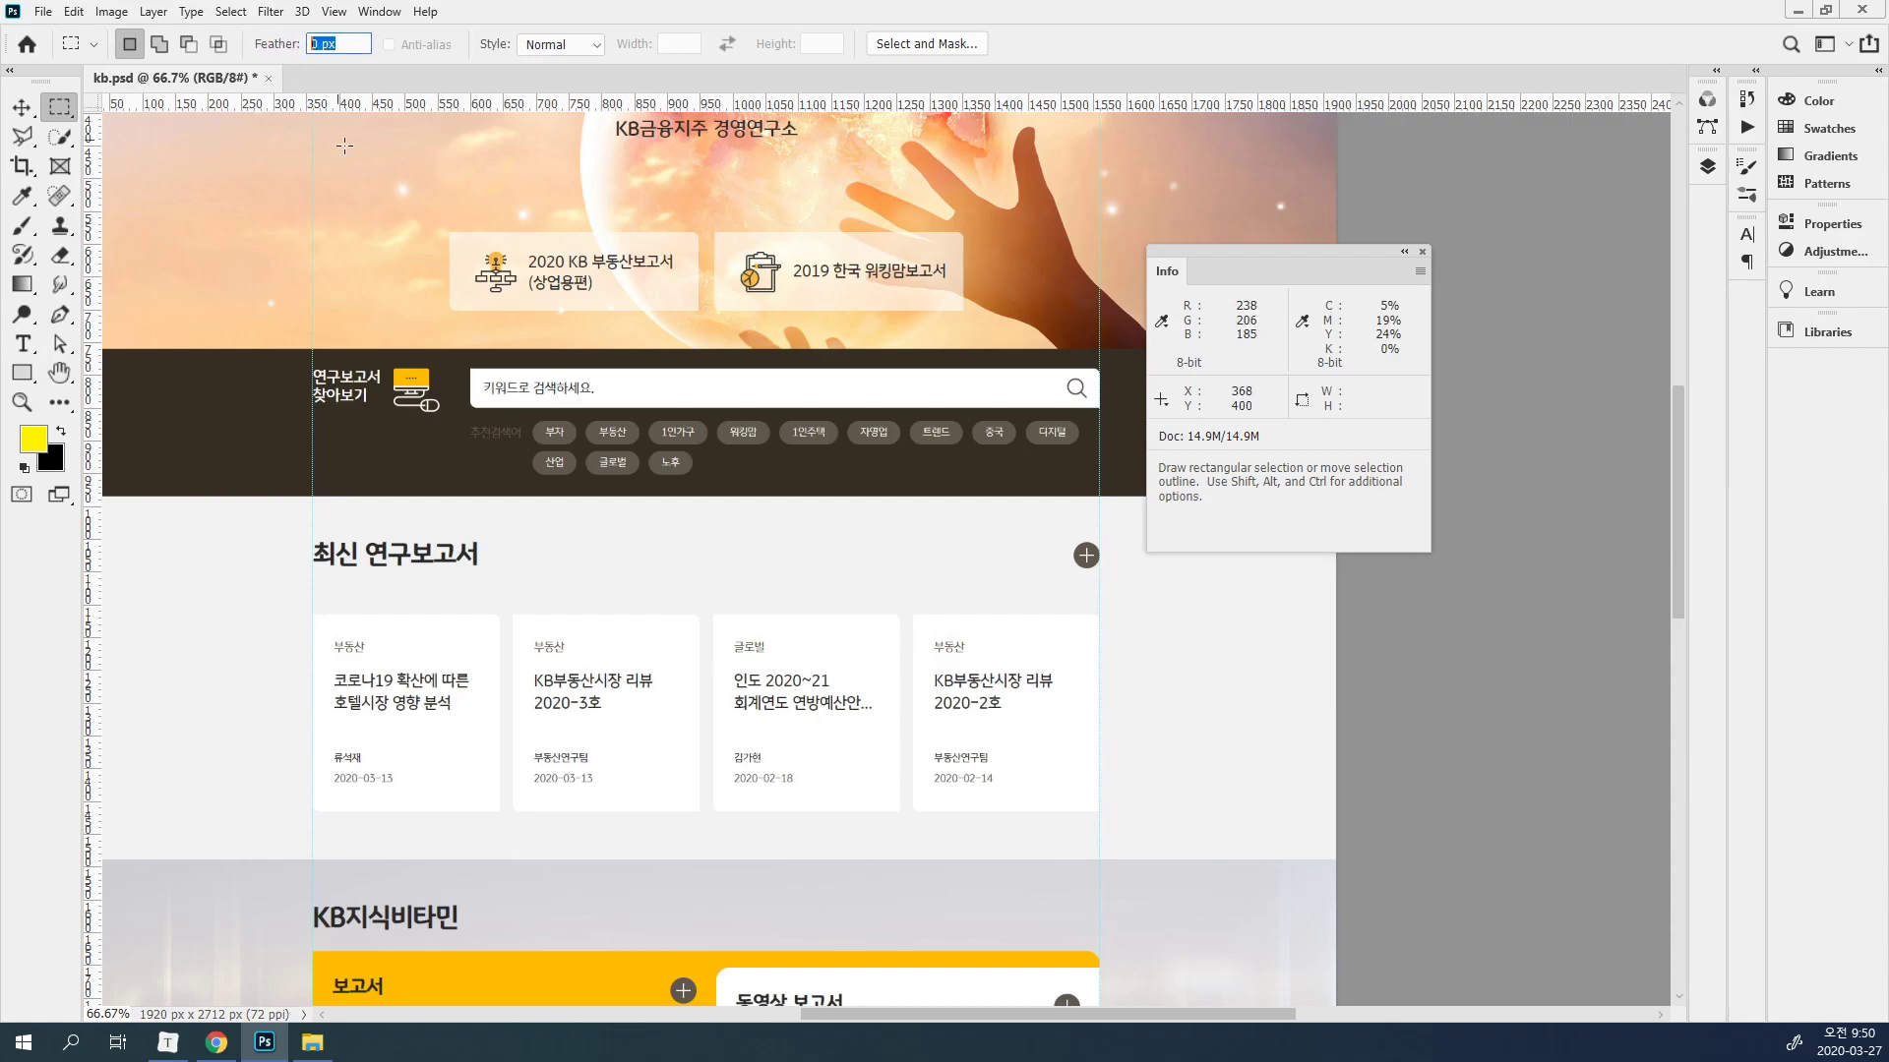
text(0)
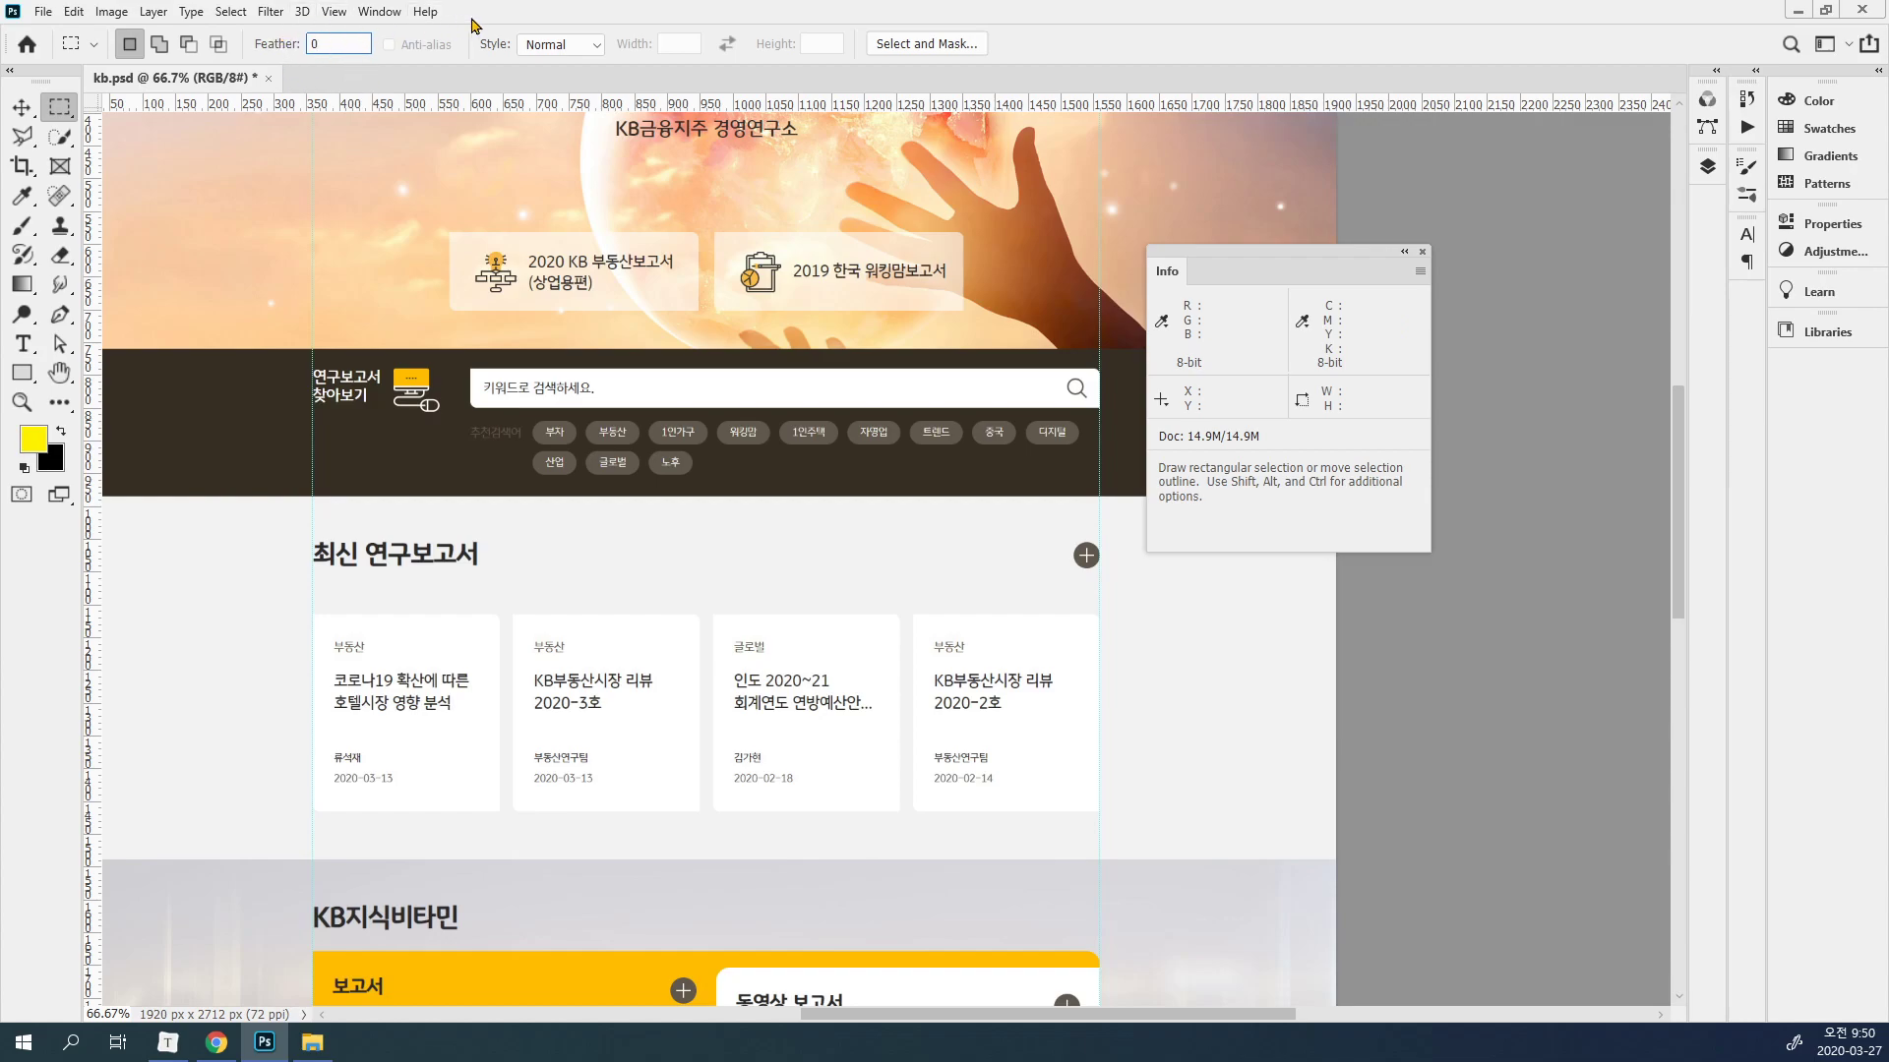
click(536, 45)
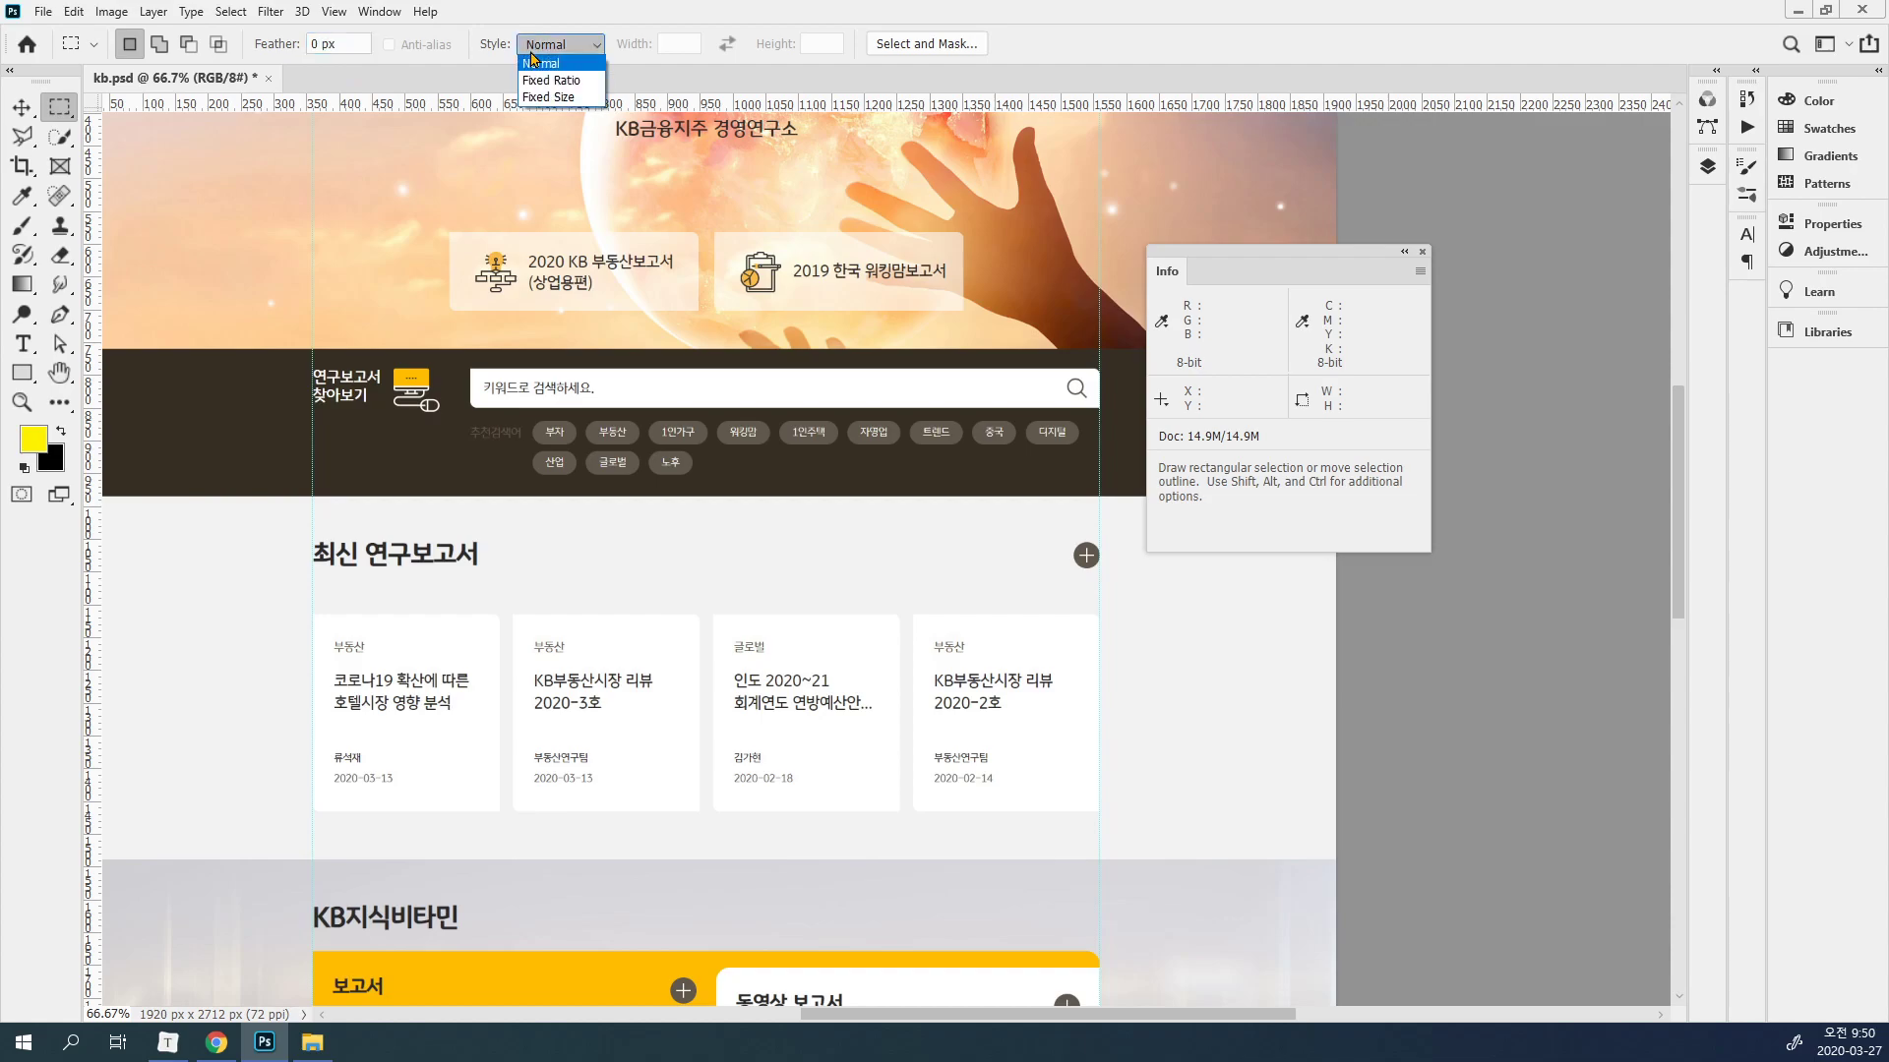
click(582, 64)
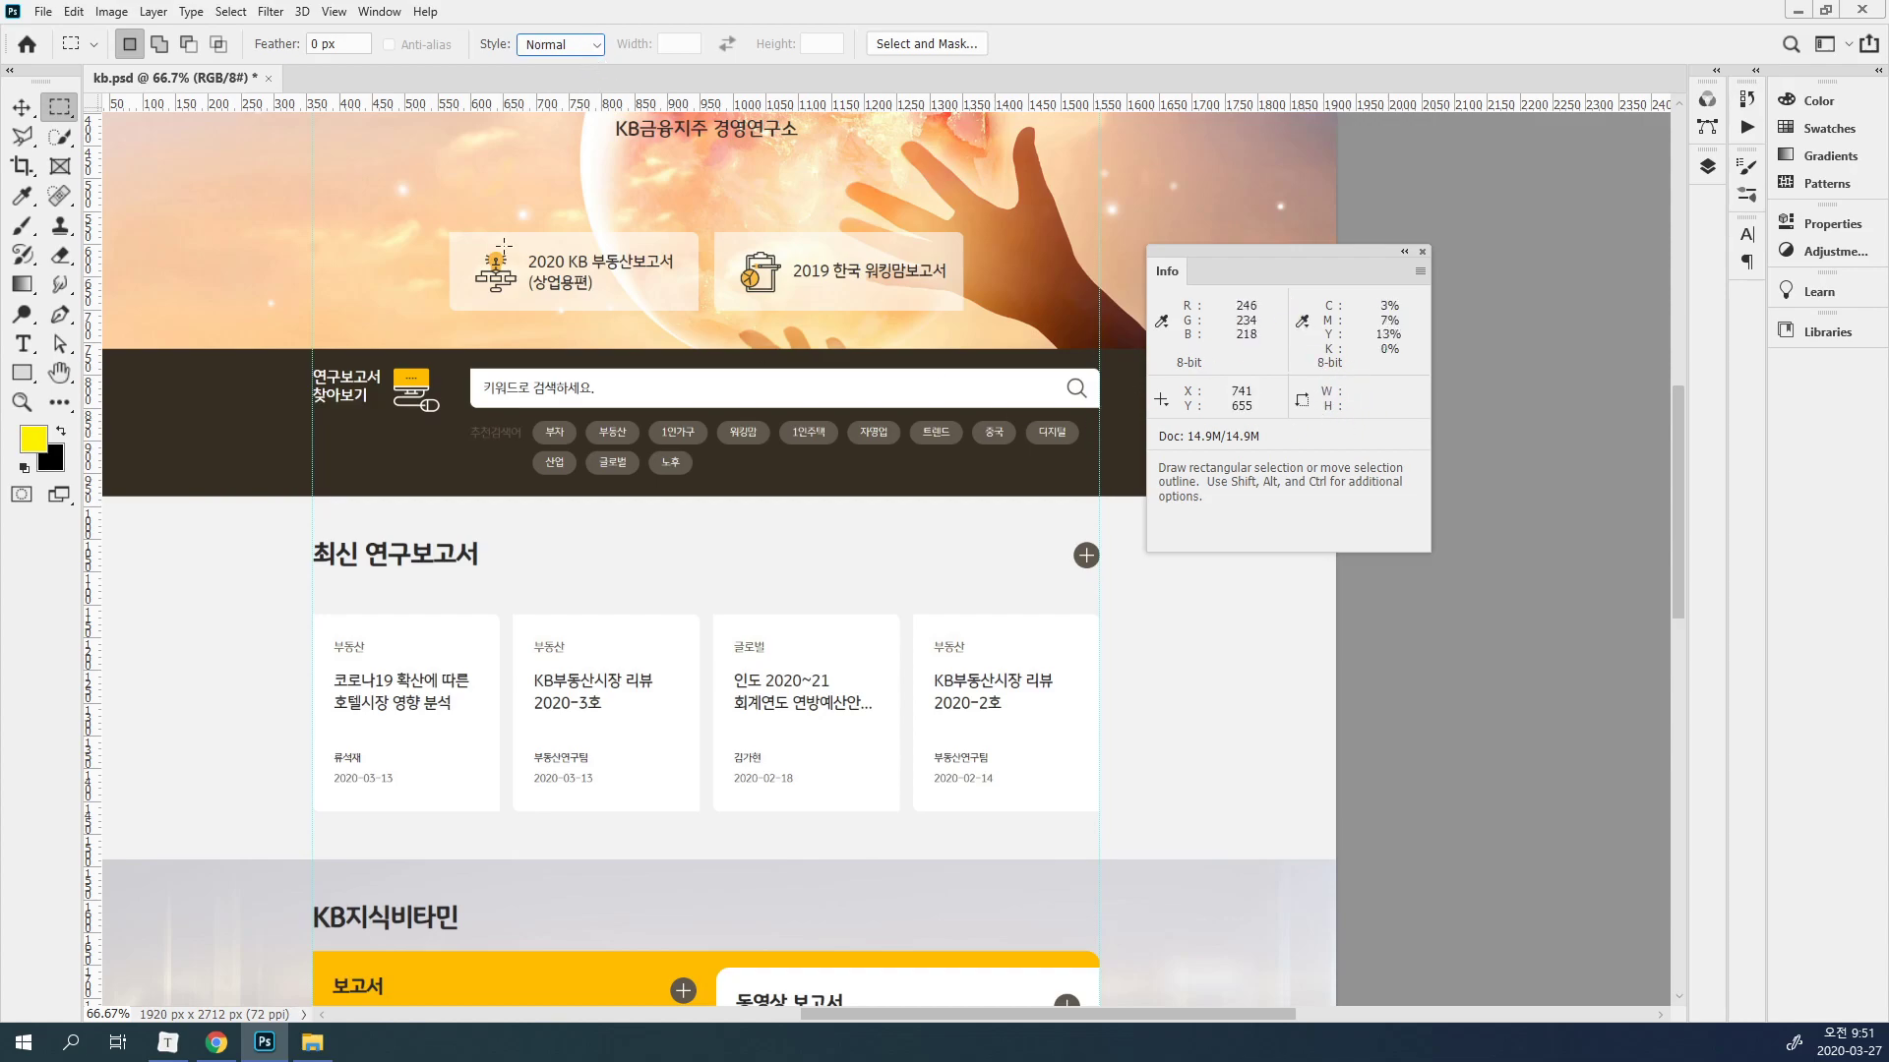
right_click(61, 110)
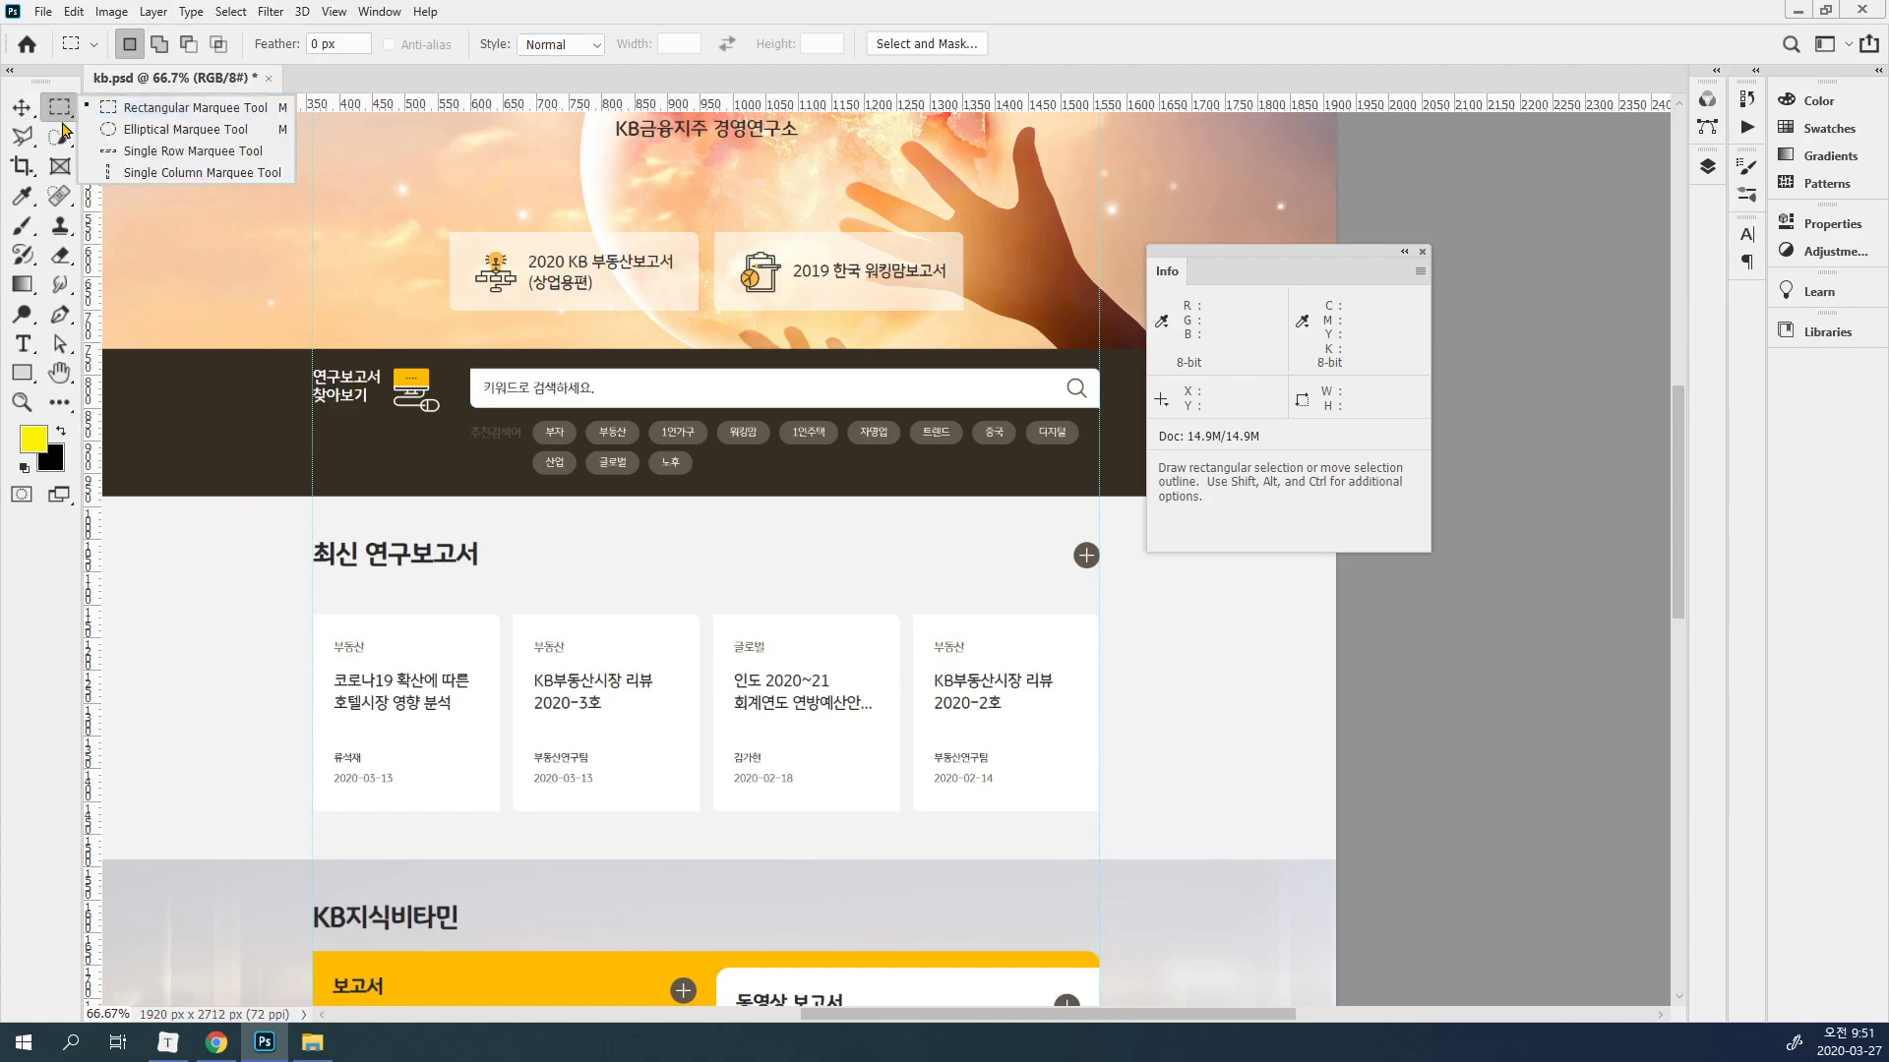
click(162, 110)
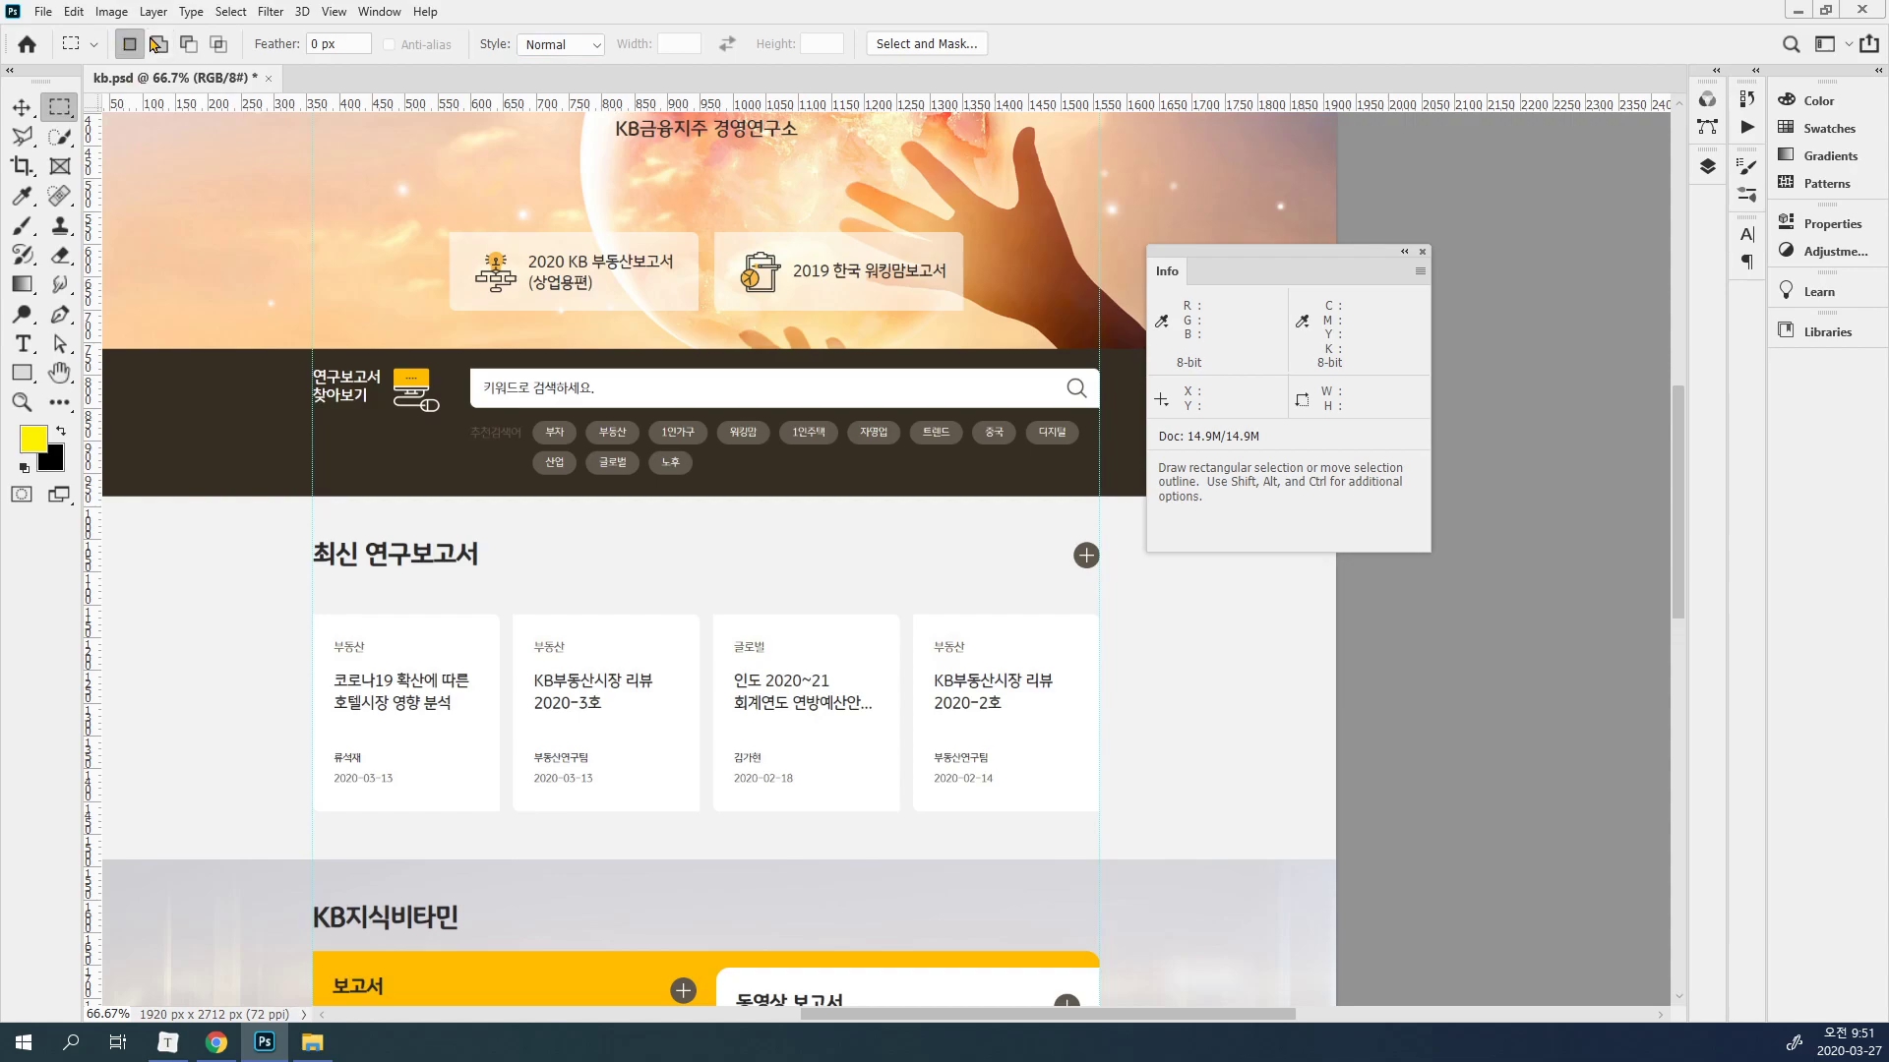
click(342, 44)
key(Return)
Check the Snap To options, measure the width between the two vertical guides with a rectangular selection, and deselect.
drag(1284, 257, 1387, 258)
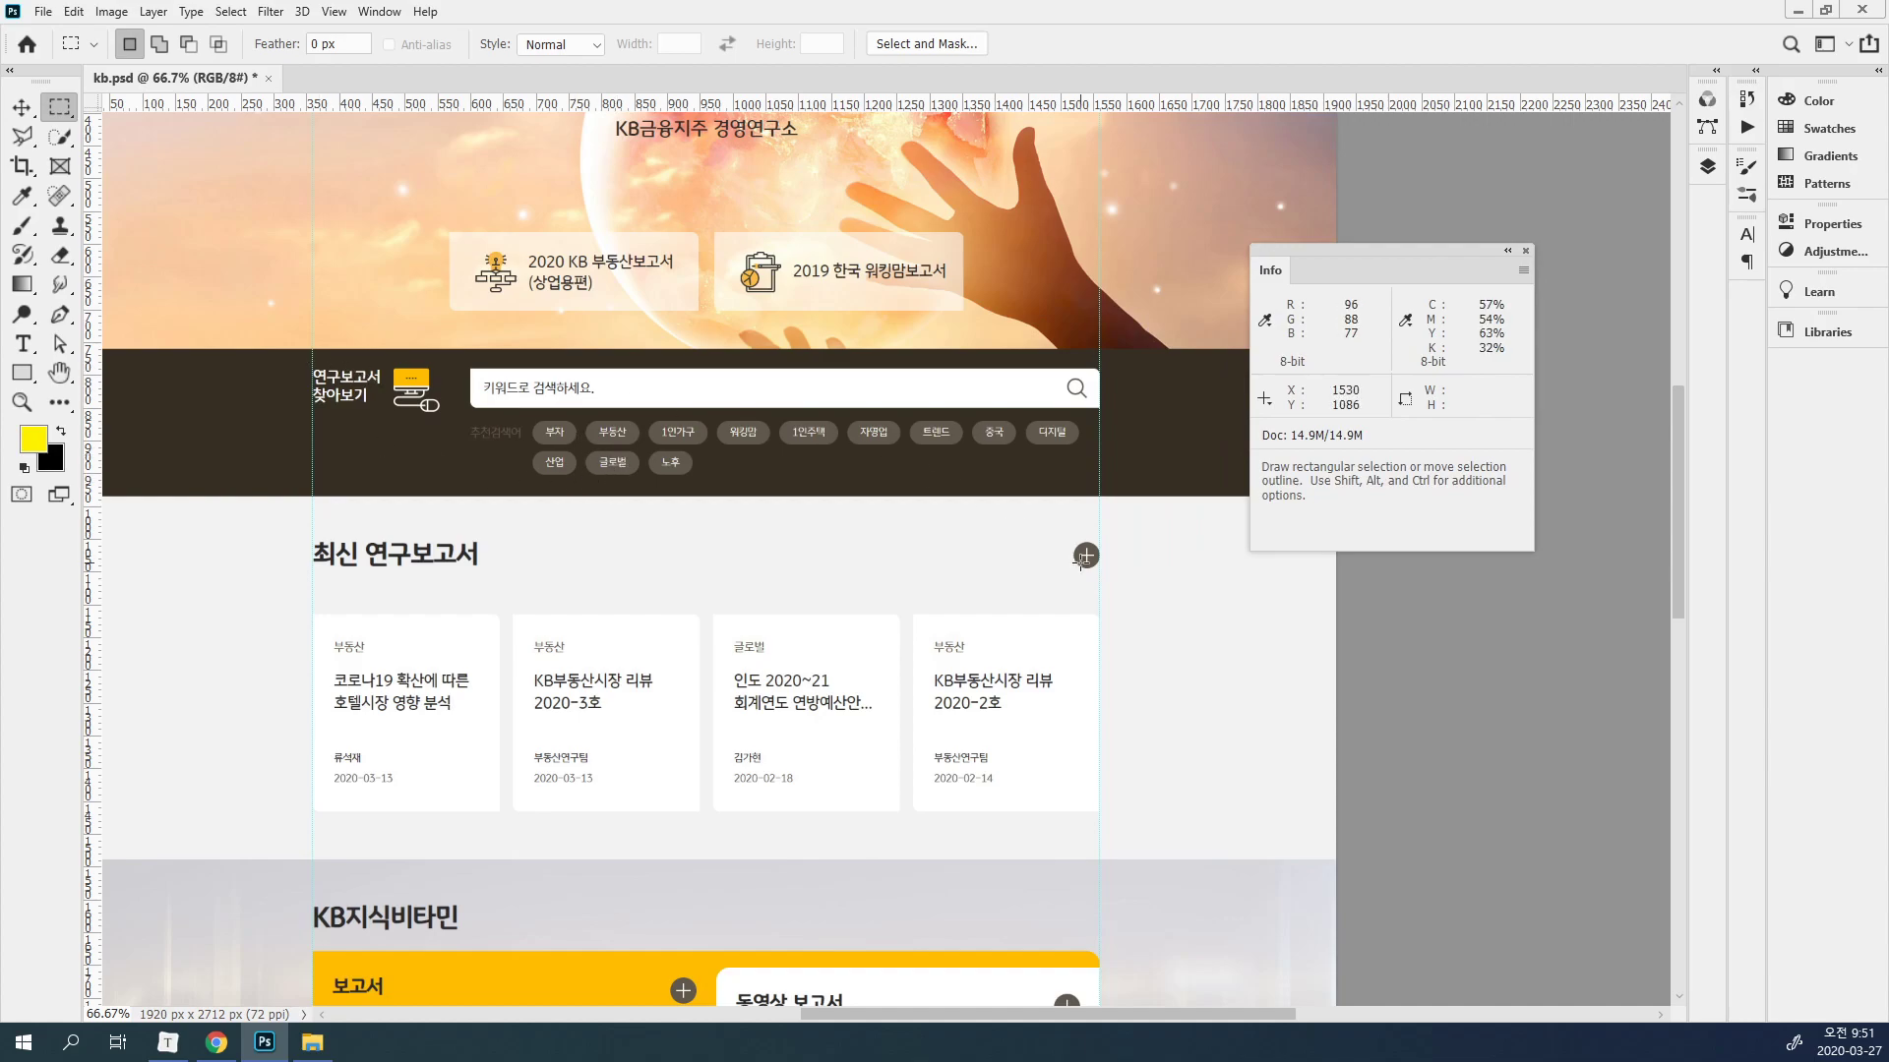
click(333, 12)
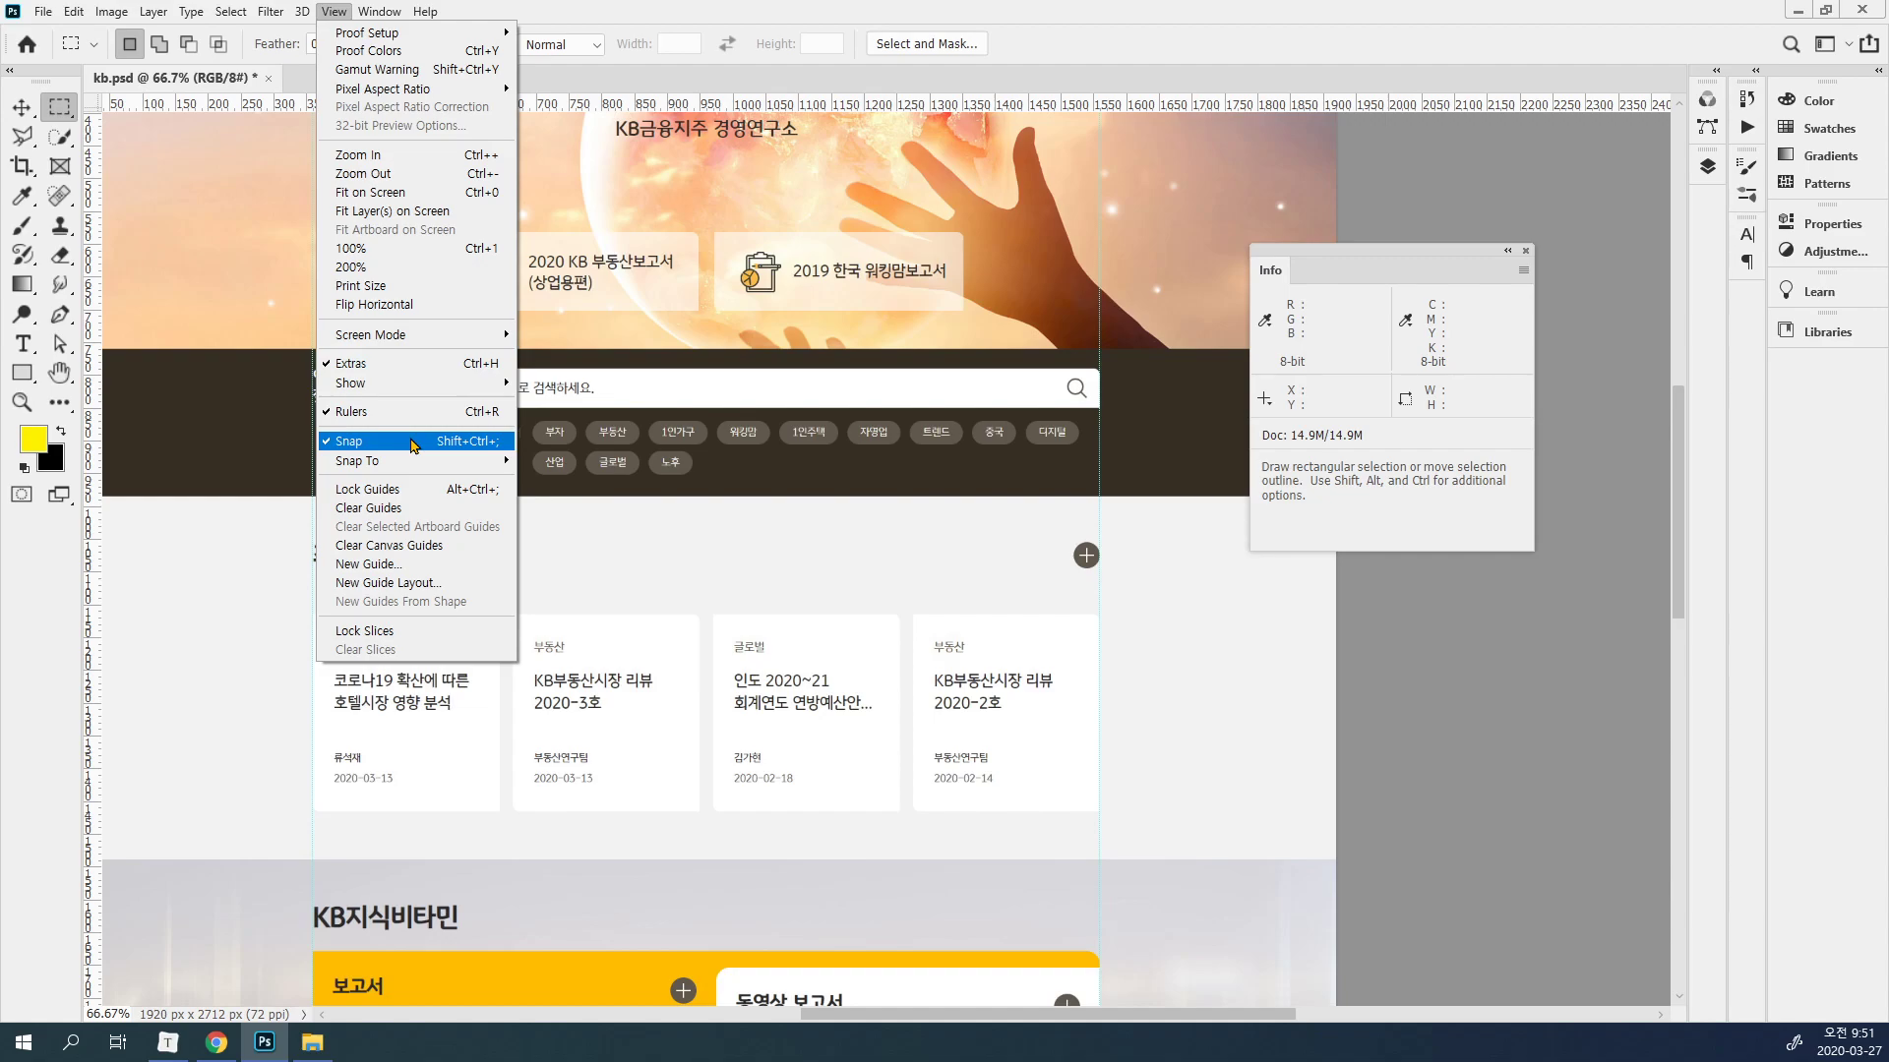
mouse_move(414, 471)
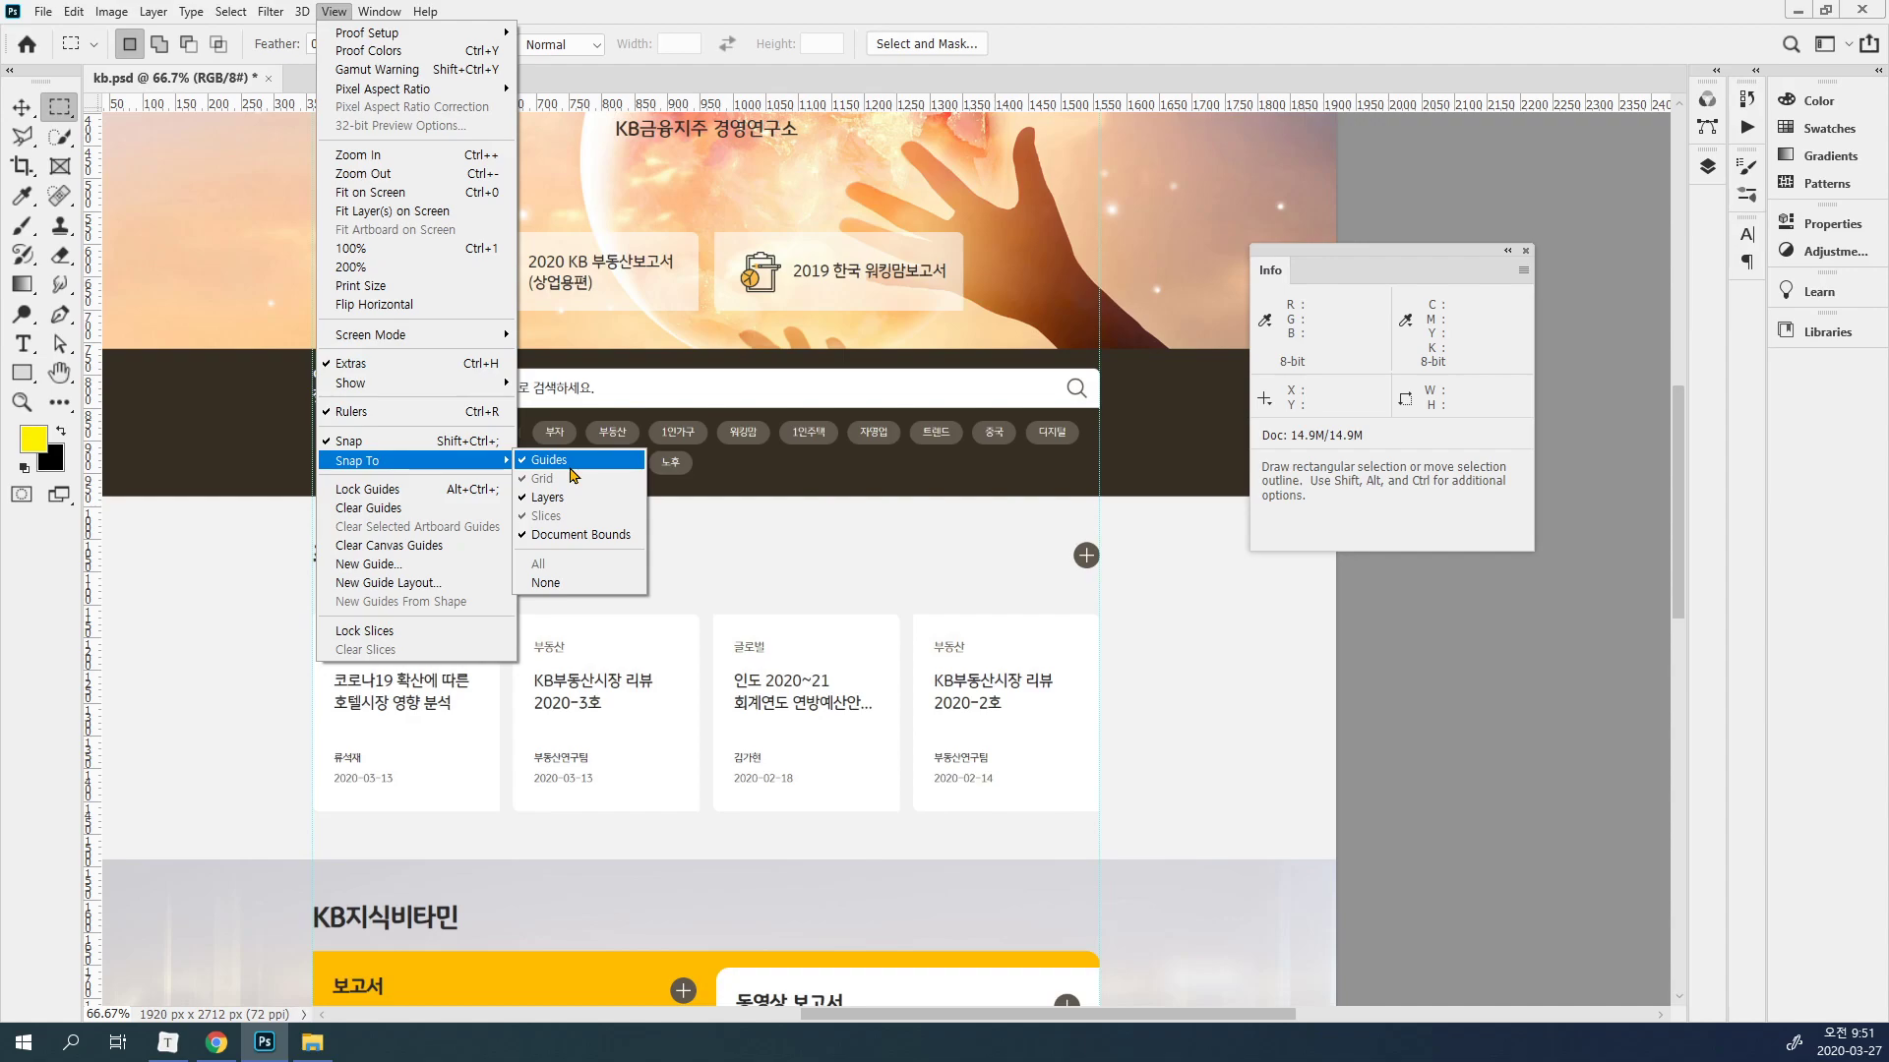
click(821, 9)
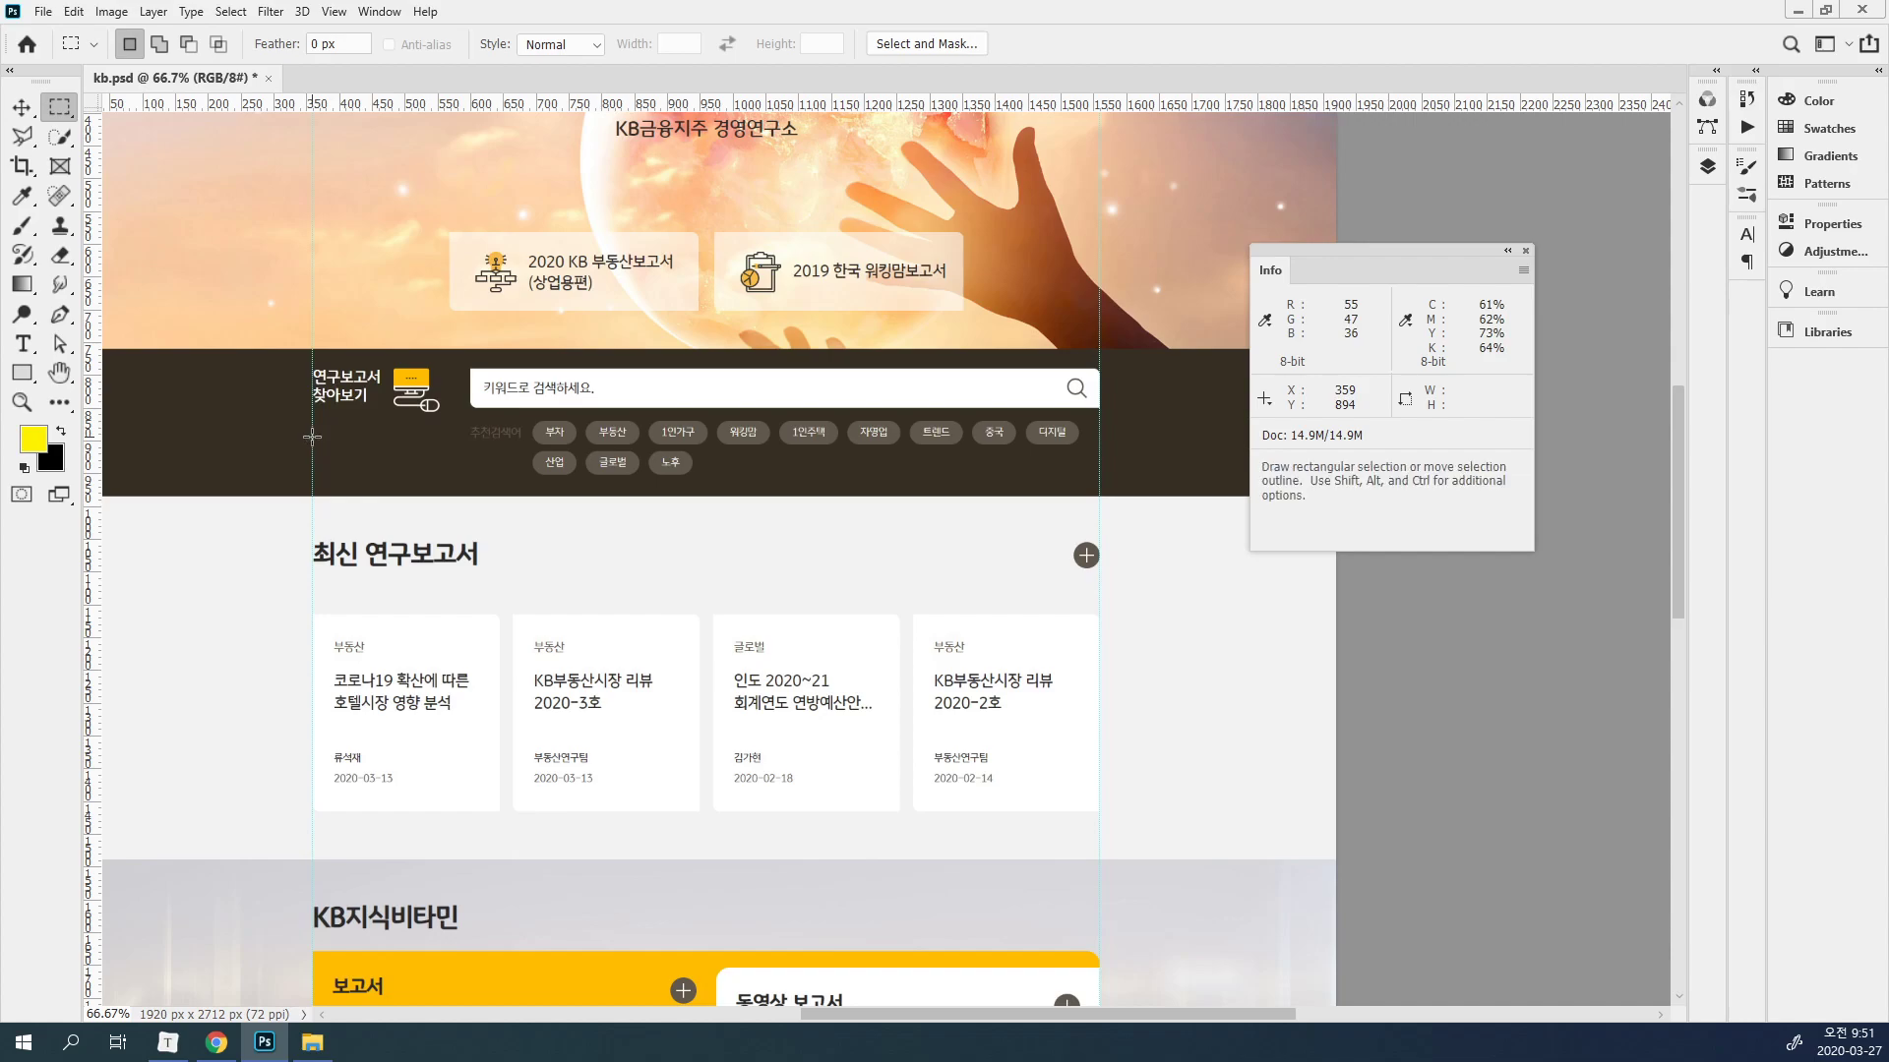
drag(312, 436, 1100, 571)
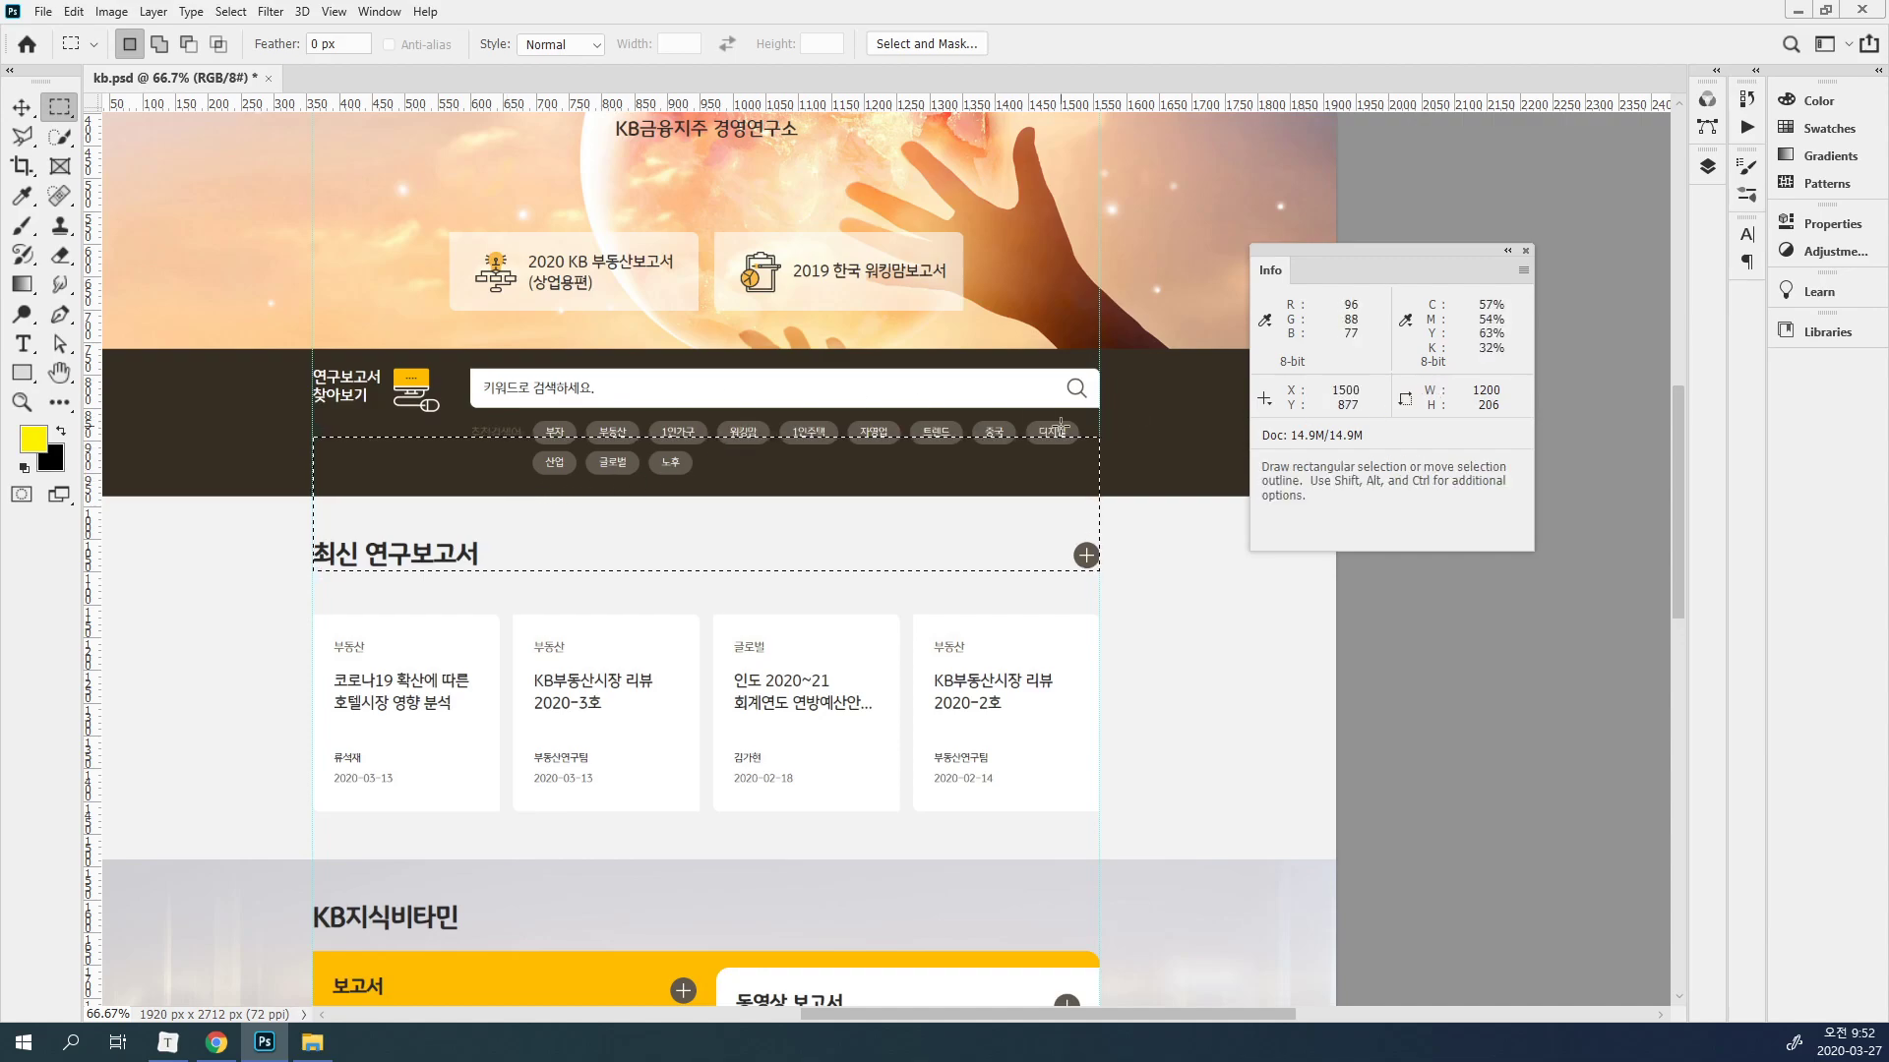
key(ctrl+d)
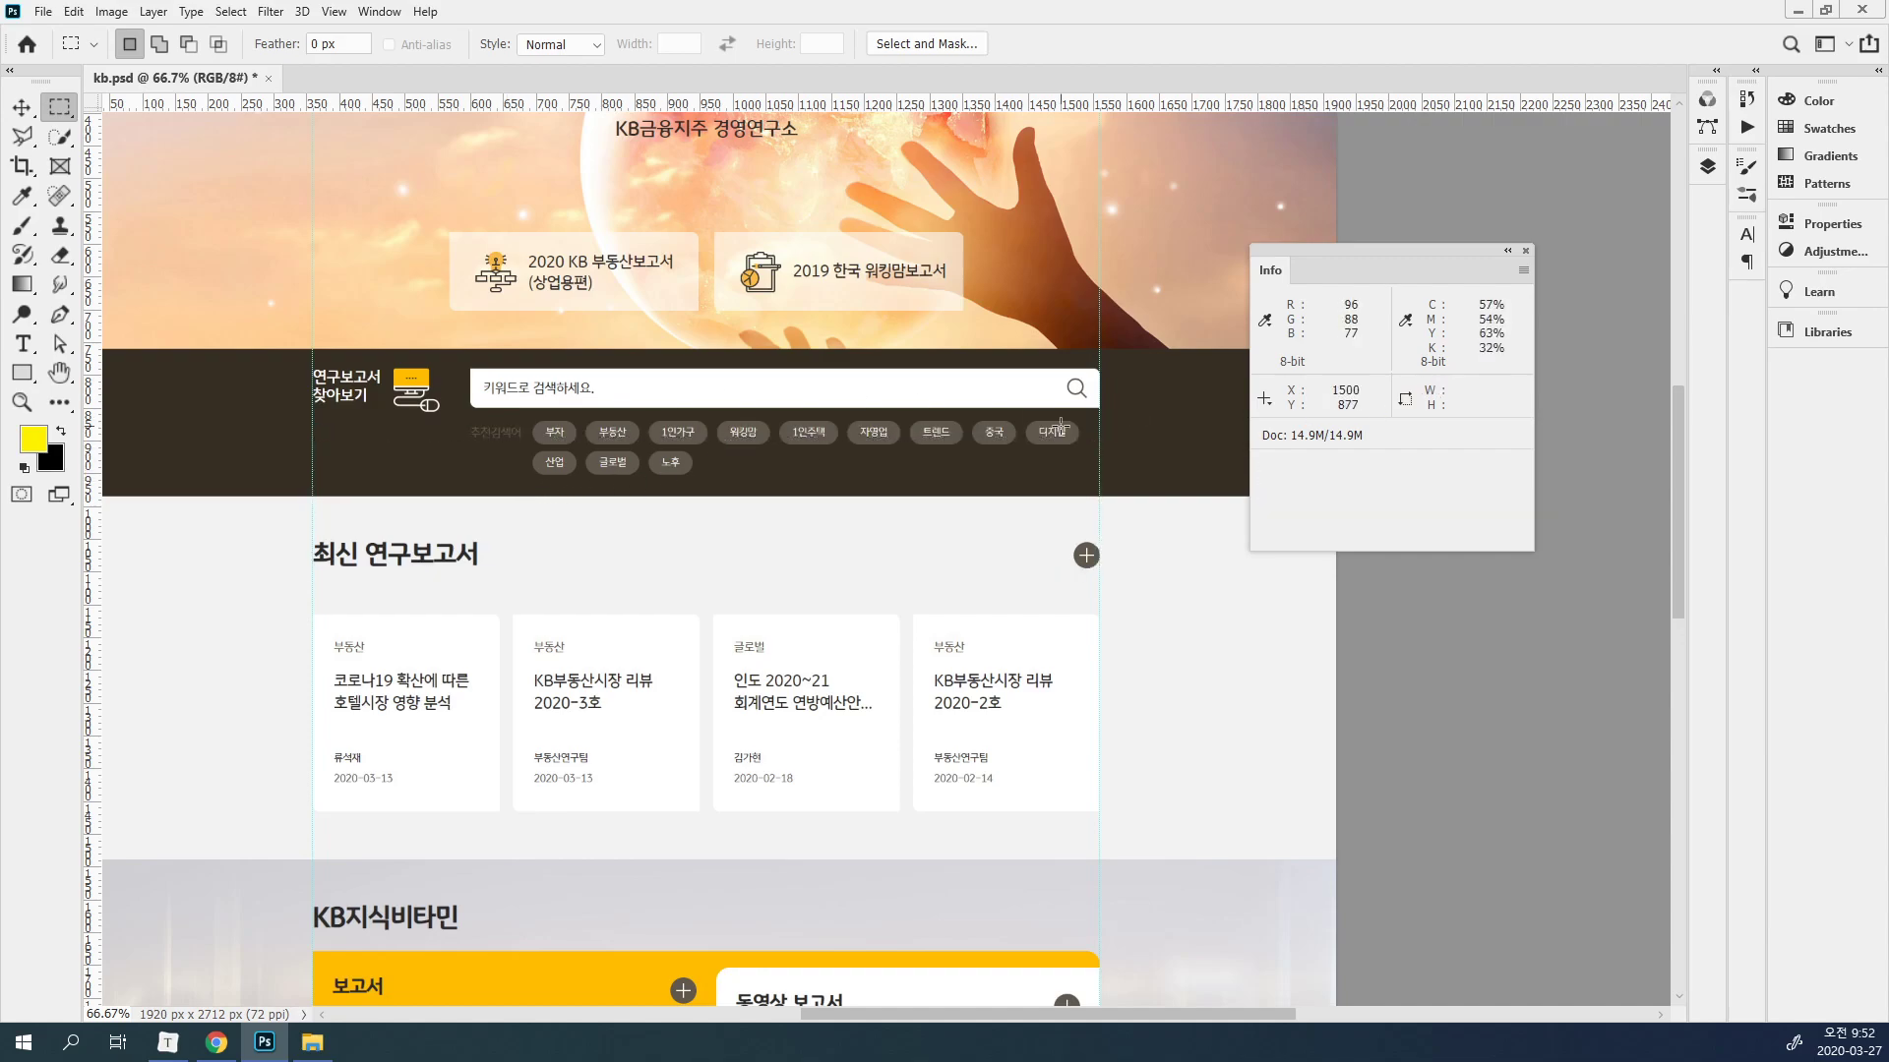
Move the Info panel clear of the page content and place a horizontal guide on the header's bottom edge using the Move tool.
scroll(831, 425, up, 5)
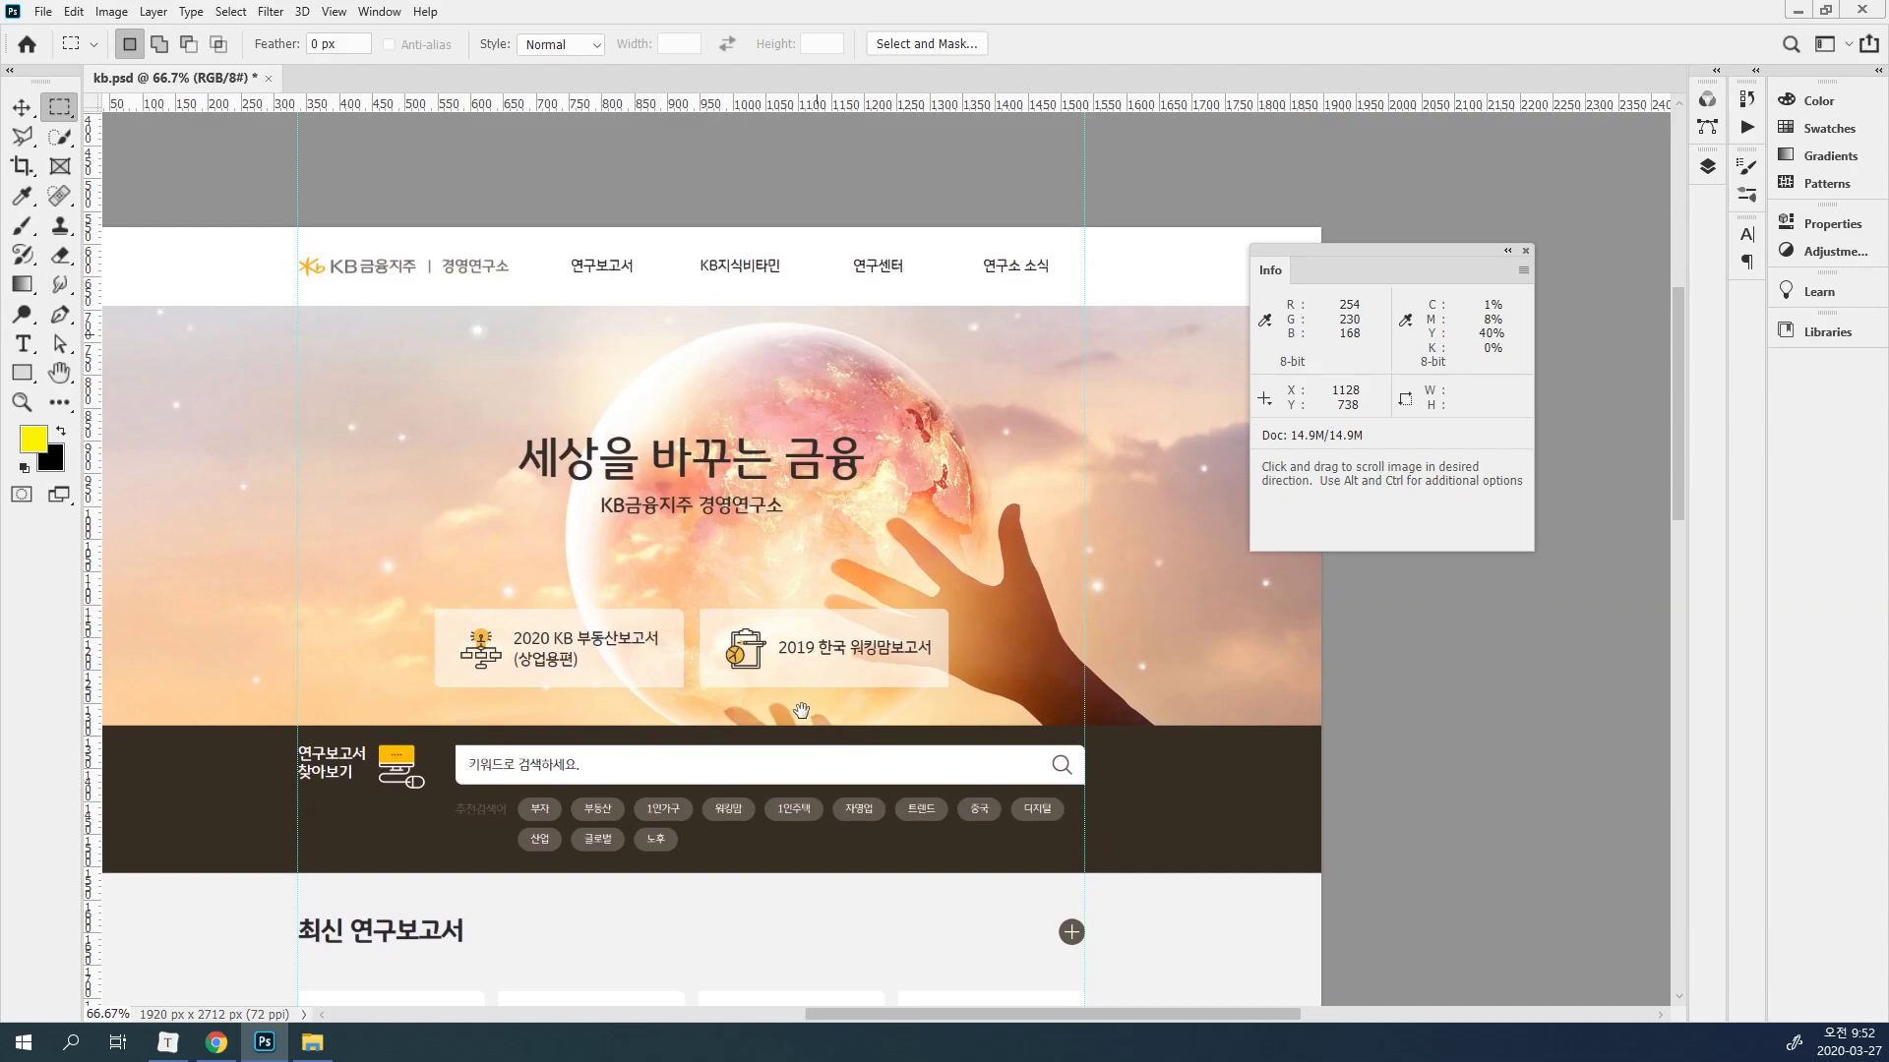
drag(1302, 266, 1445, 495)
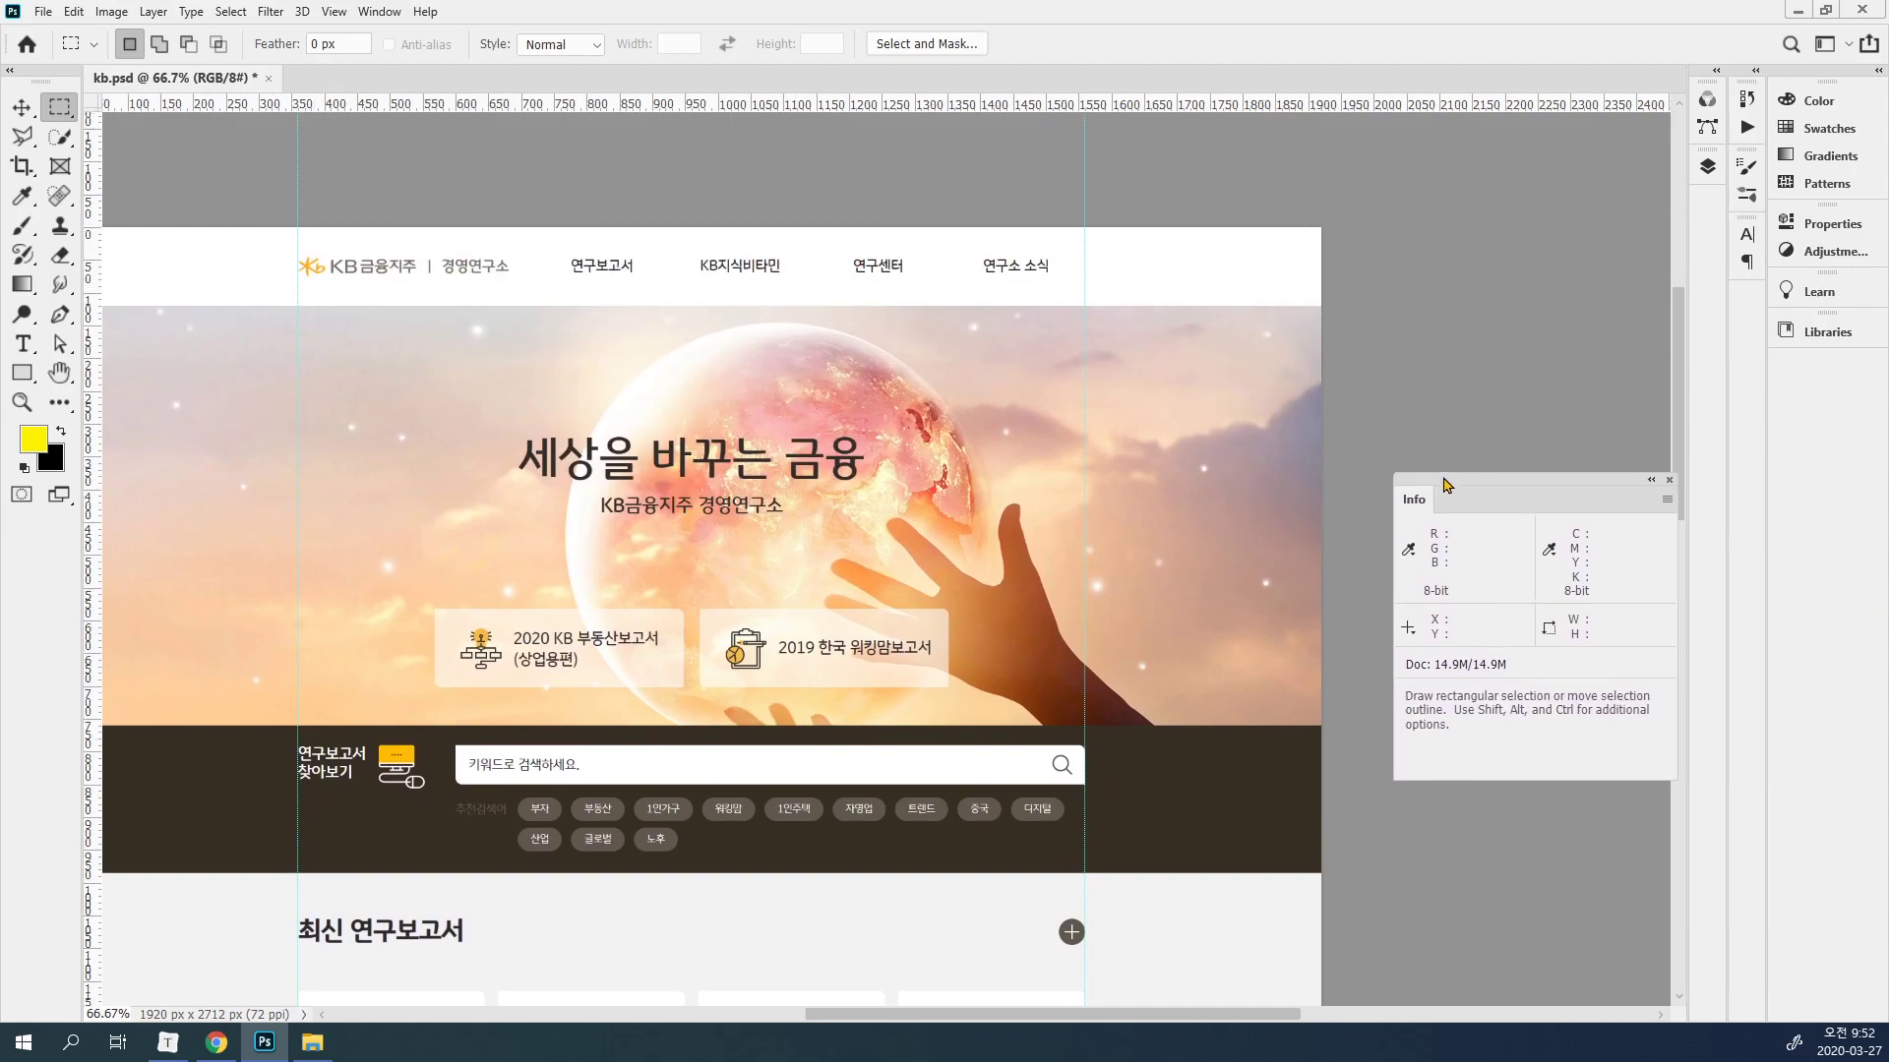
key(v)
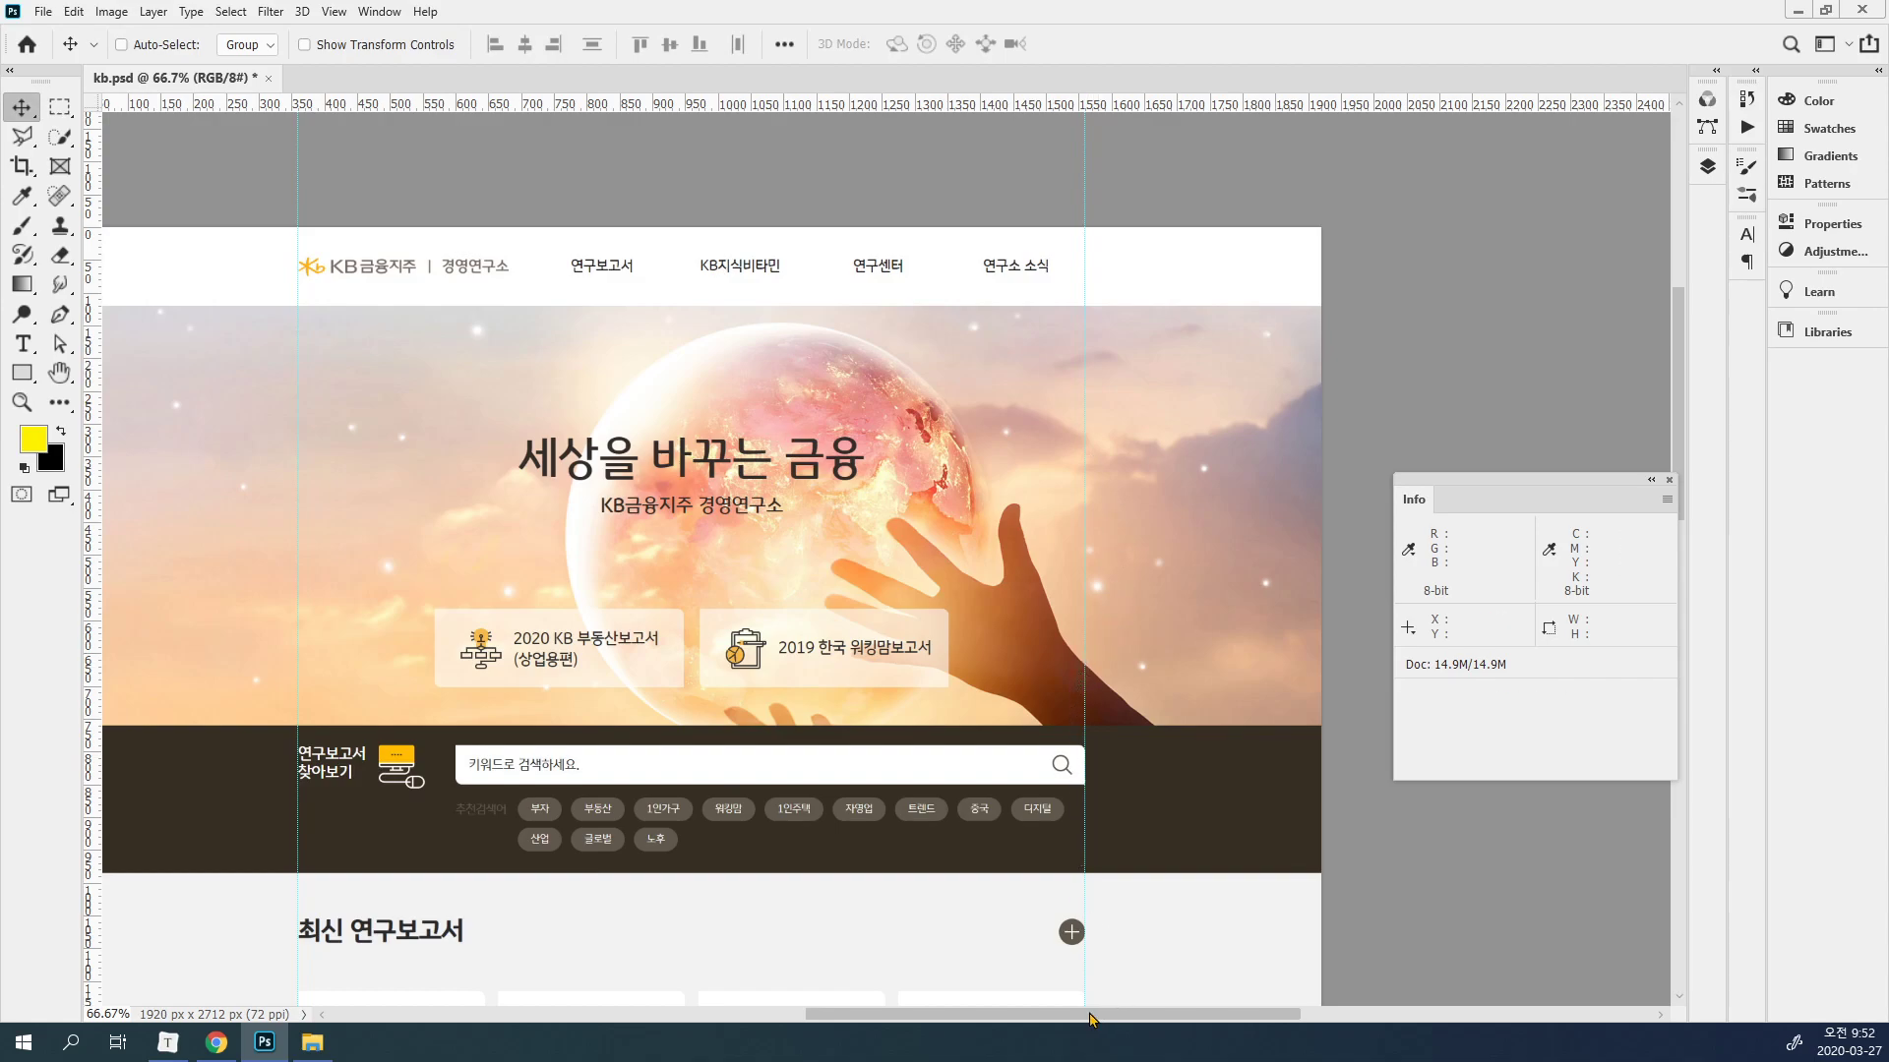
drag(808, 599, 983, 521)
click(1074, 306)
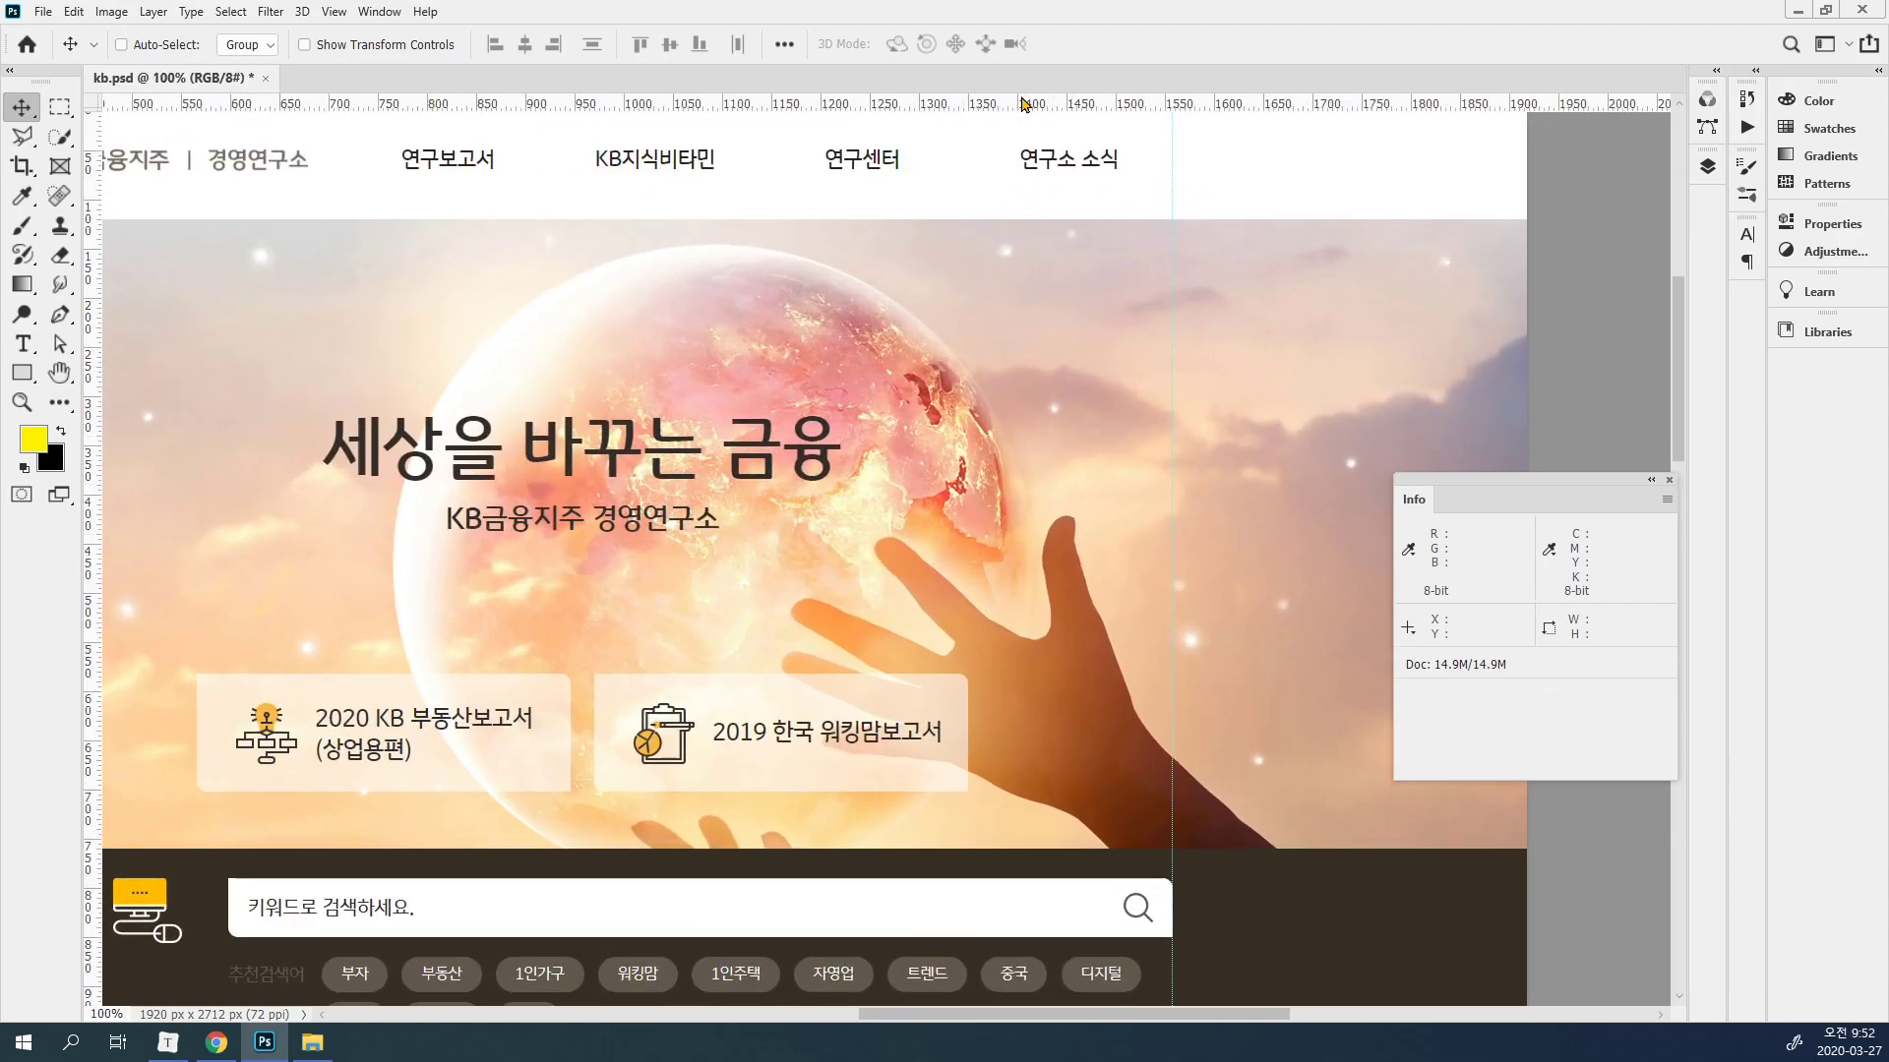
drag(1023, 107, 1038, 218)
Place a horizontal guide where the main banner image meets the dark search section.
drag(1075, 569, 1058, 350)
drag(1217, 674, 1195, 367)
drag(1213, 106, 1242, 324)
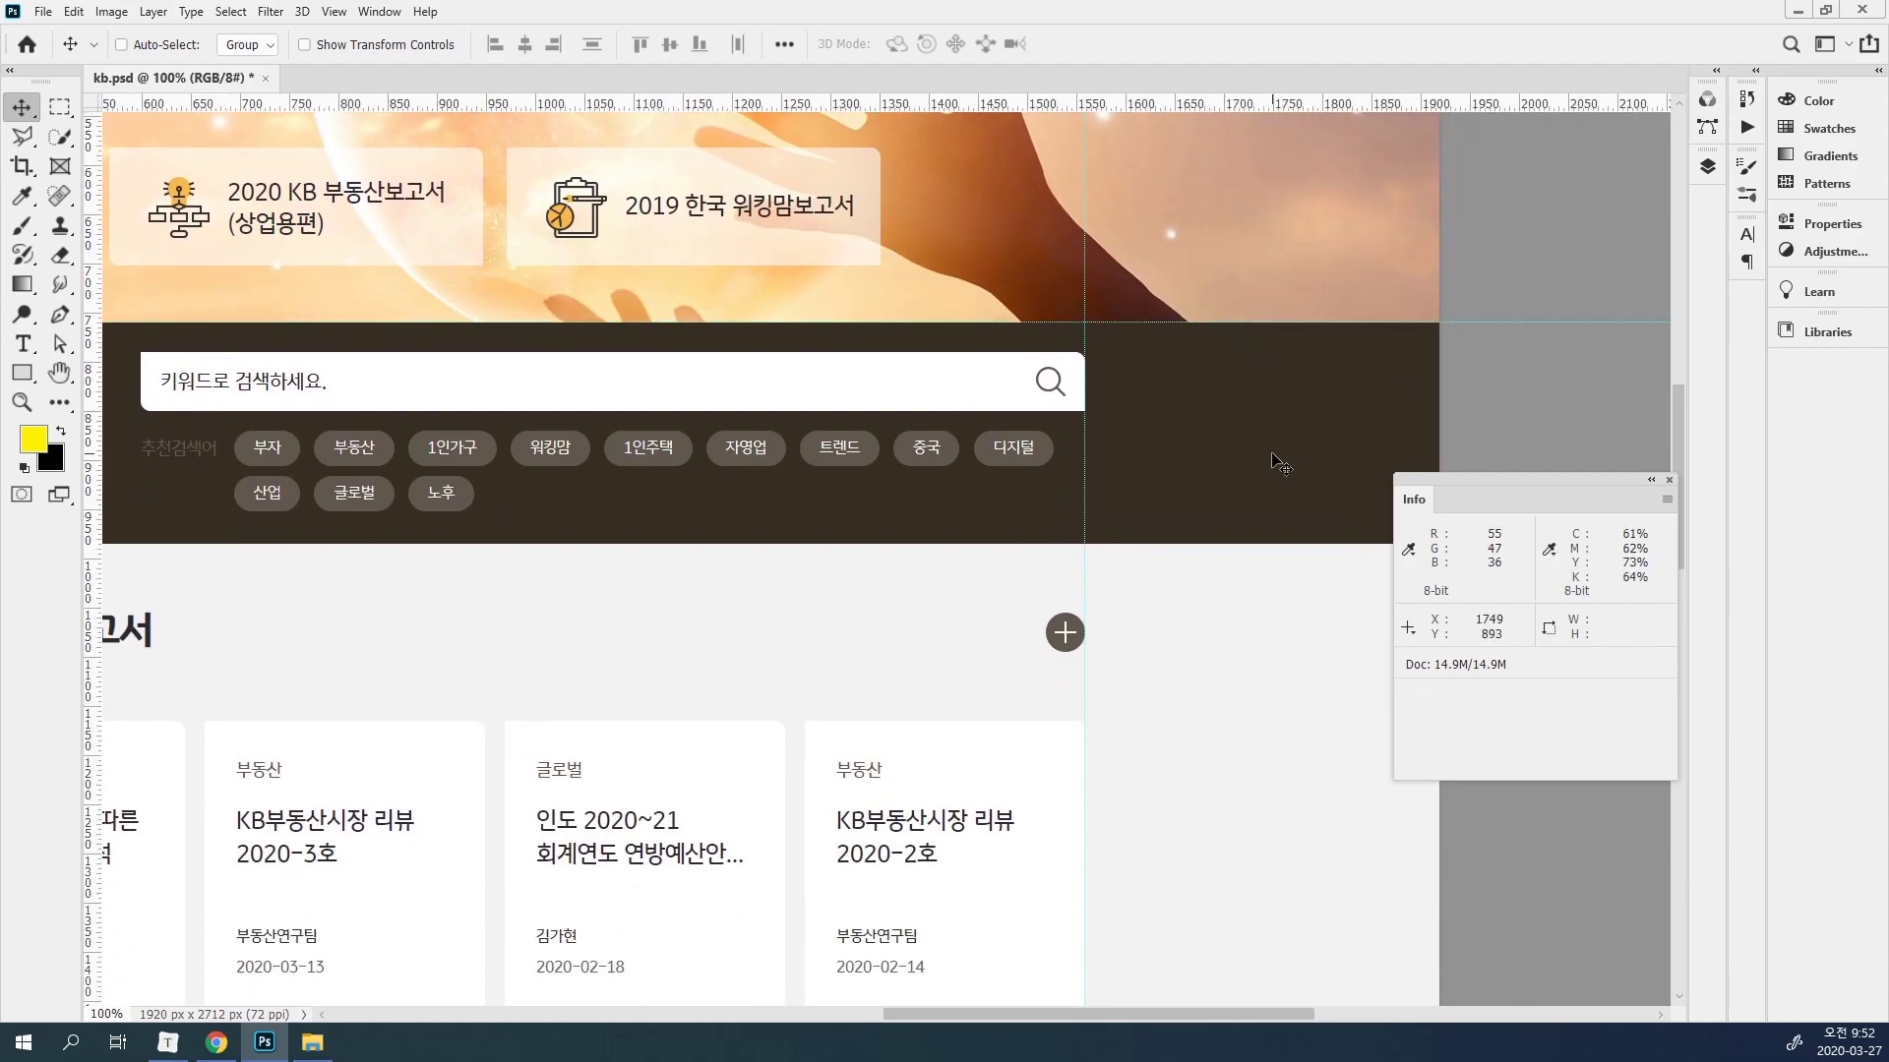
Place a horizontal guide along the bottom edge of the dark search section and undo the accidental layer move.
drag(1279, 463, 1200, 217)
drag(1229, 107, 1261, 285)
drag(1259, 626, 1250, 347)
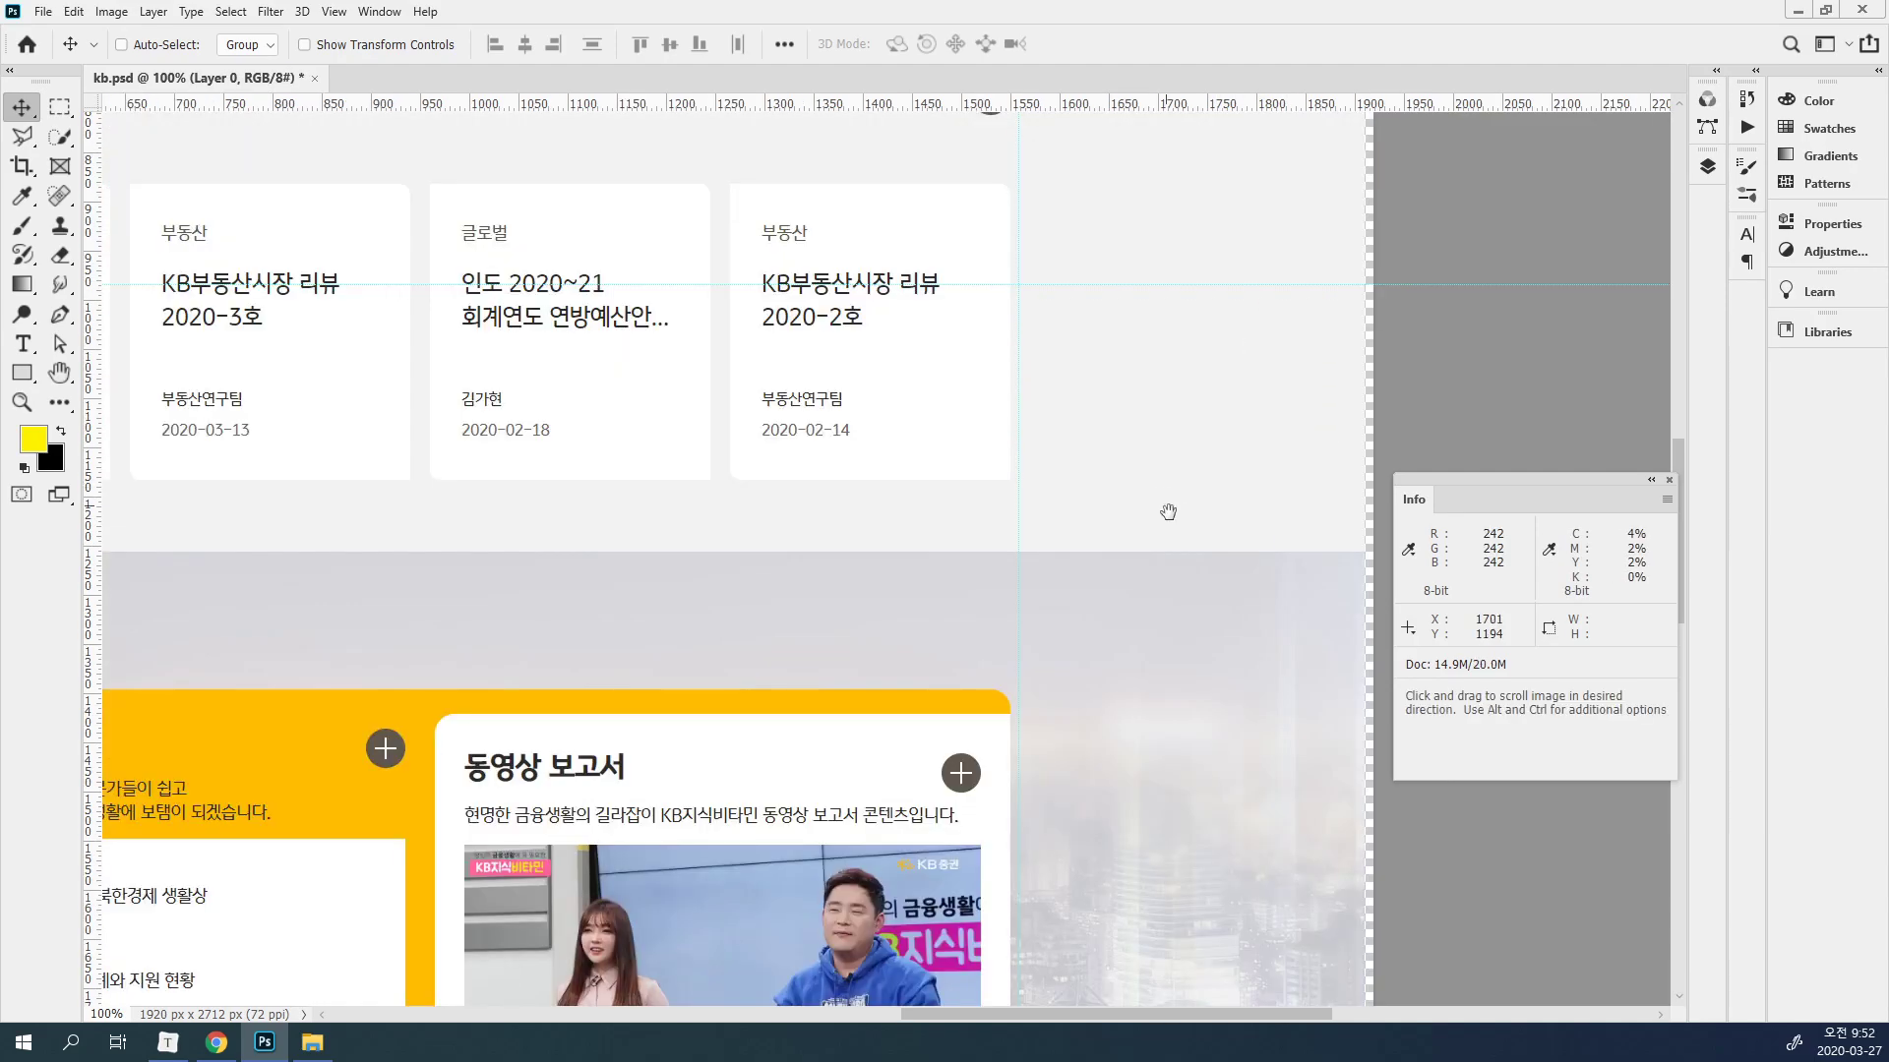
key(ctrl+z)
Place horizontal guides on the bottom edges of the 최신 연구보고서 section and the KB지식비타민 section.
drag(1290, 639, 1306, 253)
drag(1279, 104, 1285, 428)
drag(1245, 922, 1292, 244)
drag(1299, 111, 1293, 505)
Place a horizontal guide at the dark footer and align it exactly with the footer's top edge.
drag(1252, 696, 1197, 358)
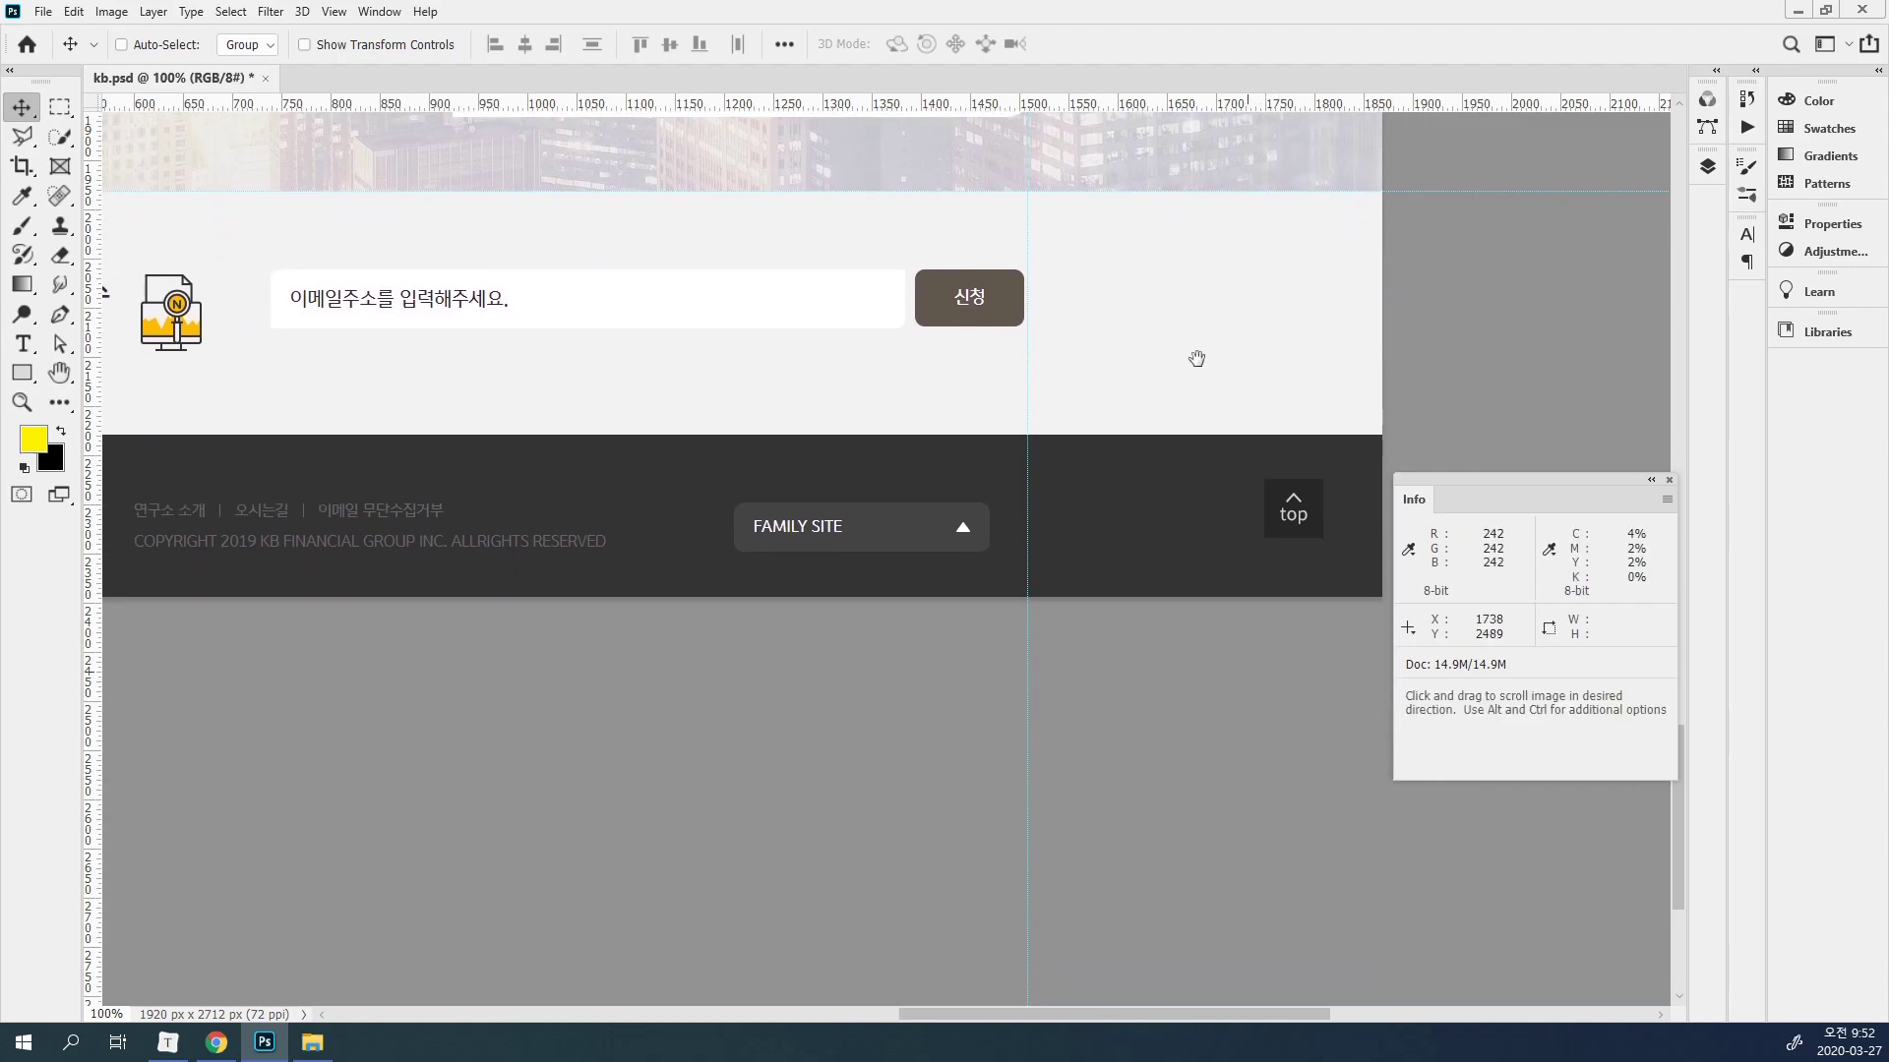
drag(1198, 103, 1217, 436)
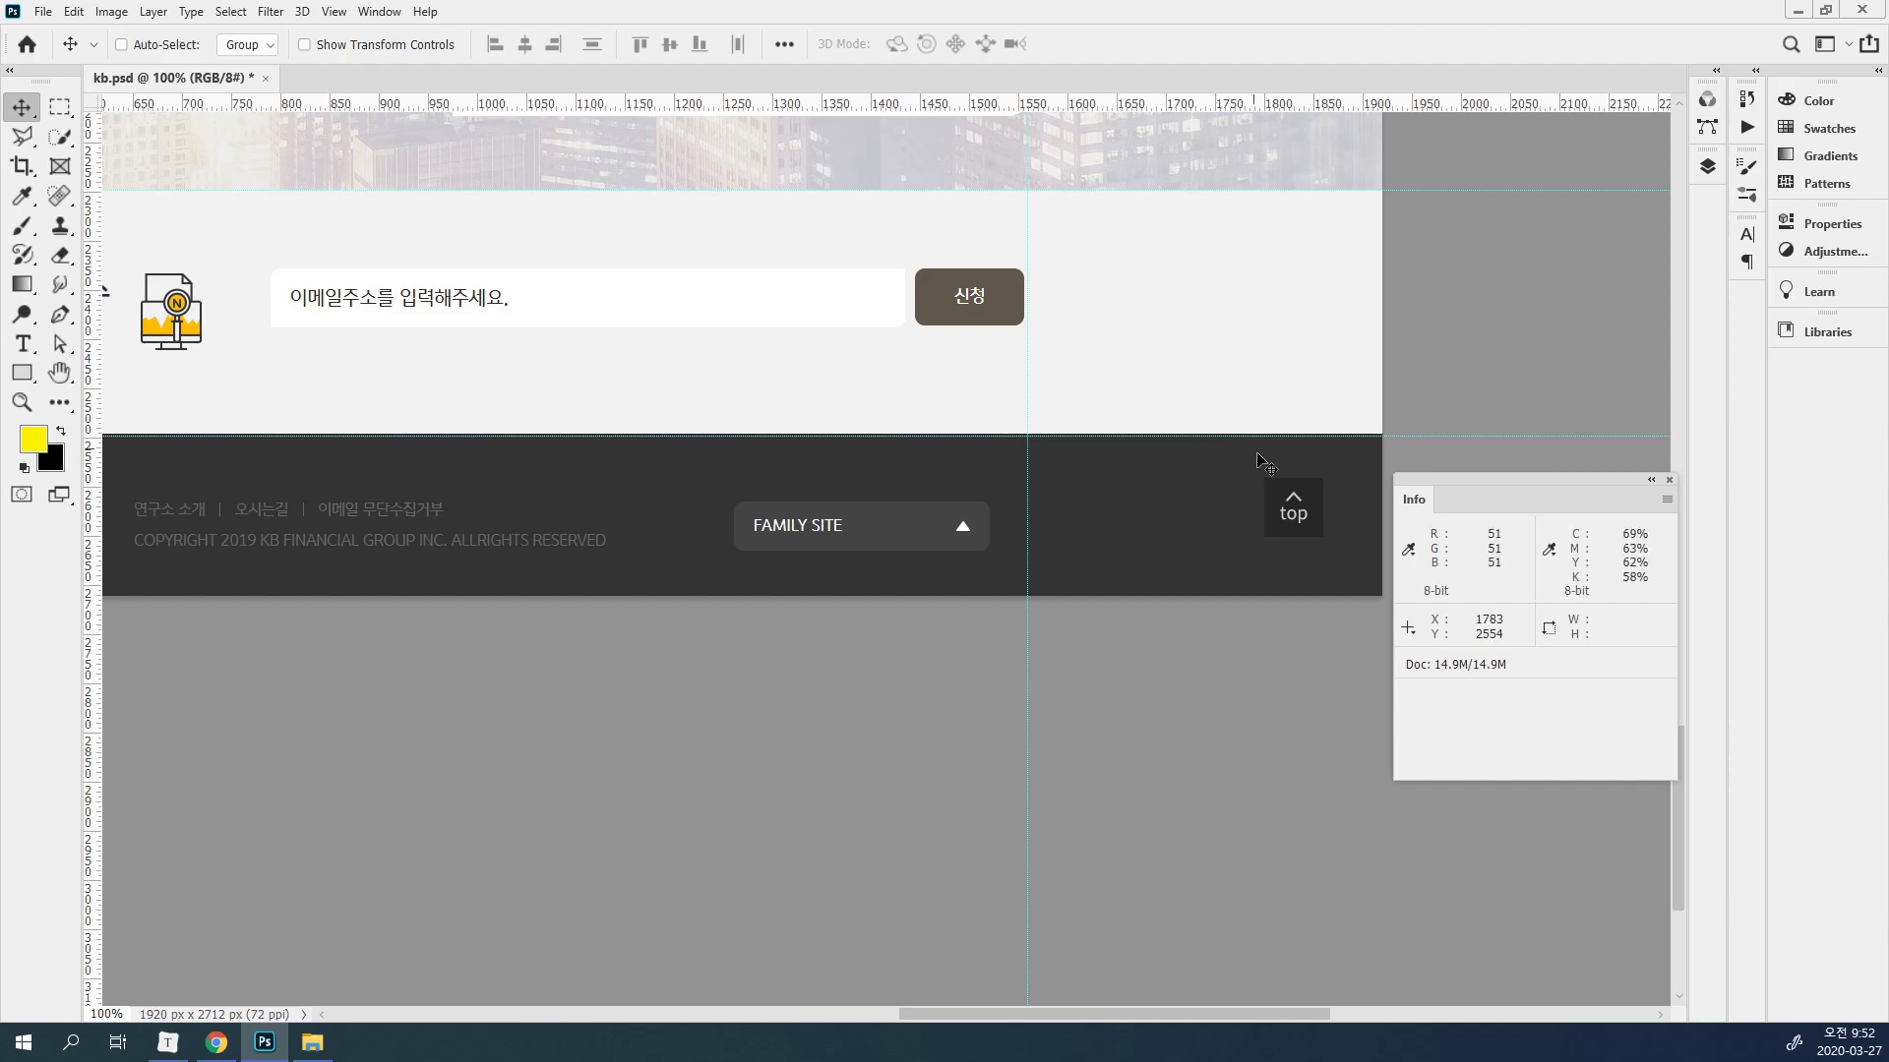
ctrl+click(1230, 435)
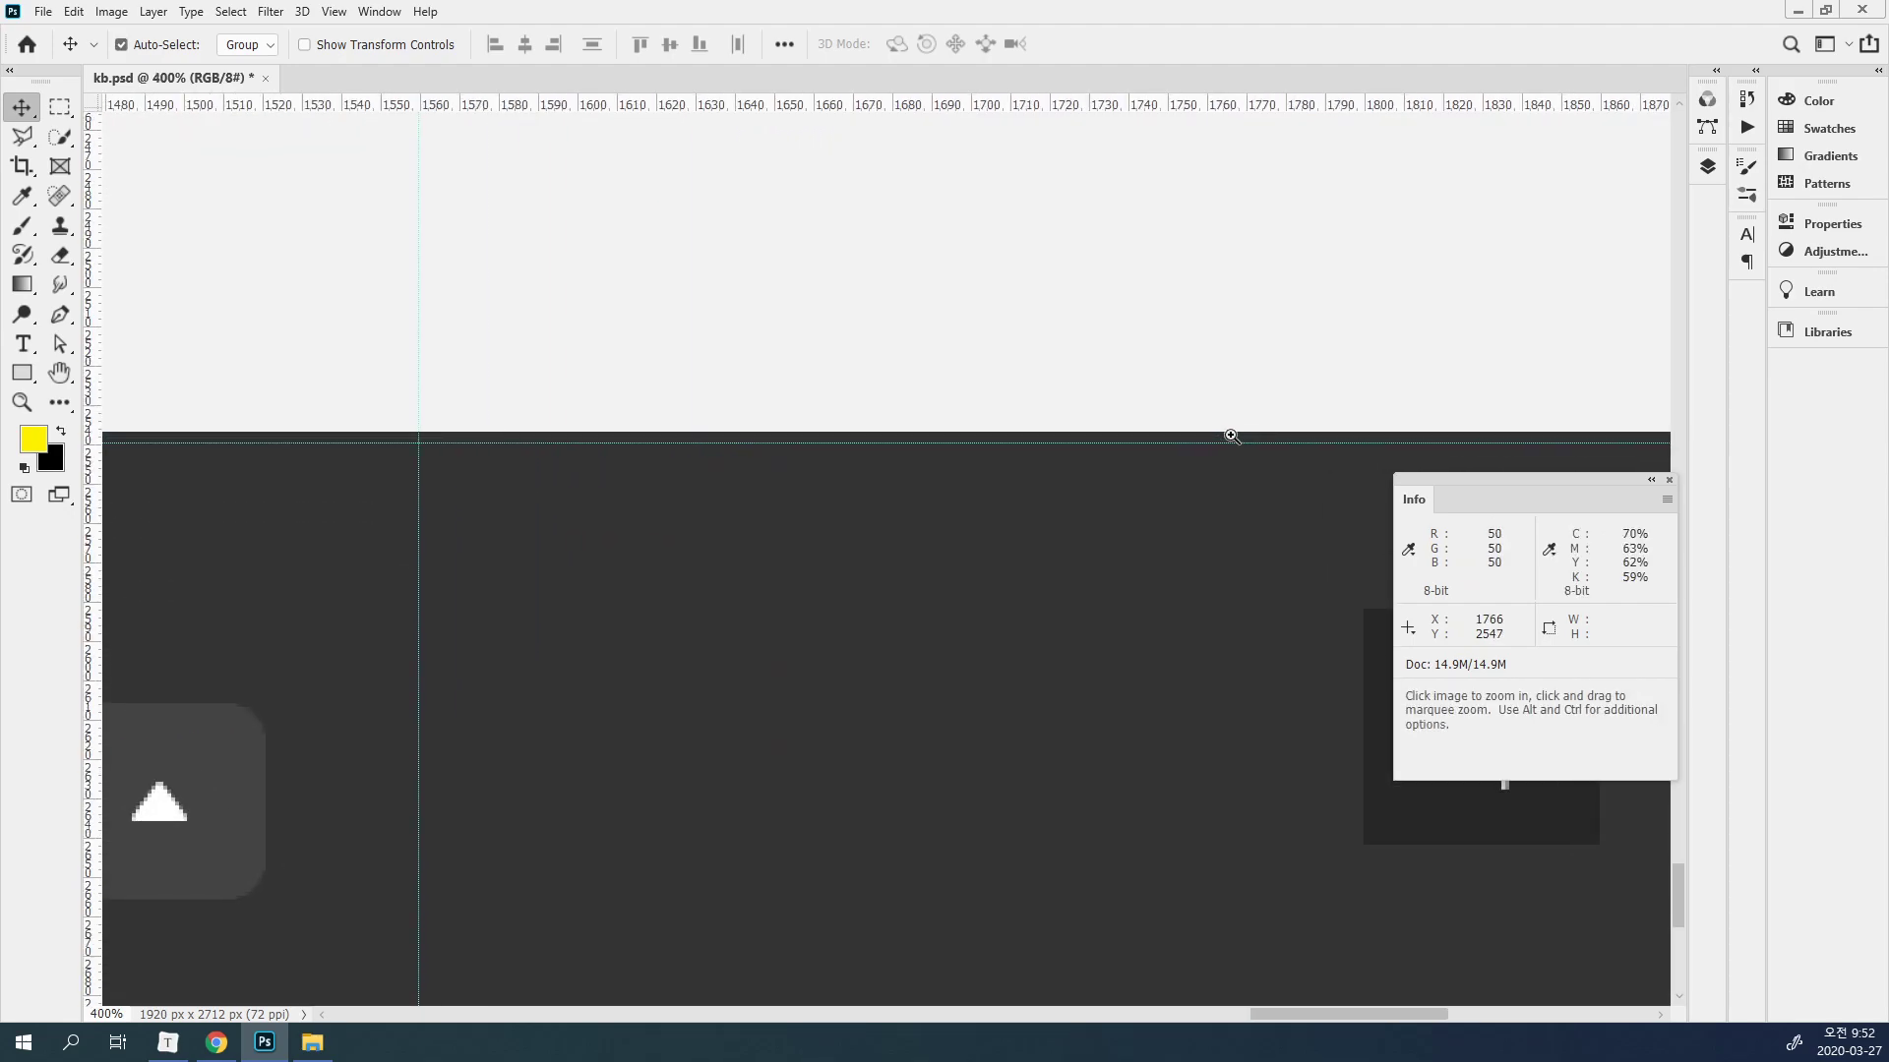
ctrl+click(1231, 436)
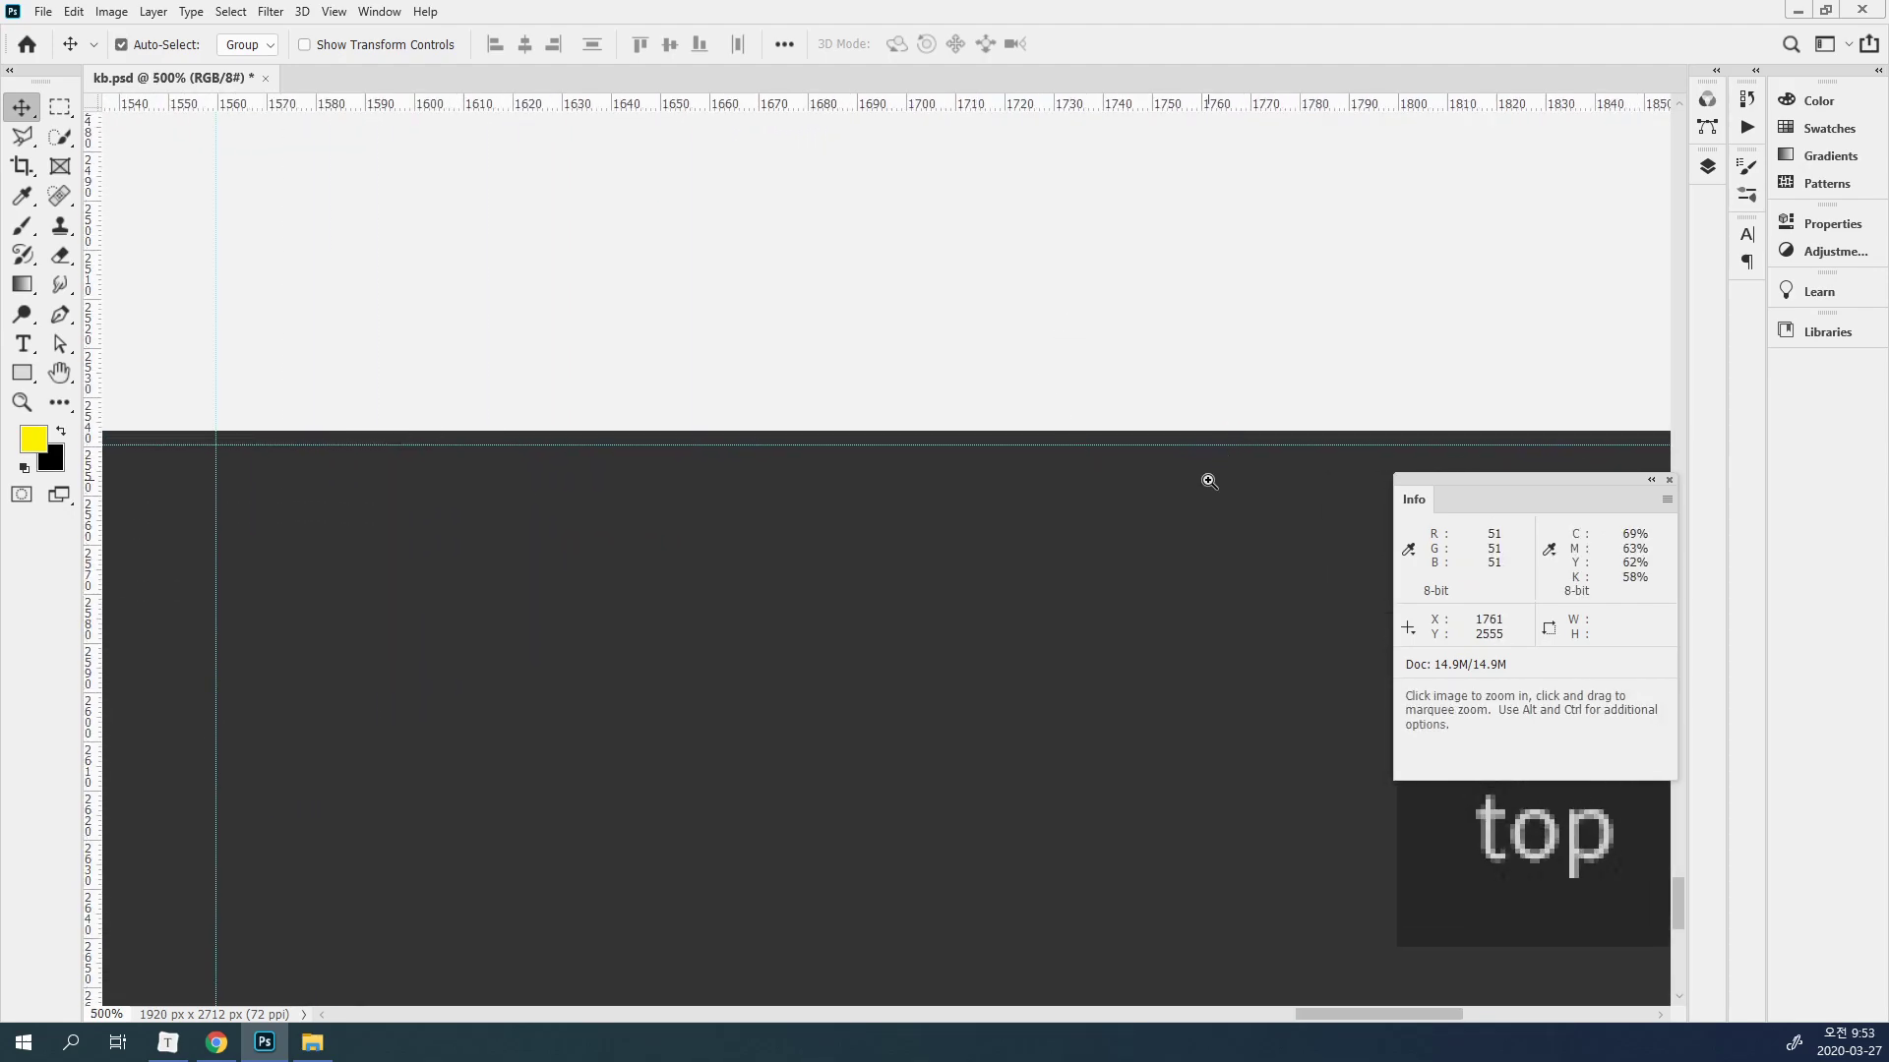
mouse_move(1190, 448)
mouse_down()
mouse_move(1192, 304)
mouse_move(1173, 430)
mouse_up()
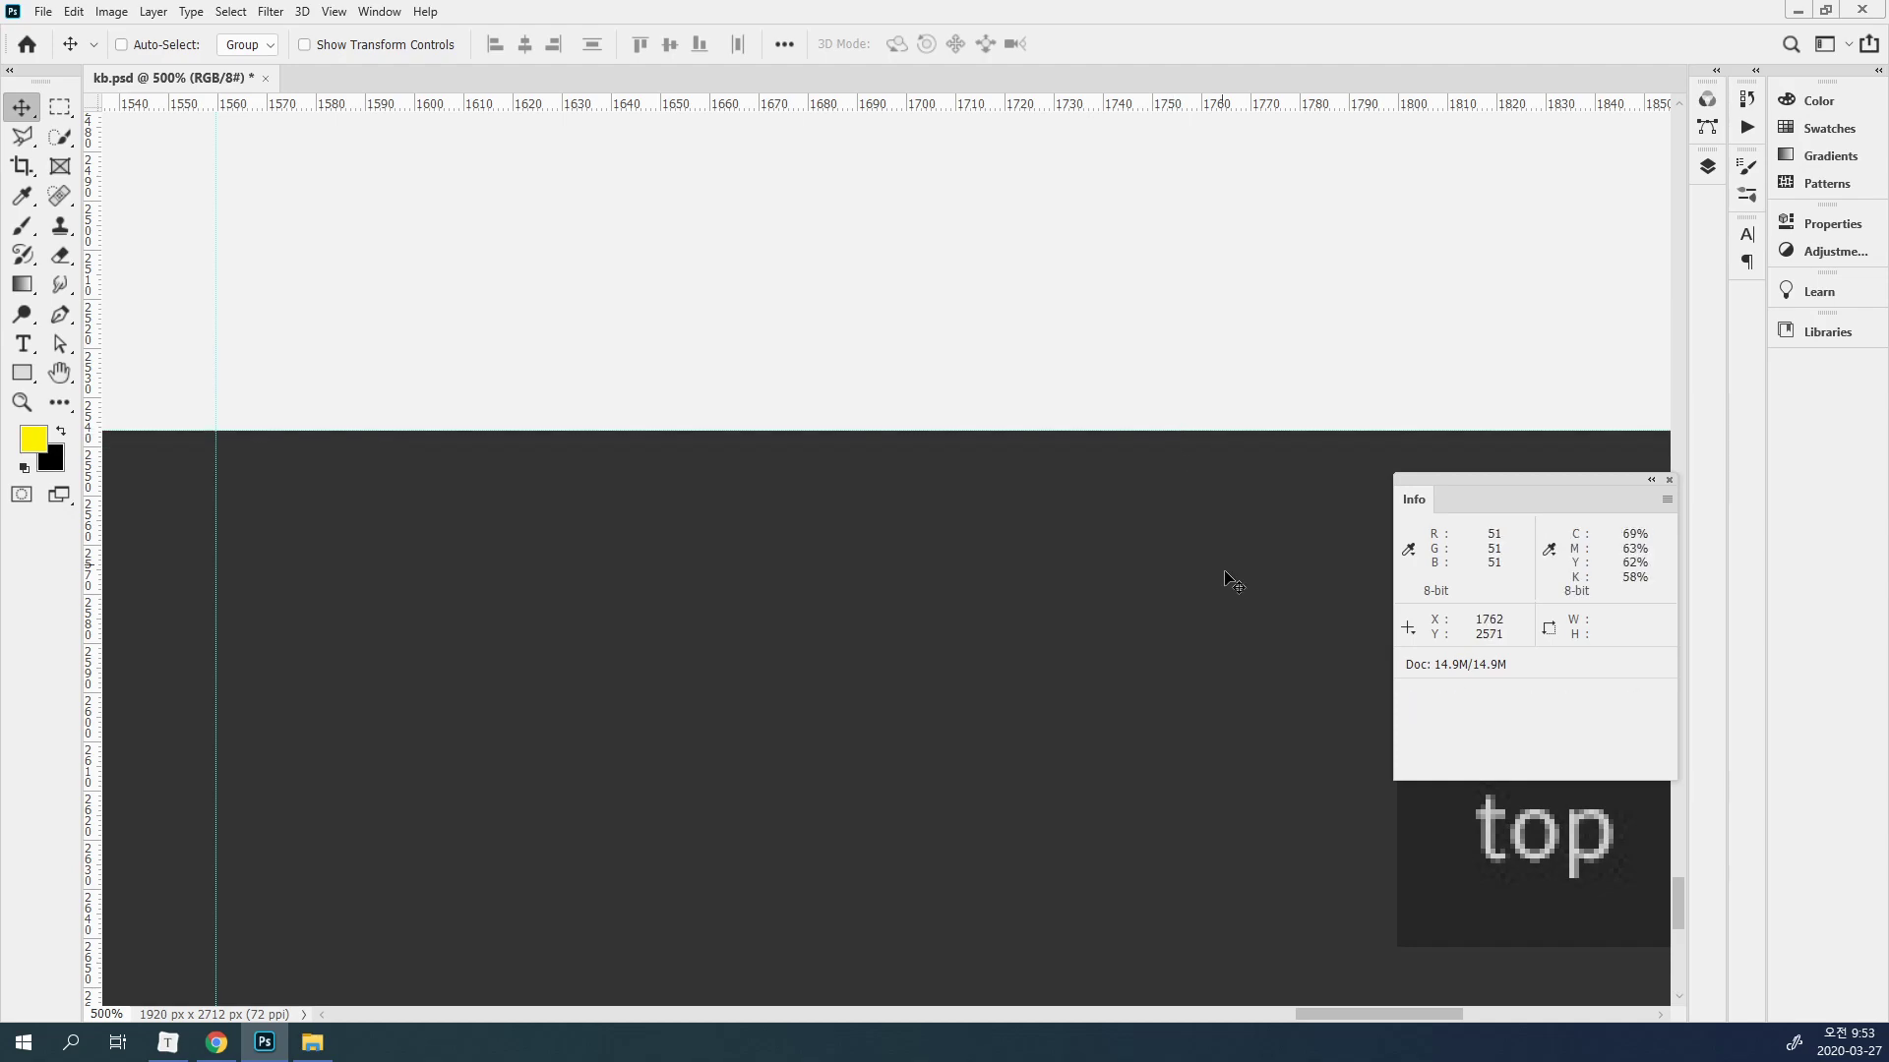
Save the document and move the Info panel onto the empty area beside the page.
key(ctrl+0)
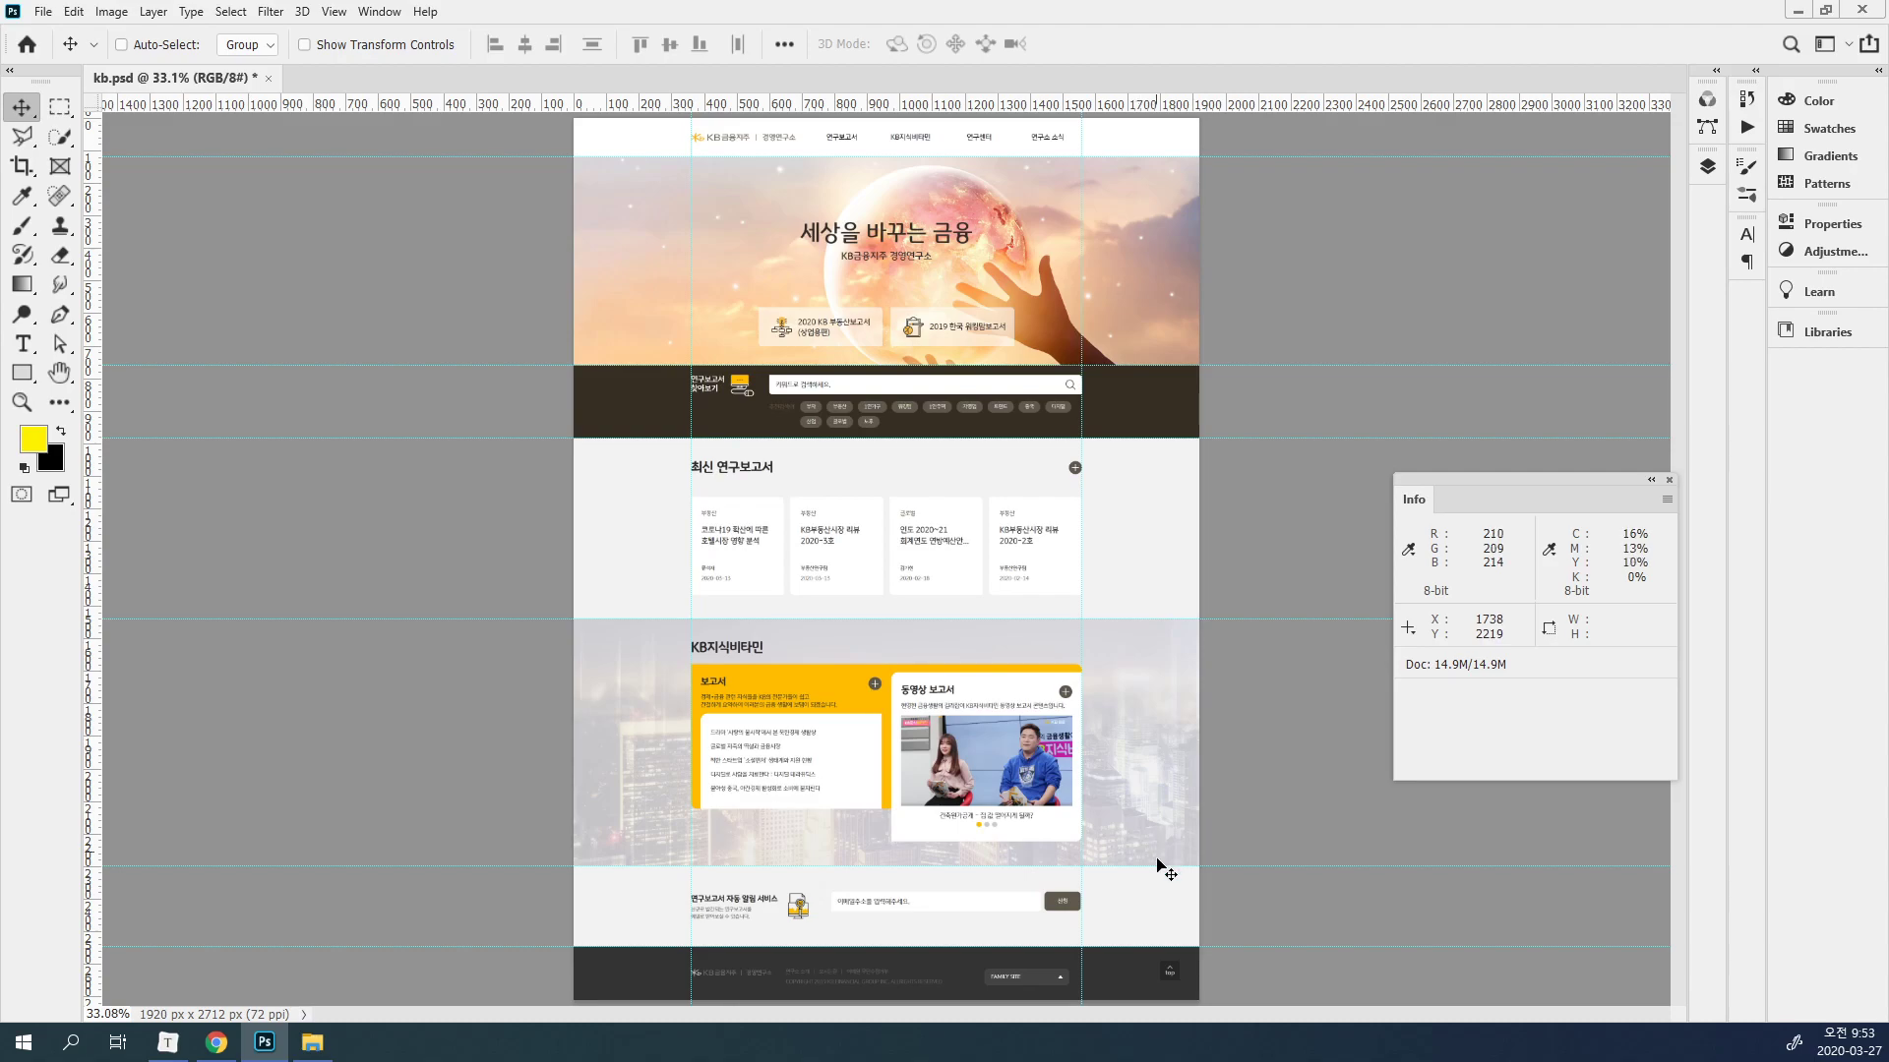
key(ctrl)
click(1708, 169)
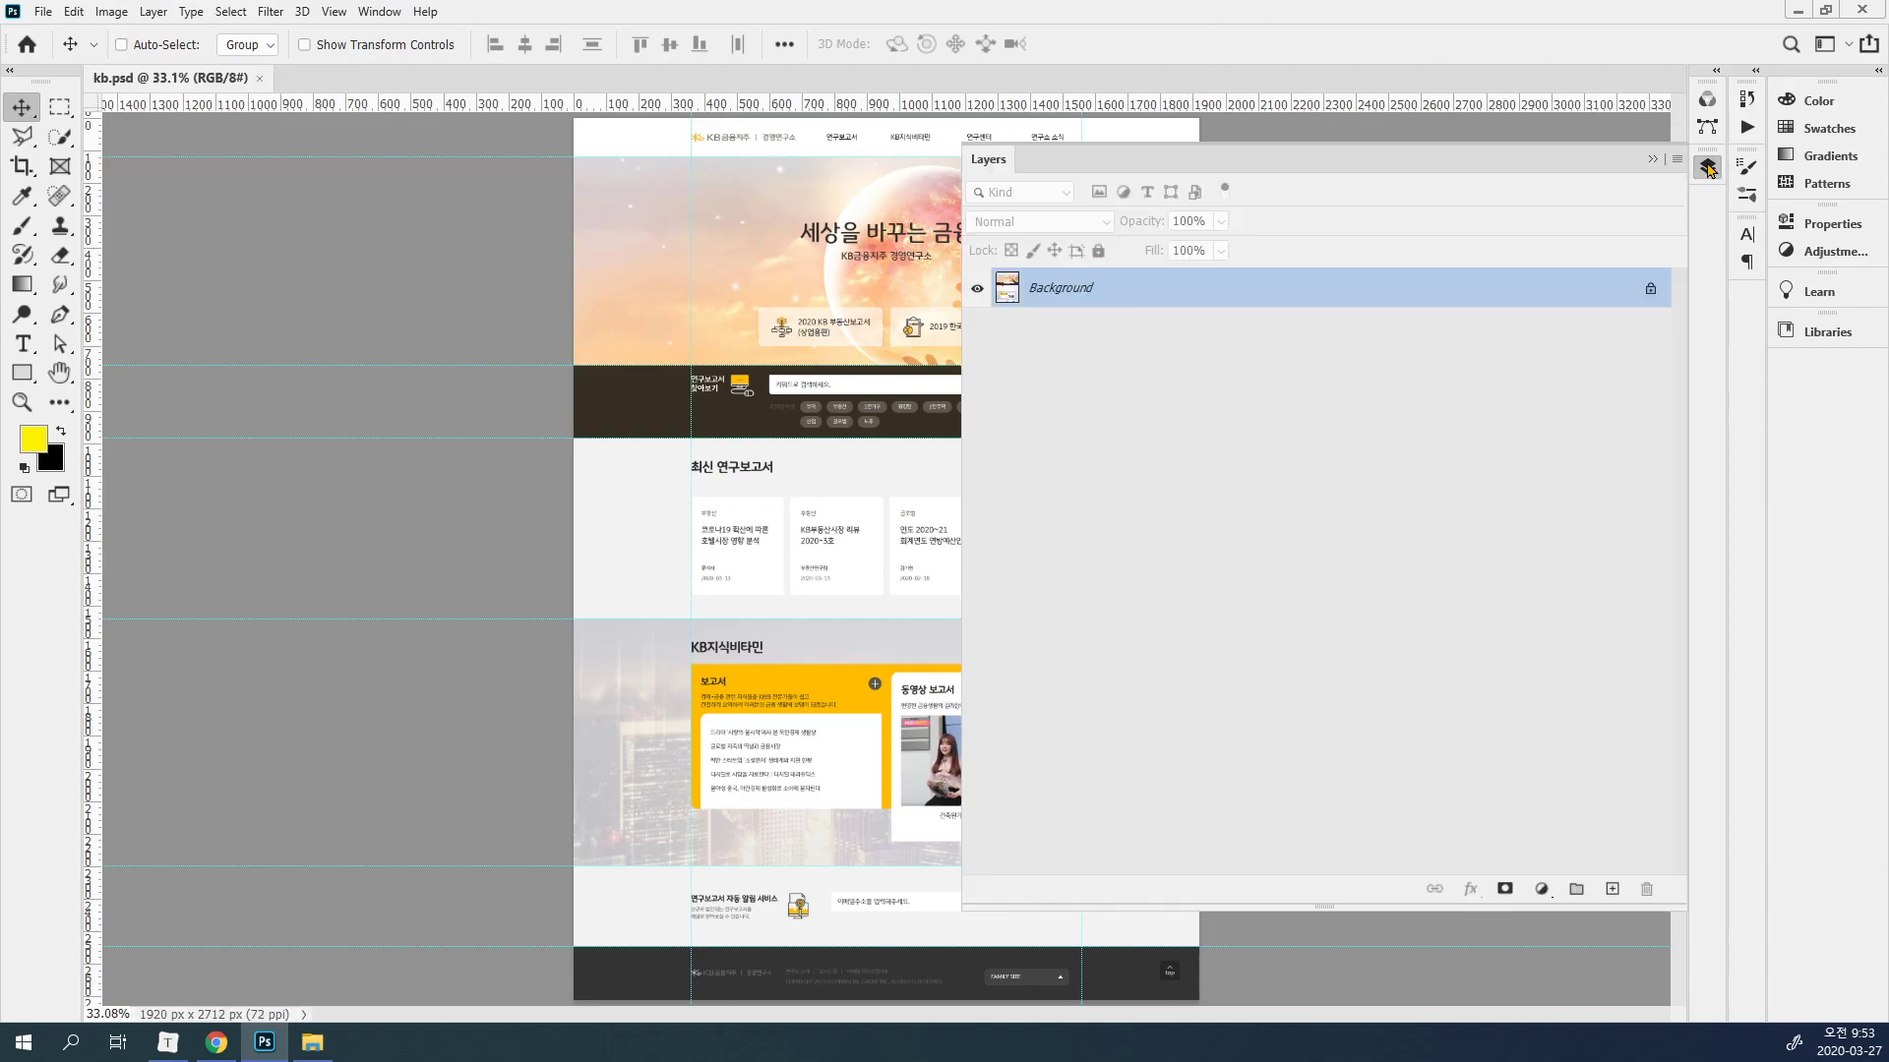
click(1708, 169)
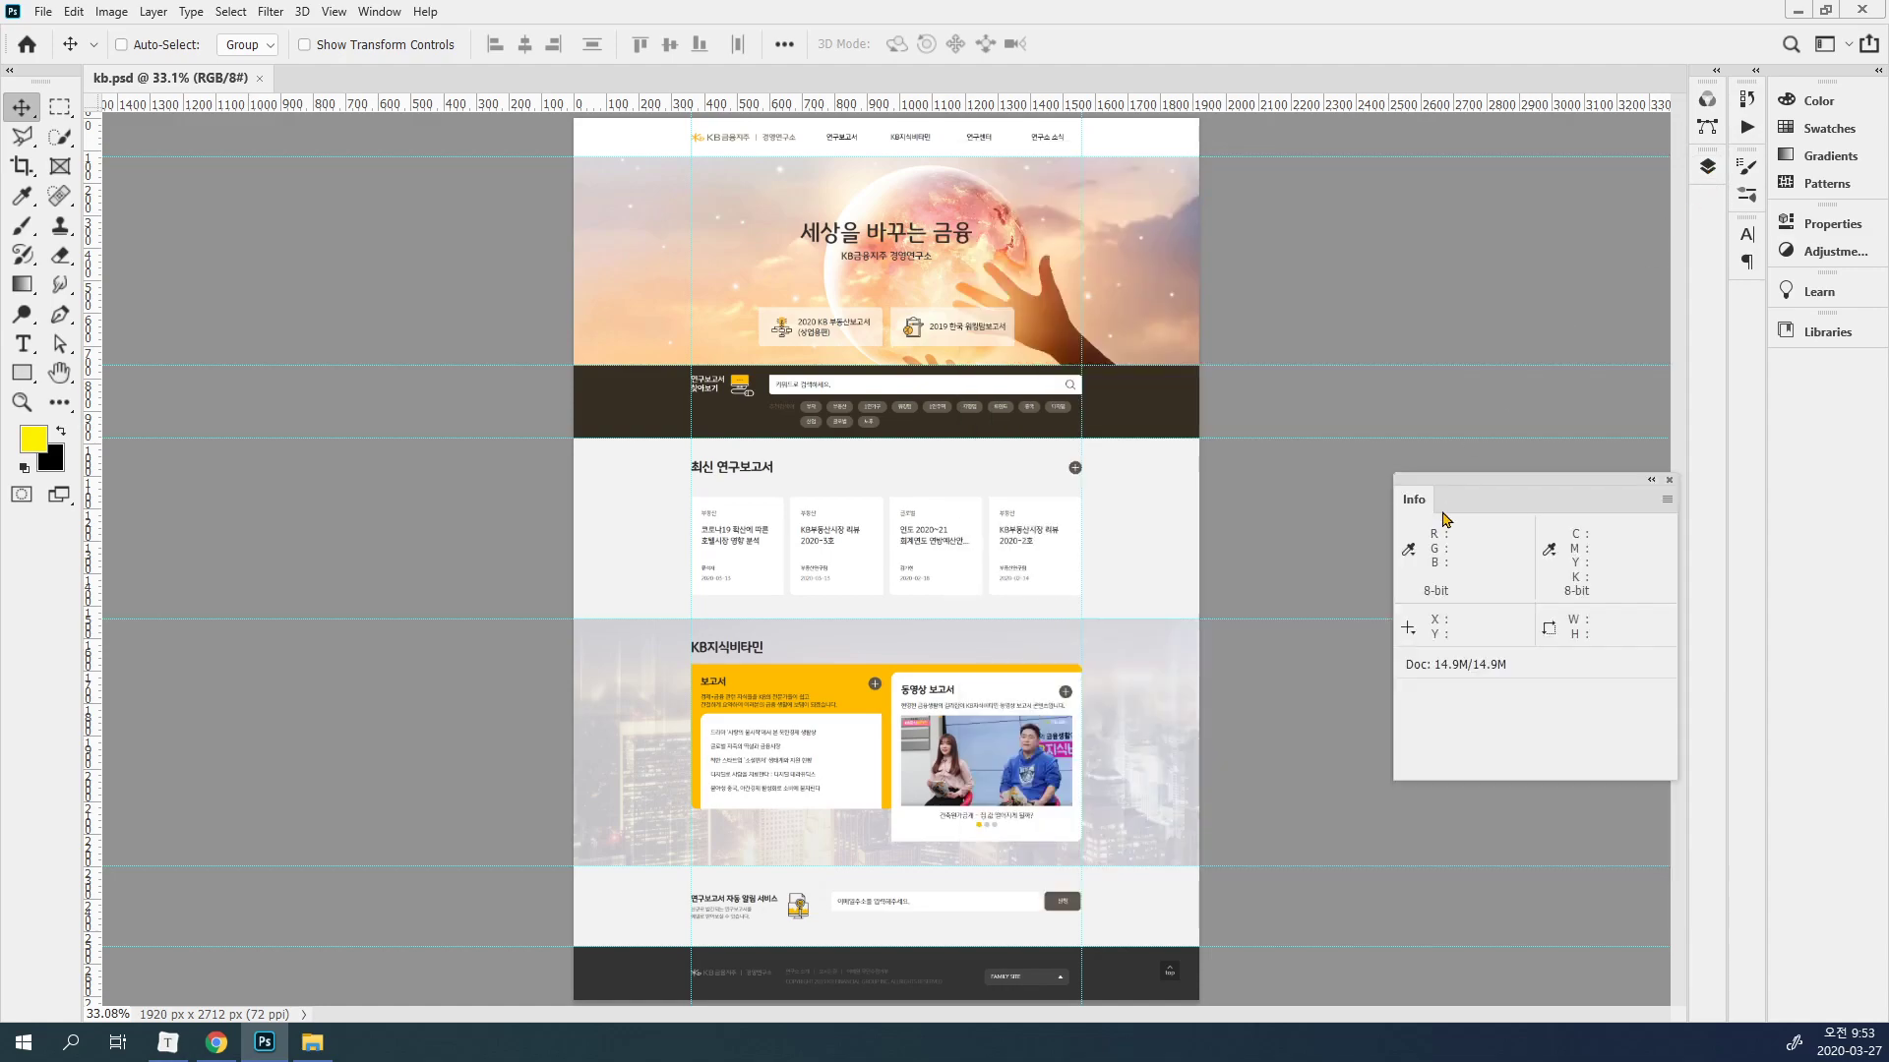
drag(1485, 482, 1338, 225)
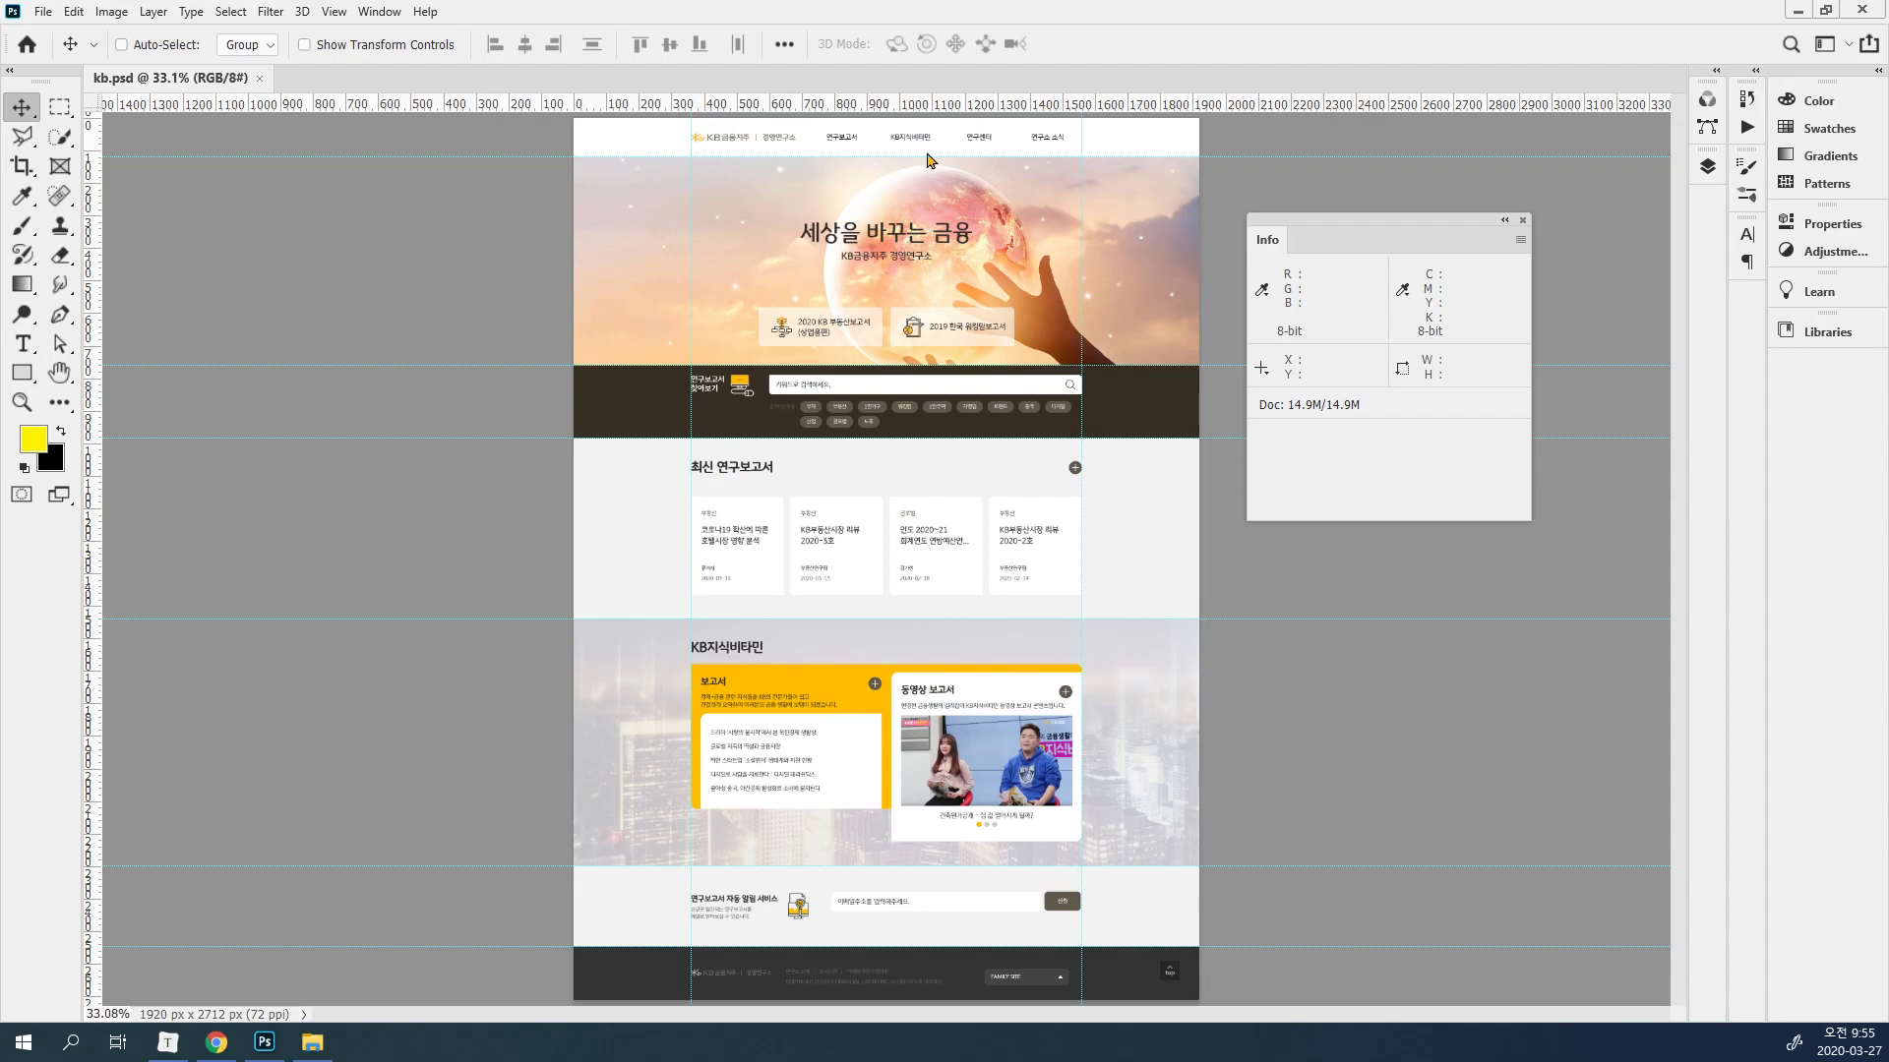
drag(1289, 220, 1395, 200)
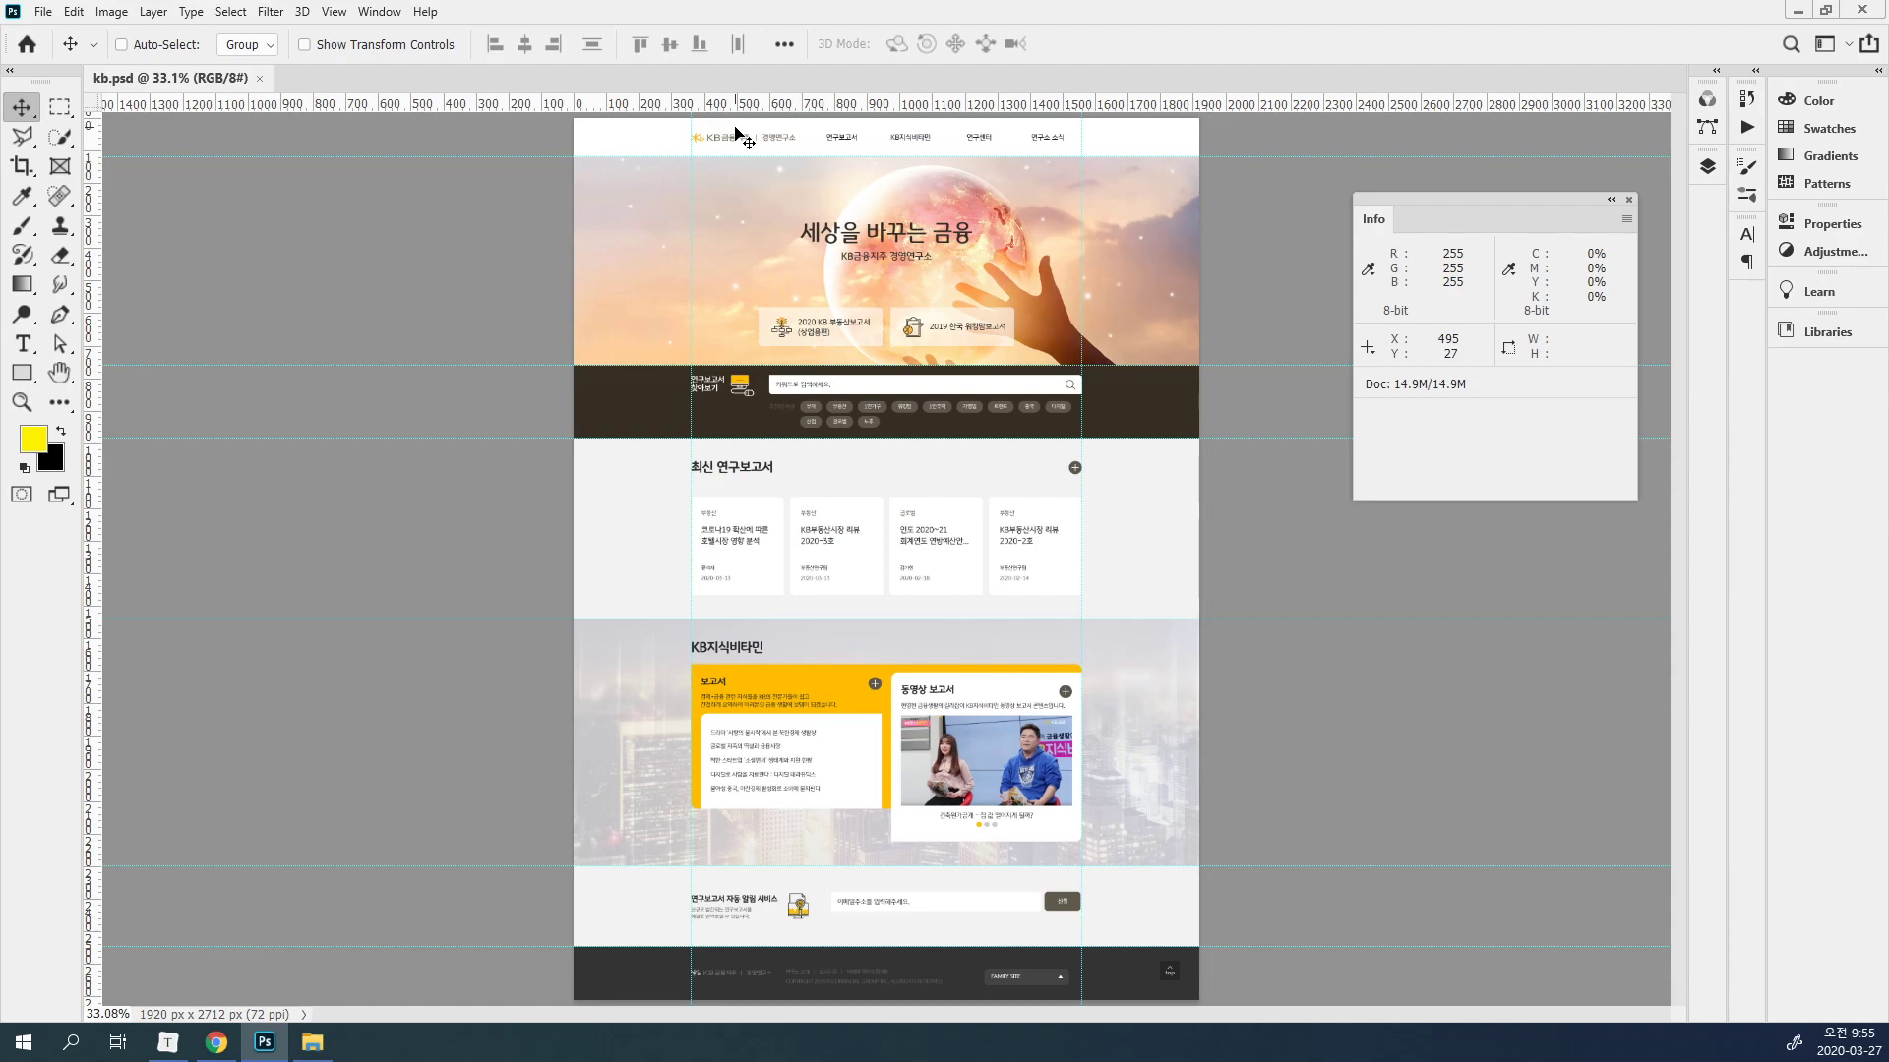
Move the Info panel off the header's navigation menu.
ctrl+click(801, 154)
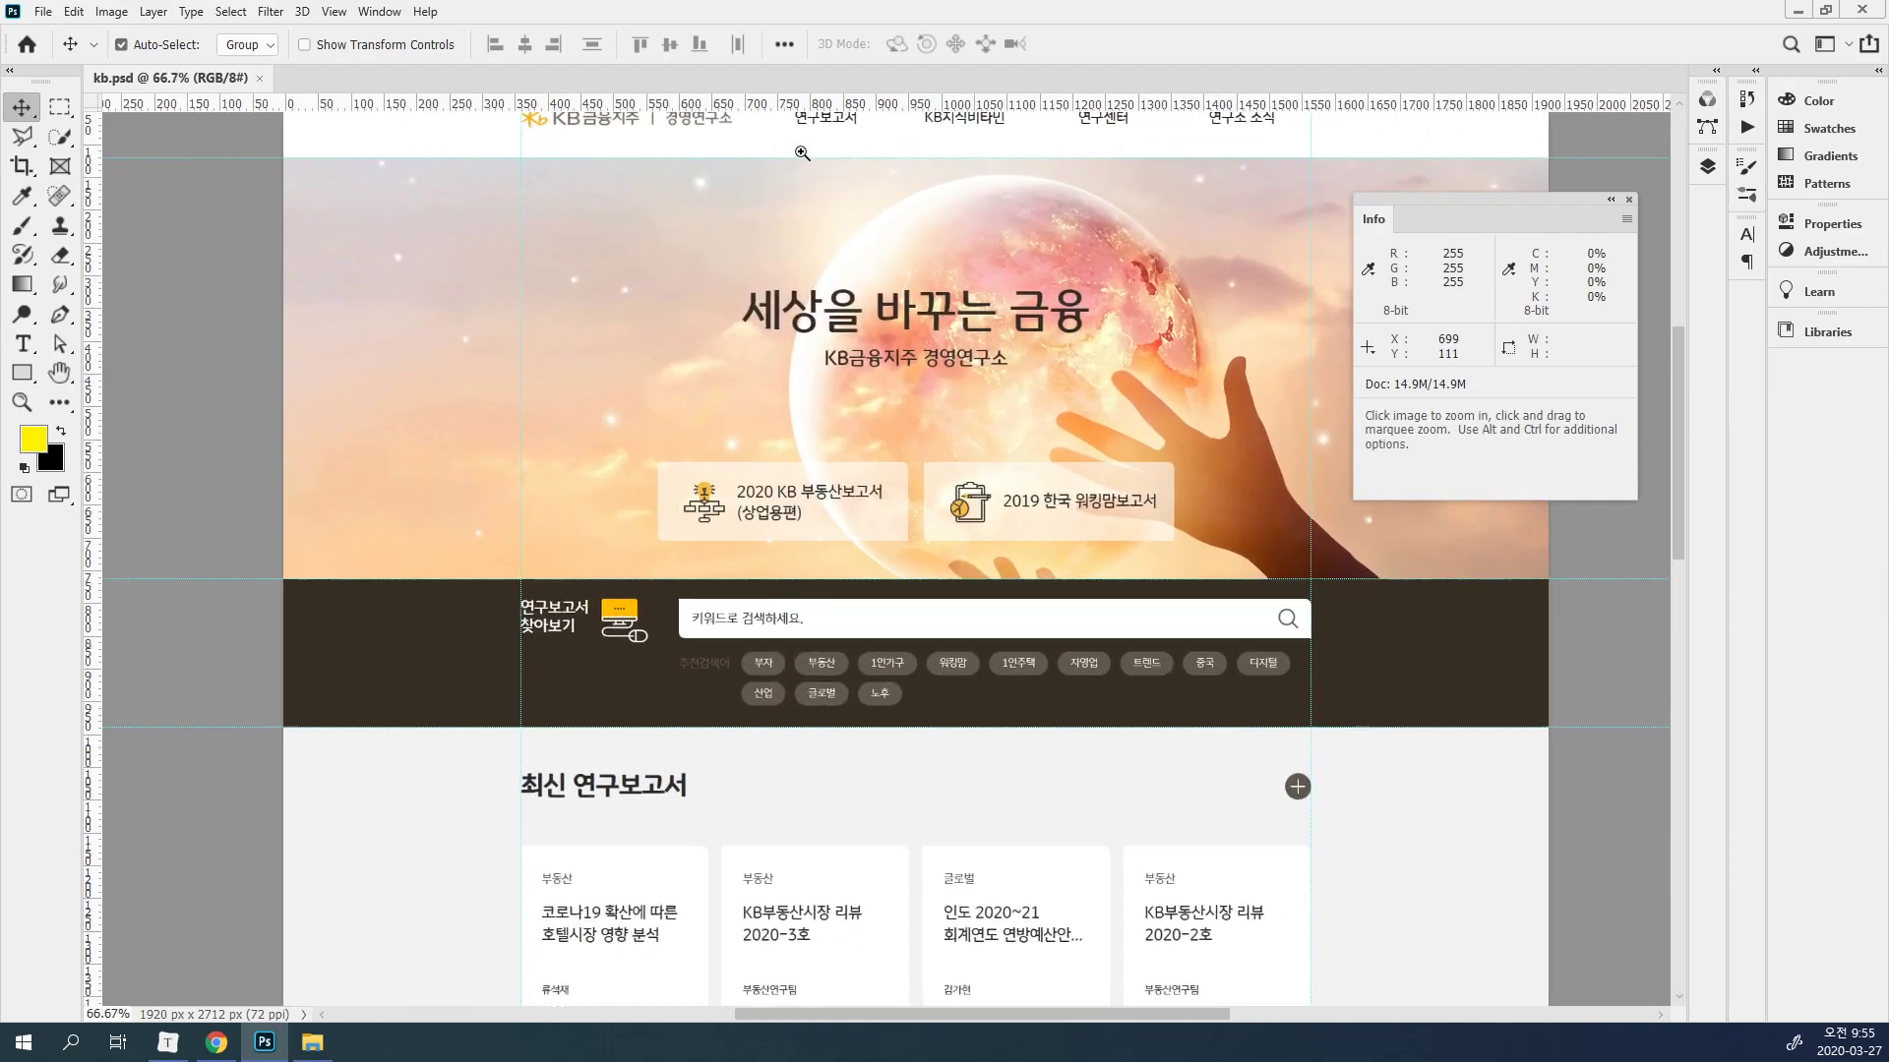
ctrl+click(802, 154)
drag(695, 211, 719, 311)
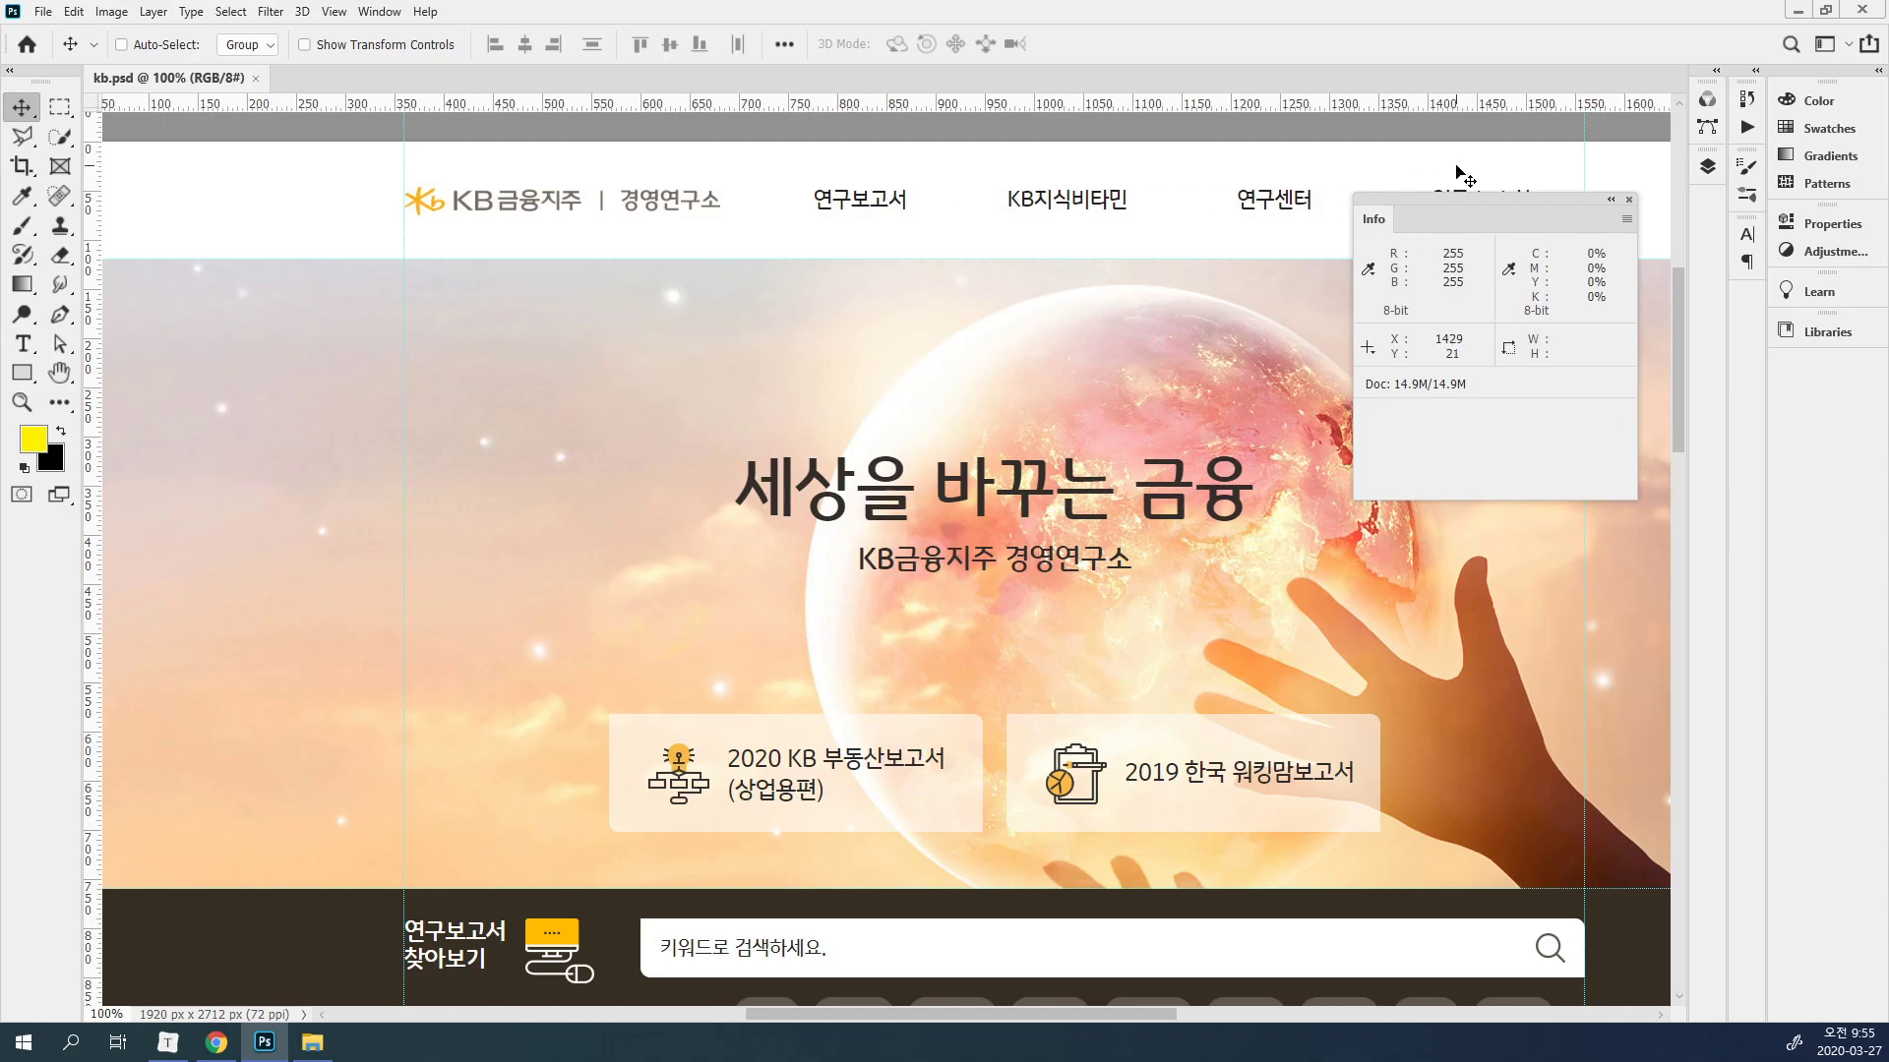
drag(1454, 208, 1543, 372)
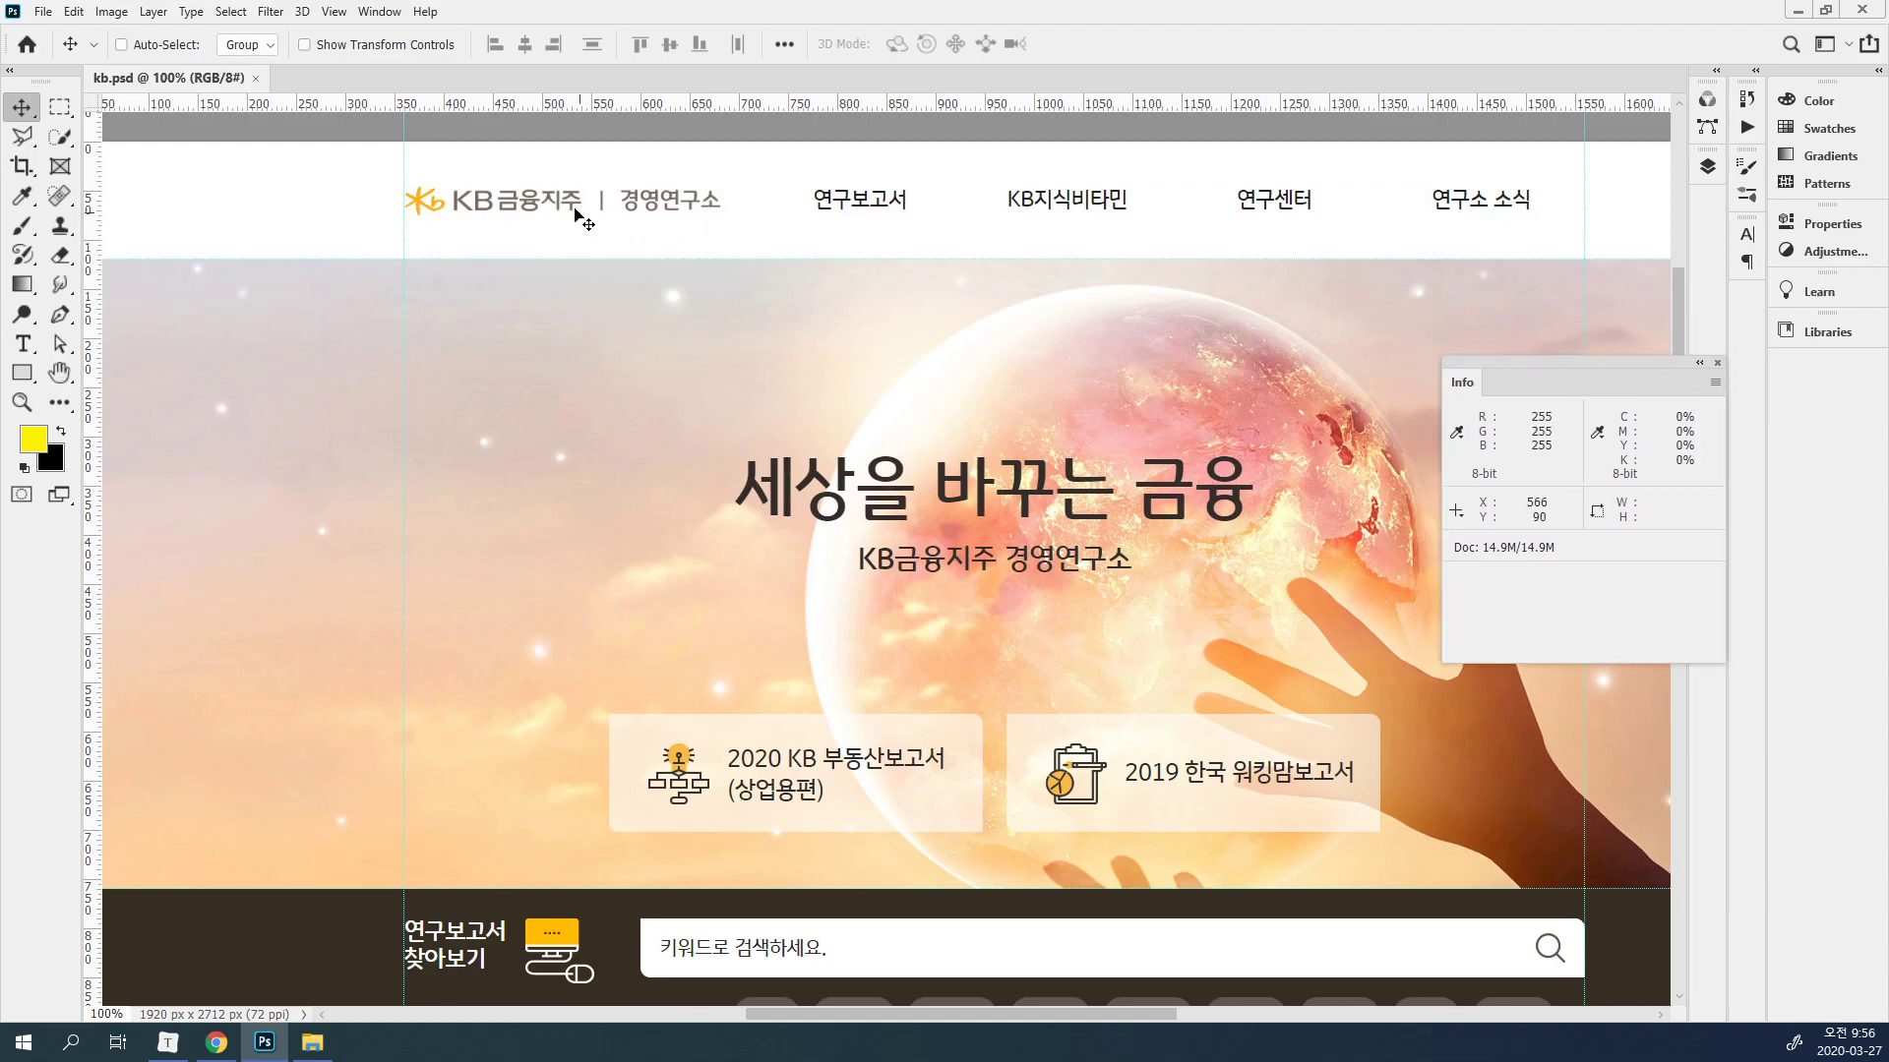
drag(878, 751, 903, 413)
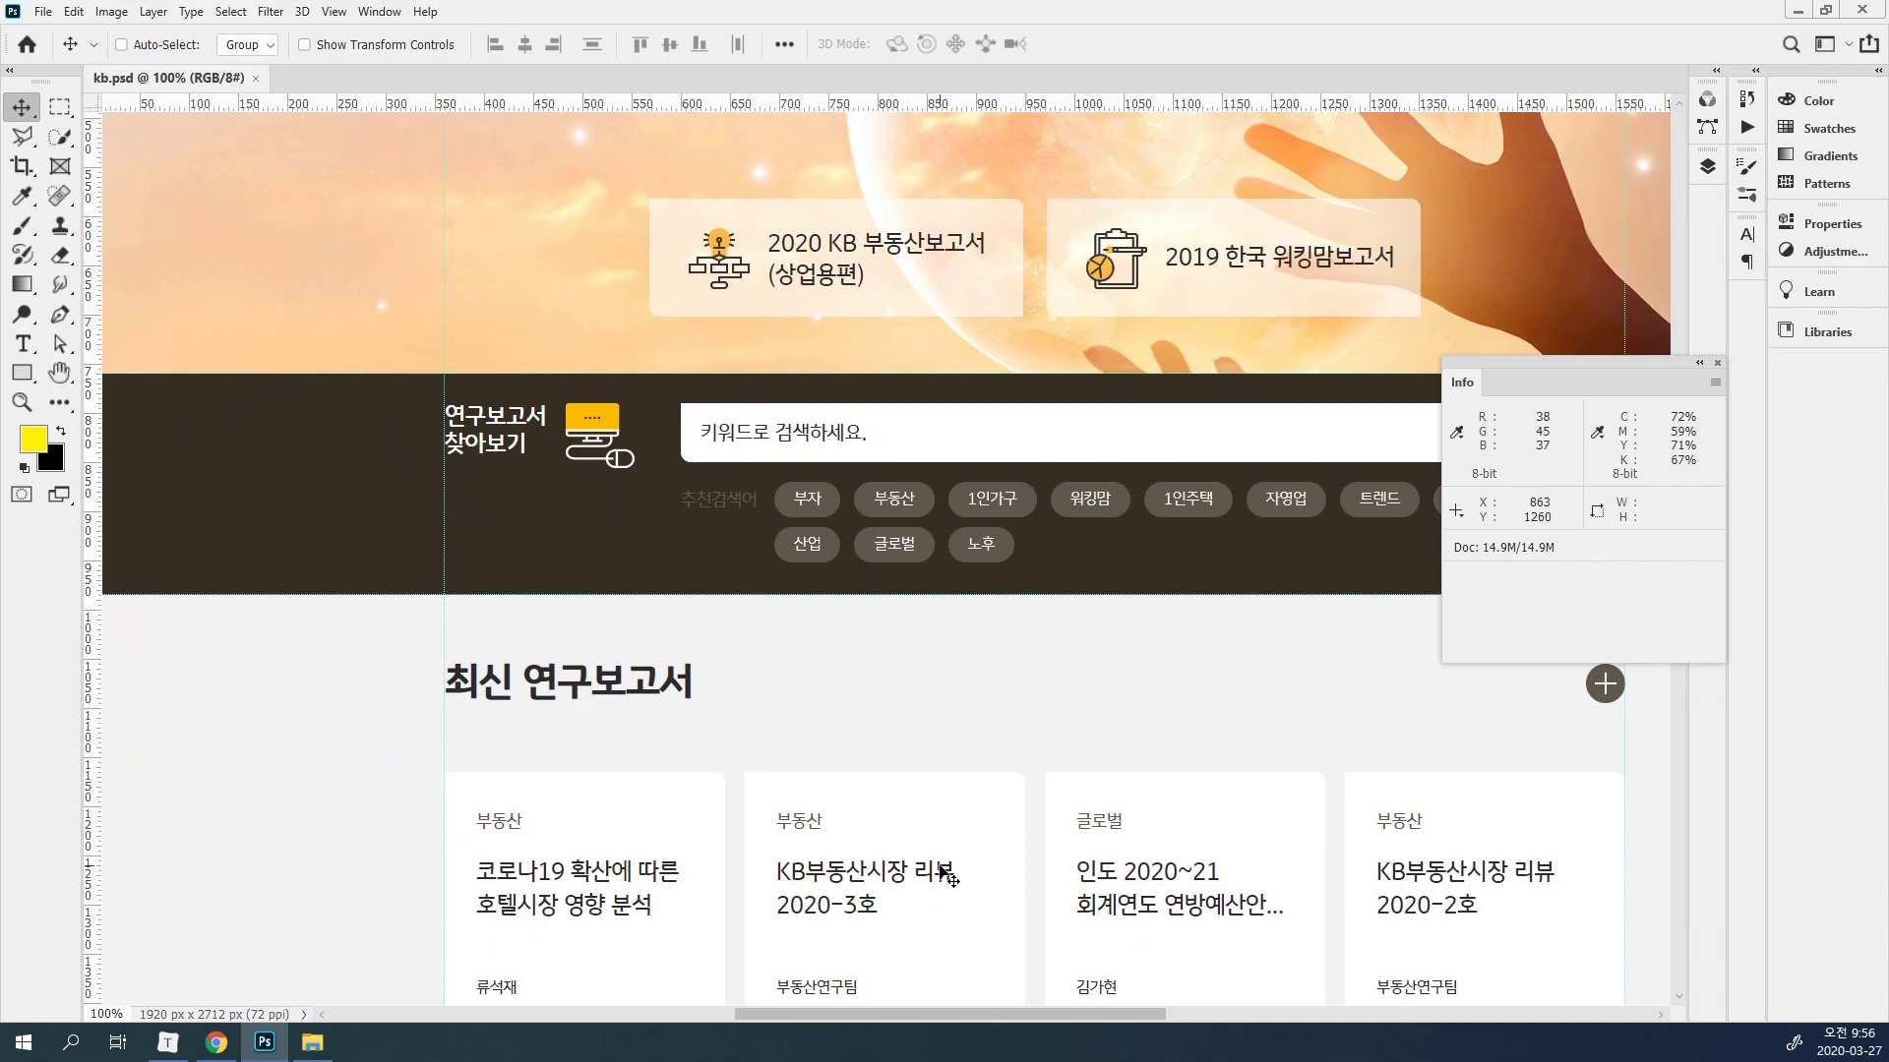
drag(897, 431, 881, 551)
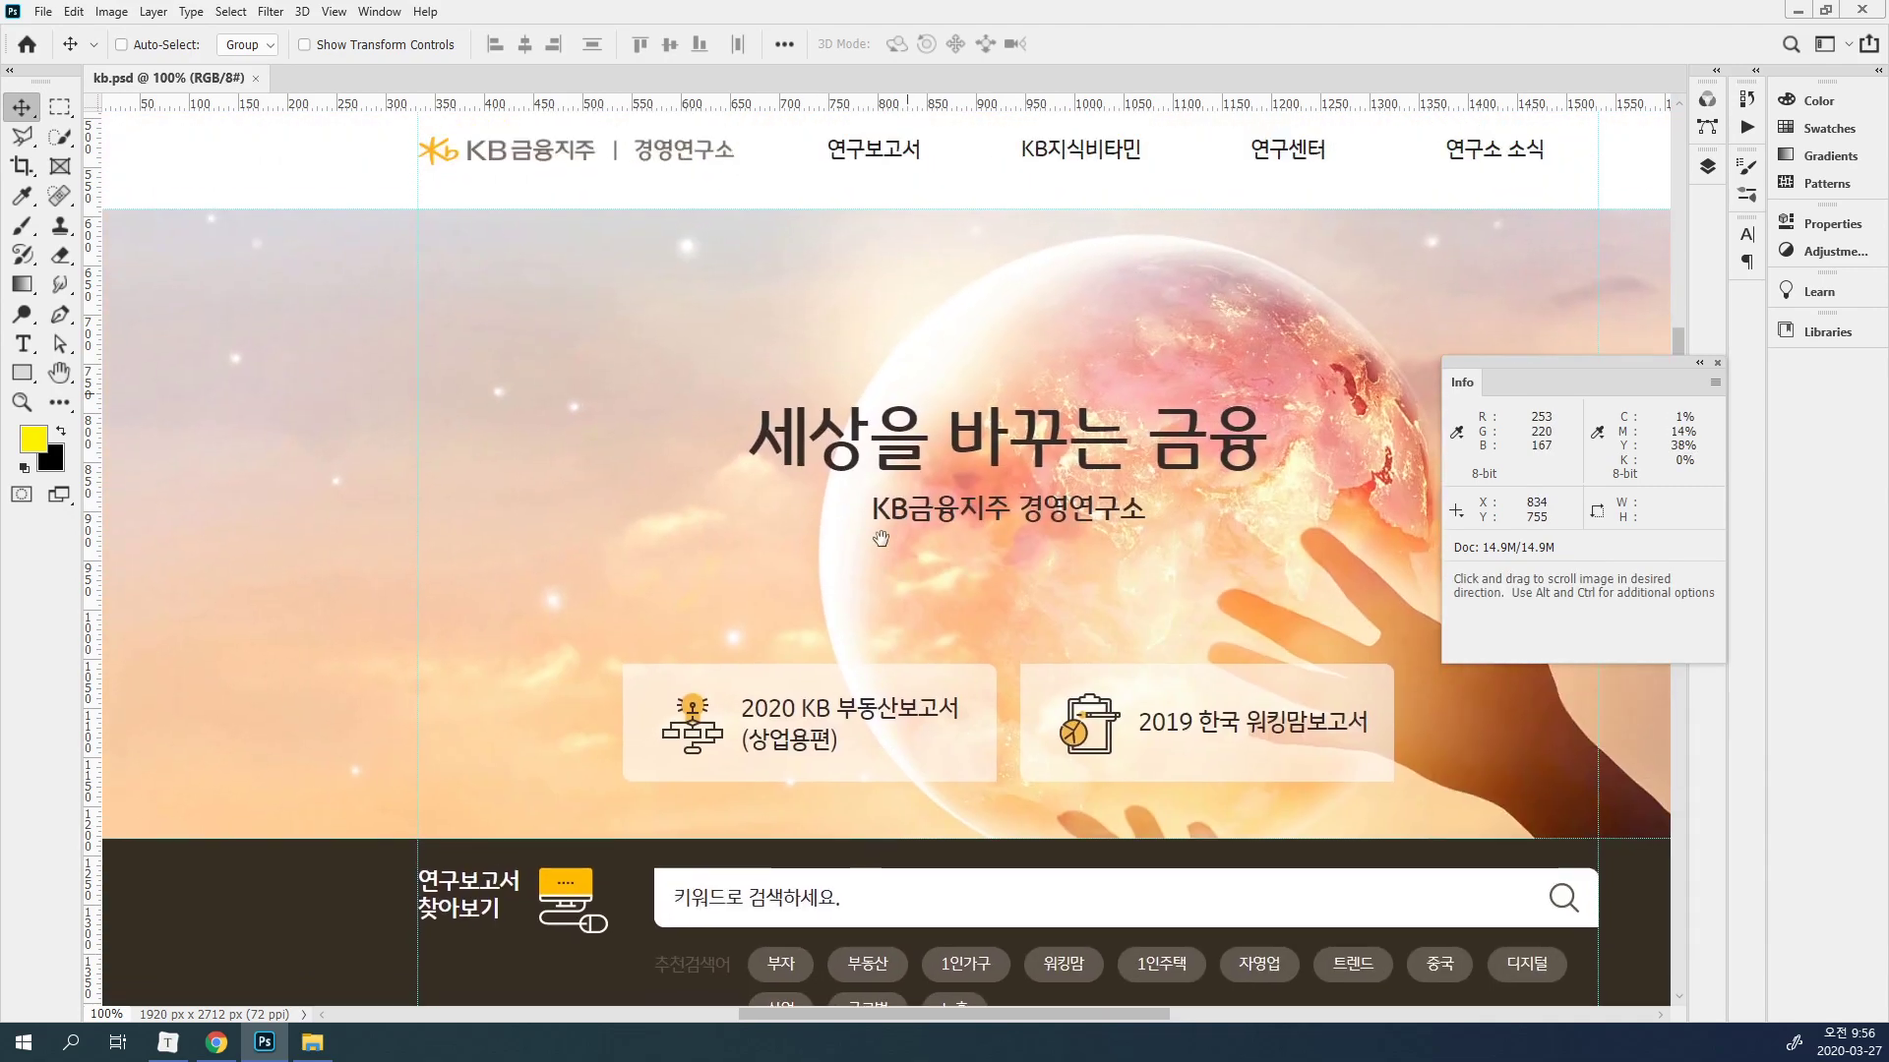
Place vertical guides at the right end of the header logo and on both sides of the 연구보고서 menu item.
ctrl+click(661, 293)
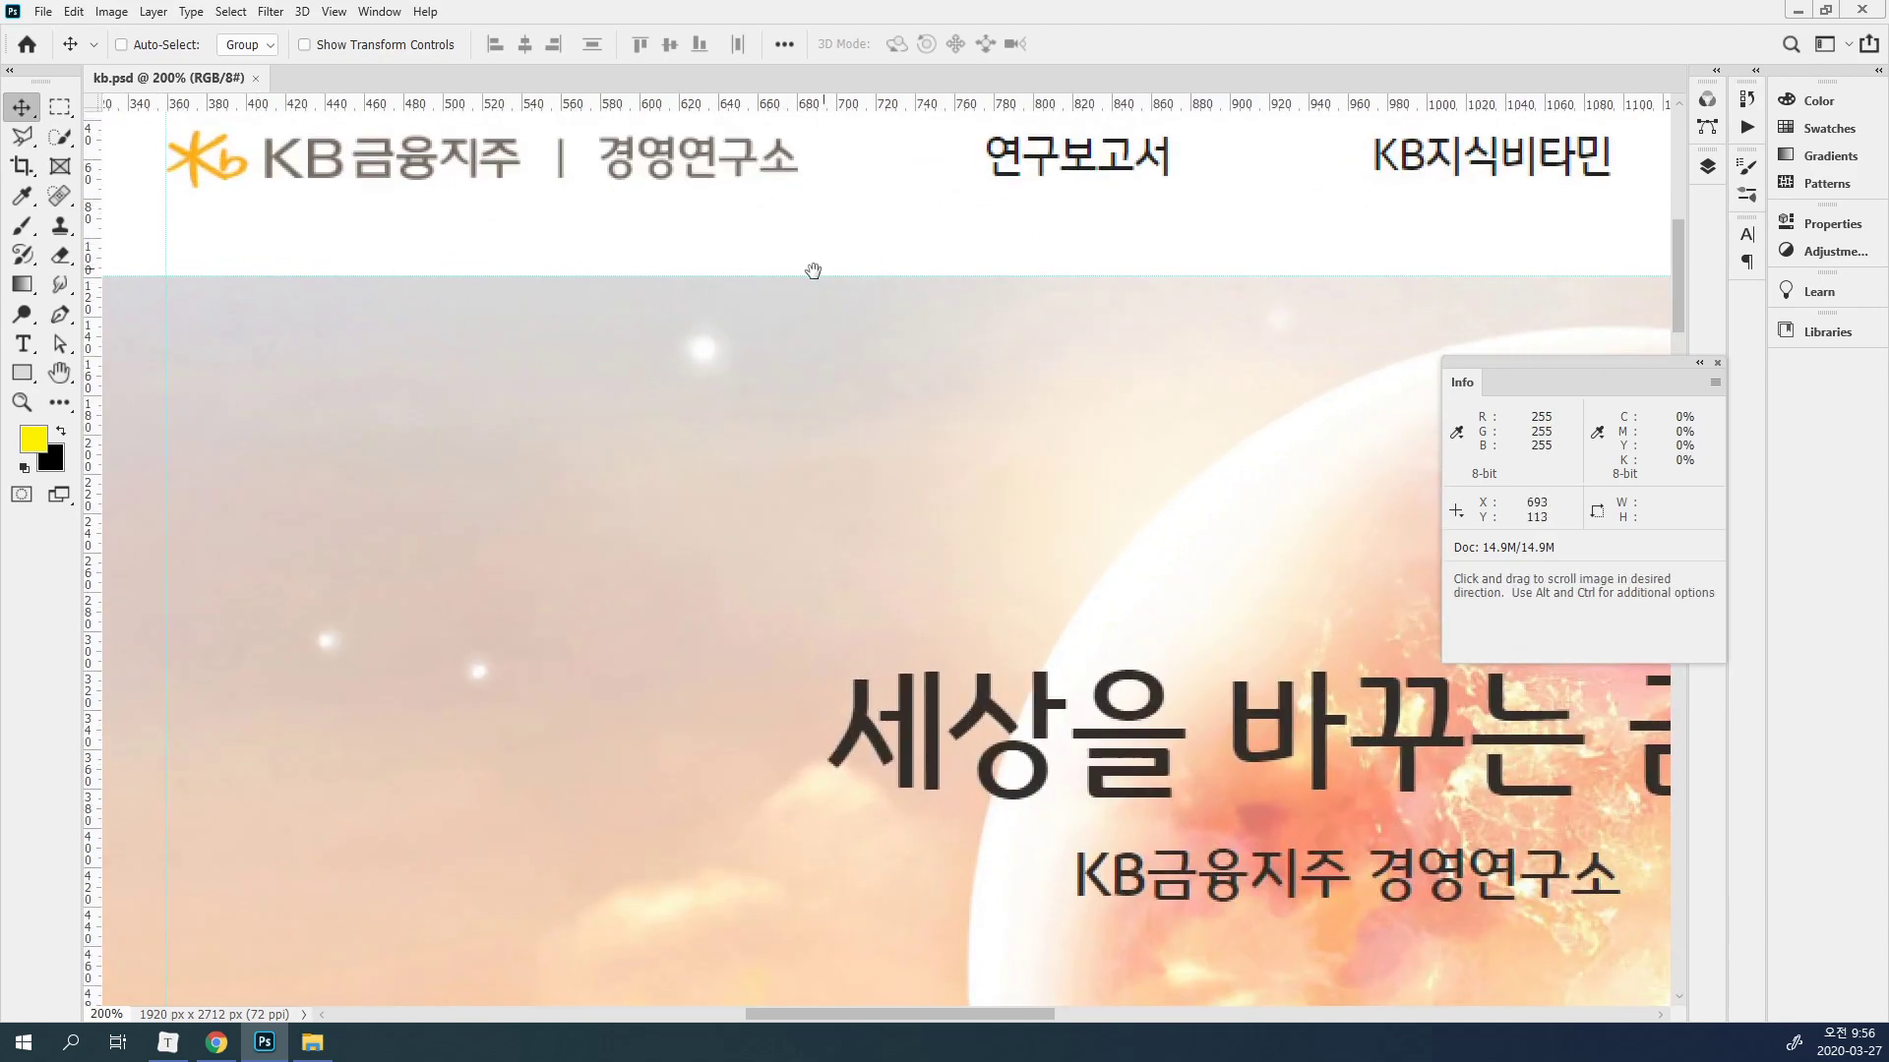
drag(817, 267, 956, 344)
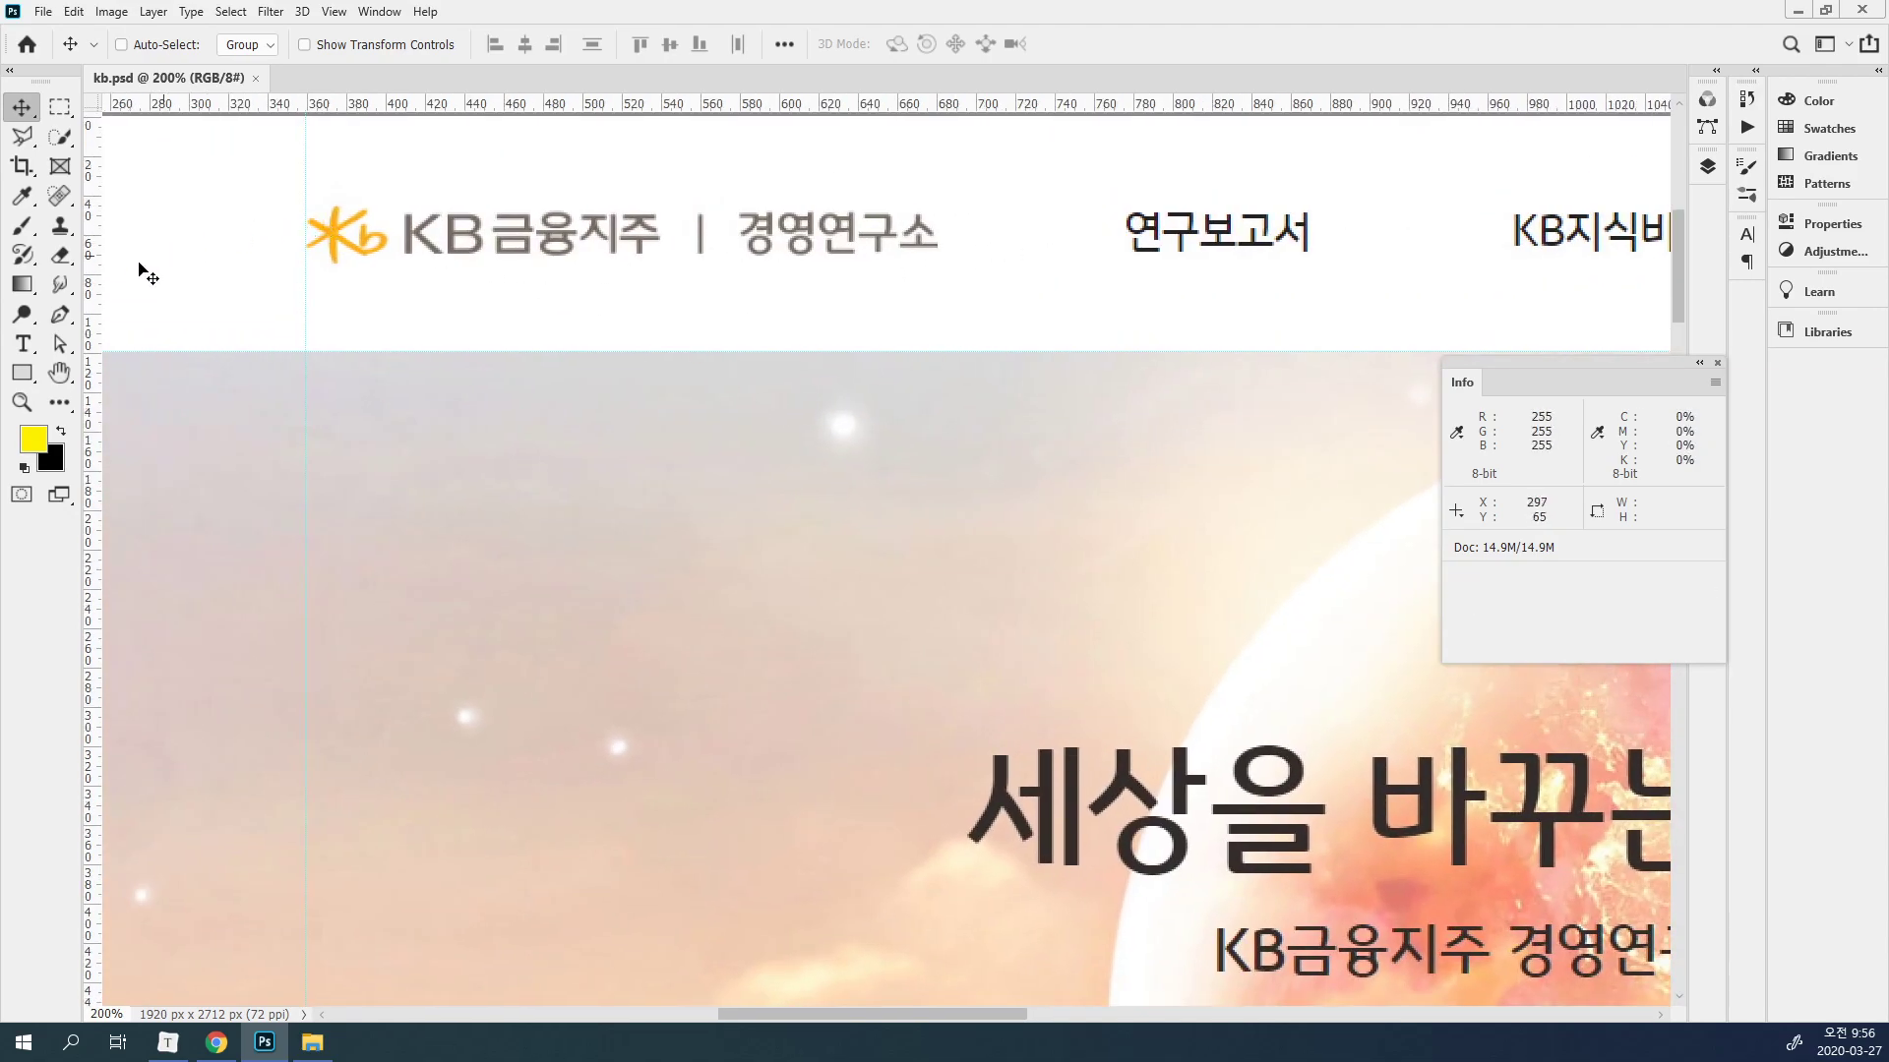
drag(92, 286, 611, 245)
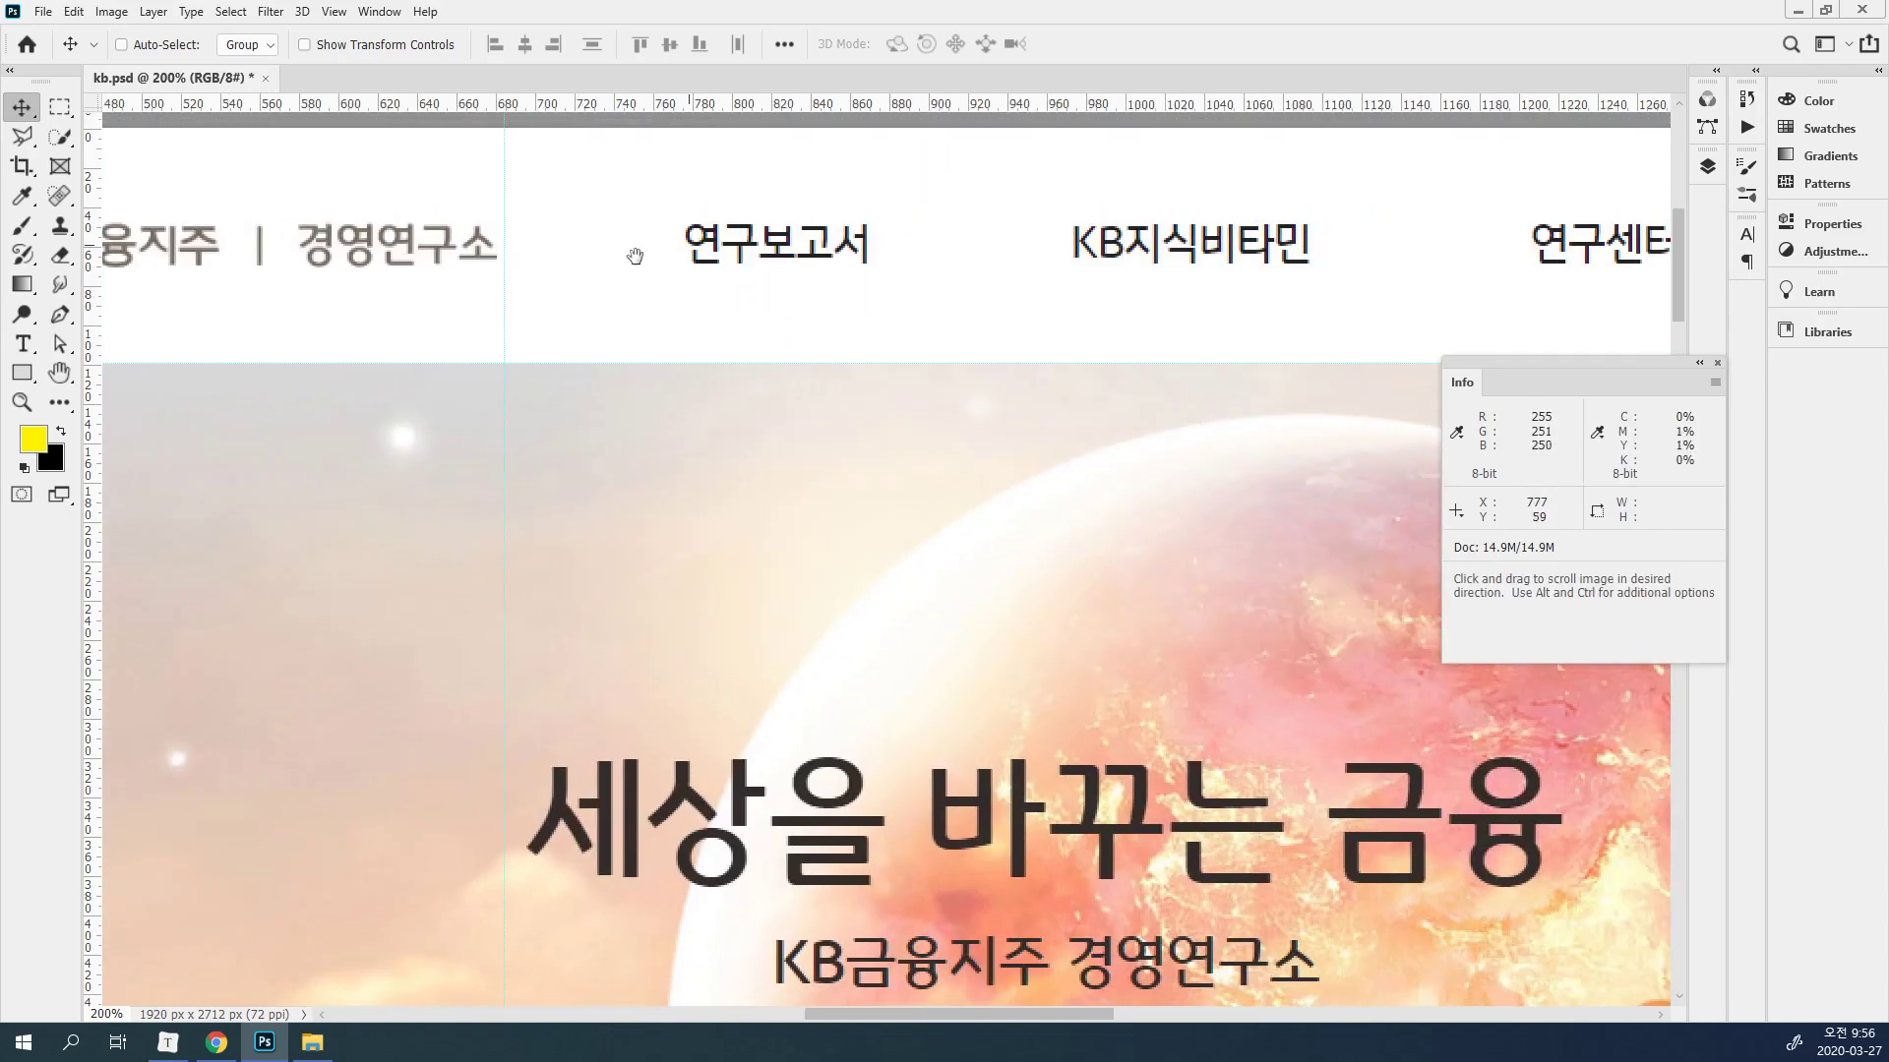
drag(92, 313, 672, 307)
drag(98, 402, 890, 377)
Place vertical guides on both sides of the KB지식비타민, 연구센터 and 연구소 소식 menu items.
drag(676, 364, 203, 361)
drag(90, 330, 587, 330)
drag(90, 388, 863, 350)
drag(994, 380, 444, 352)
drag(91, 354, 487, 354)
drag(98, 401, 881, 373)
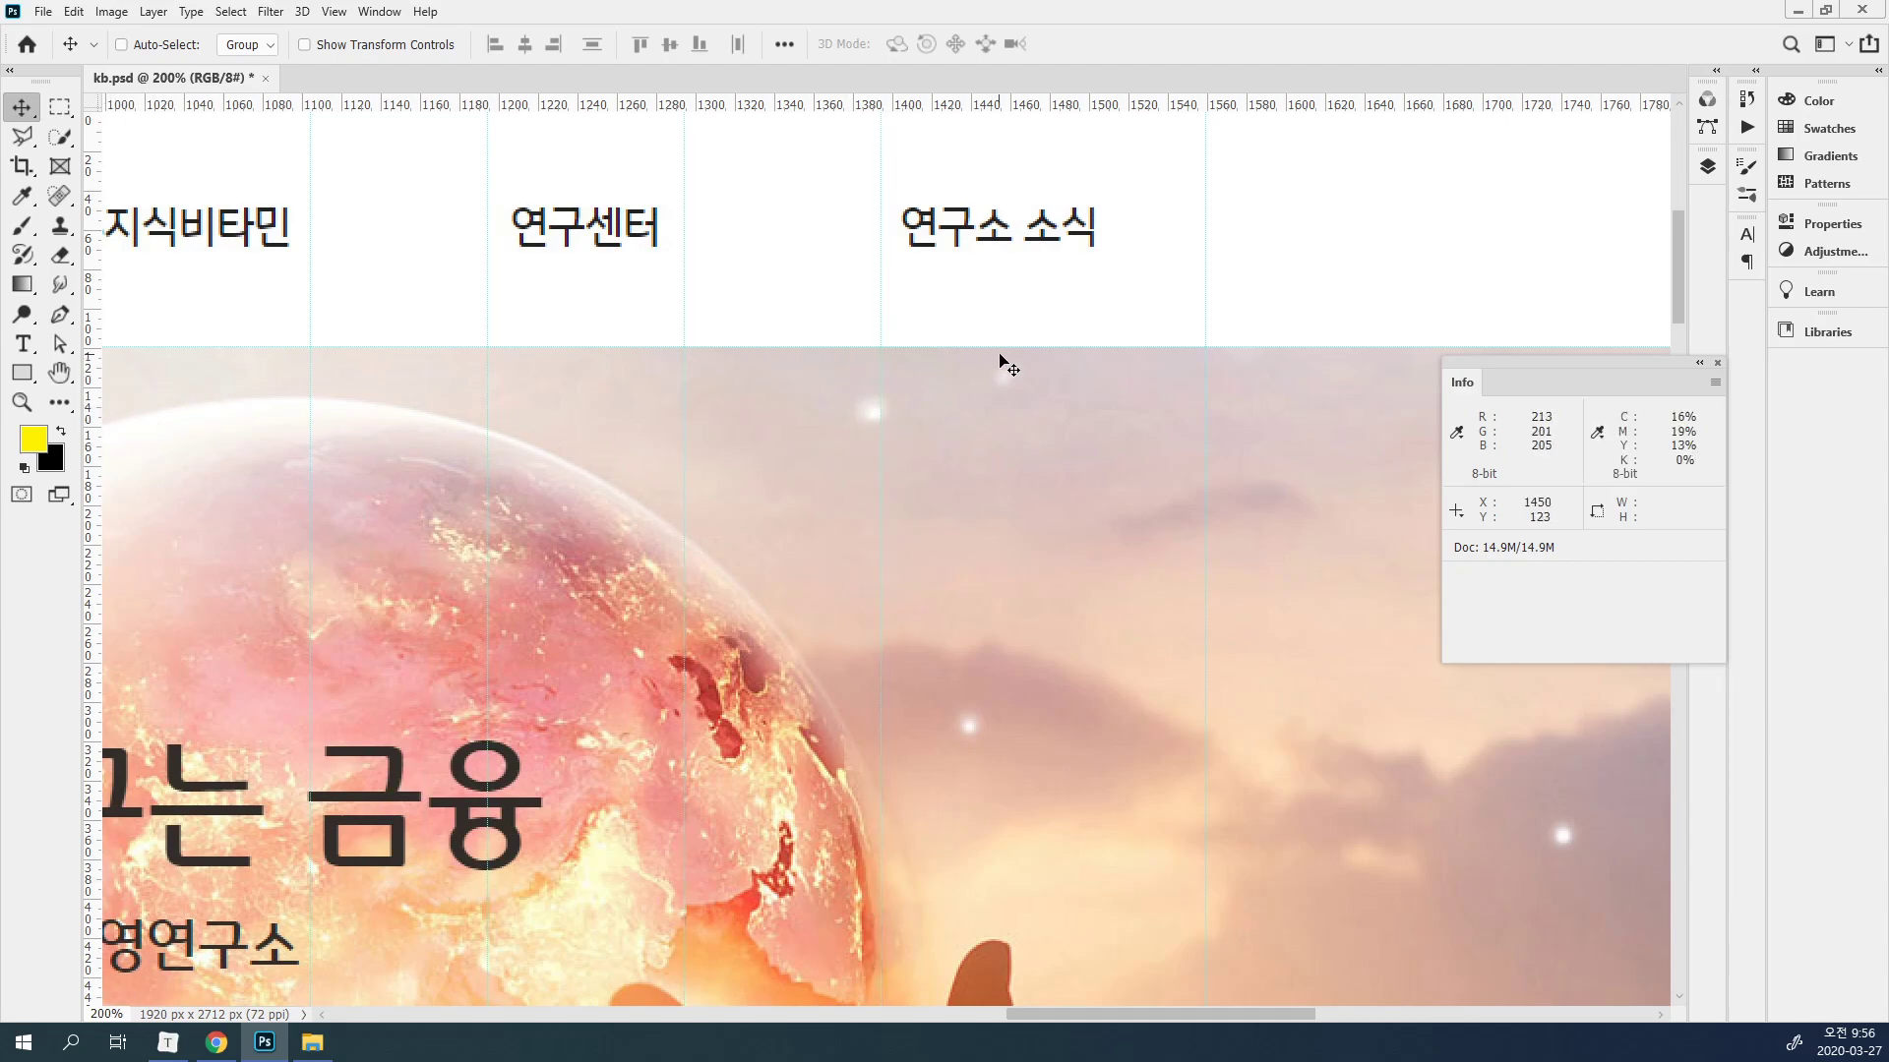
drag(95, 429, 1119, 305)
Place vertical guides on the left and right edges of the 2020 KB 부동산보고서 card in the main banner.
drag(340, 735, 950, 428)
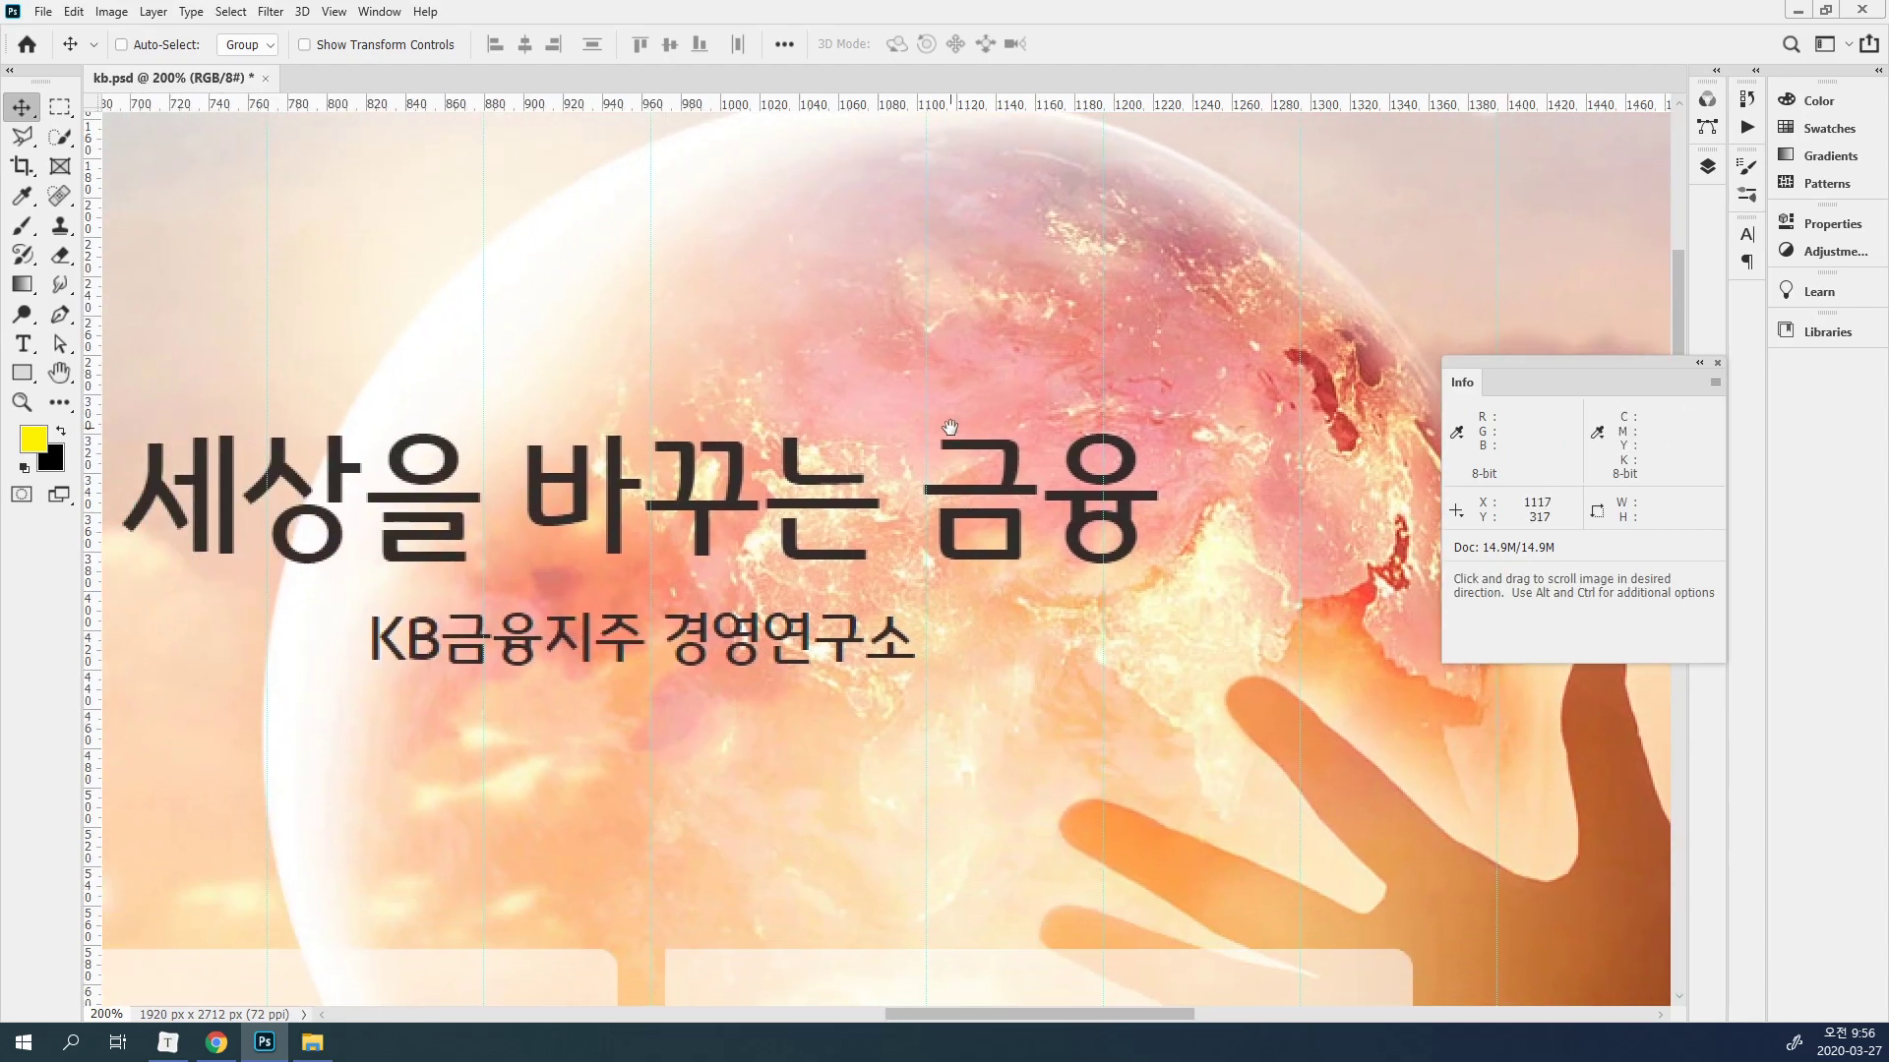
drag(639, 611, 951, 435)
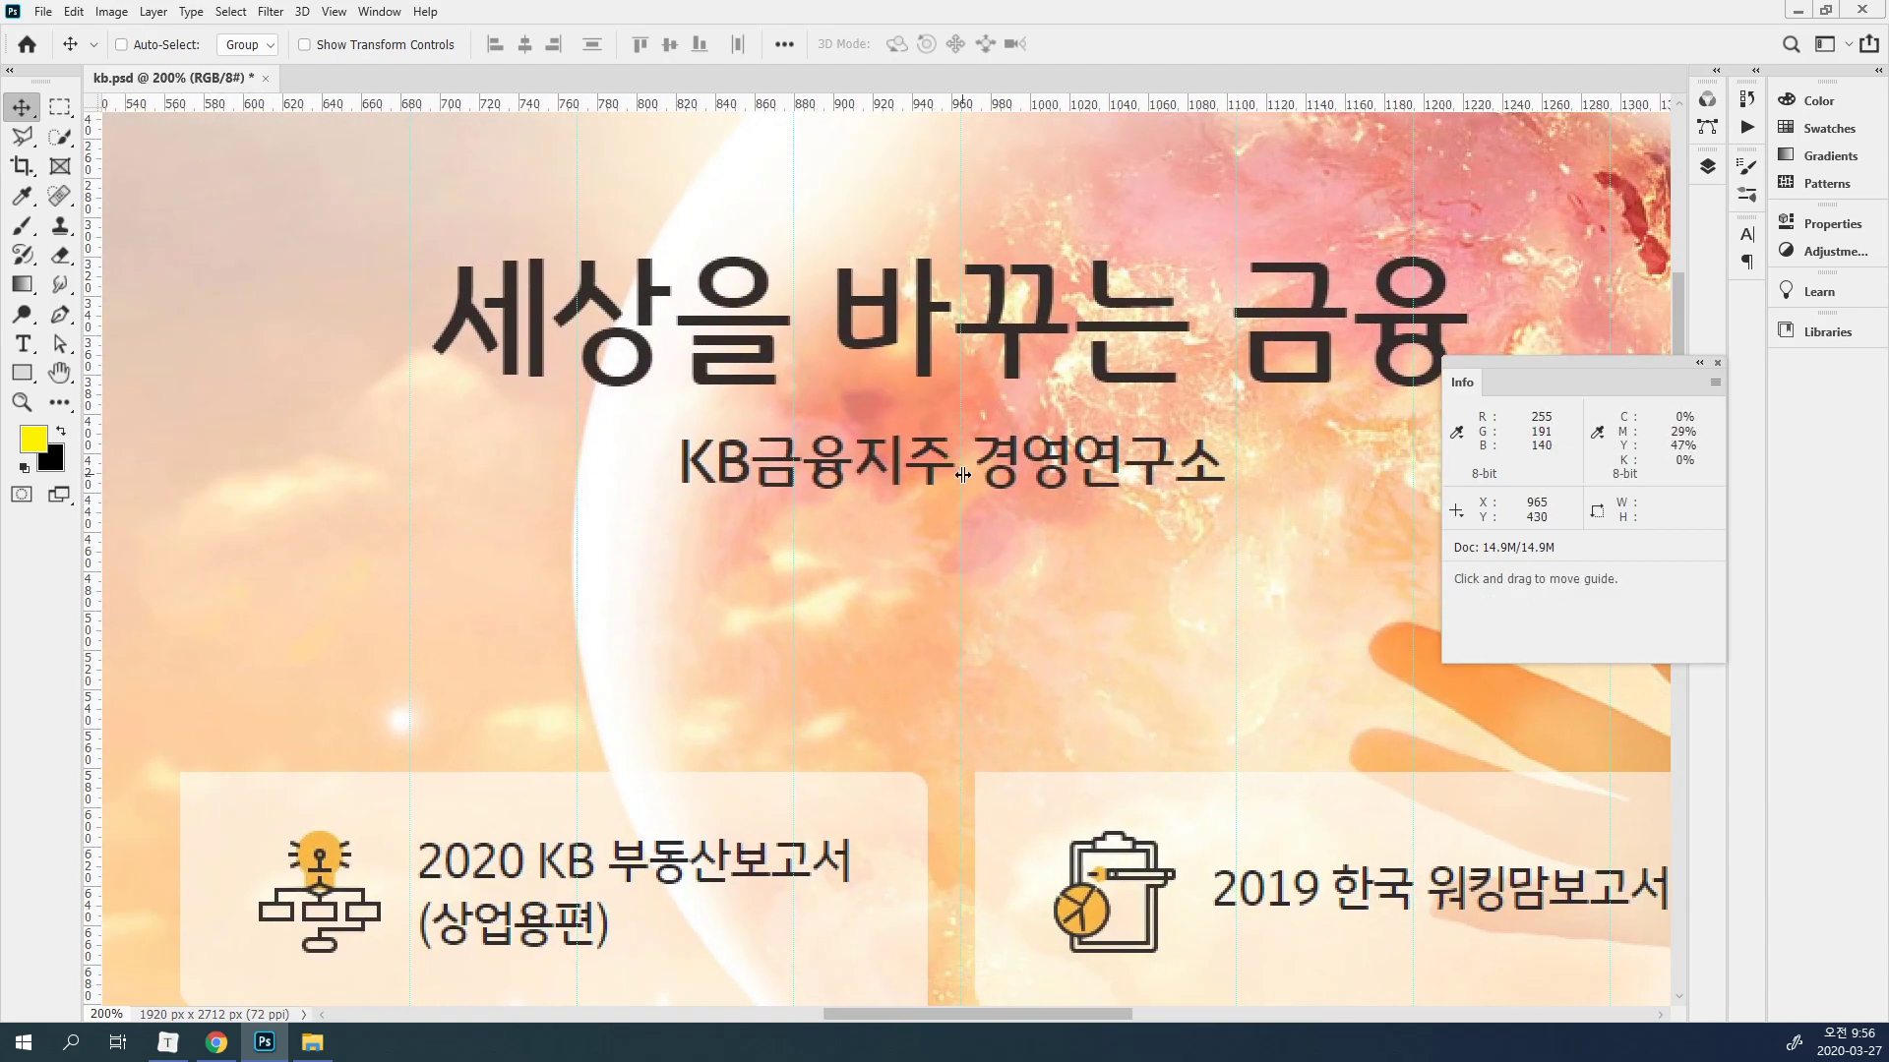
key(ctrl+minus)
drag(948, 559, 969, 239)
ctrl+click(816, 366)
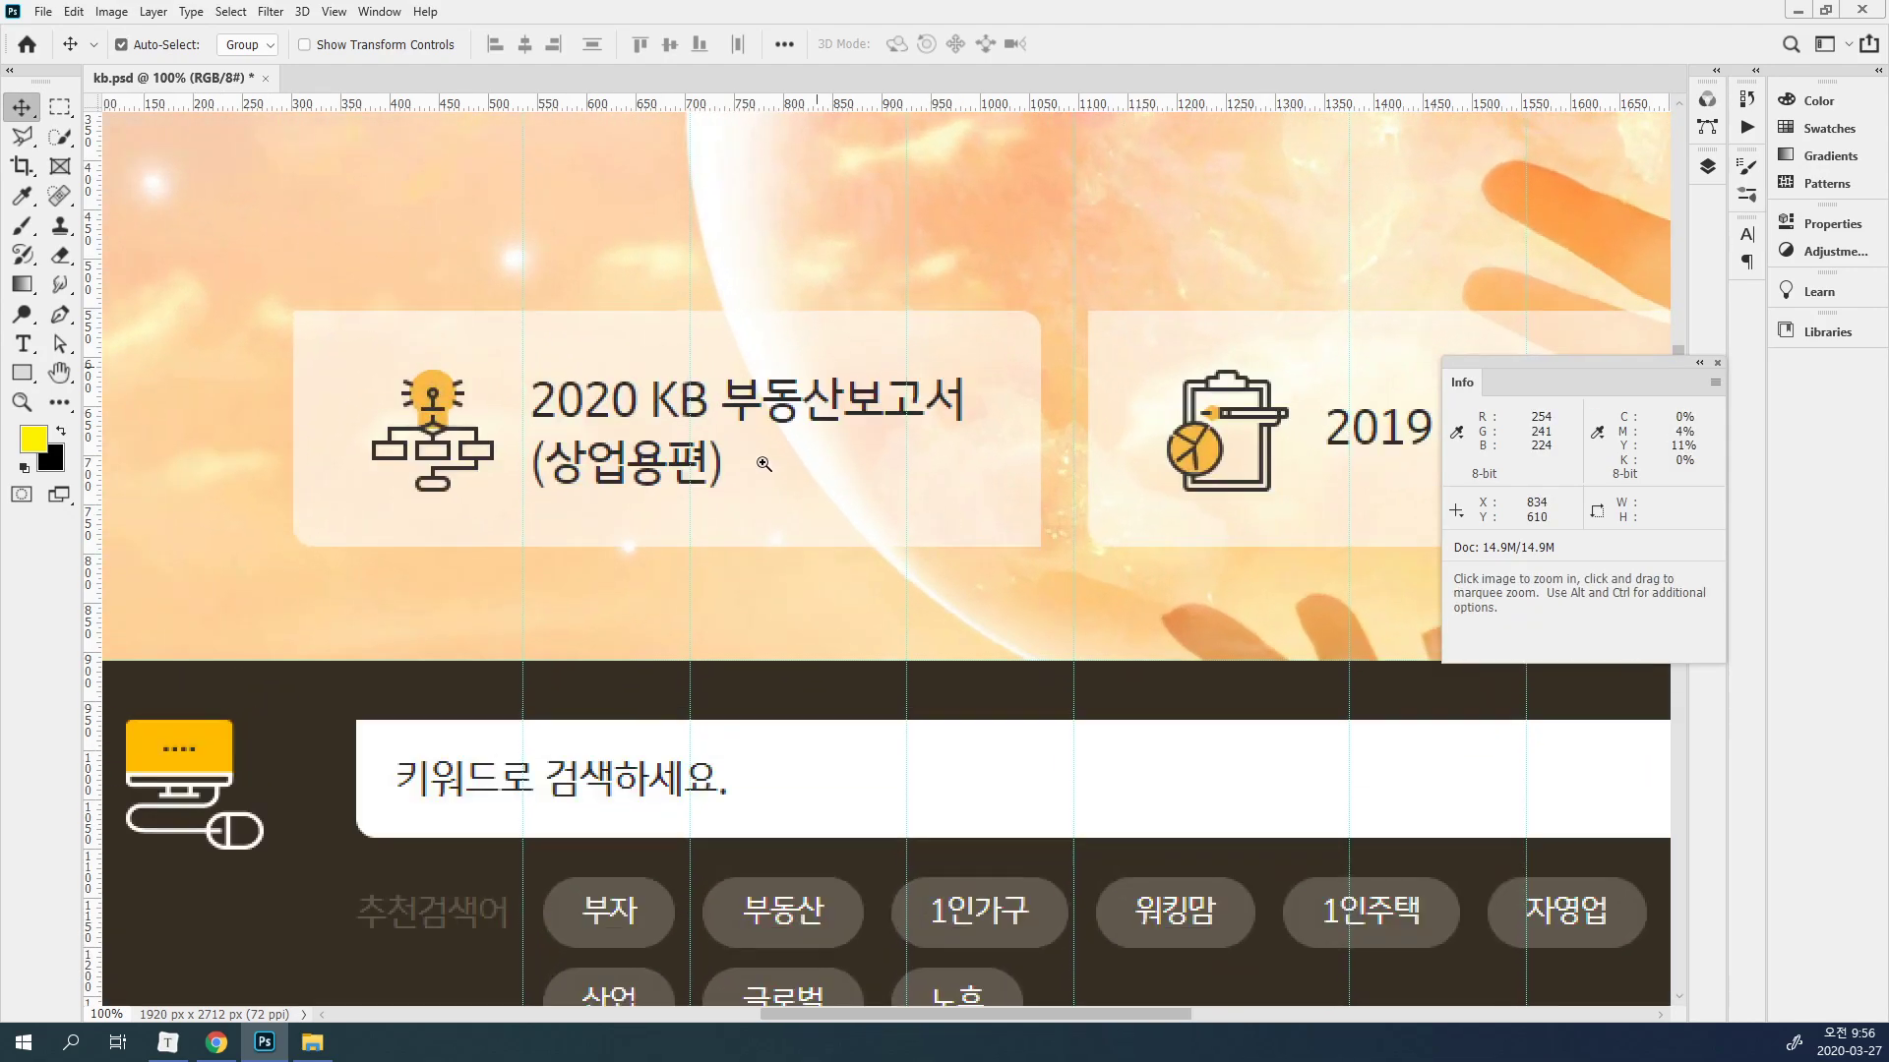
drag(93, 456, 294, 441)
drag(96, 500, 1040, 474)
Place vertical guides on the right edges of the 2020 KB 부동산보고서 and 2019 한국 워킹맘보고서 cards.
ctrl+click(859, 474)
ctrl+click(860, 474)
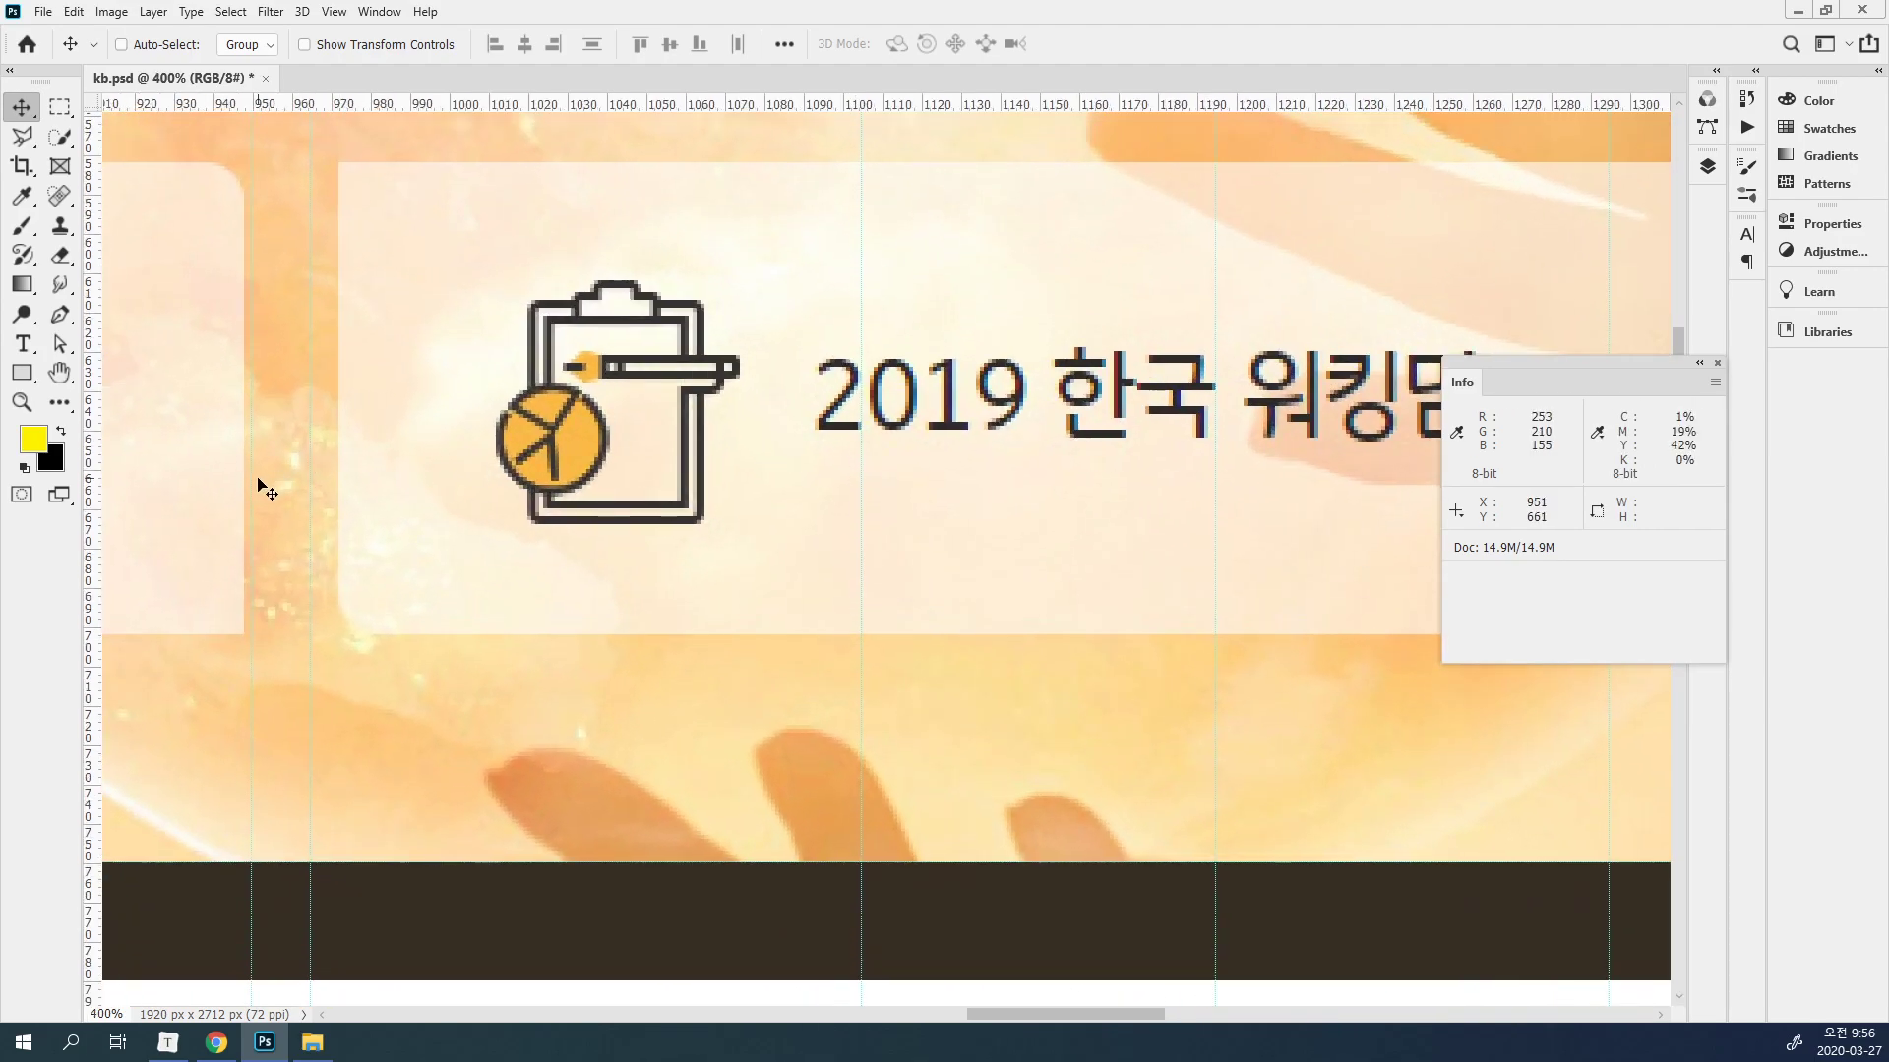
drag(97, 497, 245, 492)
key(space)
drag(763, 482, 61, 437)
drag(96, 498, 1131, 461)
Place vertical guides on the search field's left edge and at the right end of the 추천검색어 label.
key(space)
mouse_move(725, 591)
mouse_down()
mouse_move(591, 425)
mouse_move(800, 304)
mouse_up()
mouse_move(346, 391)
mouse_down()
mouse_move(705, 590)
mouse_move(886, 718)
mouse_up()
drag(652, 472, 639, 391)
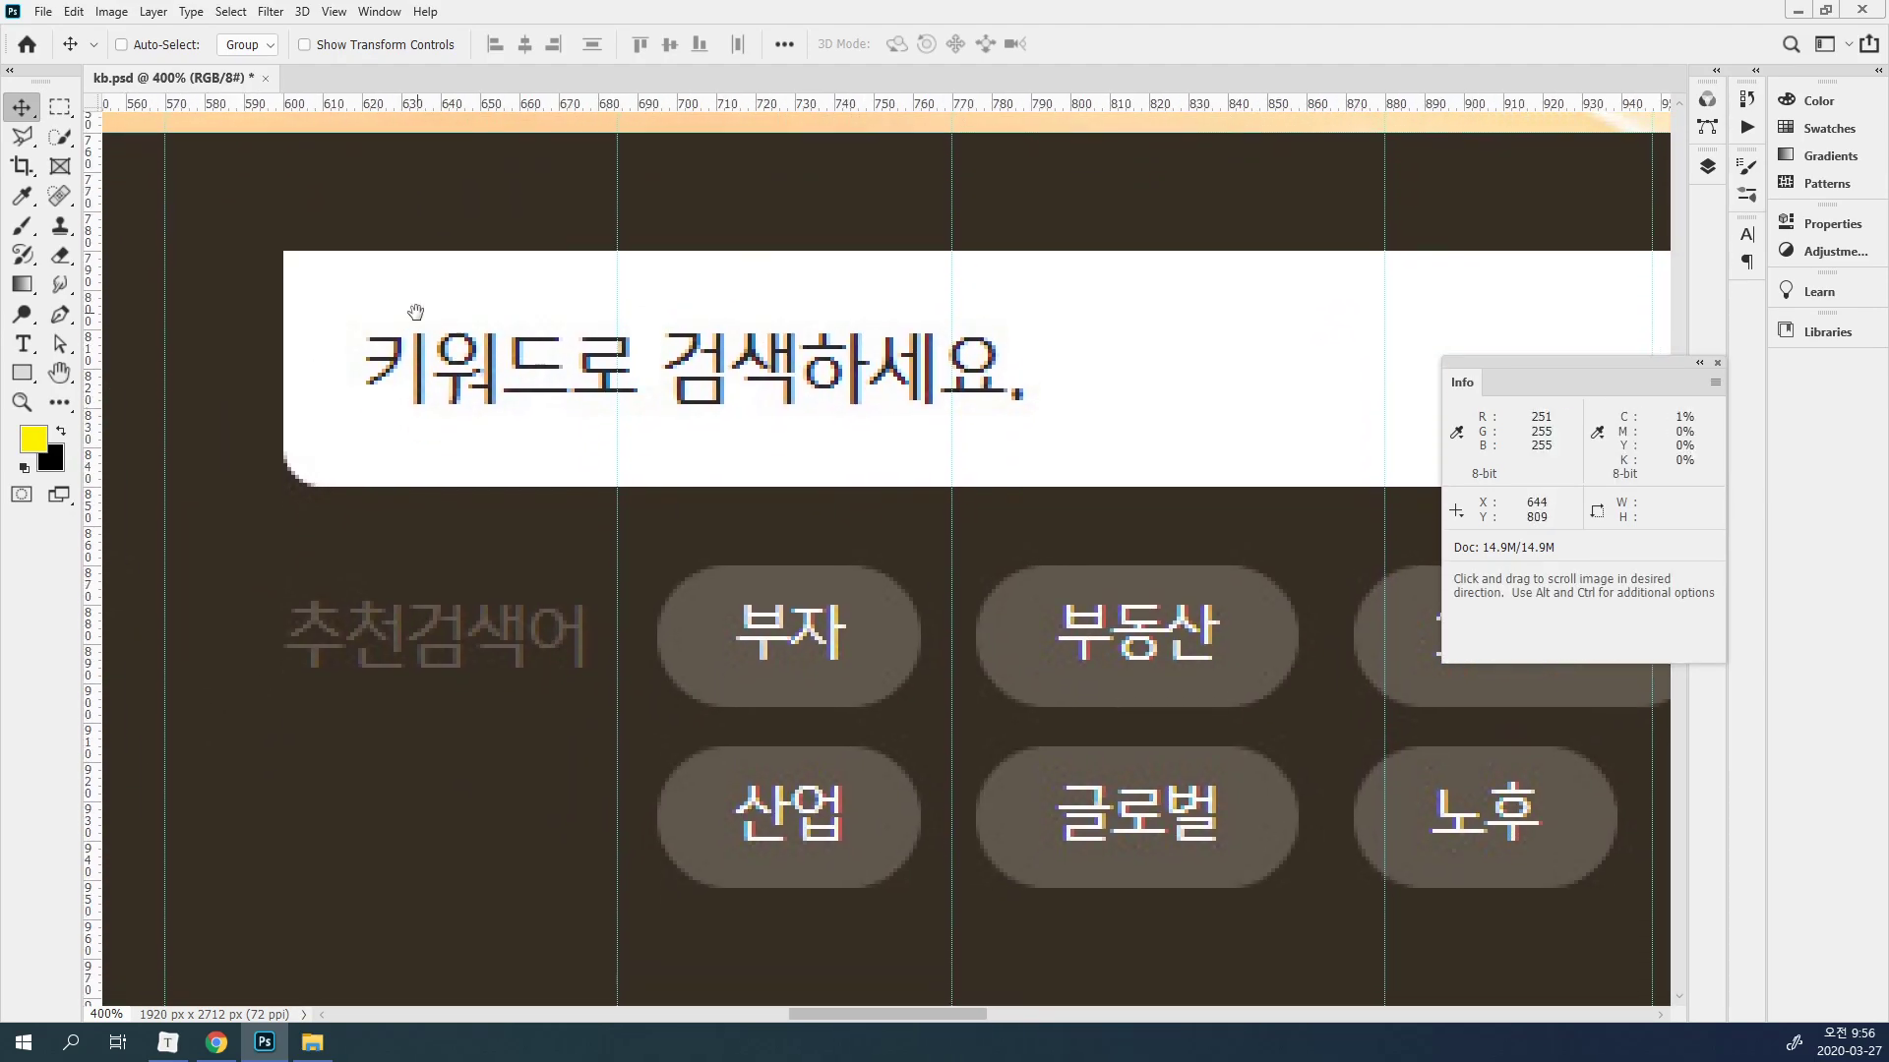
drag(88, 448, 283, 433)
drag(89, 489, 599, 610)
Place vertical guides across the 최신 연구보고서 cards, including both sides of the gap between the first and second cards.
drag(880, 771, 1254, 275)
drag(895, 453, 108, 403)
drag(93, 504, 282, 501)
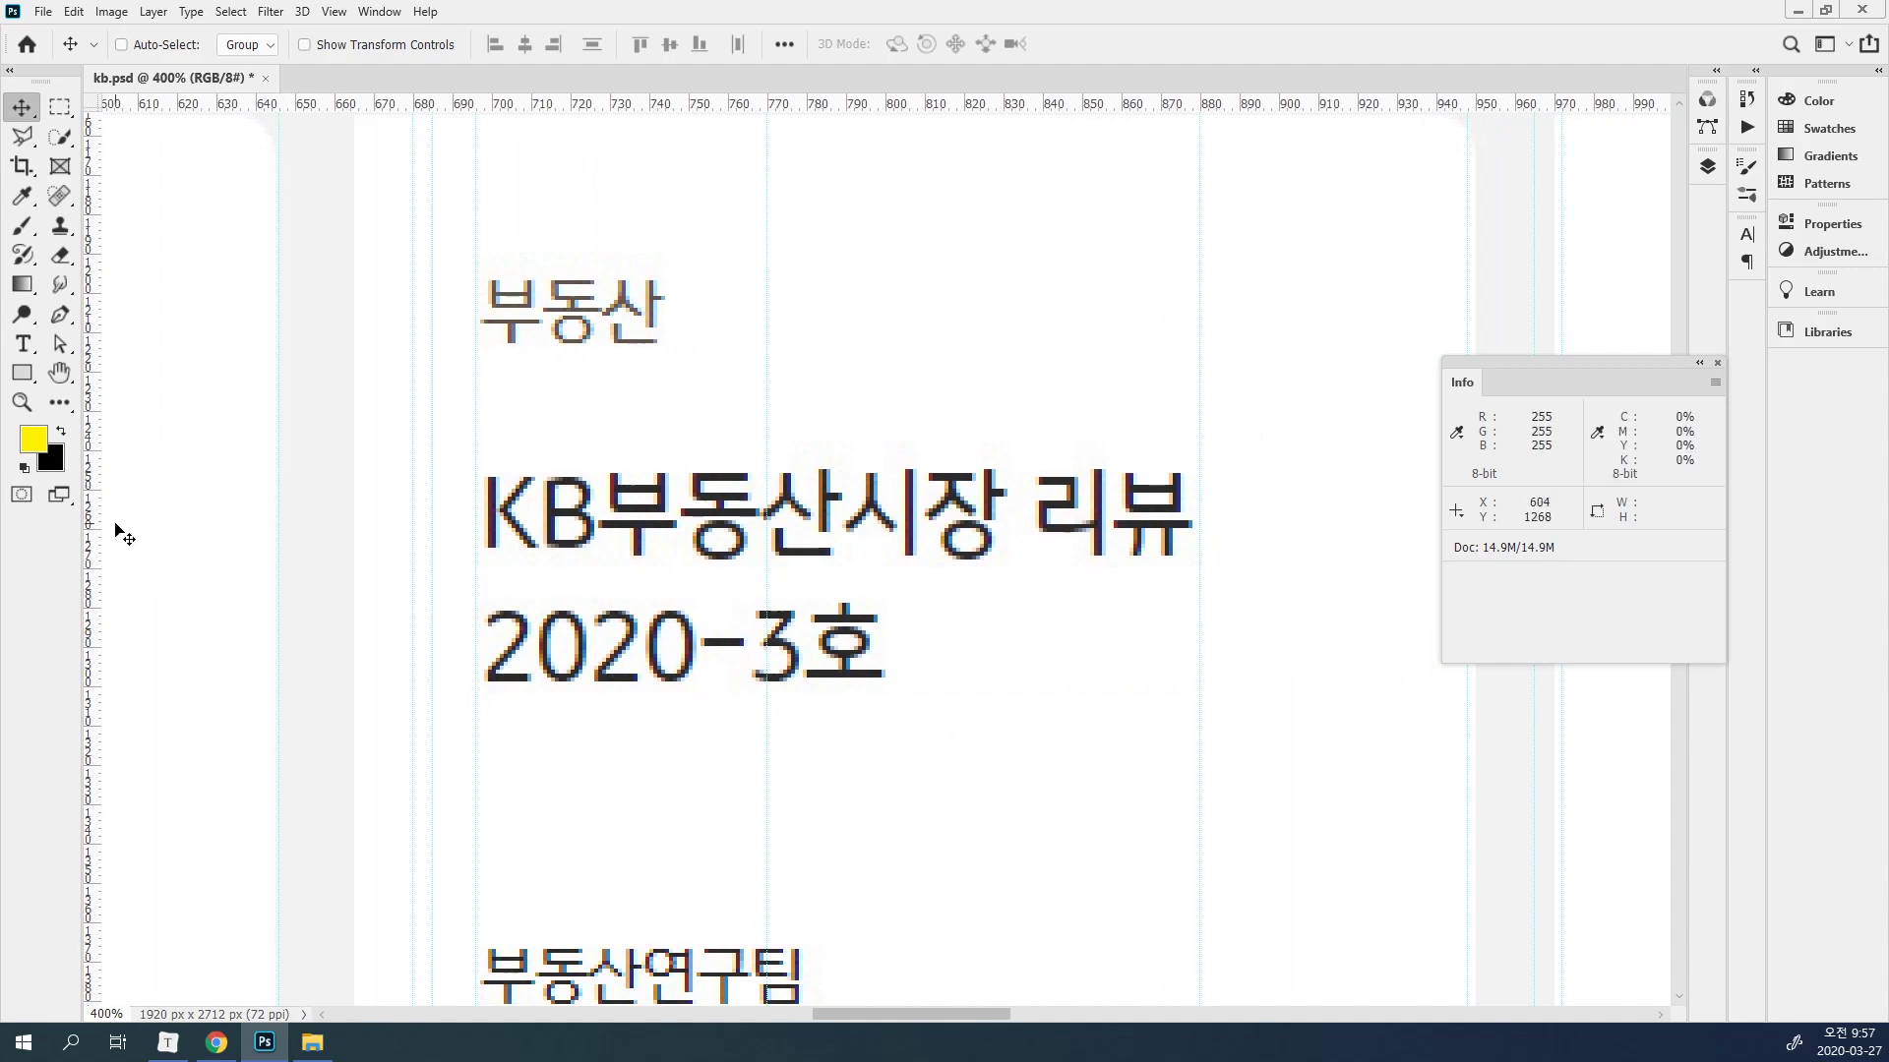
drag(94, 531, 354, 536)
drag(864, 535, 517, 513)
drag(93, 536, 586, 522)
drag(899, 522, 43, 521)
drag(365, 557, 670, 545)
drag(94, 605, 741, 574)
Place vertical guides beside the 보고서 box's plus icon and at the left edge of its article list.
key(ctrl+minus)
key(ctrl+minus)
key(ctrl+minus)
drag(734, 708, 1089, 471)
drag(747, 610, 1042, 394)
drag(823, 618, 603, 360)
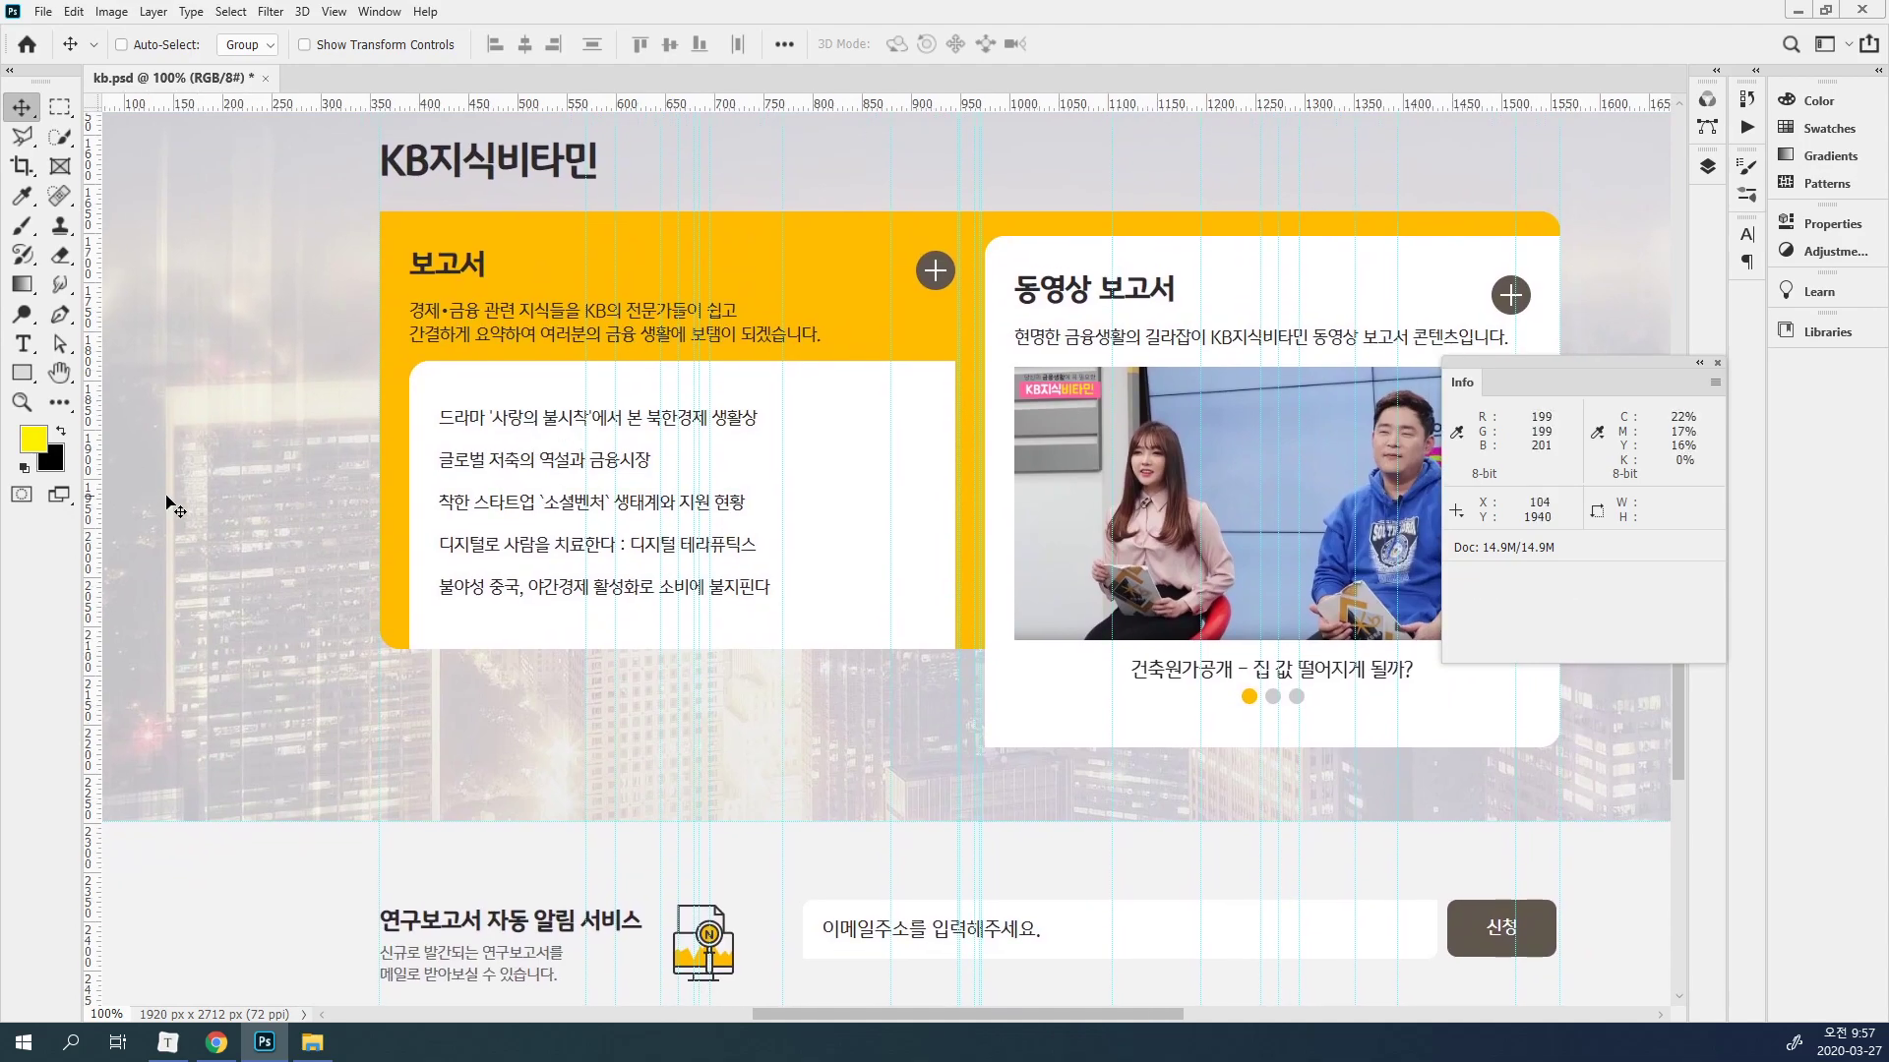
drag(90, 531, 912, 507)
drag(617, 719, 634, 602)
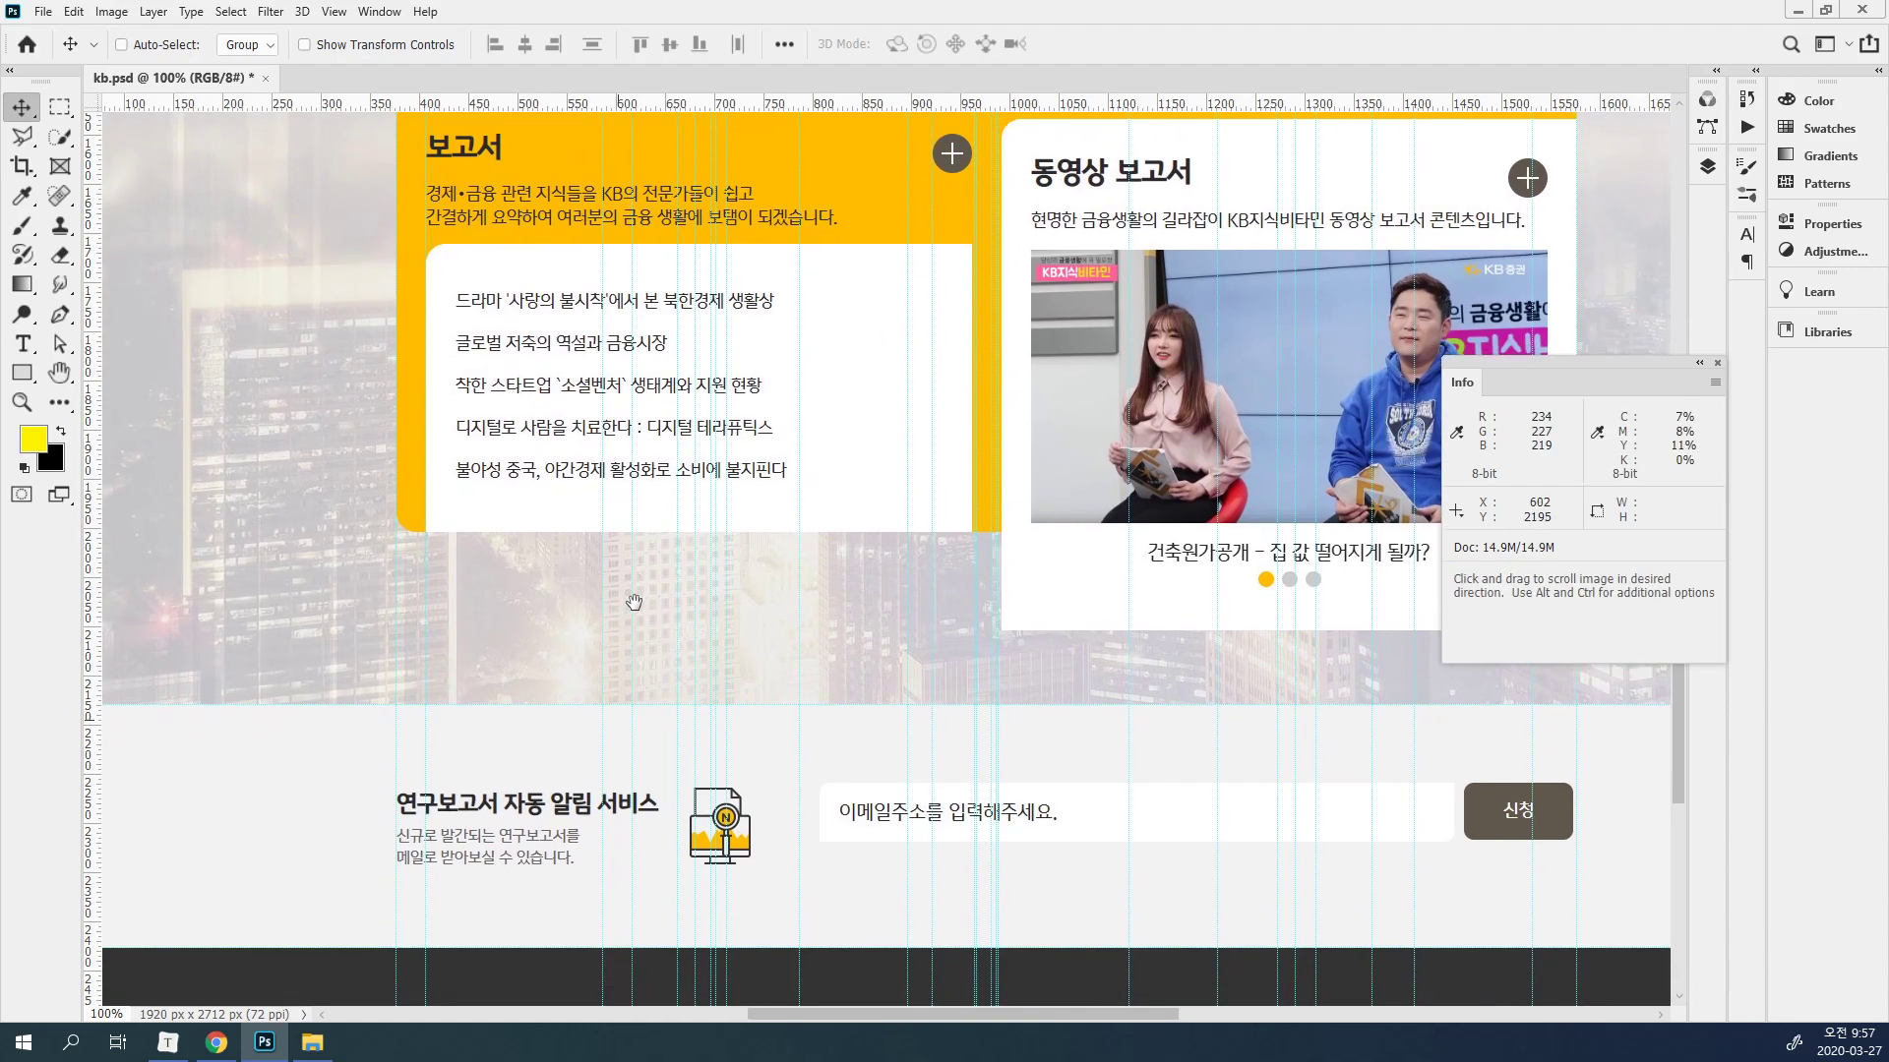
drag(94, 589, 456, 467)
Place vertical guides right of the 연구보고서 자동 알림 서비스 title, right of its icon and on the e-mail field's left edge.
scroll(535, 780, down, 5)
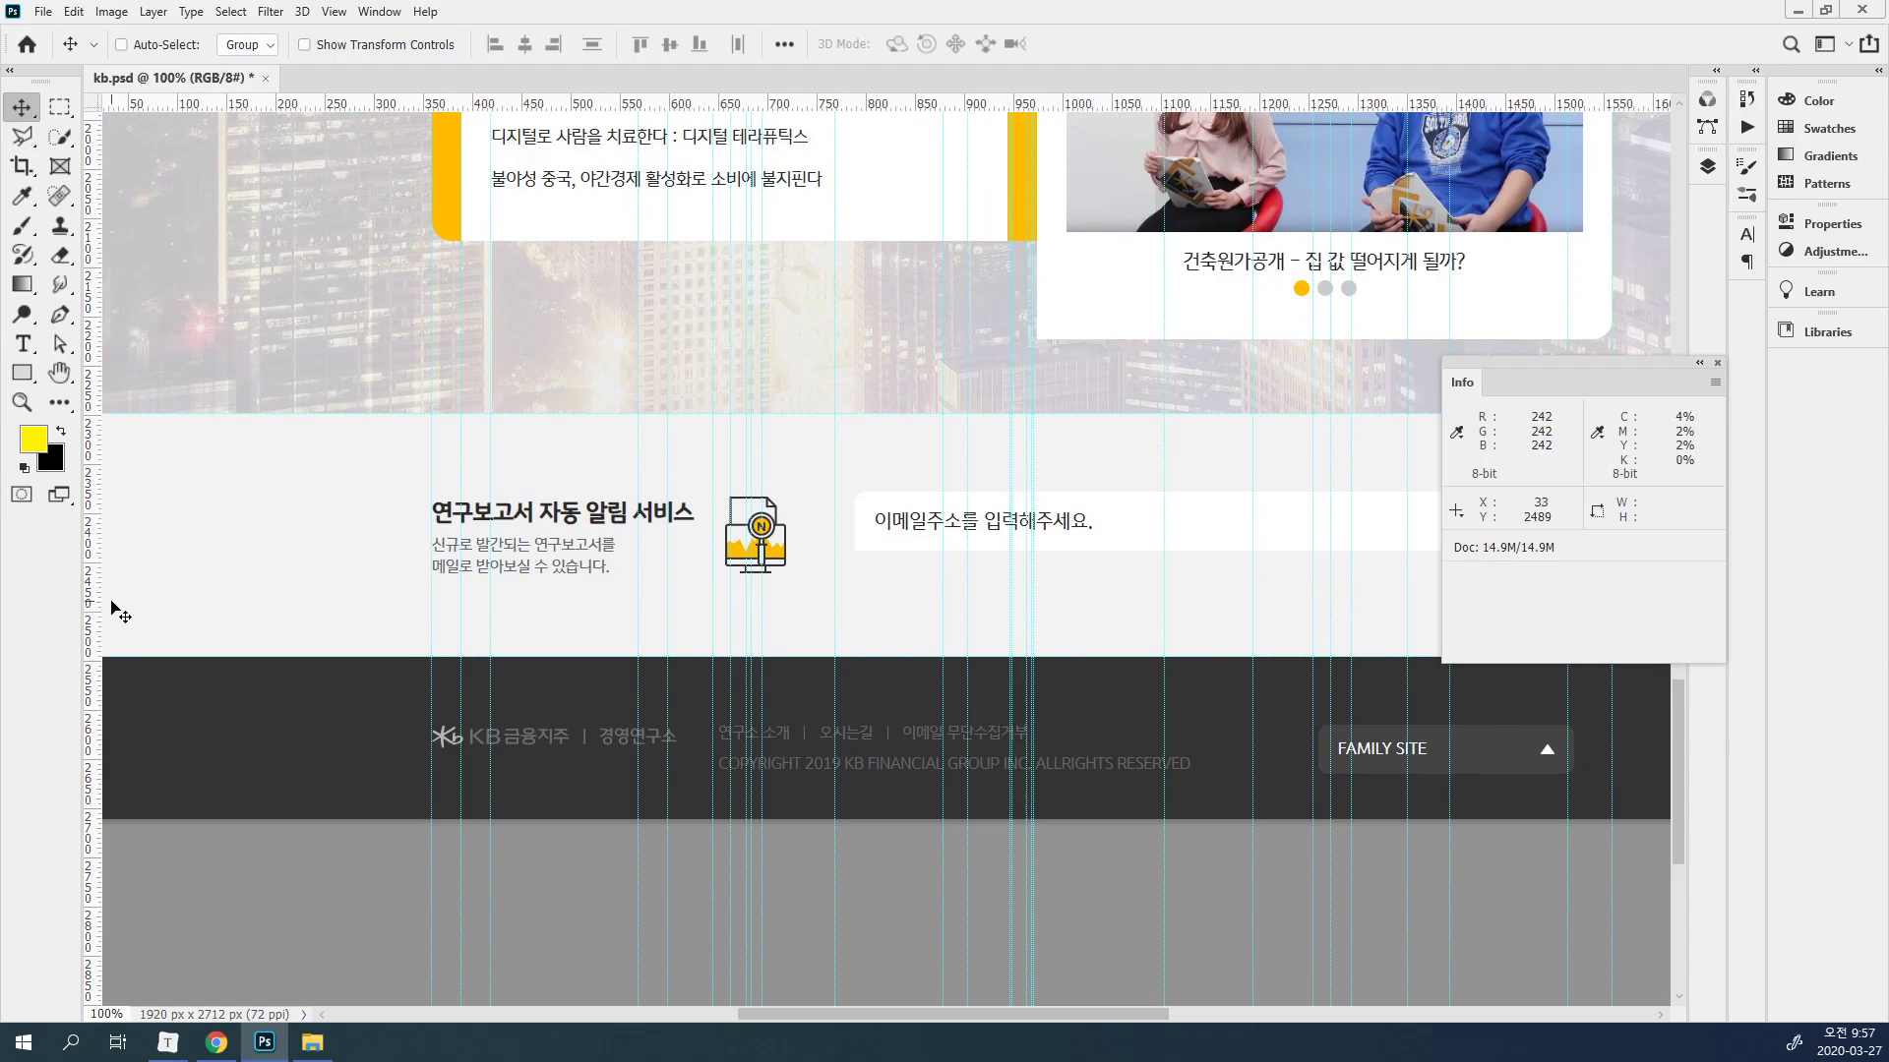
drag(95, 618, 697, 570)
drag(93, 617, 799, 567)
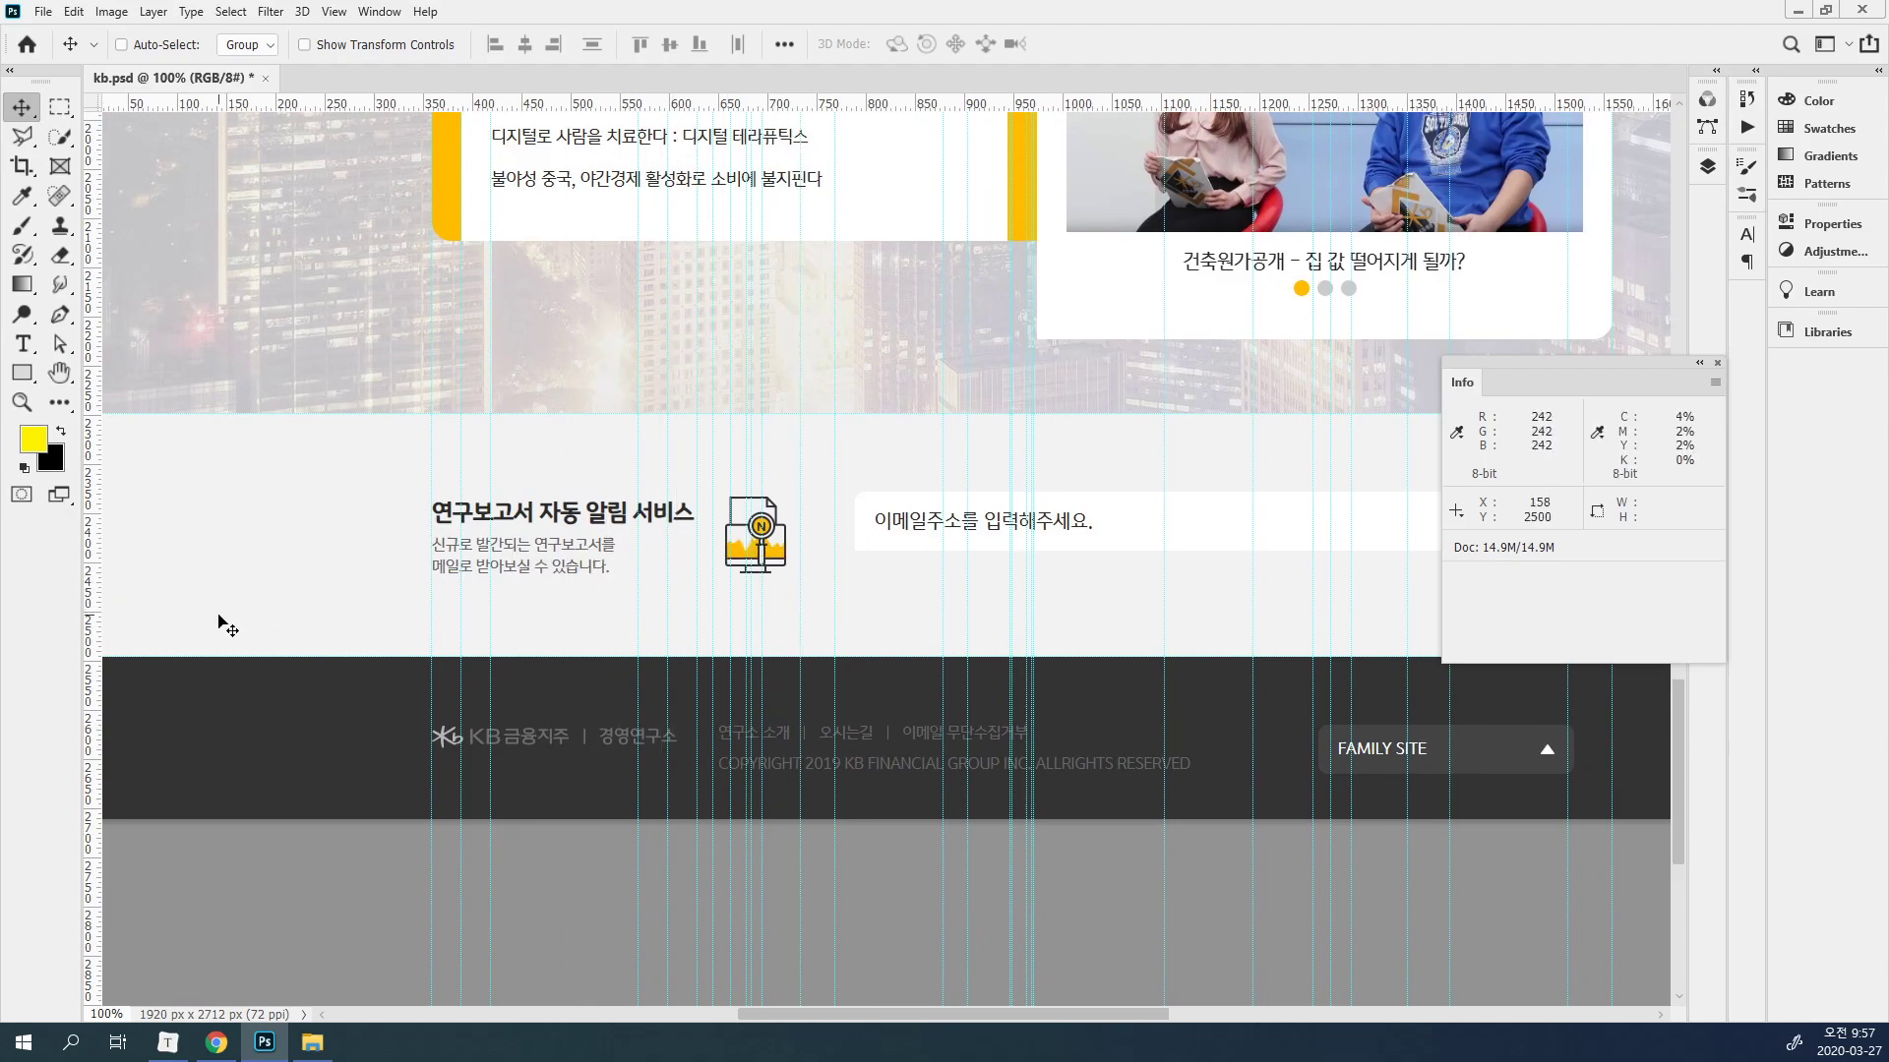
drag(110, 655, 859, 601)
Place vertical guides on both sides of the divider between KB금융지주 and 경영연구소 in the footer logo.
drag(620, 713, 630, 422)
drag(91, 513, 591, 479)
drag(96, 591, 609, 497)
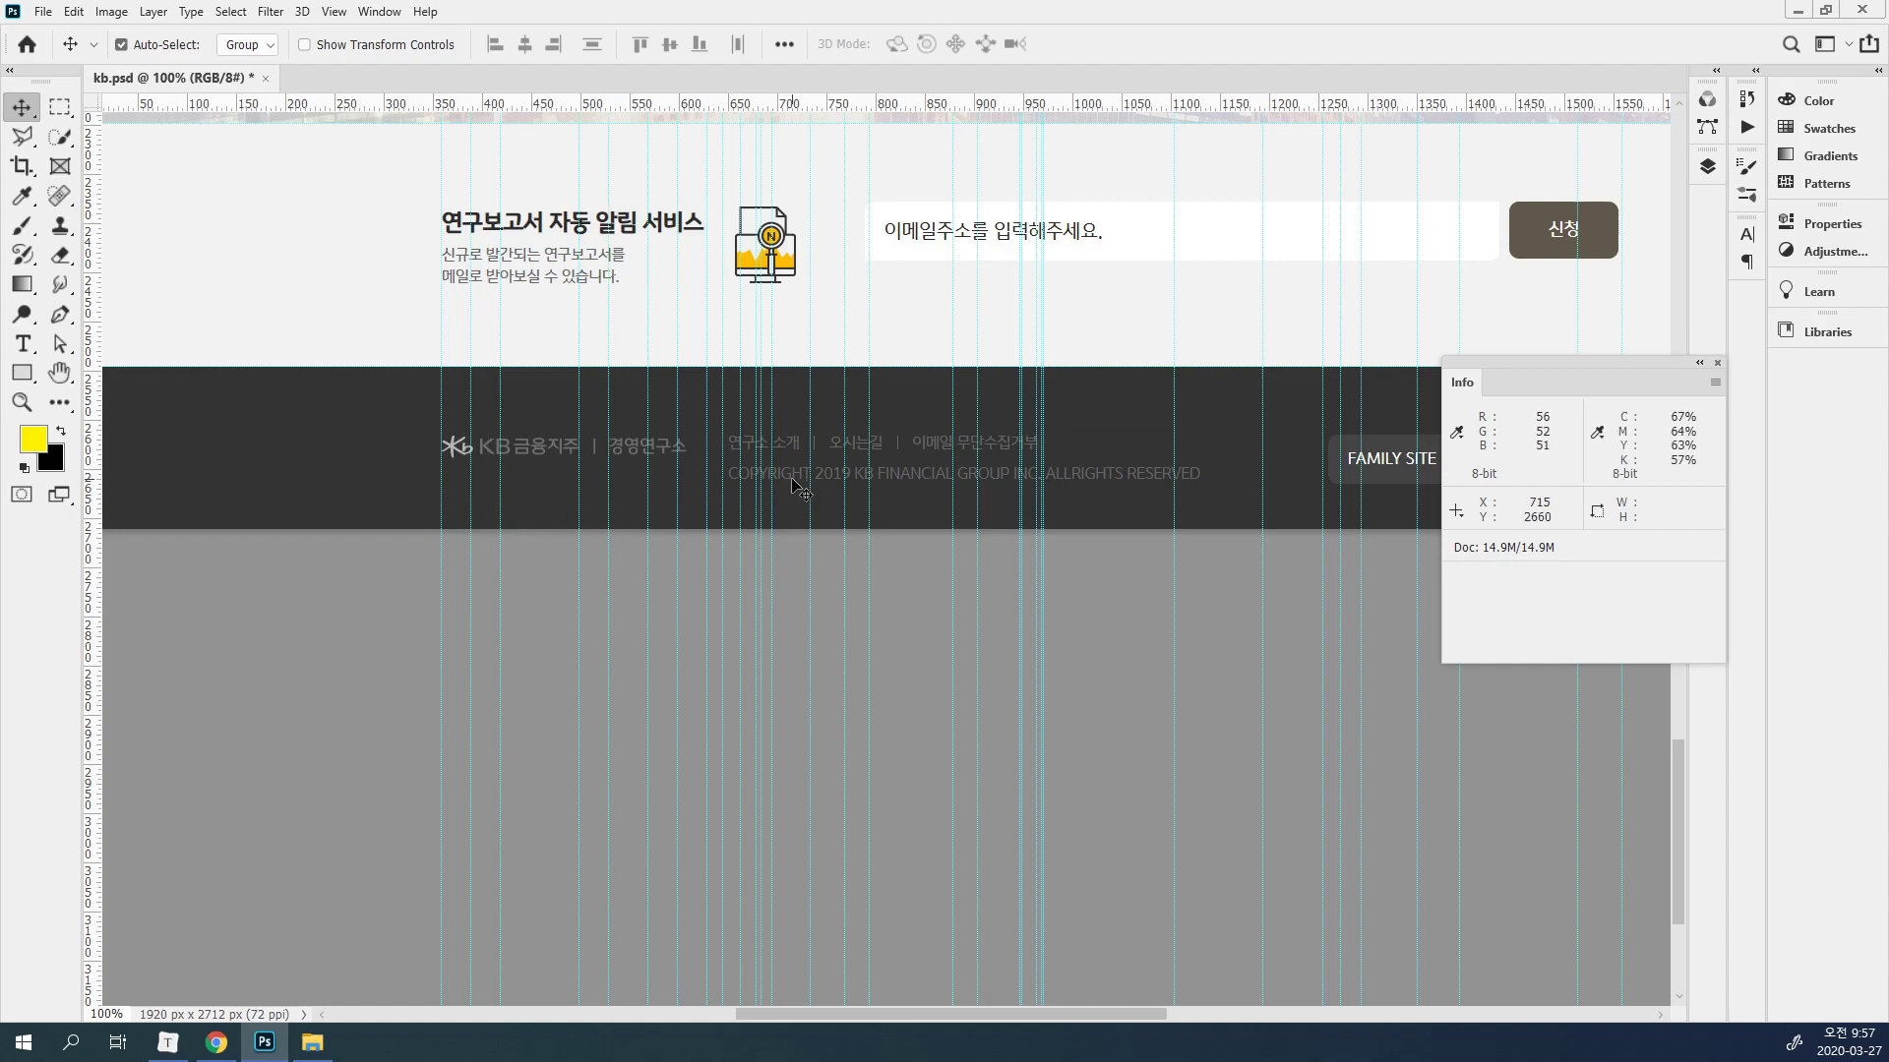
key(ctrl+minus)
key(ctrl+minus)
key(ctrl+minus)
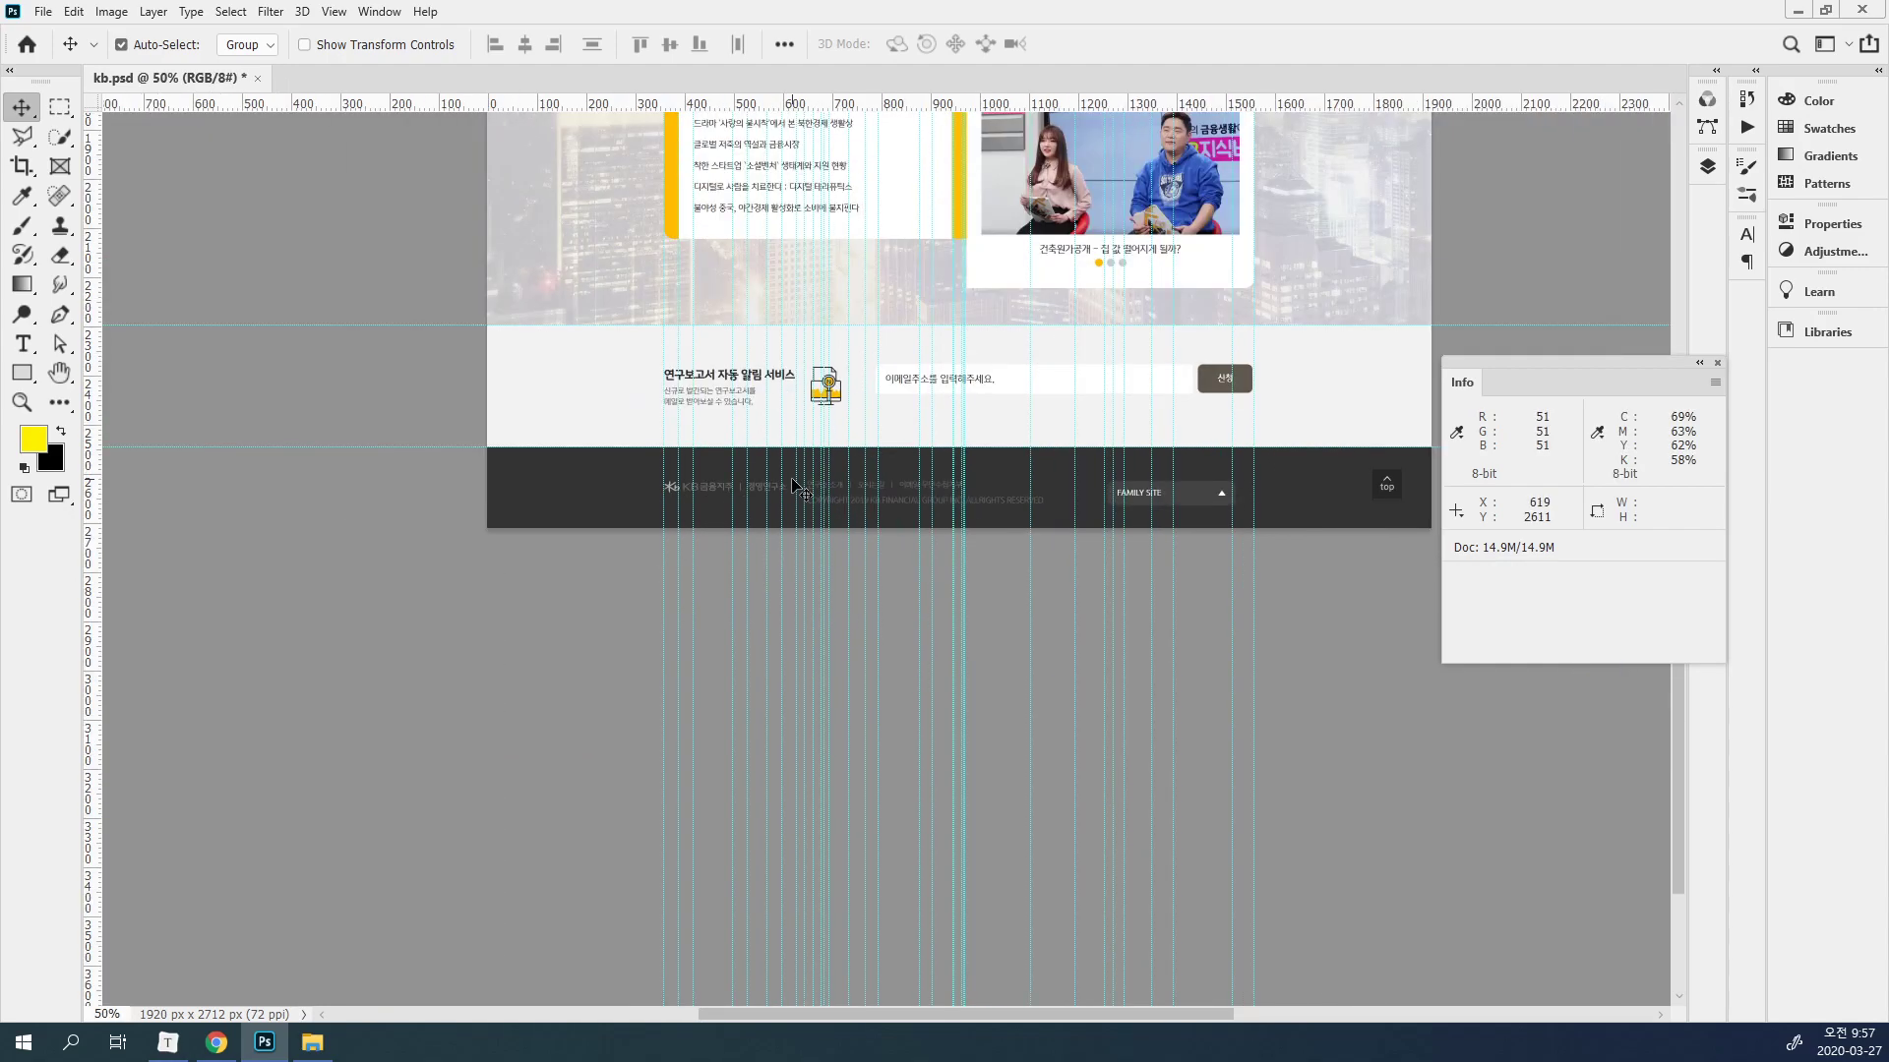
key(ctrl+minus)
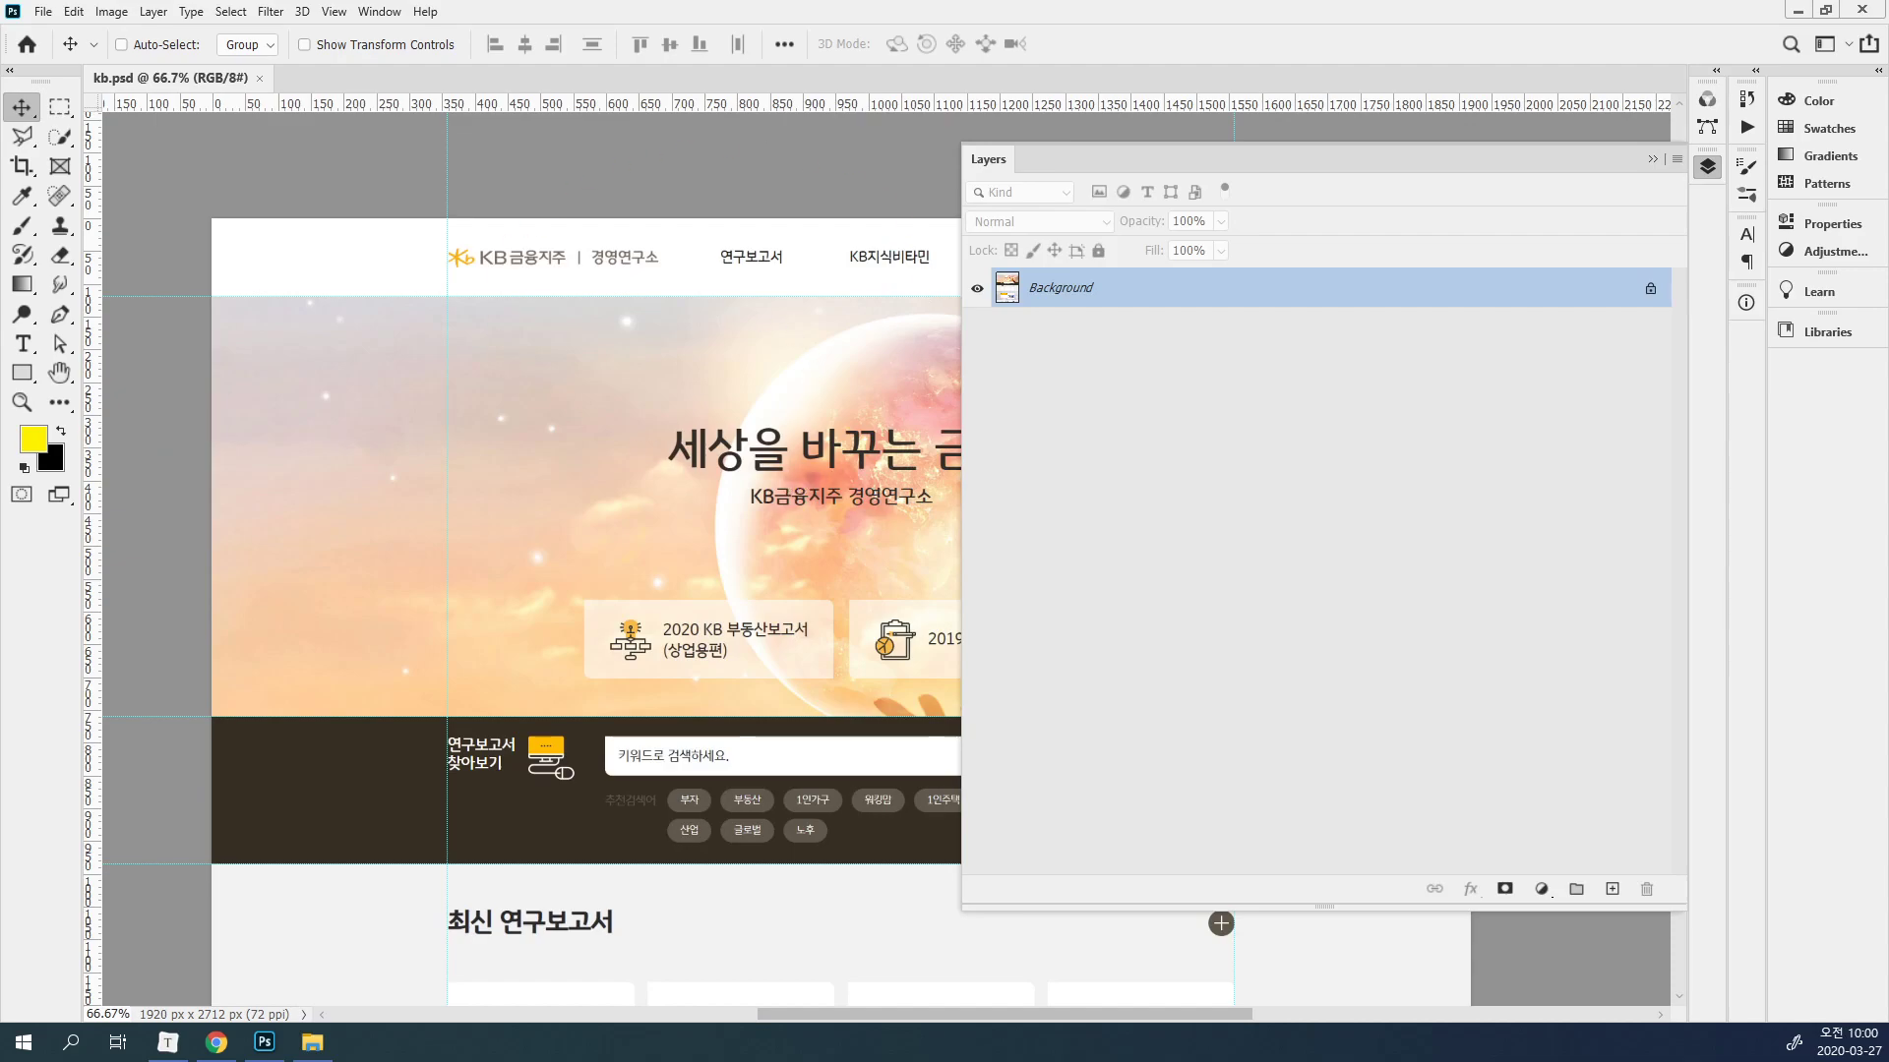
Narrow the Layers panel so that it covers less of the page.
click(556, 268)
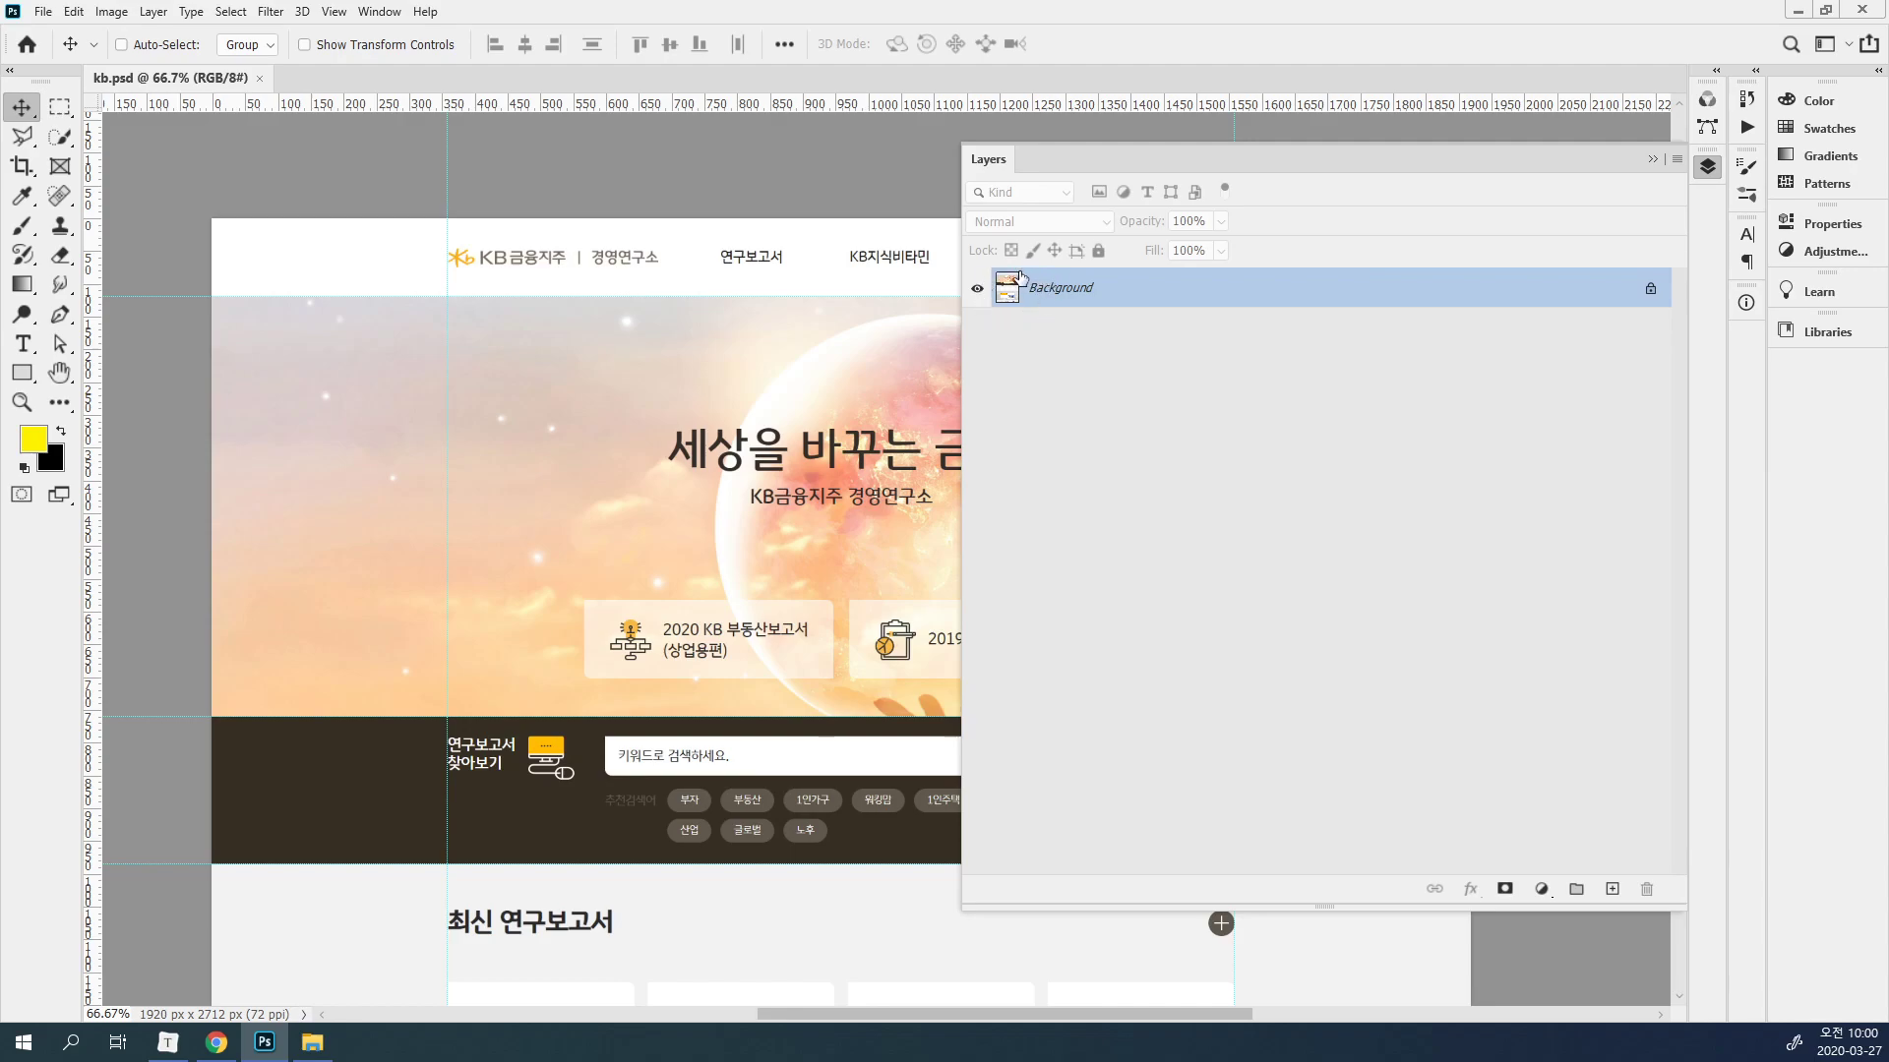
drag(962, 324, 1414, 325)
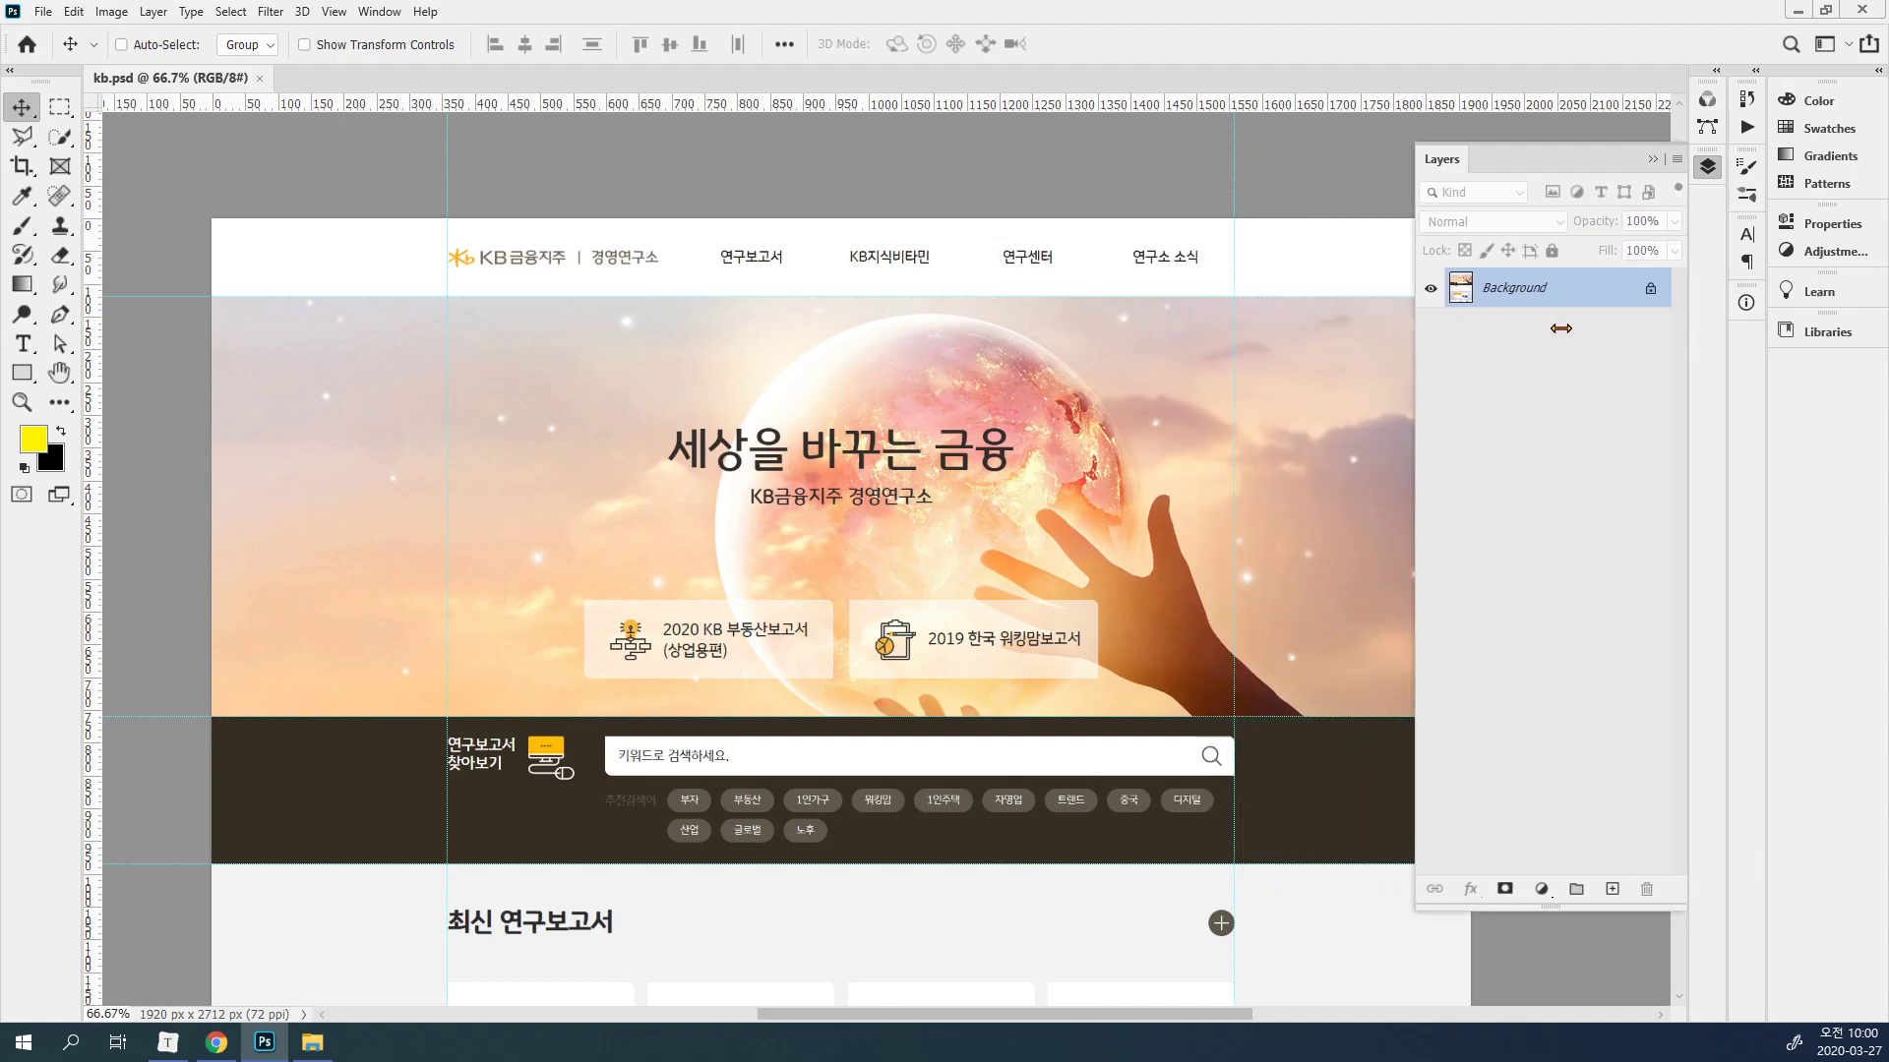
Activate the Rectangular Marquee tool and try Black, Light Gray and Custom as the colour of the area around the canvas.
key(ctrl+minus)
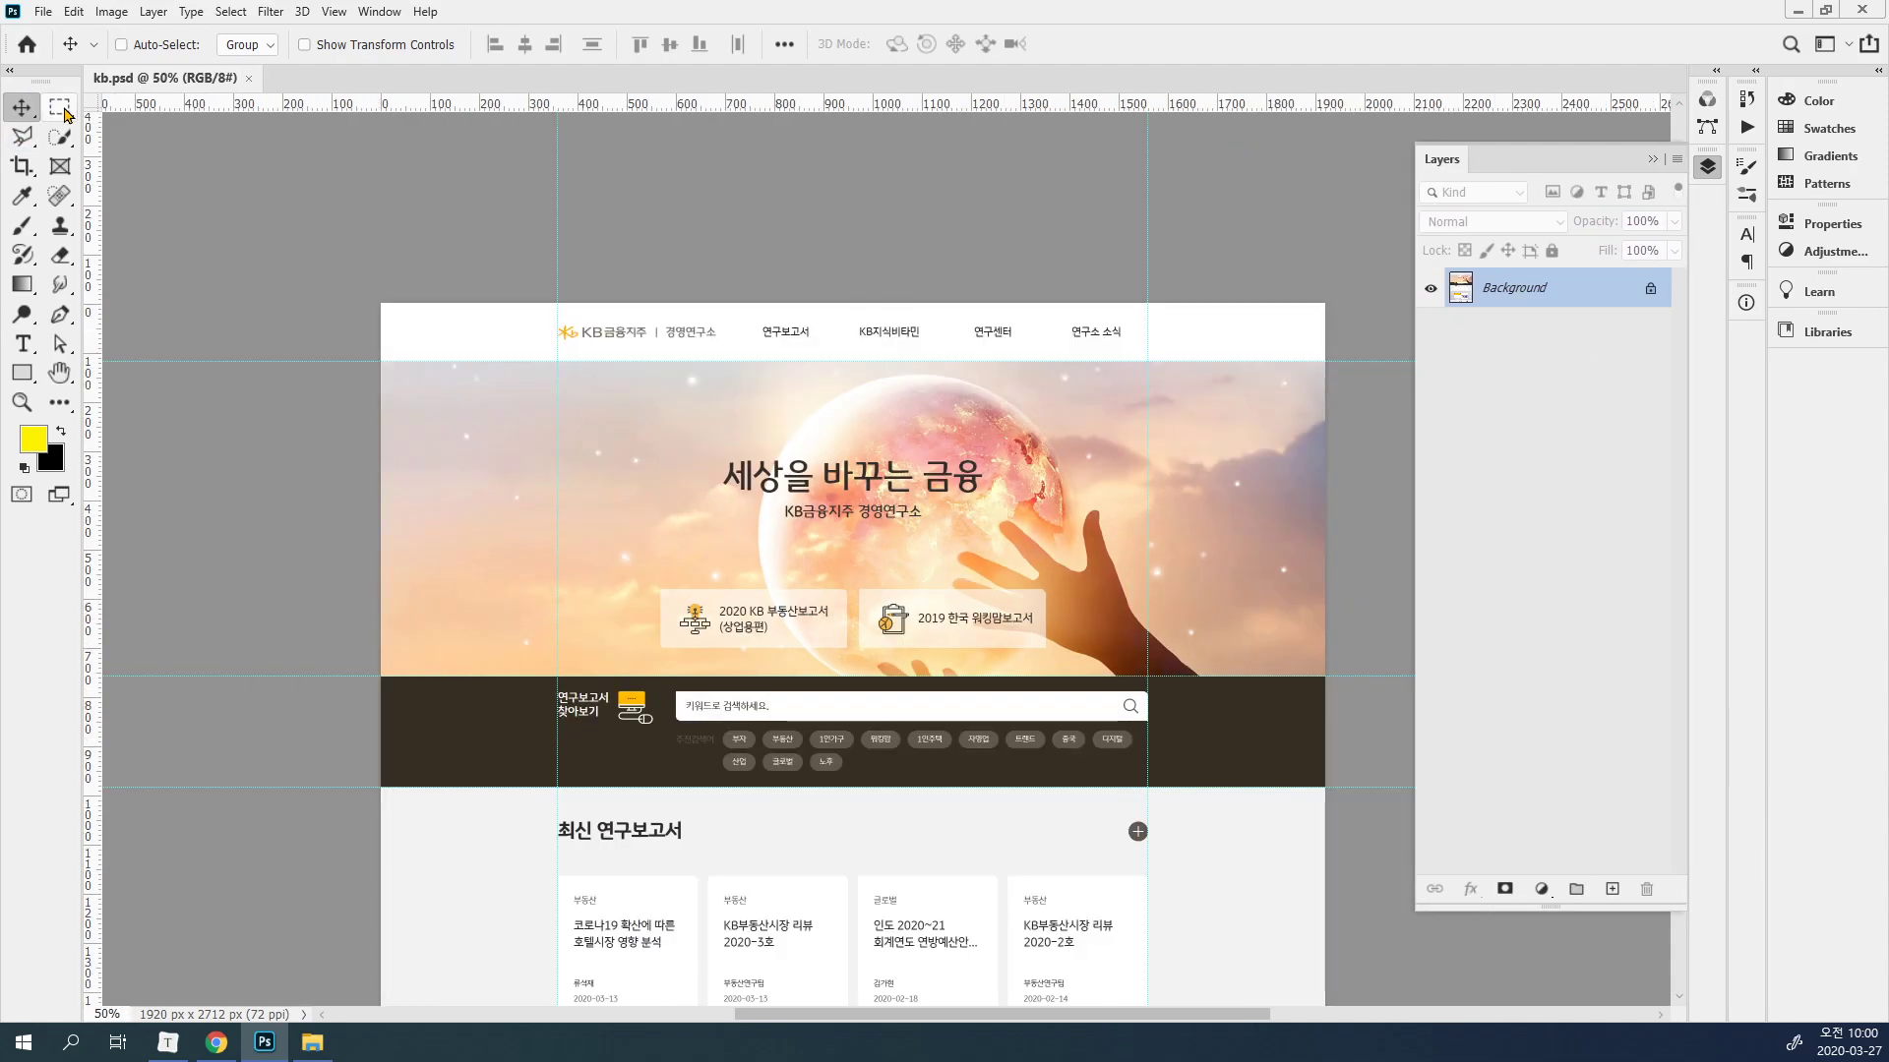
click(62, 100)
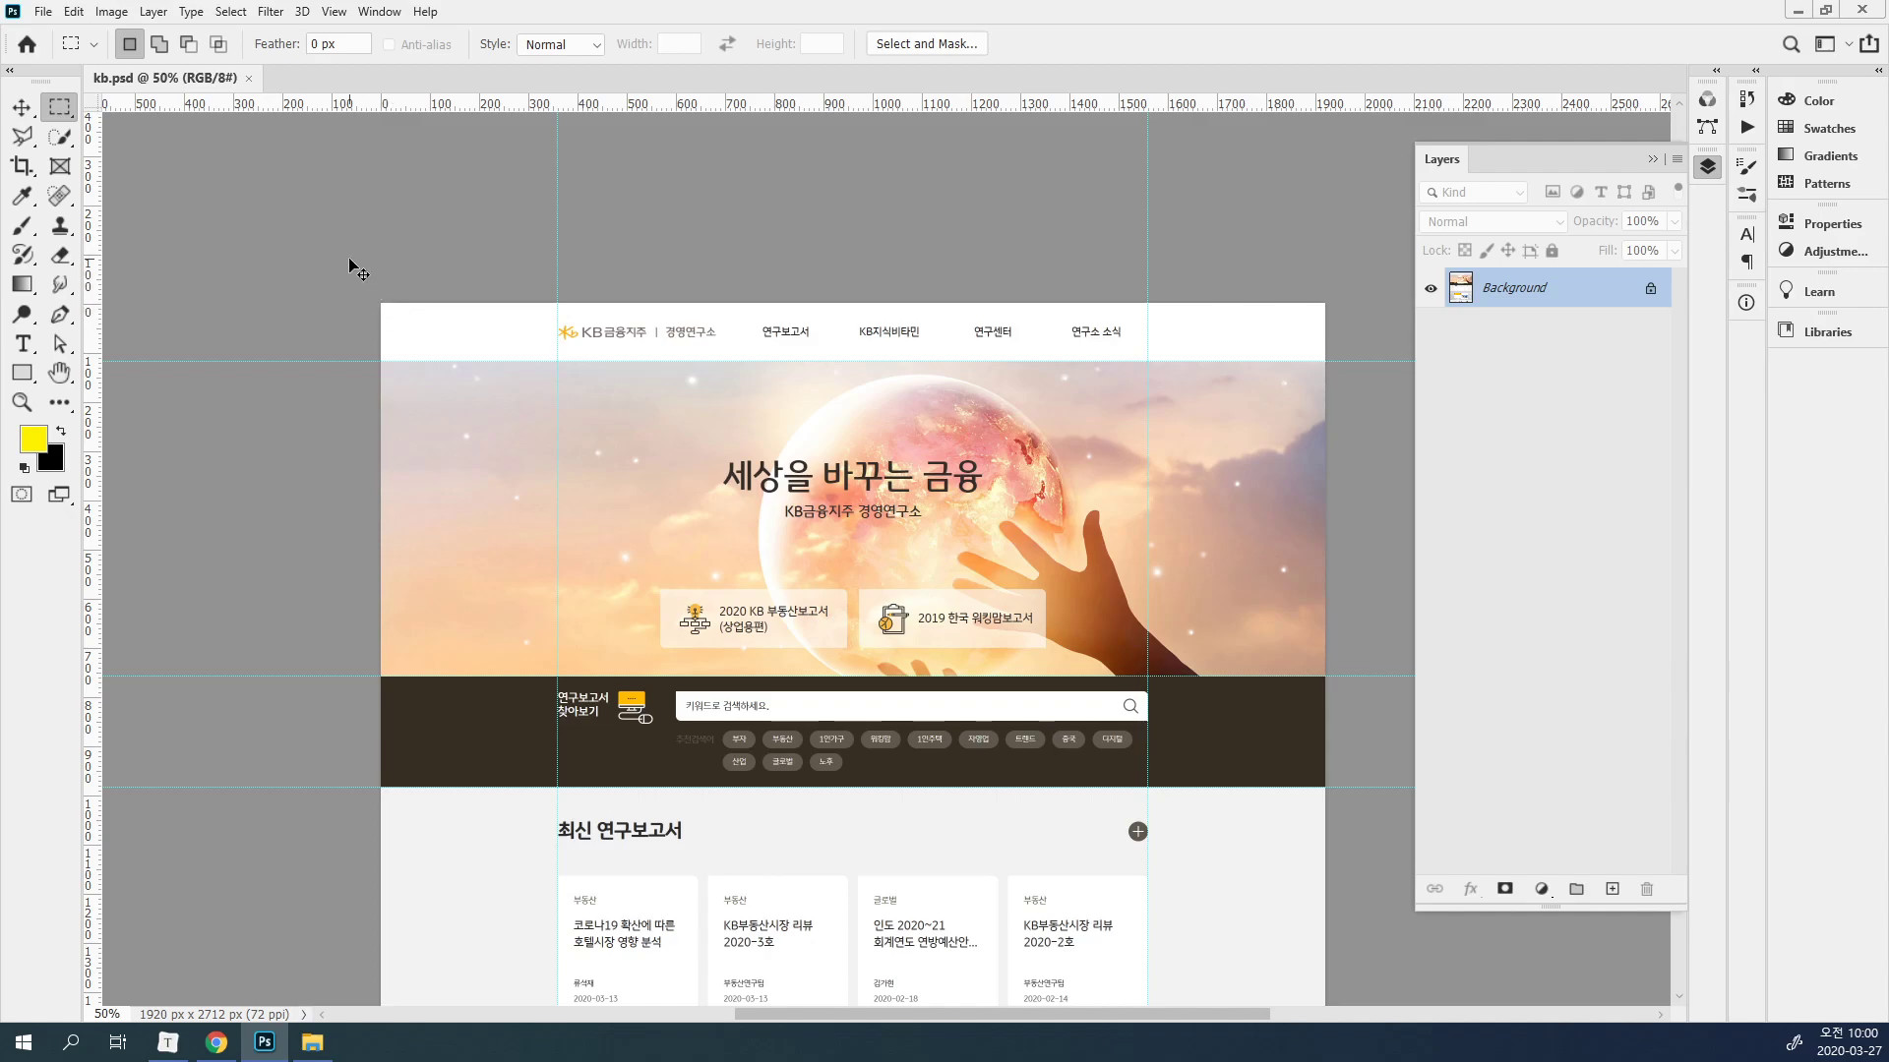
right_click(408, 207)
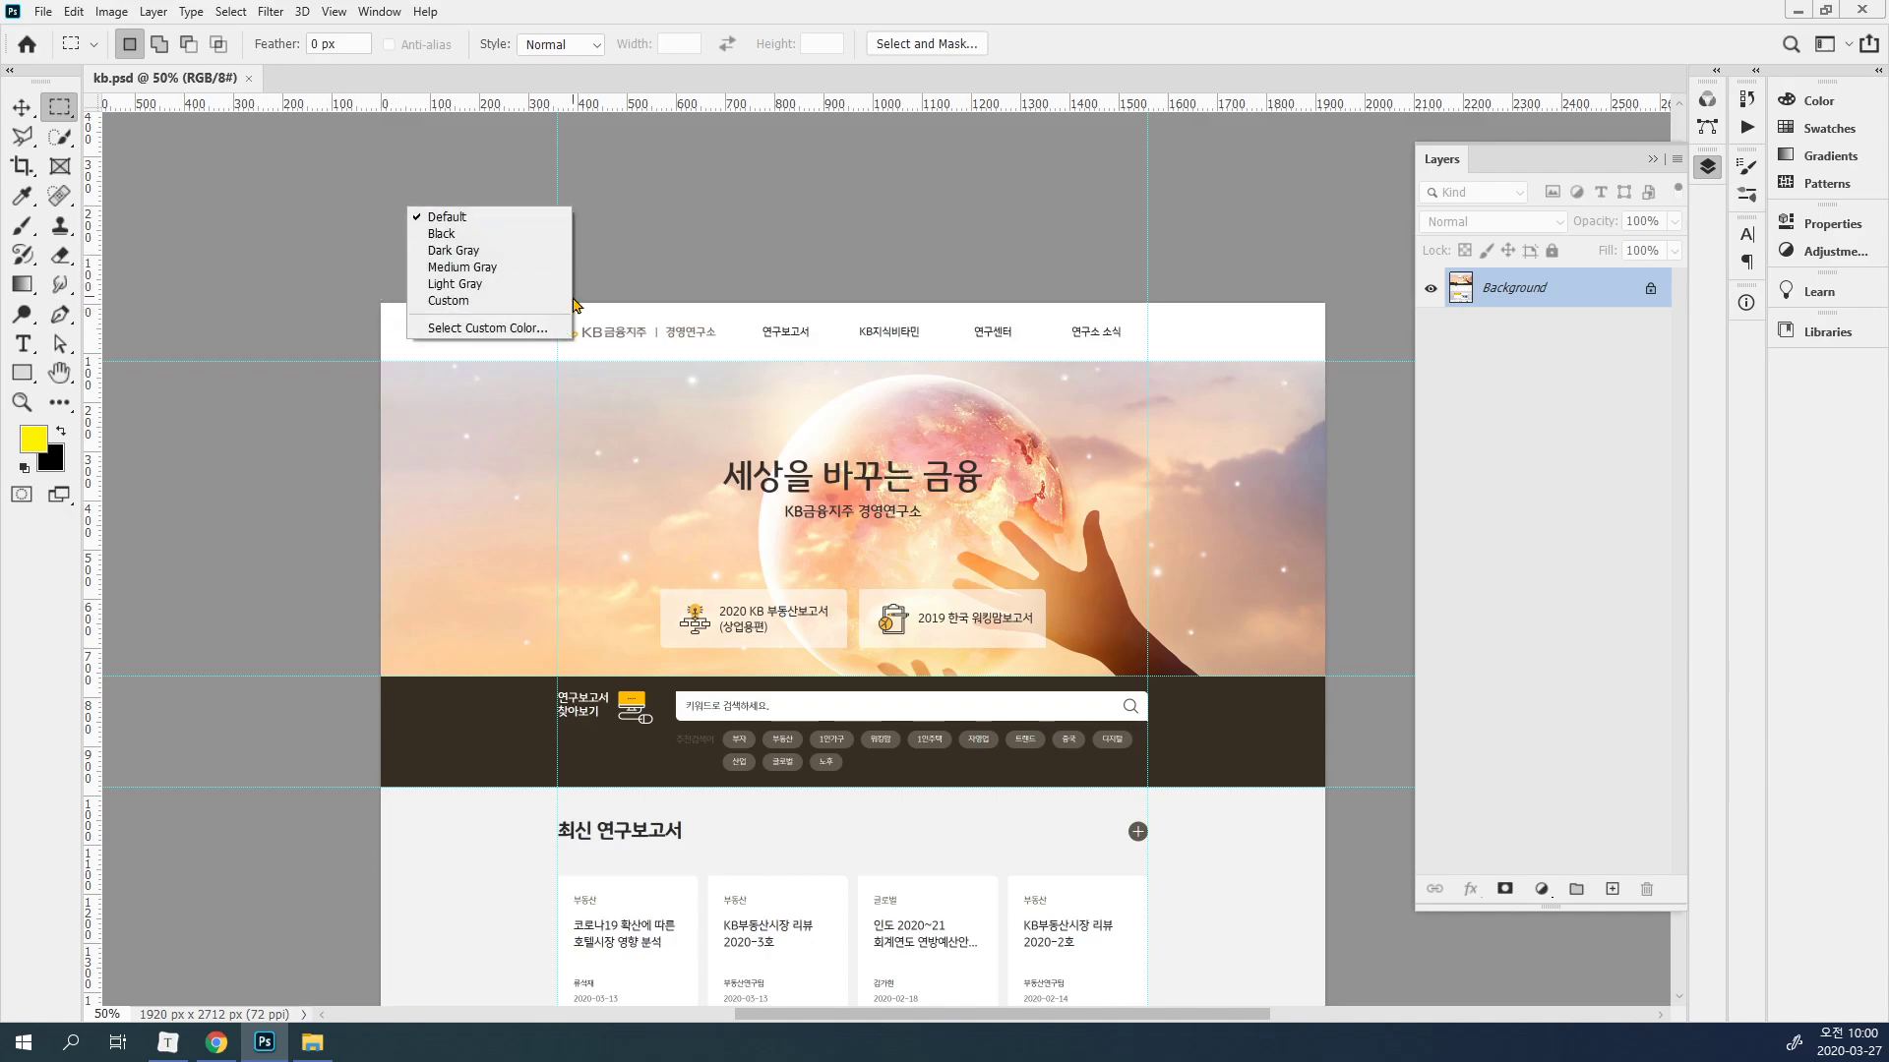
click(462, 234)
right_click(414, 203)
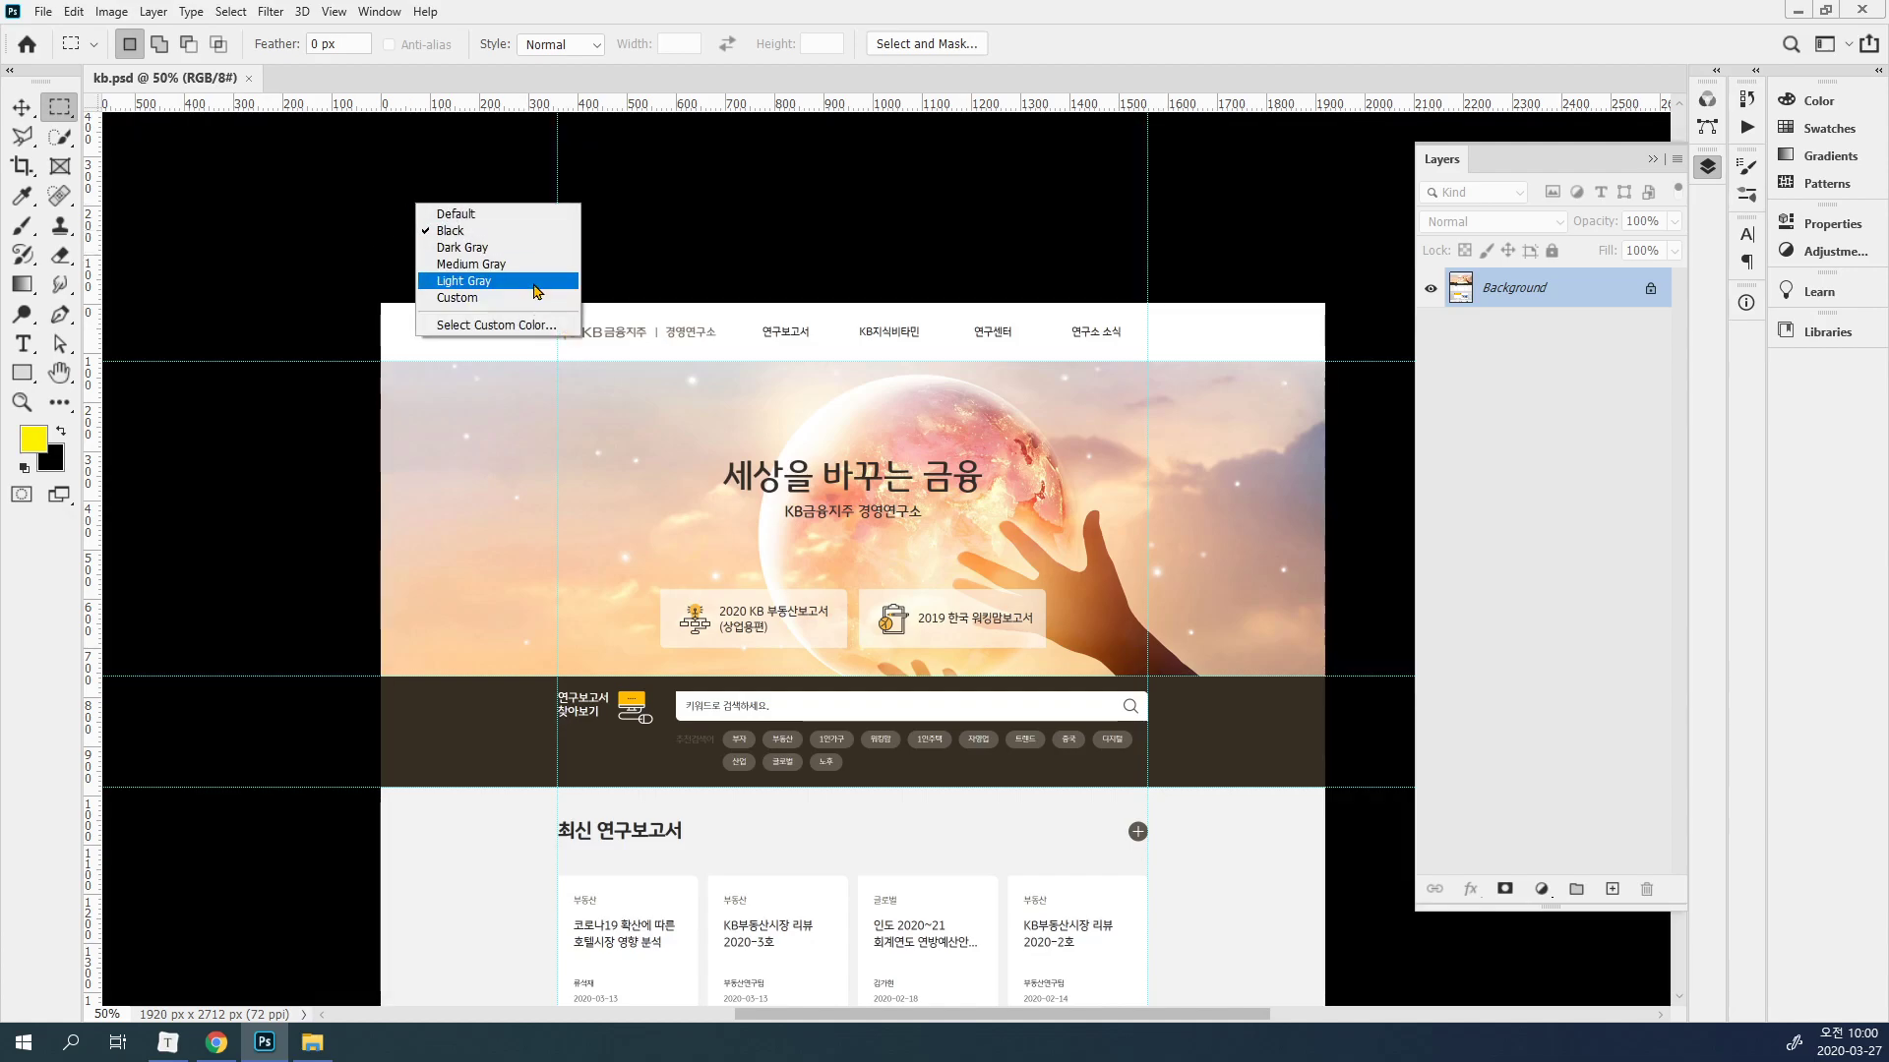
click(536, 281)
right_click(517, 257)
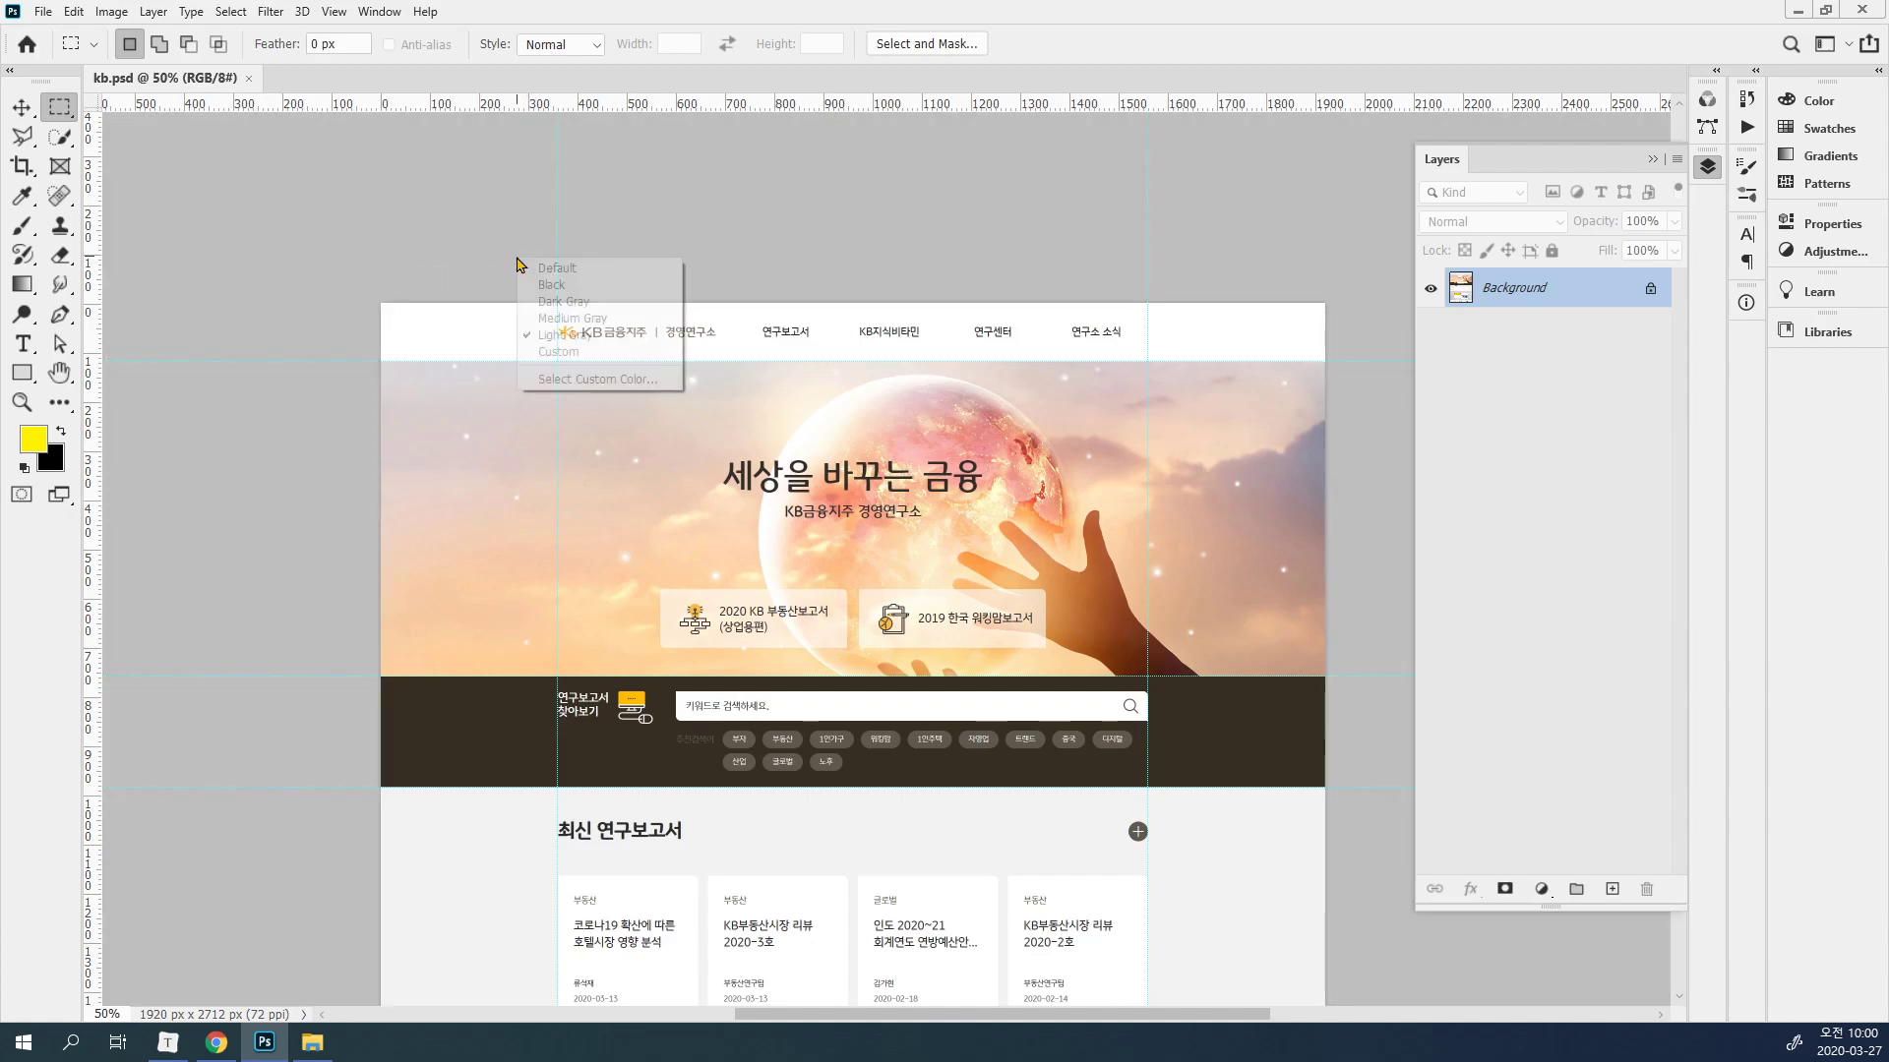
click(585, 353)
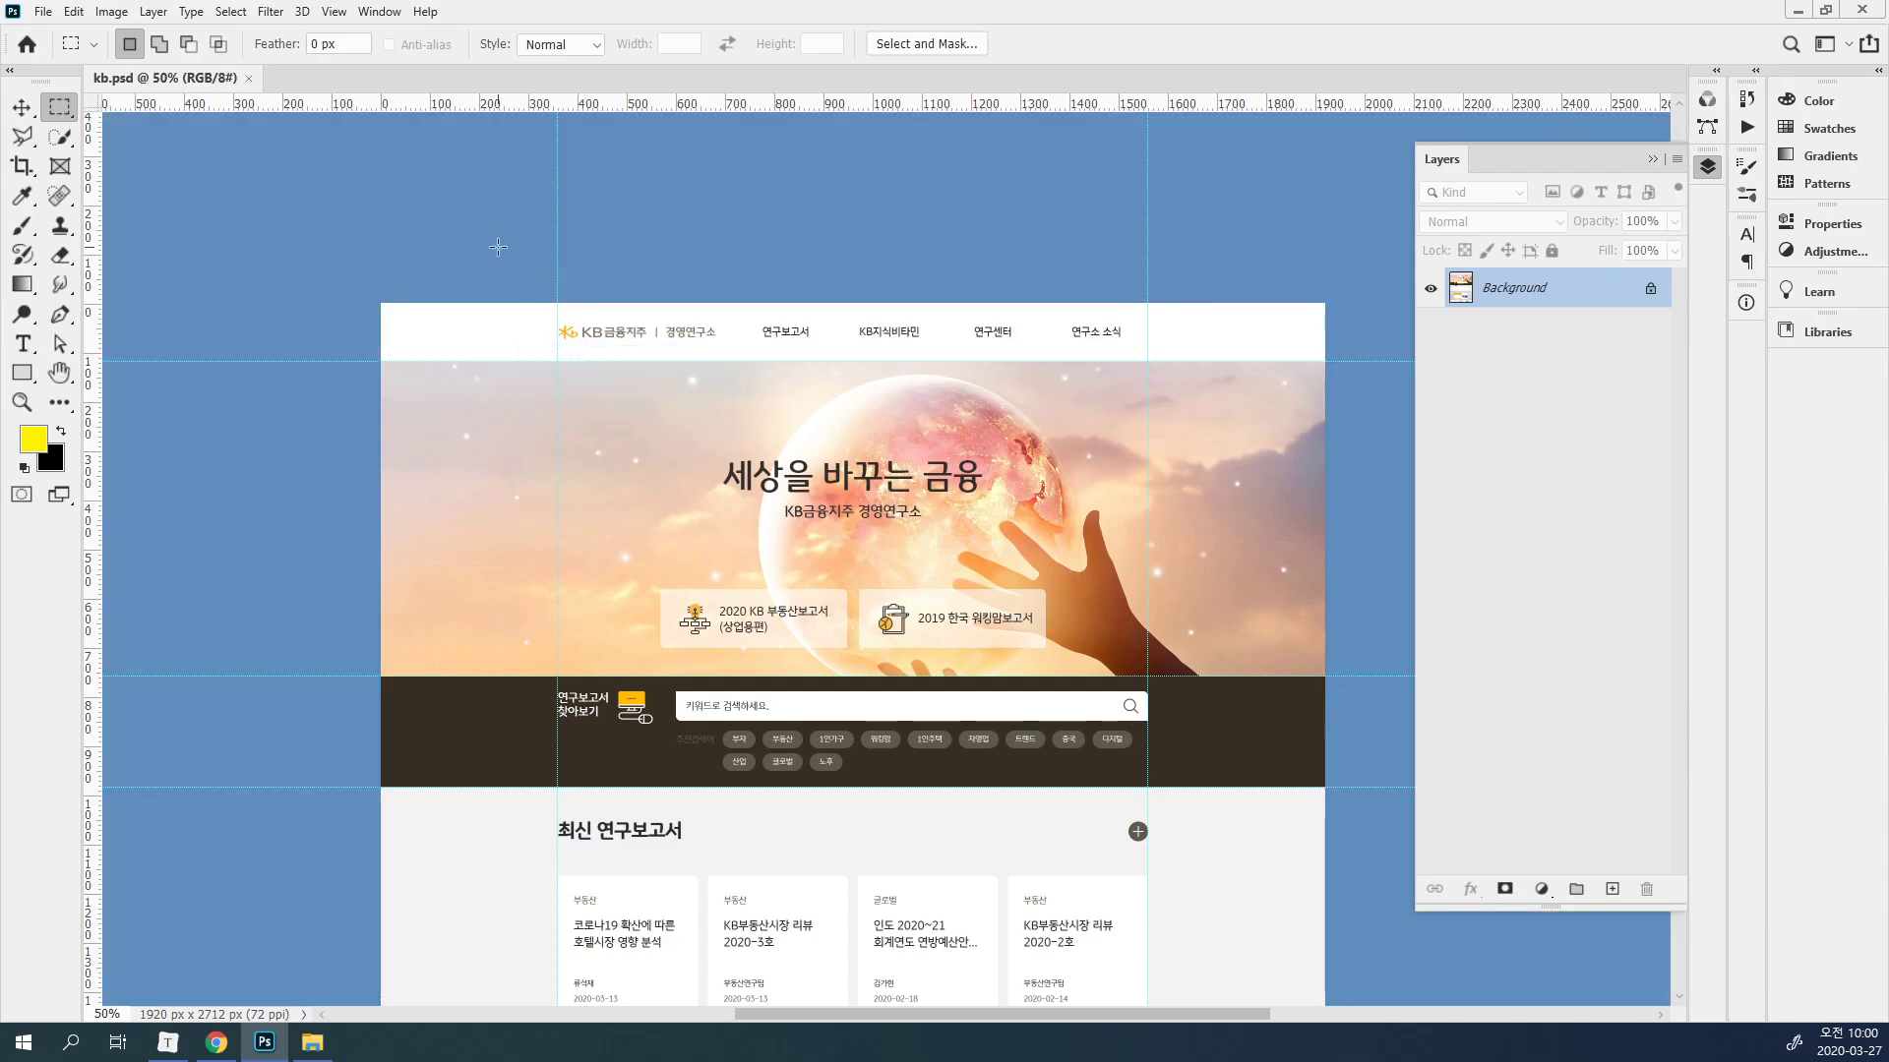
Set the custom colour of the area around the canvas to pale yellow, fcffe5.
right_click(399, 225)
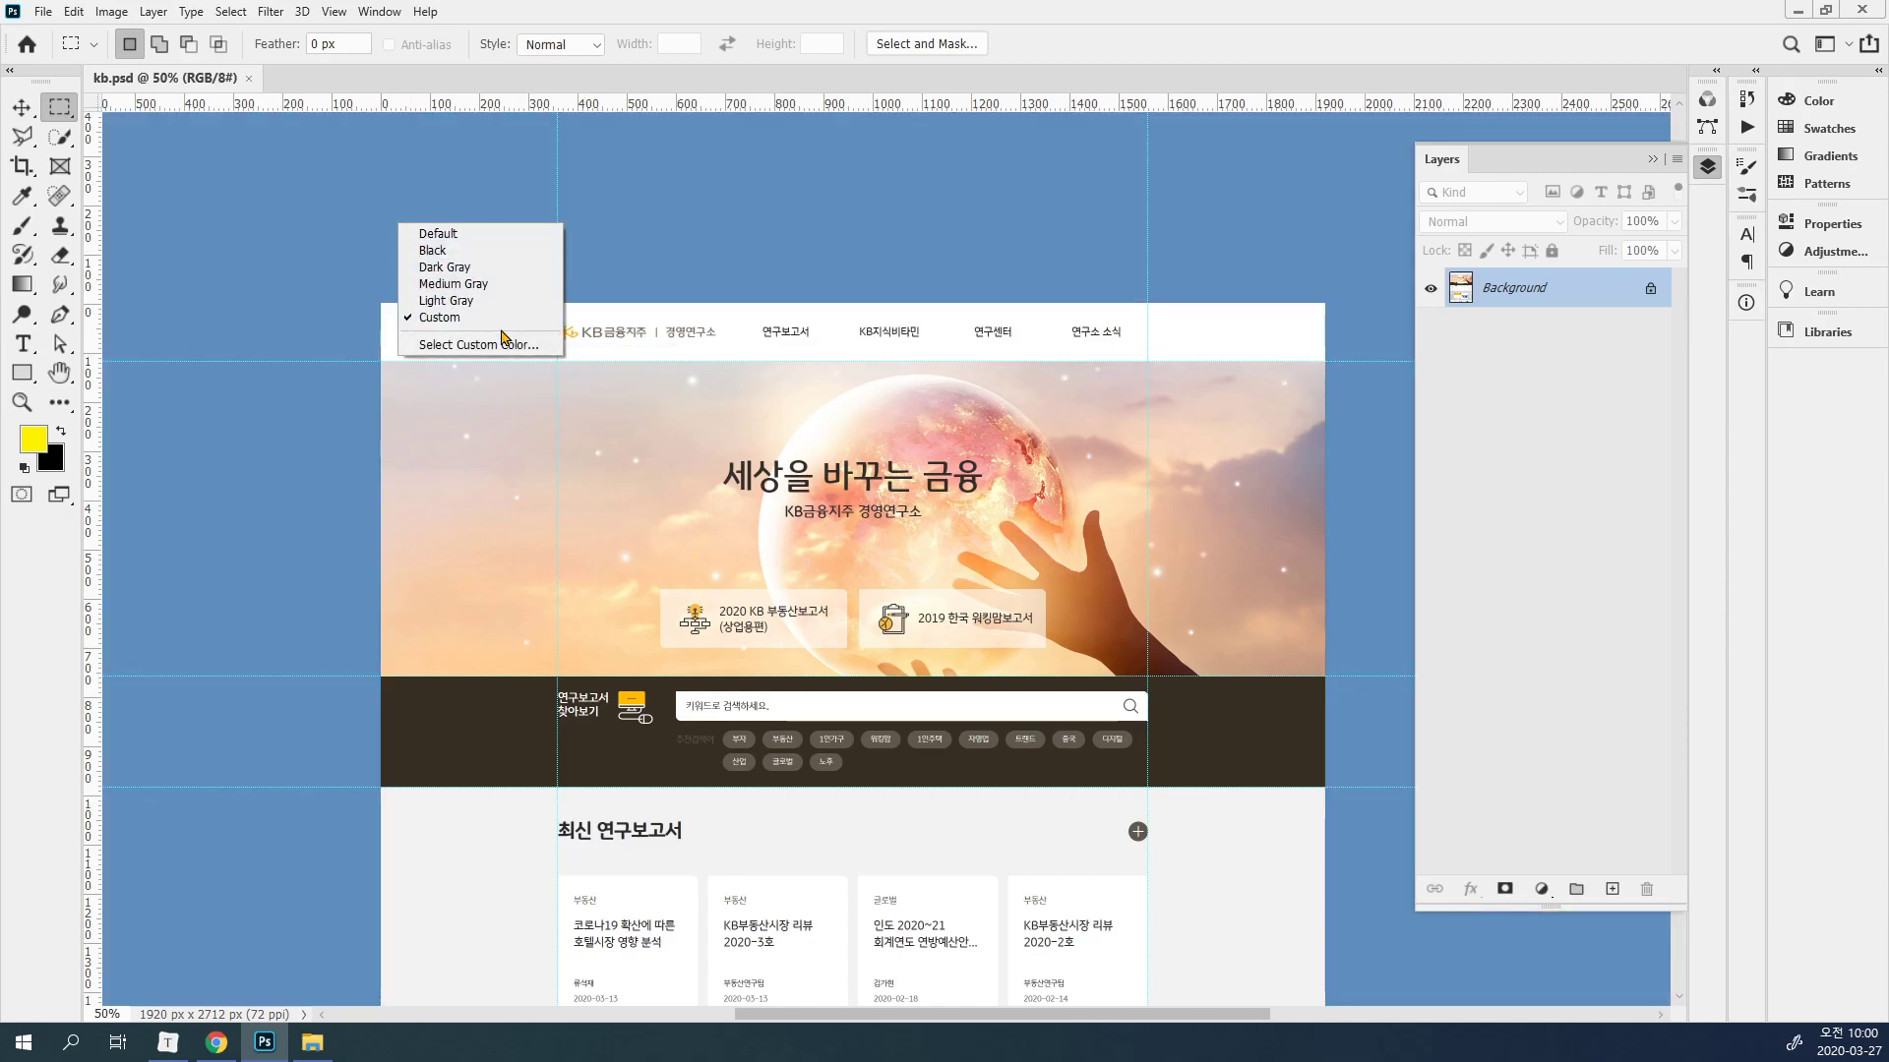
click(501, 344)
drag(997, 364, 996, 389)
drag(939, 212, 749, 167)
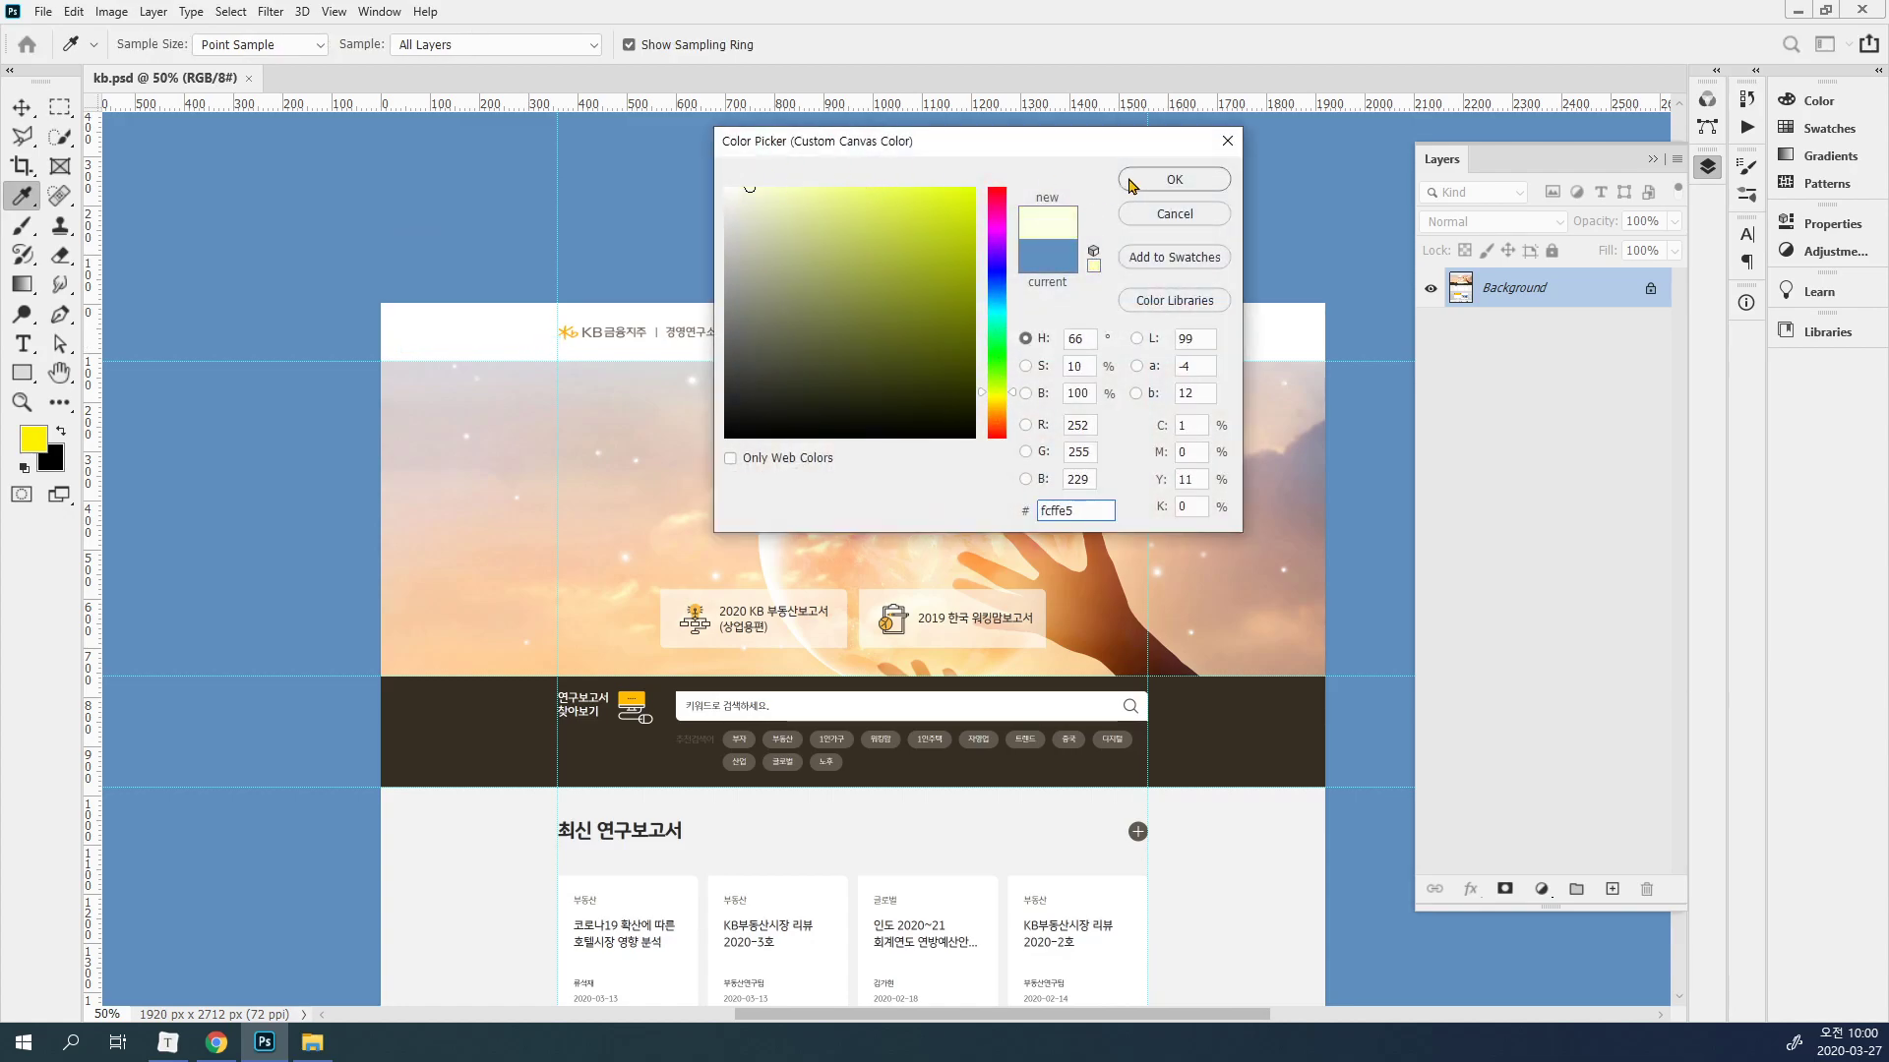
click(1131, 185)
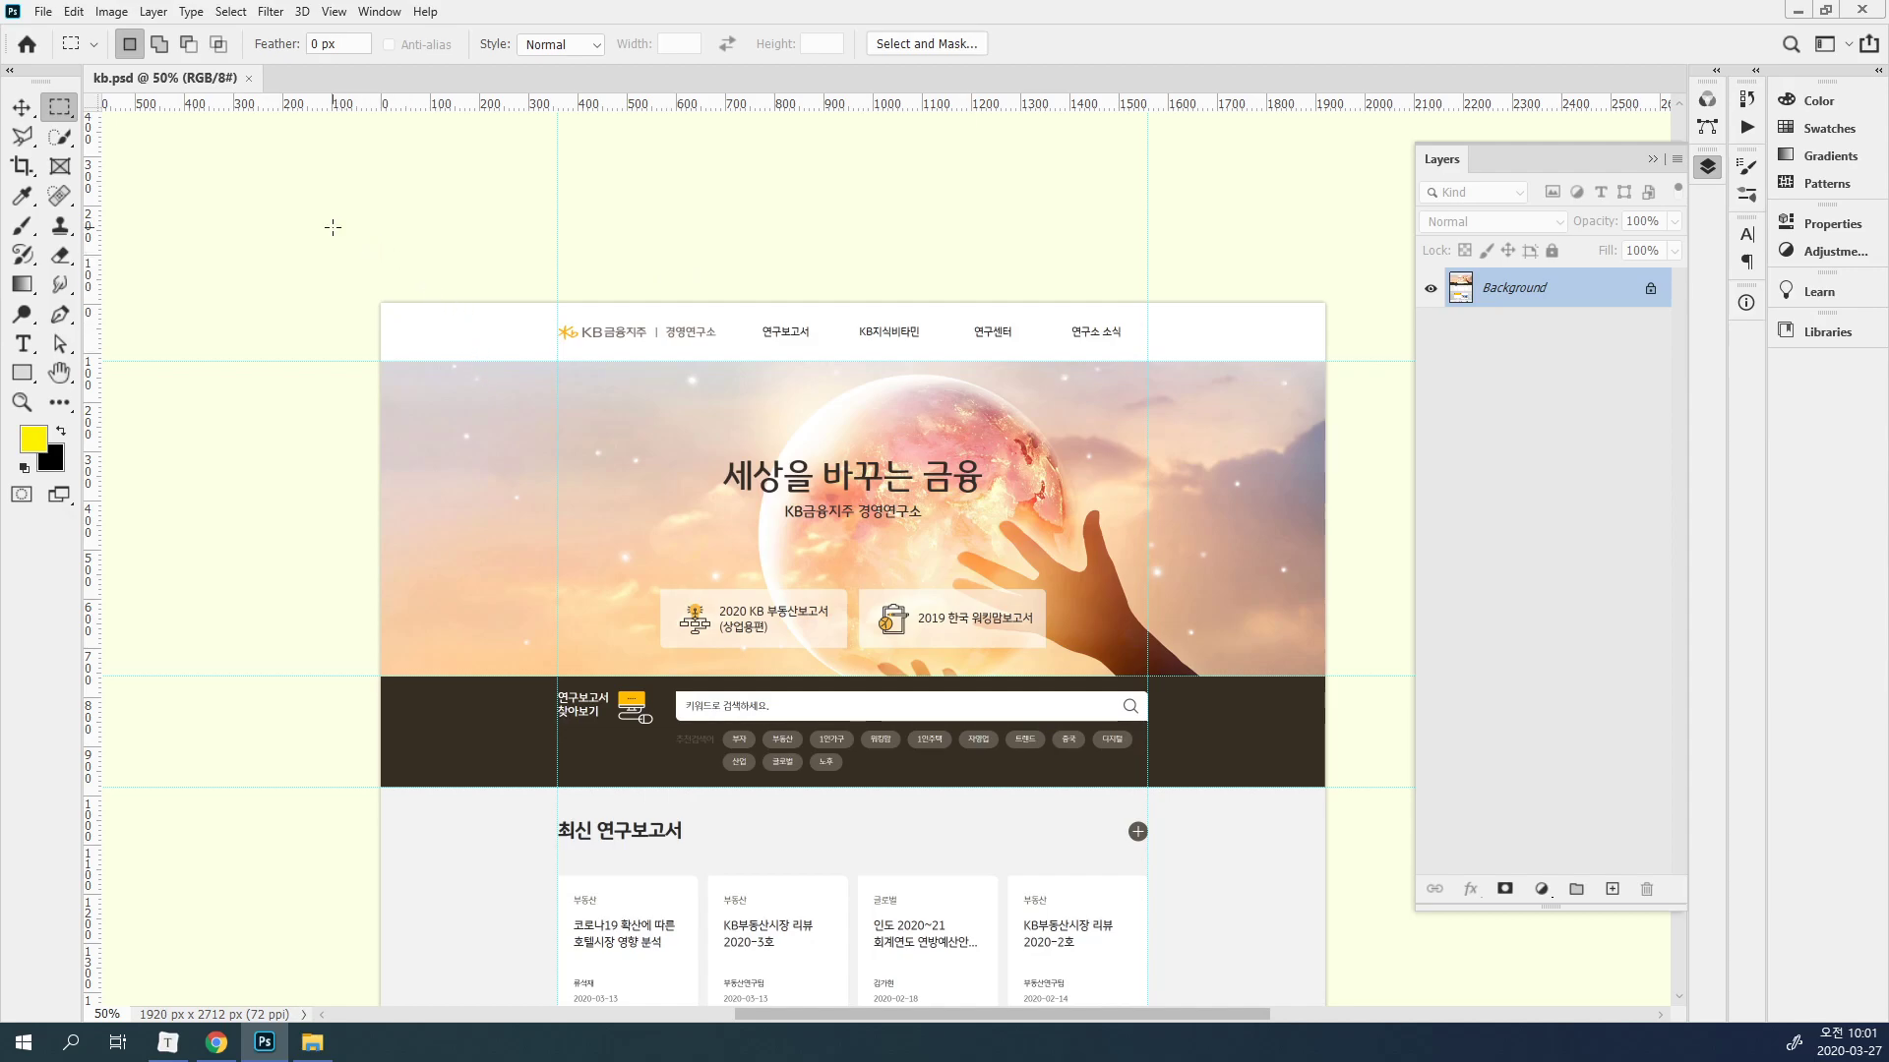
Copy the full-width white header strip with the logo and navigation to a new layer and hide the Background layer.
drag(332, 227, 1345, 362)
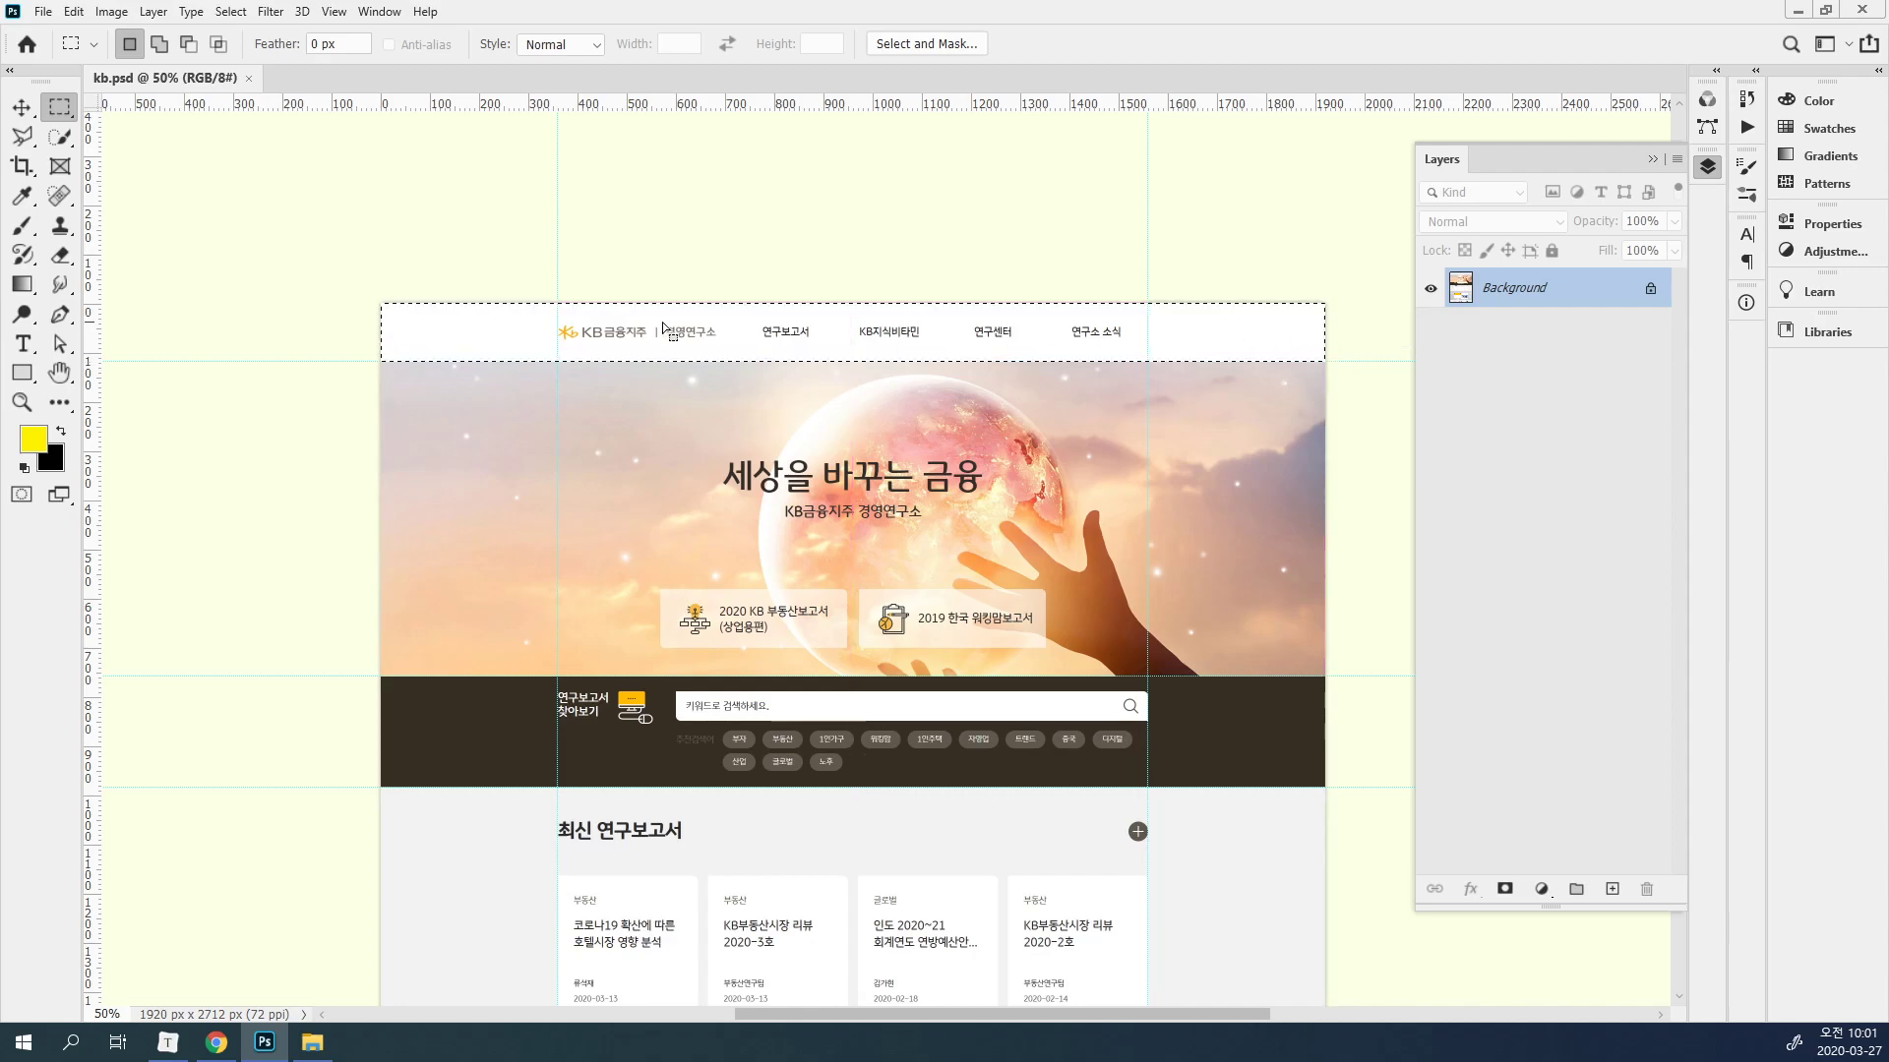
right_click(994, 326)
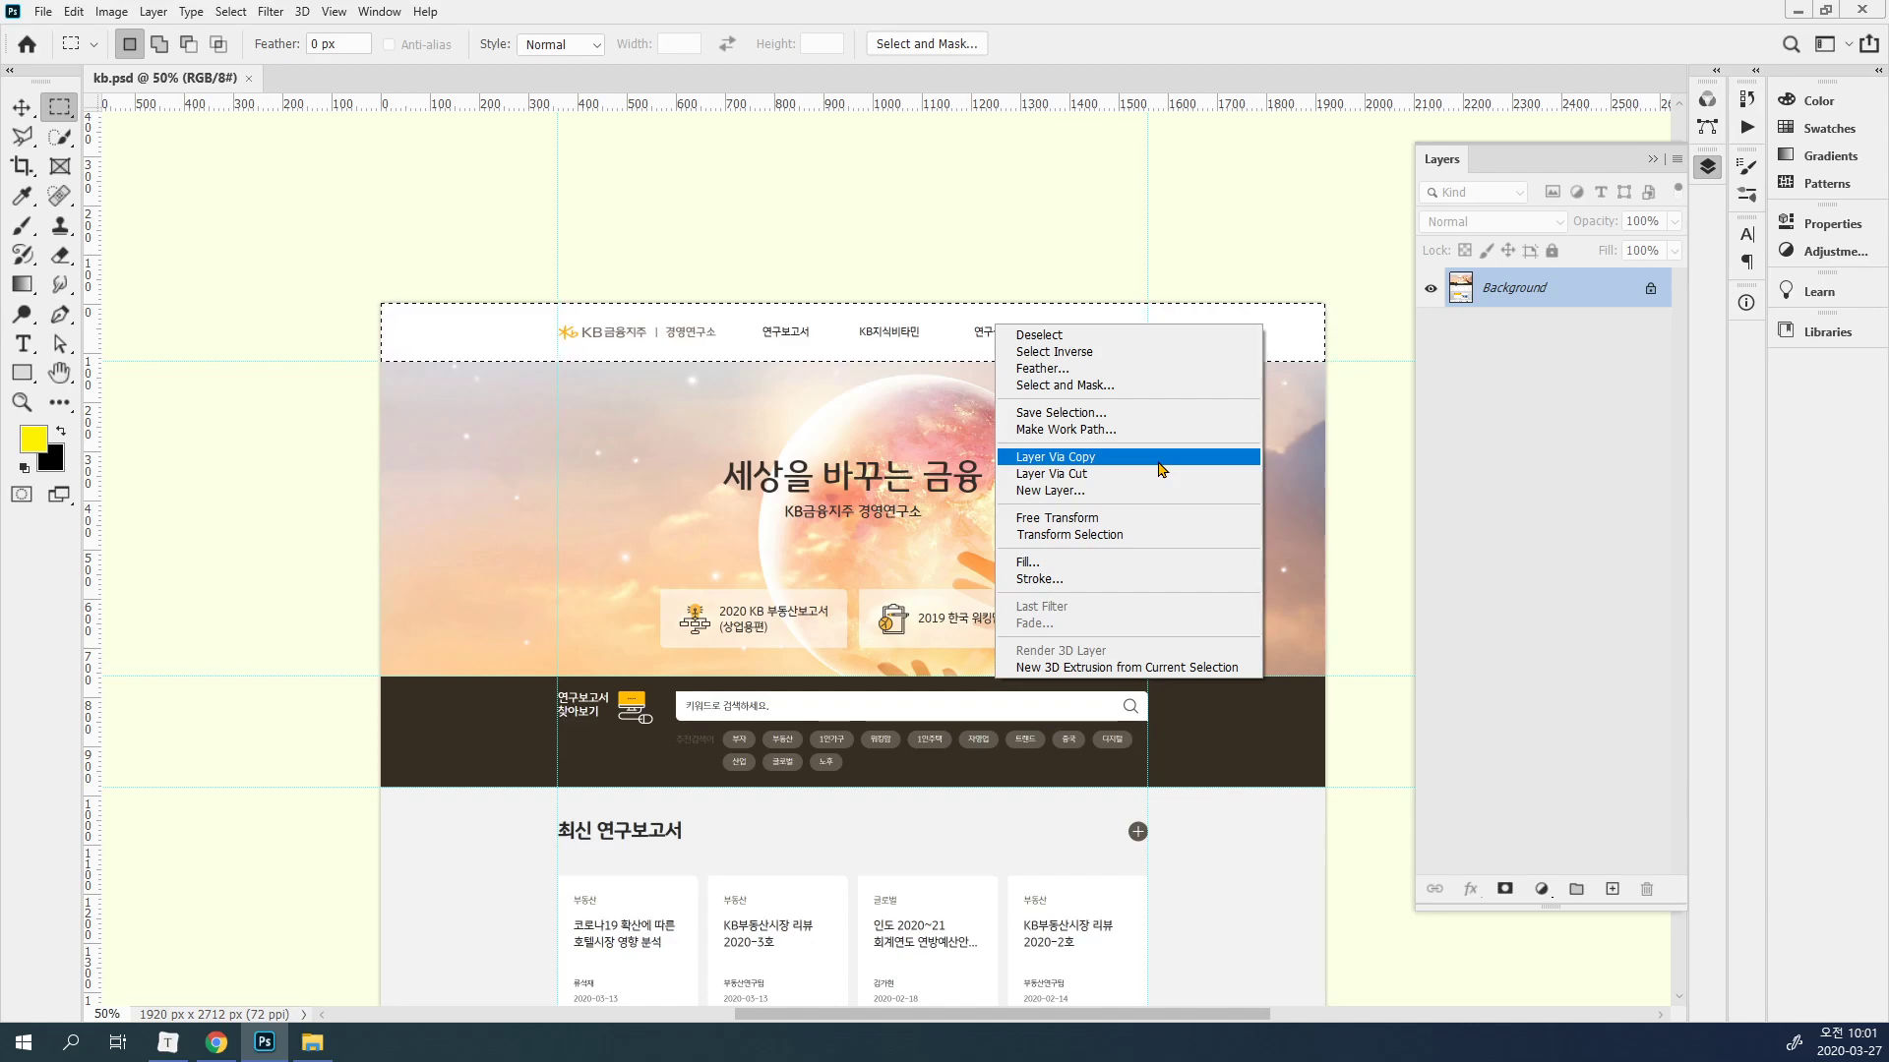
click(1158, 461)
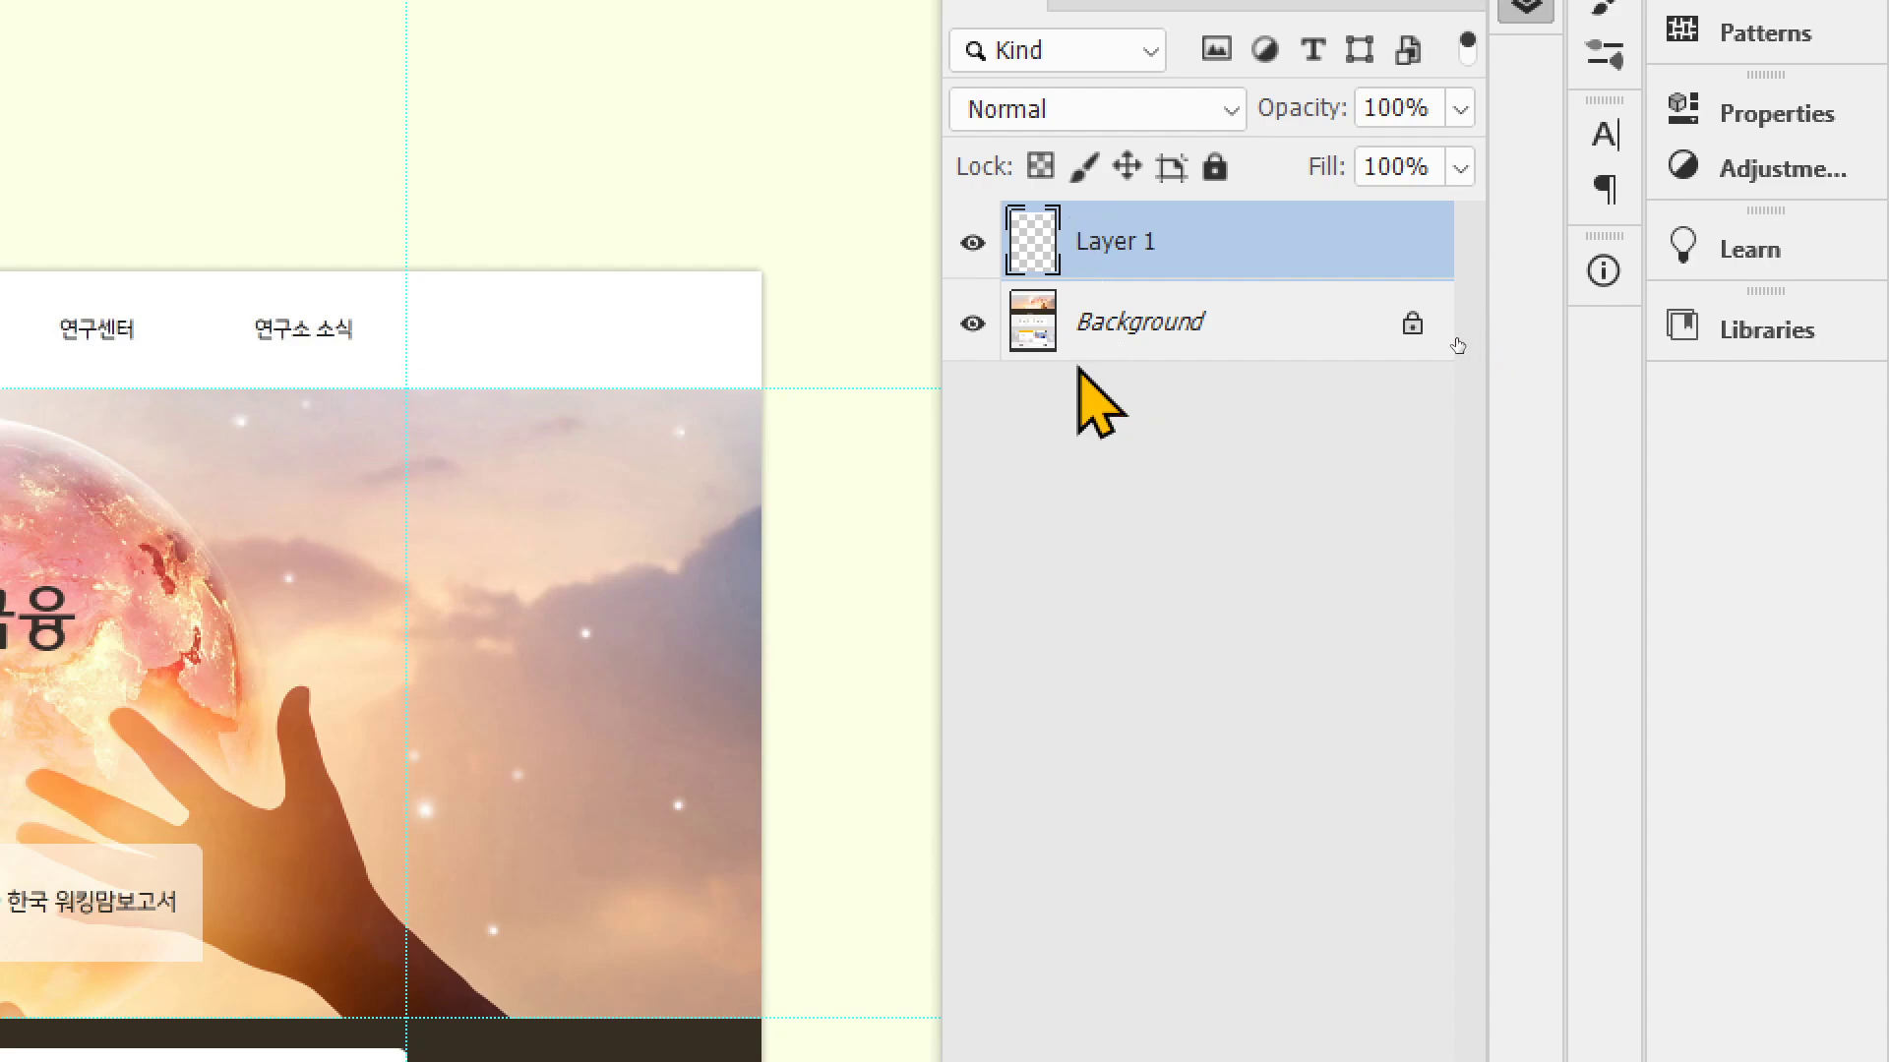
click(972, 328)
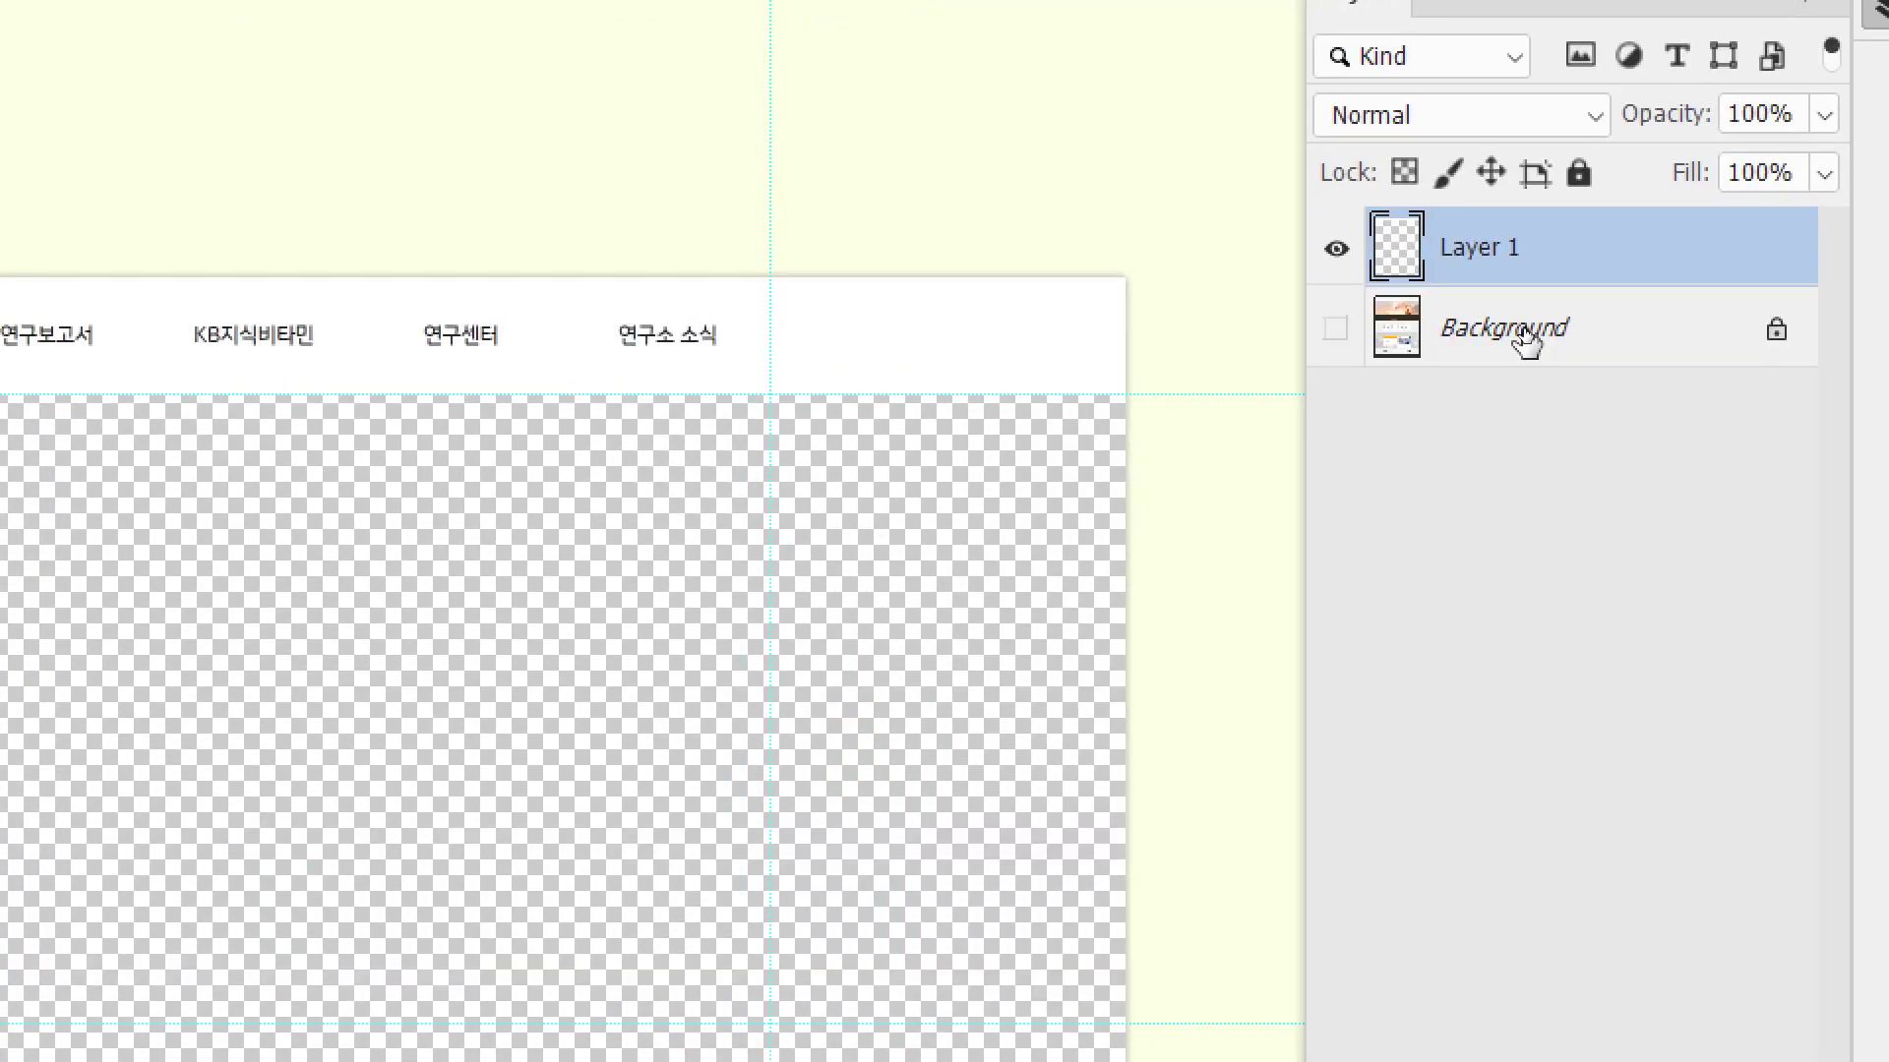
Rename the copied header layer as headBox.
double_click(1473, 252)
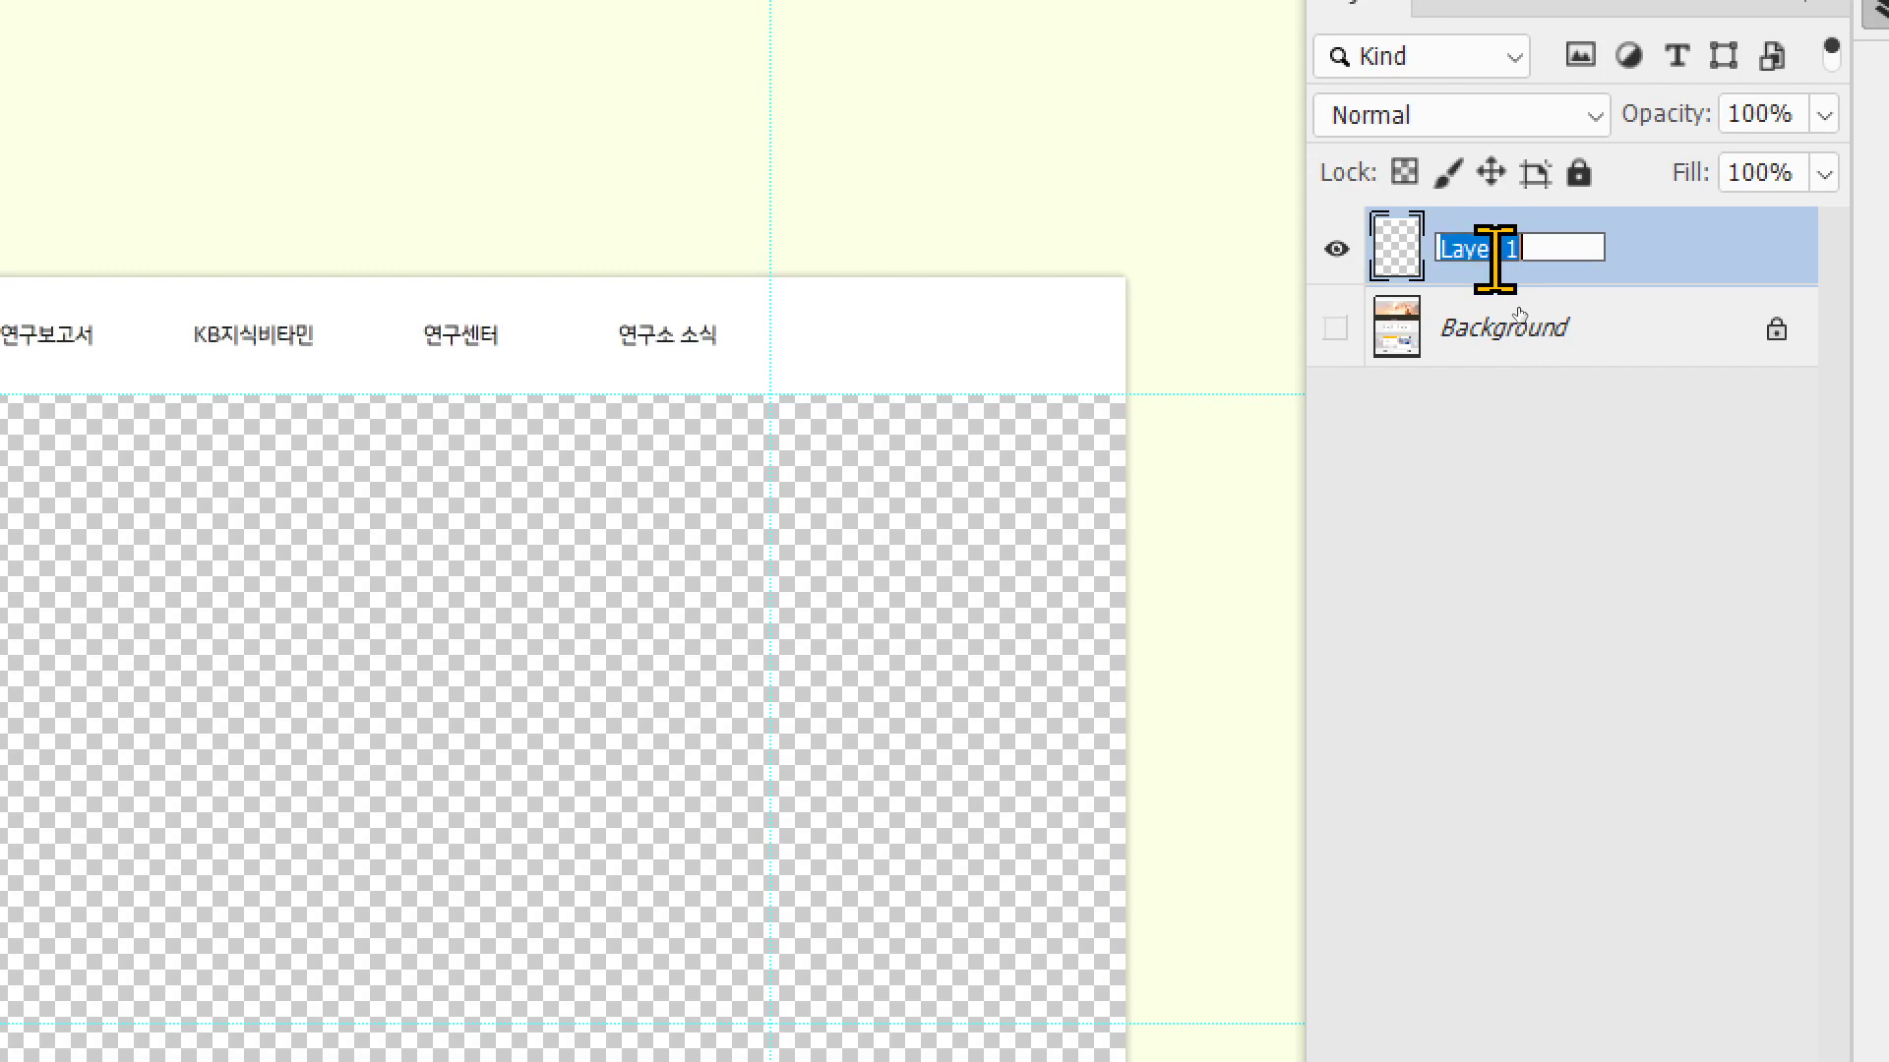
text(header)
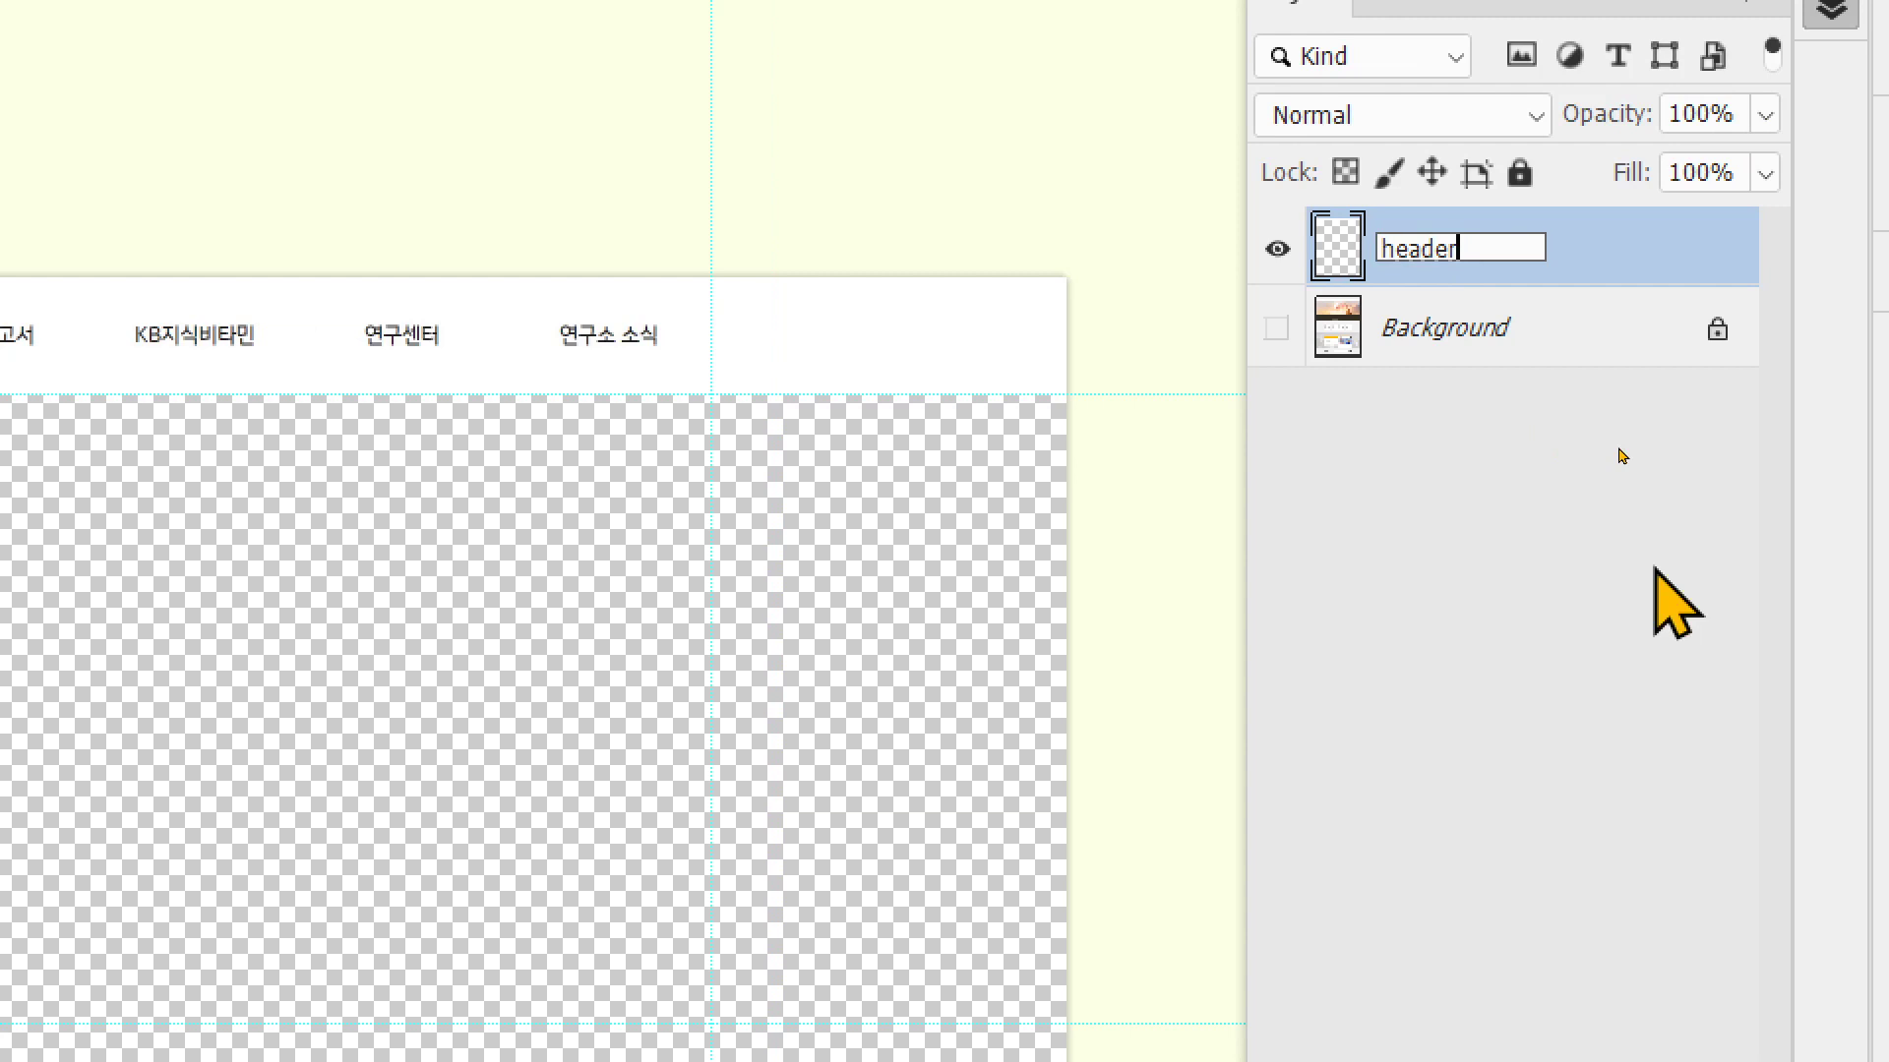
key(BackSpace)
key(BackSpace)
text(Box)
key(Return)
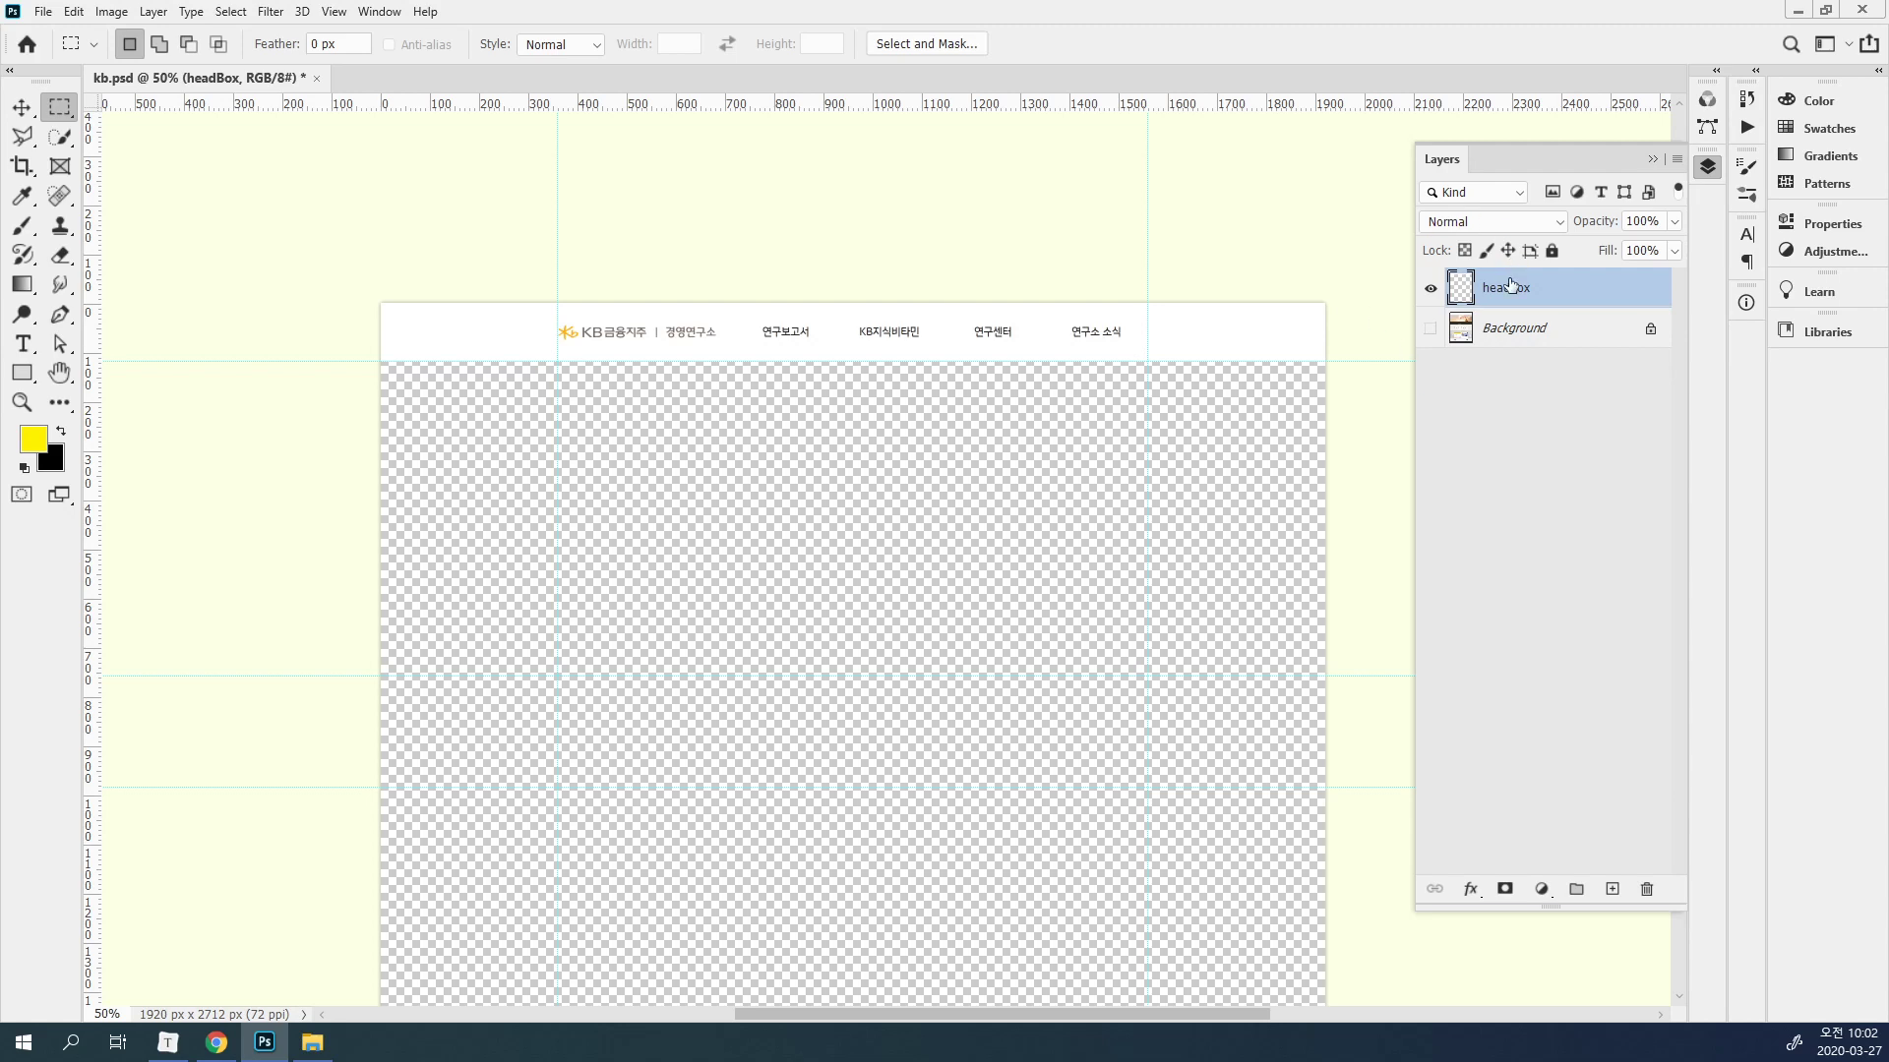
Show the Background layer again, switching headBox off and back on so that both layers are displayed.
key(v)
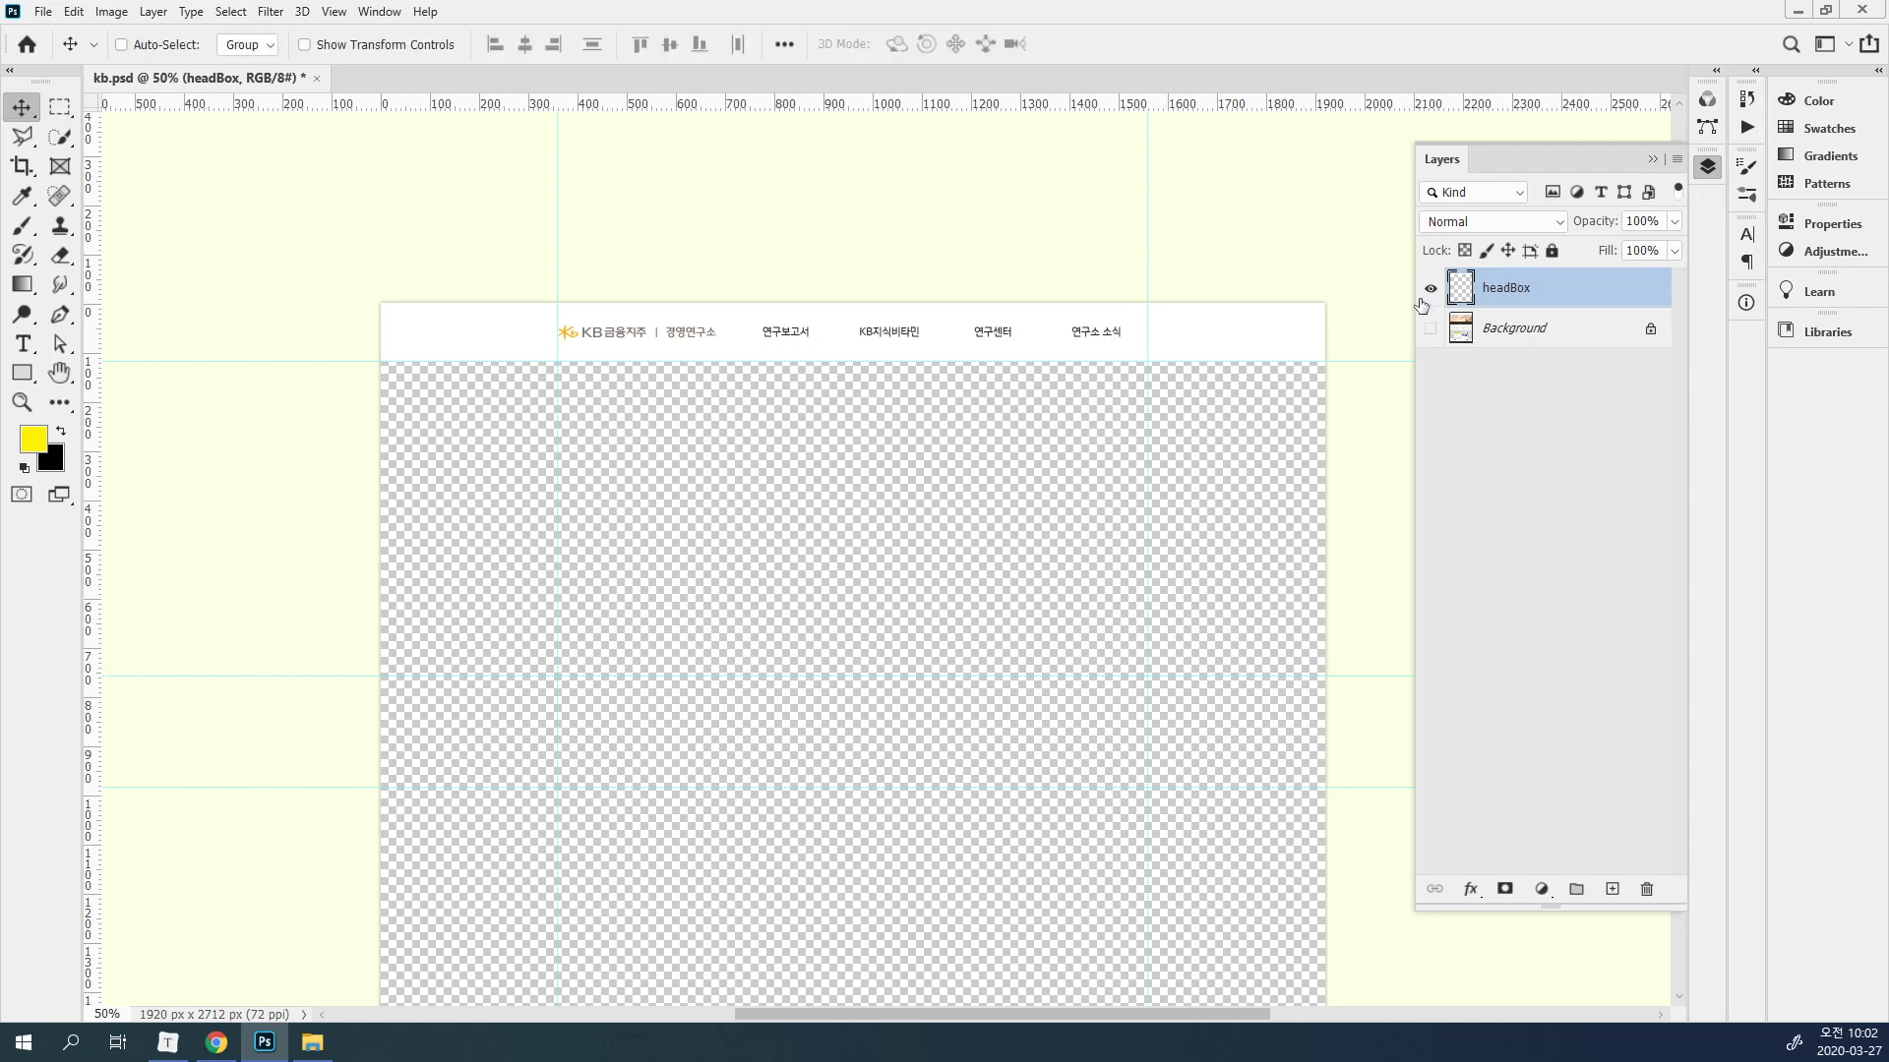
click(1430, 288)
click(1430, 329)
click(1530, 335)
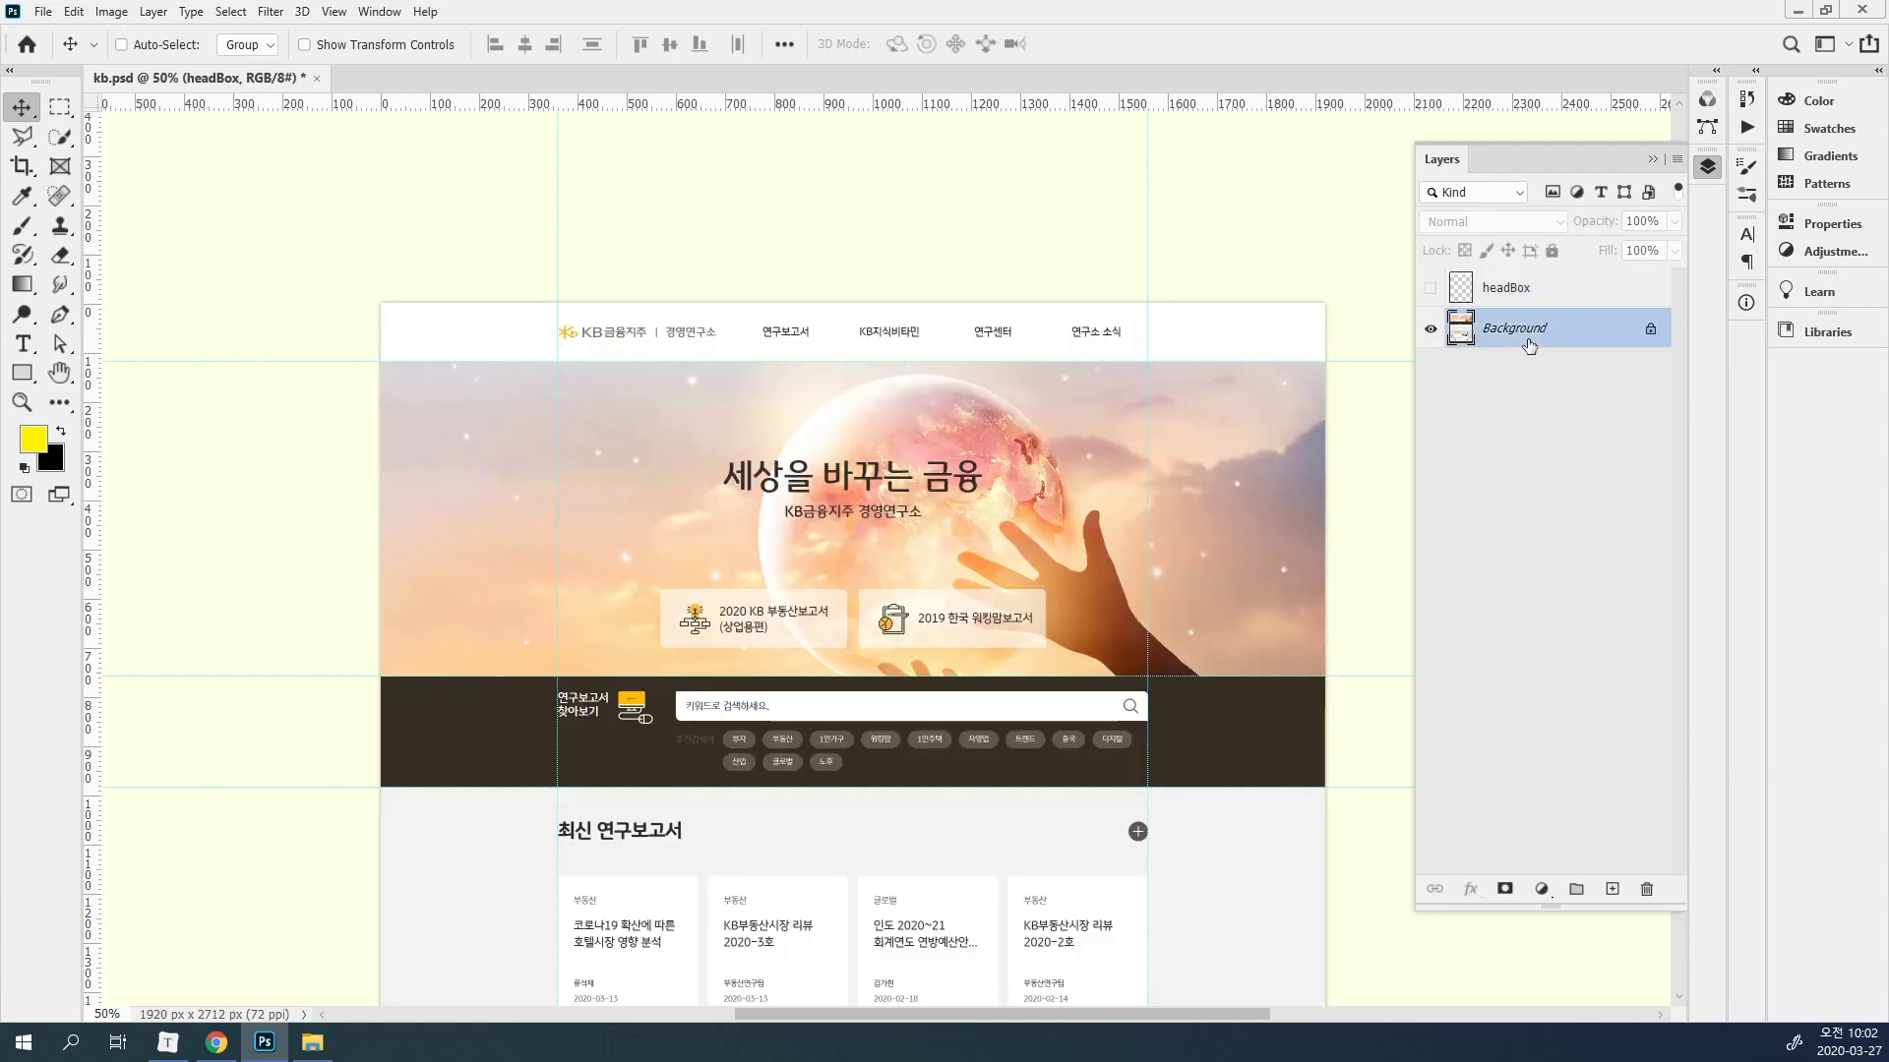
drag(989, 580, 987, 424)
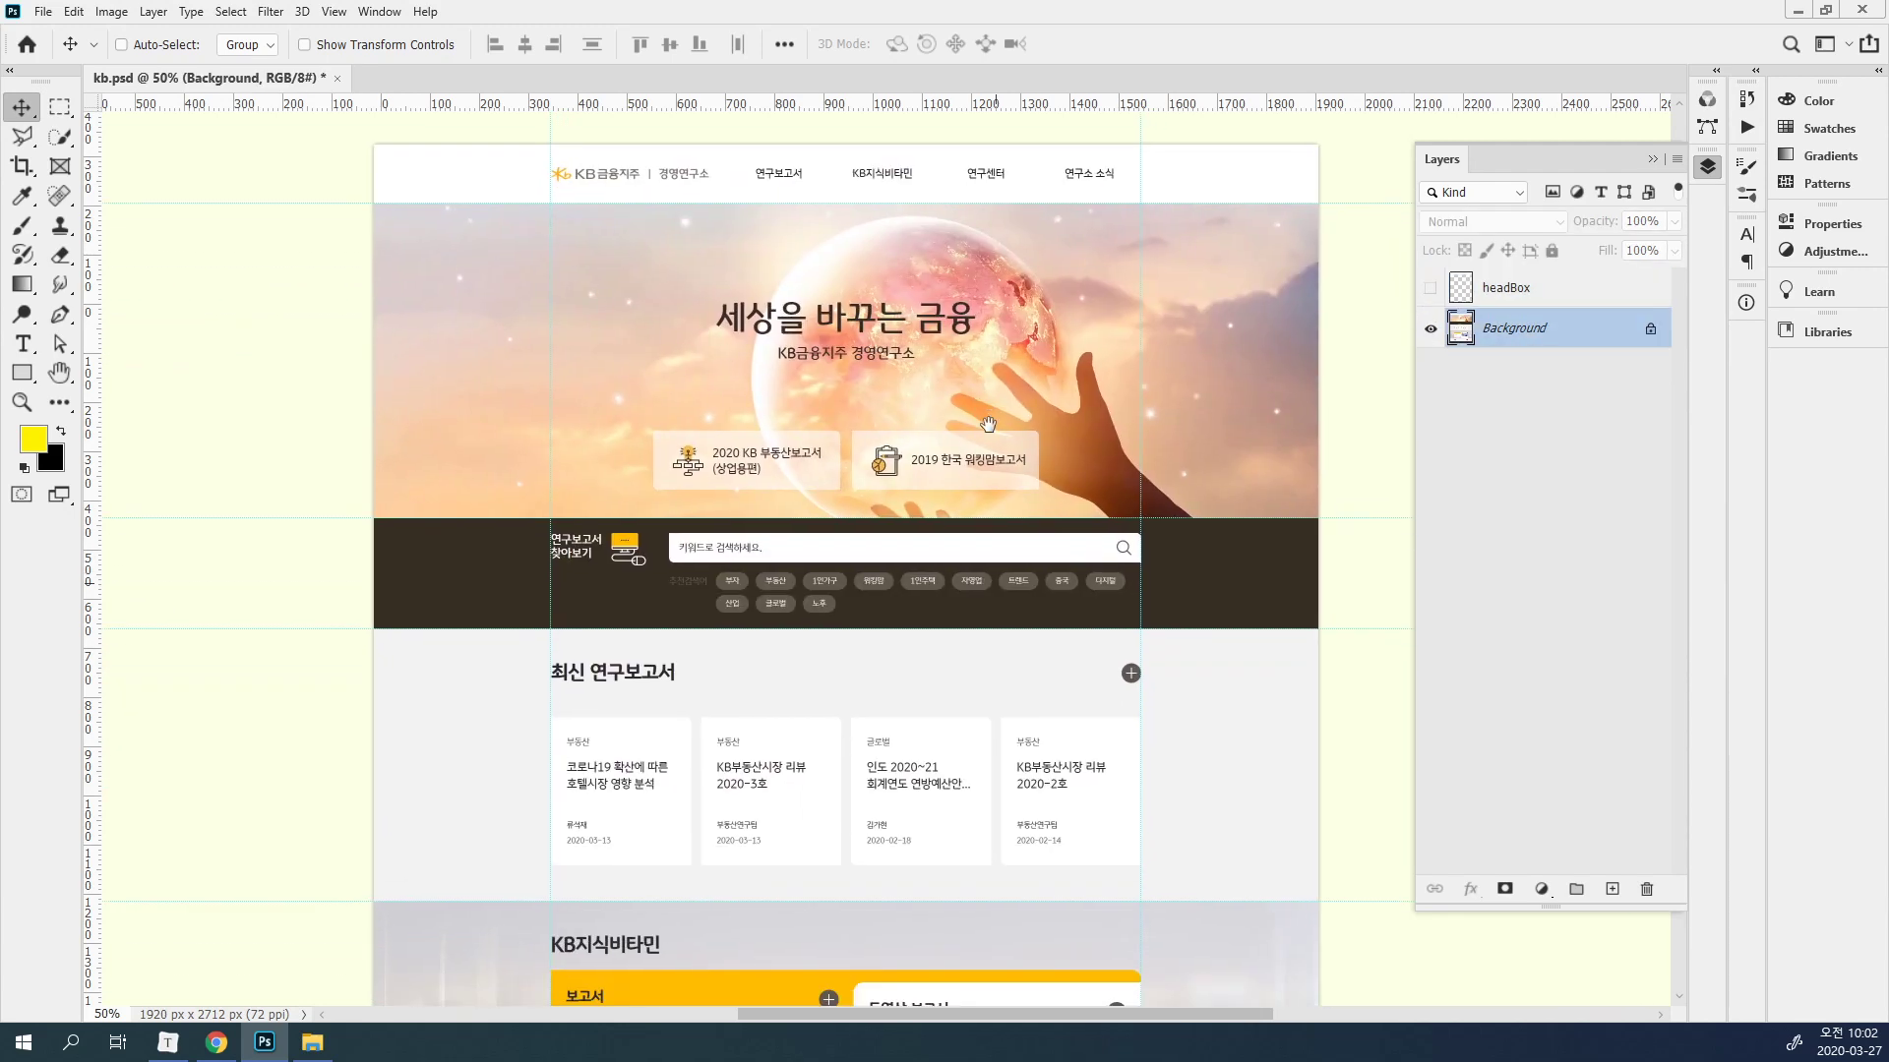
click(1486, 289)
click(1429, 289)
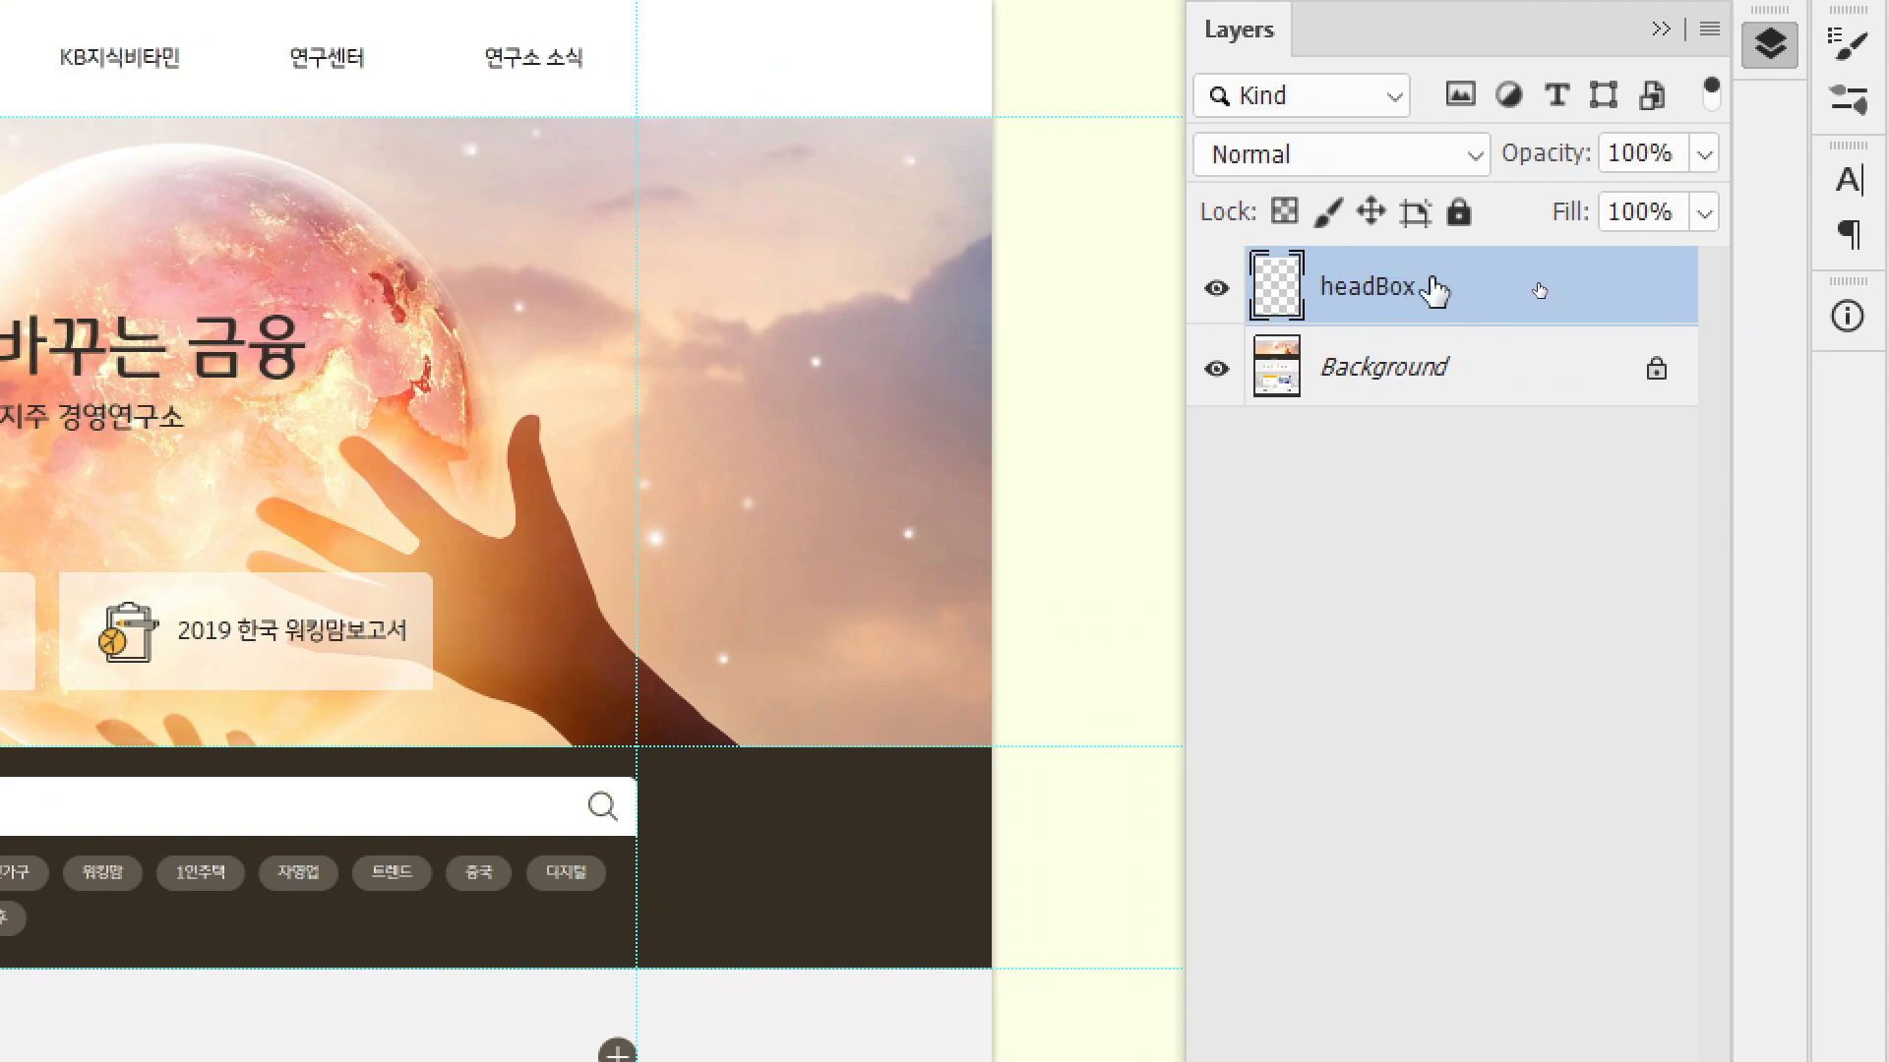
Copy the main image and dark search strip, full width, from Background to a new layer named section.
click(1578, 372)
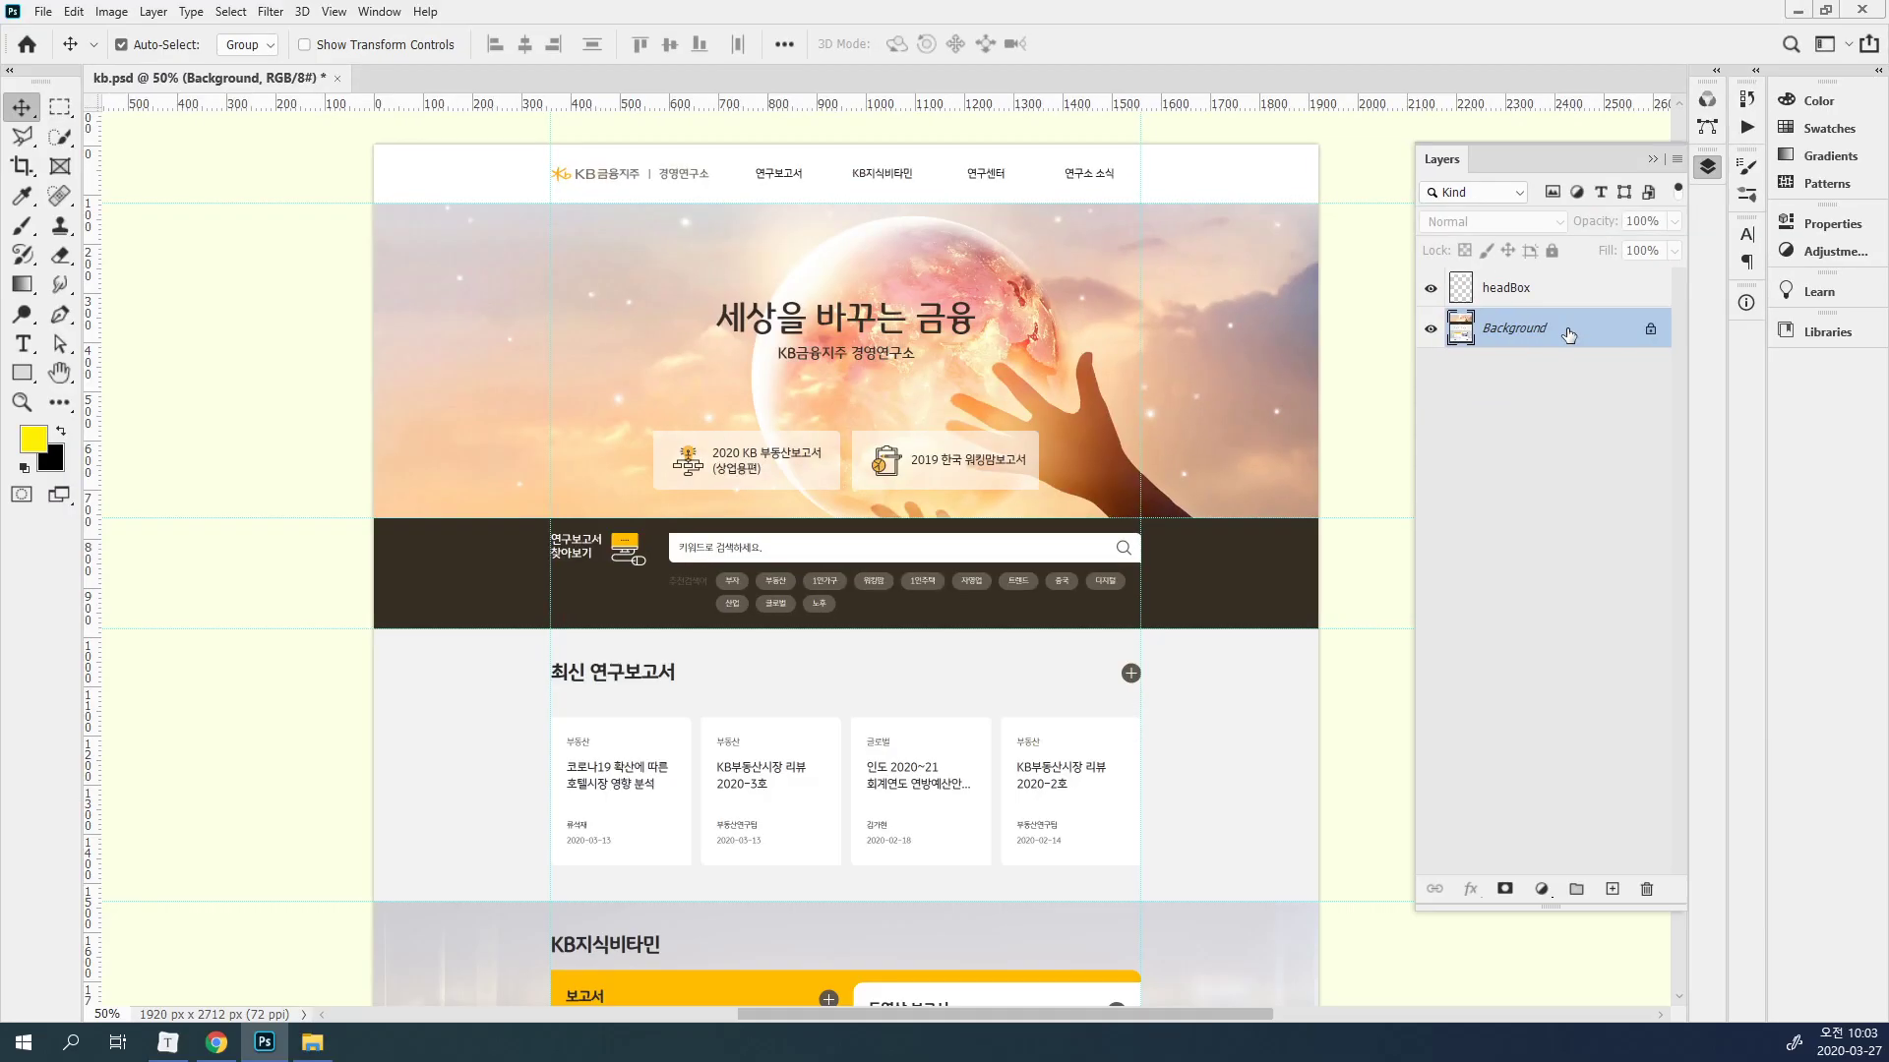
click(60, 109)
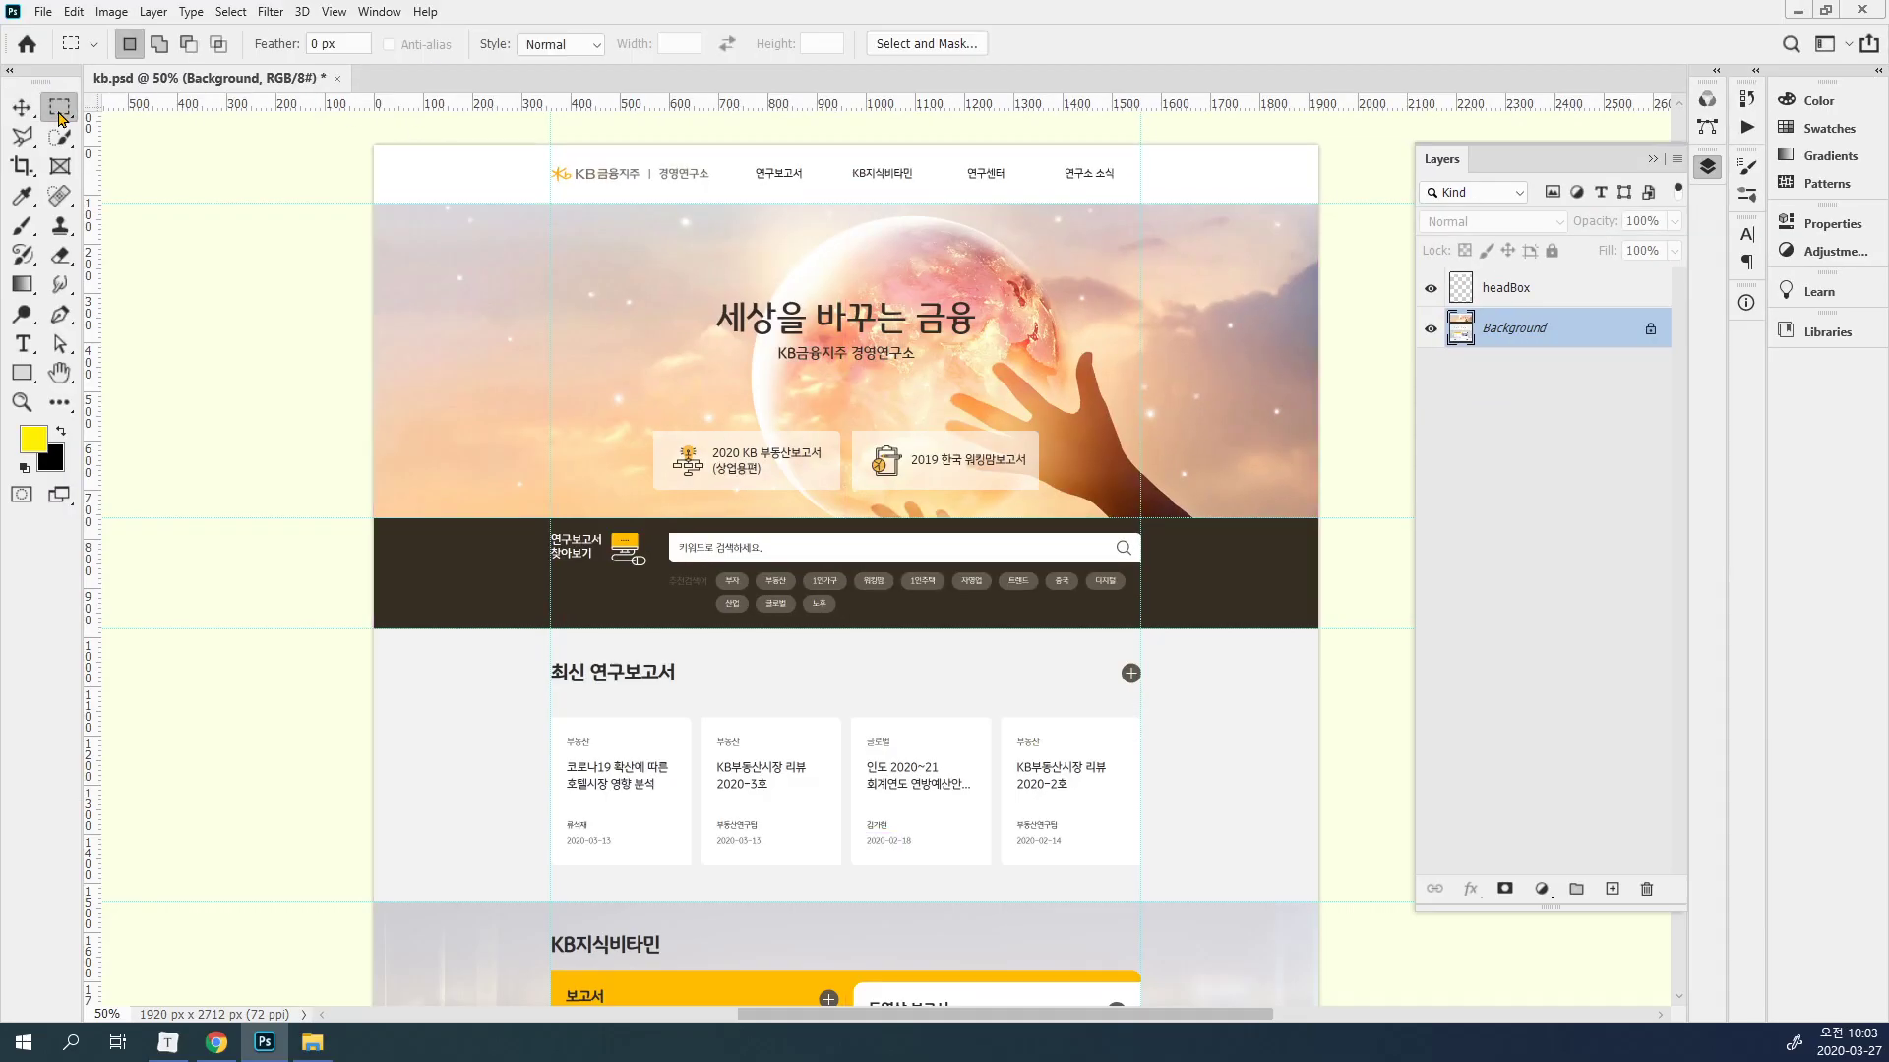
drag(355, 207, 1325, 620)
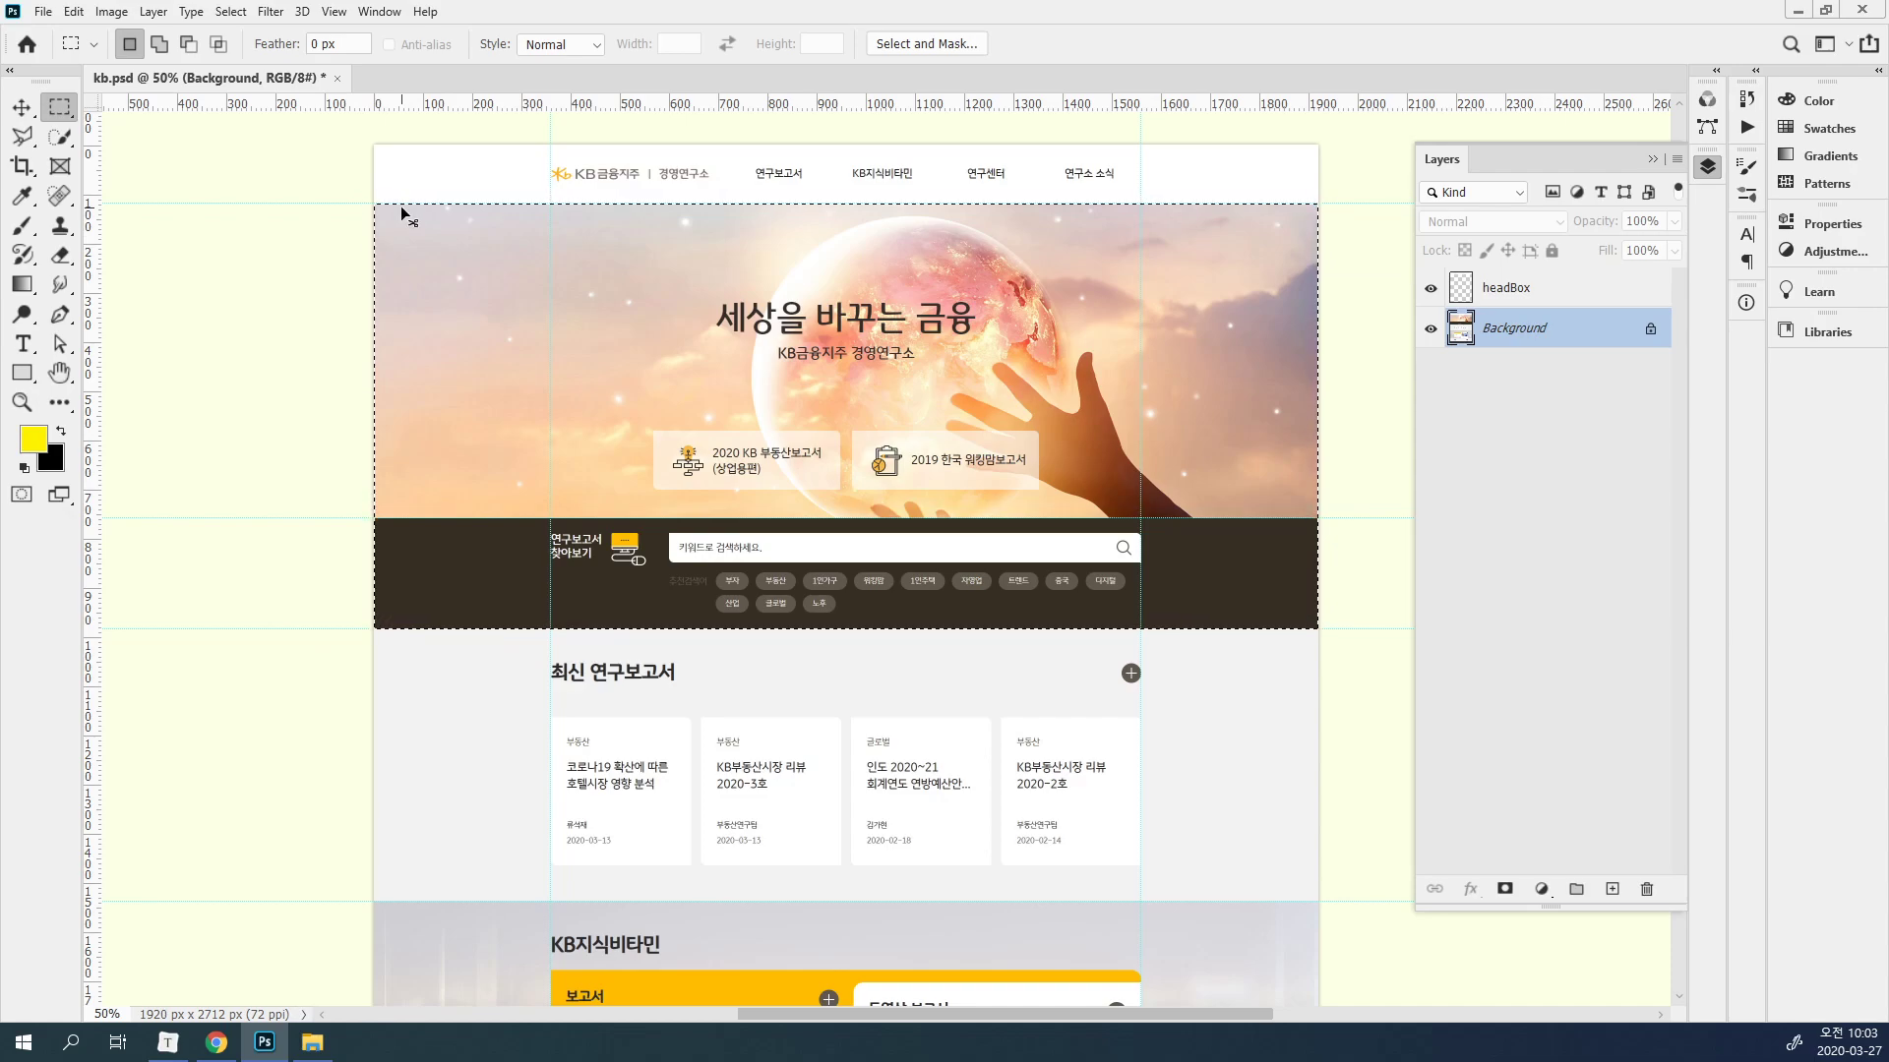
key(ctrl+j)
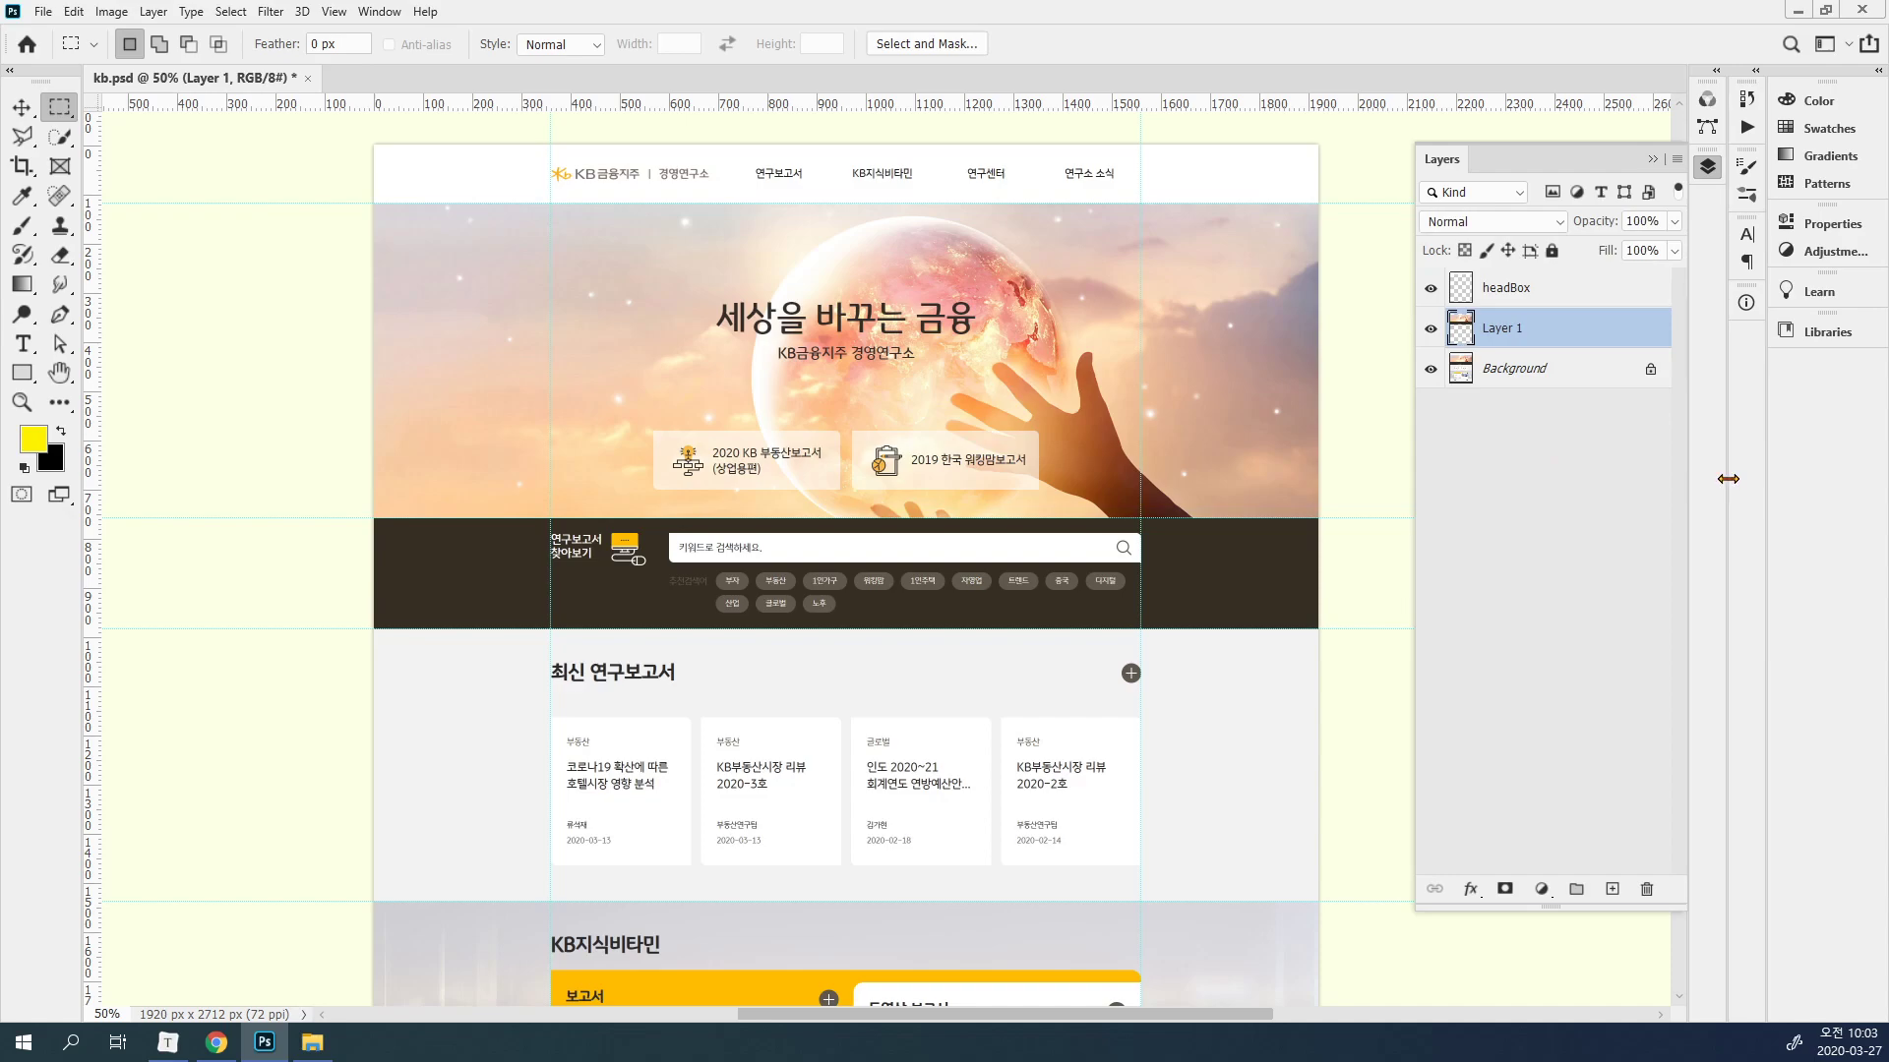
double_click(1502, 329)
text(section)
key(Return)
Copy only the dark search strip, full width, from Background to a new layer named searchBox.
click(1523, 371)
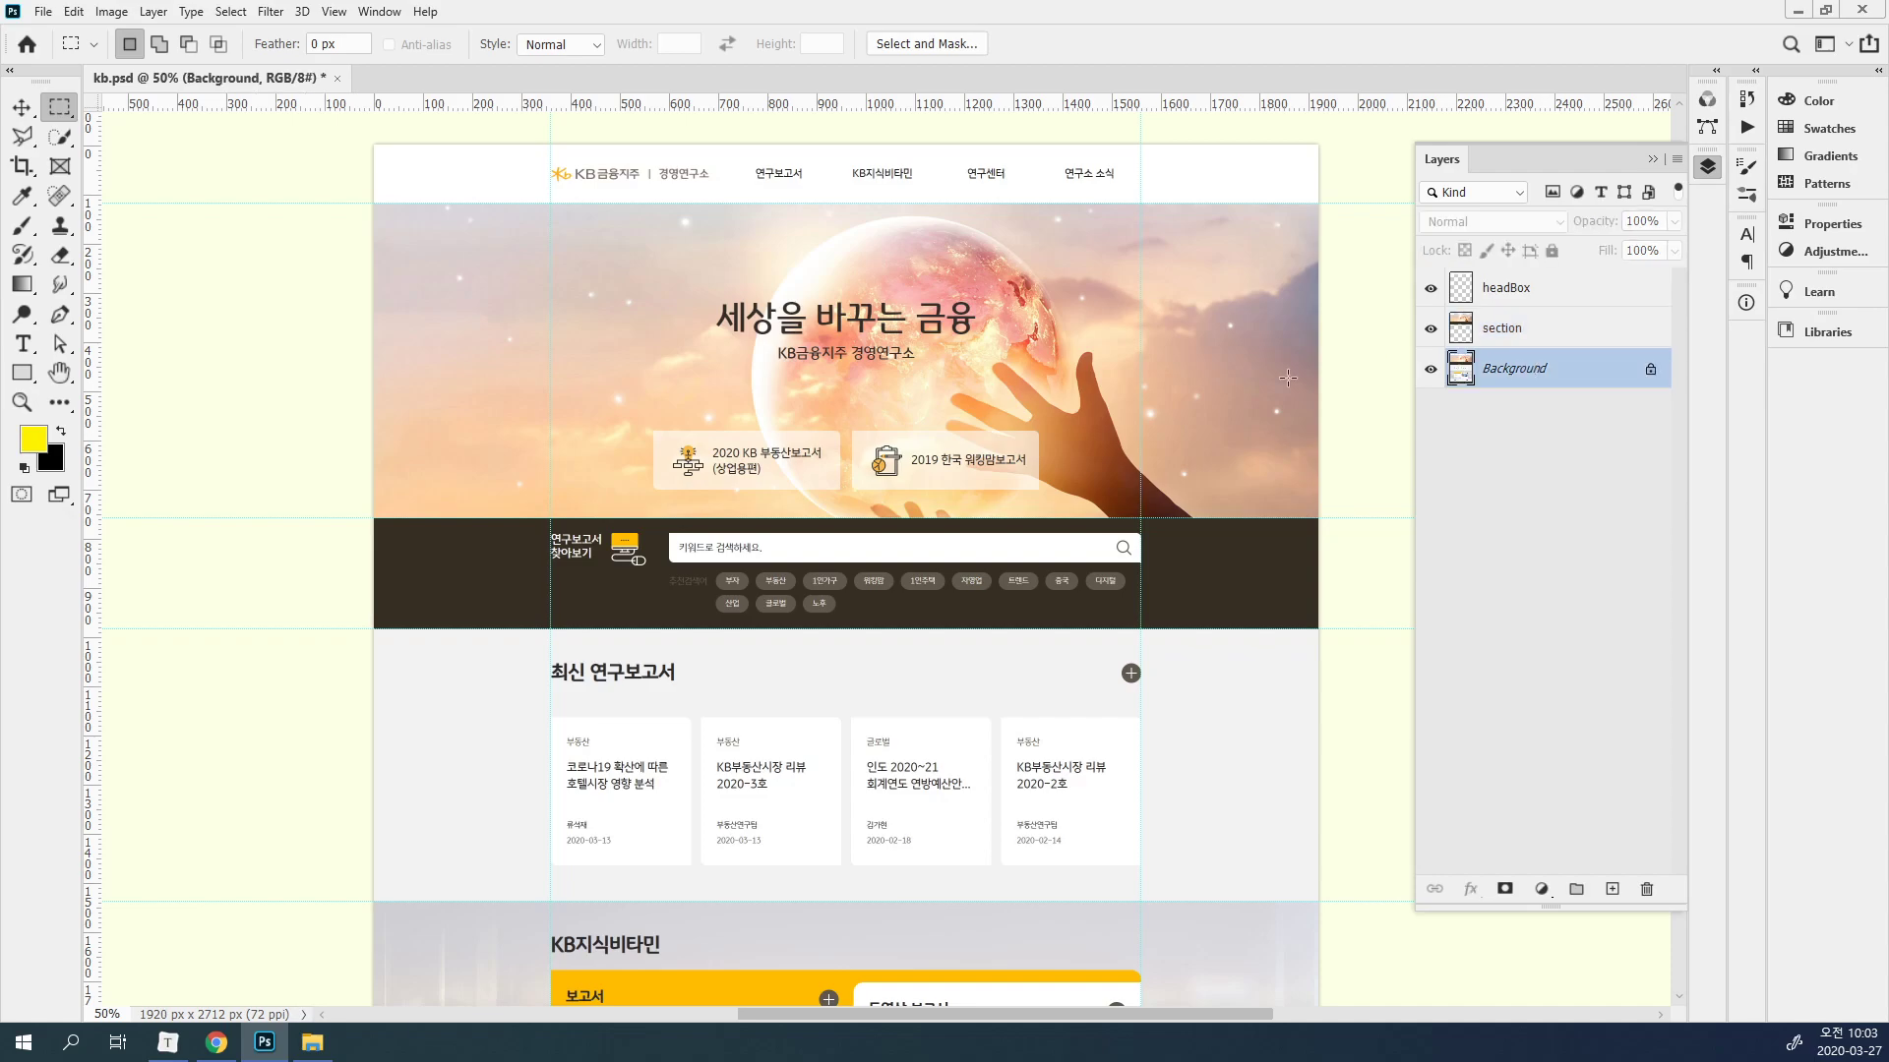
drag(357, 518, 1315, 638)
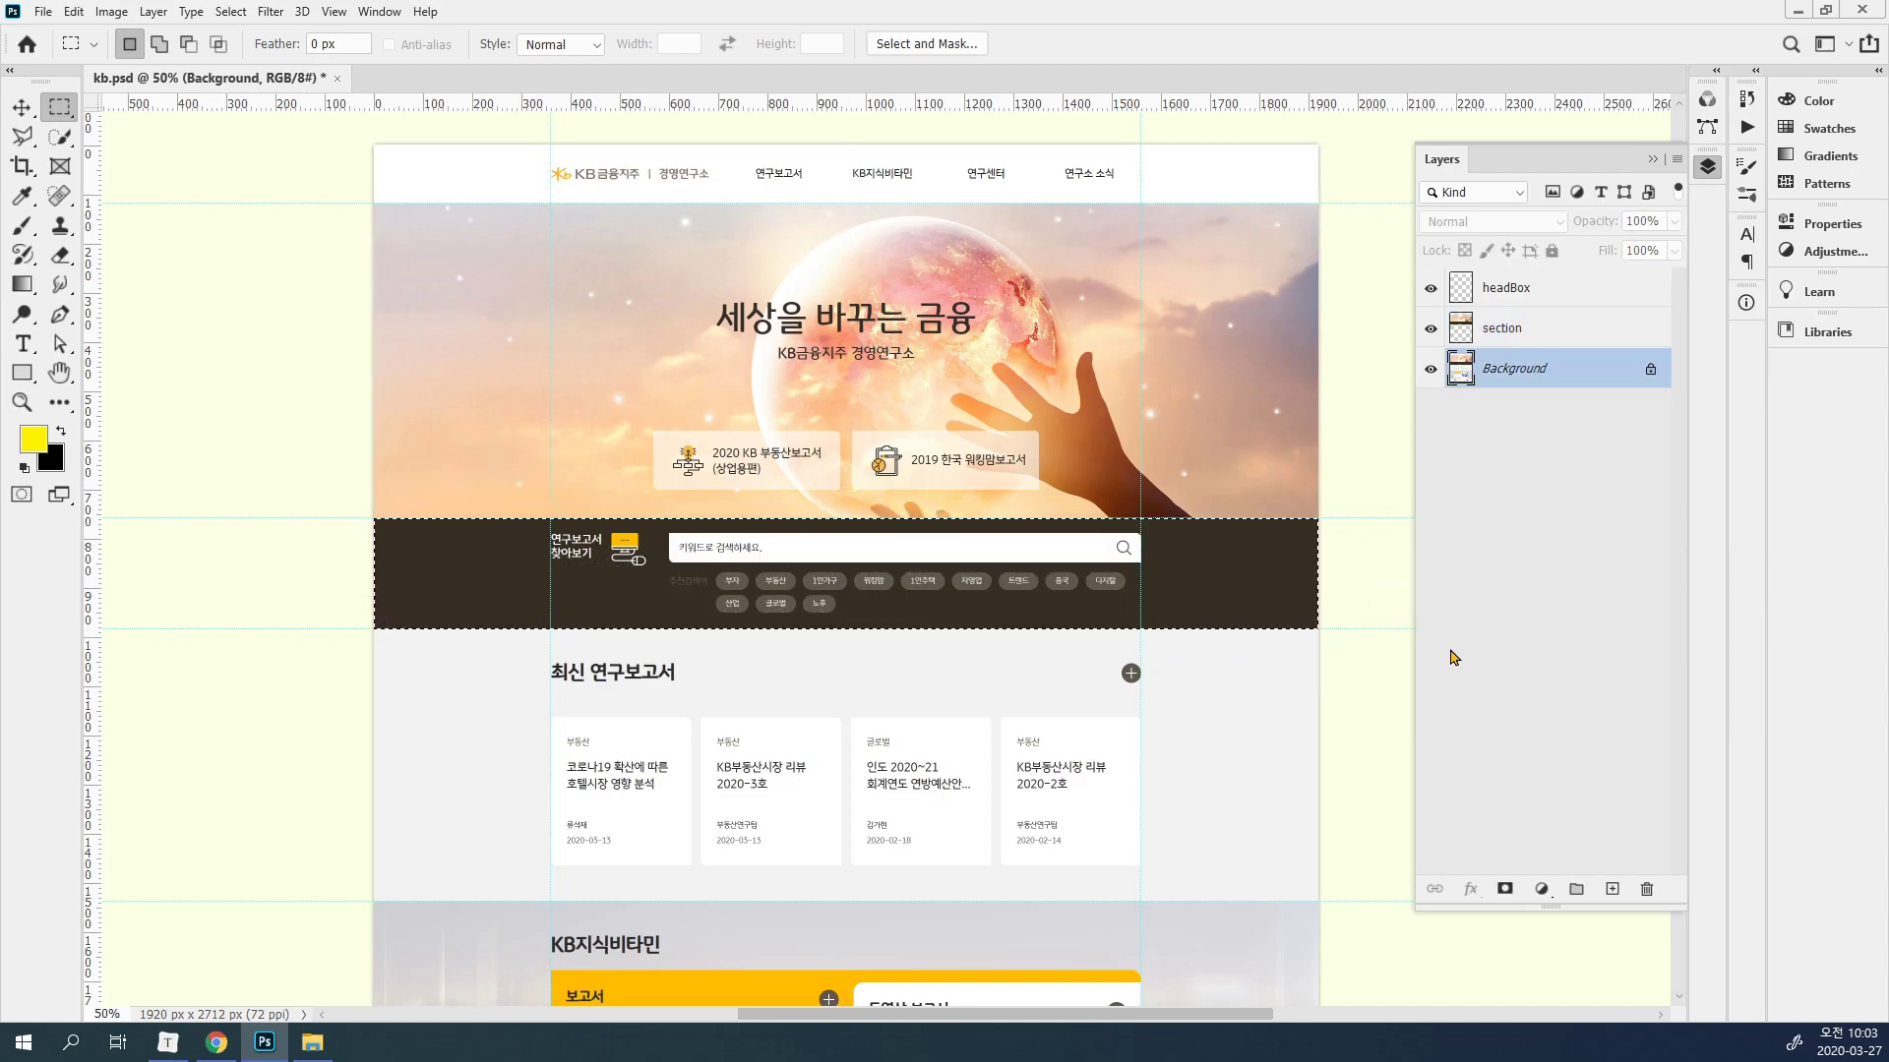
key(ctrl+j)
double_click(1498, 376)
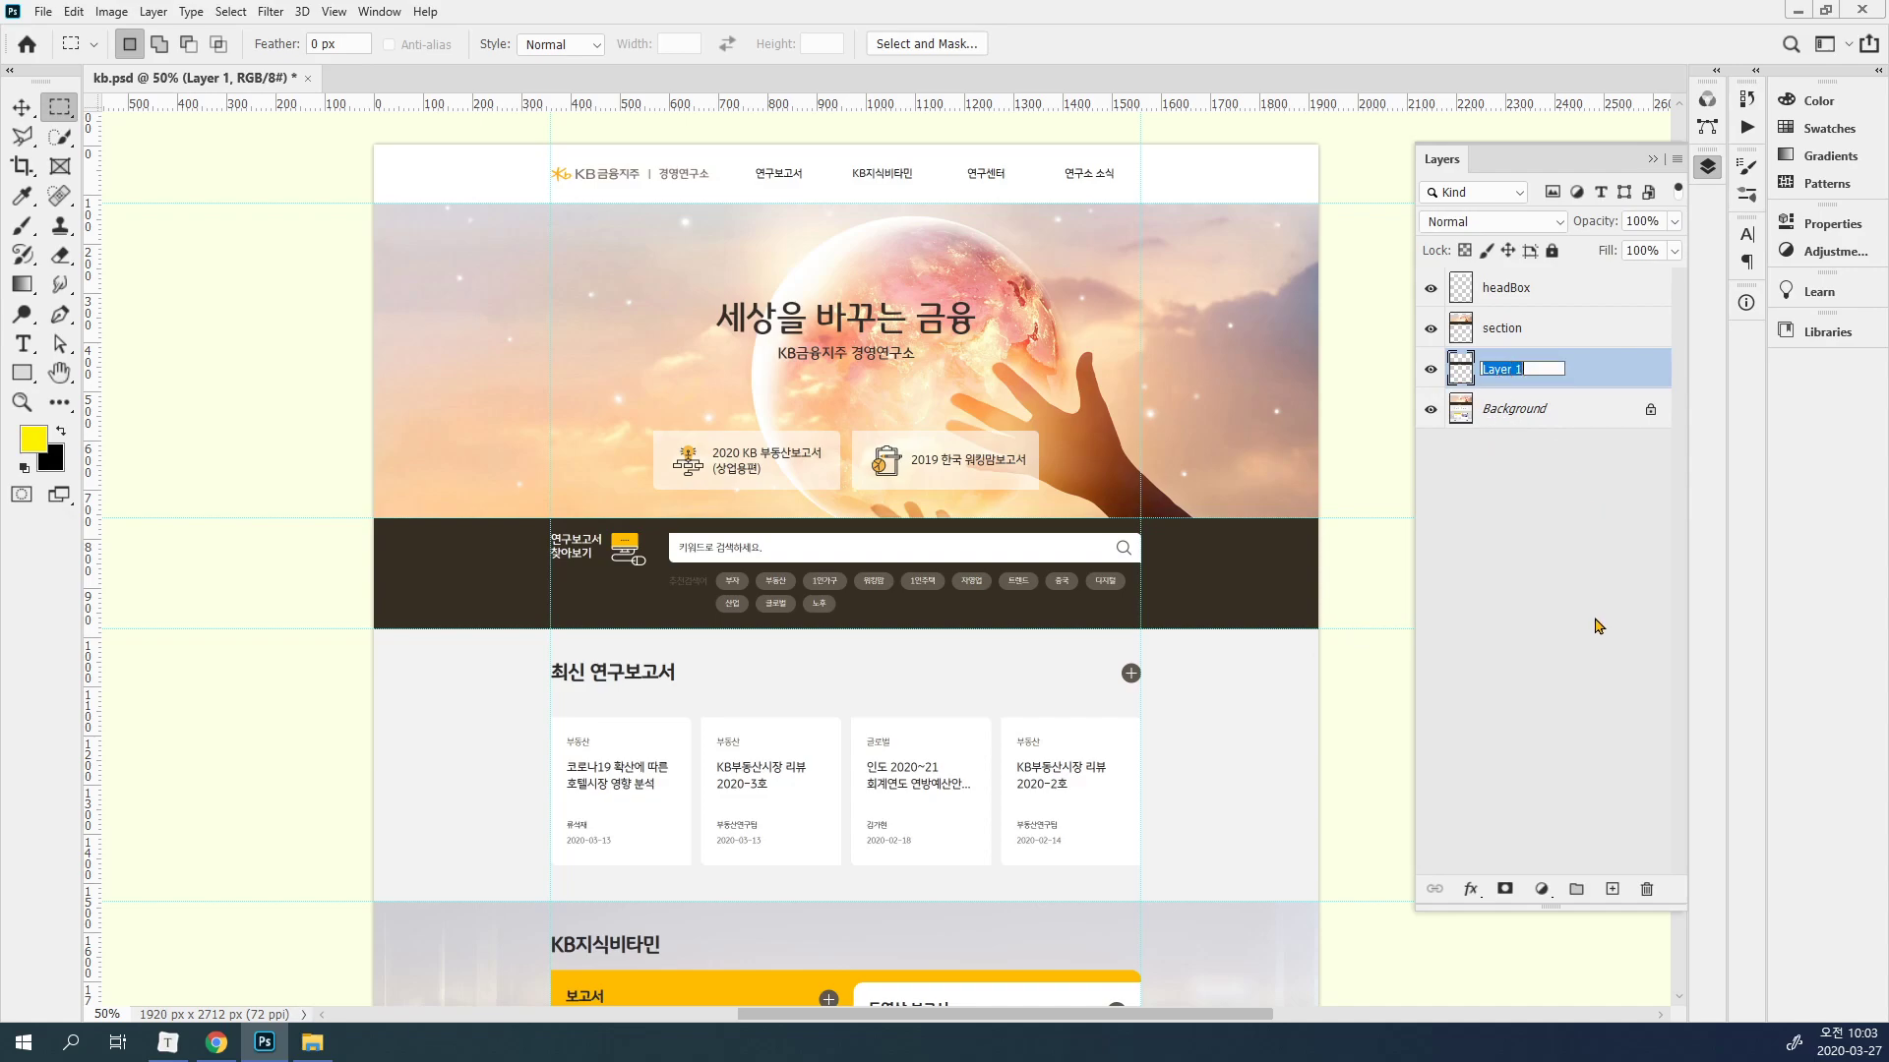
text(search)
click(1598, 626)
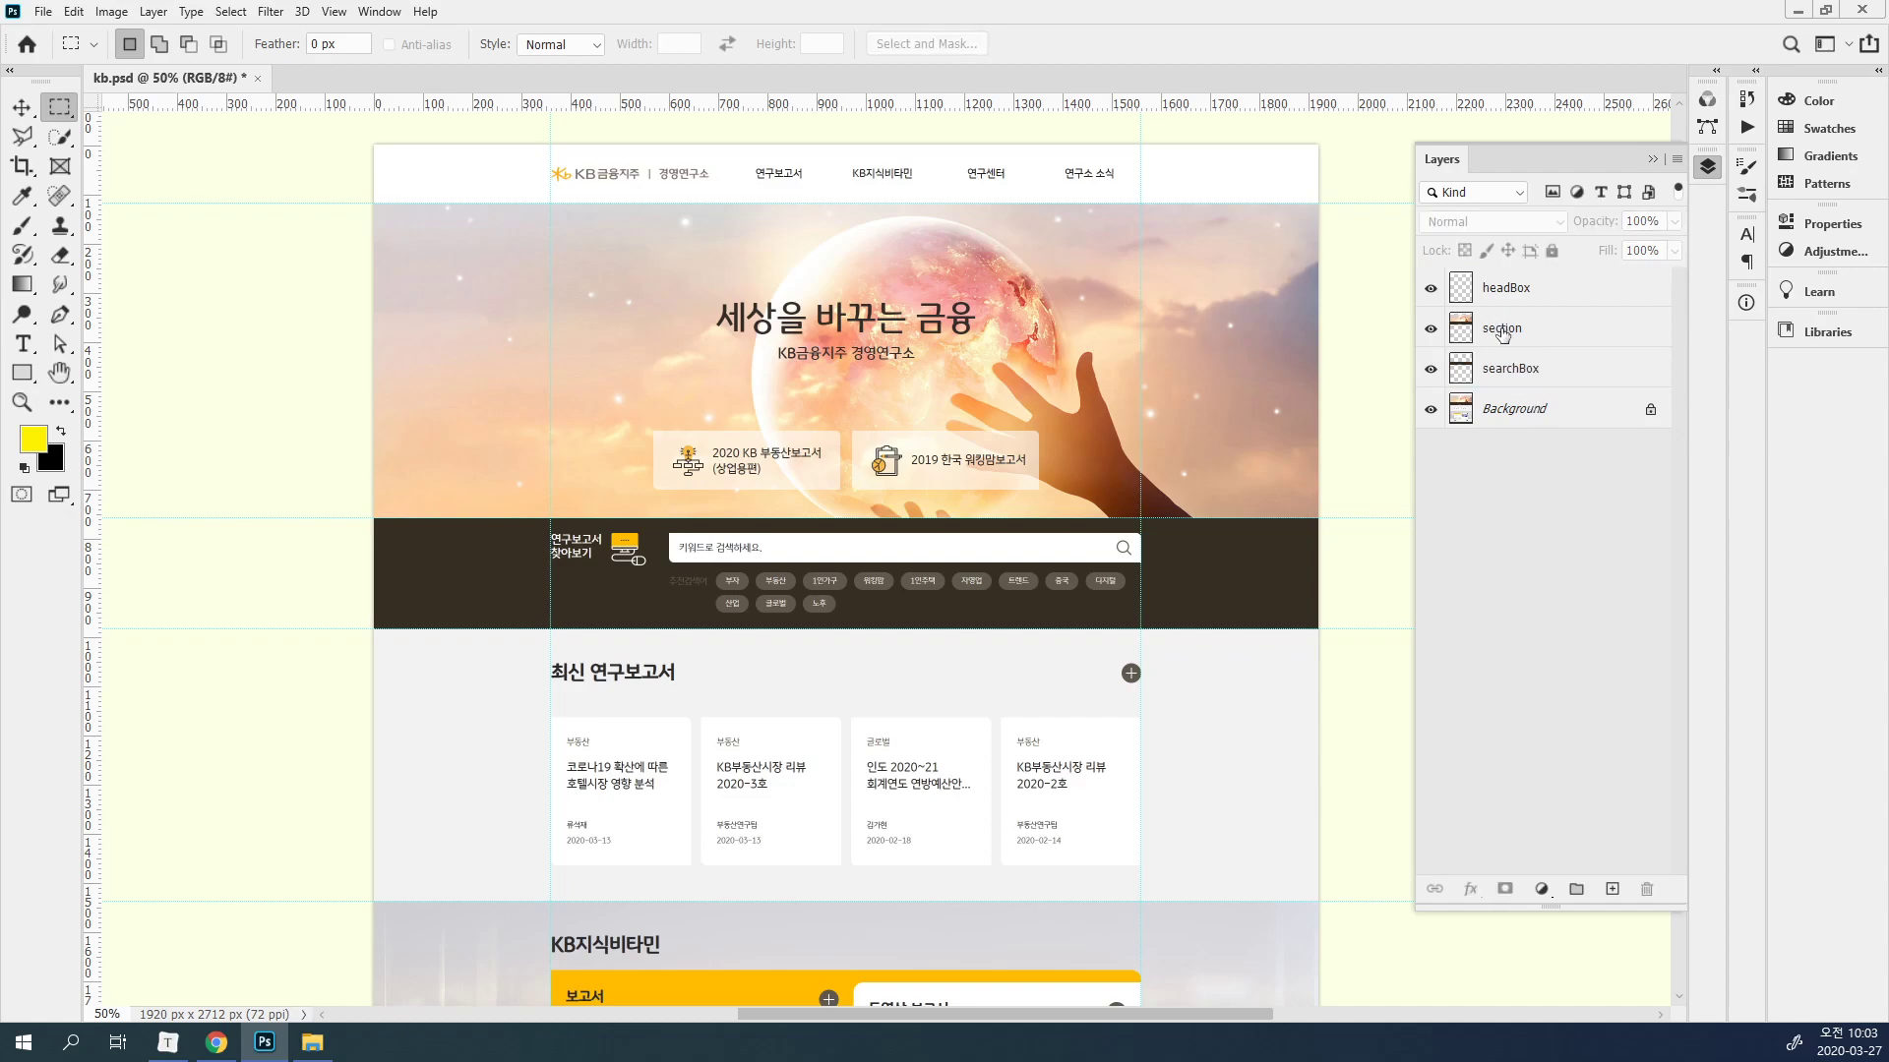
Rename the section layer as viewBox.
double_click(1502, 331)
text(viewBox)
key(Return)
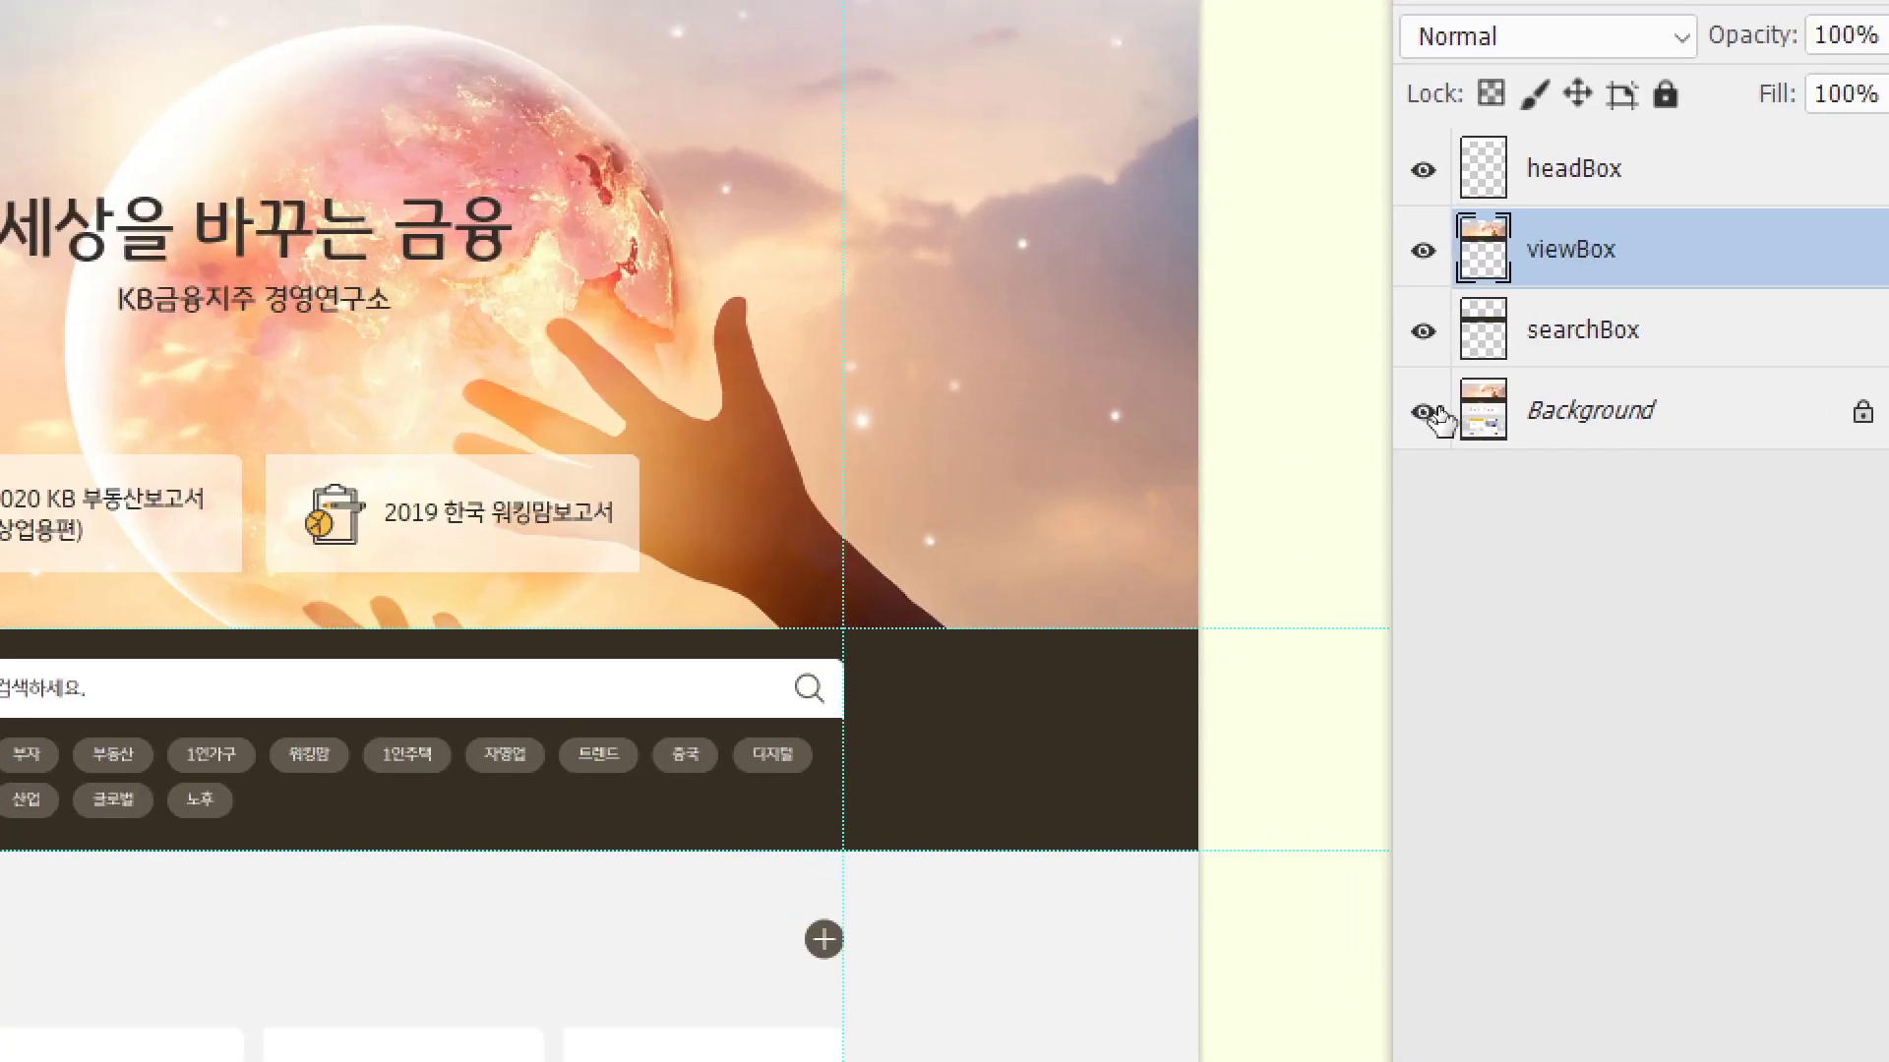
Hide the Background, headBox and searchBox layers so that only viewBox is displayed.
click(1426, 412)
click(1423, 169)
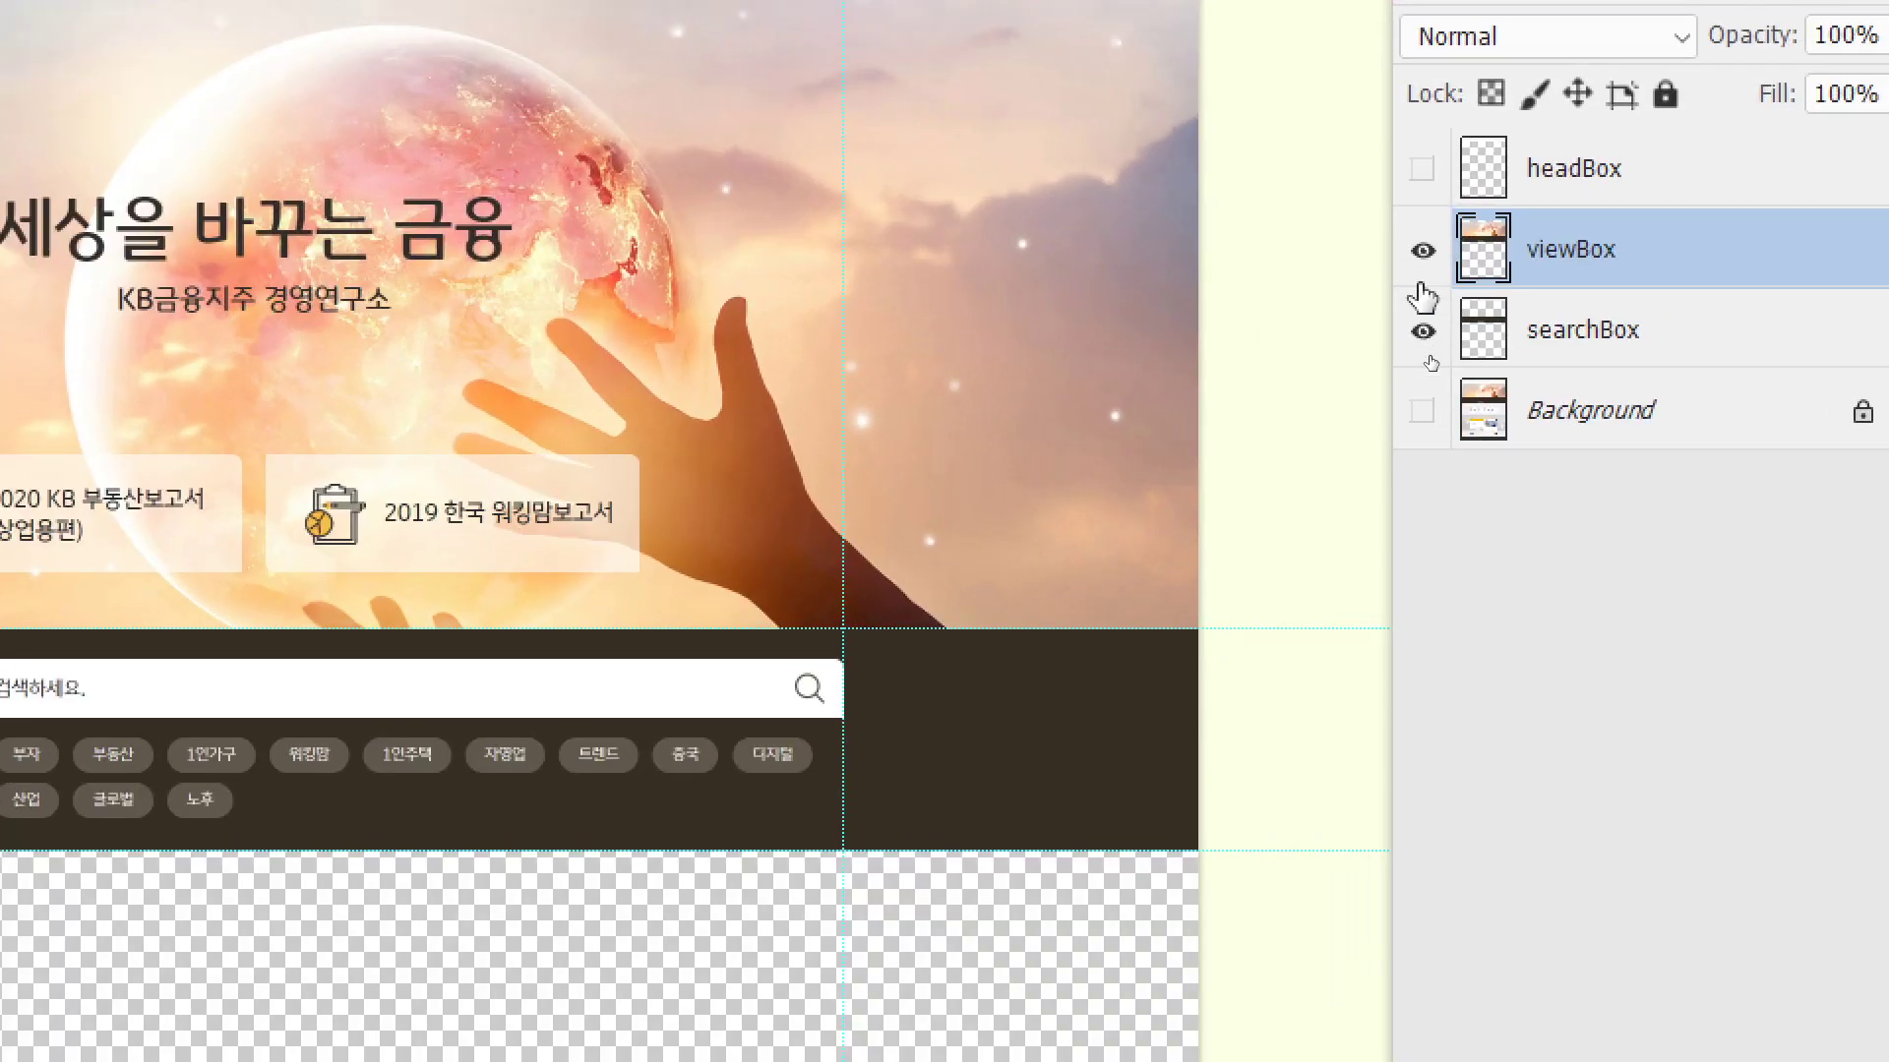
click(1423, 332)
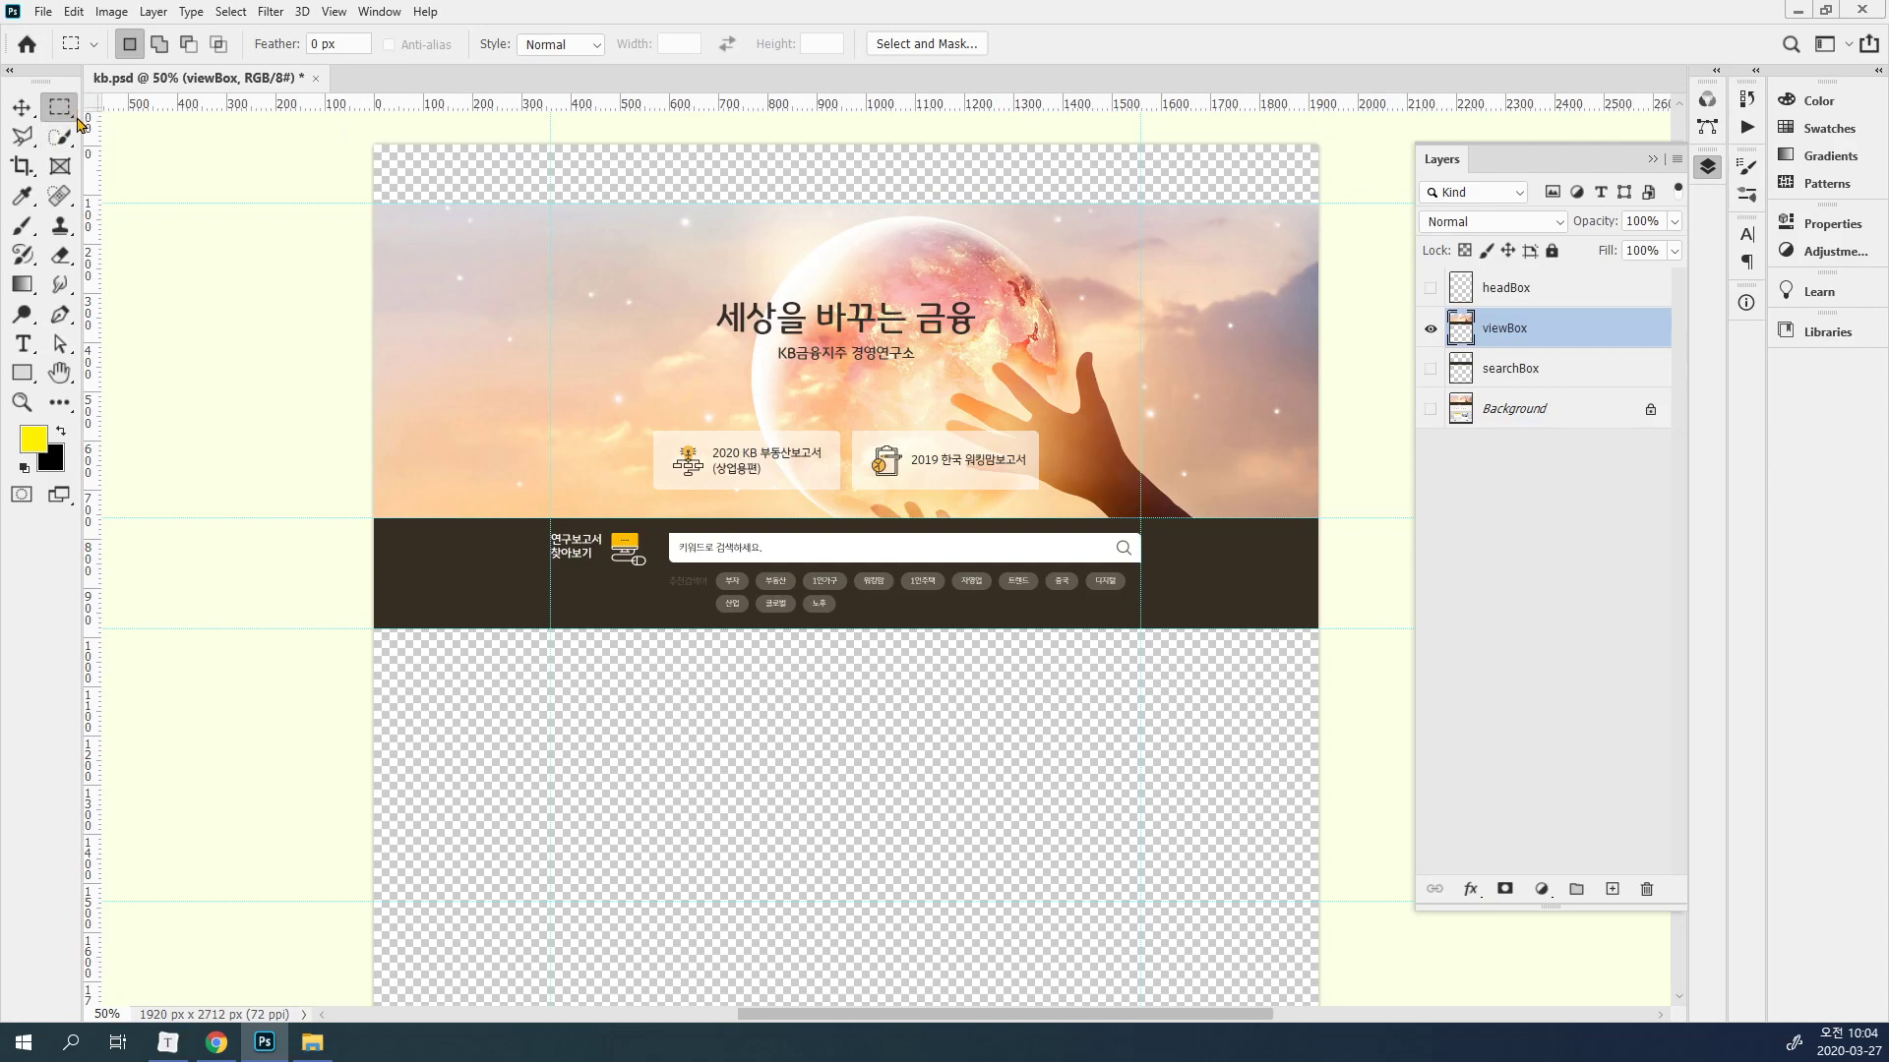
Delete the dark search strip, full width, from the viewBox layer and clear the selection.
drag(374, 809, 1403, 518)
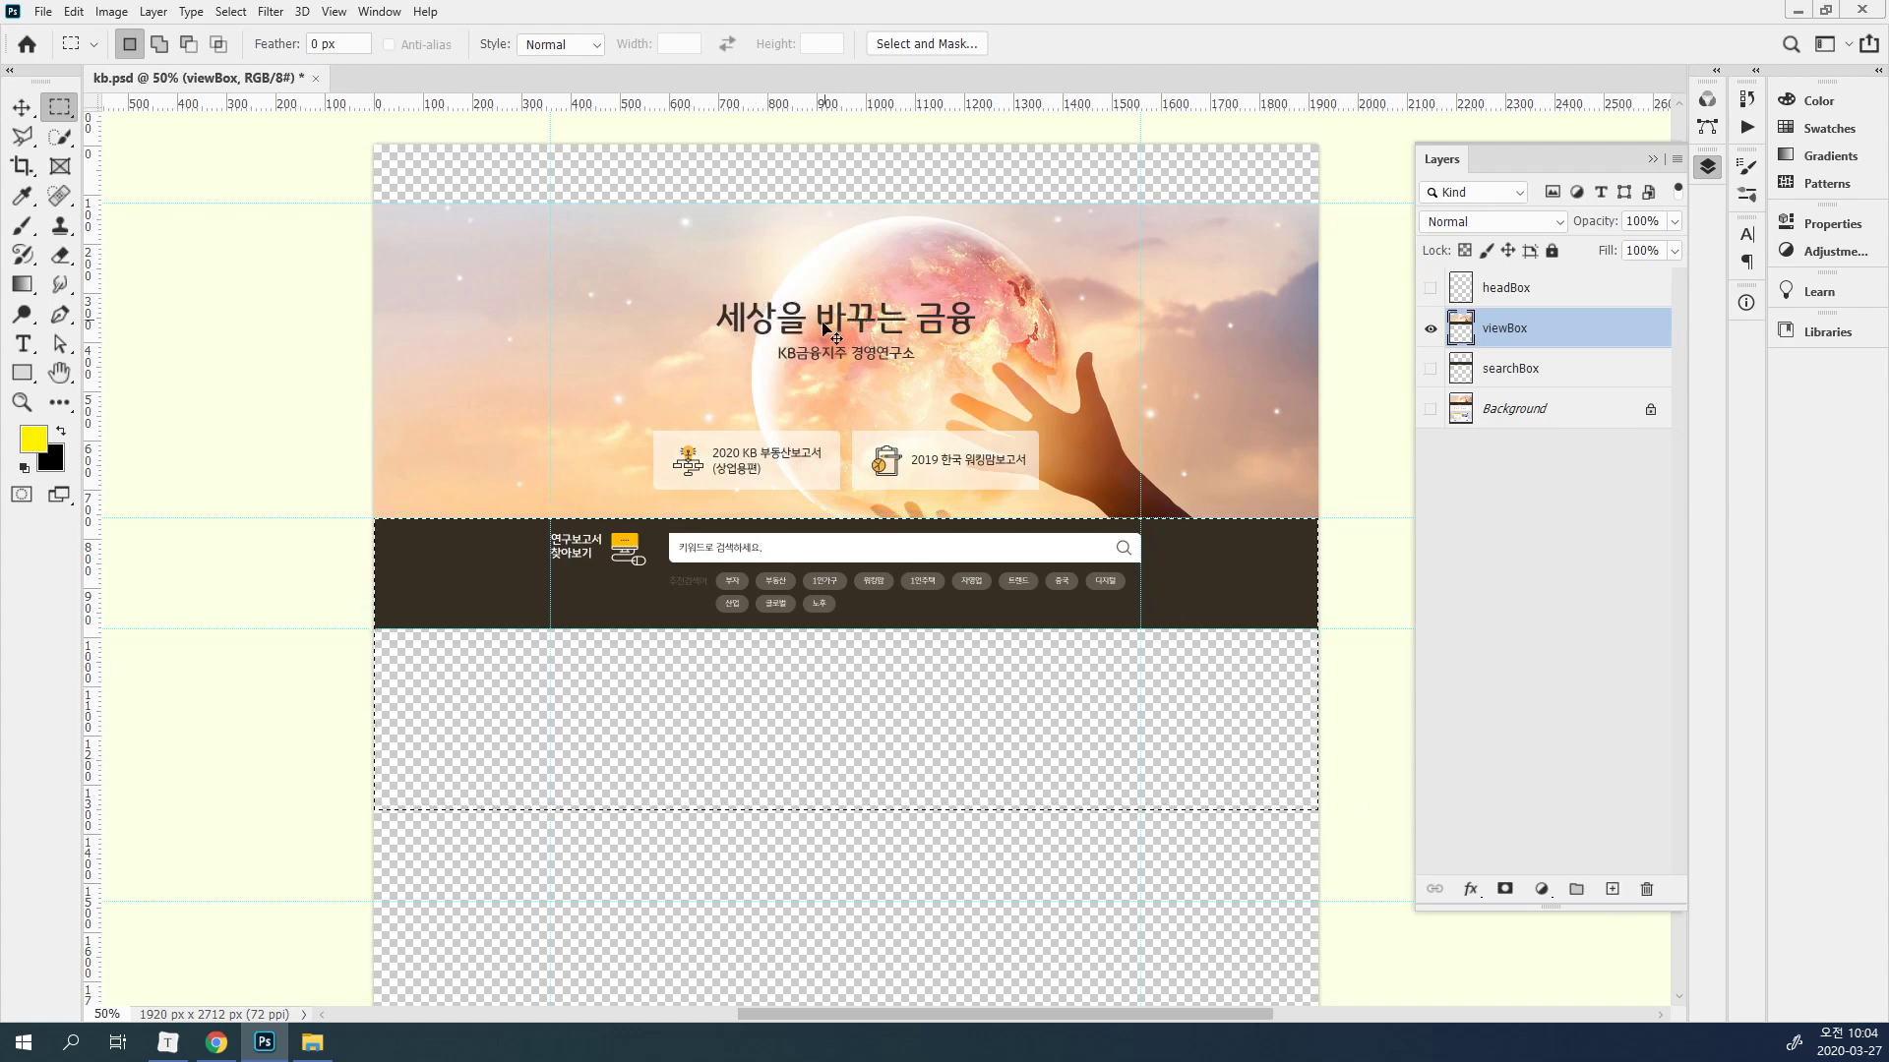
drag(373, 837, 1328, 515)
key(Delete)
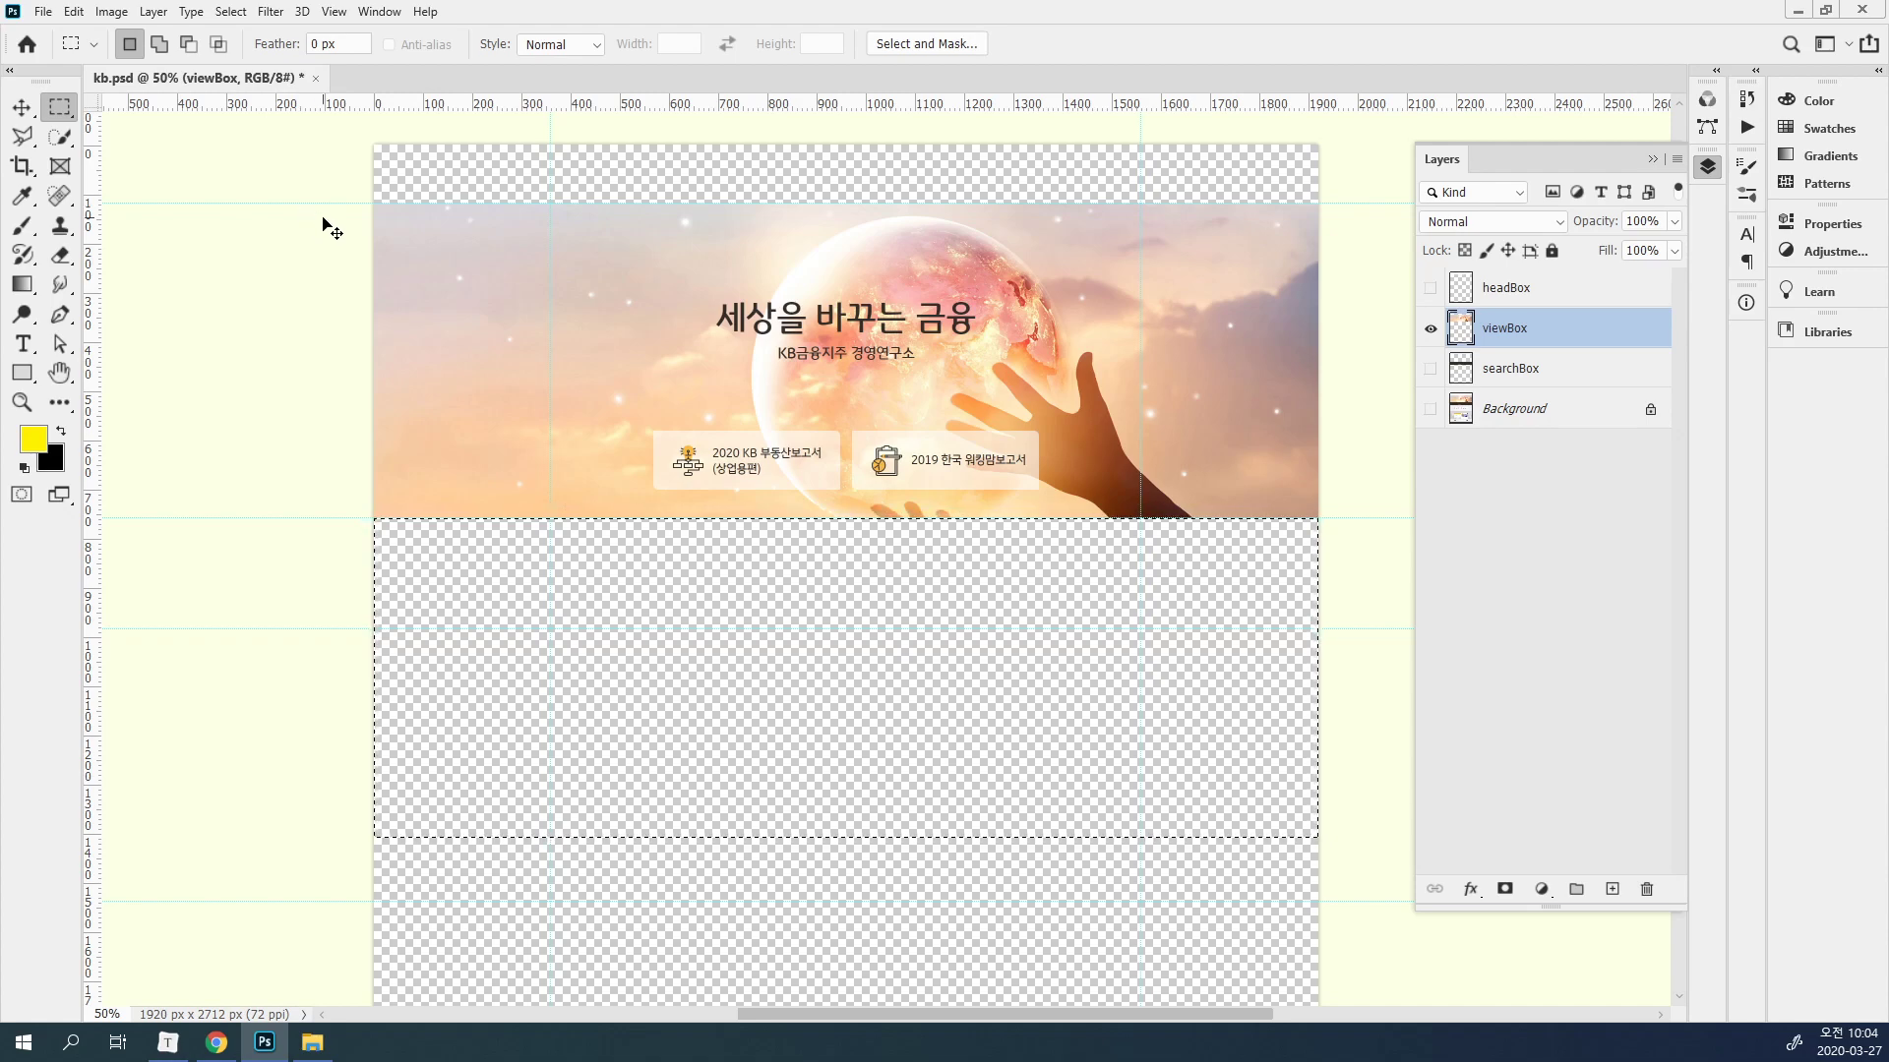
click(229, 11)
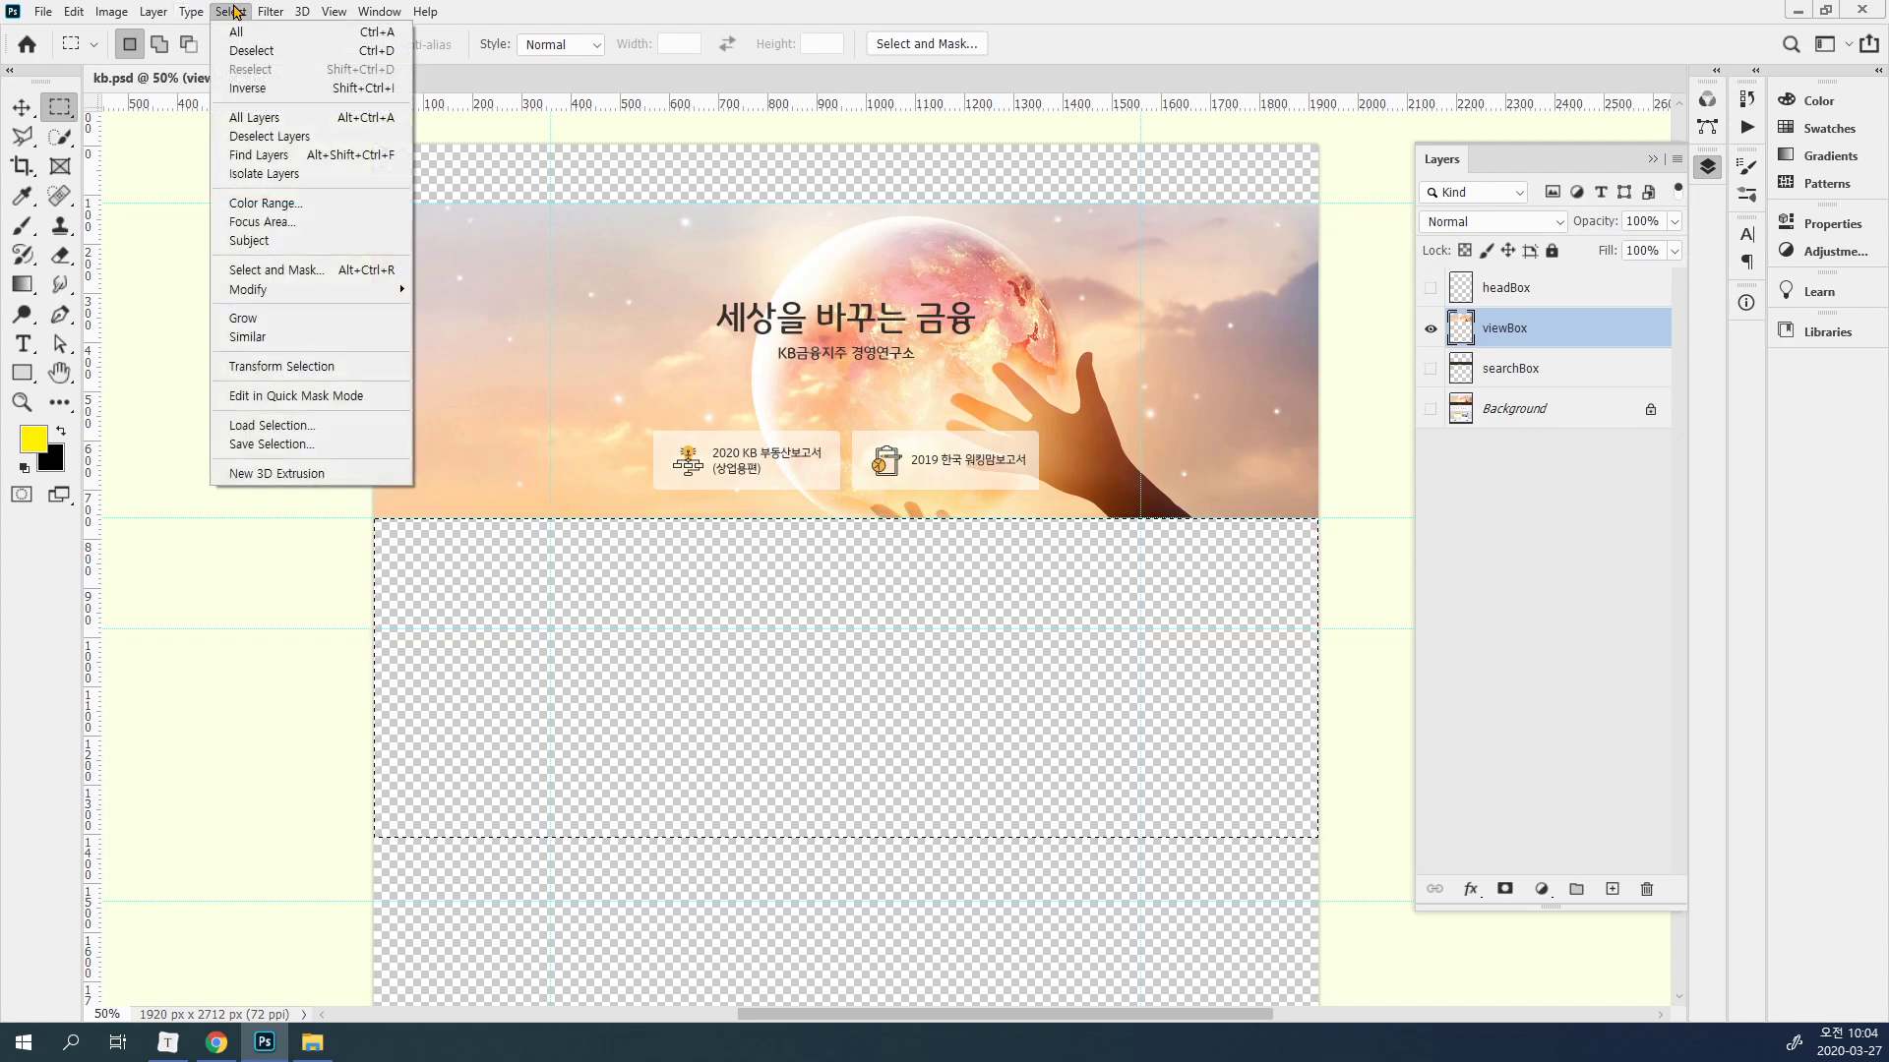
mouse_move(272, 12)
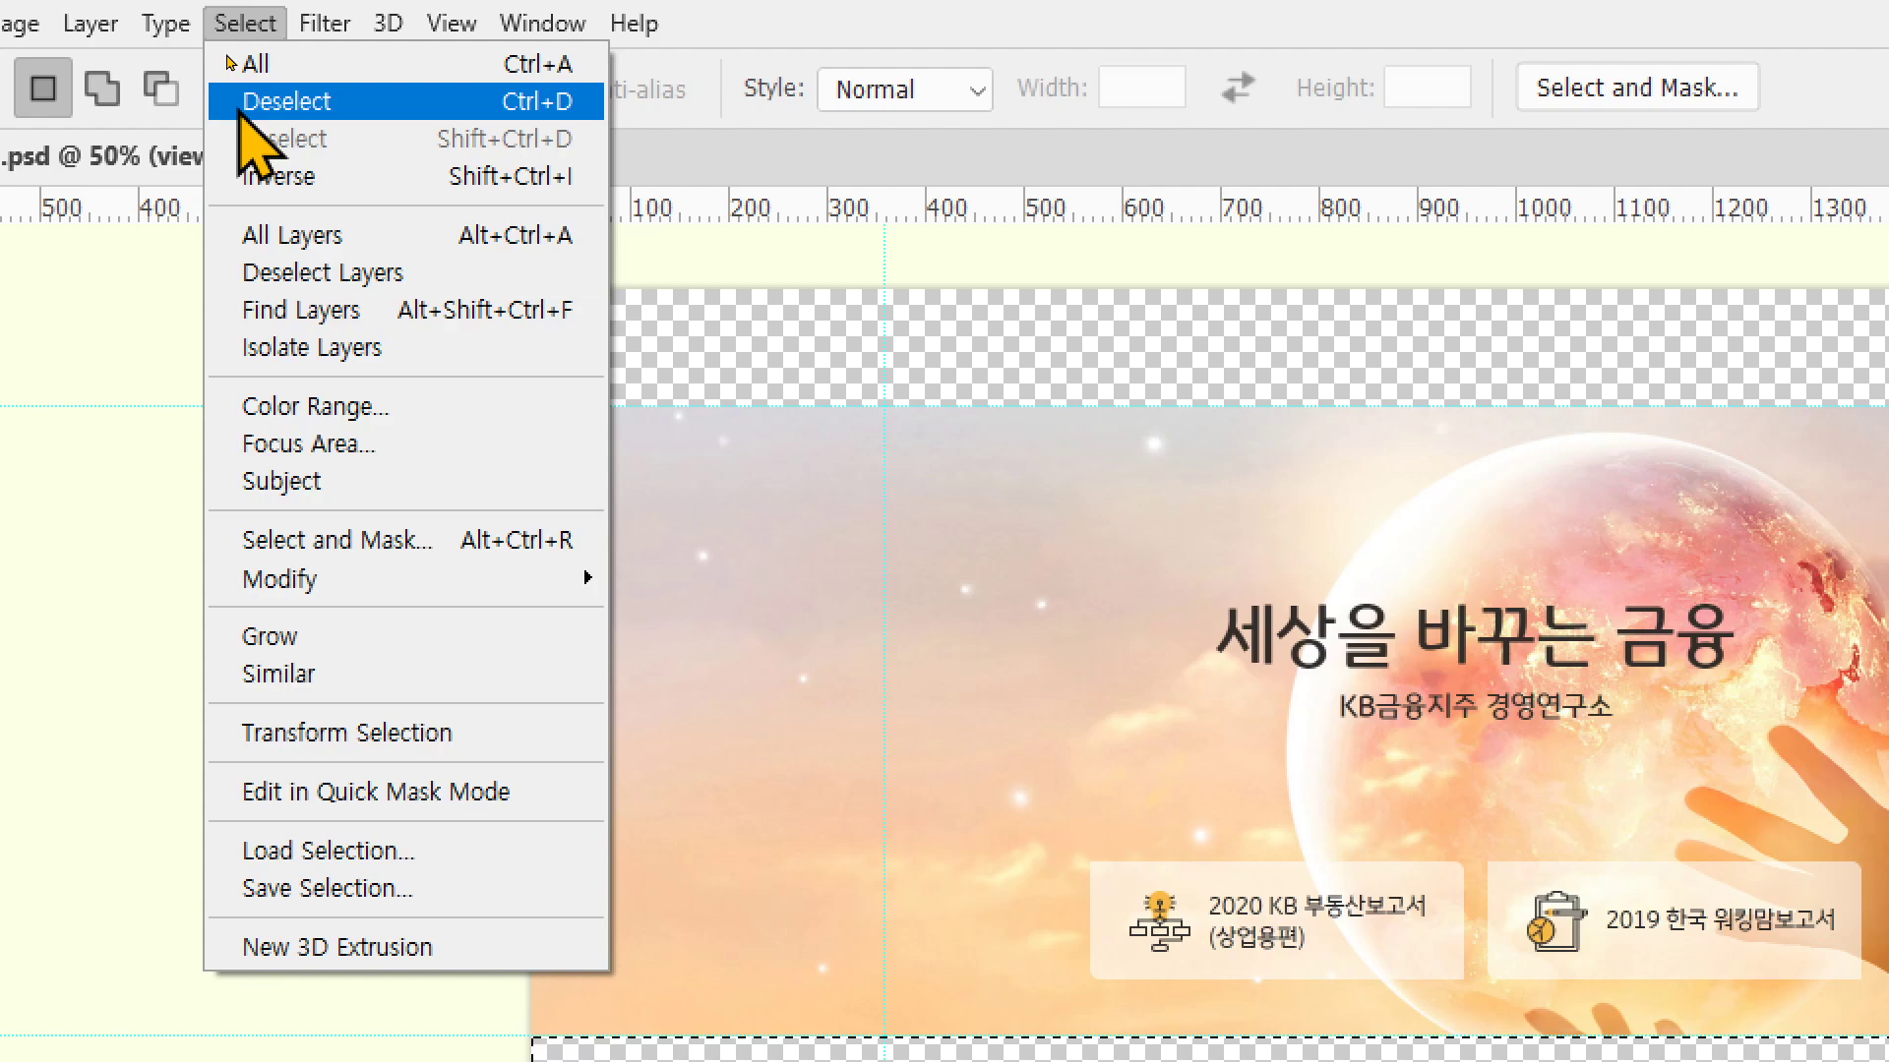
click(246, 106)
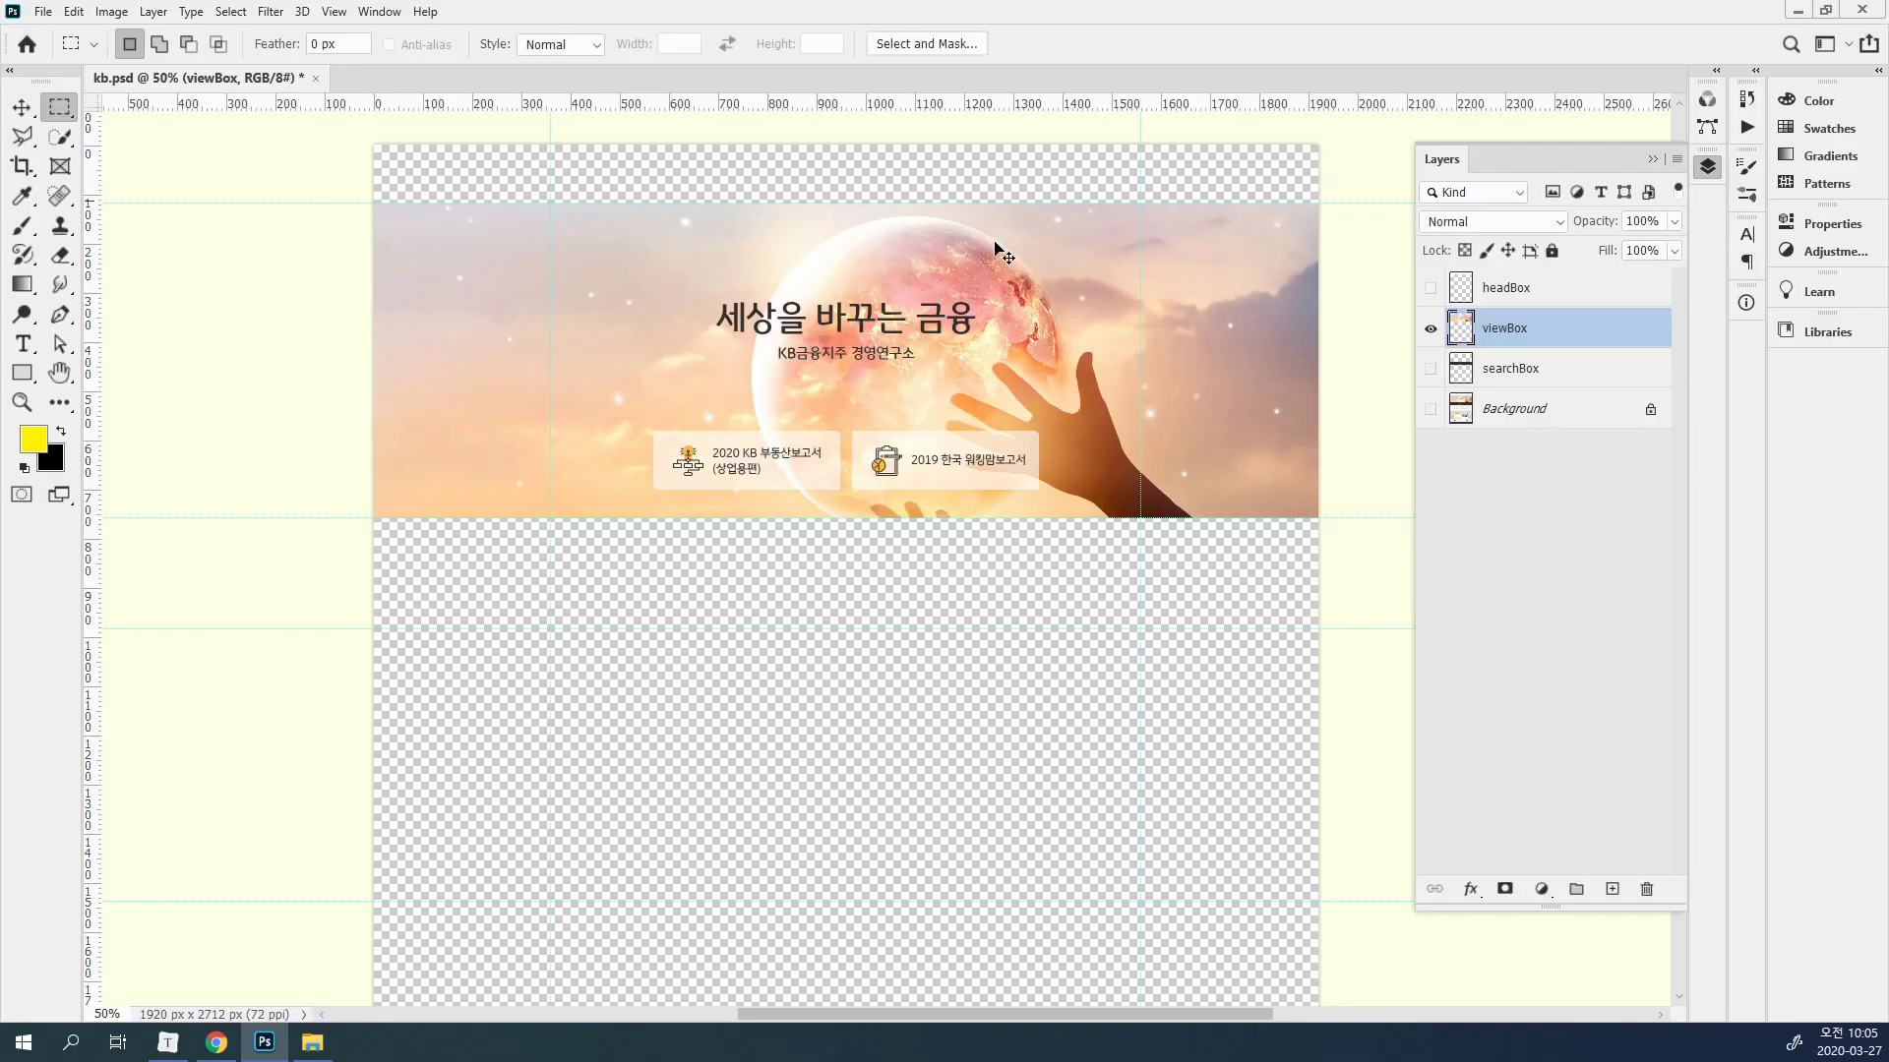
Show the headBox and searchBox layers again, toggling searchBox and viewBox to check what each contains.
click(1430, 288)
click(1429, 368)
click(1430, 369)
click(1428, 370)
click(1430, 369)
click(1429, 369)
click(1429, 330)
click(1428, 331)
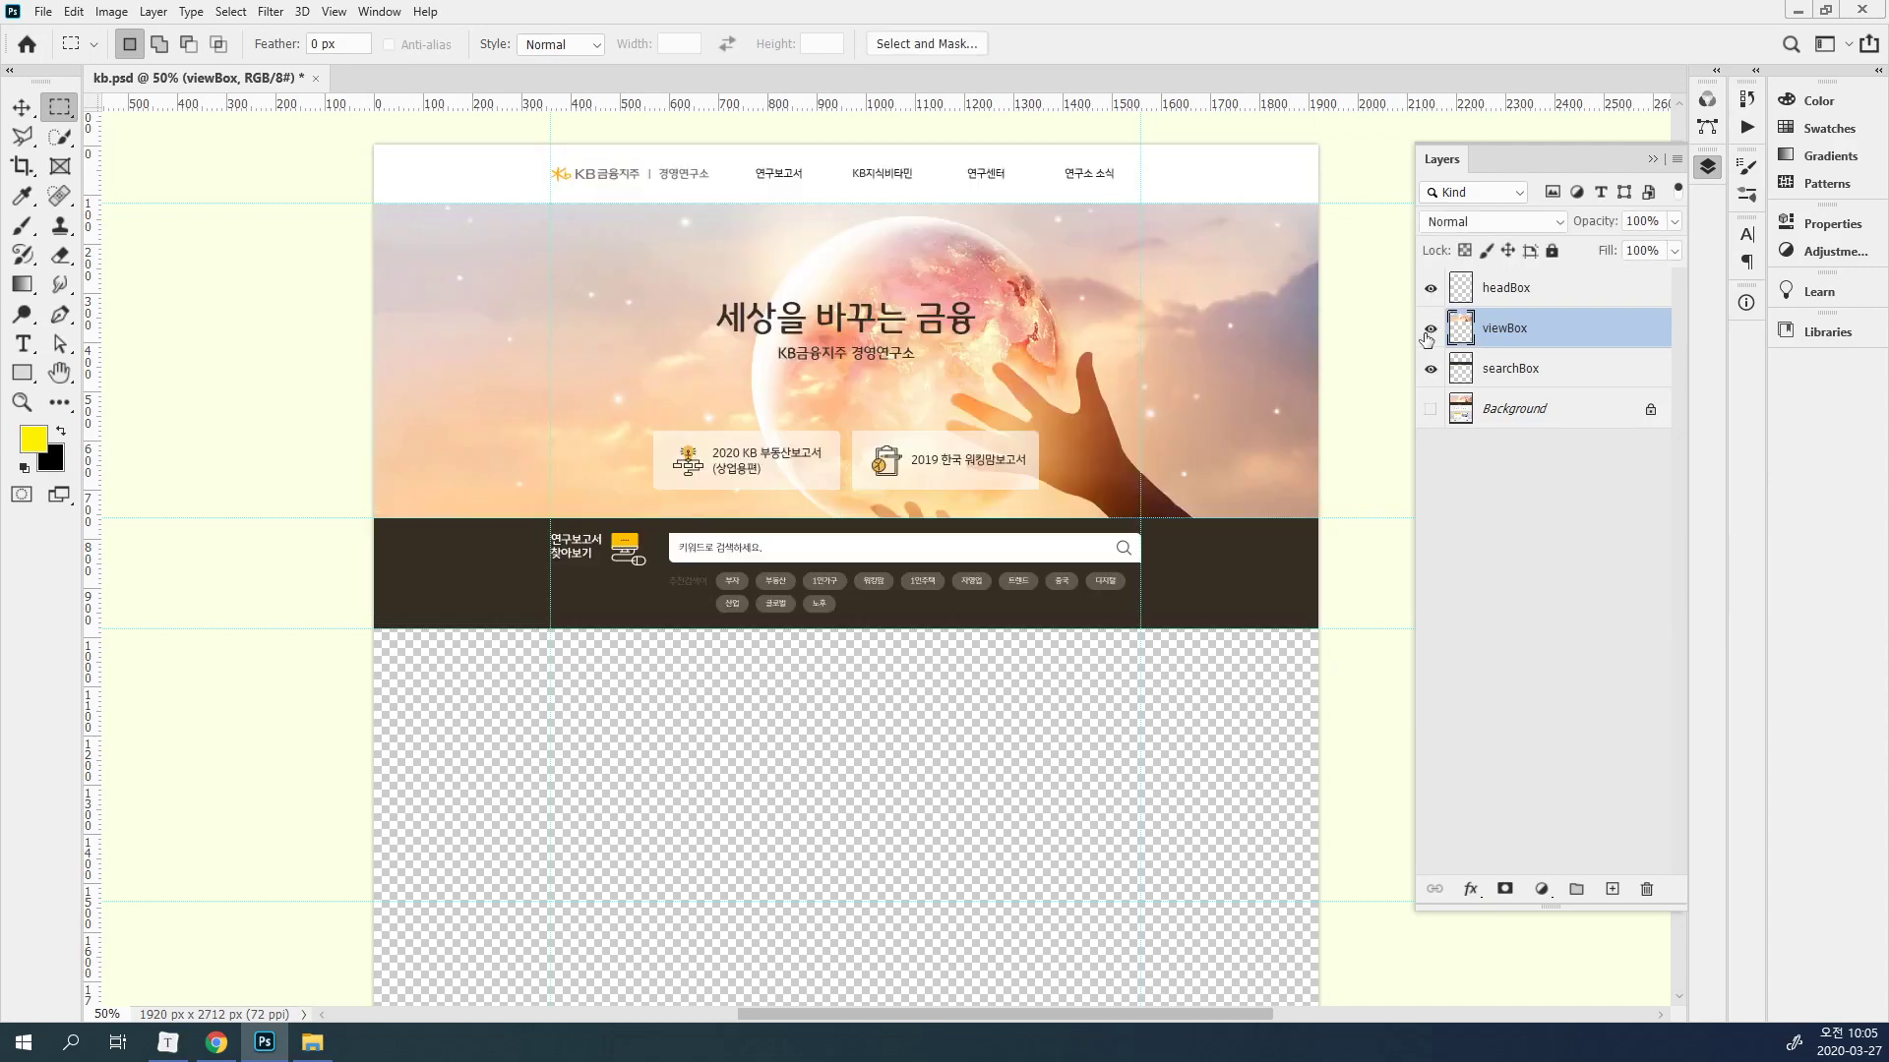
click(1430, 370)
click(1430, 372)
Select the Background layer and show it again.
click(1556, 417)
scroll(1490, 411, down, 2)
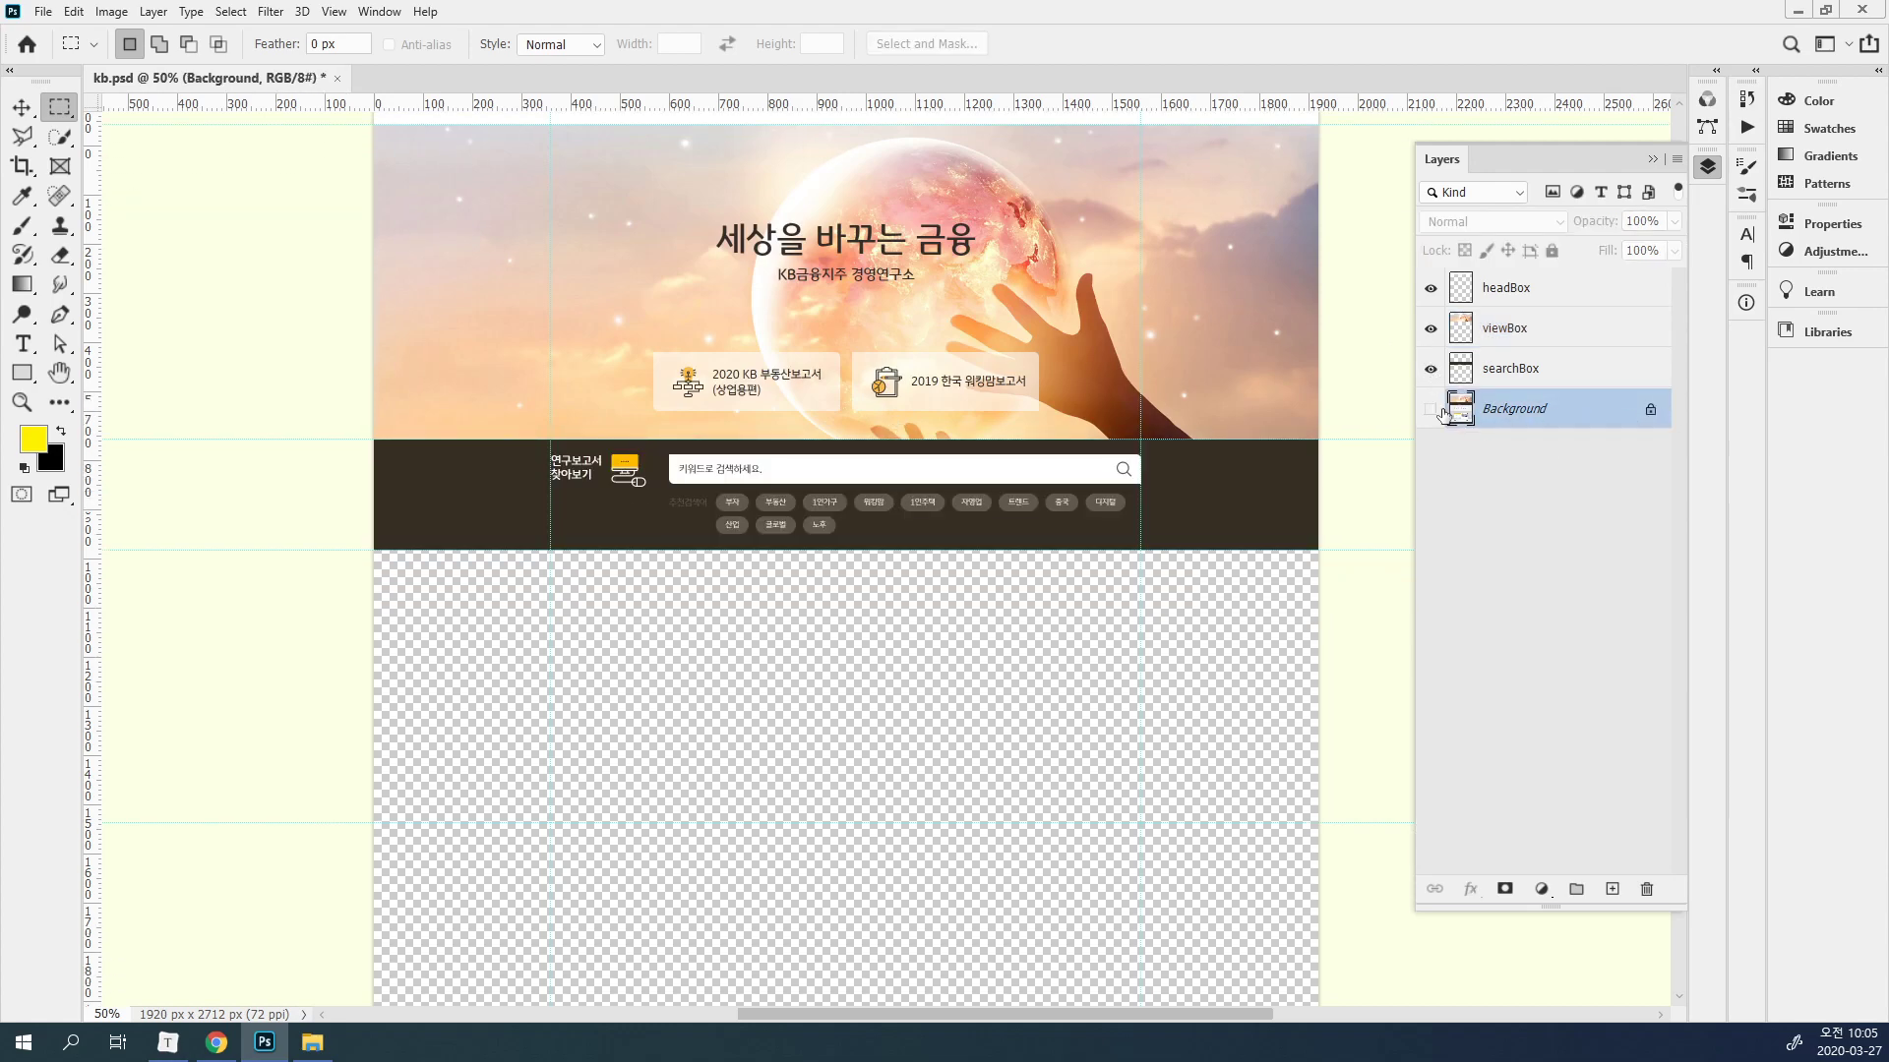
click(1429, 409)
scroll(1069, 494, down, 4)
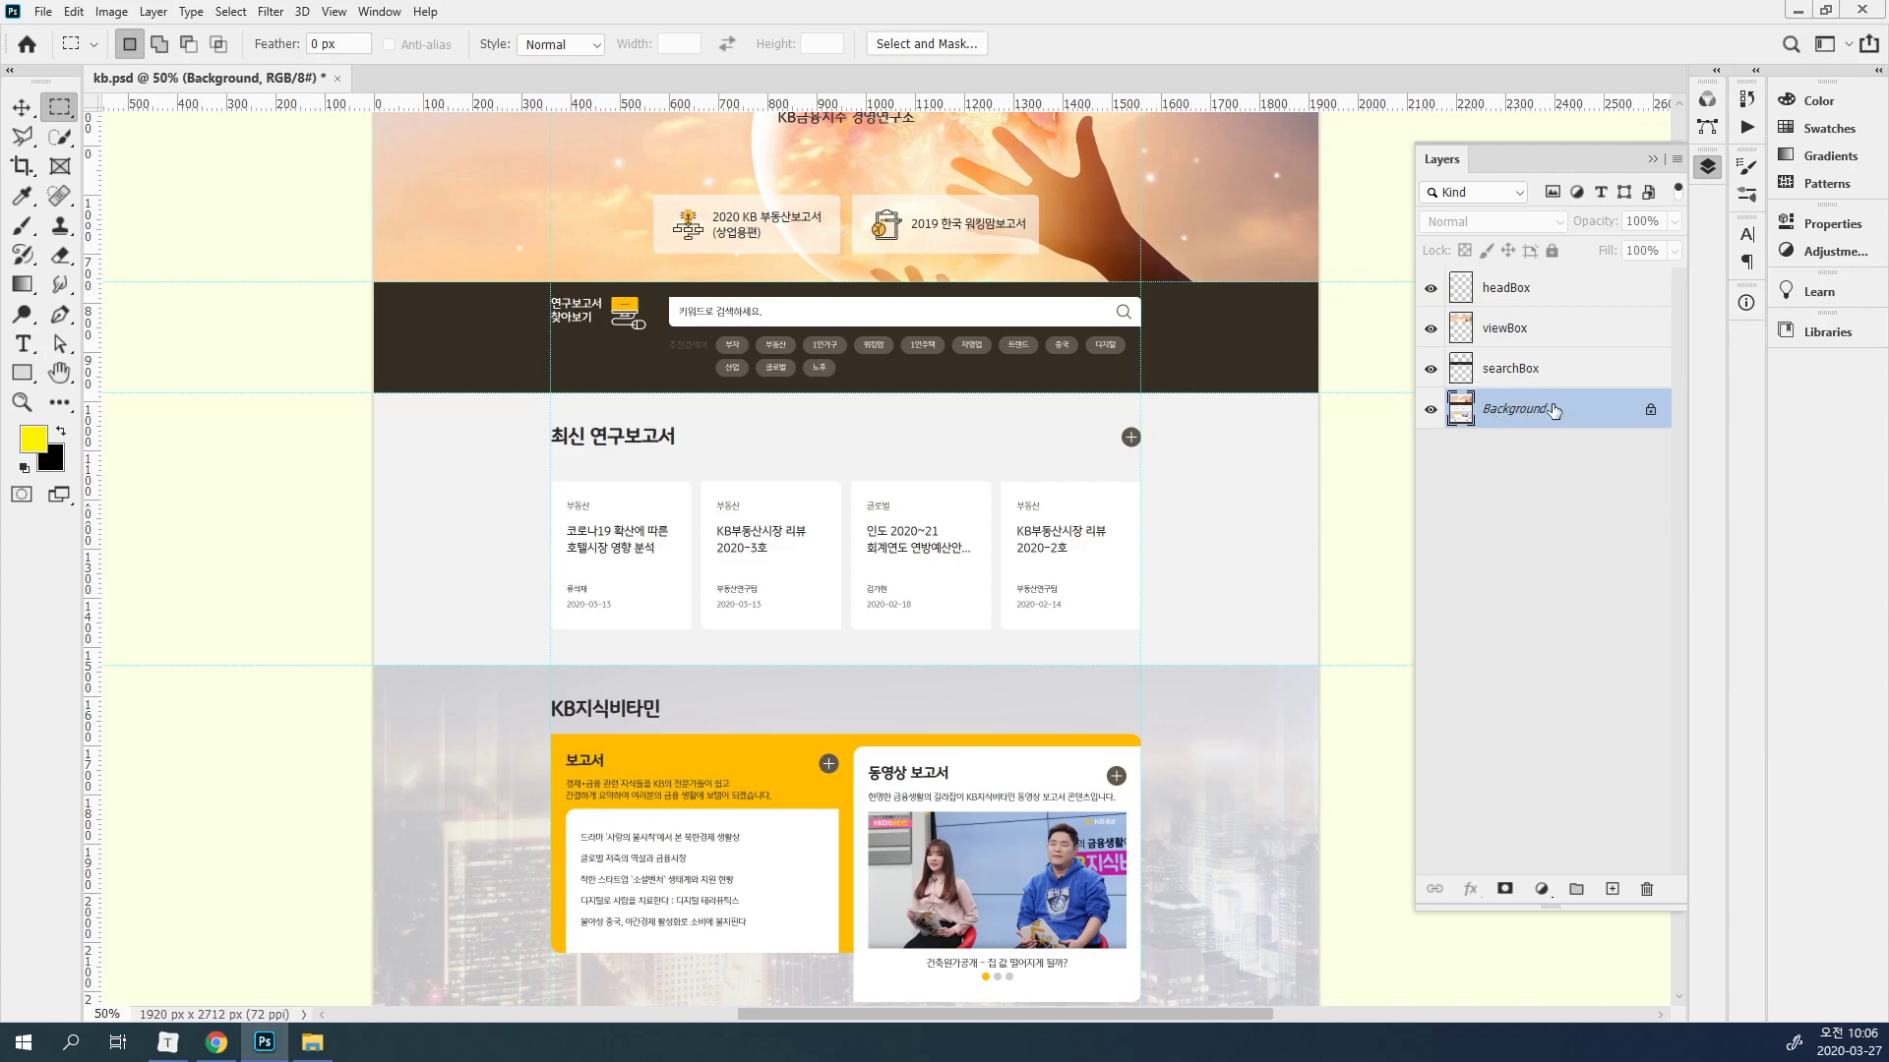
Select the 최신 연구보고서 section at full width and try to copy it to a new layer from searchBox.
click(1550, 372)
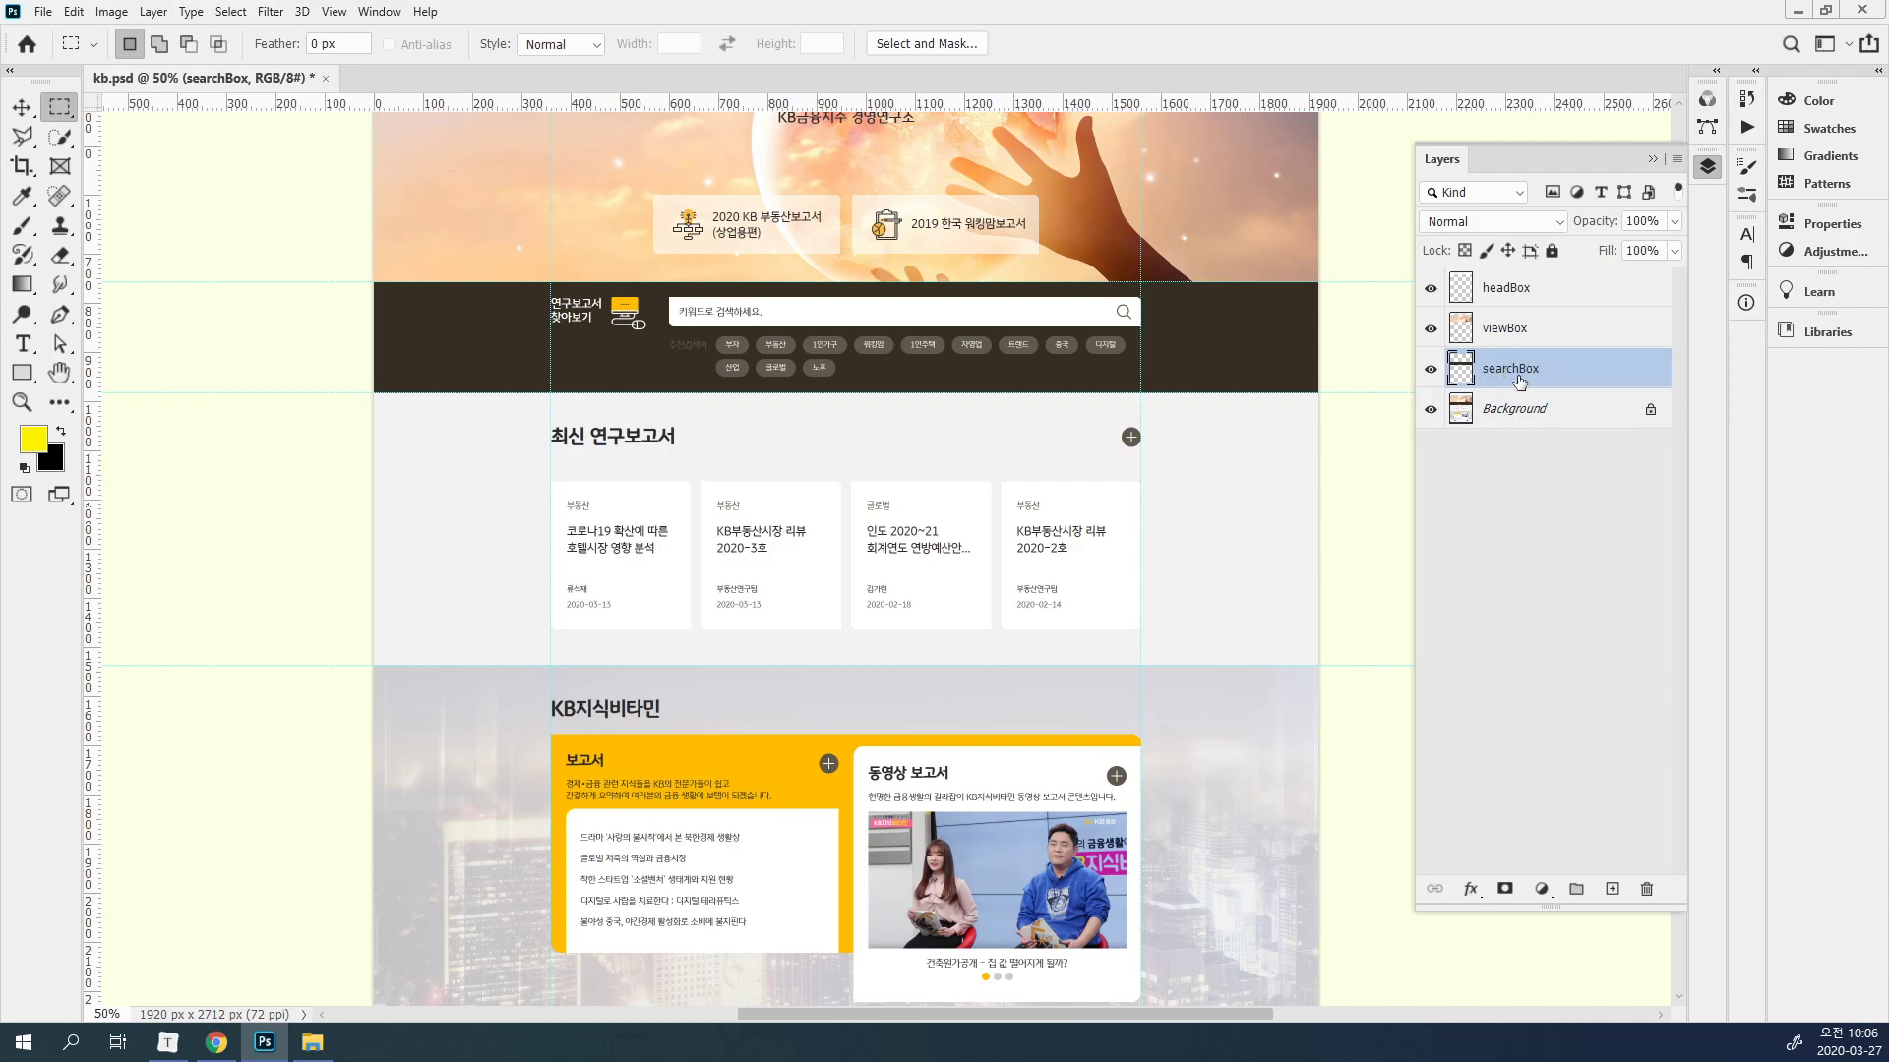
drag(374, 394, 1065, 528)
drag(1250, 591, 1337, 664)
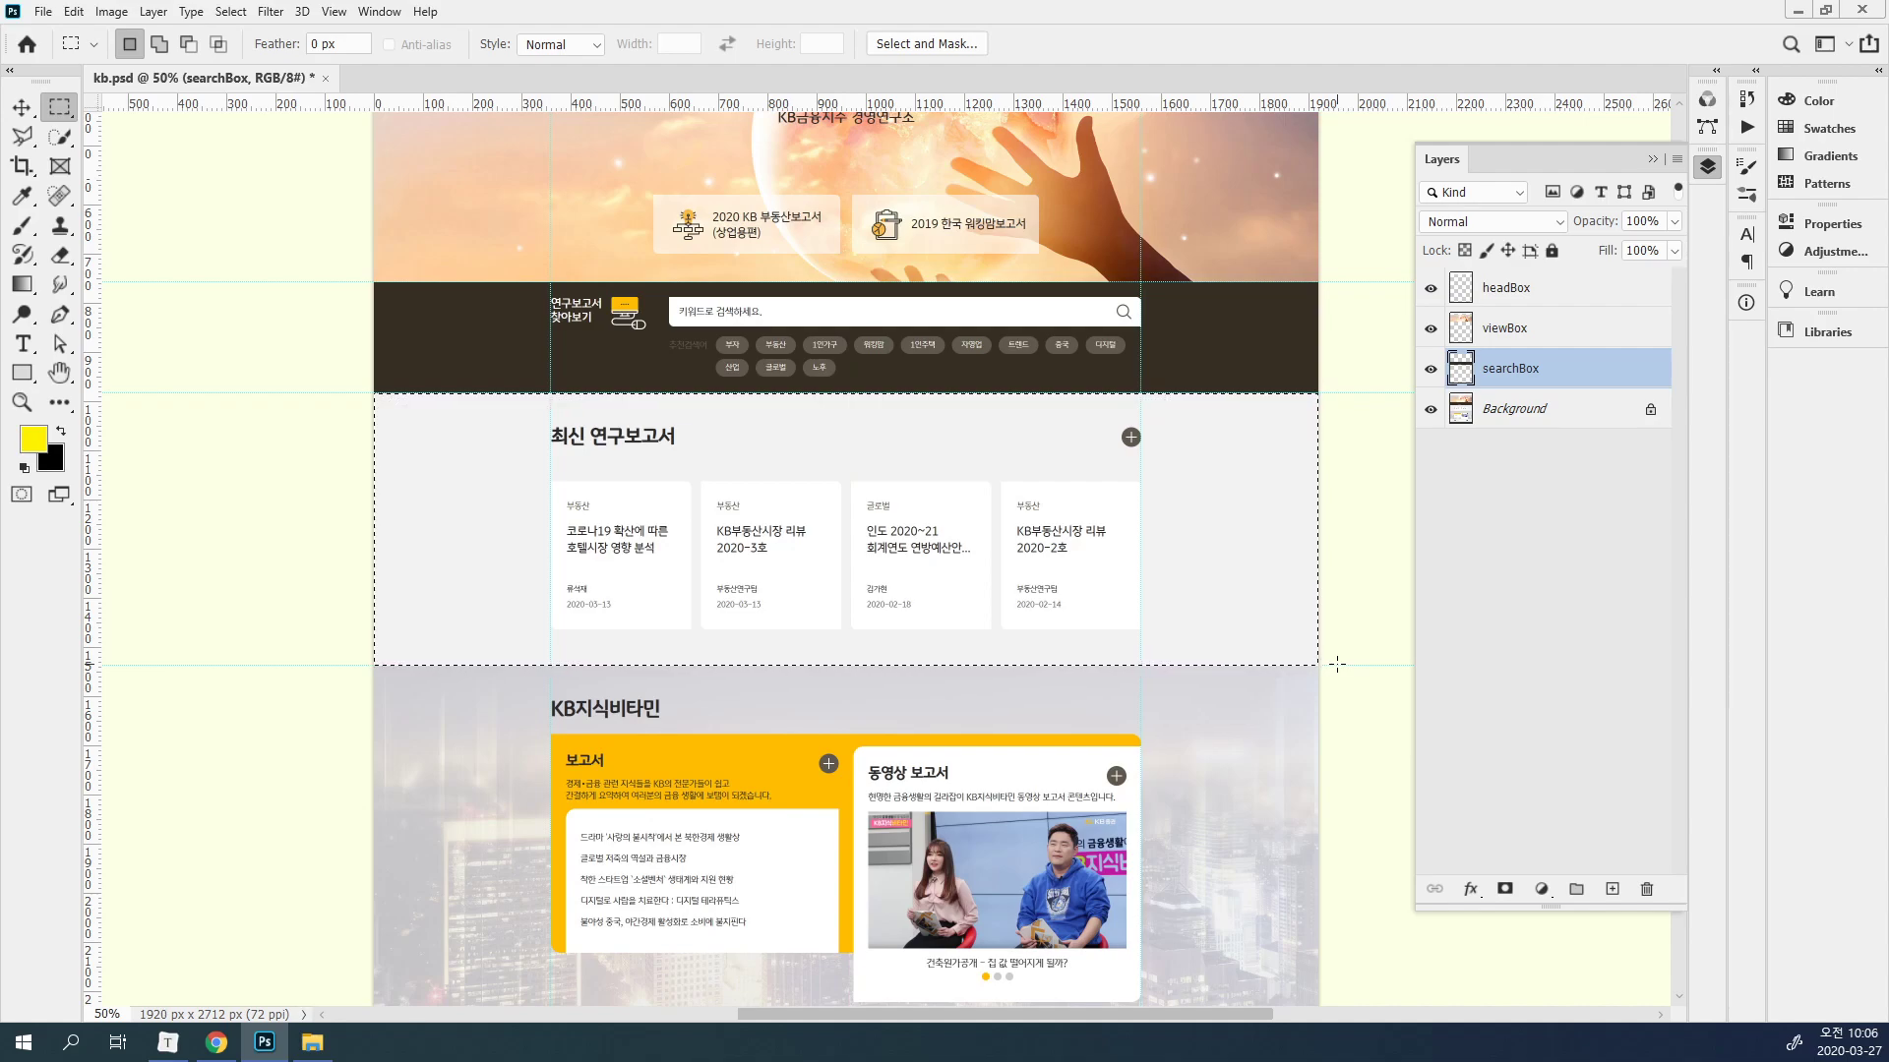
key(ctrl+j)
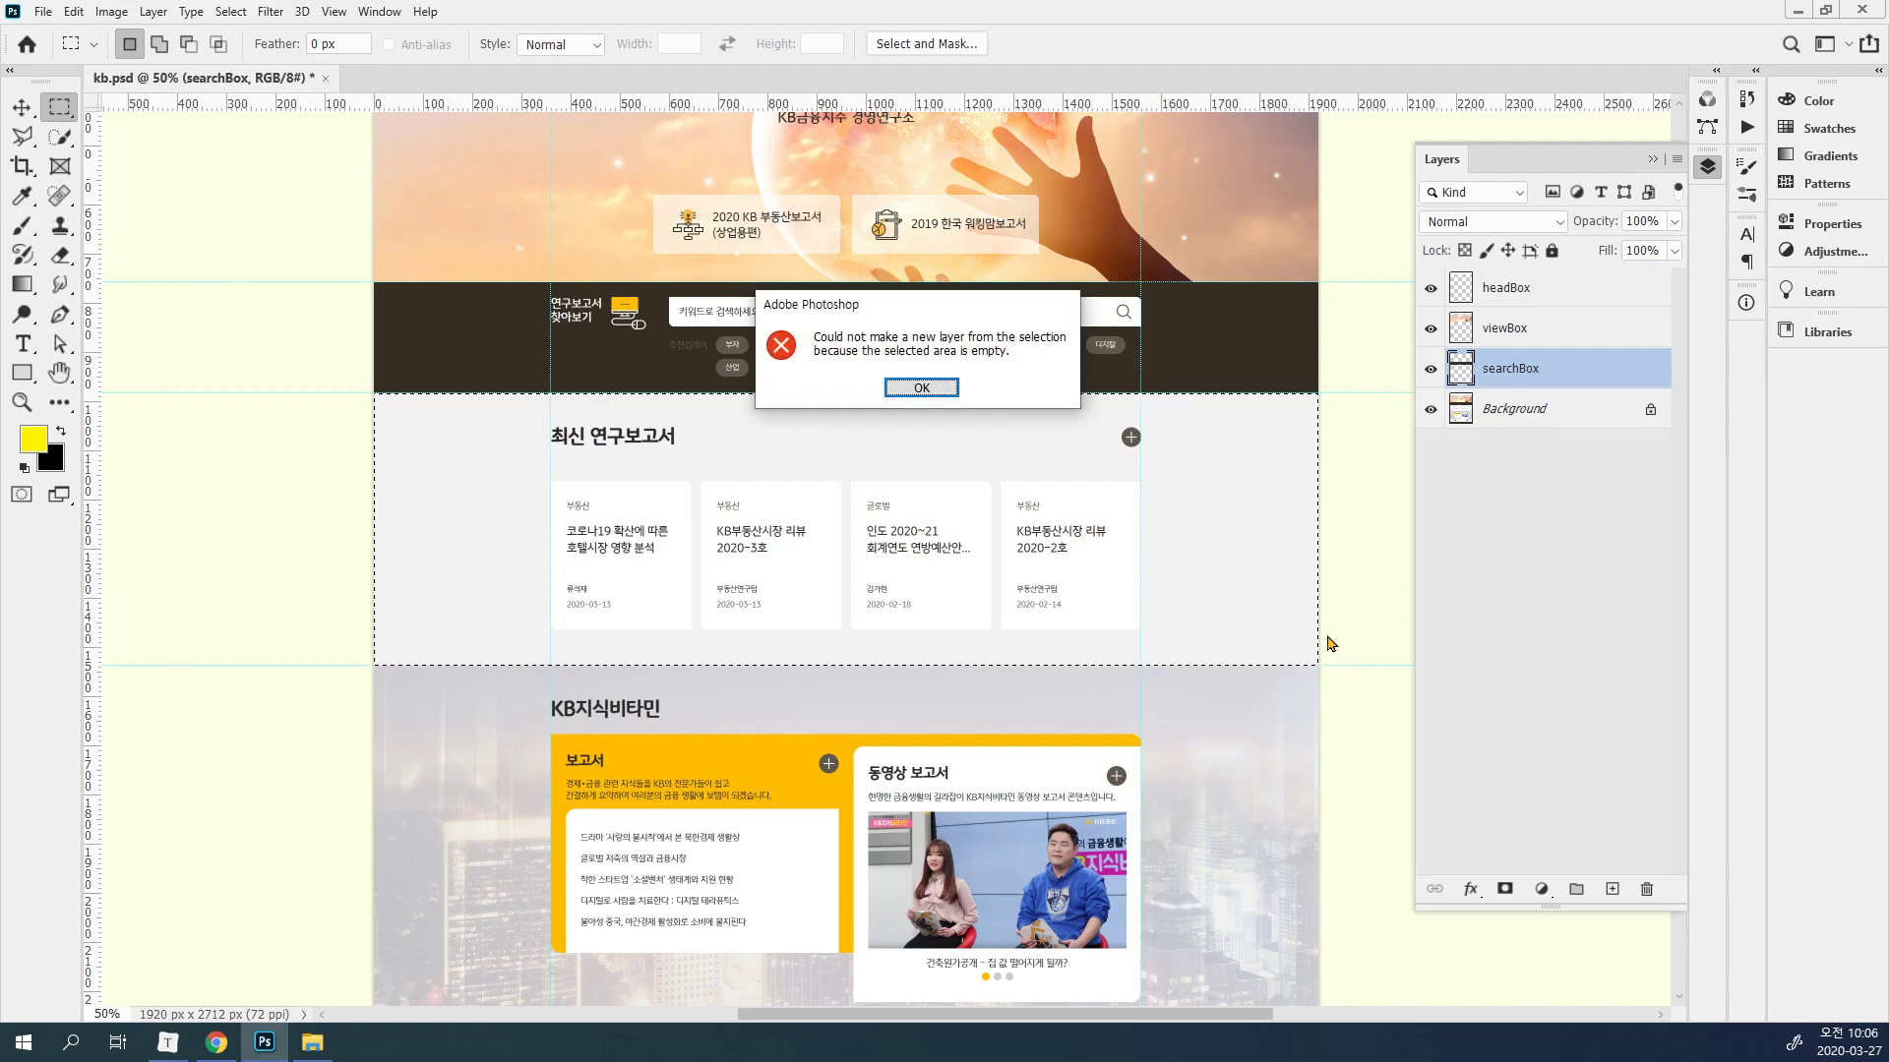
key(Return)
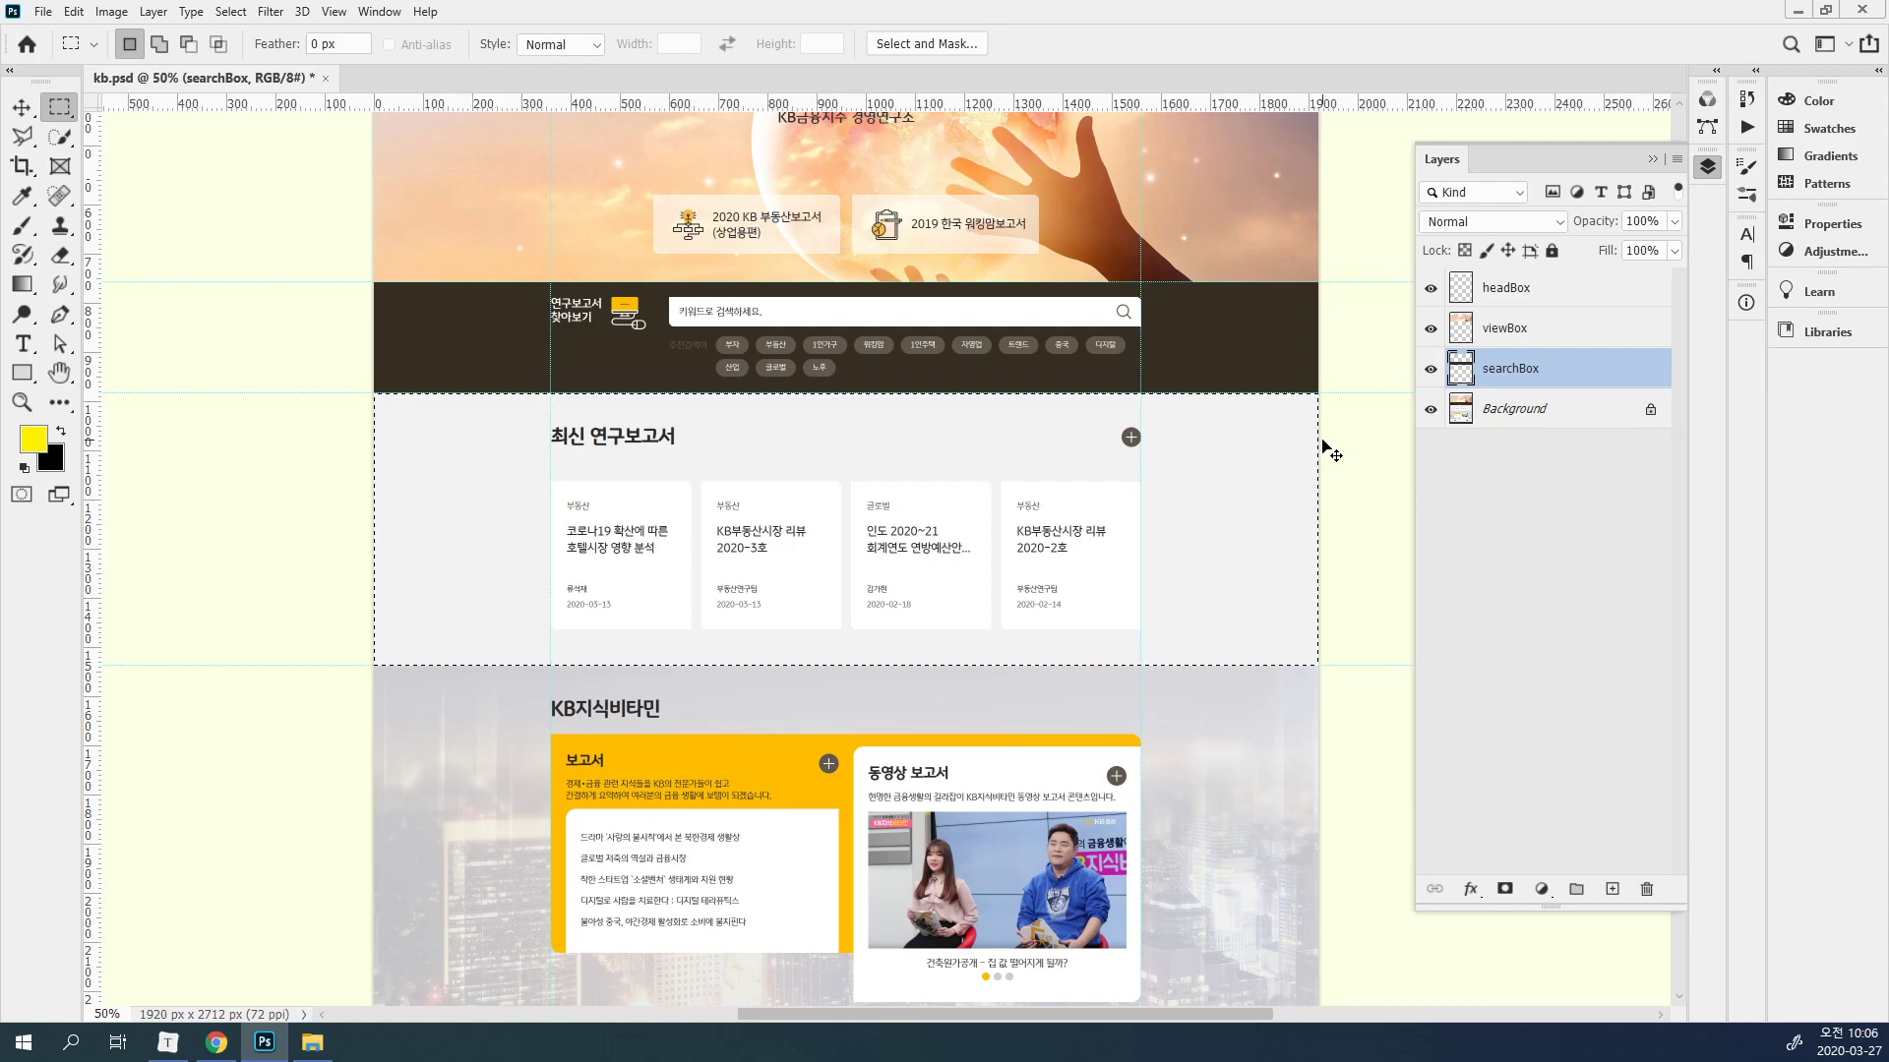
key(ctrl+j)
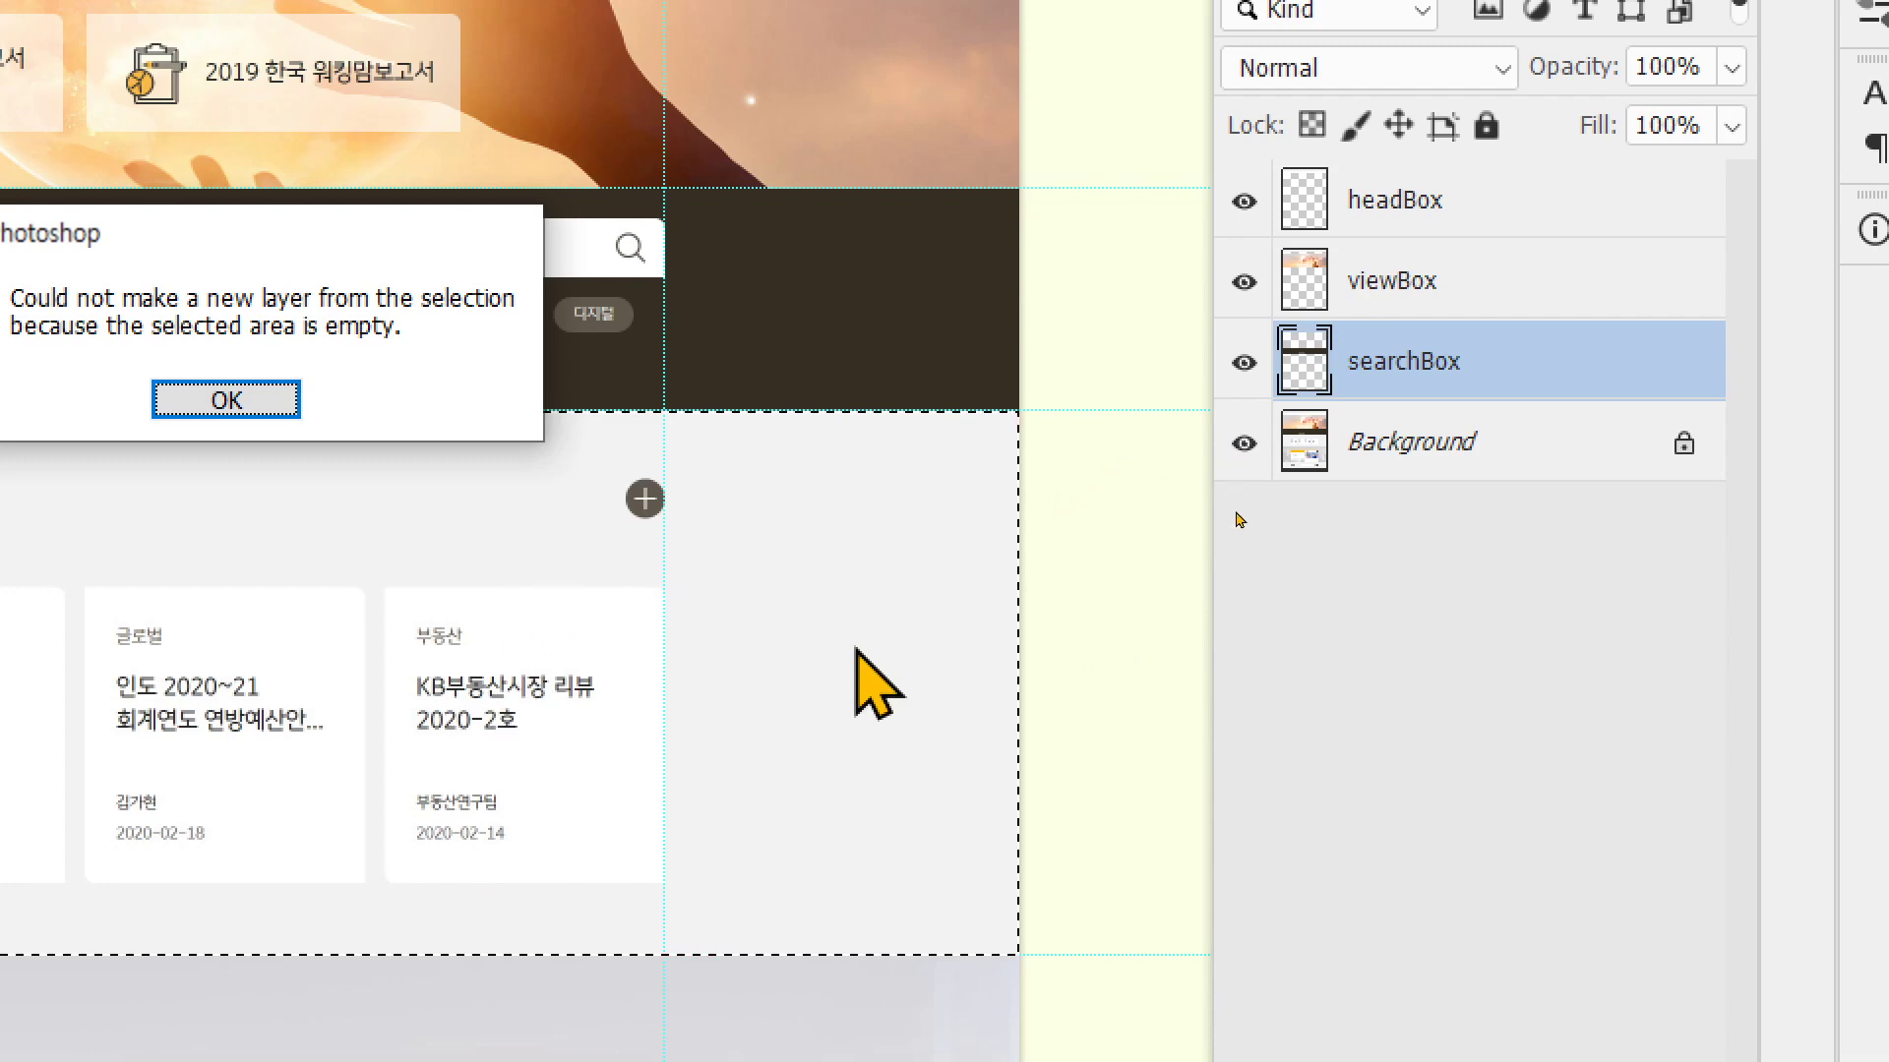
click(263, 407)
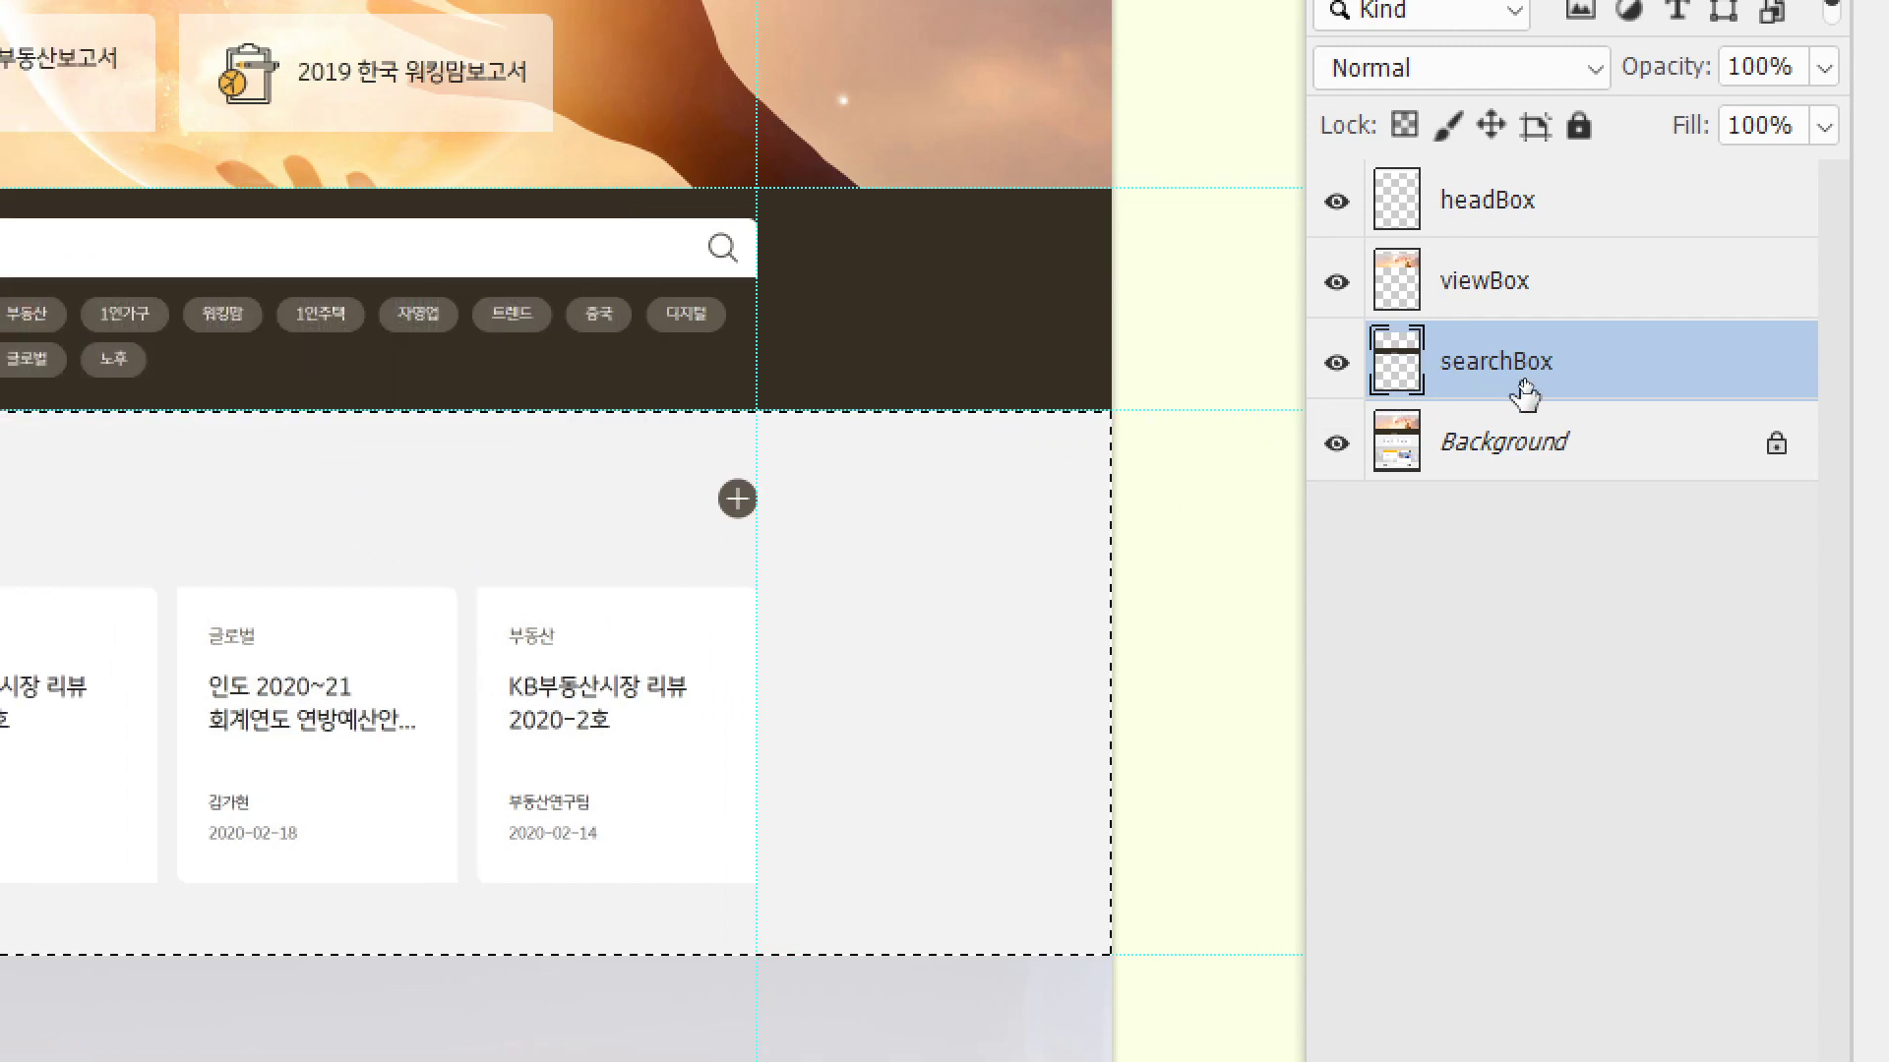
Copy the selected 최신 연구보고서 section from Background to a new layer.
click(1580, 455)
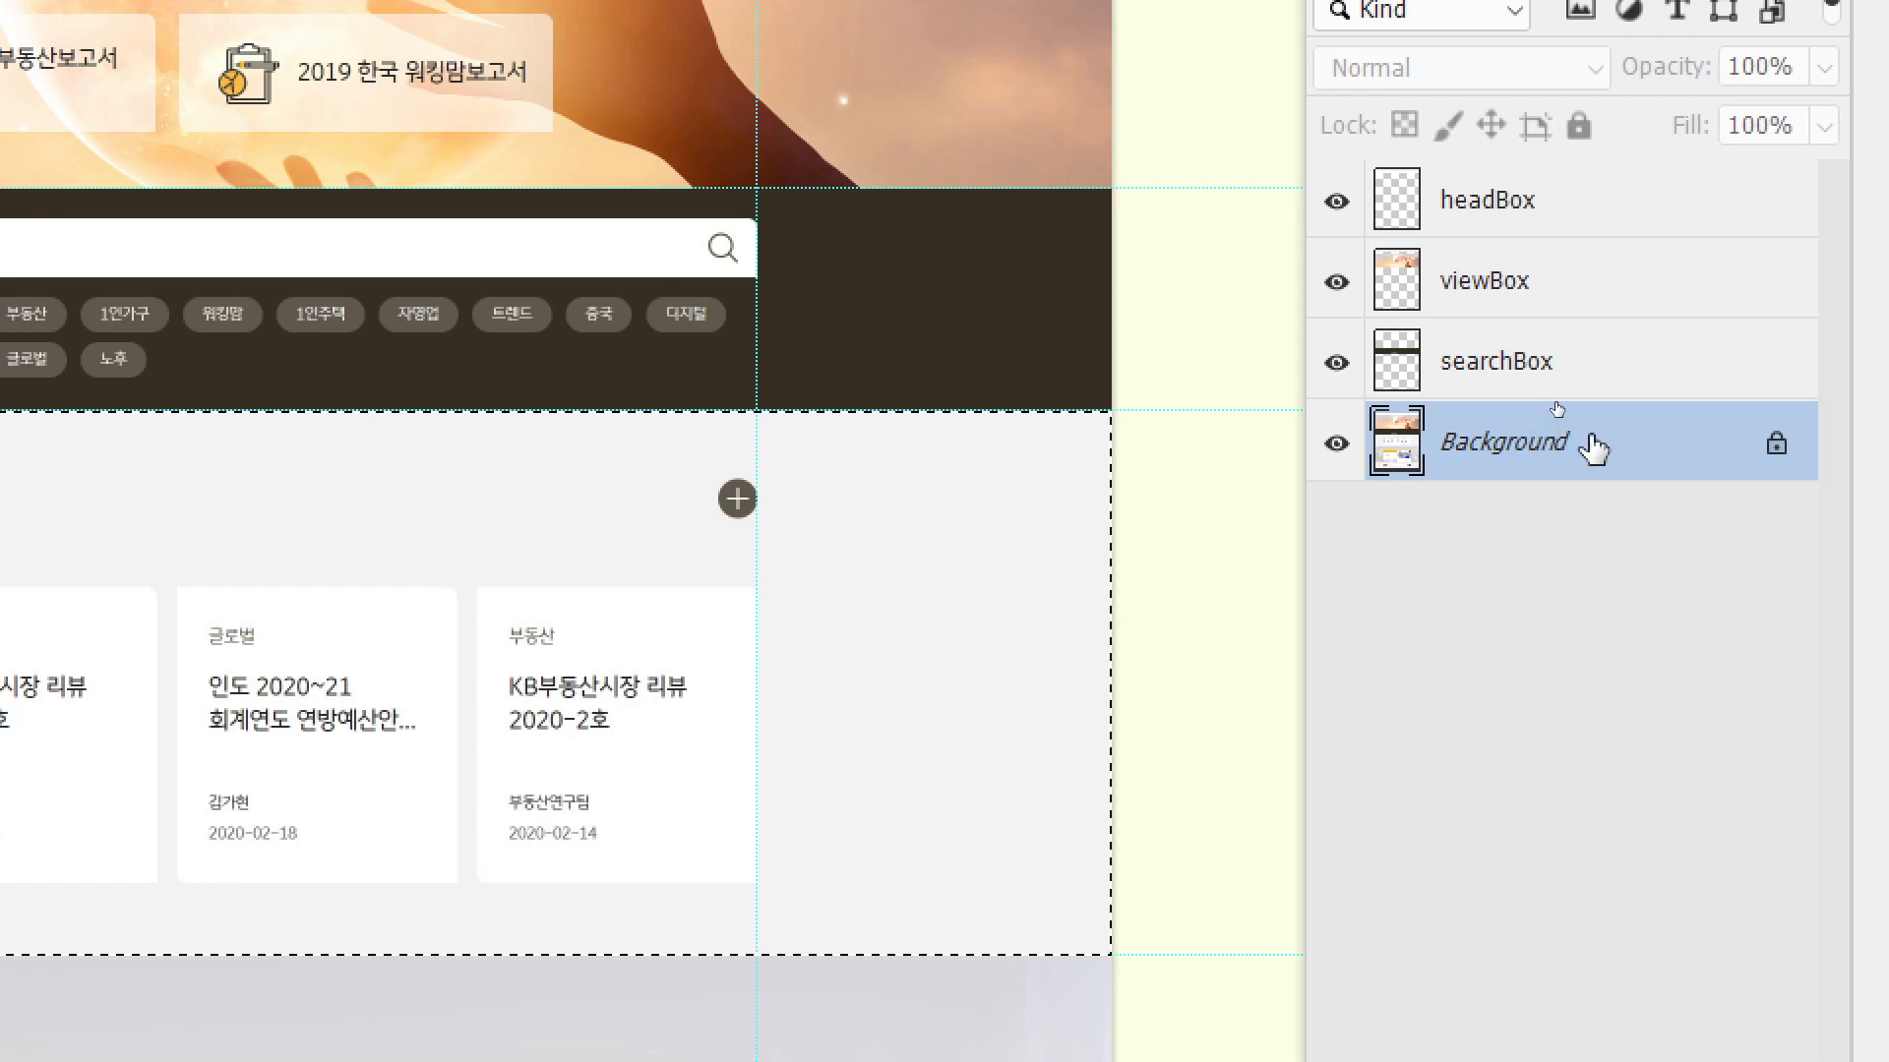
key(ctrl+j)
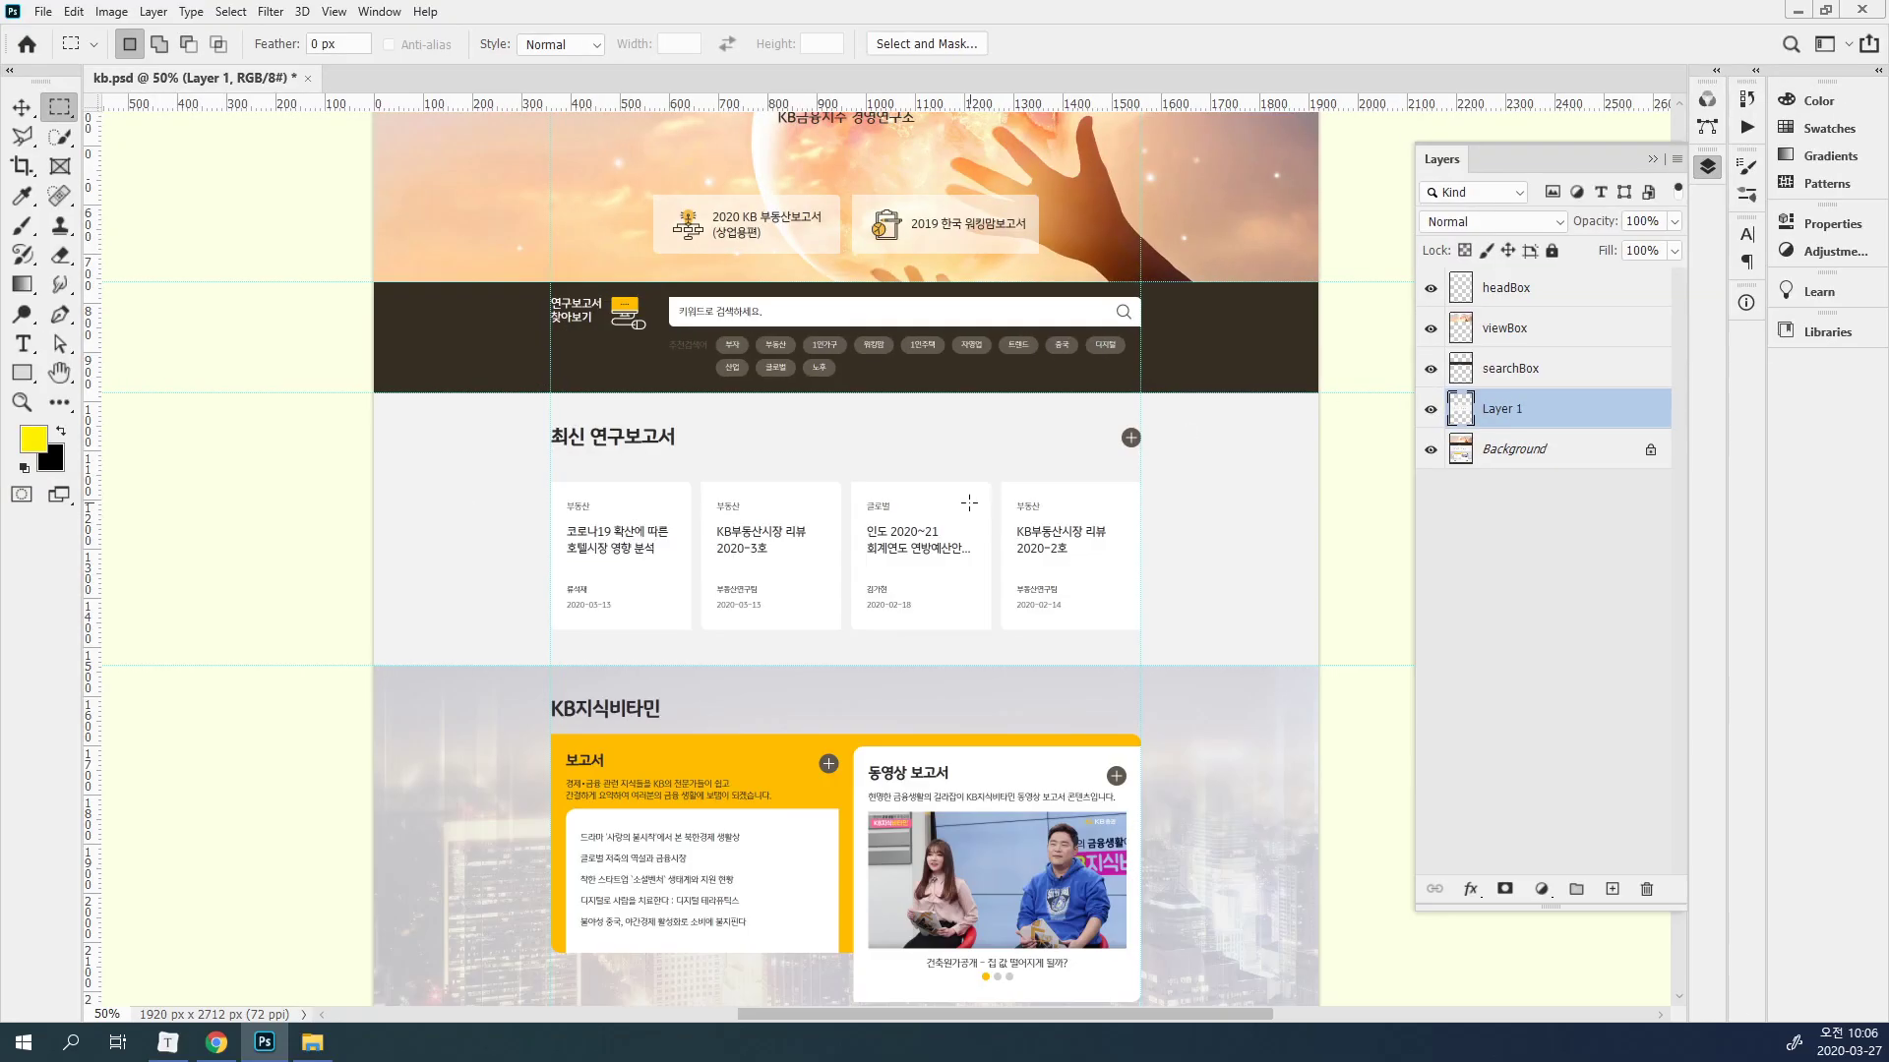
Copy the KB지식비타민 section, full width, from Background to a new layer.
scroll(1059, 603, down, 3)
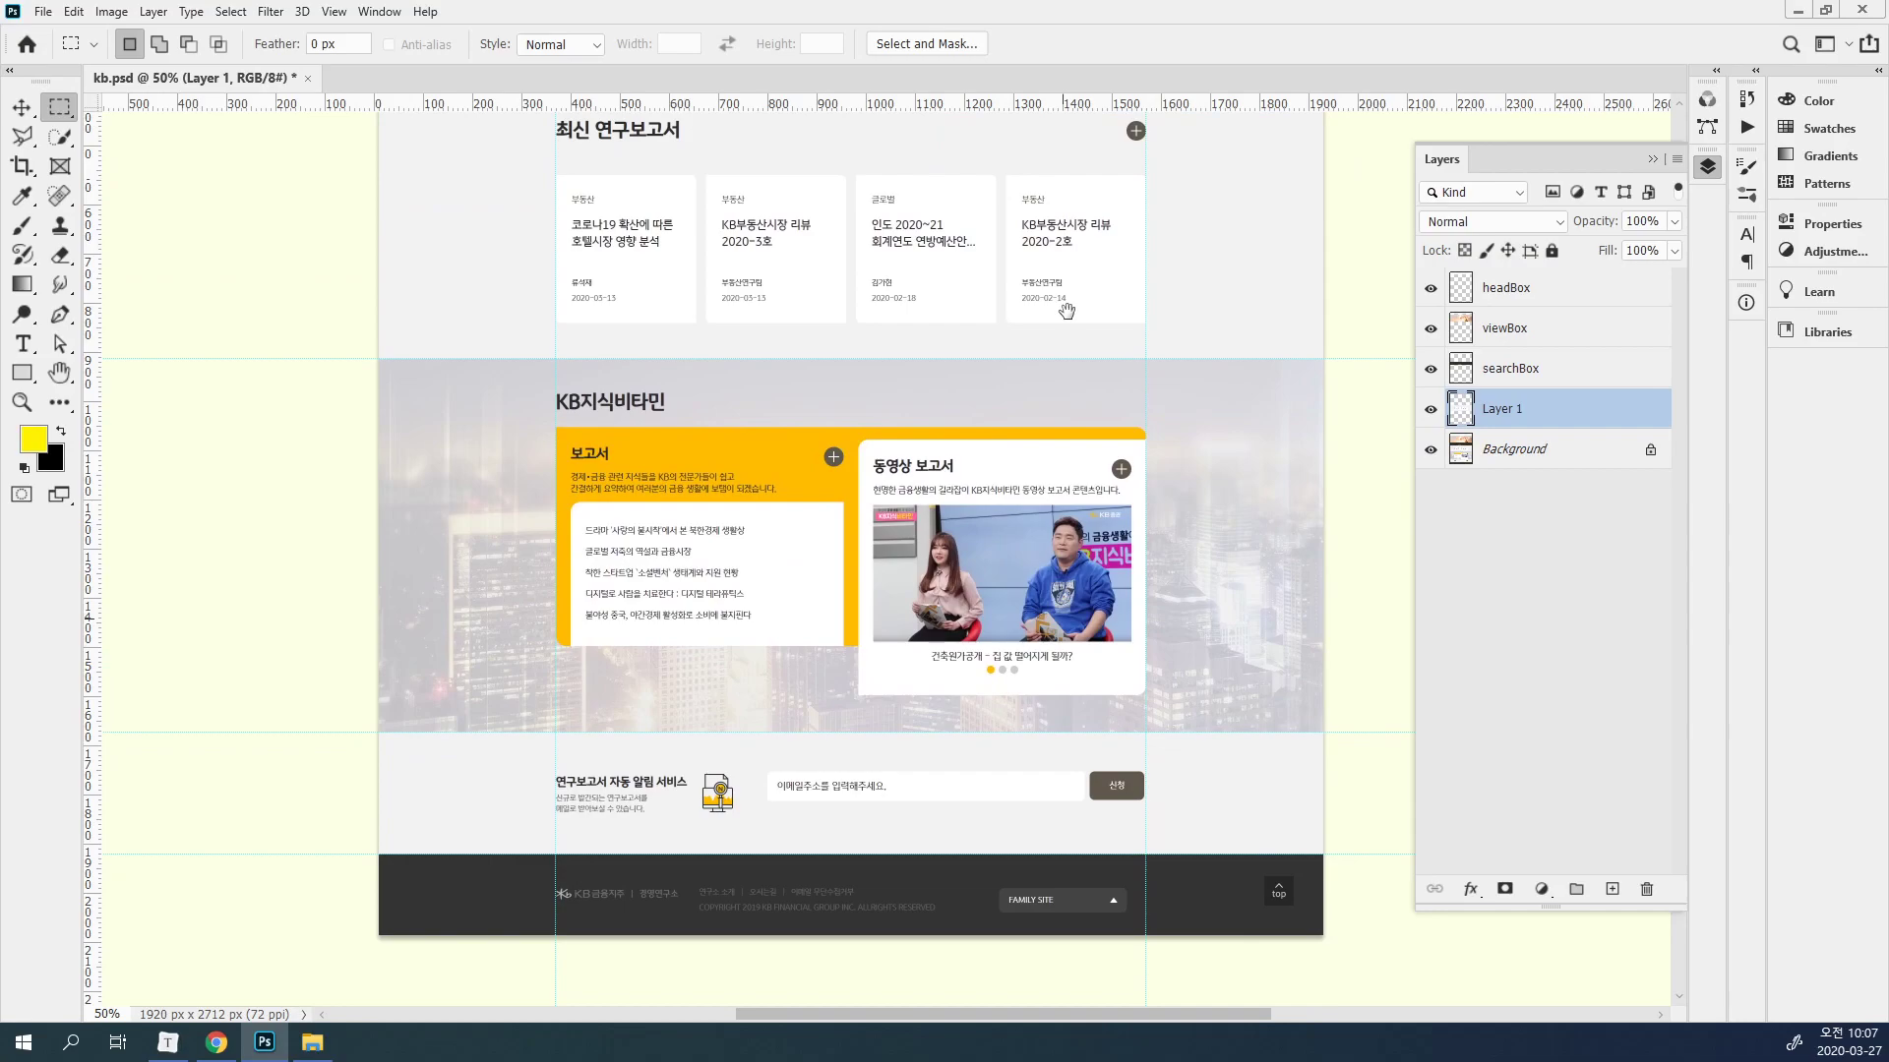
click(1546, 455)
drag(369, 351, 1406, 737)
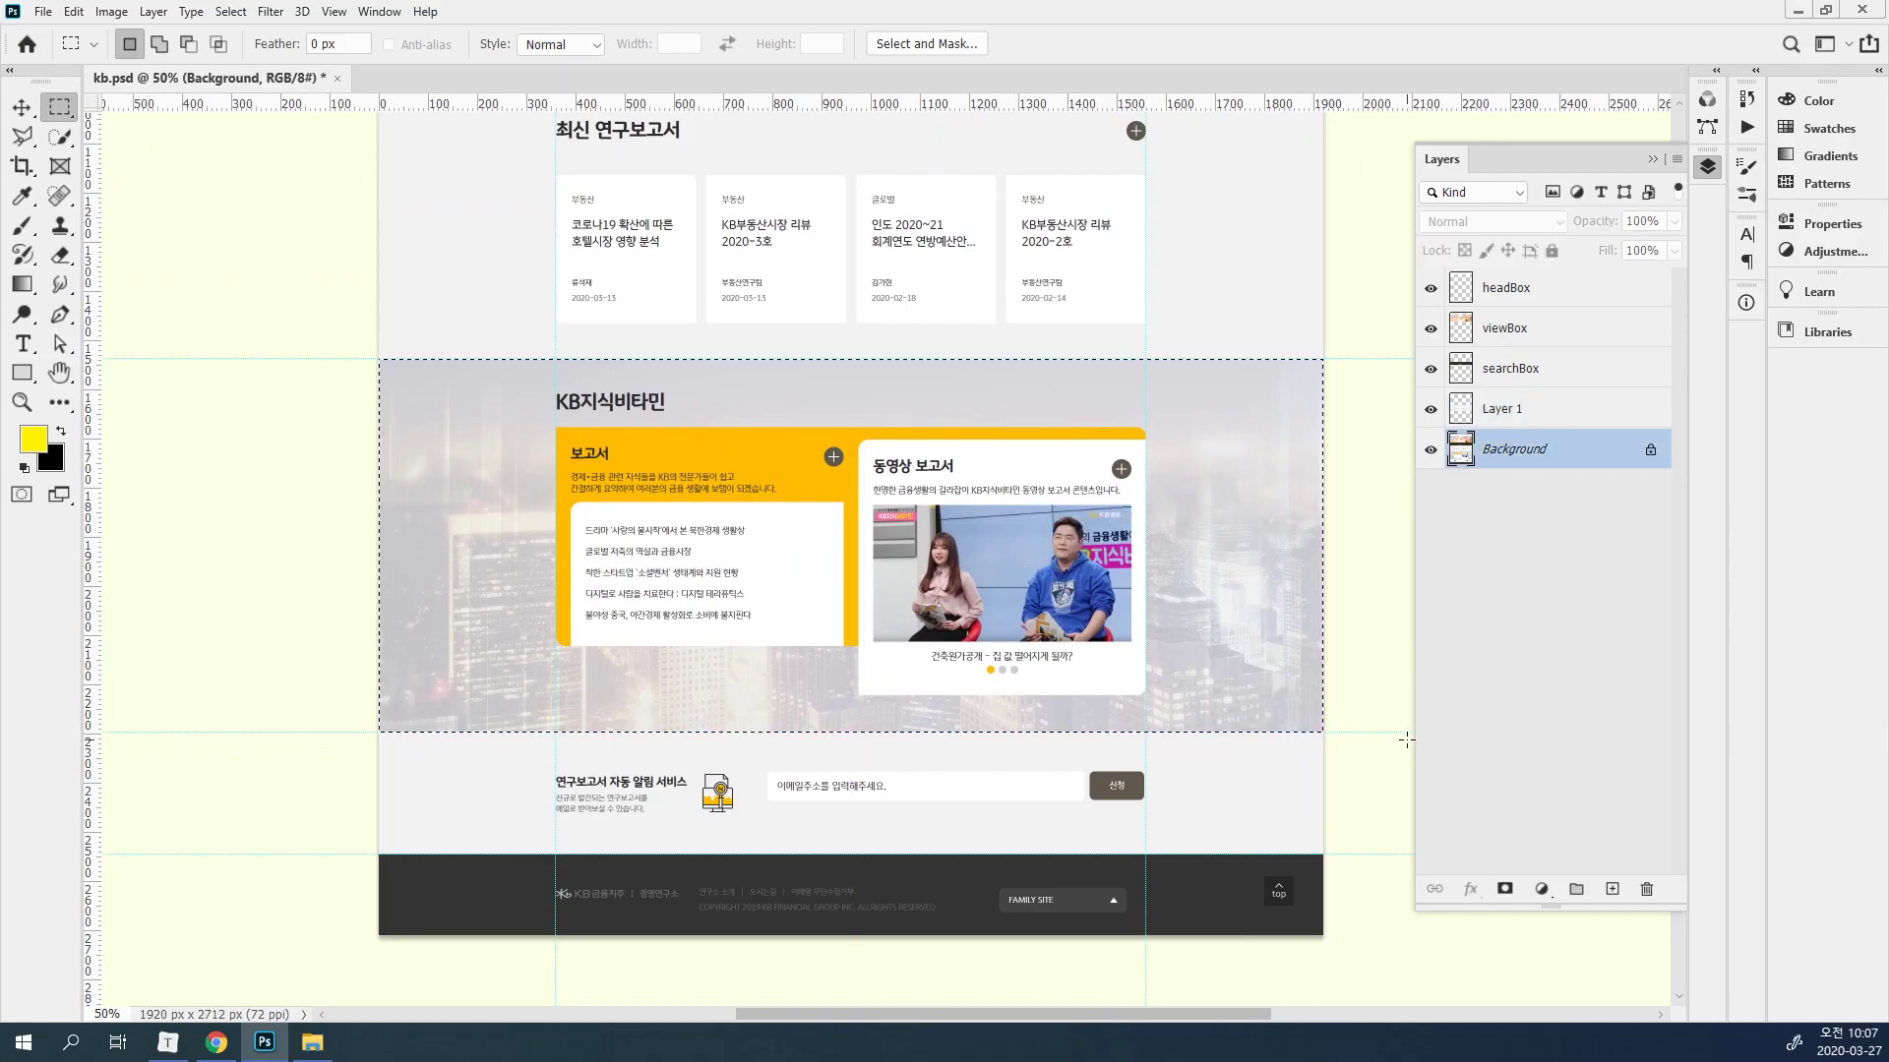
key(ctrl+j)
Copy the 연구보고서 자동 알림 서비스 strip, full width, from Background to a new layer.
scroll(1111, 729, down, 1)
scroll(1111, 729, down, 3)
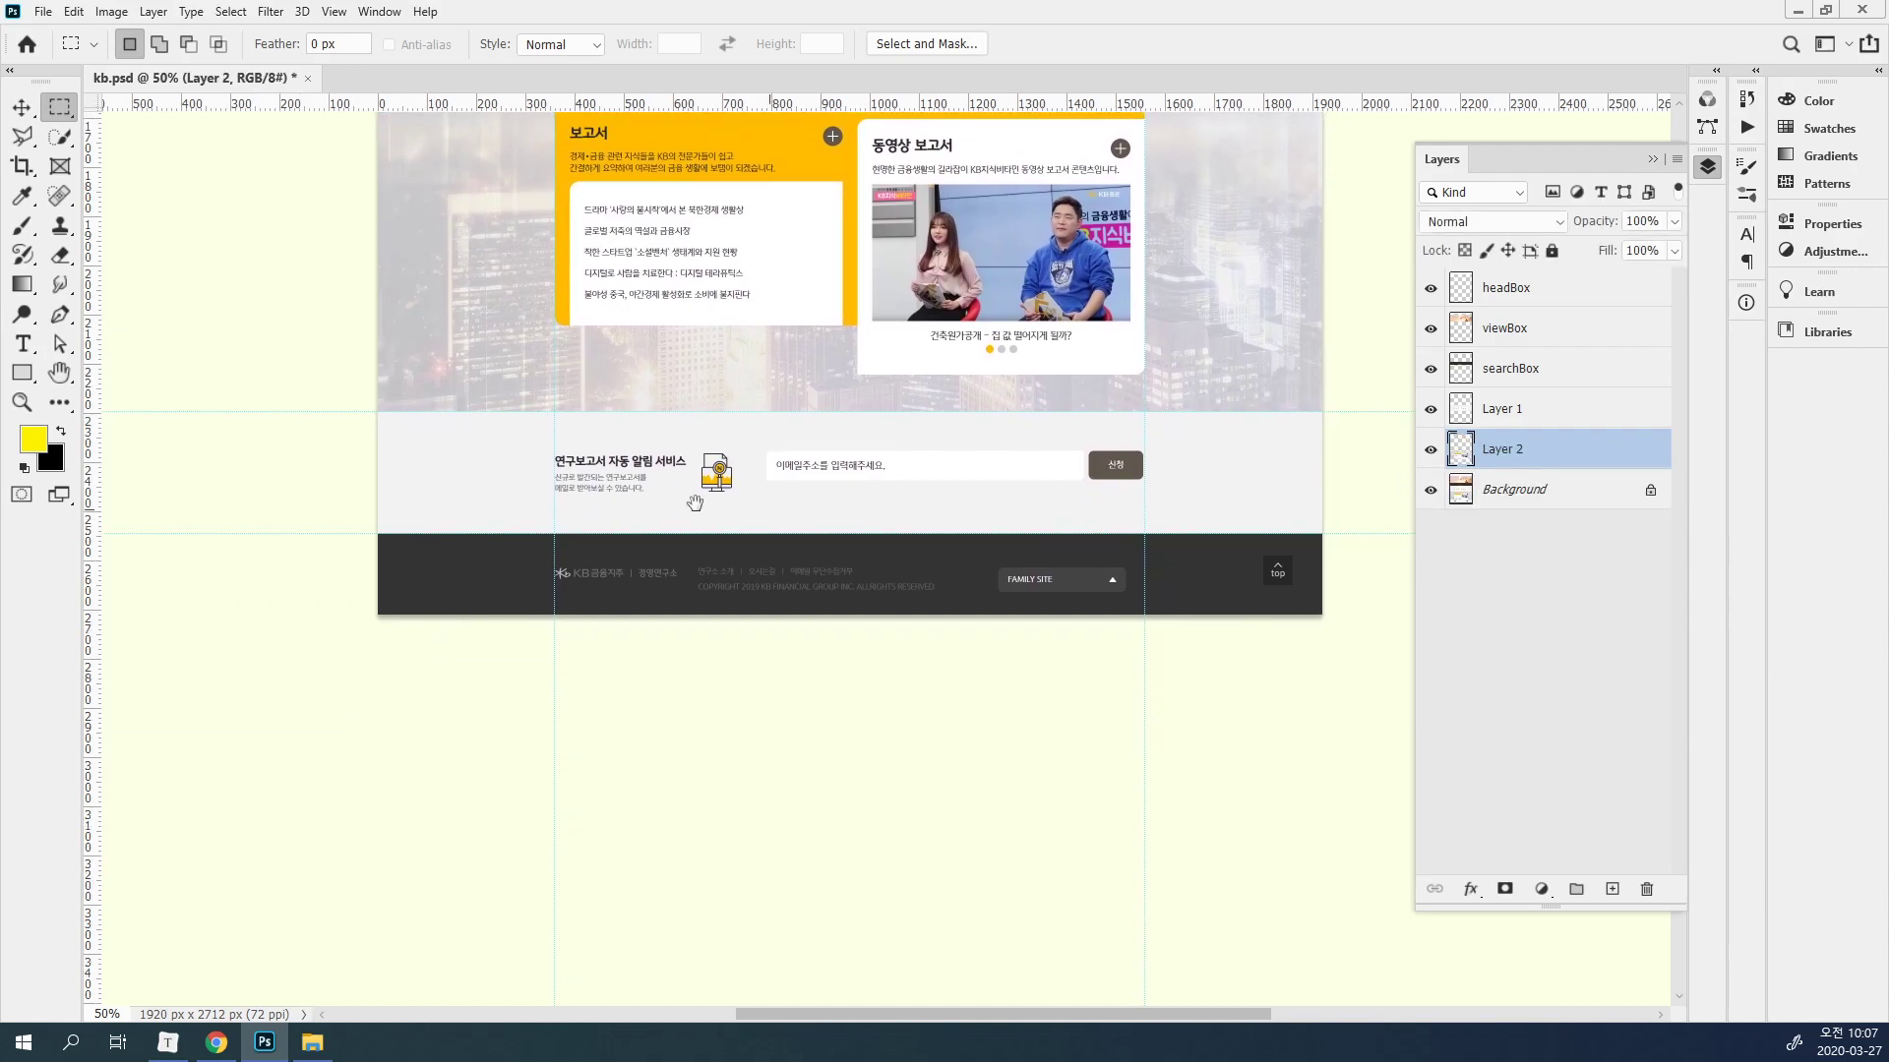
key(v)
click(493, 478)
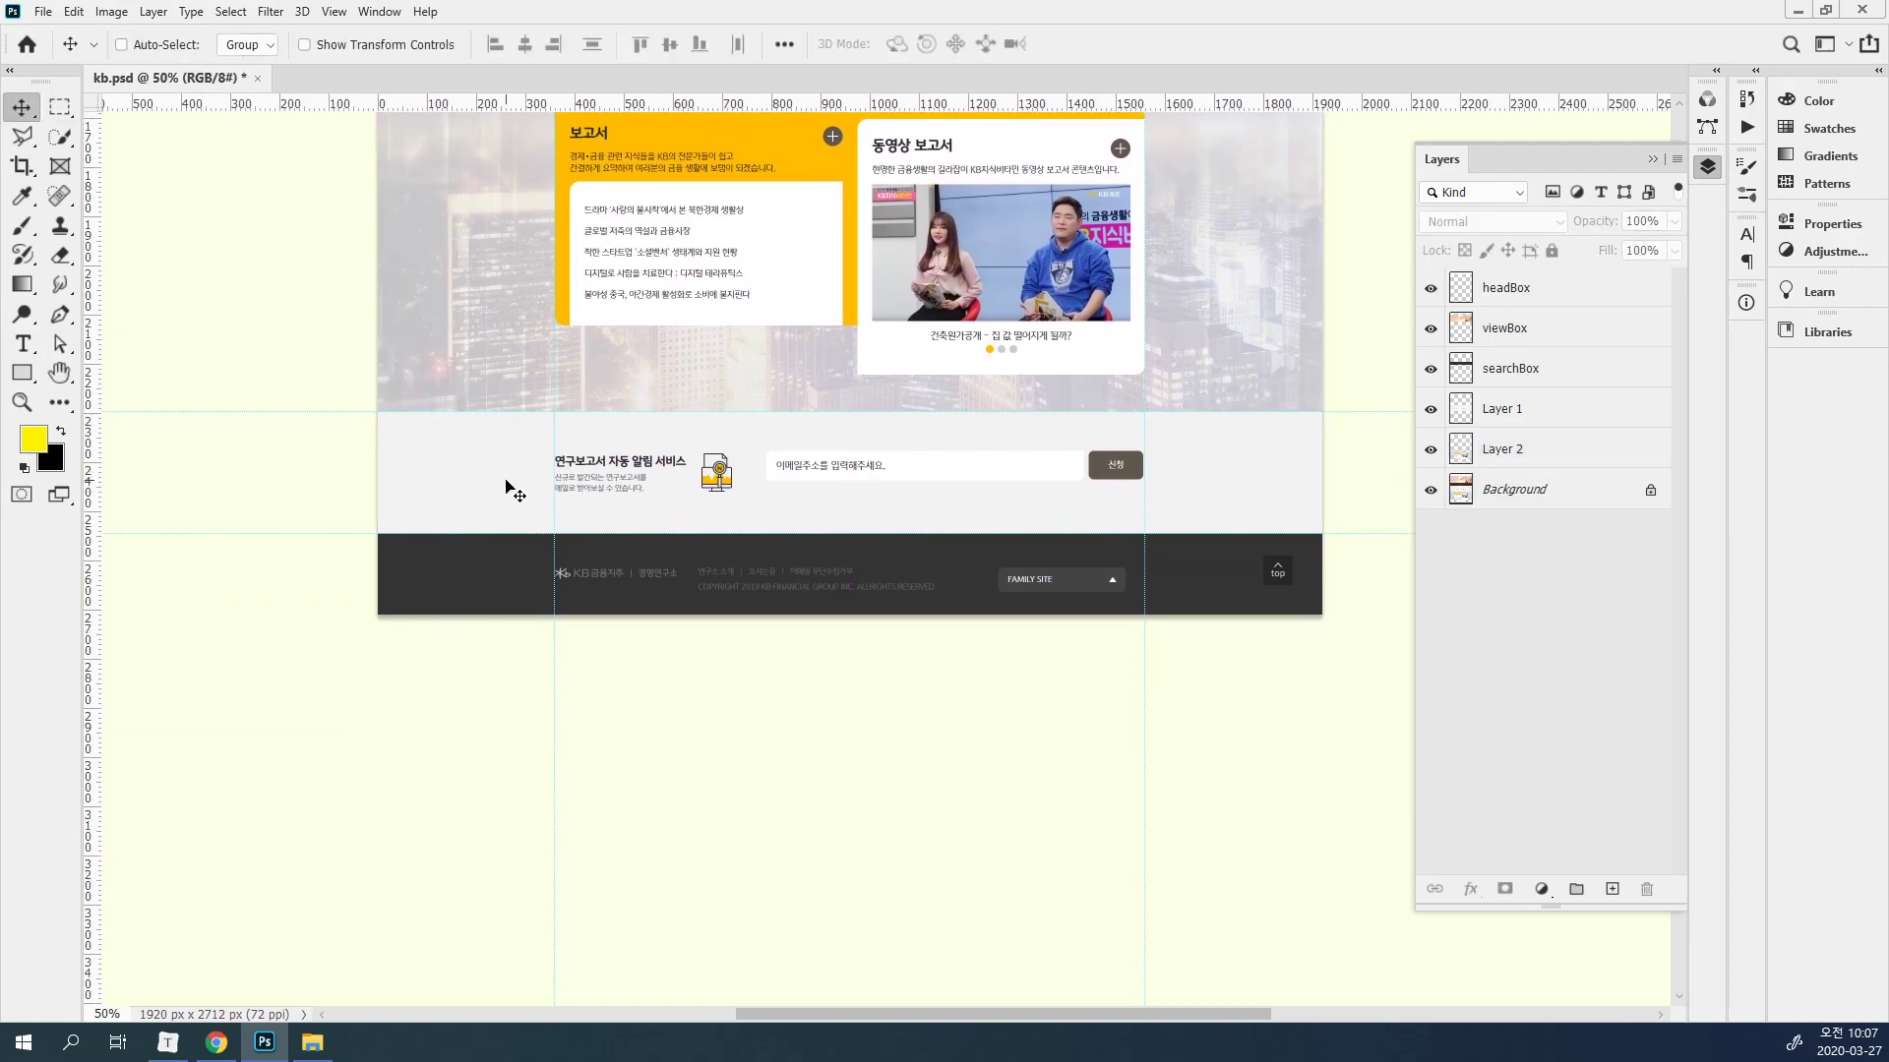
key(m)
drag(378, 412, 1301, 533)
click(1565, 509)
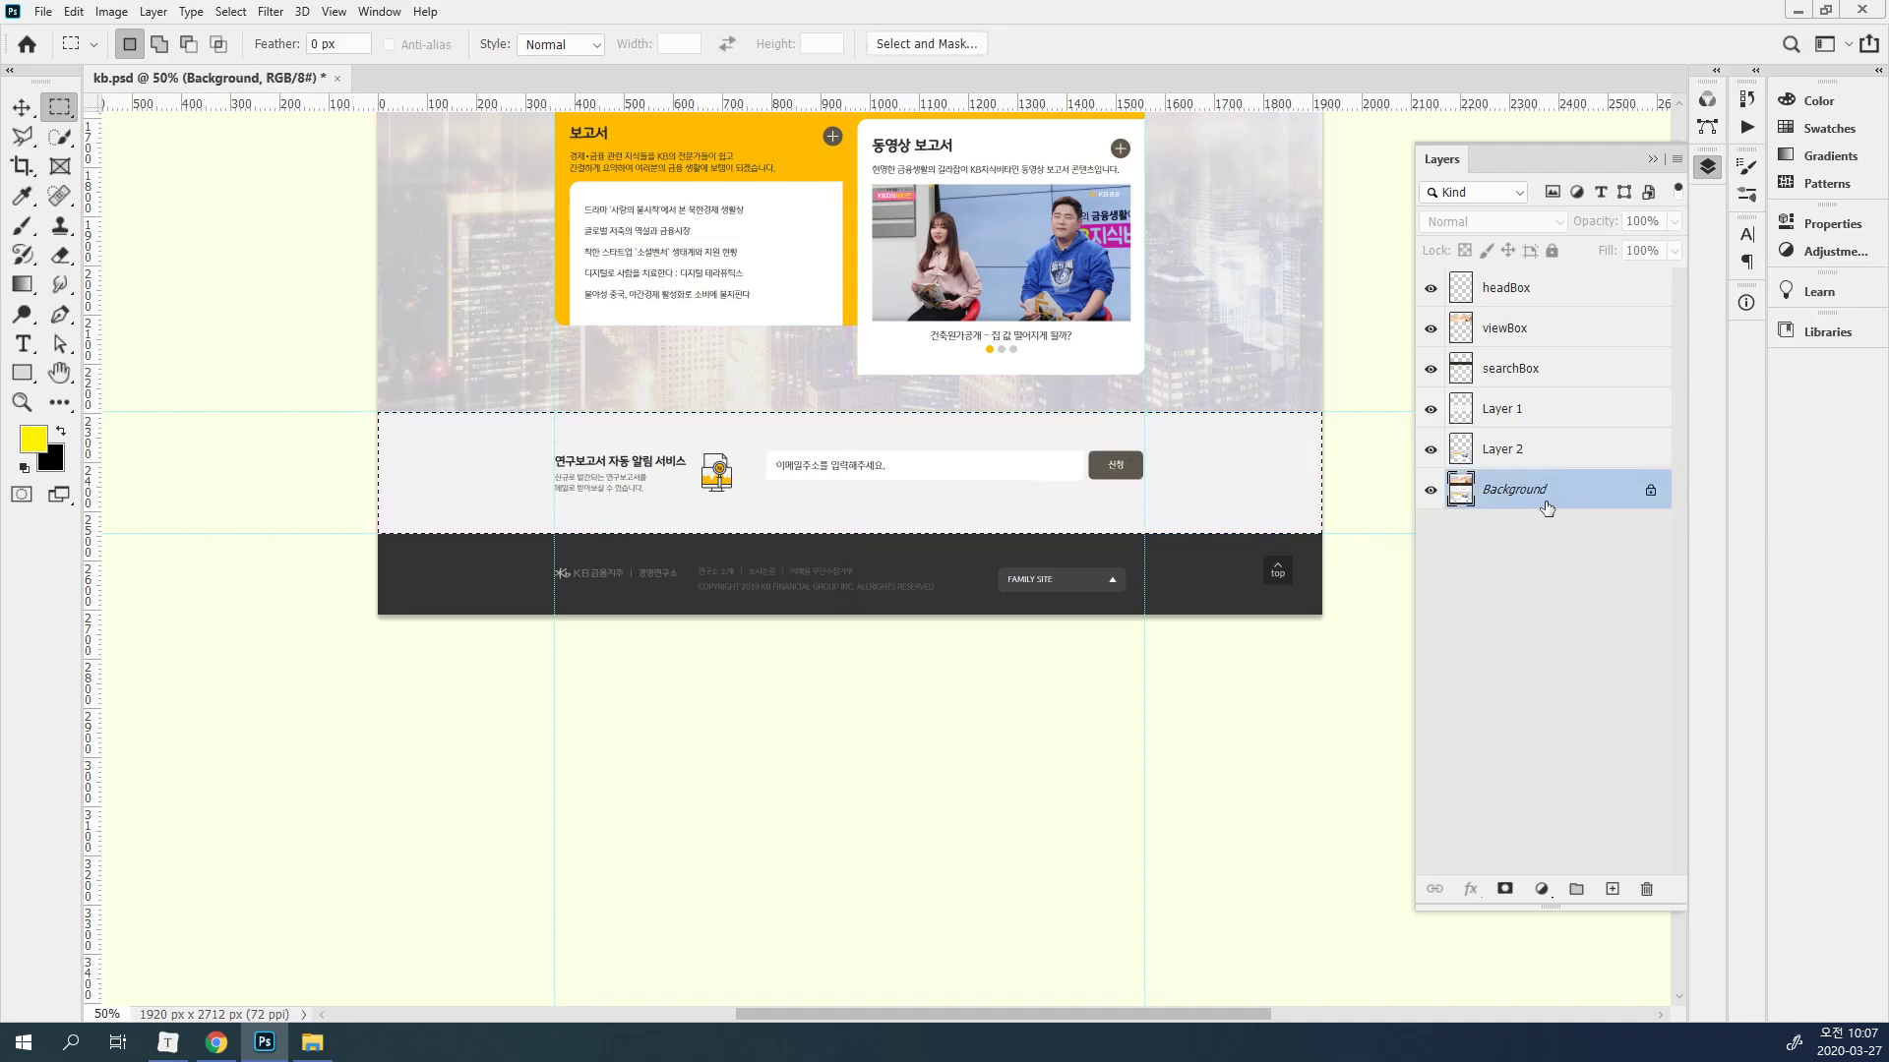
key(ctrl+j)
Copy the dark footer, full width, from Background to a new layer.
drag(1074, 552, 1079, 464)
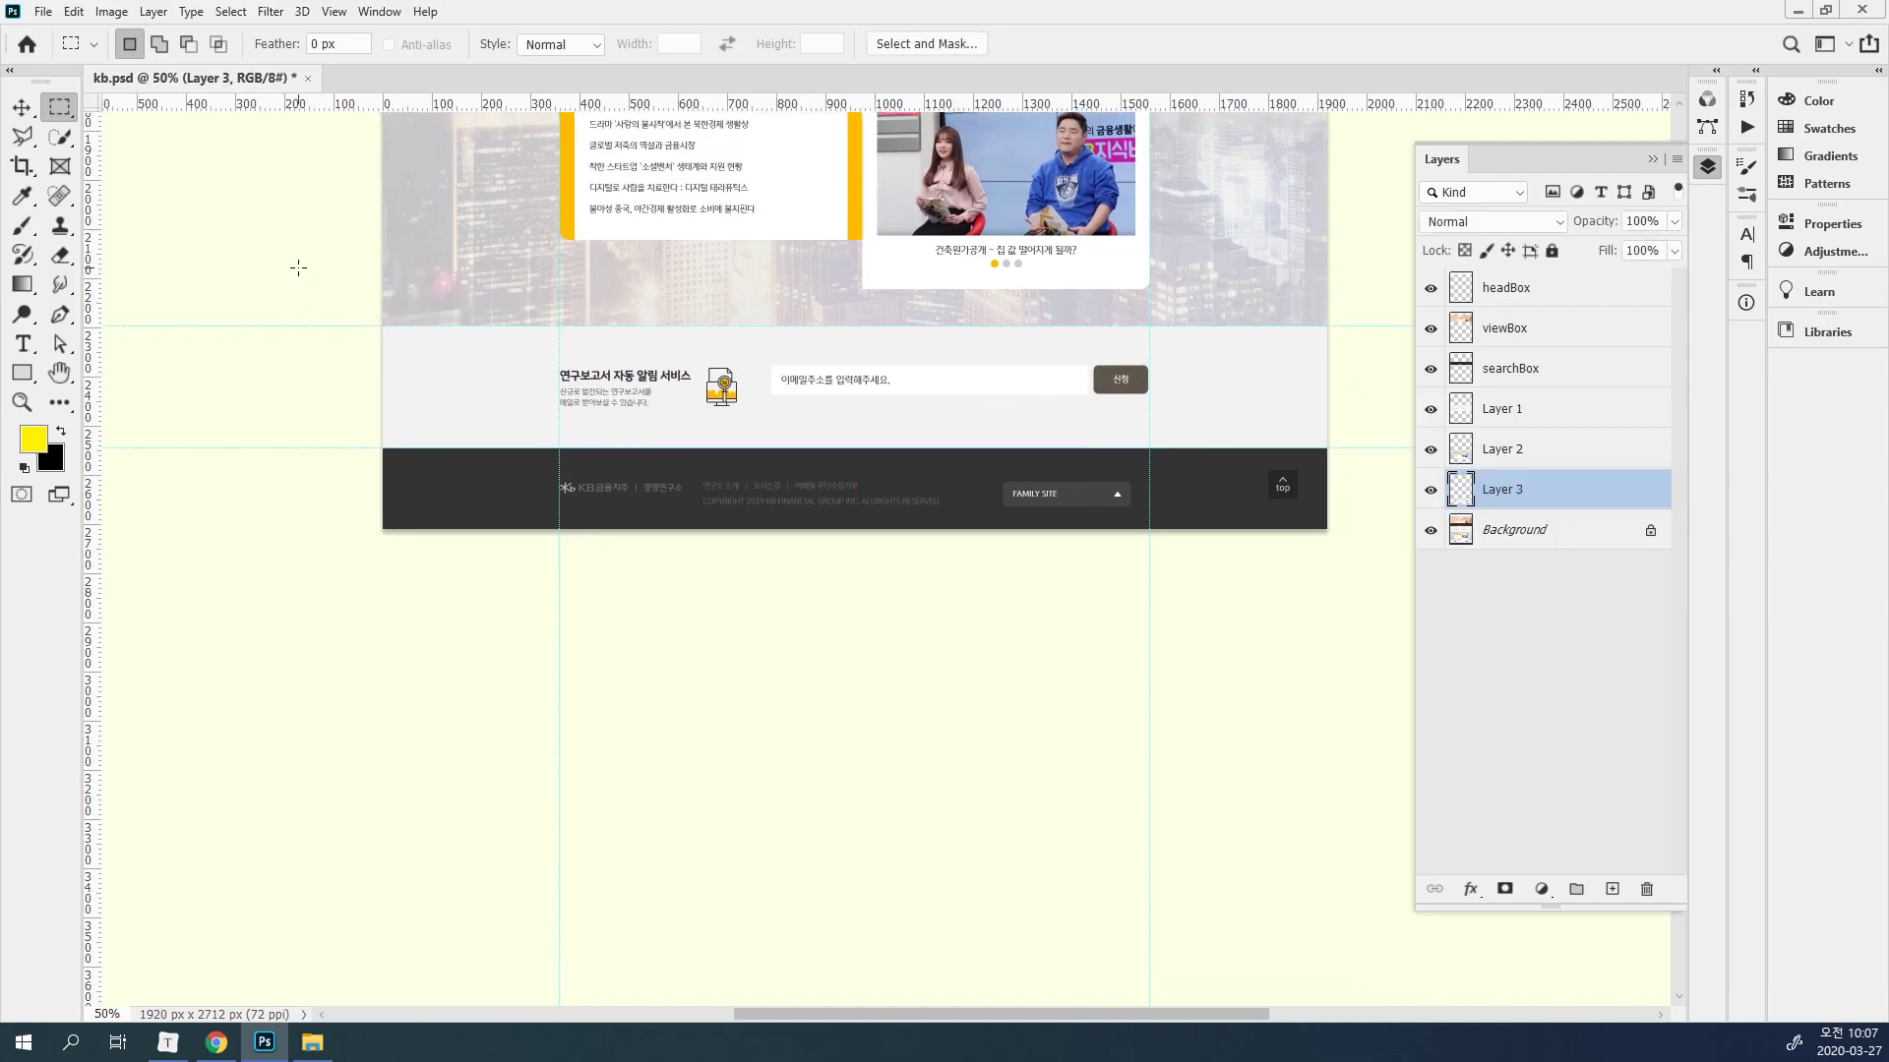
ctrl+click(1460, 489)
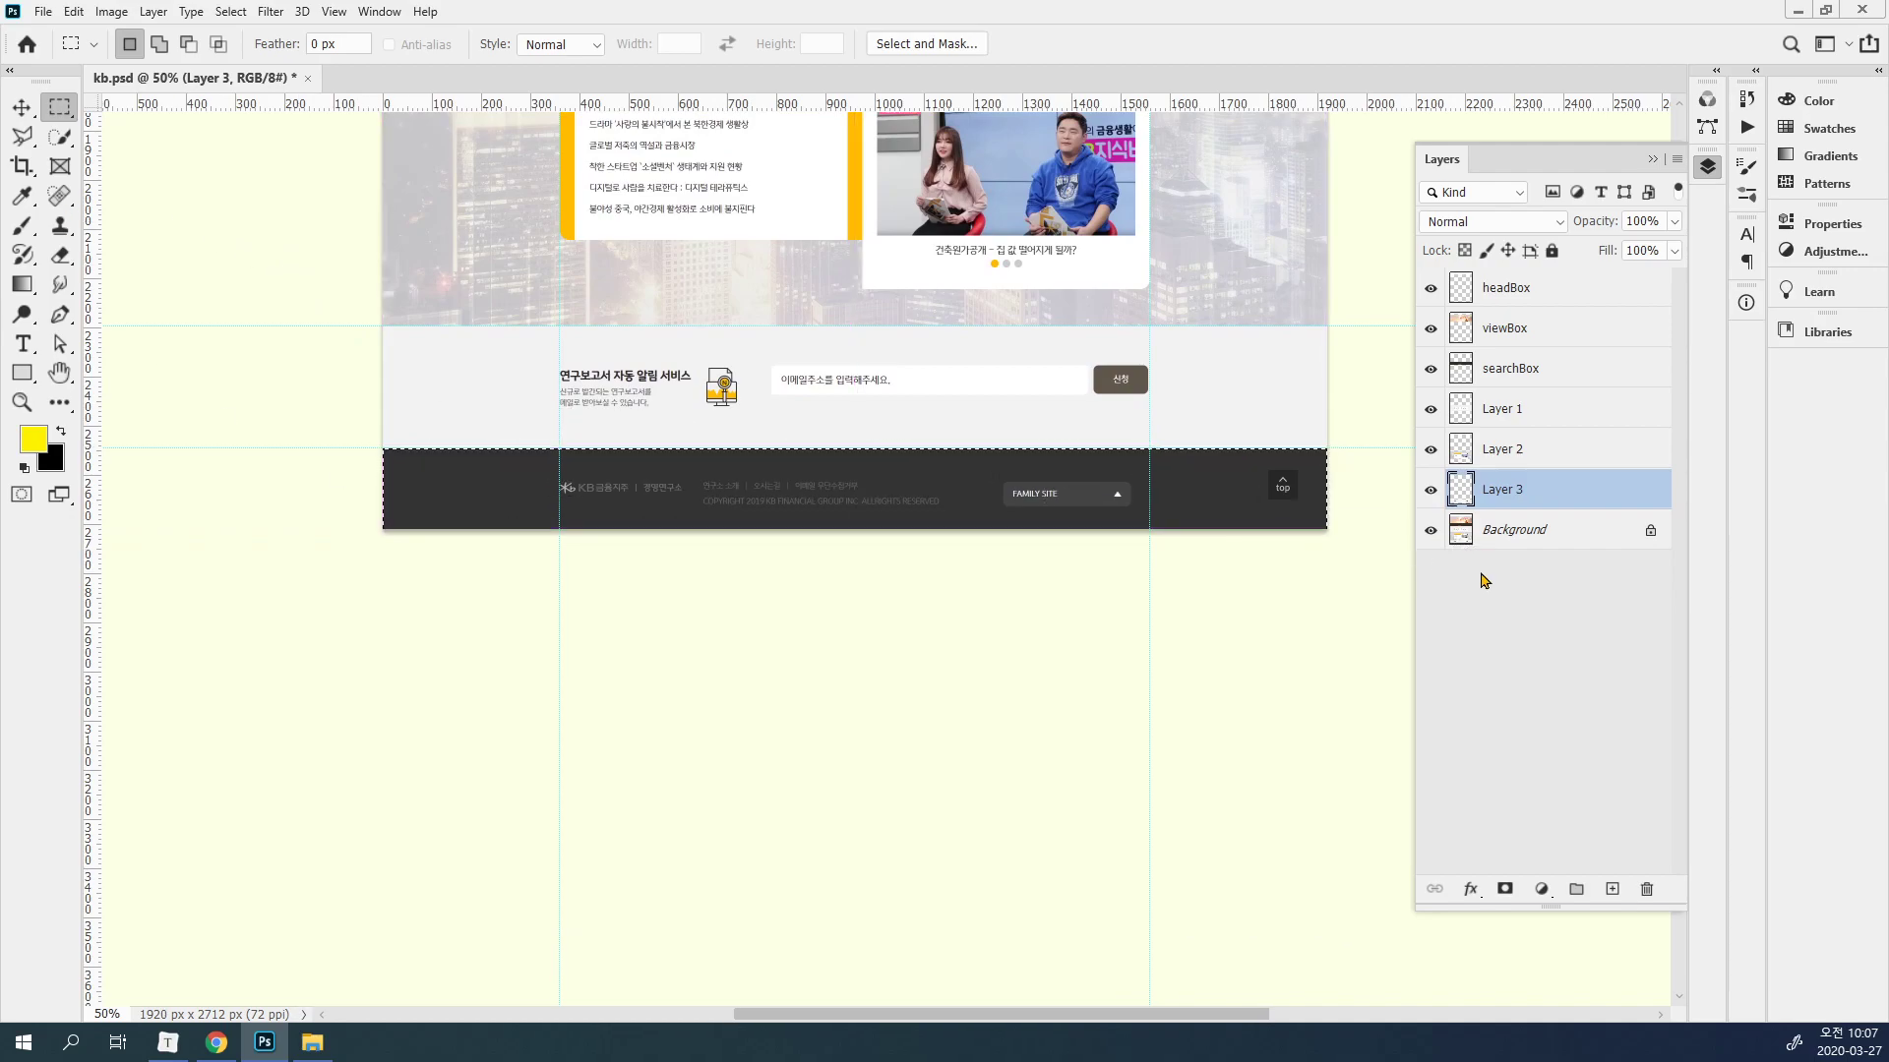
click(1528, 541)
key(ctrl+j)
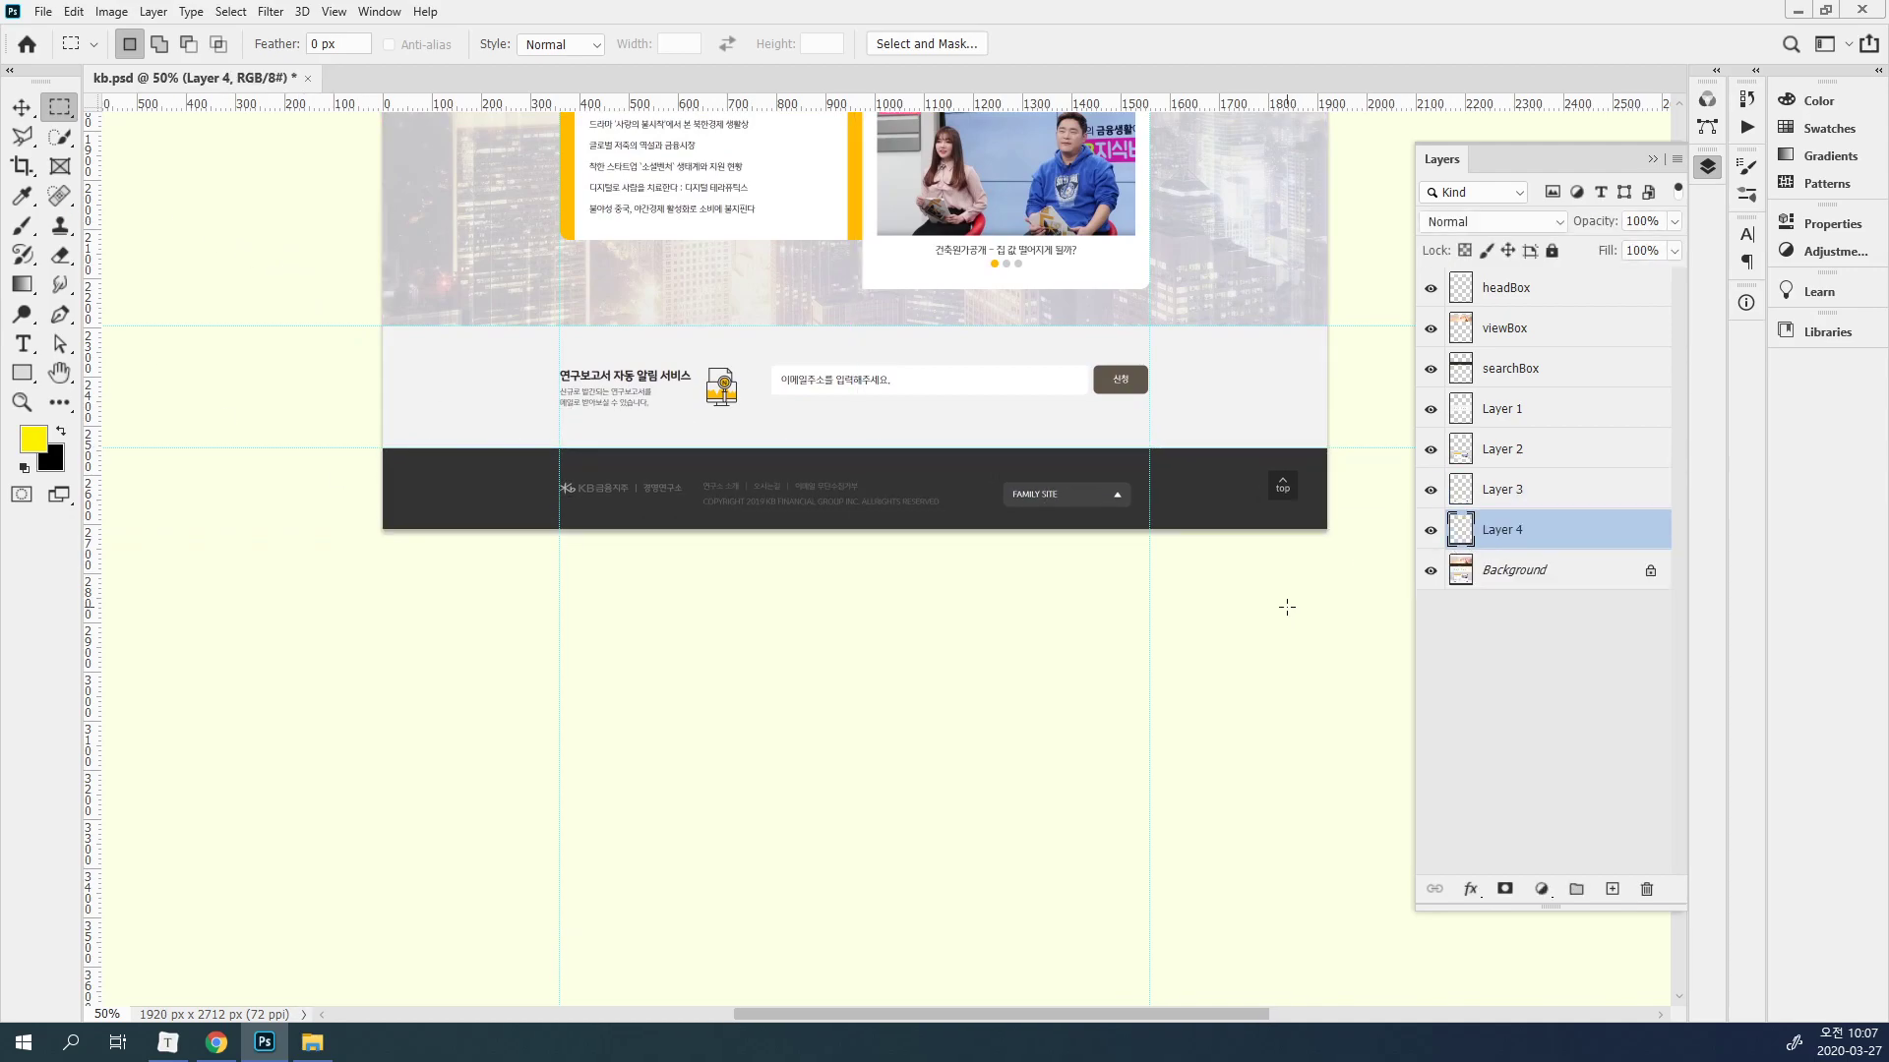
Hide the Background layer and rename the footer layer as footBox.
click(1430, 573)
key(v)
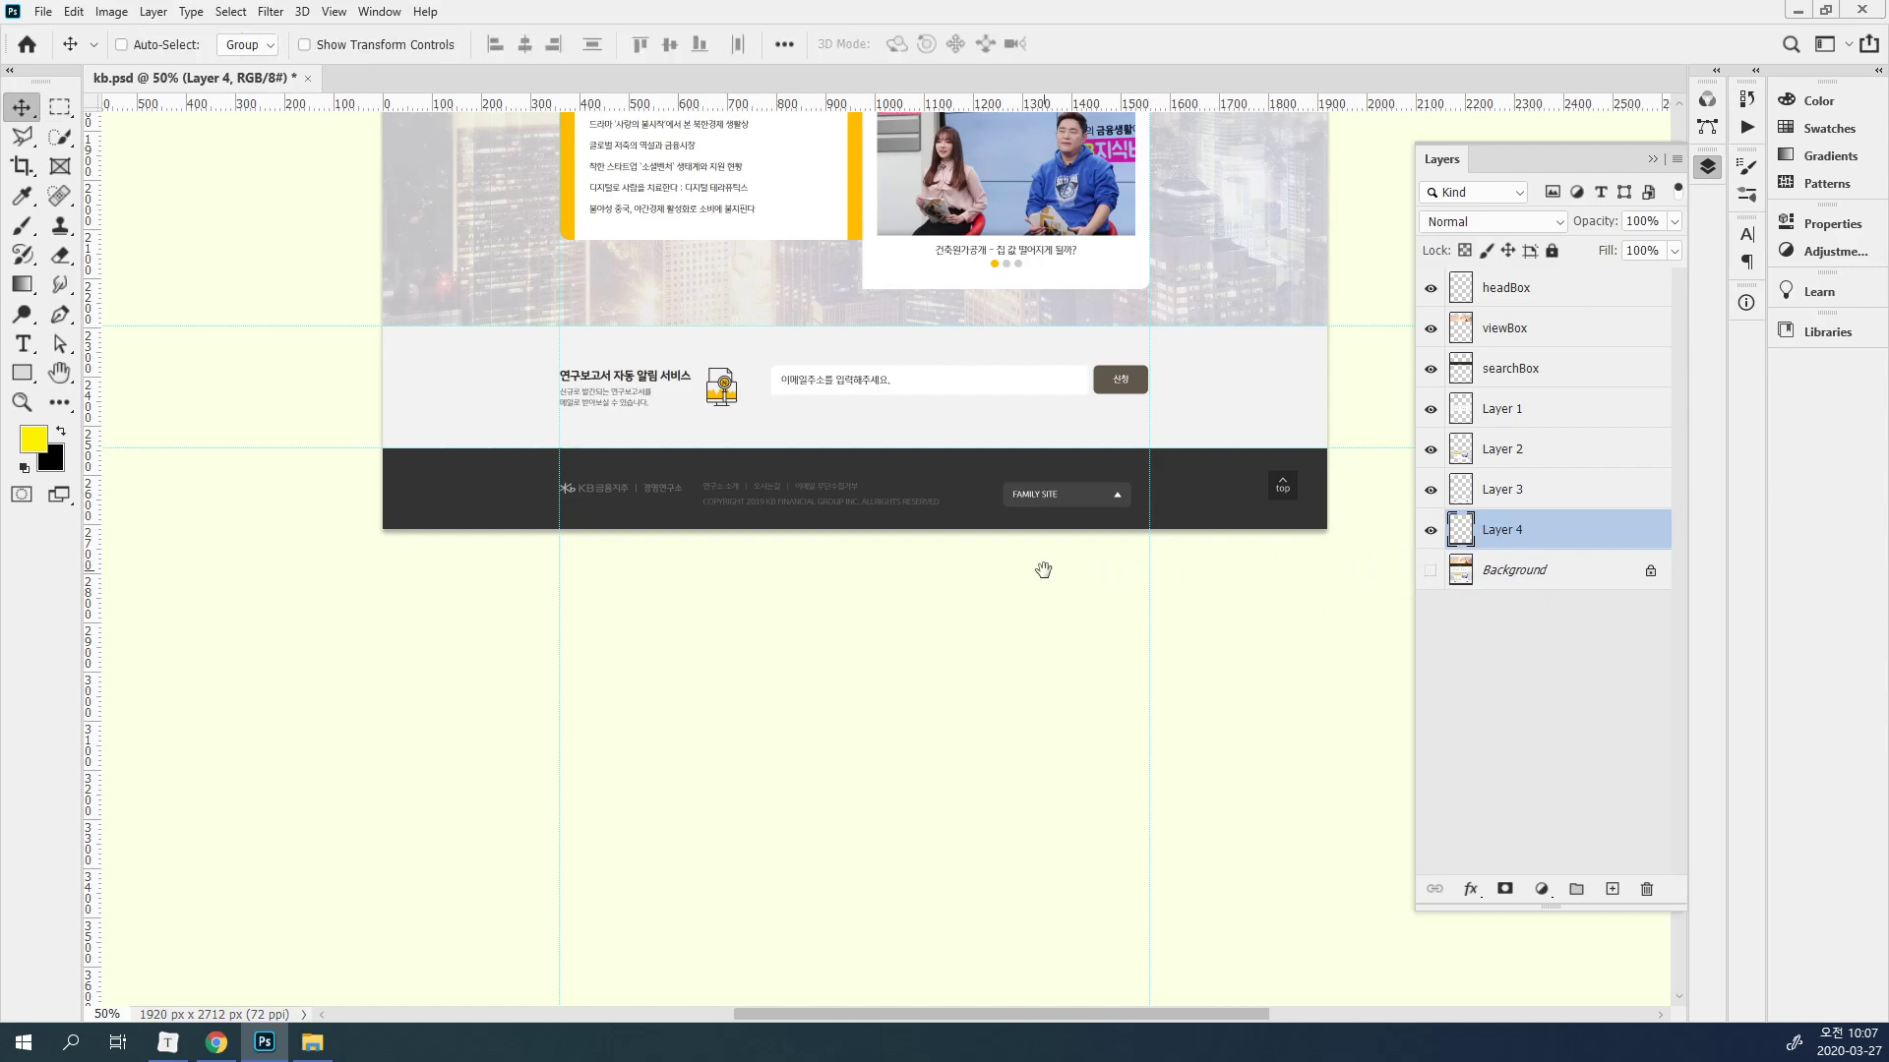
drag(1042, 570, 1006, 628)
double_click(1511, 531)
text(footBox)
key(Return)
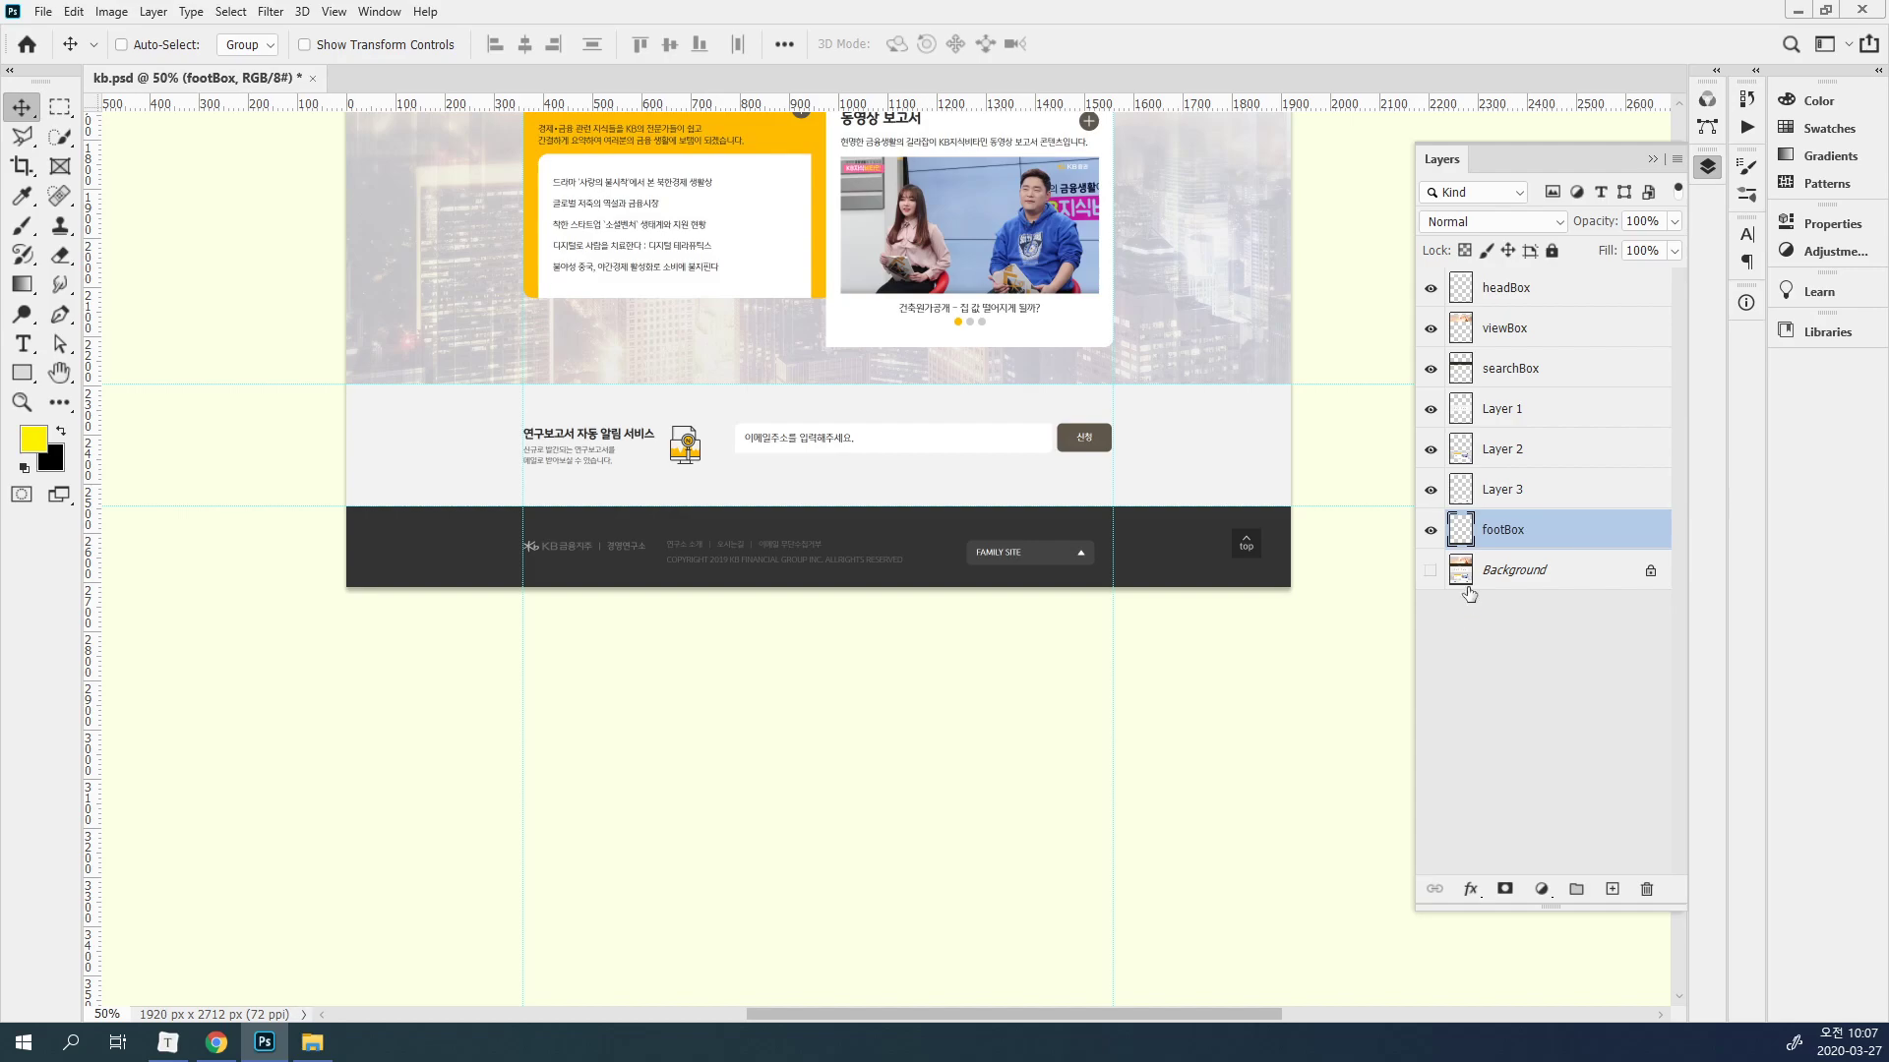
Rename the 연구보고서 자동 알림 서비스 layer as alertSendBox.
double_click(1503, 492)
text(aler)
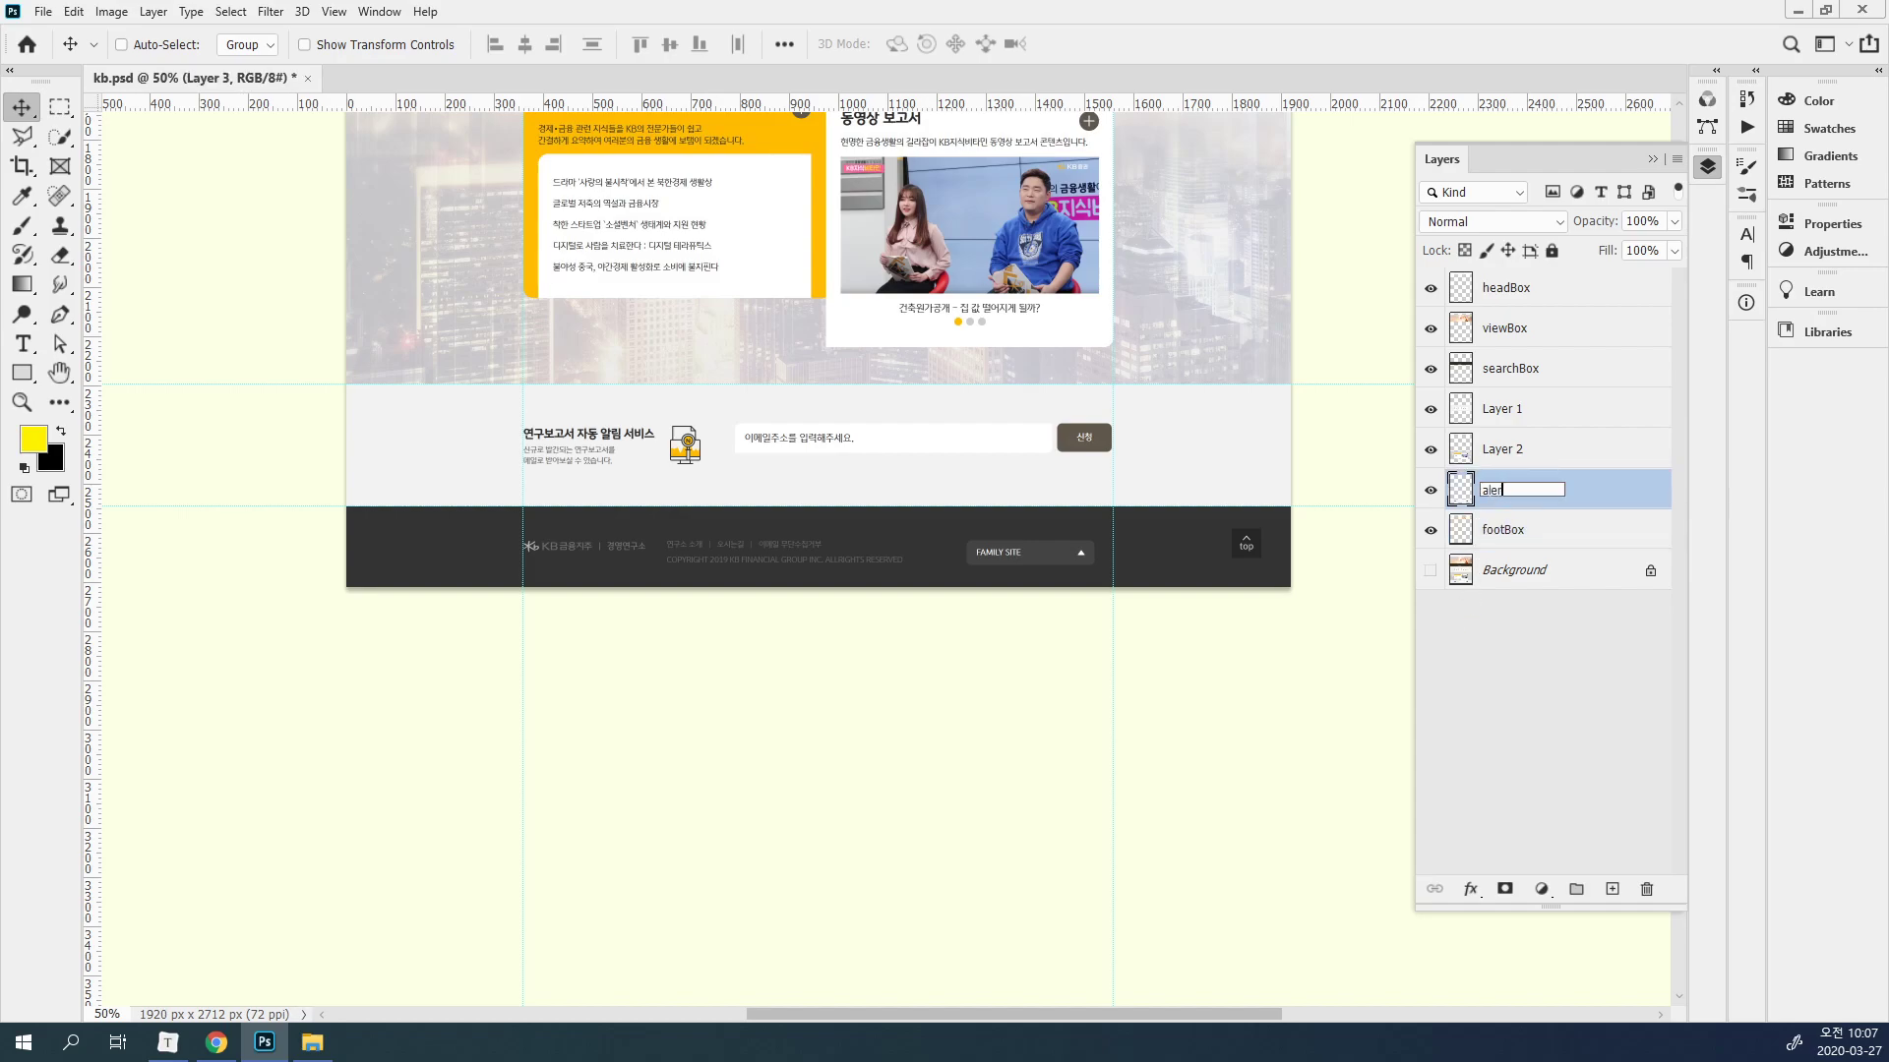
text(tBox)
key(Left)
key(Left)
key(Left)
text(Send)
key(Return)
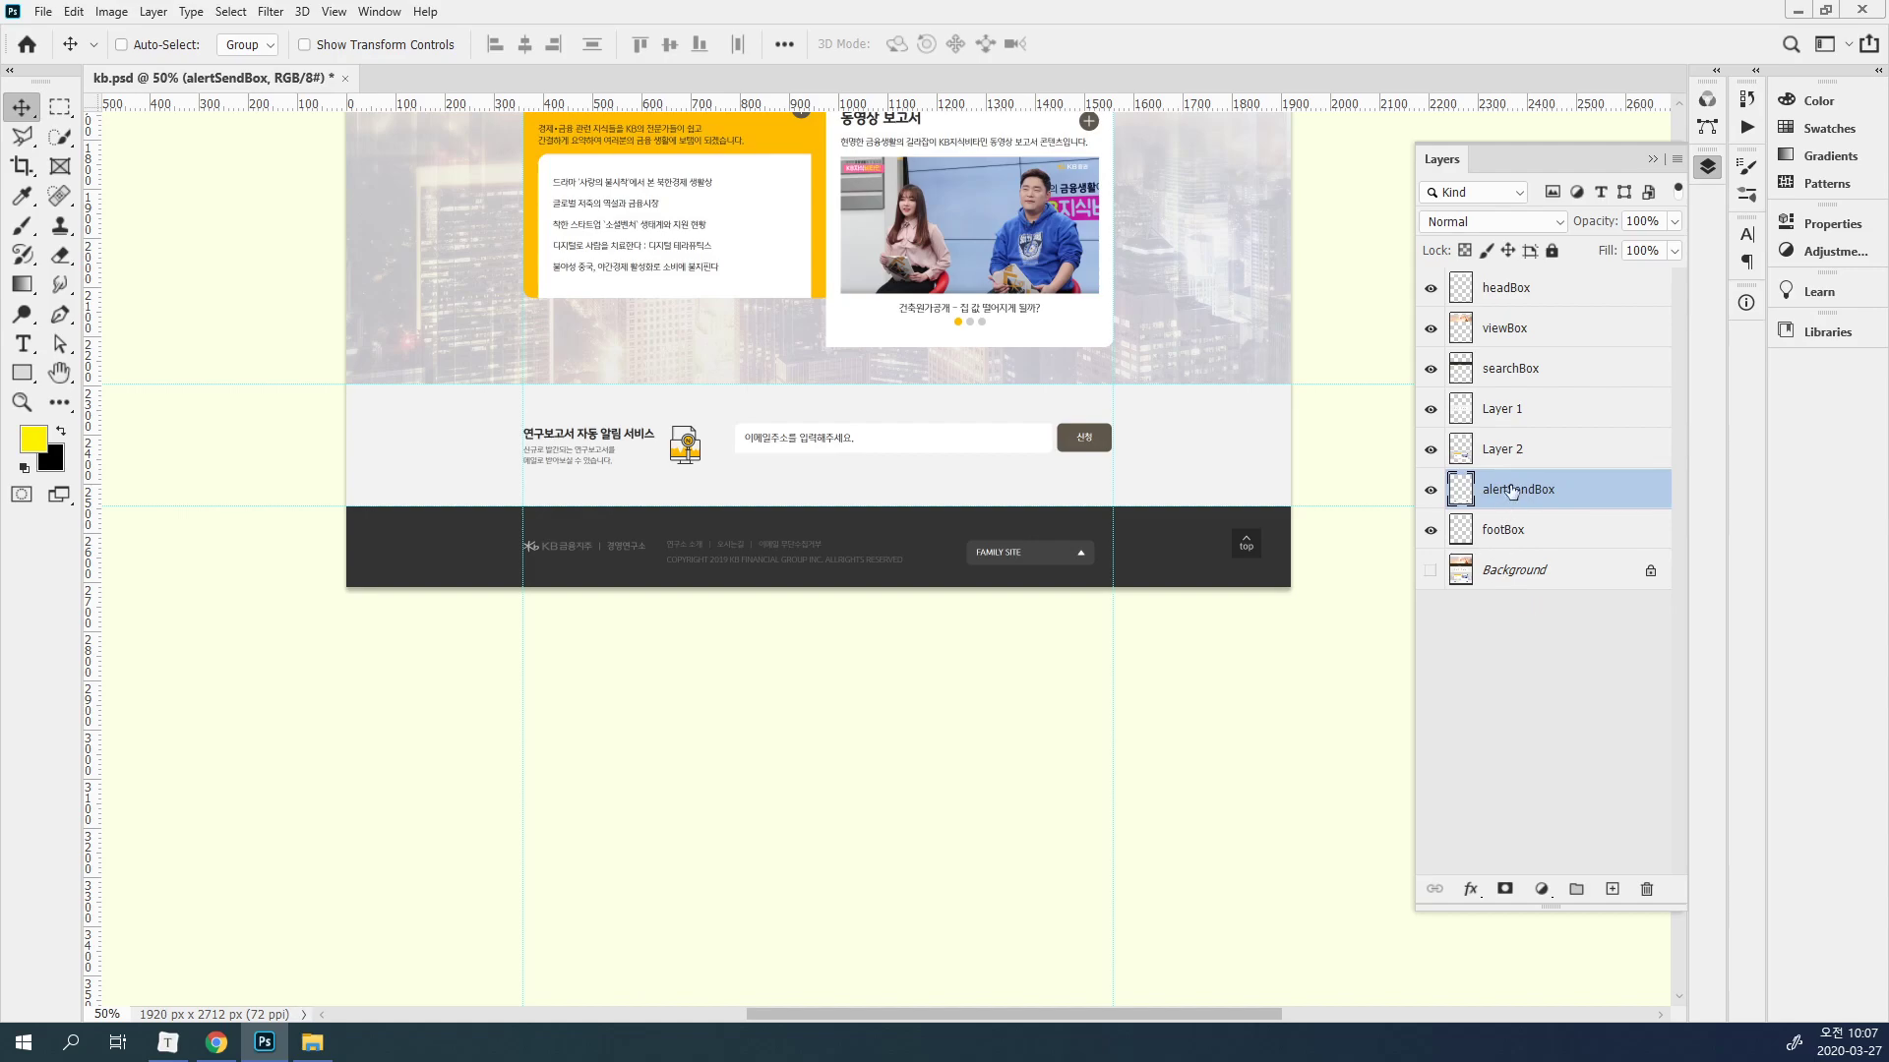
Rename the KB지식비타민 section's layer as infoContentBox.
drag(1275, 303, 1278, 451)
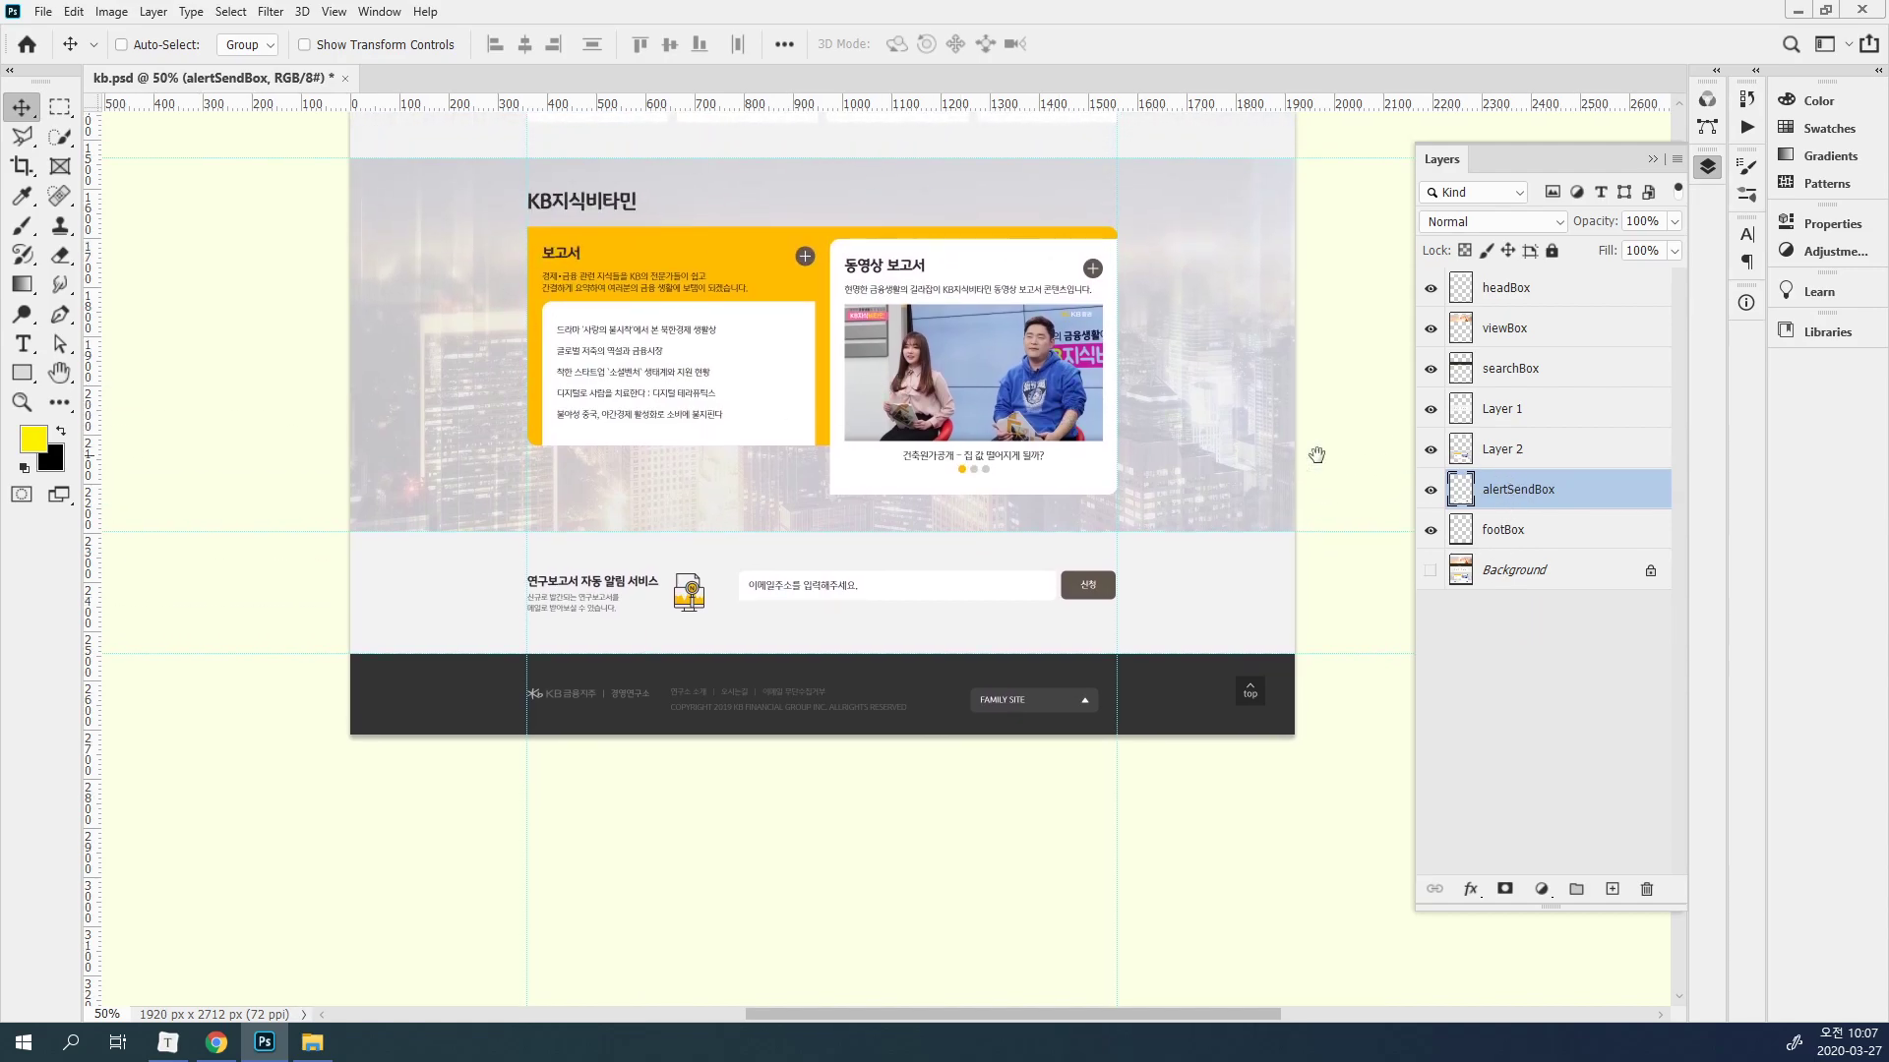
double_click(1496, 449)
text(infoContentBox)
key(Return)
Rename the 최신 연구보고서 section's layer as newsBox.
scroll(963, 653, up, 3)
scroll(964, 653, up, 3)
click(1509, 413)
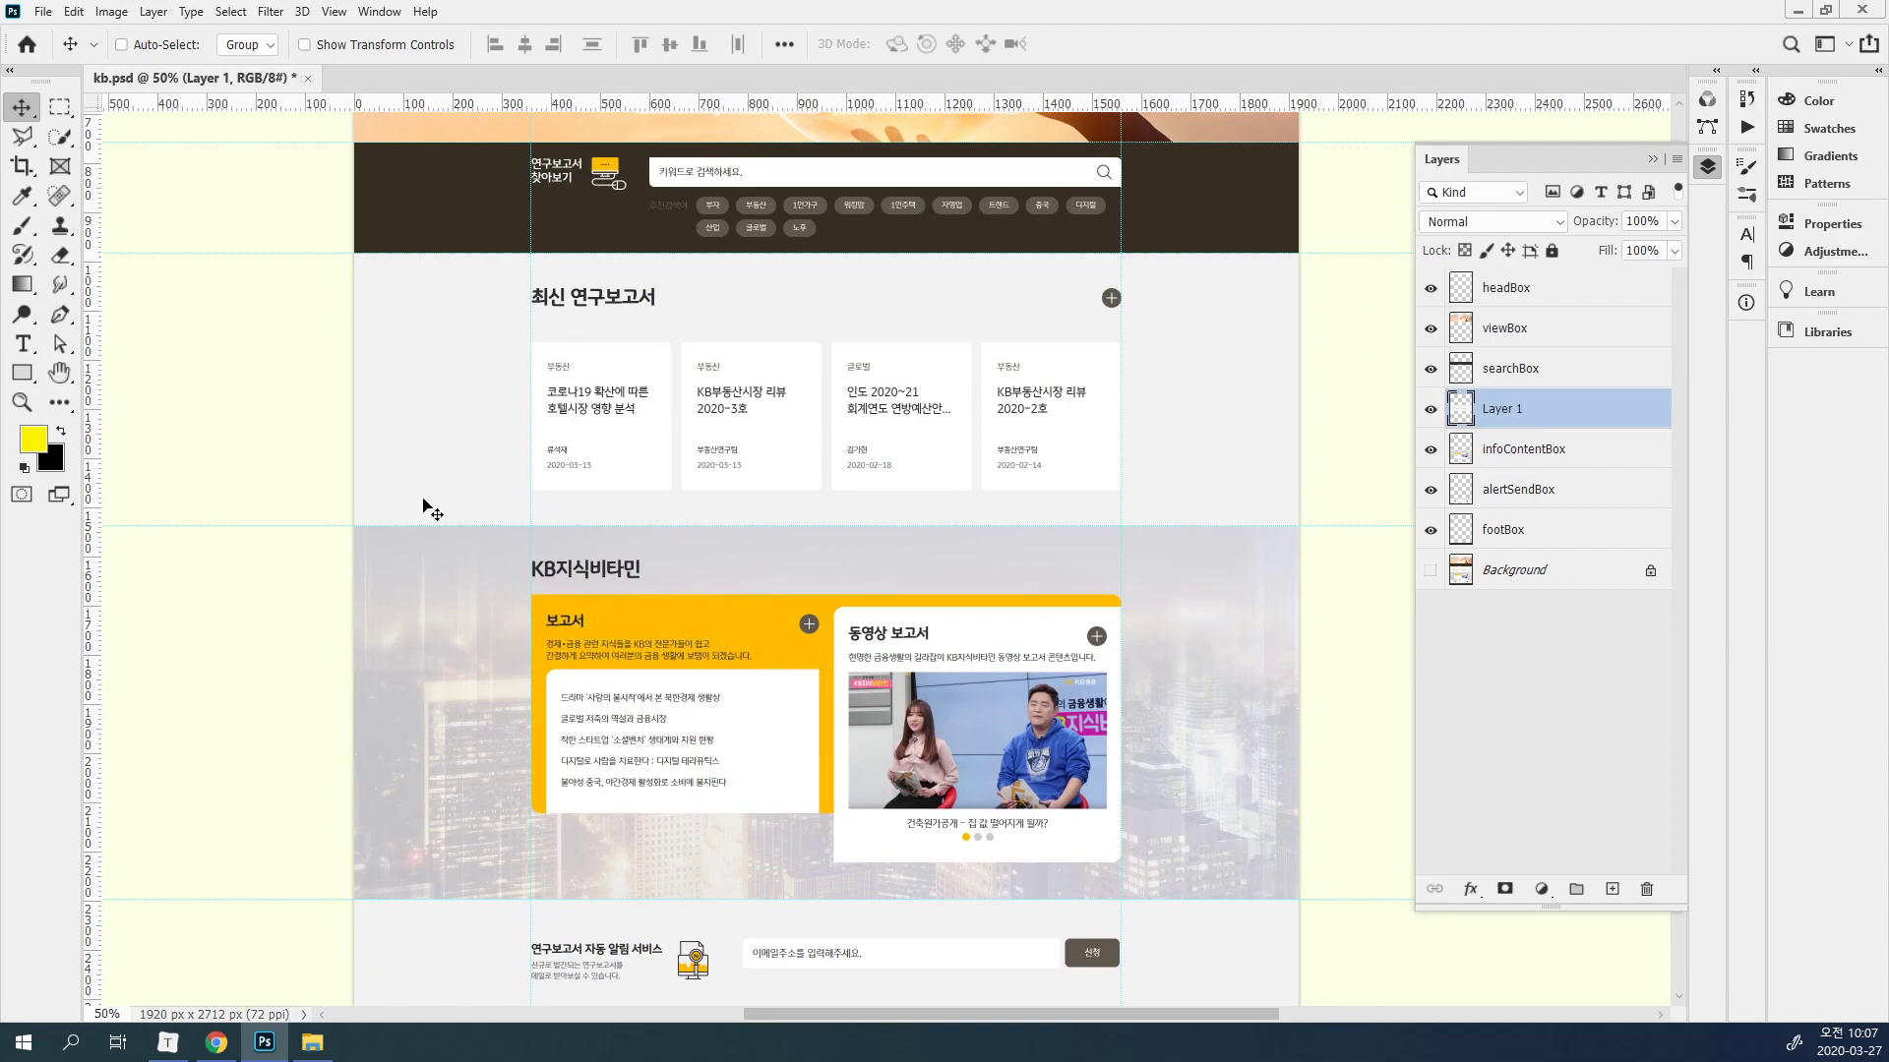
double_click(1493, 410)
text(newsBox)
key(Return)
Review the section layers one by one from headBox to footBox, and view the whole page at 25%.
key(ctrl)
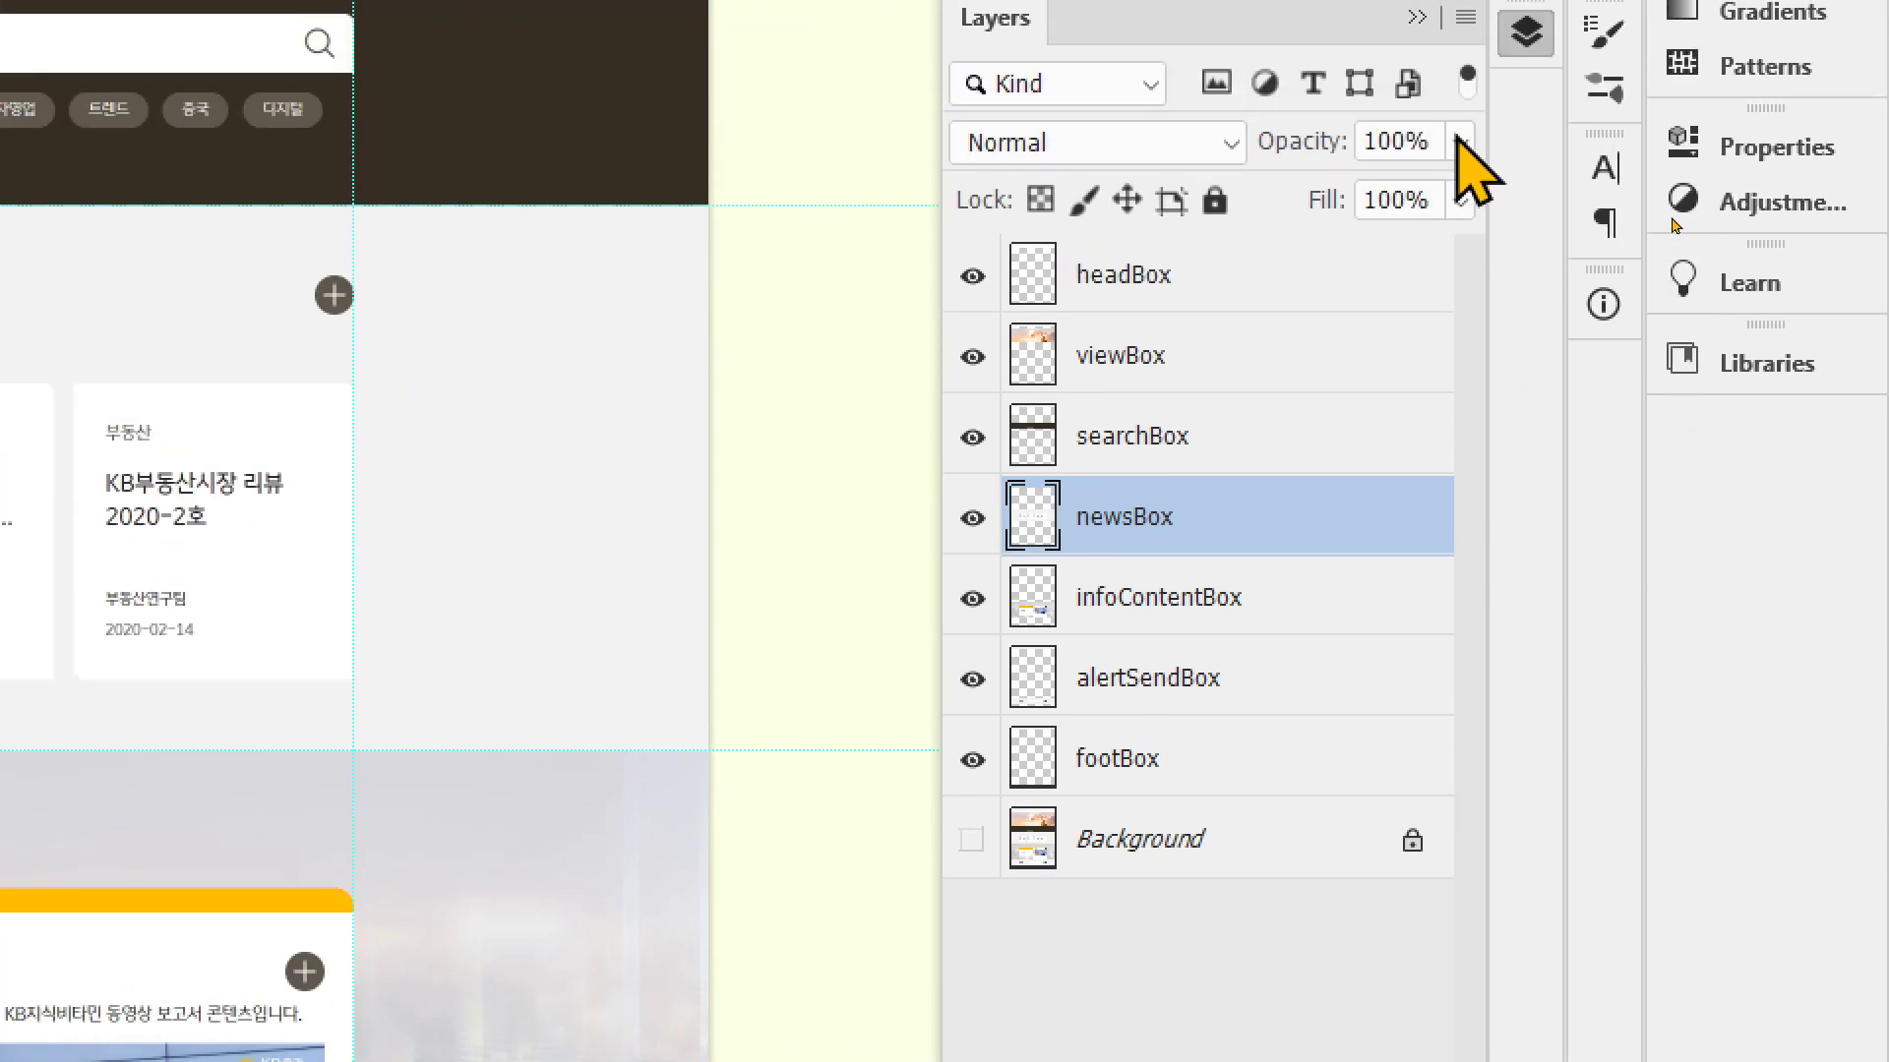
click(1346, 279)
click(1325, 364)
click(1297, 432)
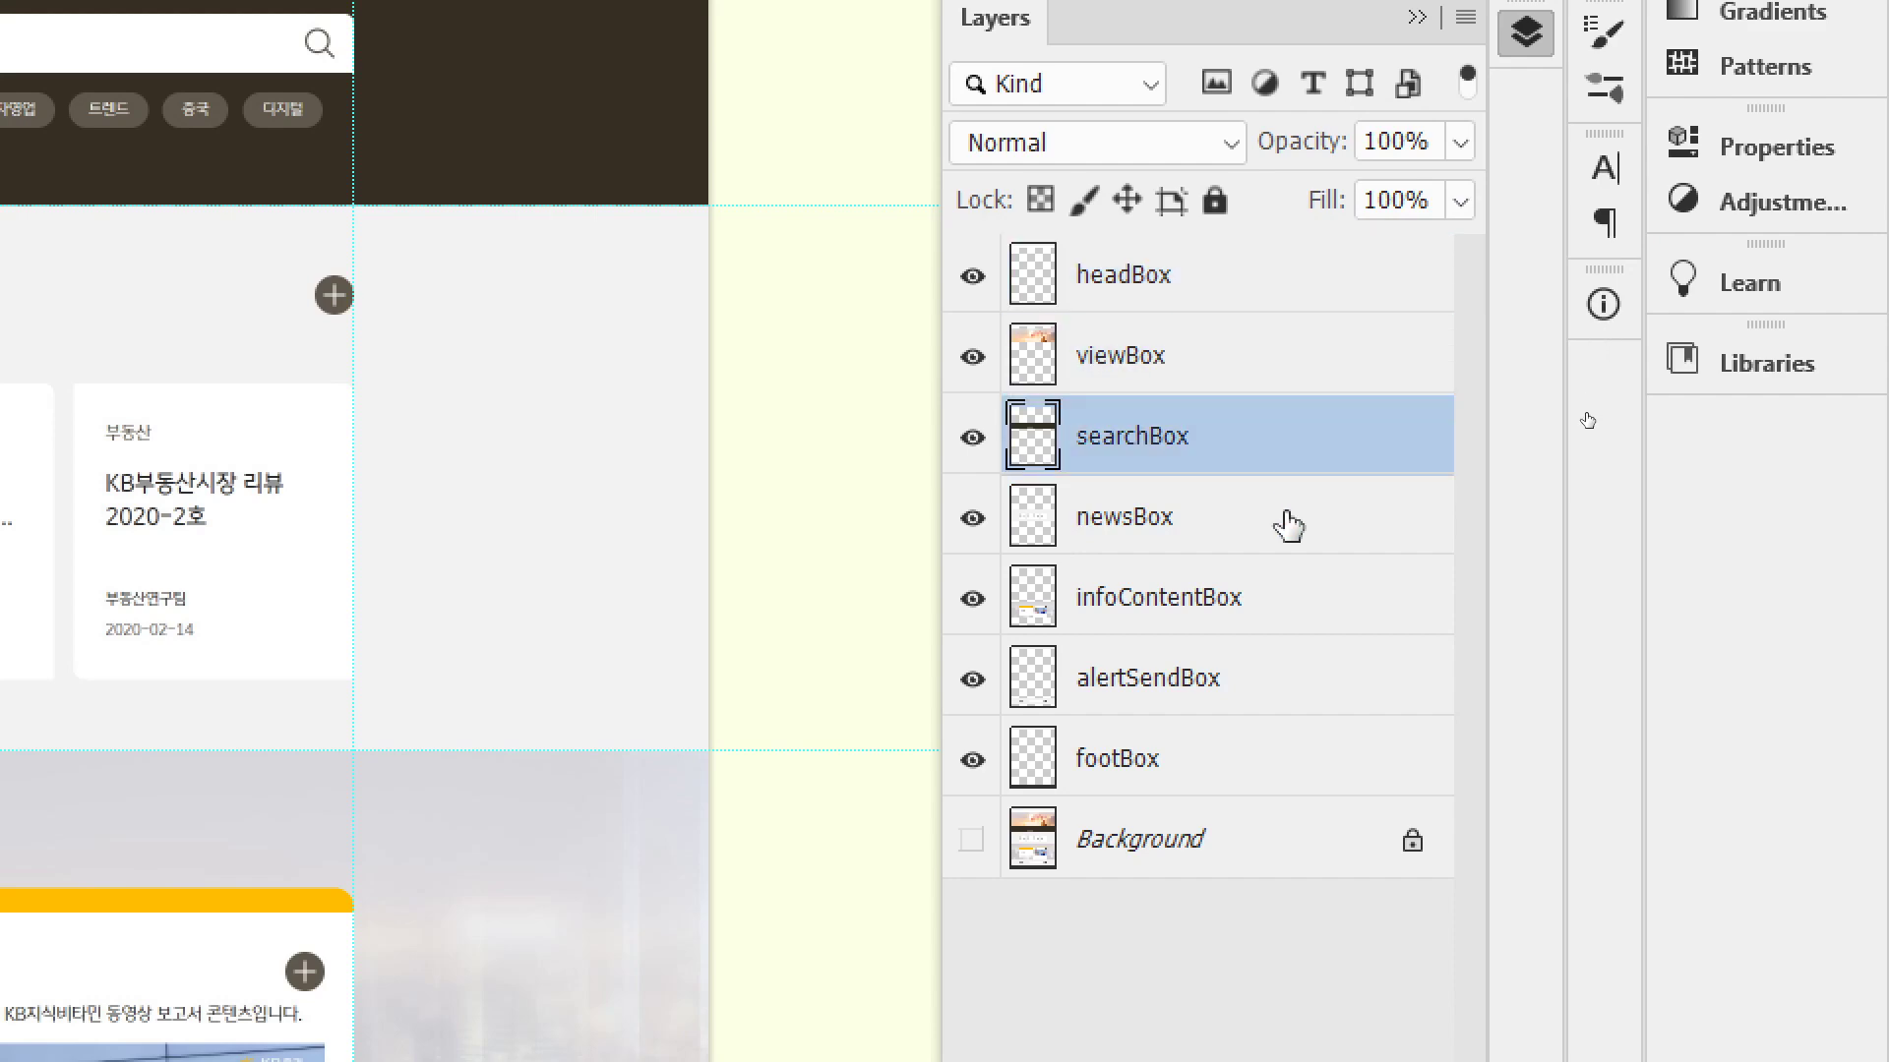
click(1290, 520)
click(1286, 625)
click(1290, 689)
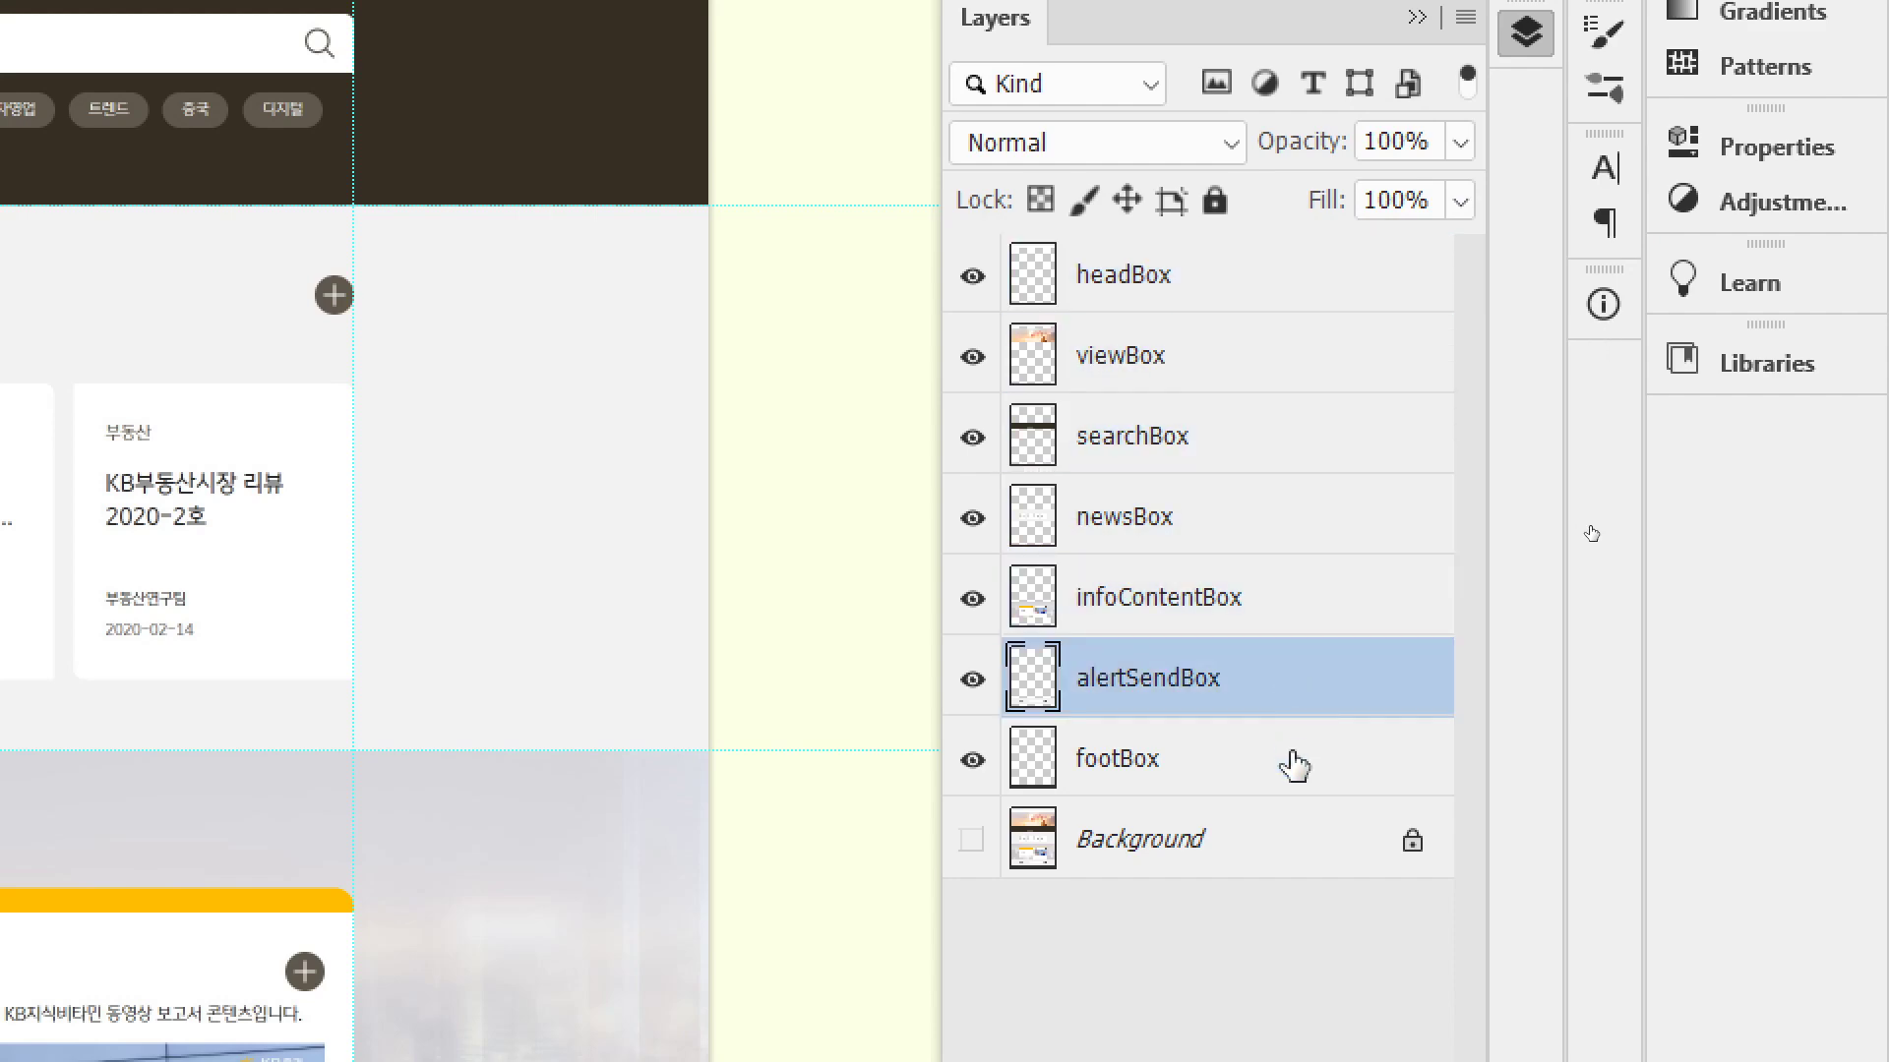
click(1294, 765)
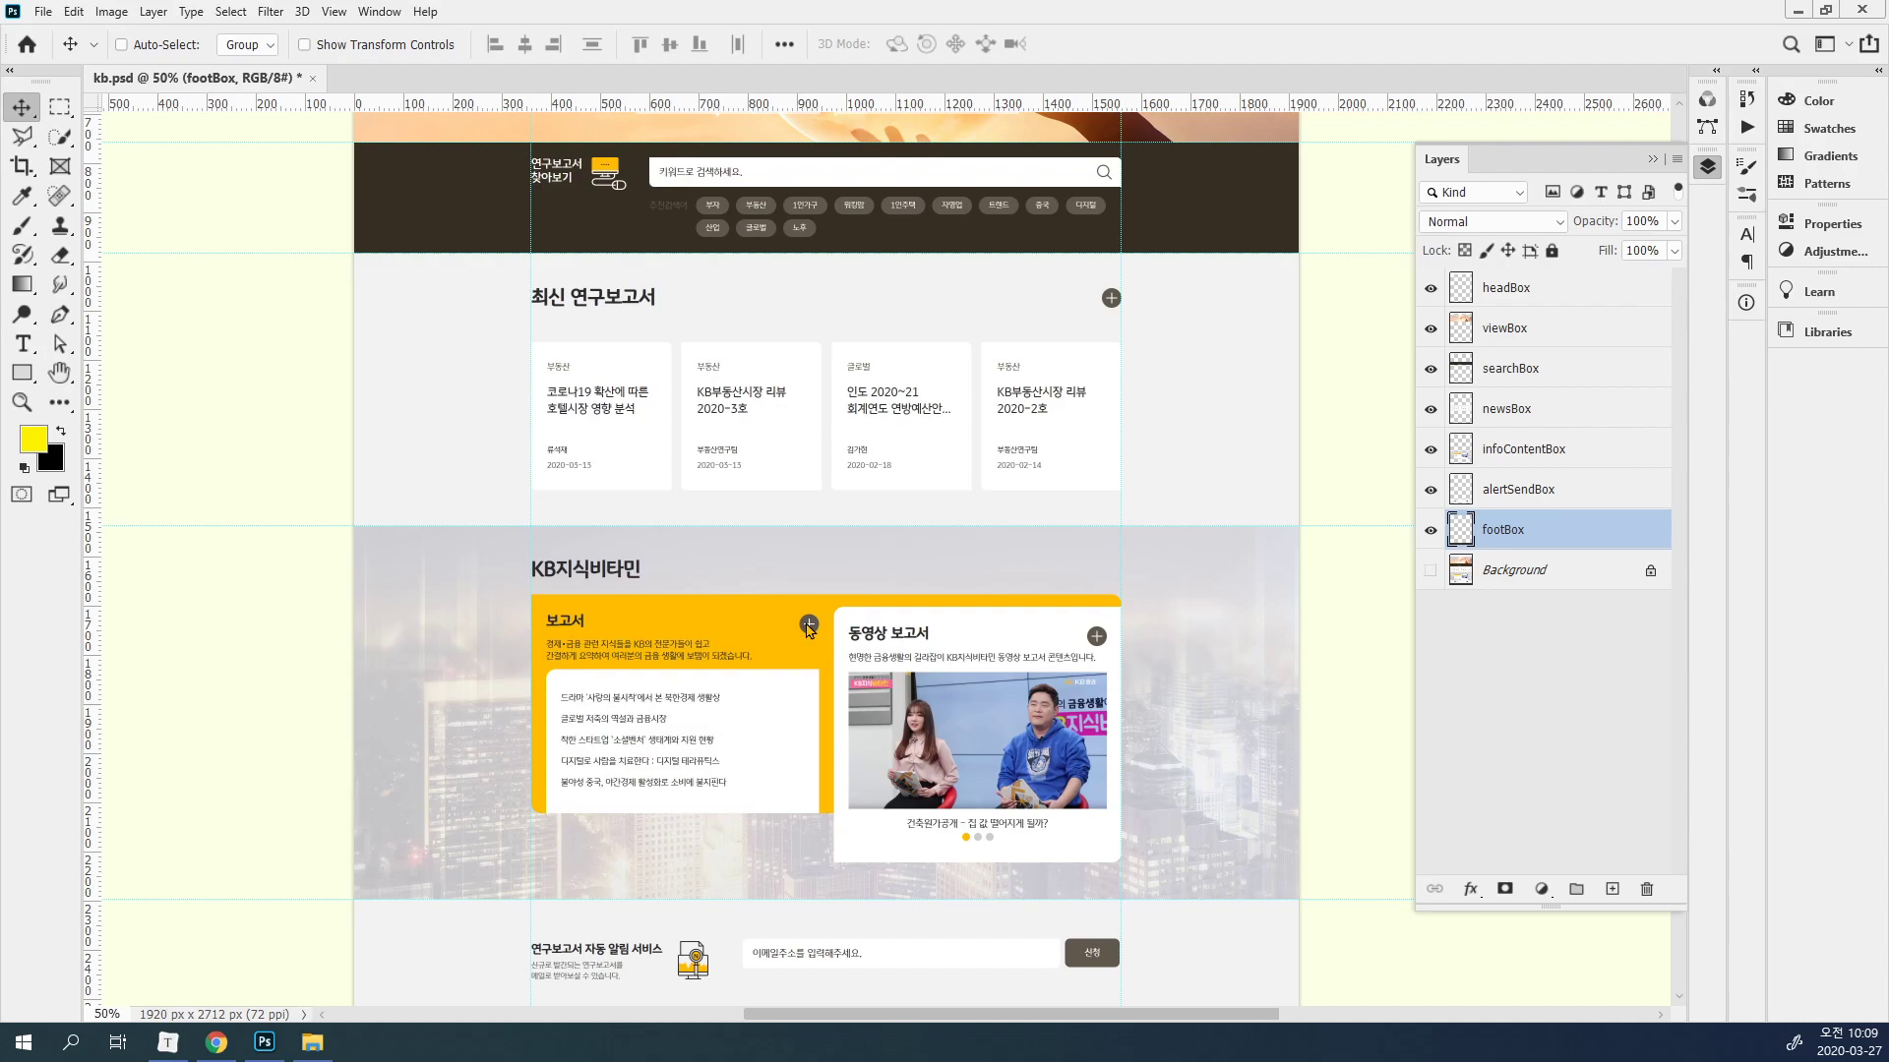
key(ctrl+minus)
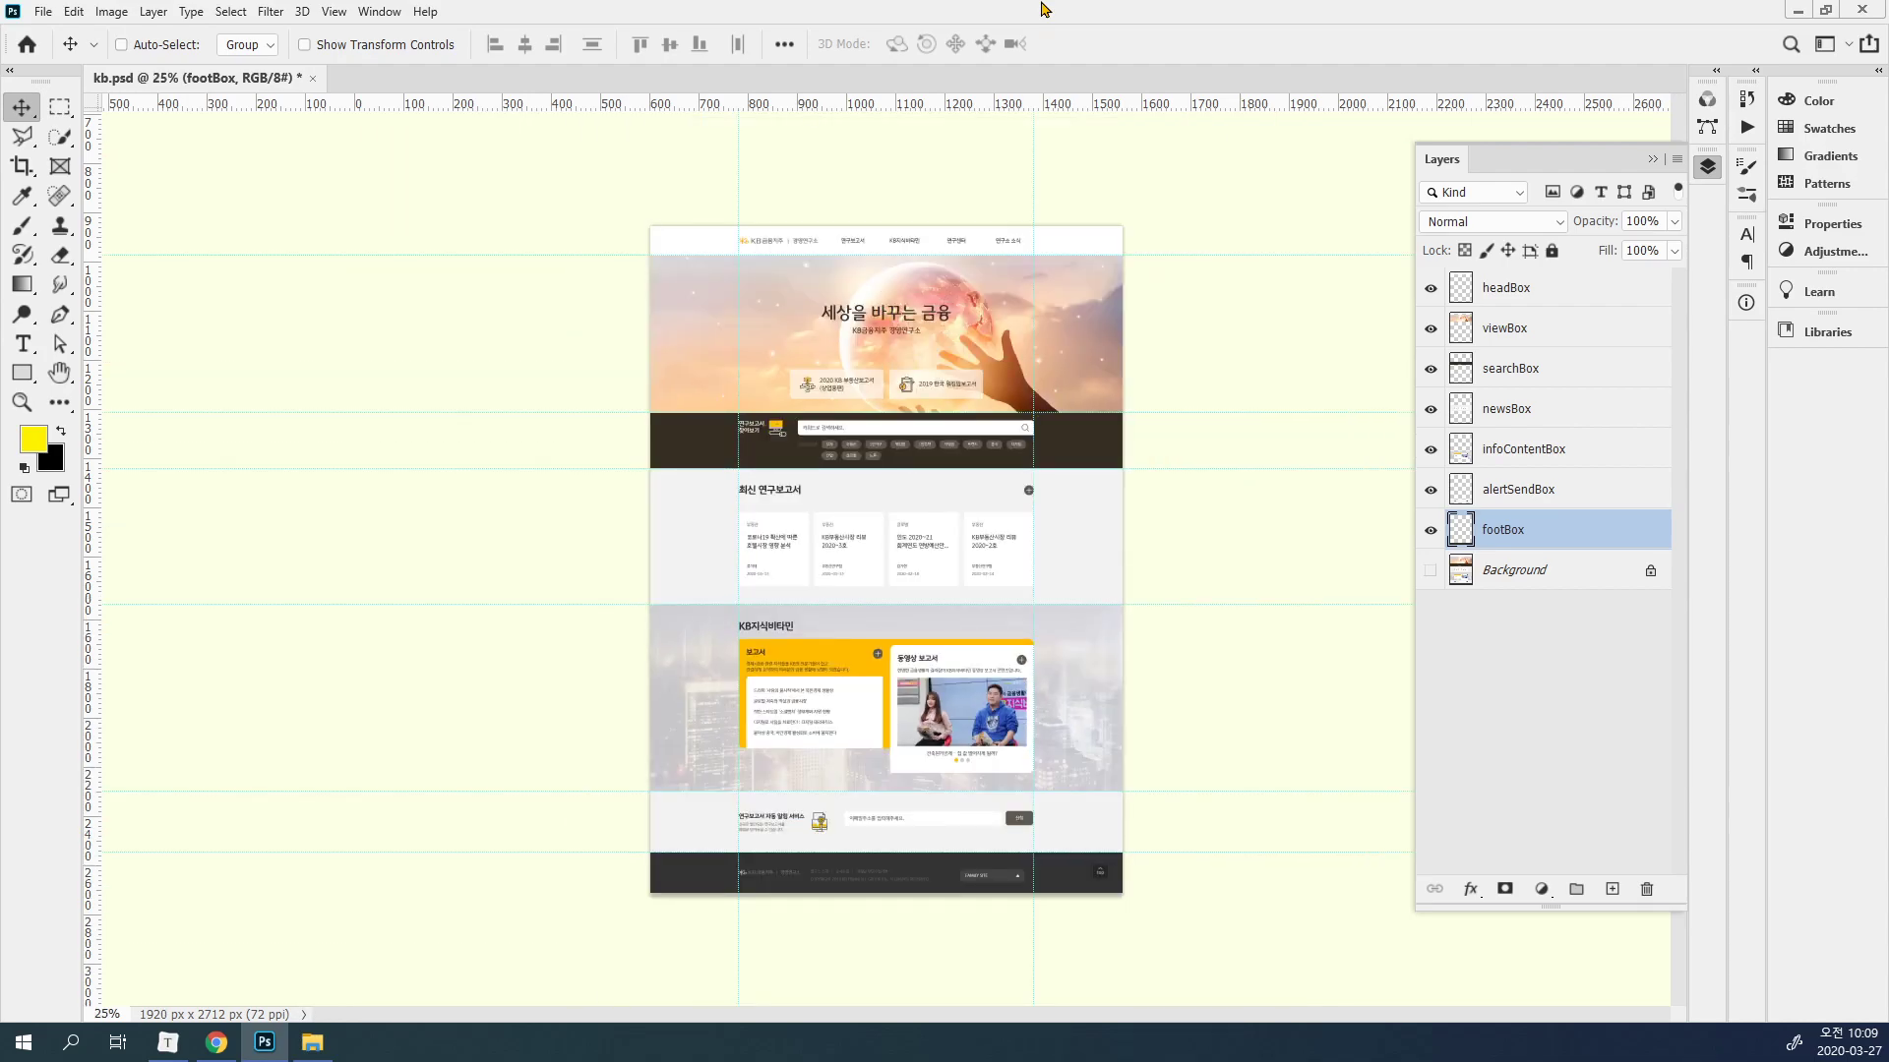
Review the section layers from headBox to infoContentBox and view the page header at 66.67%.
key(ctrl+space)
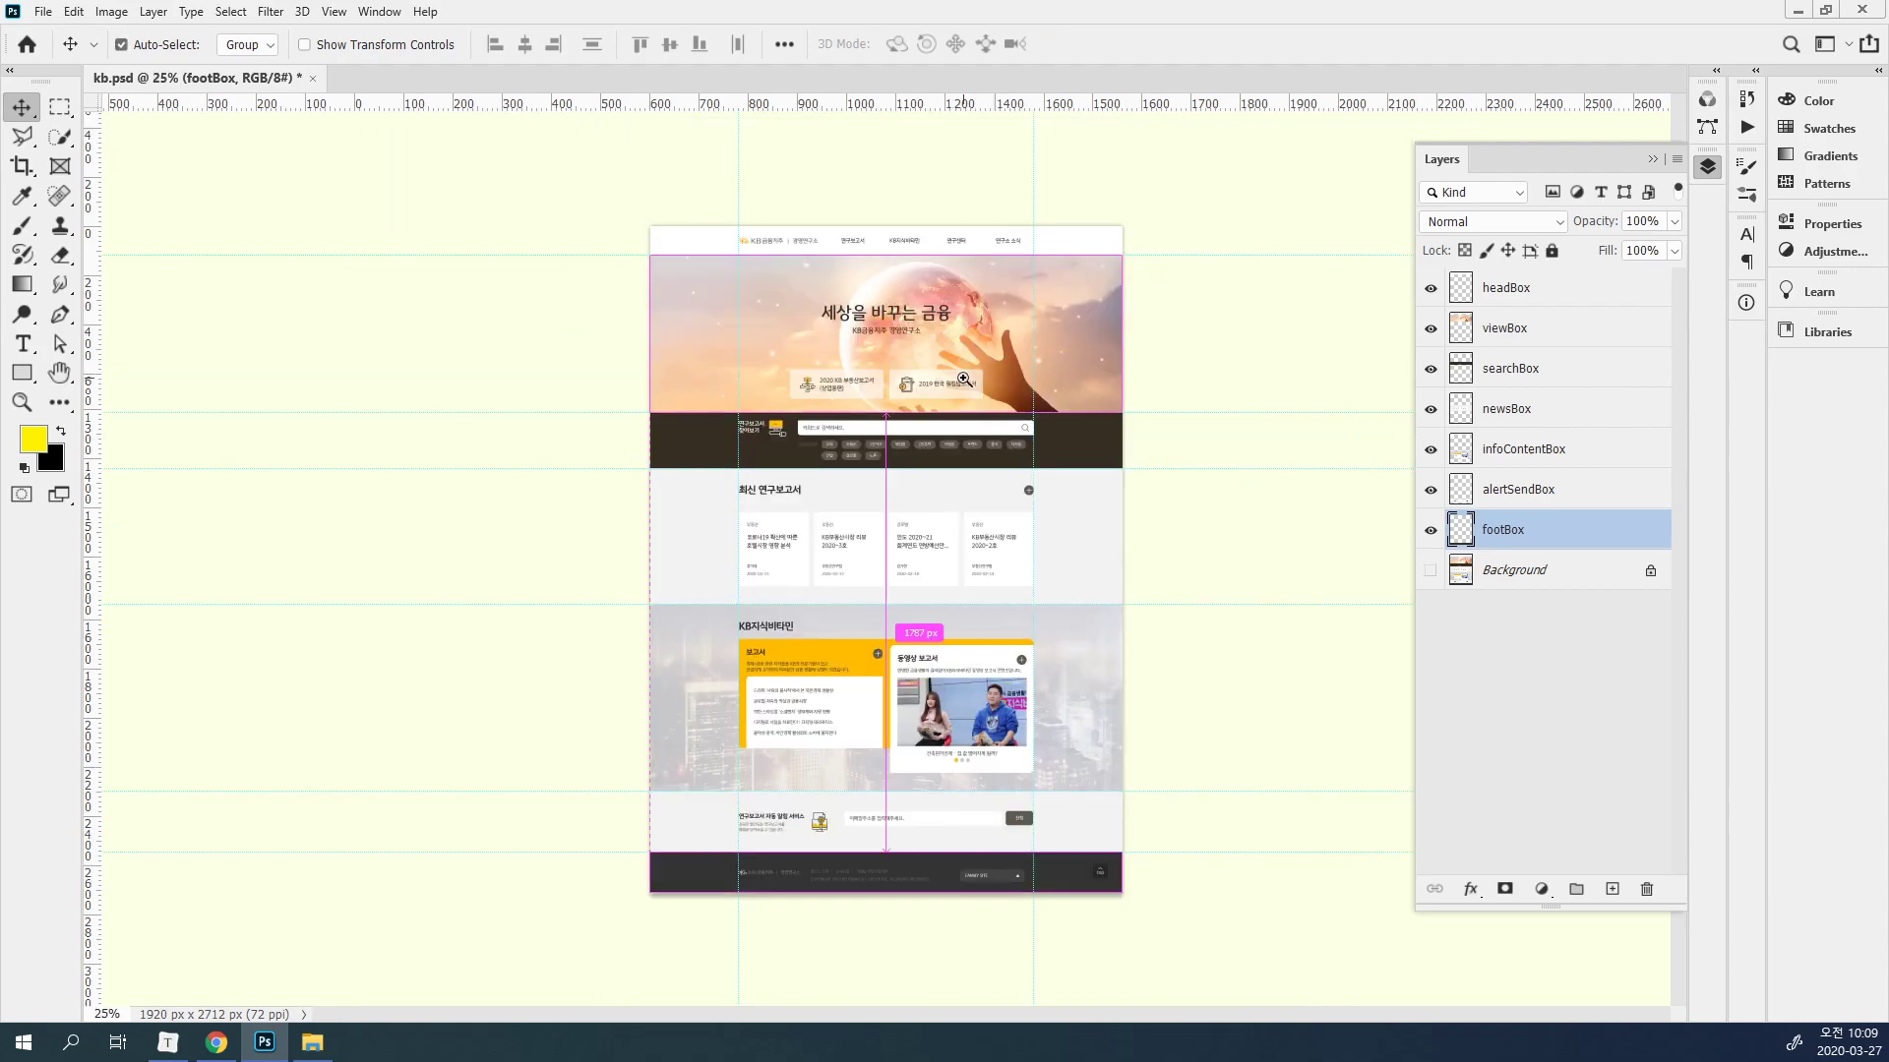
ctrl+click(964, 378)
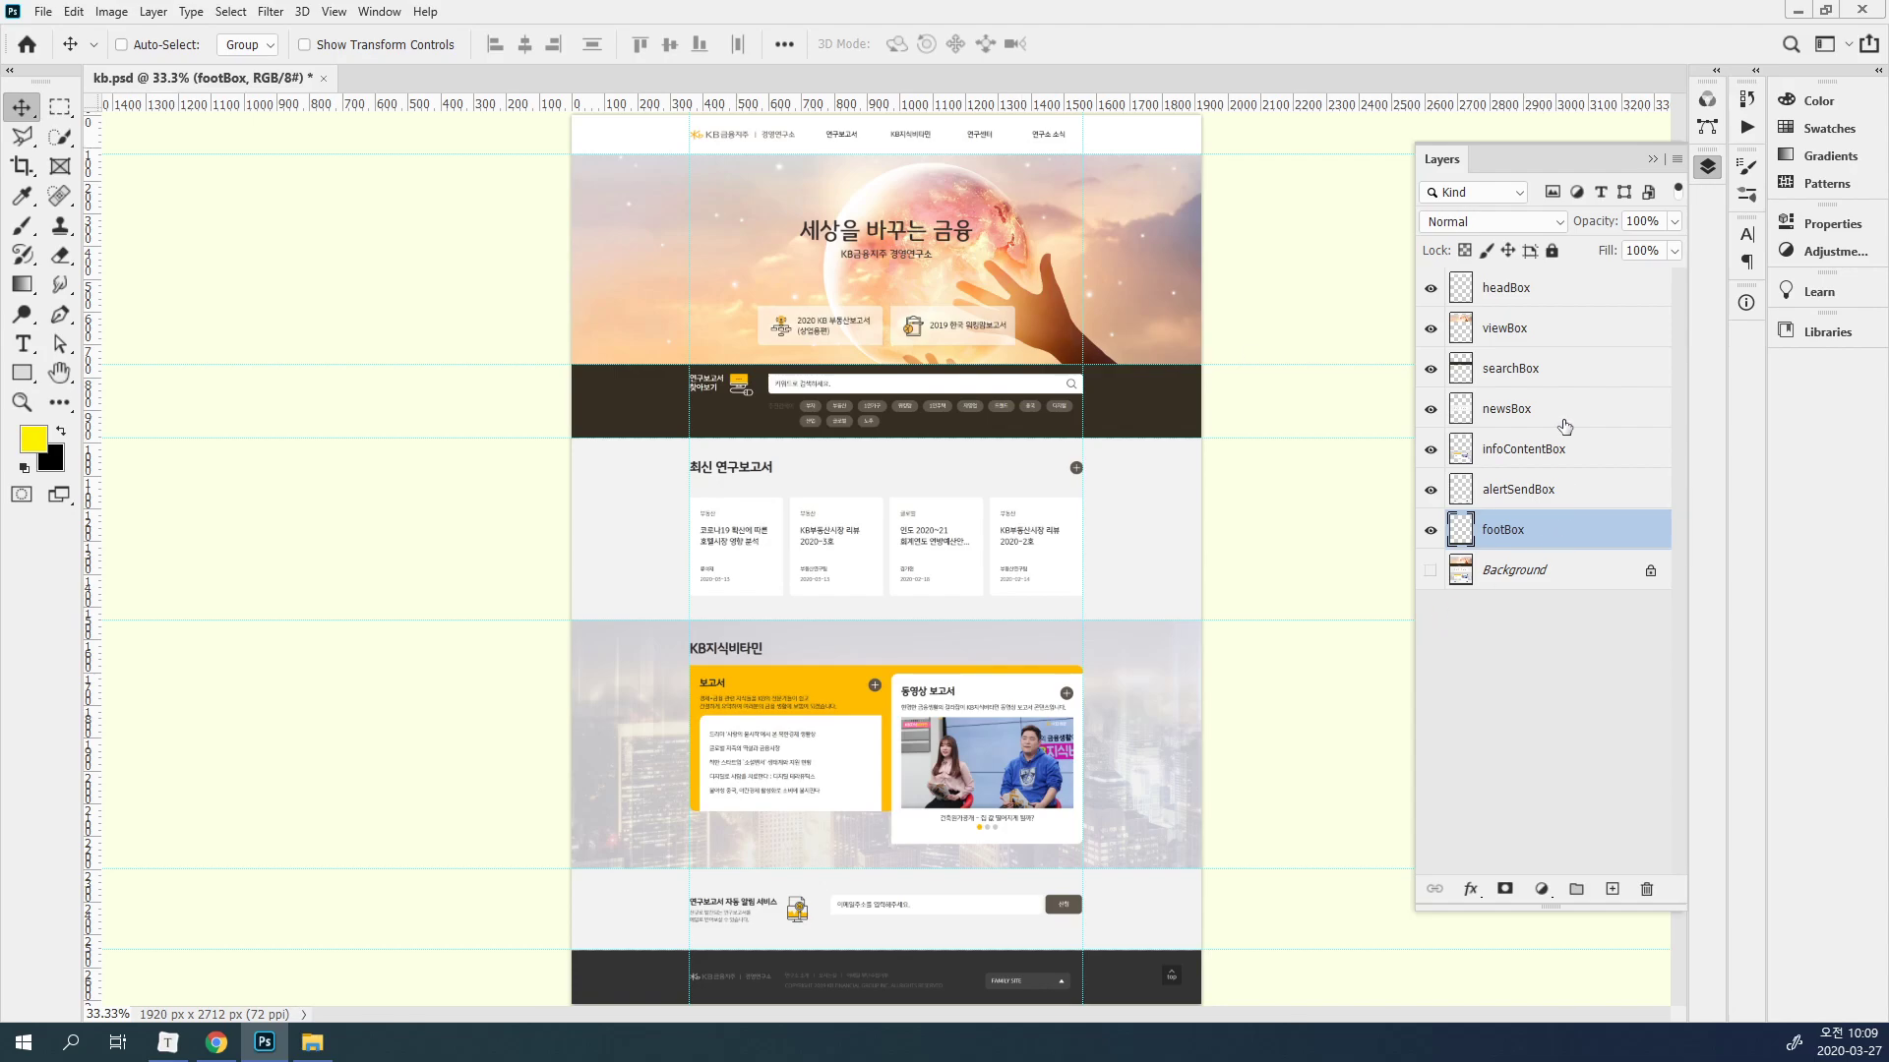
click(1546, 301)
click(1540, 330)
click(1541, 371)
click(1542, 412)
click(1562, 452)
ctrl+click(1019, 236)
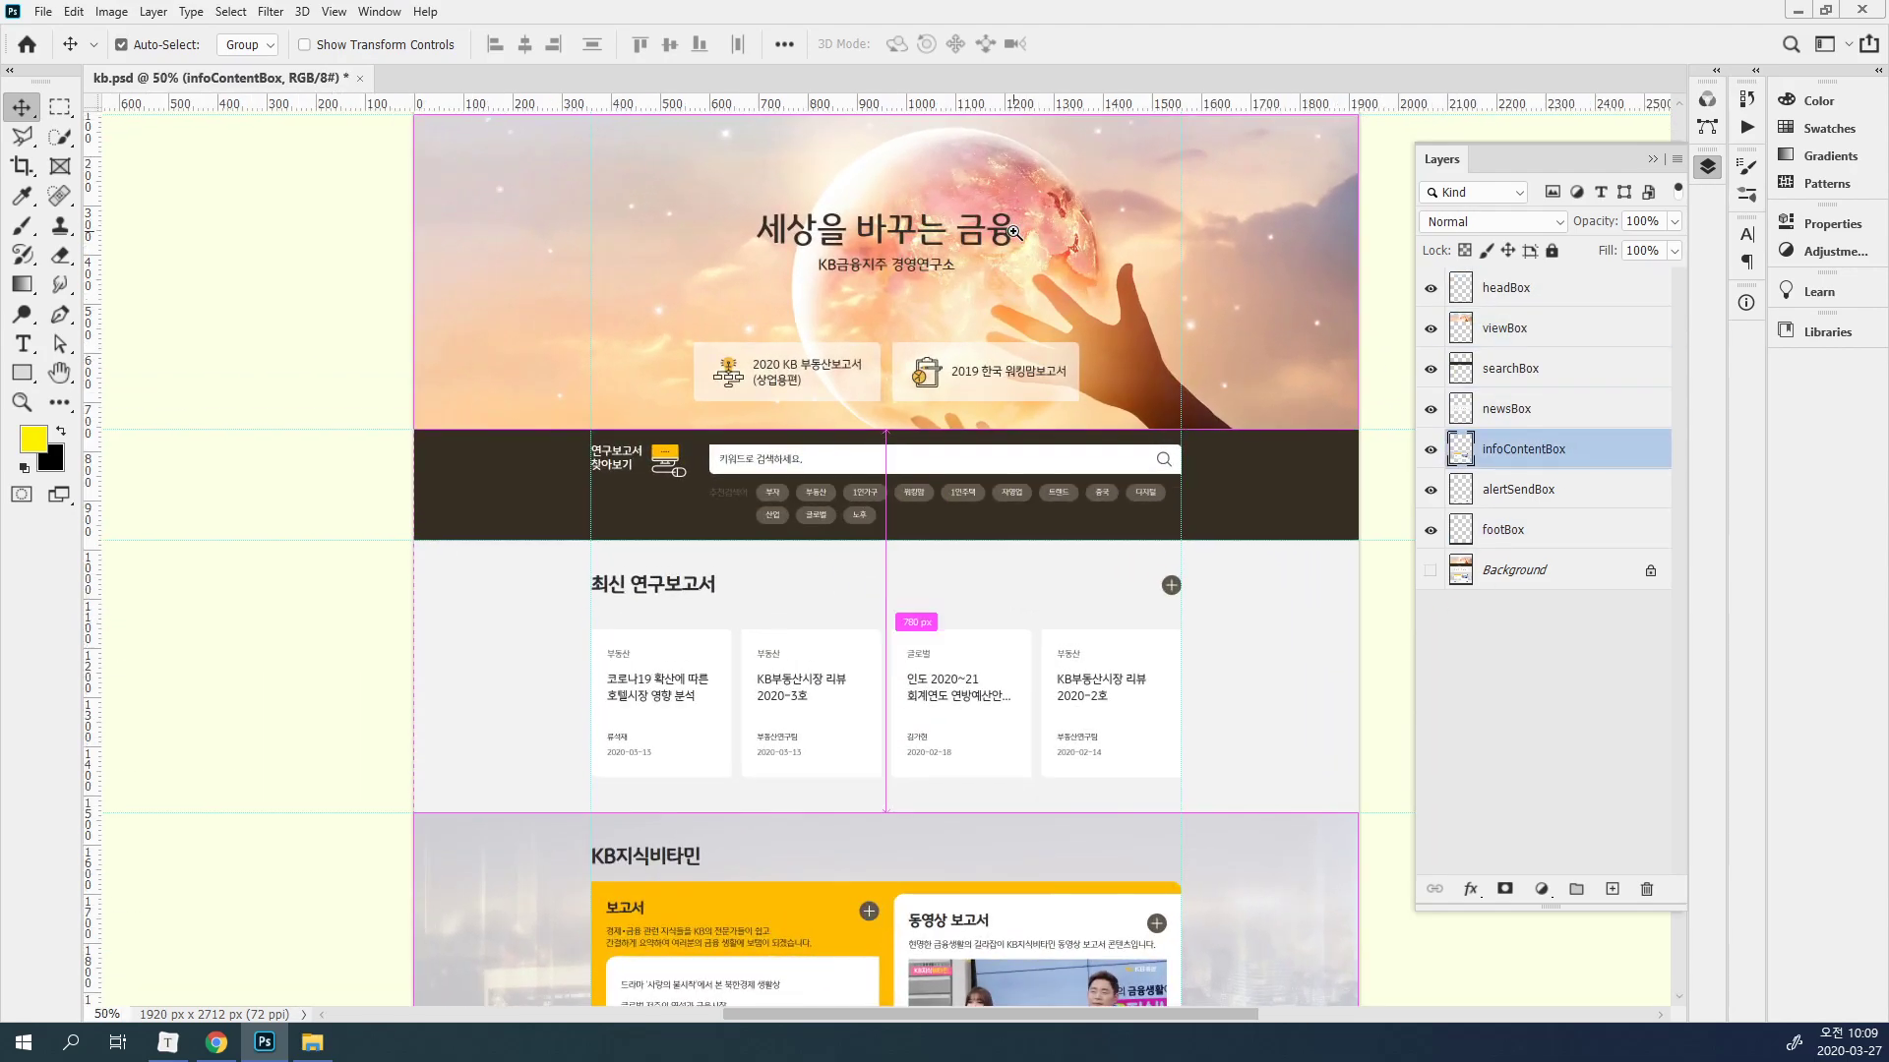
ctrl+click(1019, 236)
drag(986, 229, 978, 404)
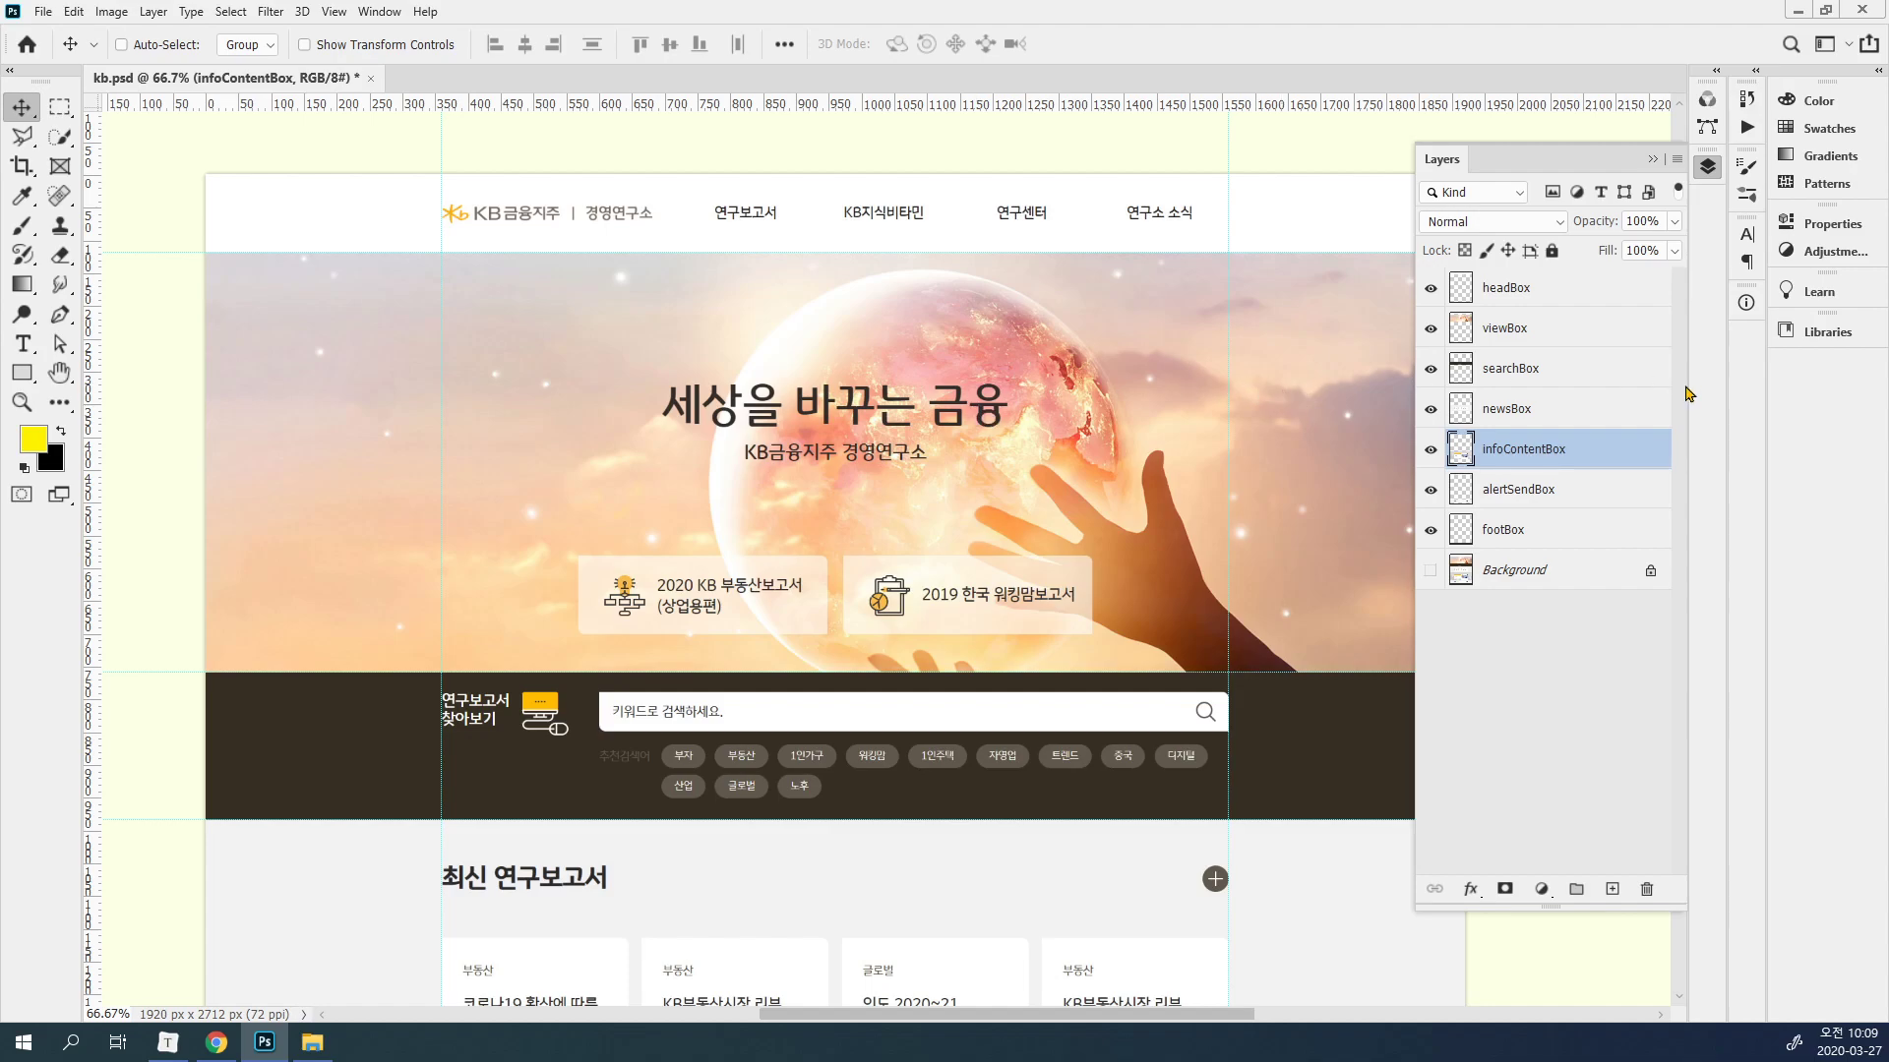
click(1603, 634)
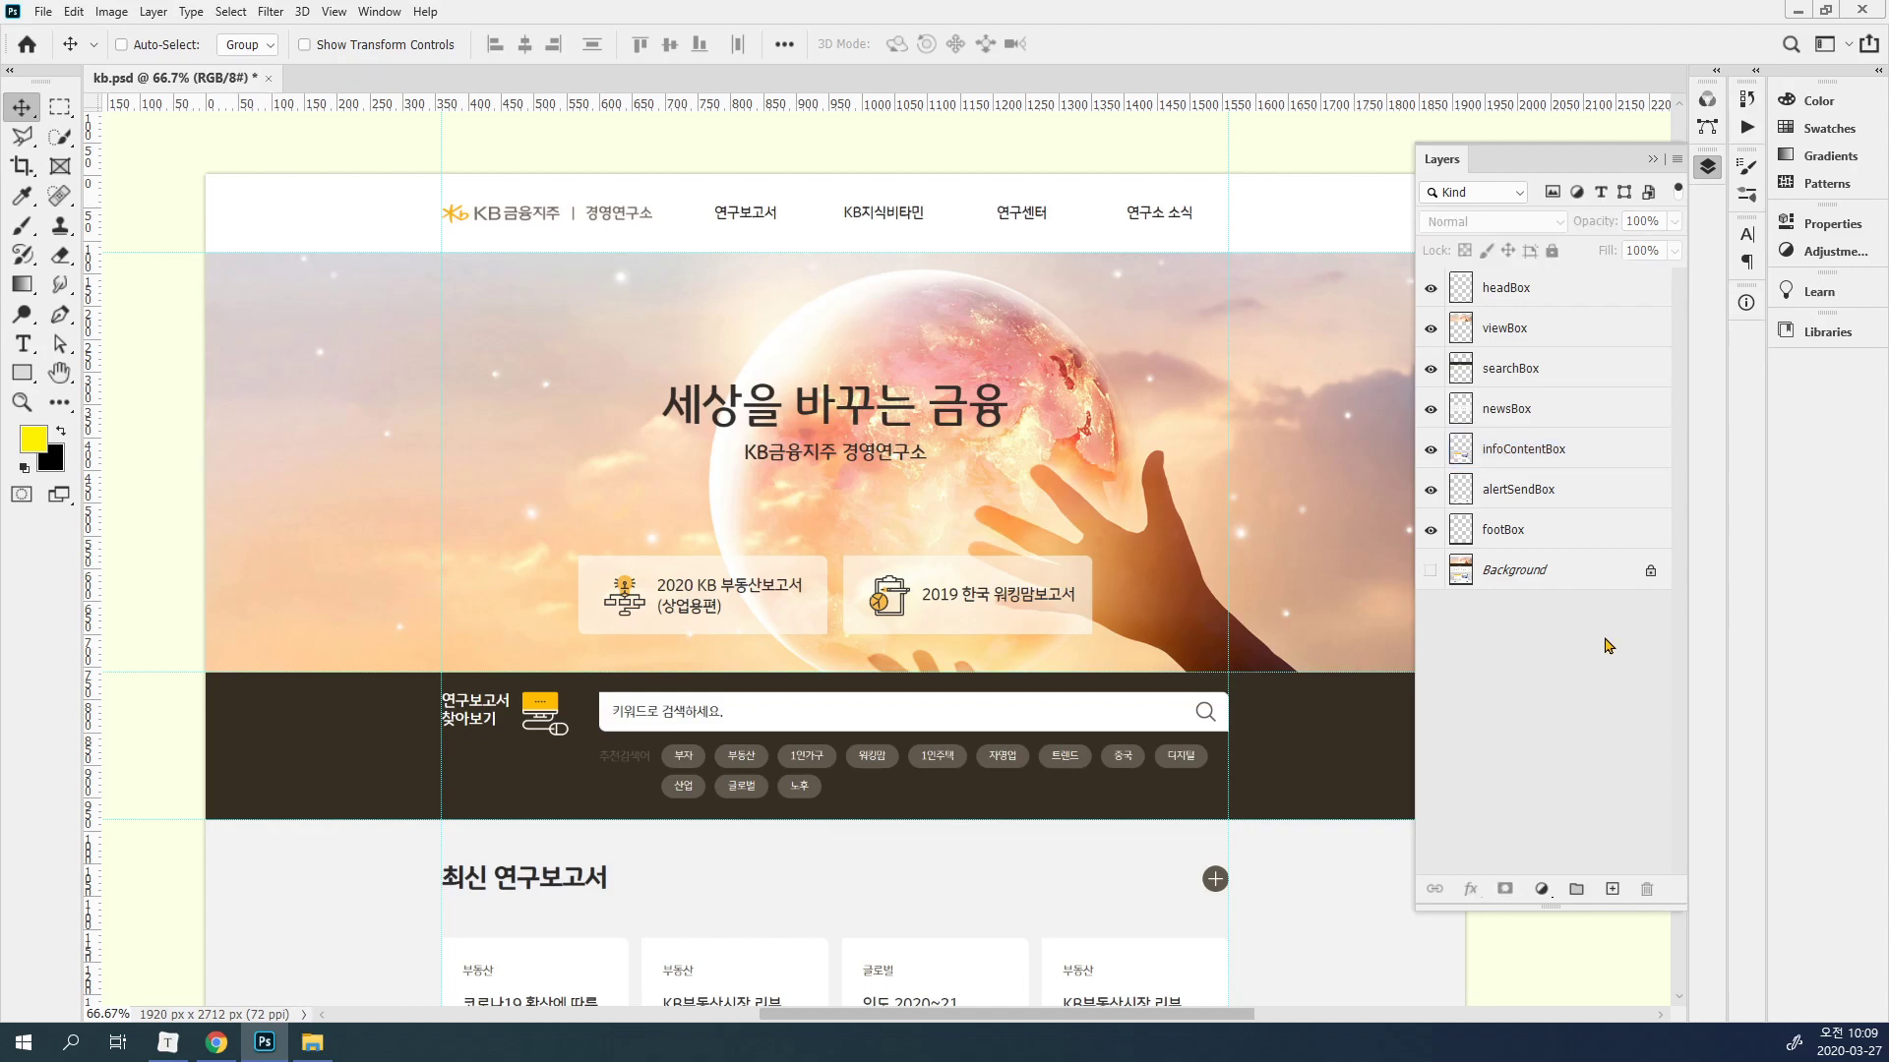
Check the headBox layer's extent by hiding it and showing it again.
click(1556, 296)
click(1430, 289)
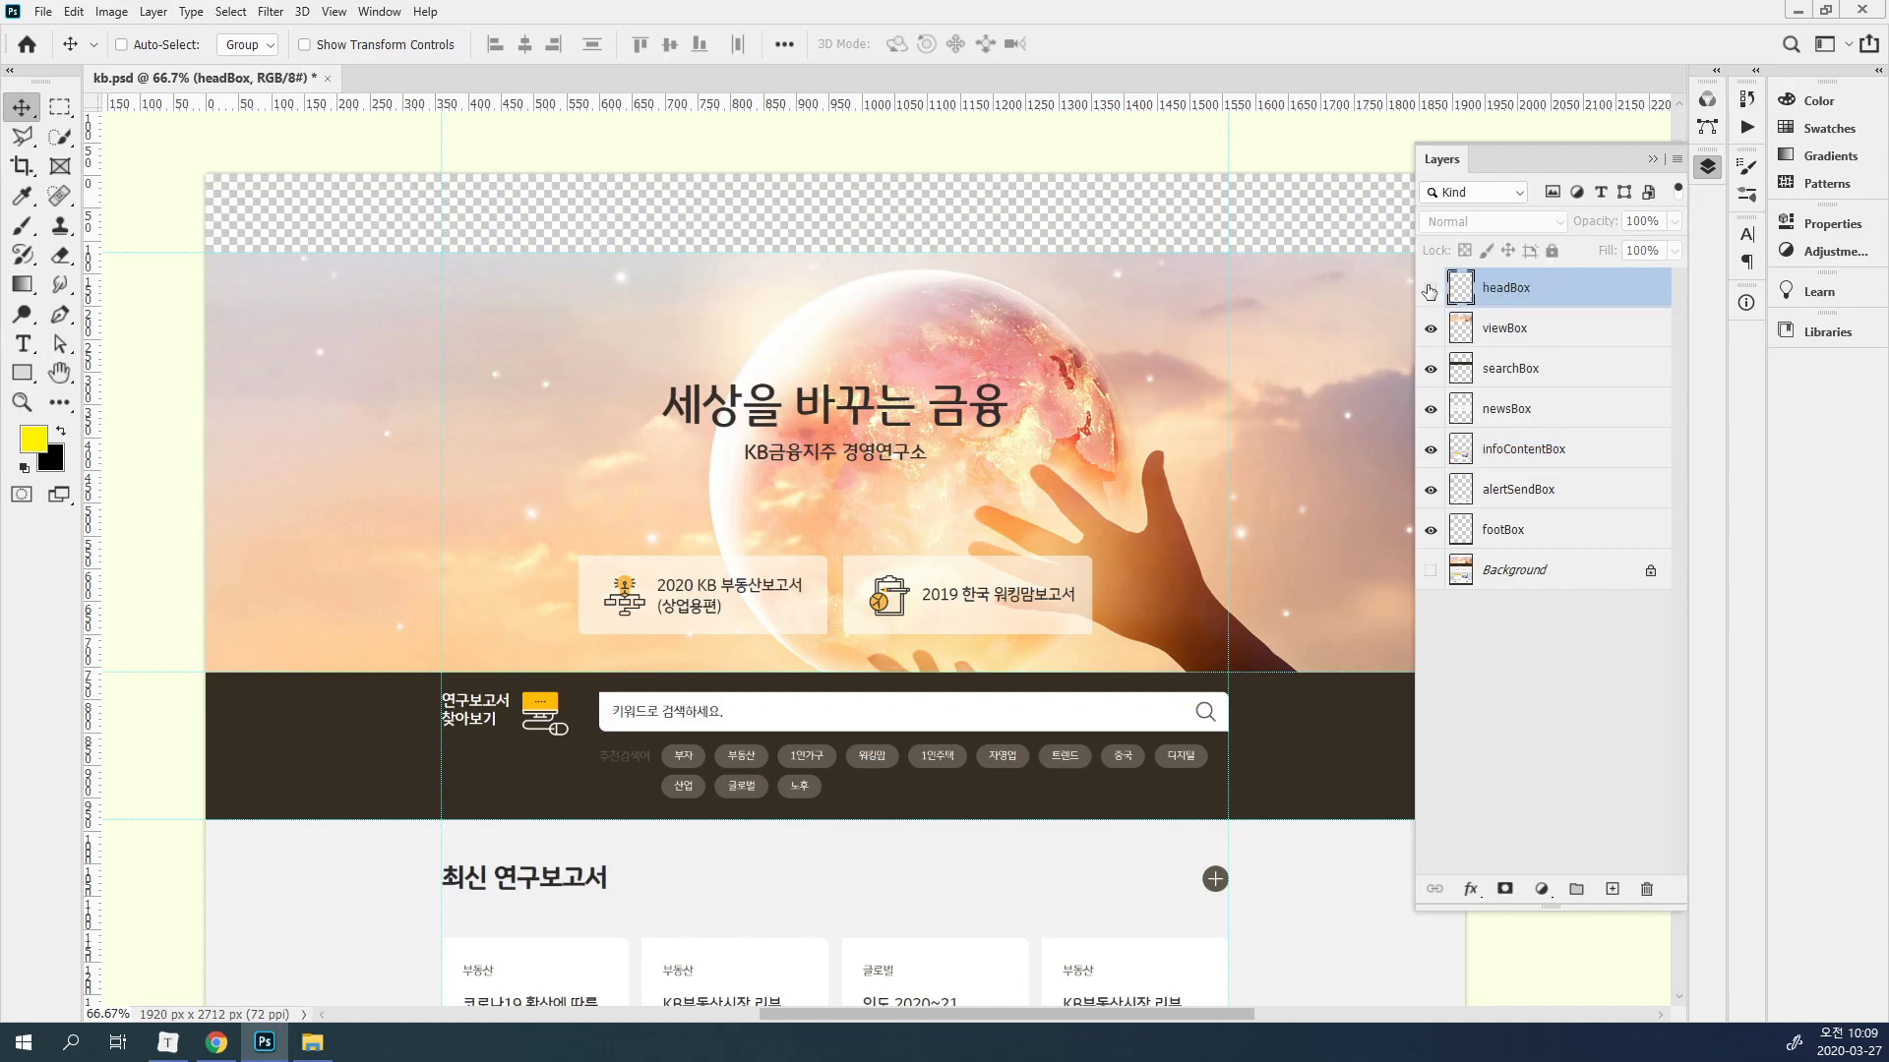
click(1430, 289)
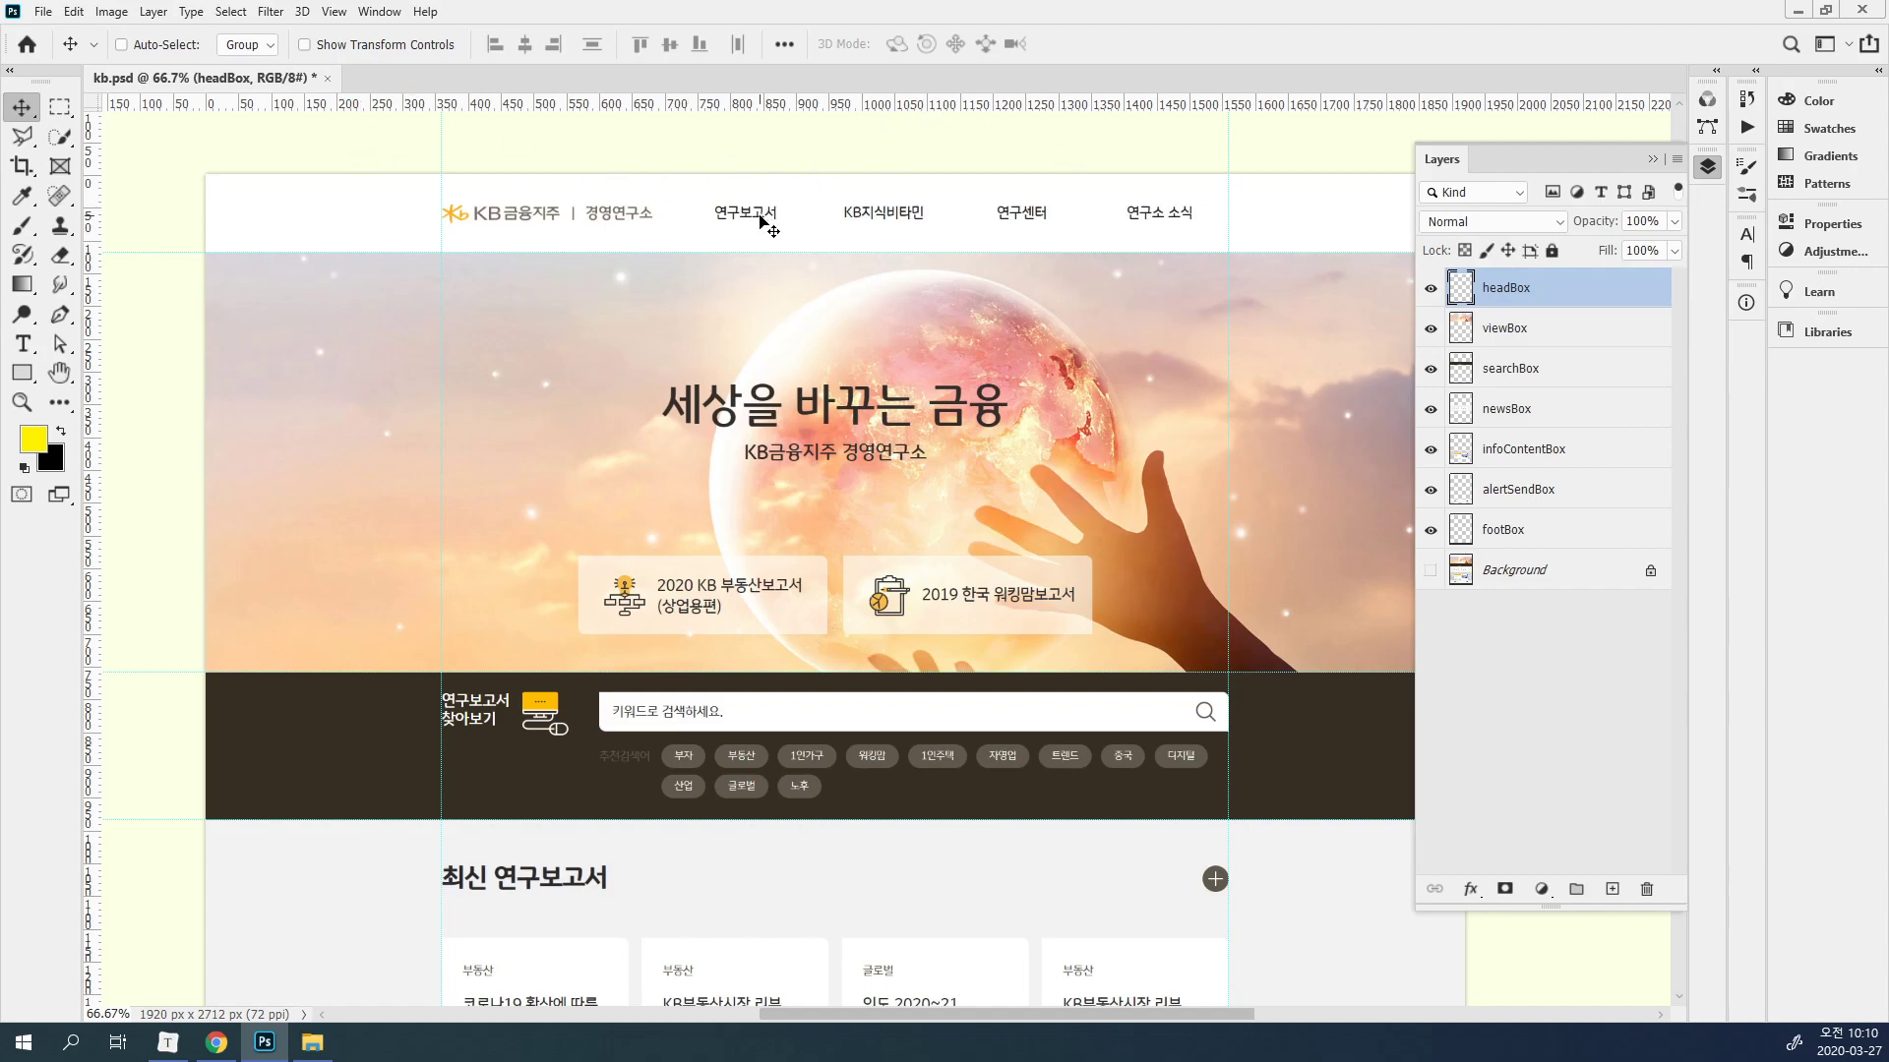
right_click(1607, 297)
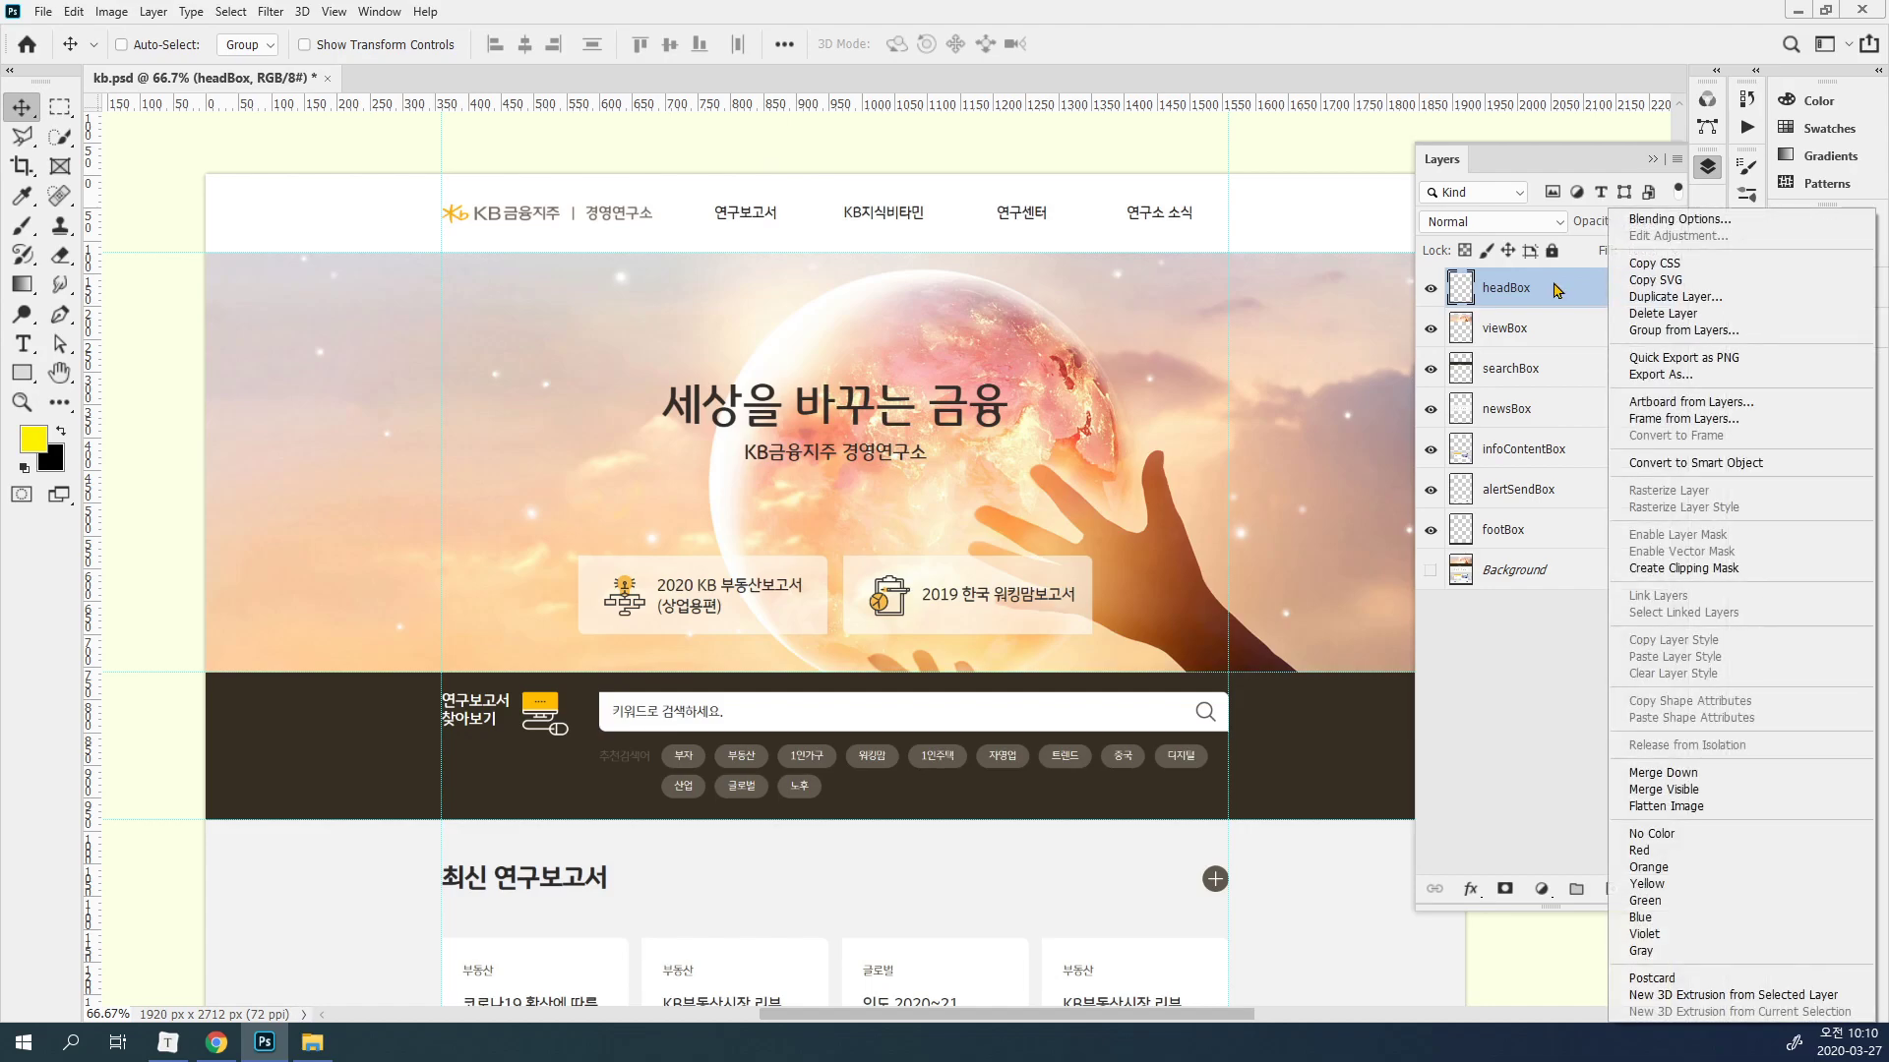
right_click(1606, 294)
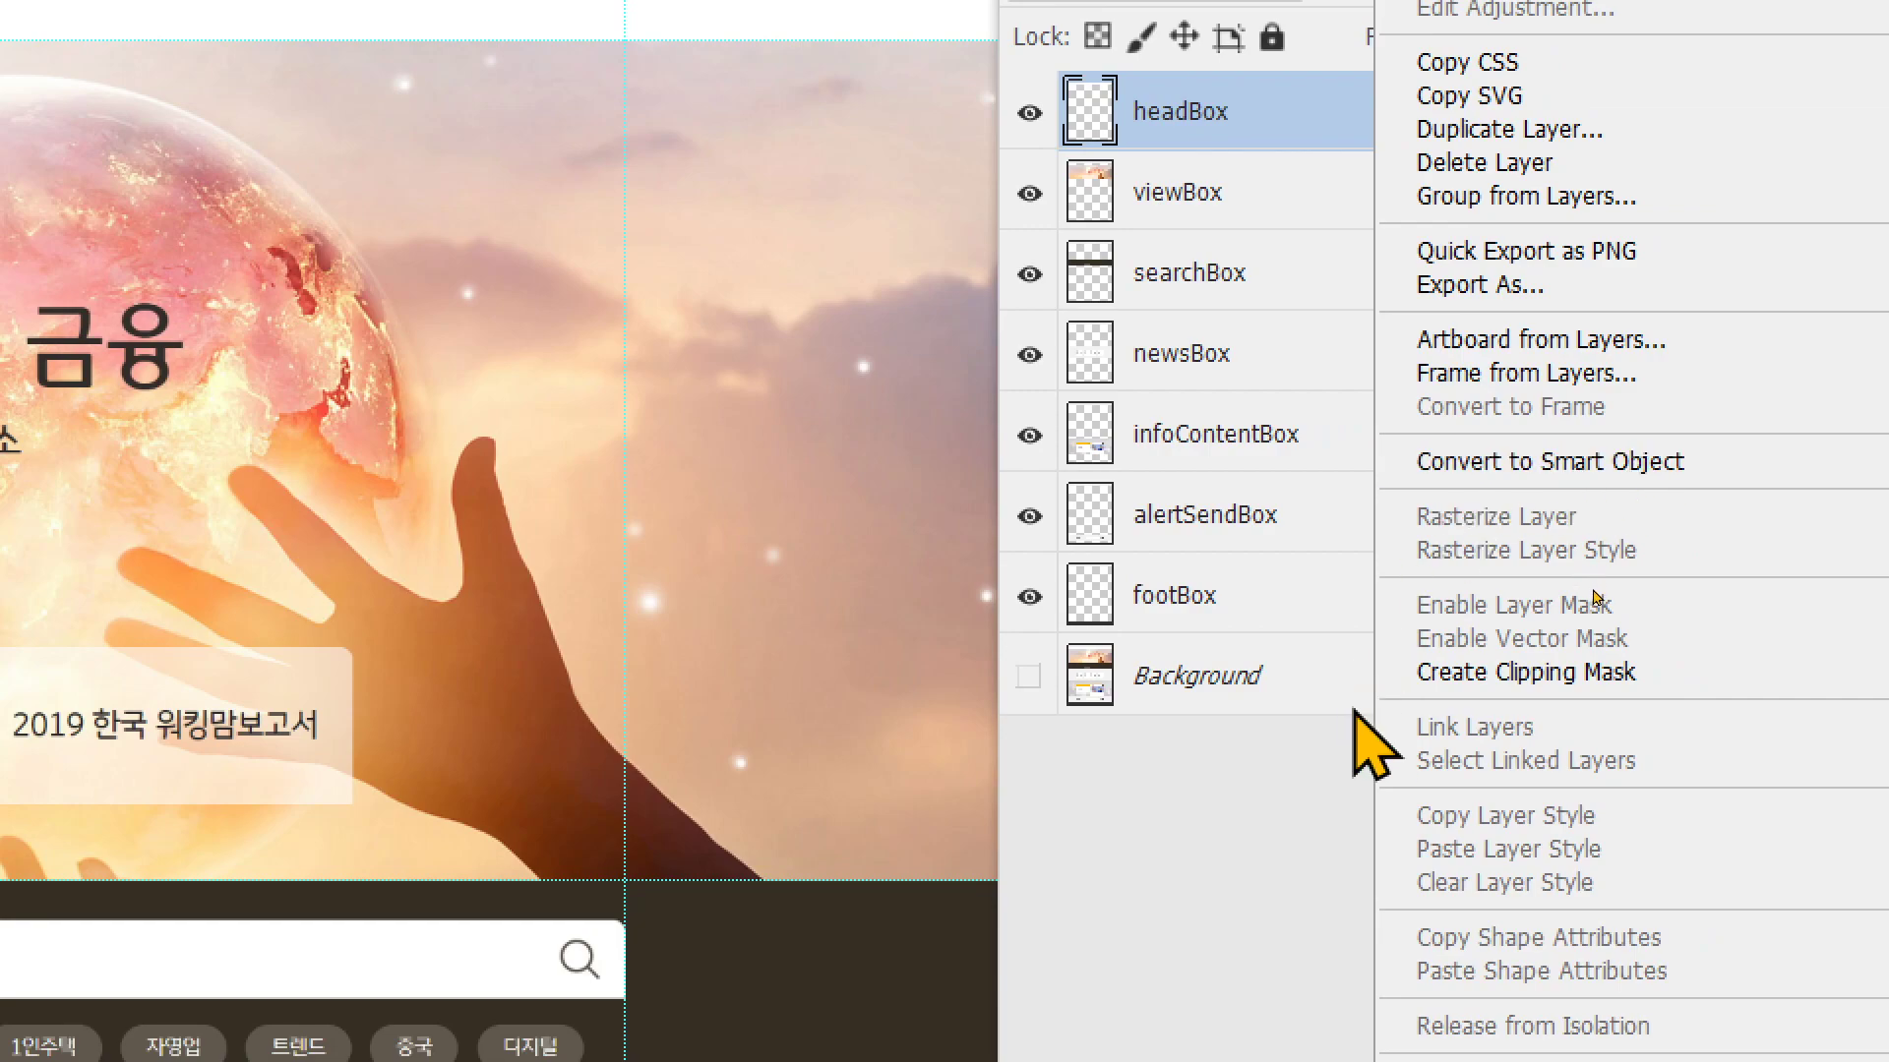
click(1318, 778)
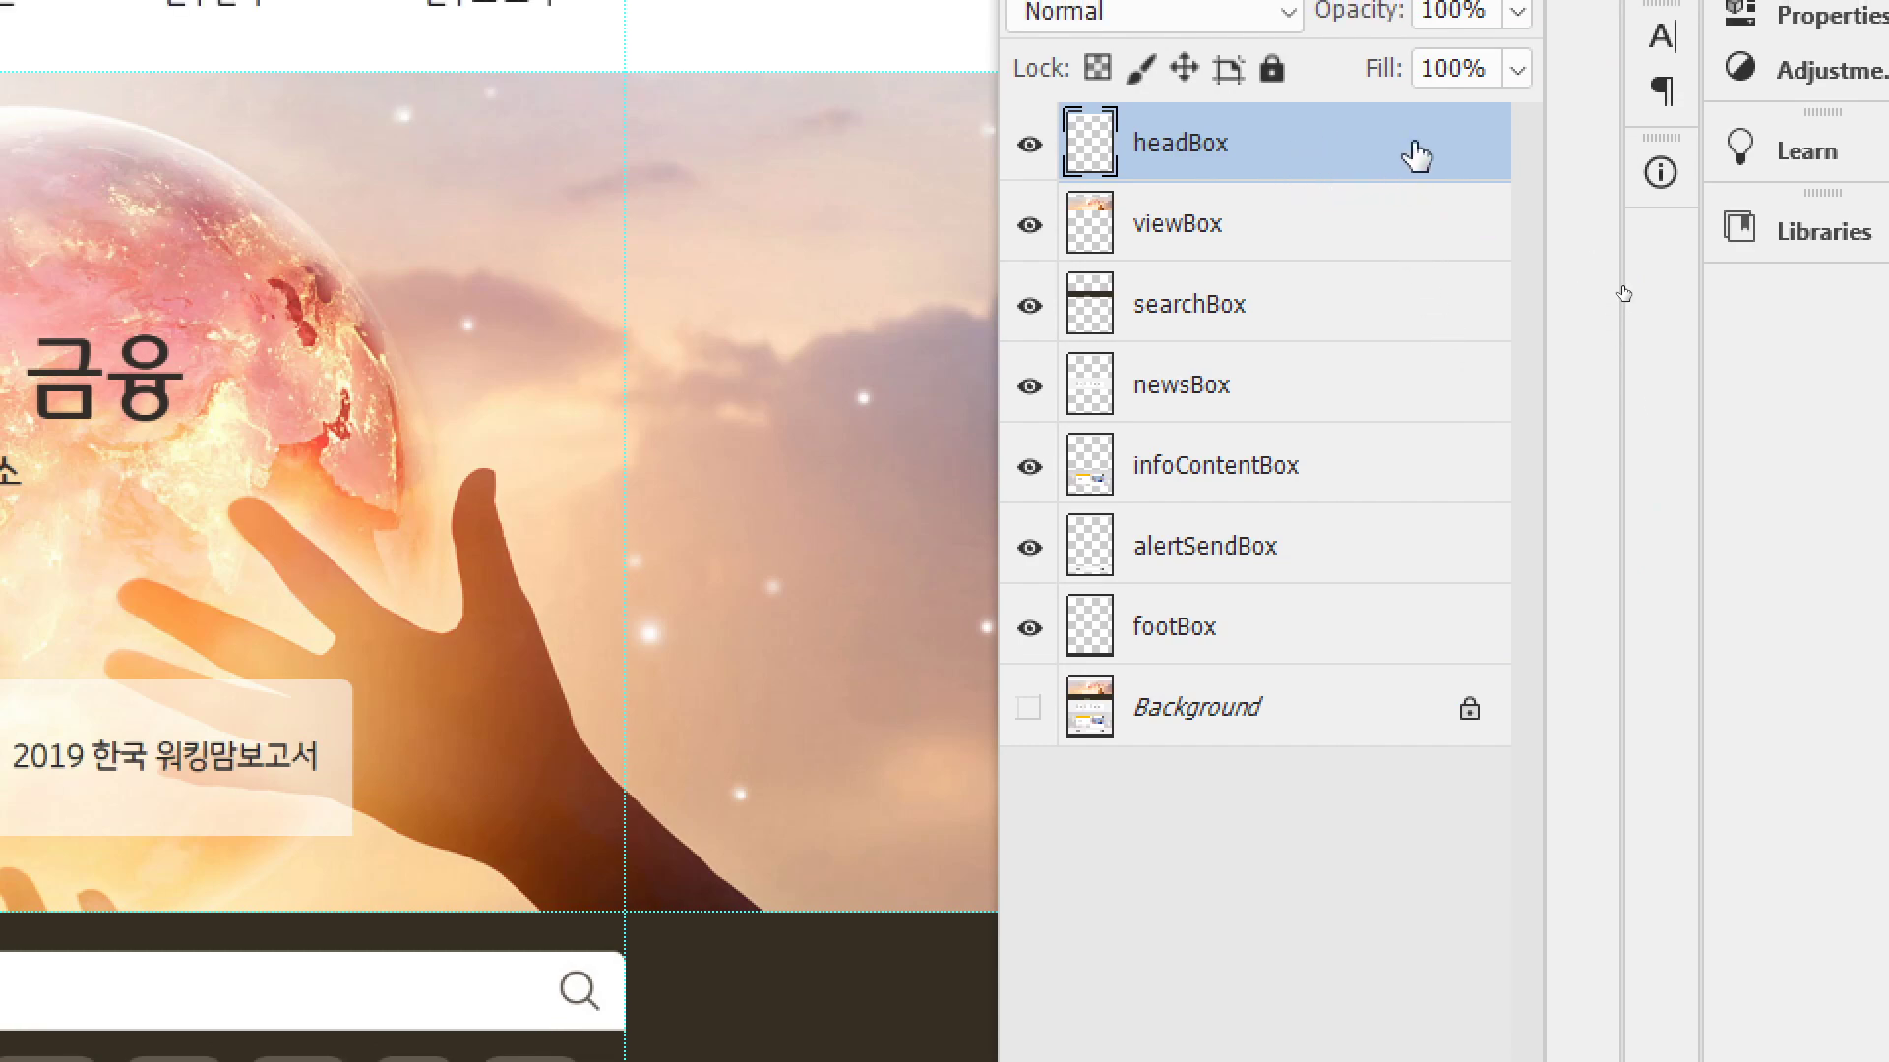
right_click(1372, 189)
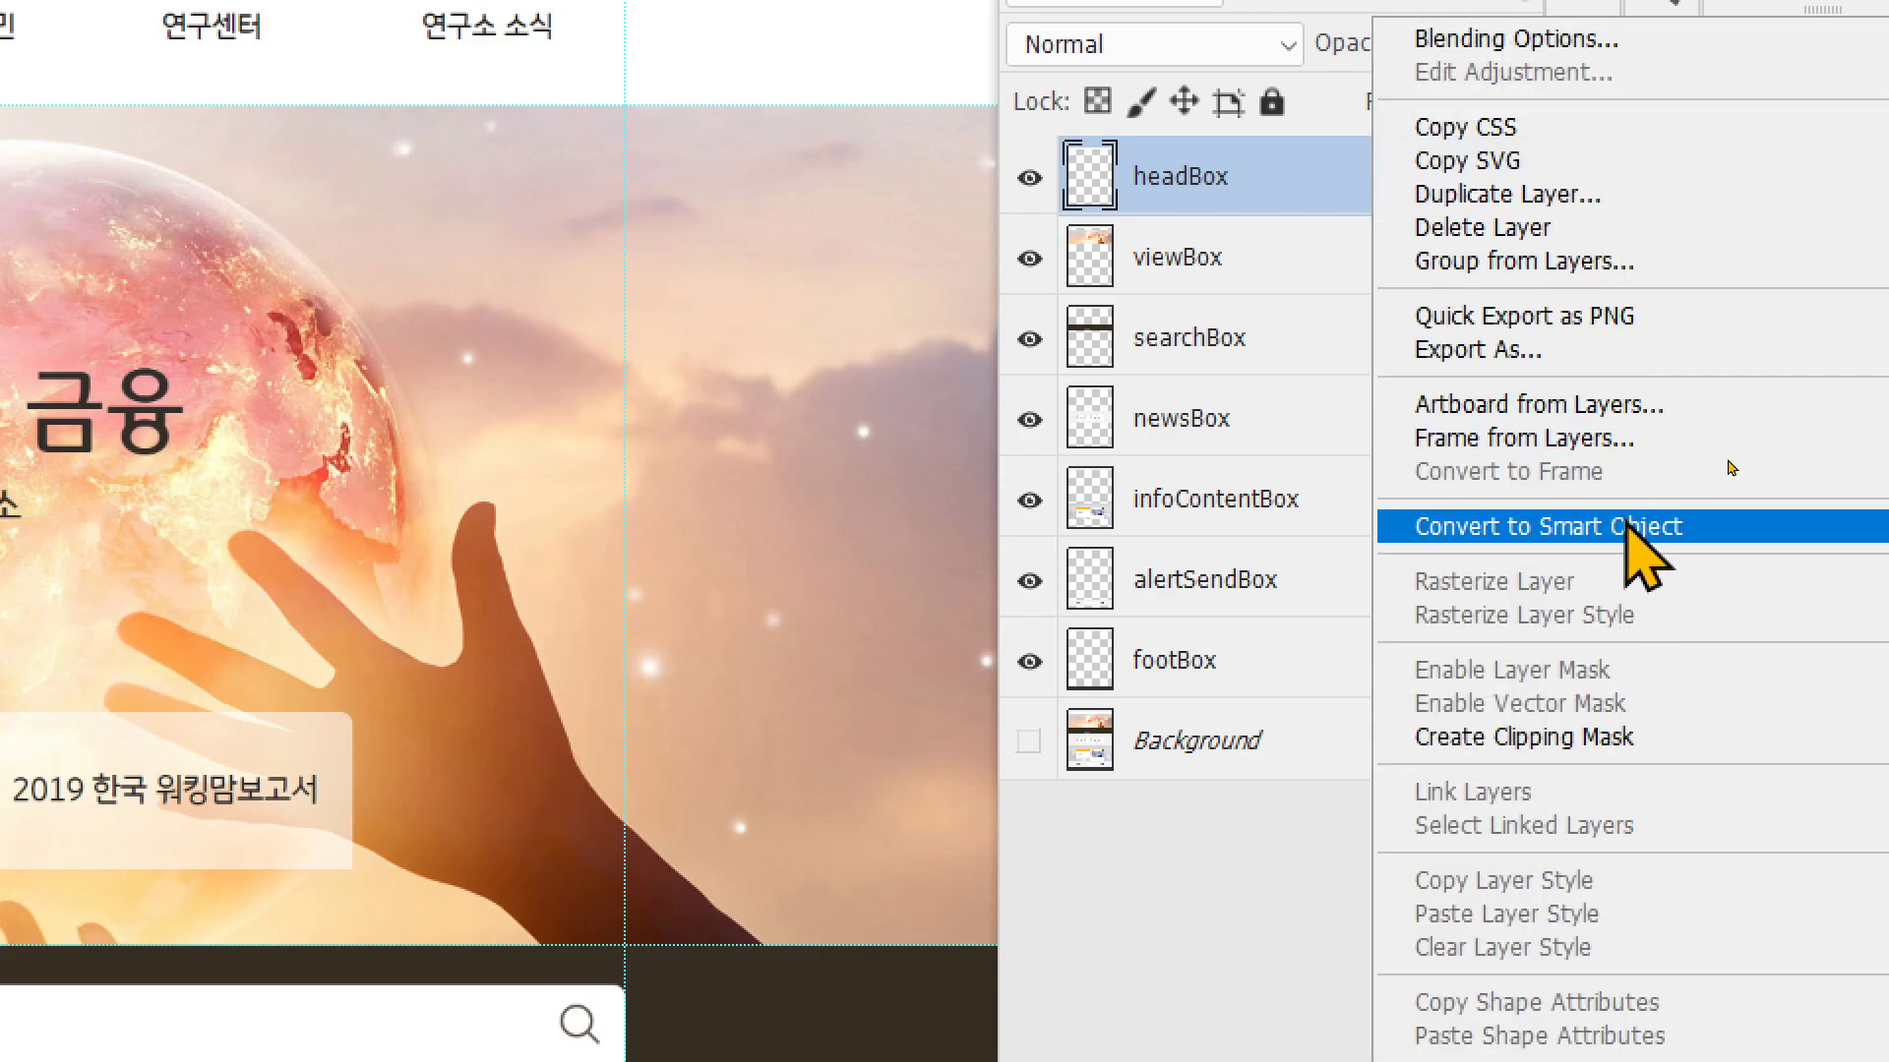
click(1530, 303)
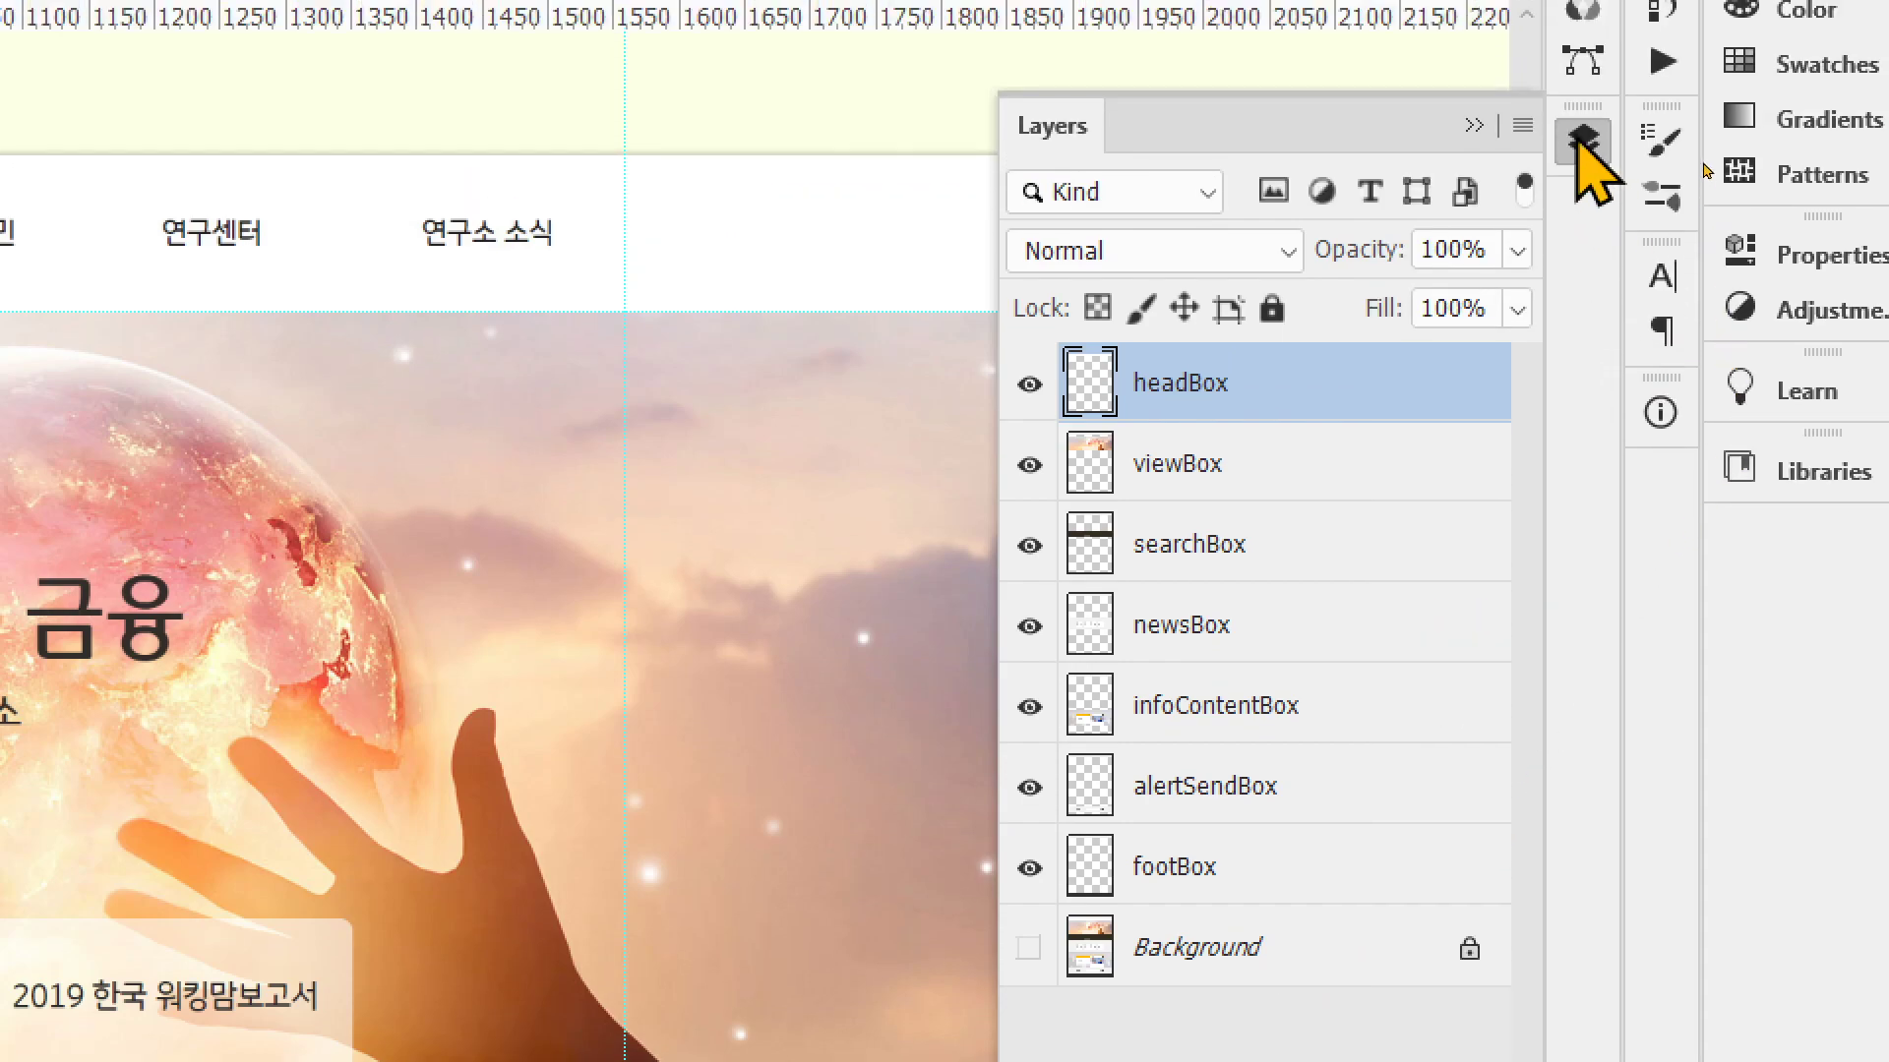
click(1523, 117)
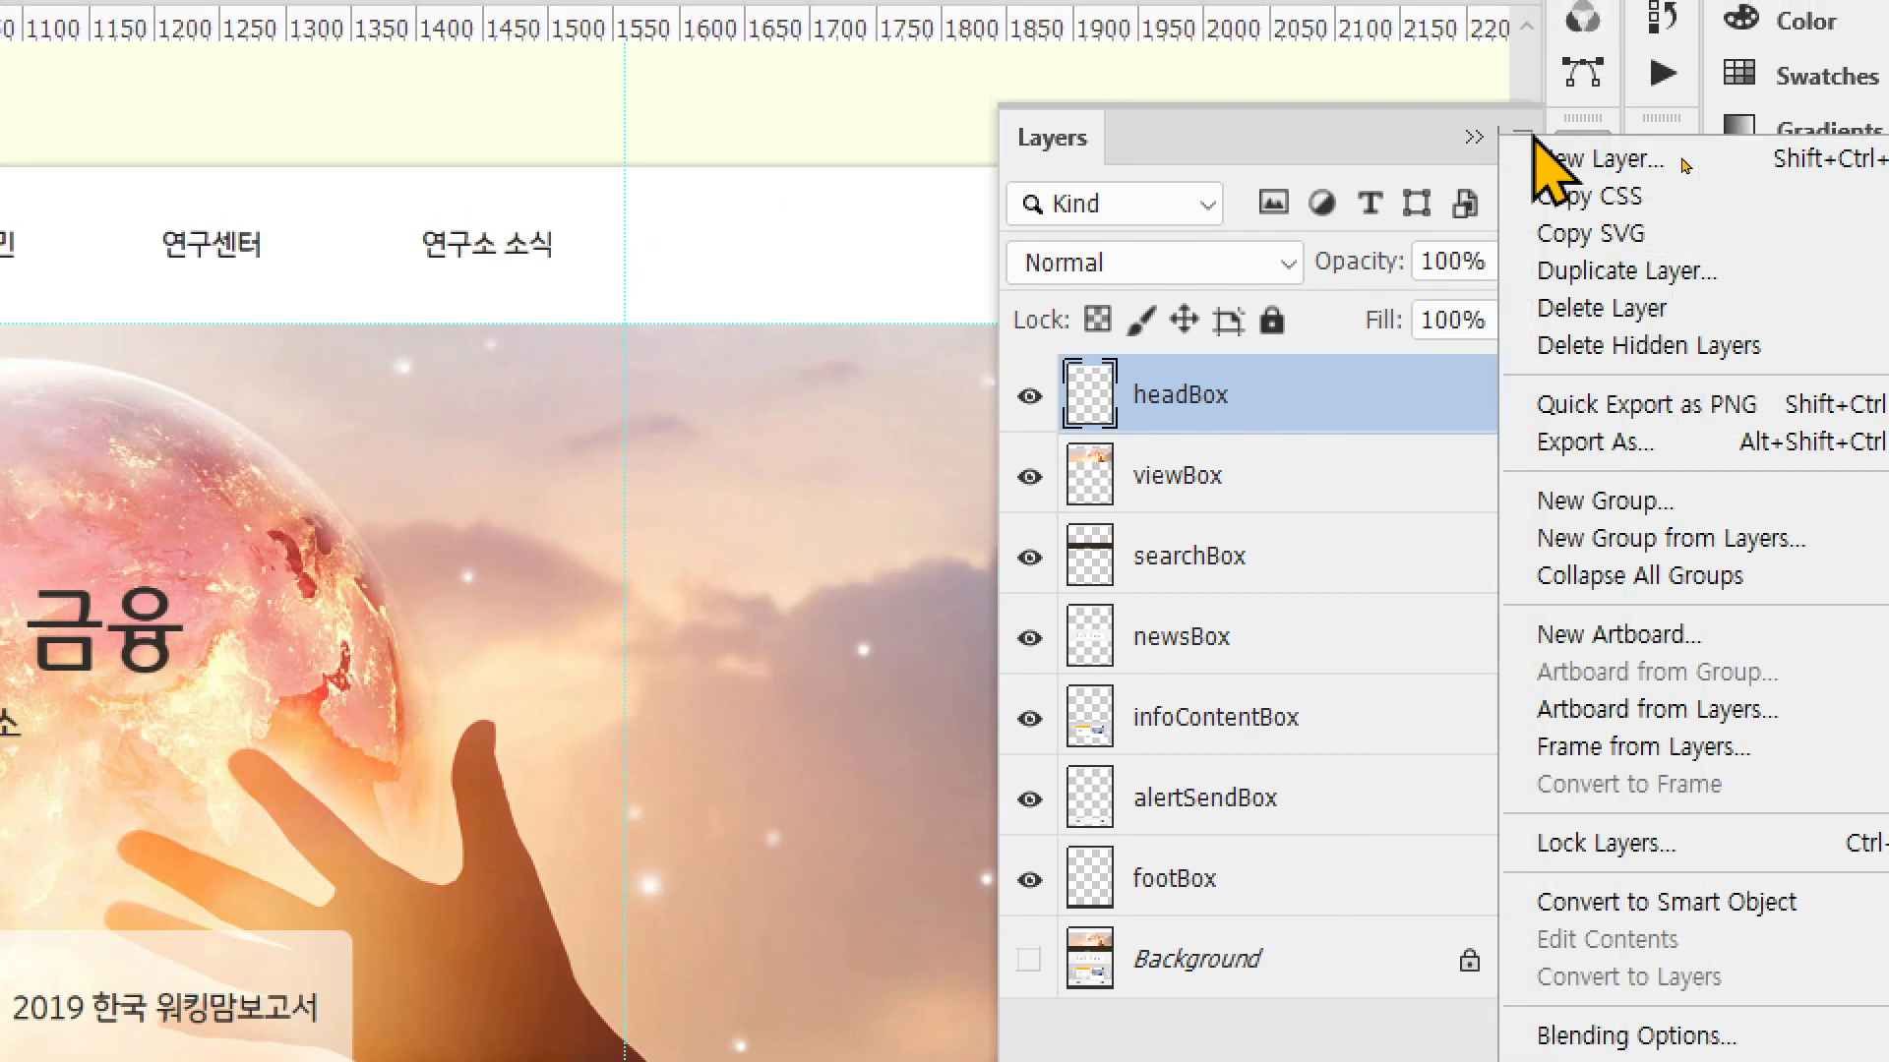
click(1486, 143)
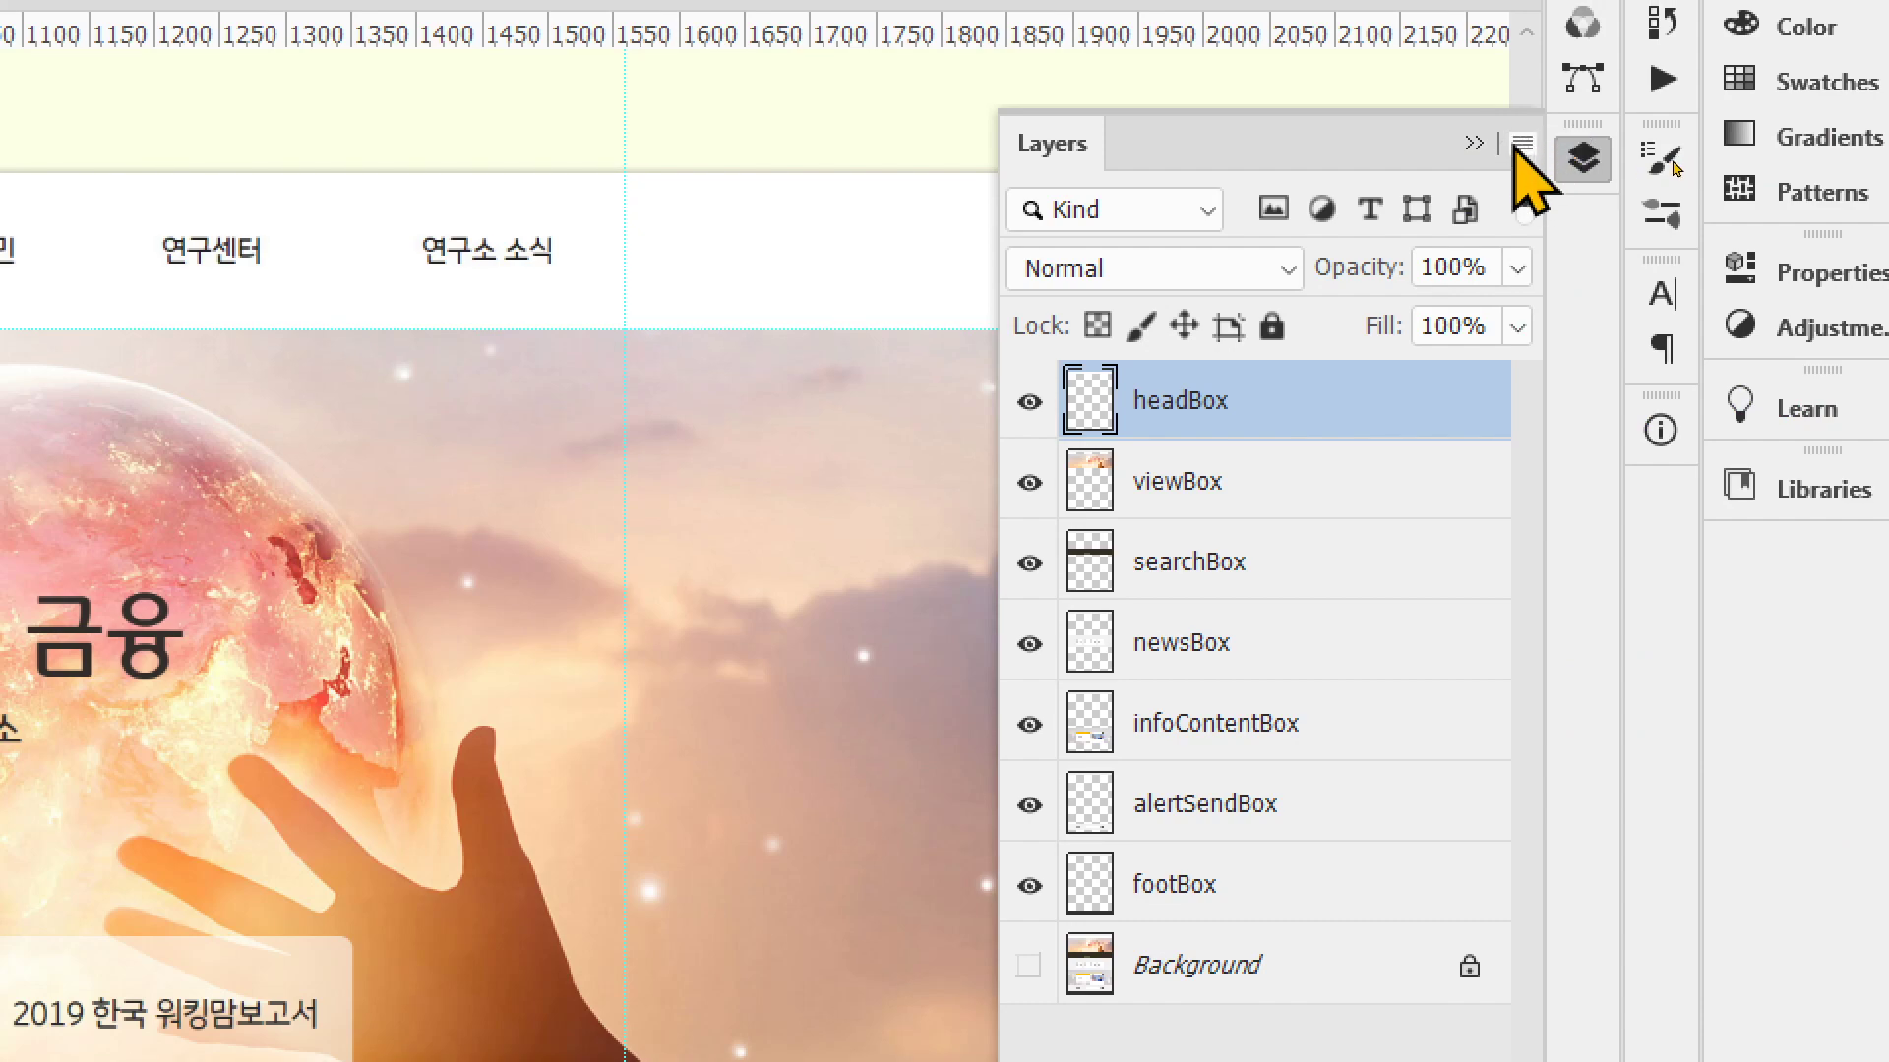
Convert the headBox layer and the viewBox layer each to its own smart object.
right_click(1377, 398)
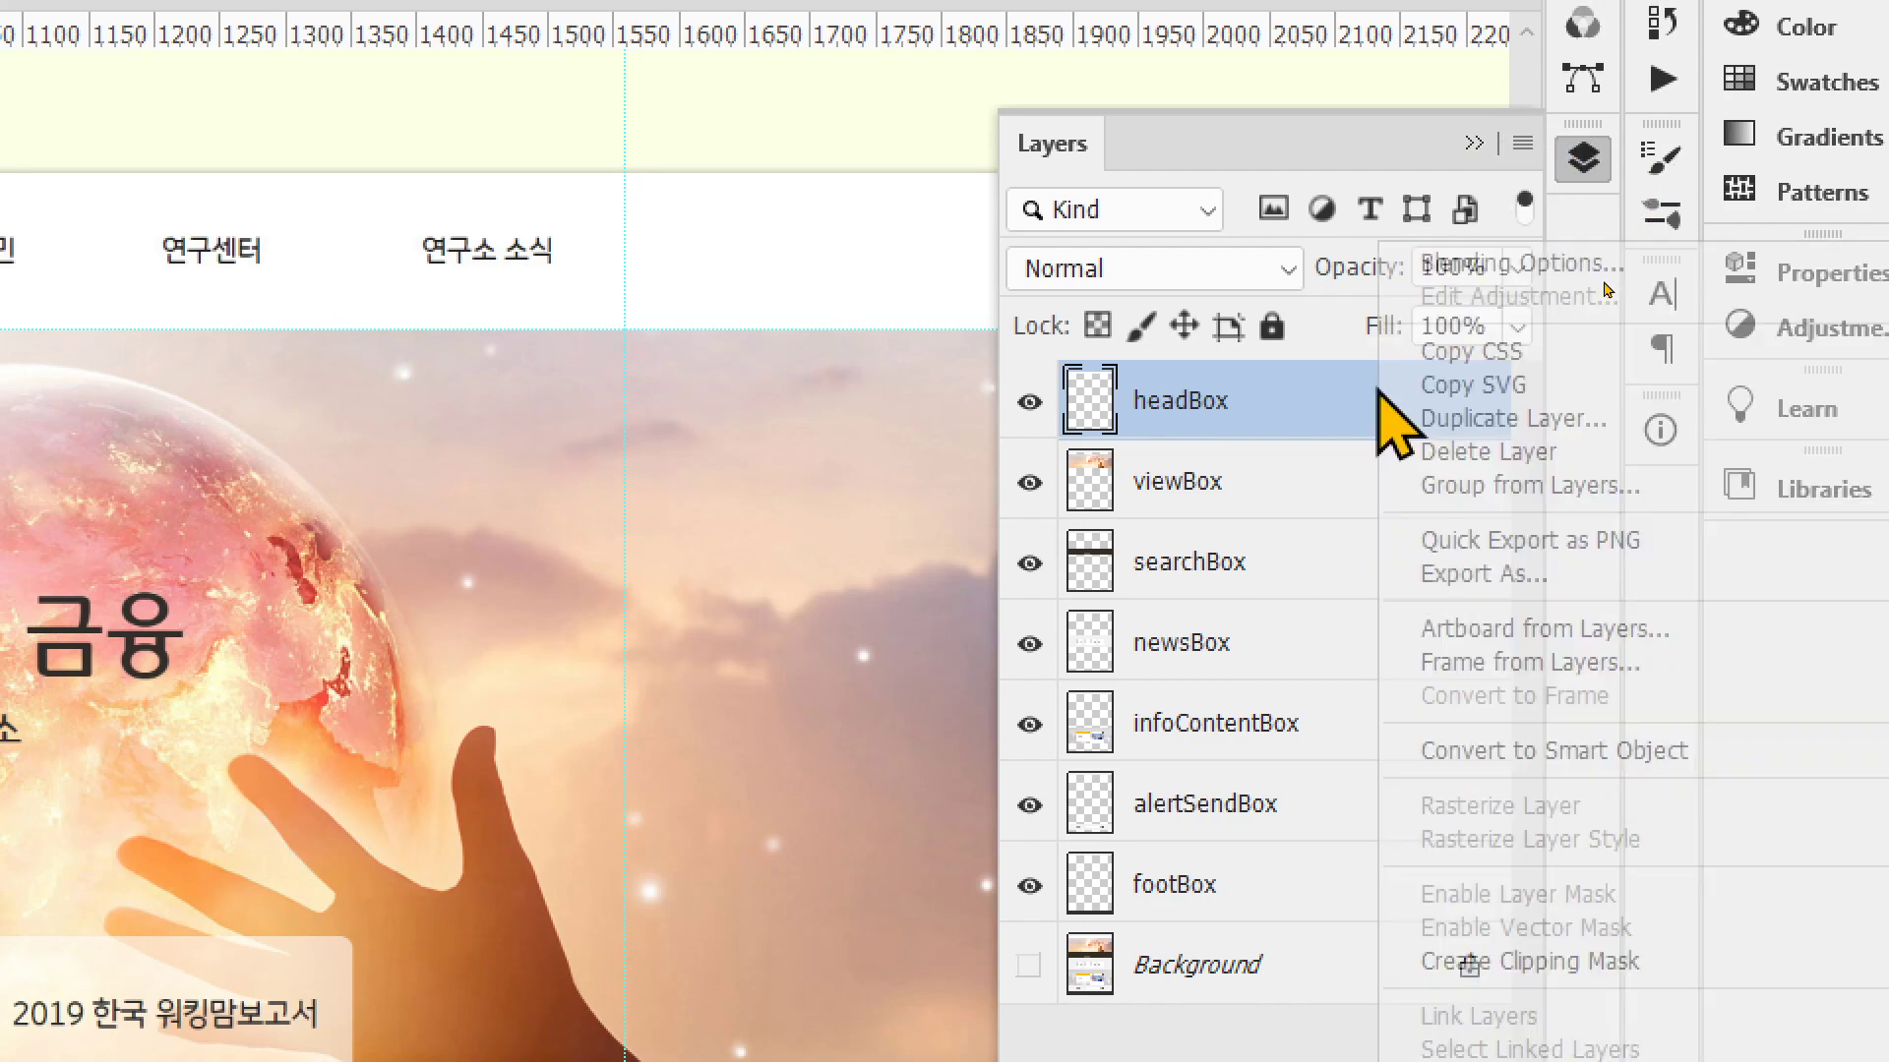
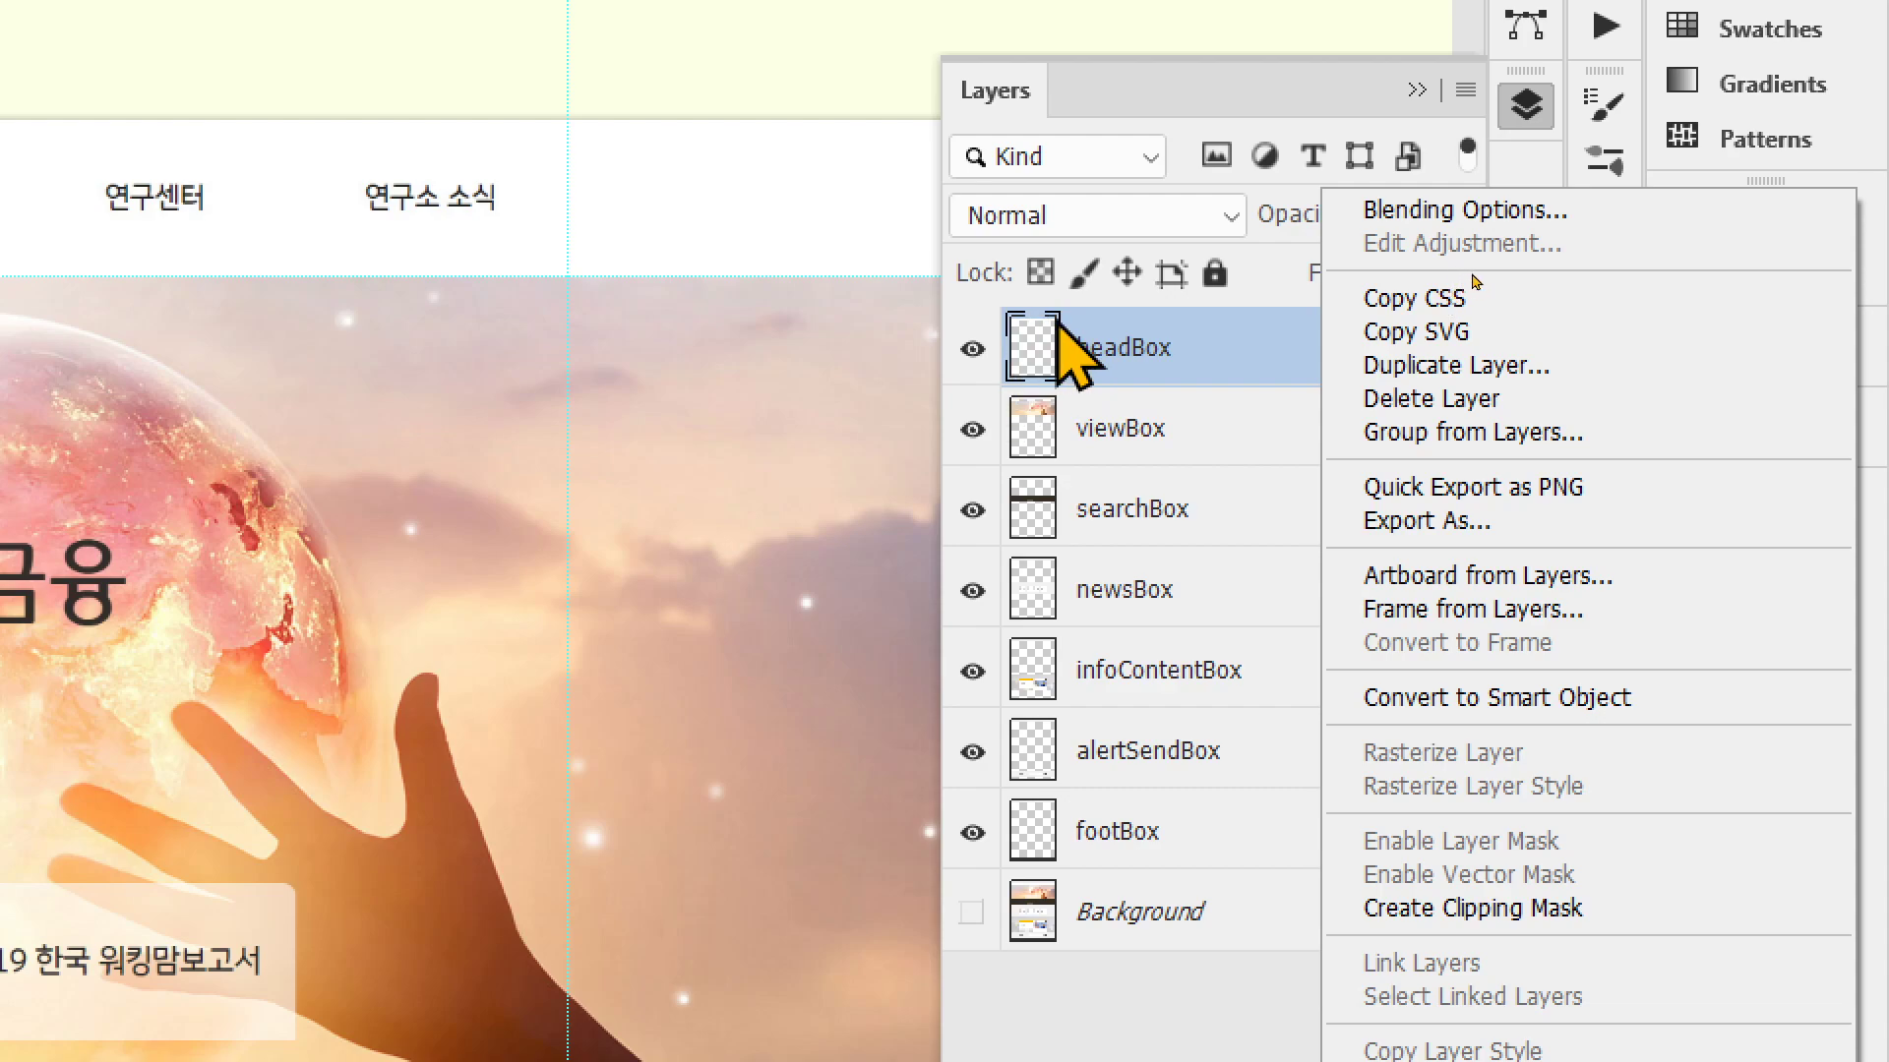
click(1575, 700)
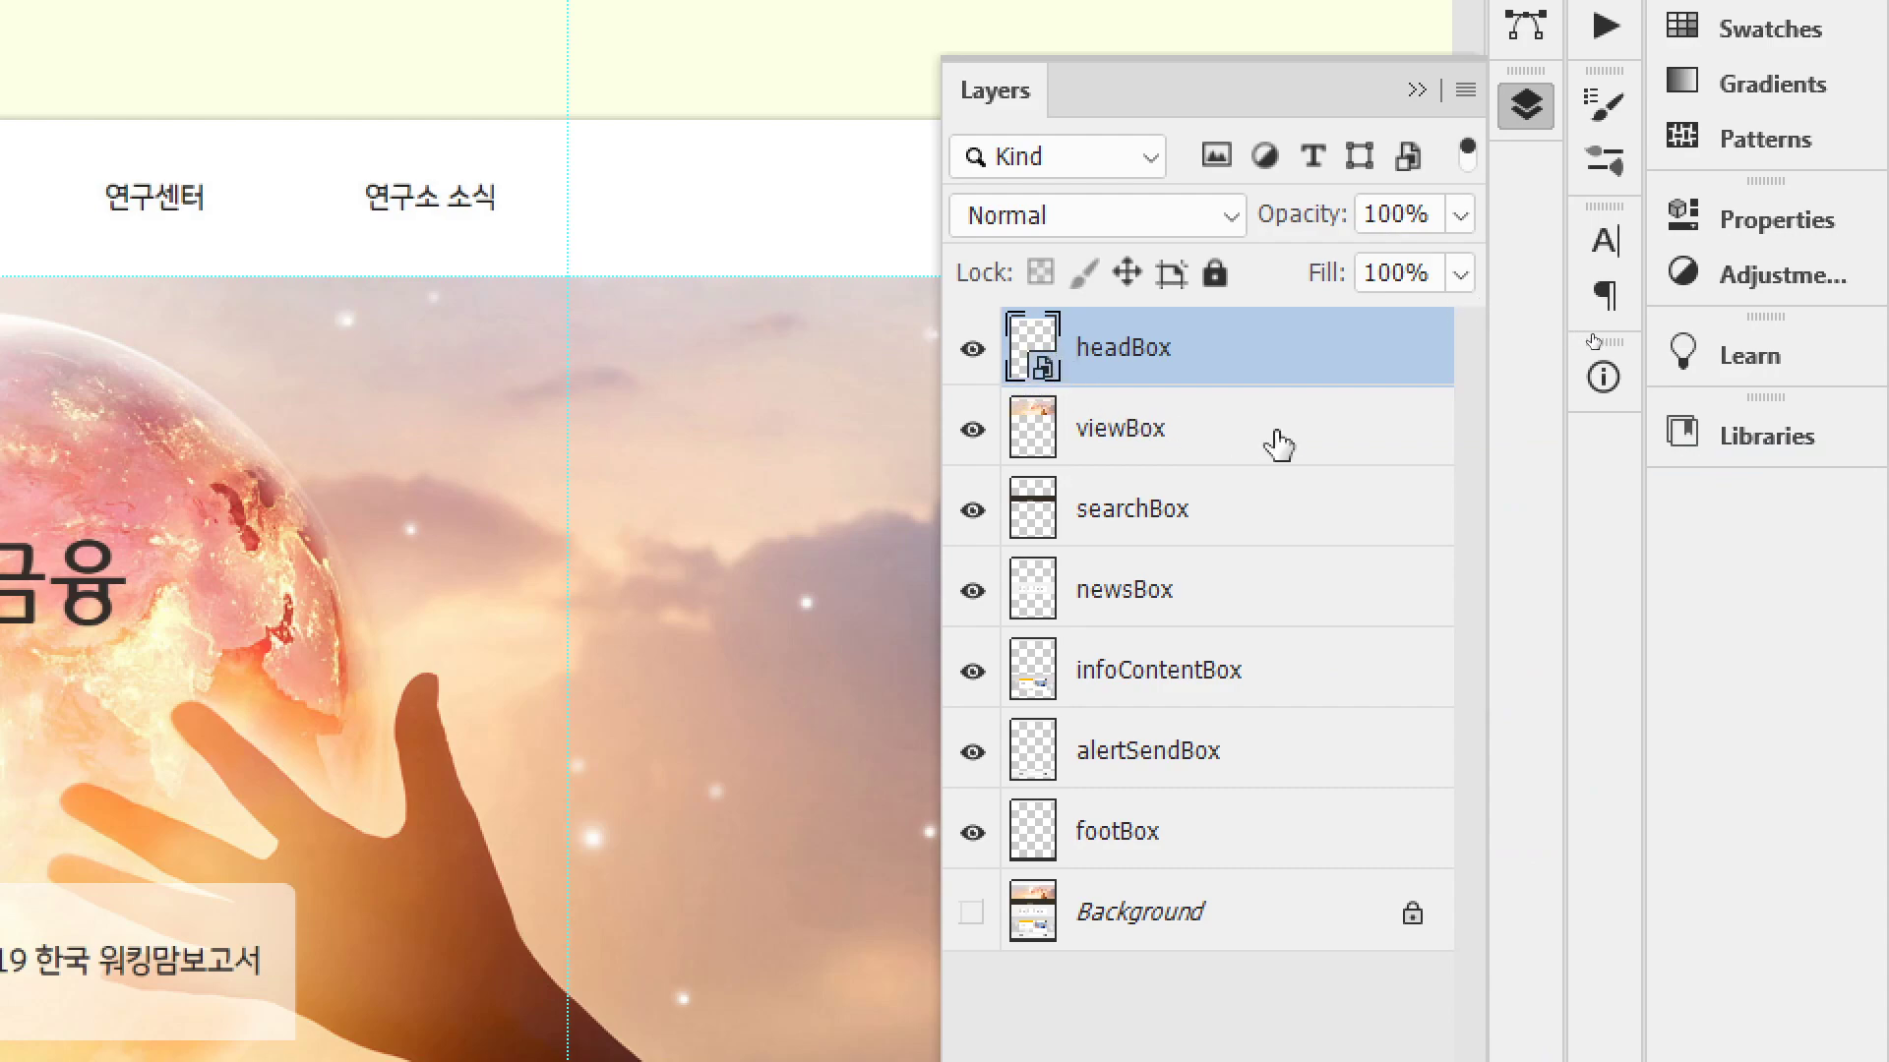
click(1323, 455)
right_click(1313, 433)
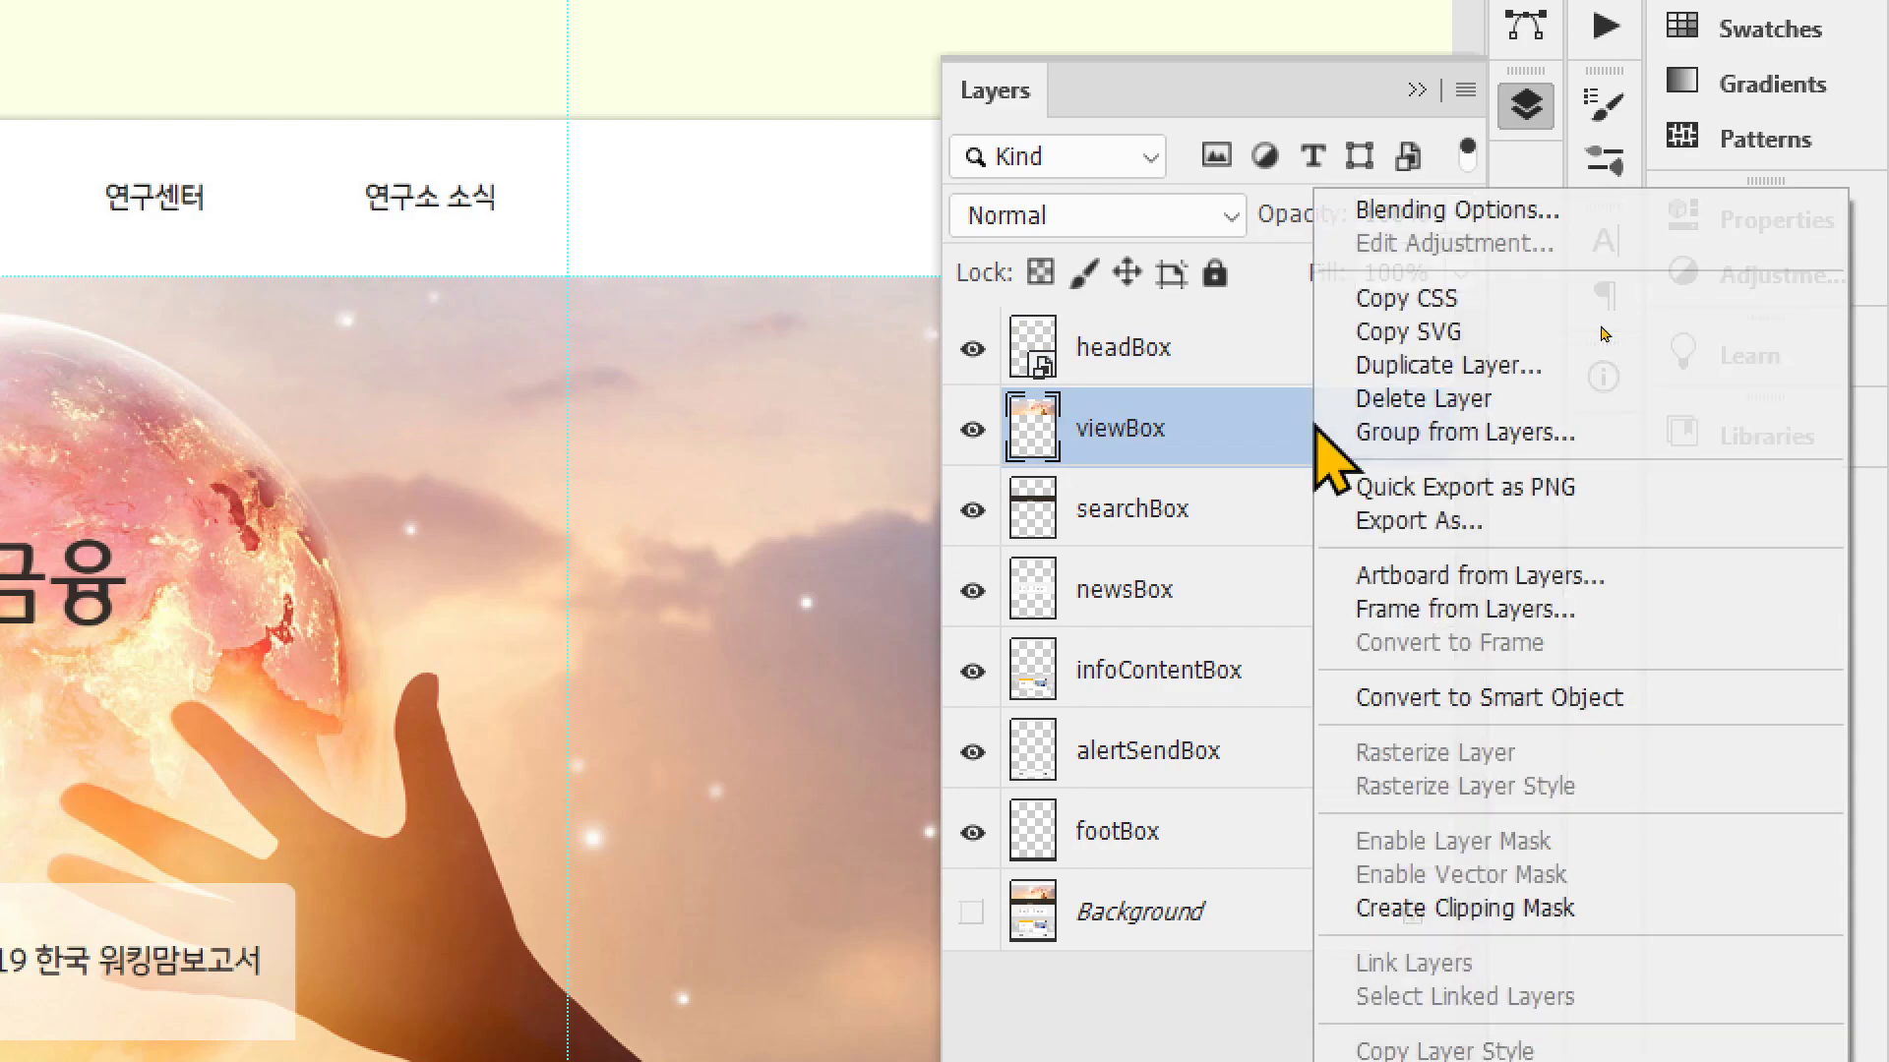
click(1546, 696)
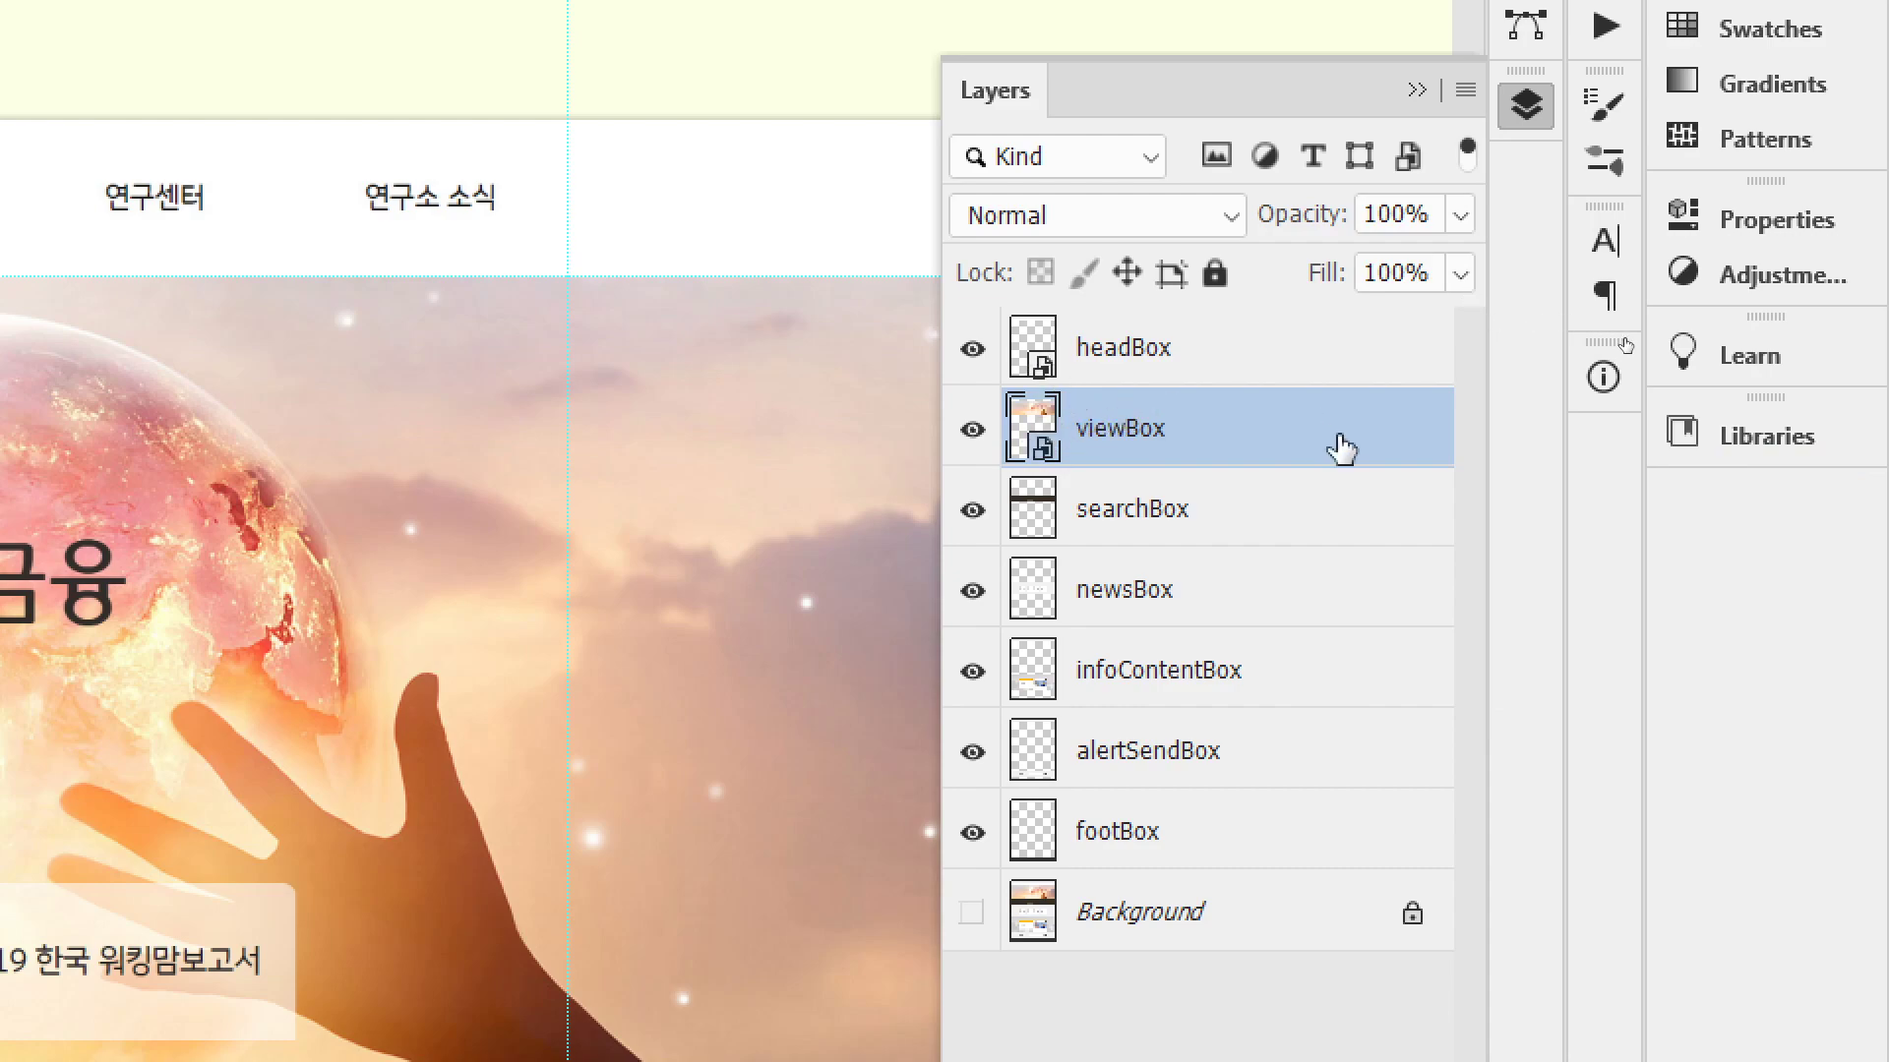
Try to convert the layers from searchBox through footBox together into a single smart object.
click(1327, 546)
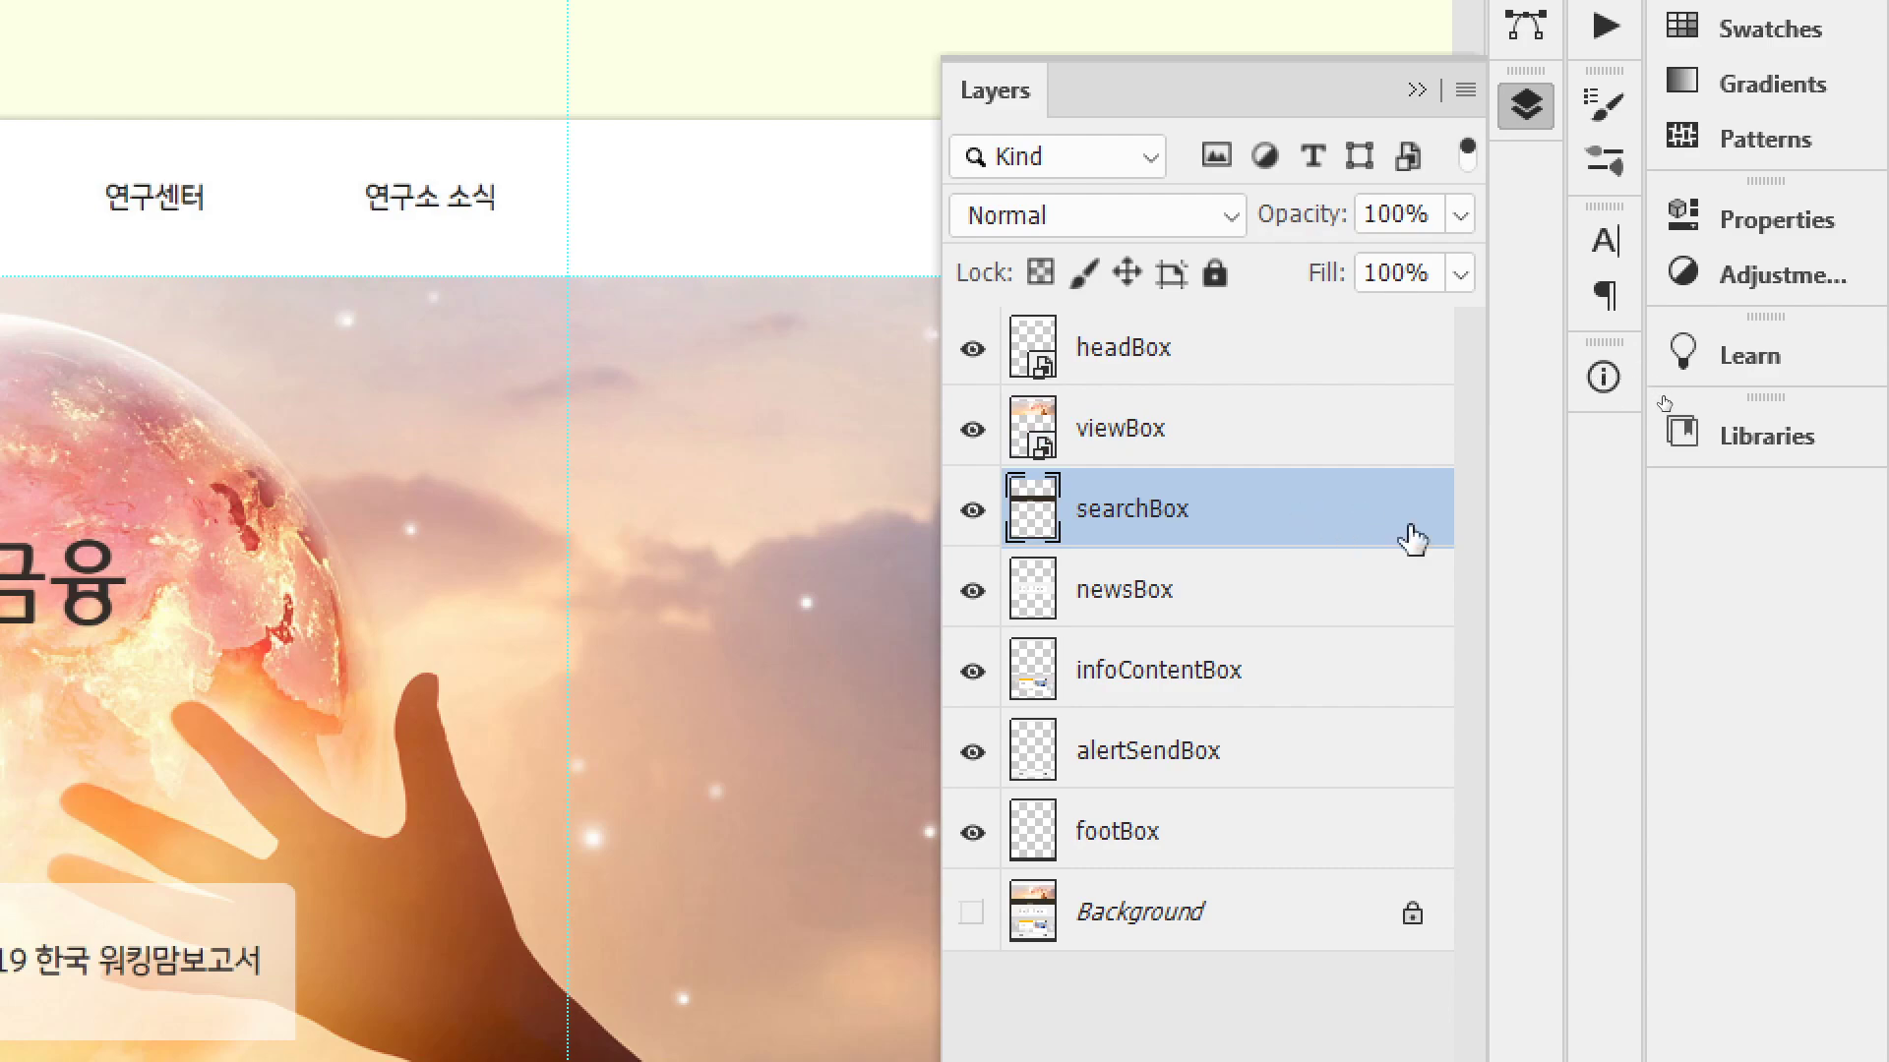
ctrl+click(1378, 669)
ctrl+click(1414, 785)
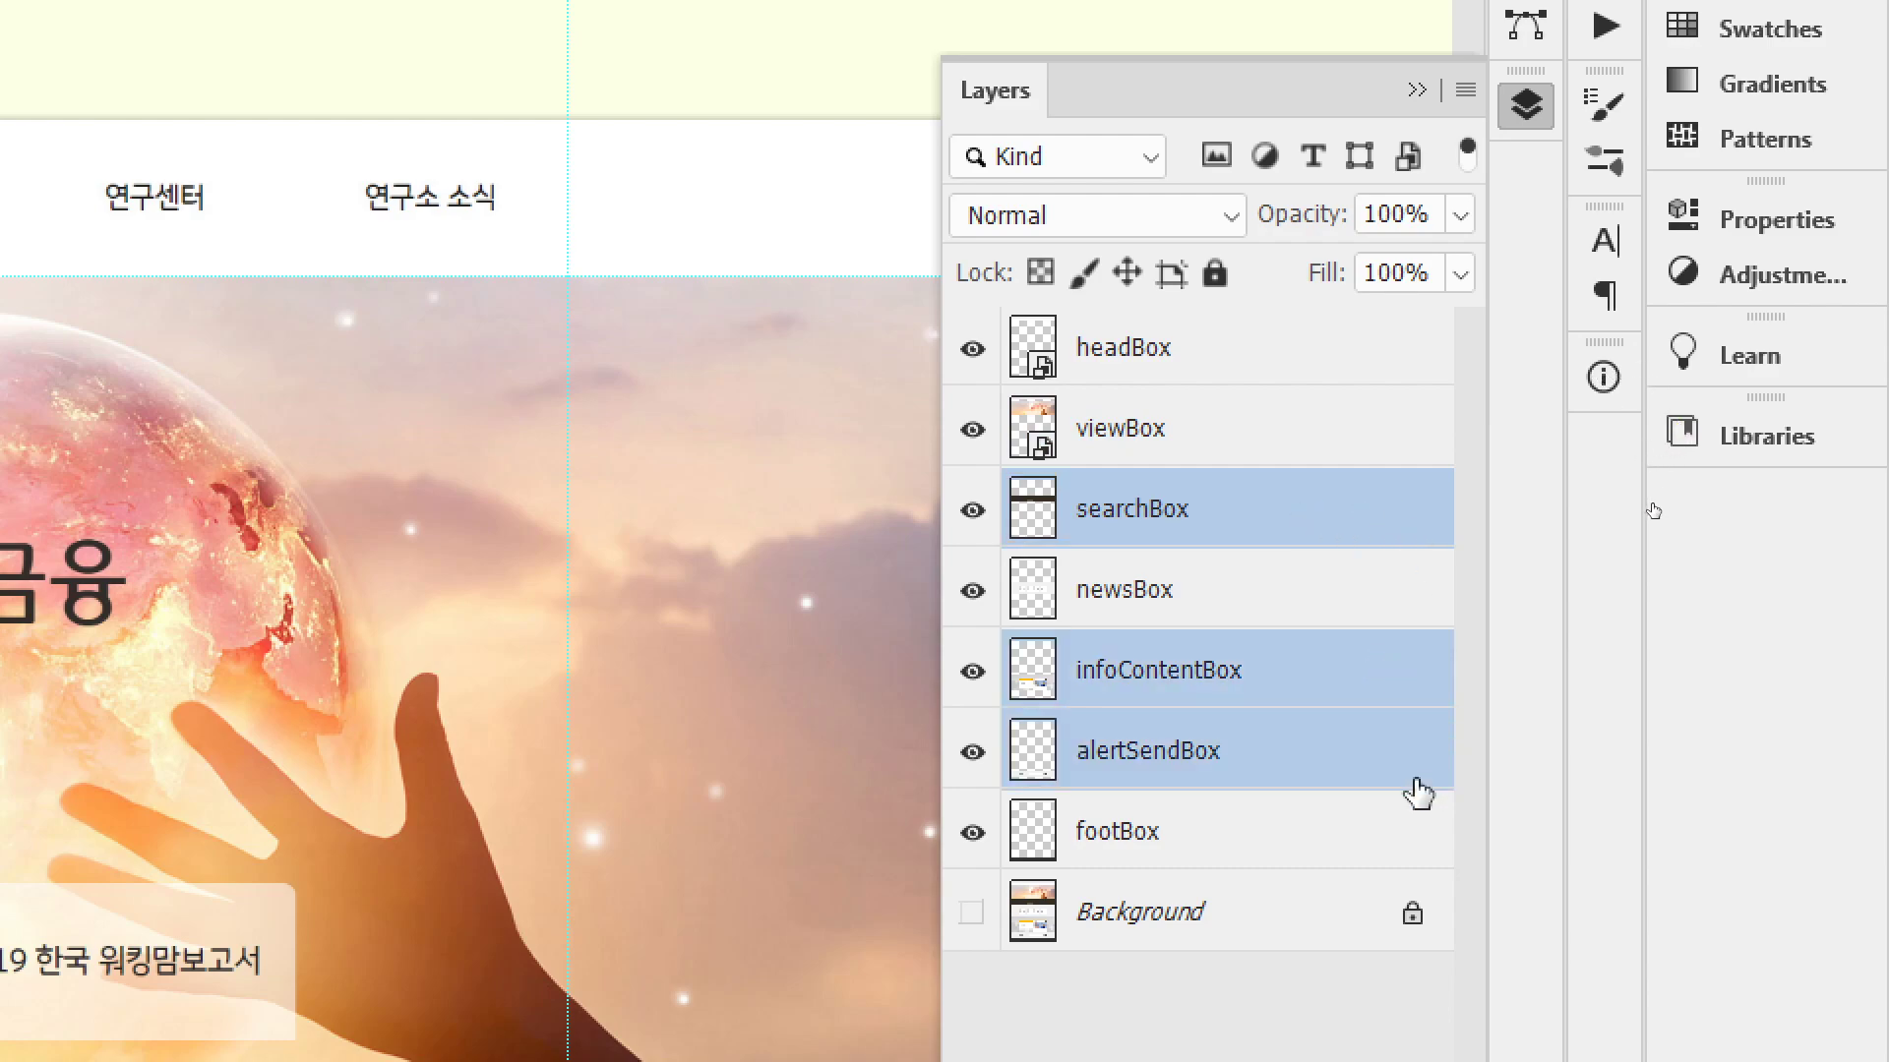
click(1359, 610)
click(1382, 522)
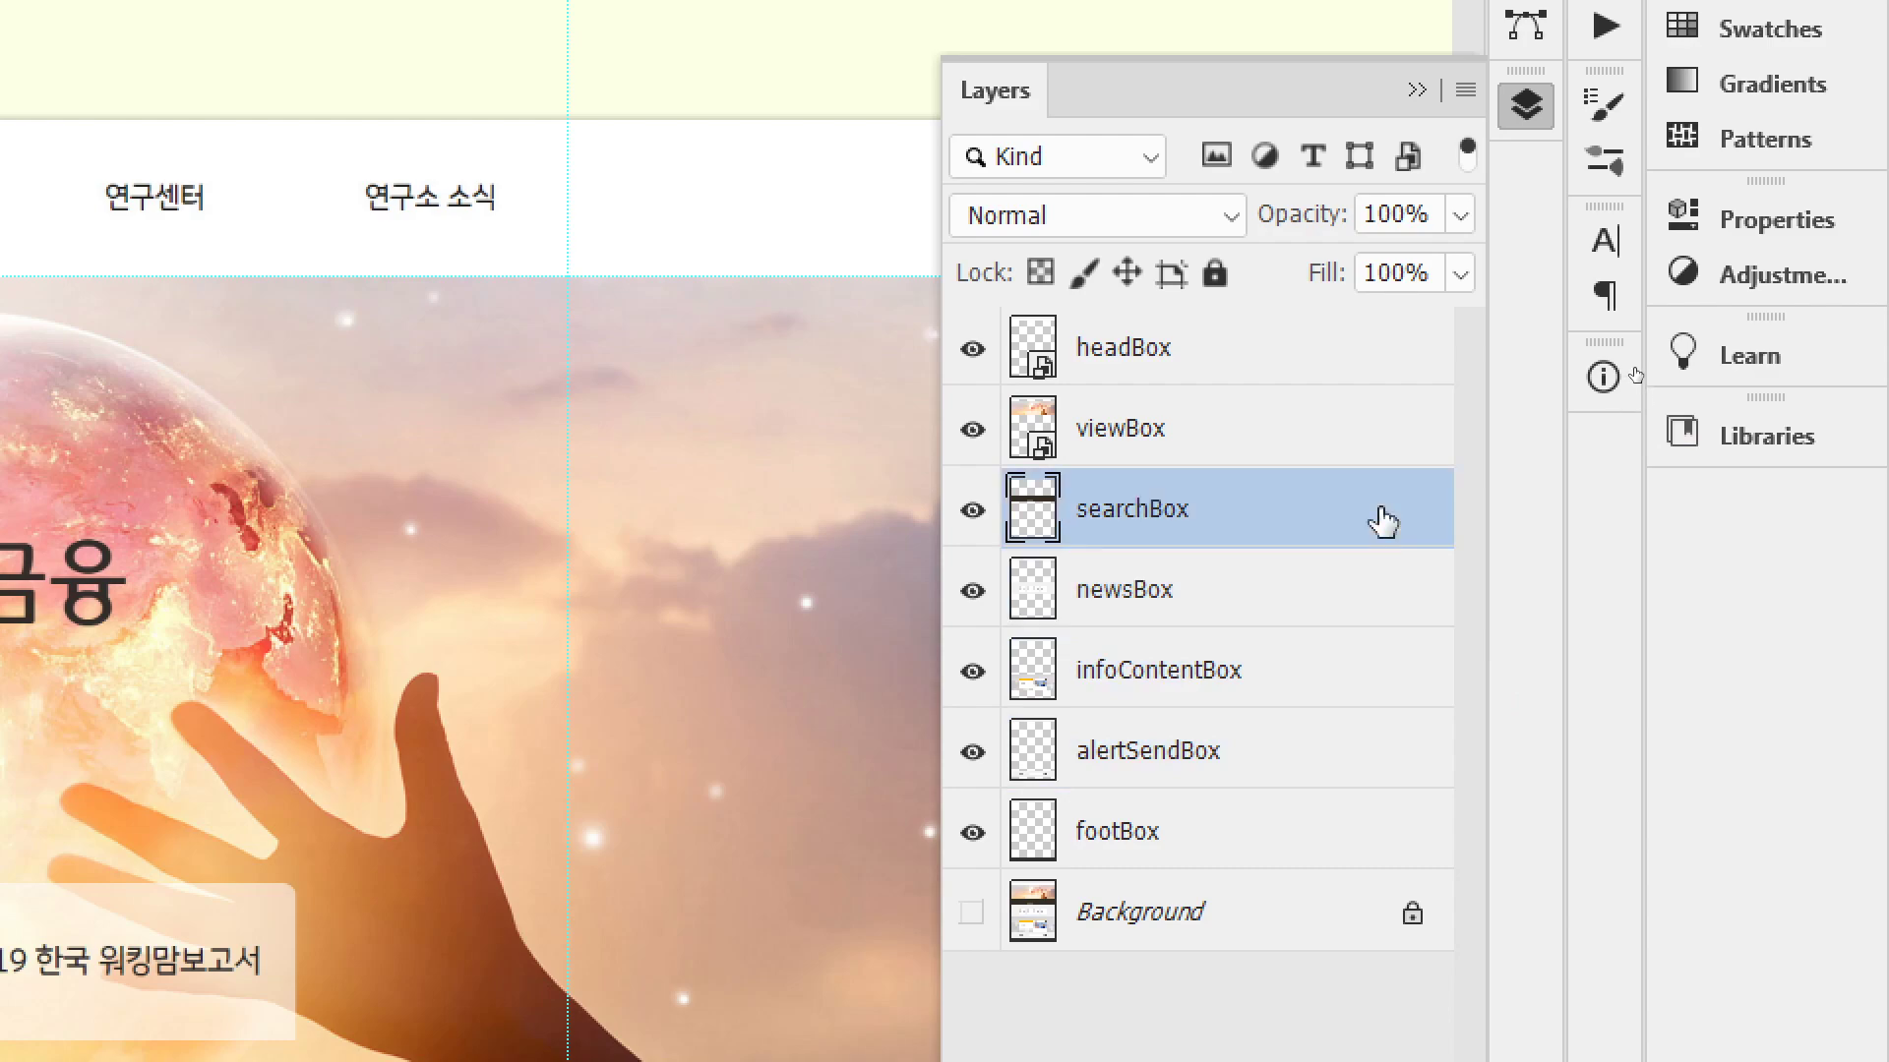
shift+click(1372, 821)
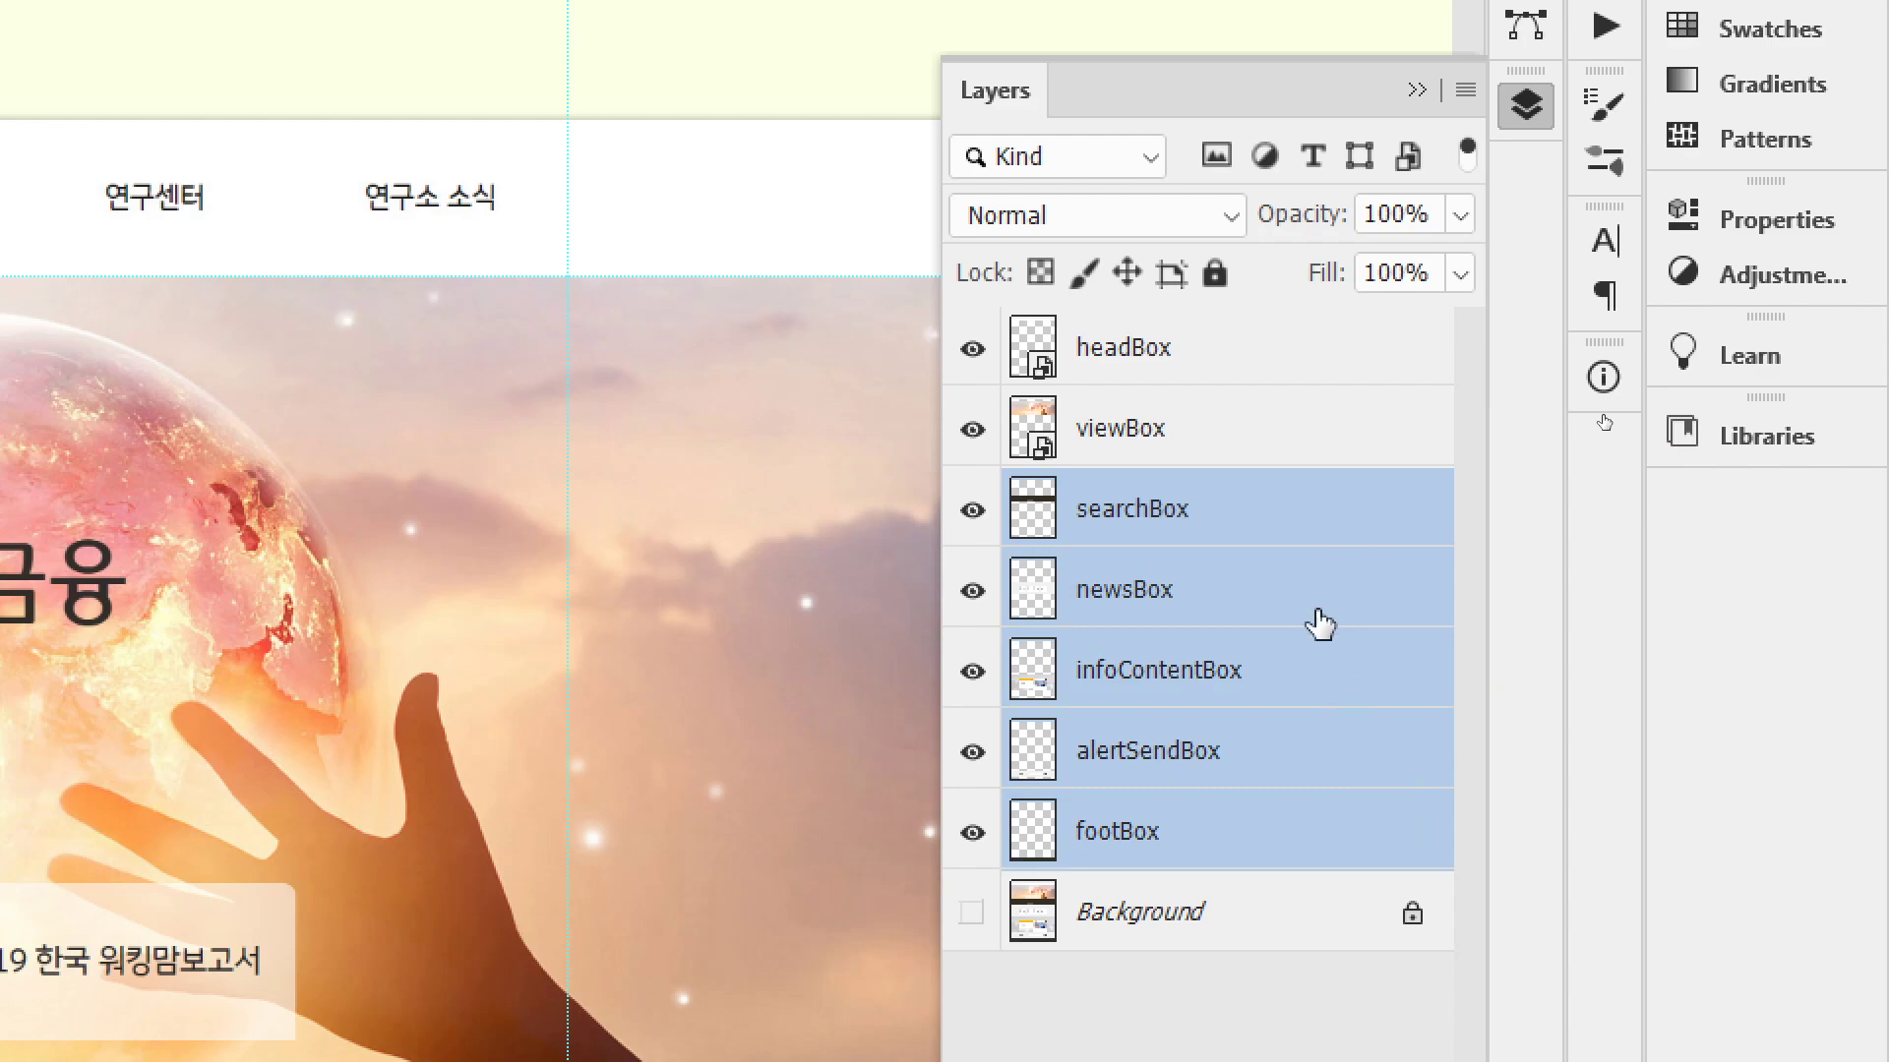
right_click(1306, 537)
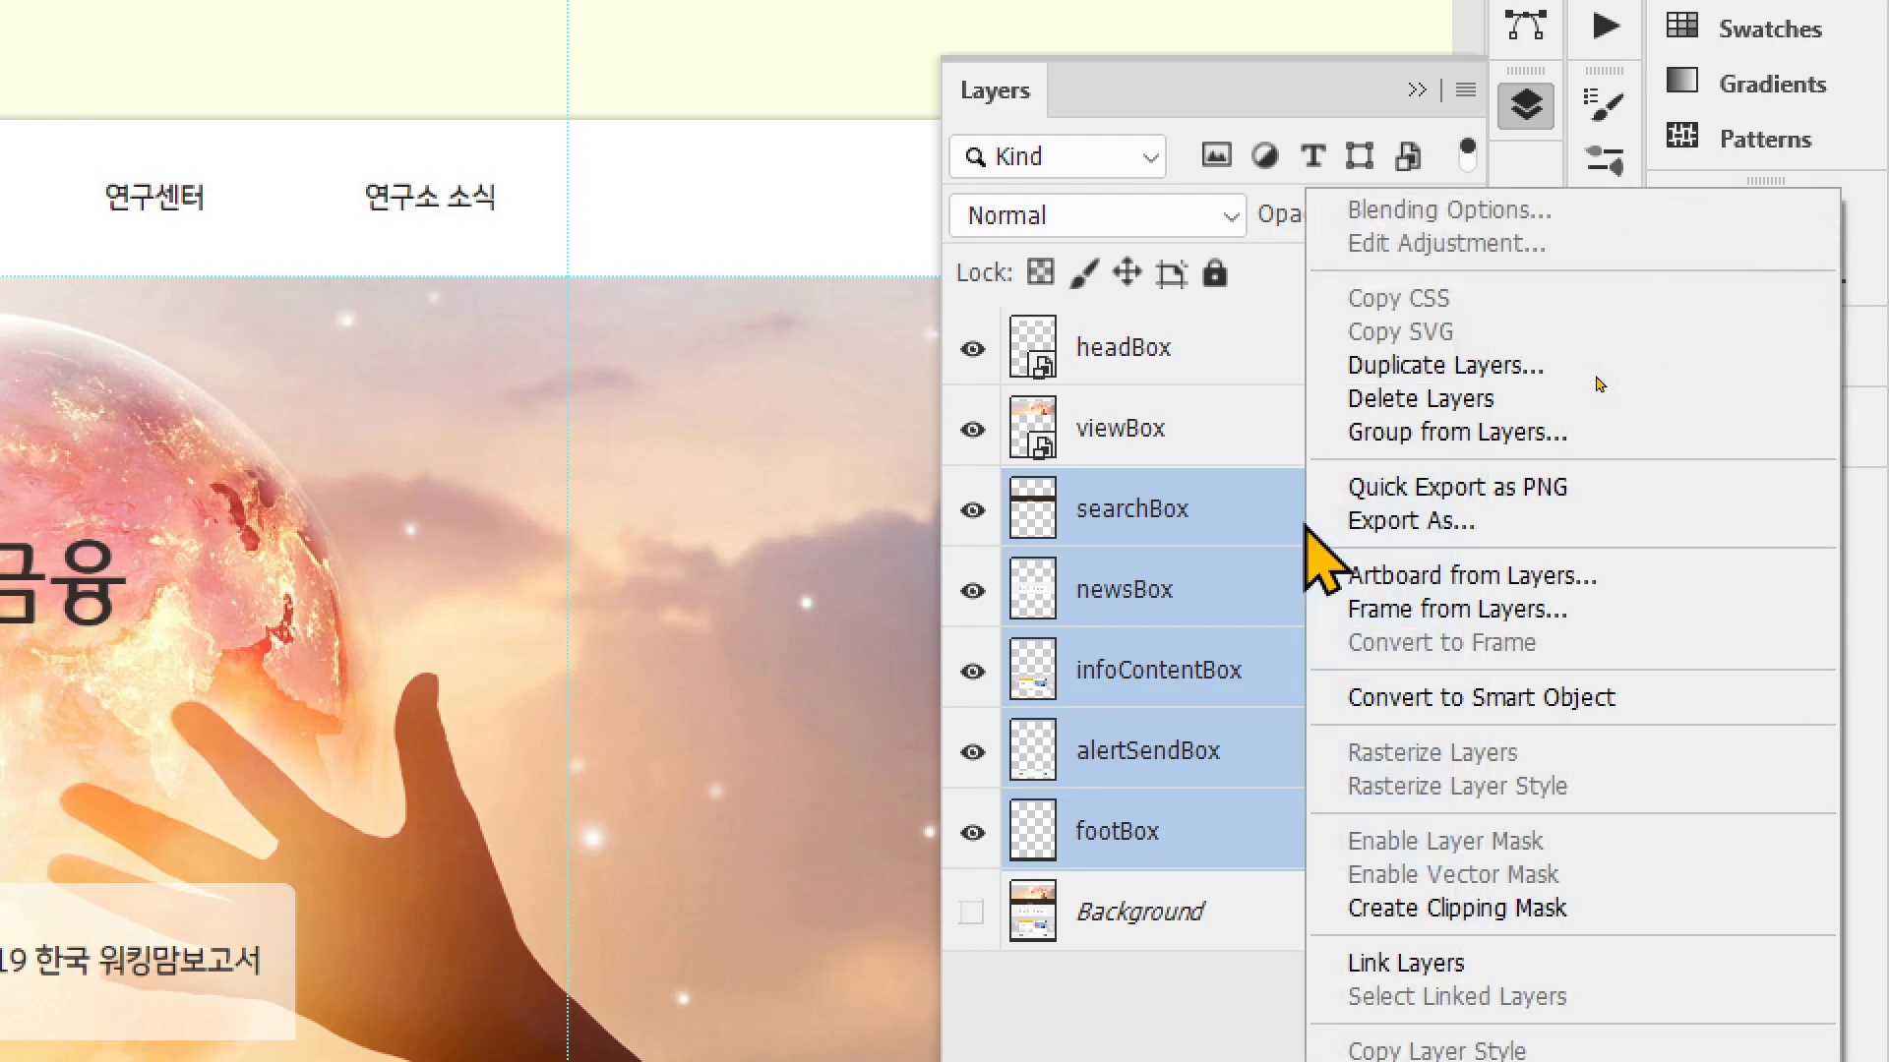
click(1517, 696)
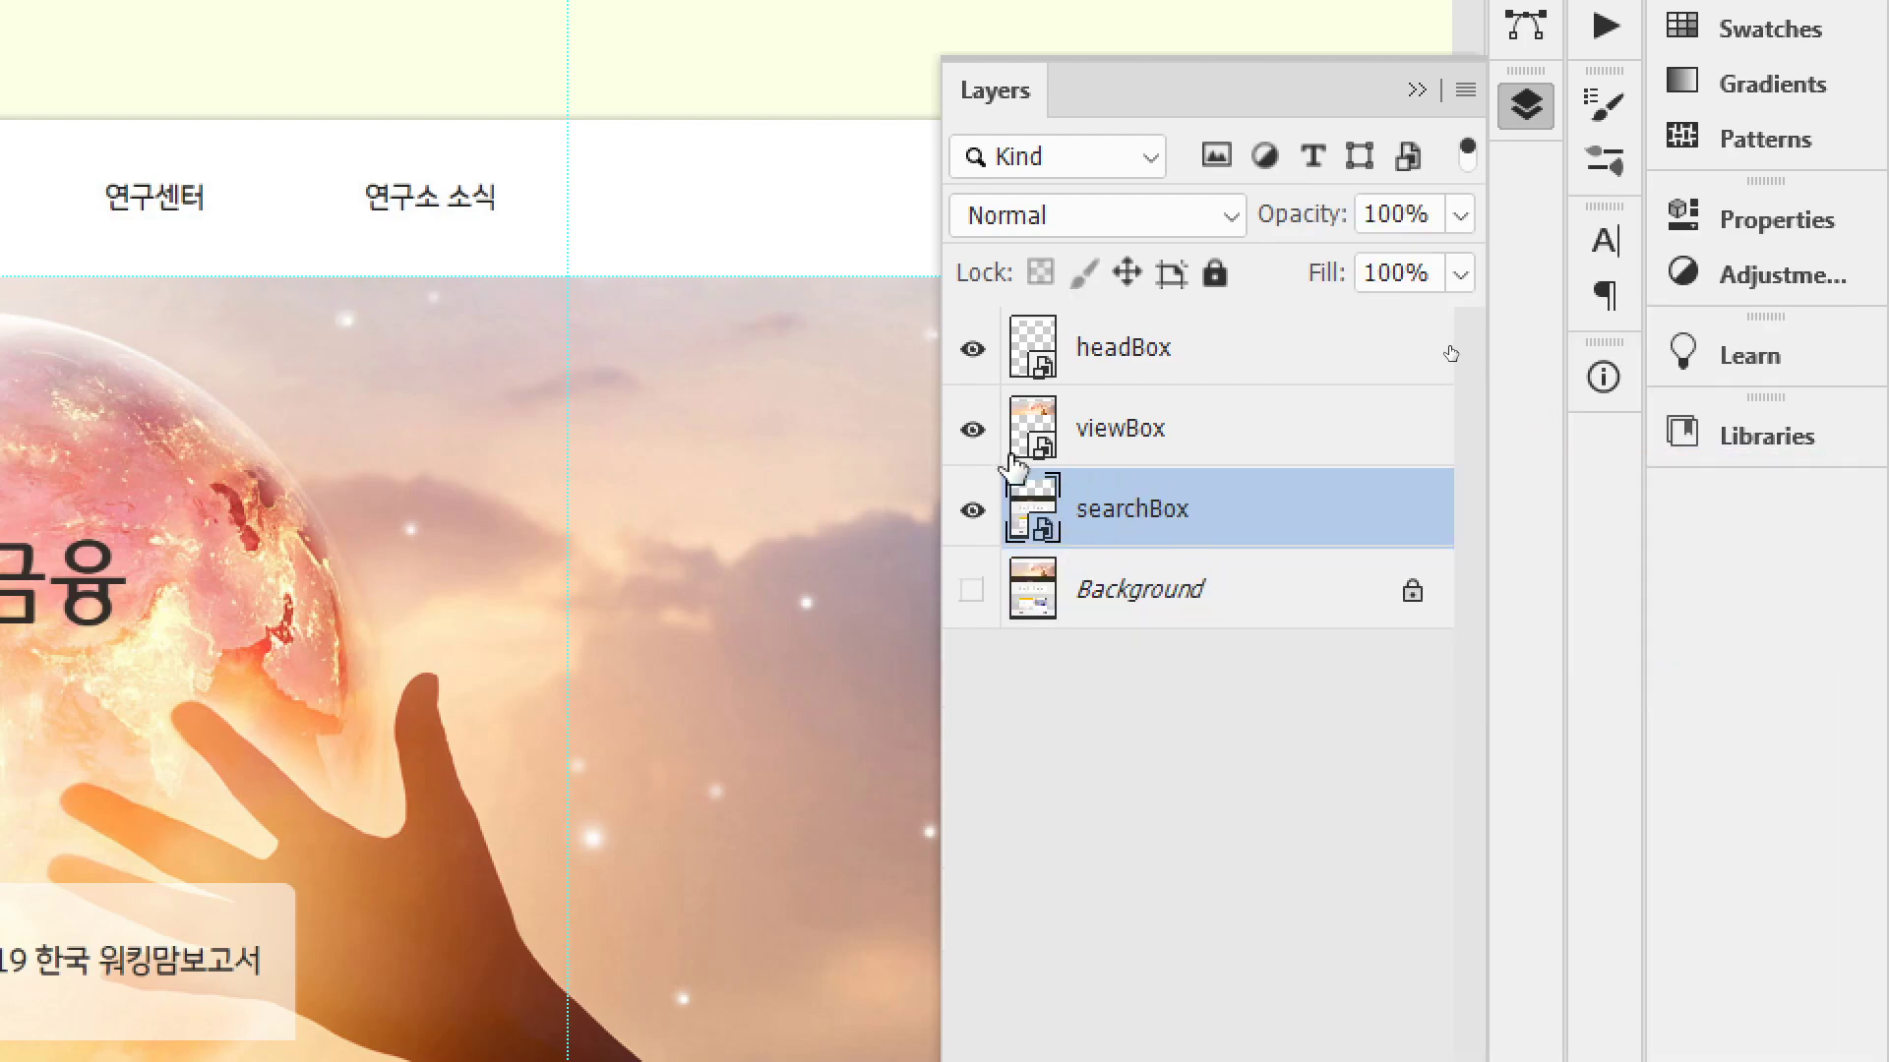
key(ctrl+z)
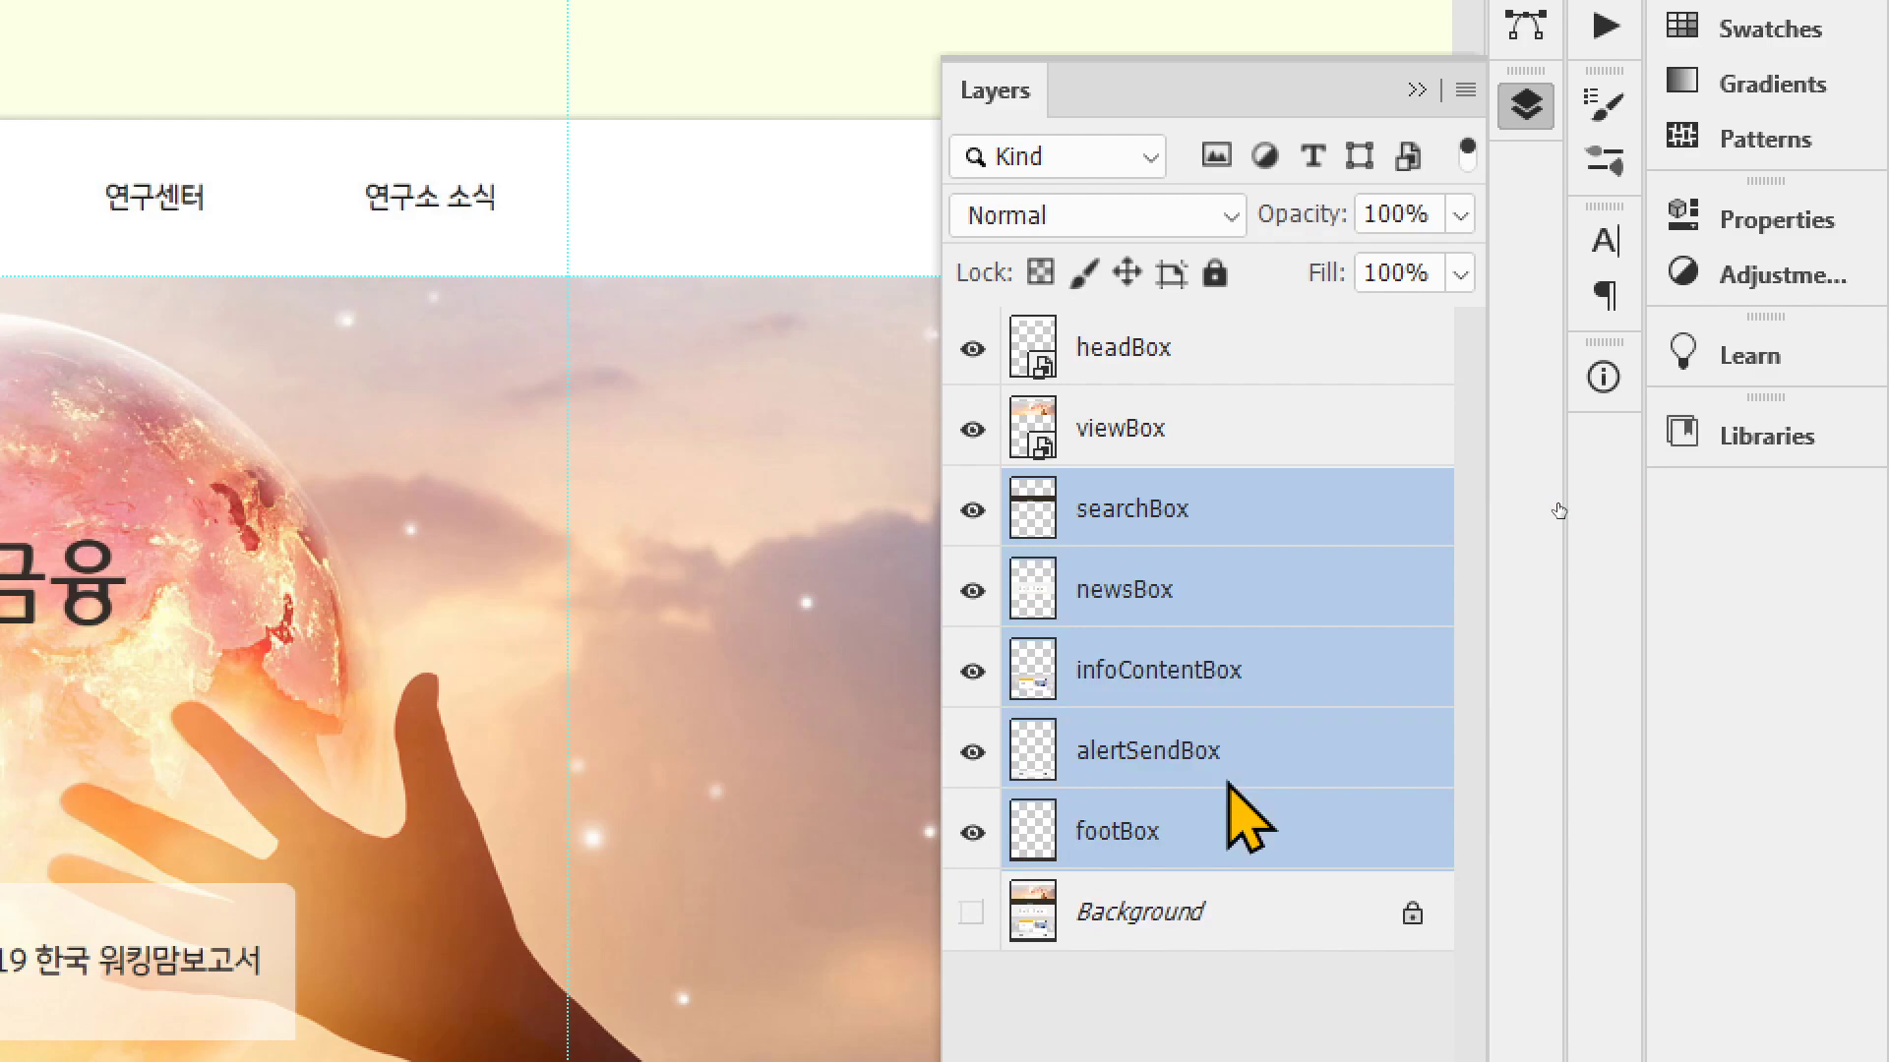
click(1395, 1011)
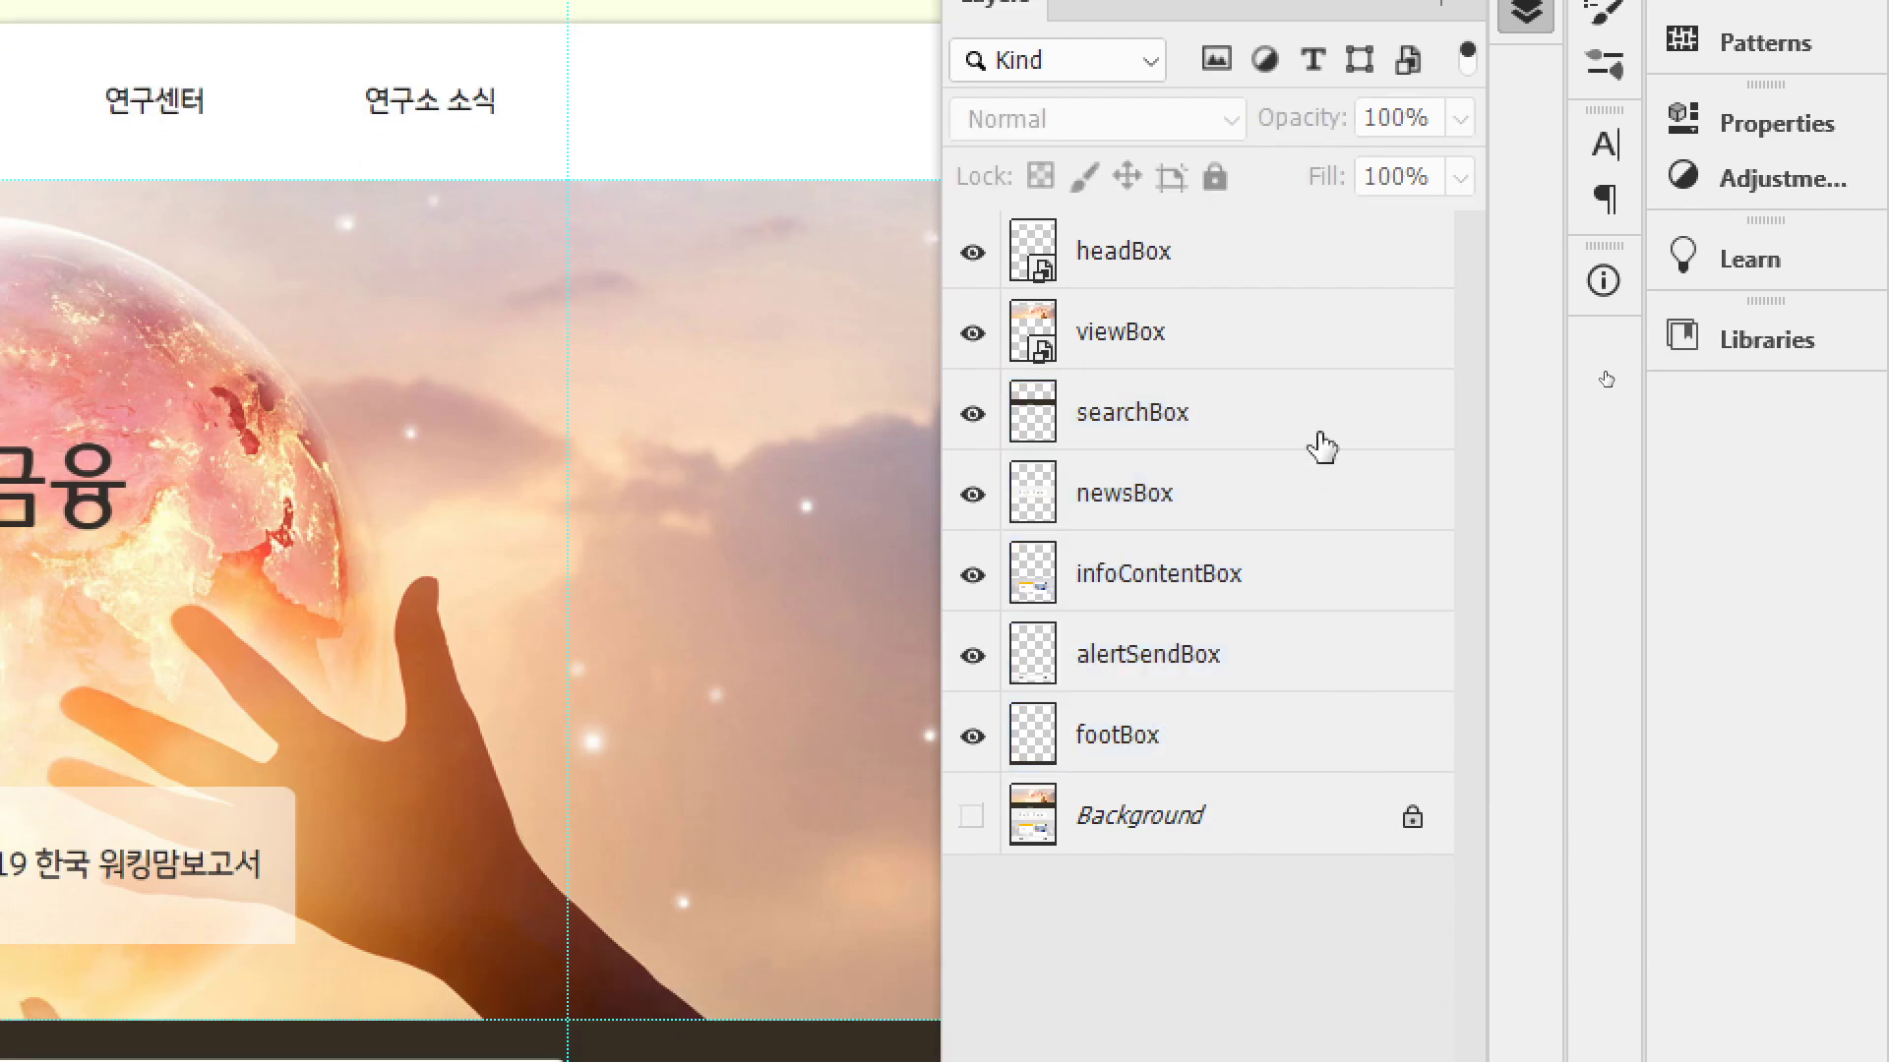
Convert the searchBox, newsBox, infoContentBox, alertSendBox and footBox layers one by one to separate smart objects.
right_click(1341, 413)
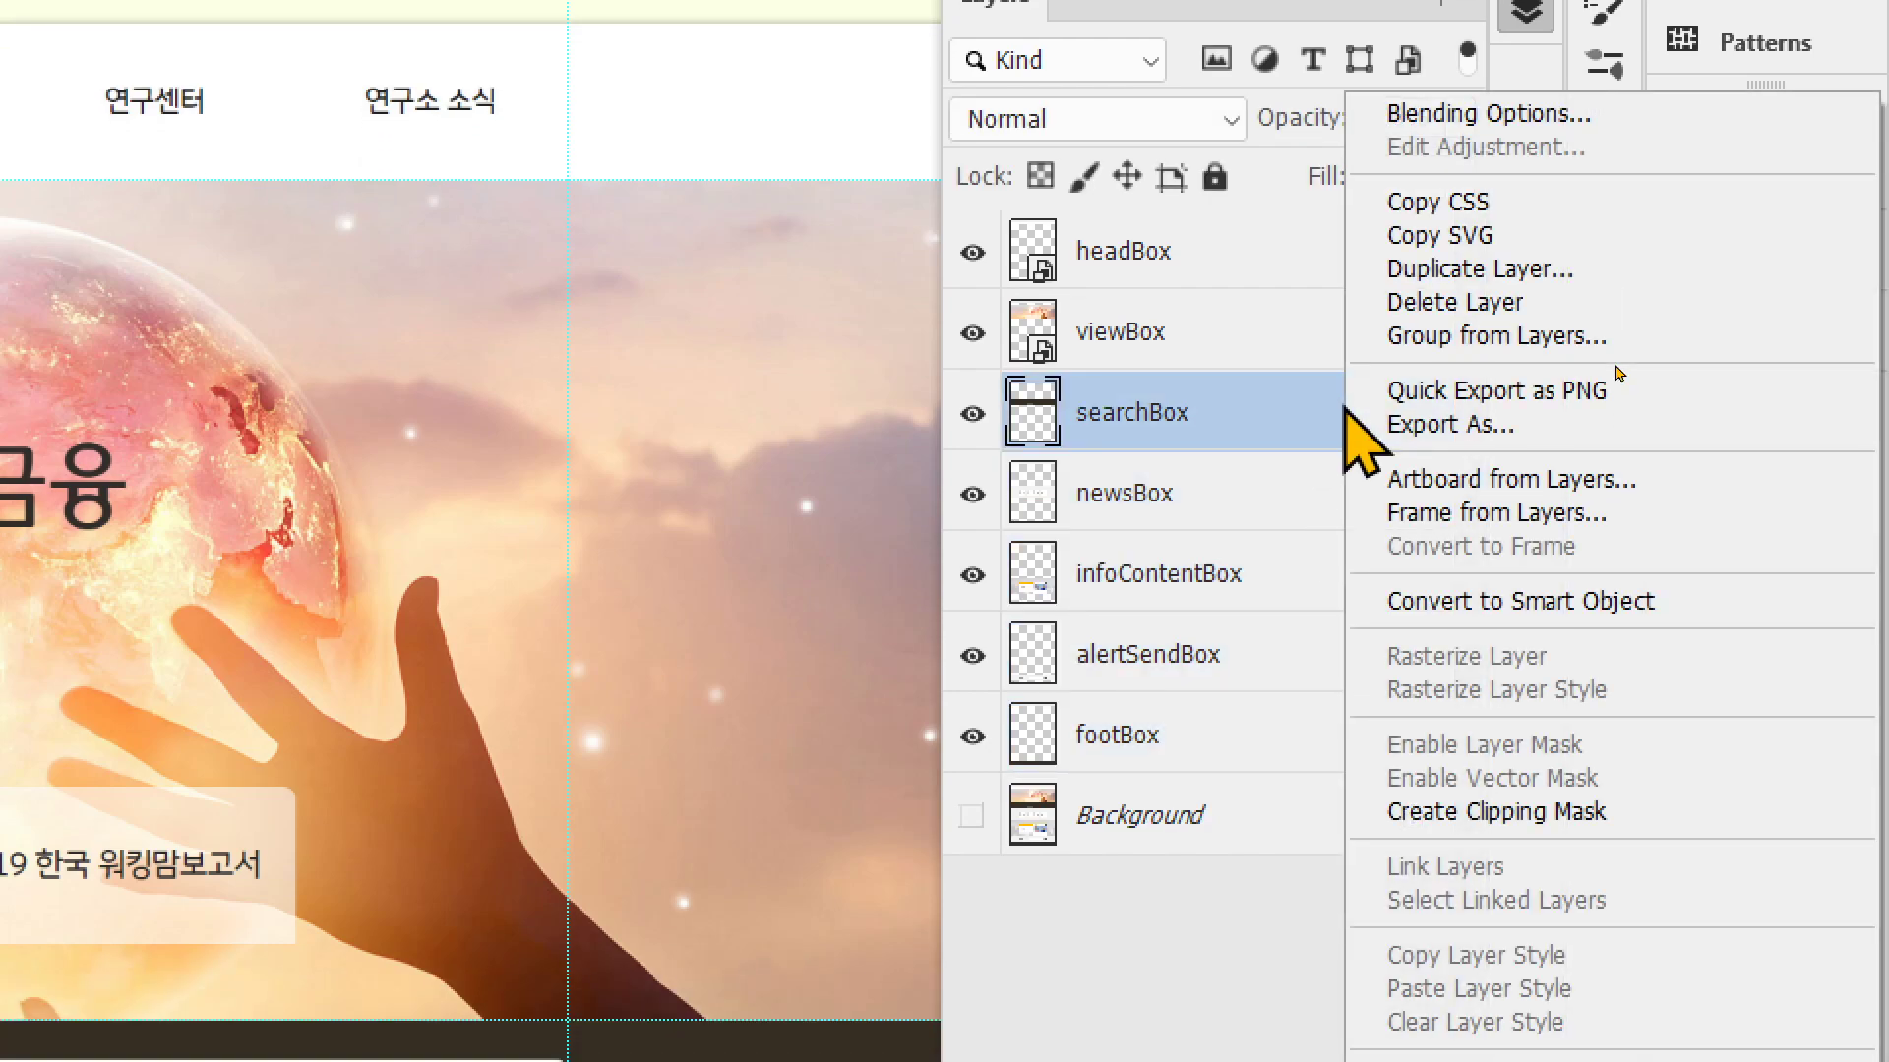
click(1558, 600)
right_click(1385, 494)
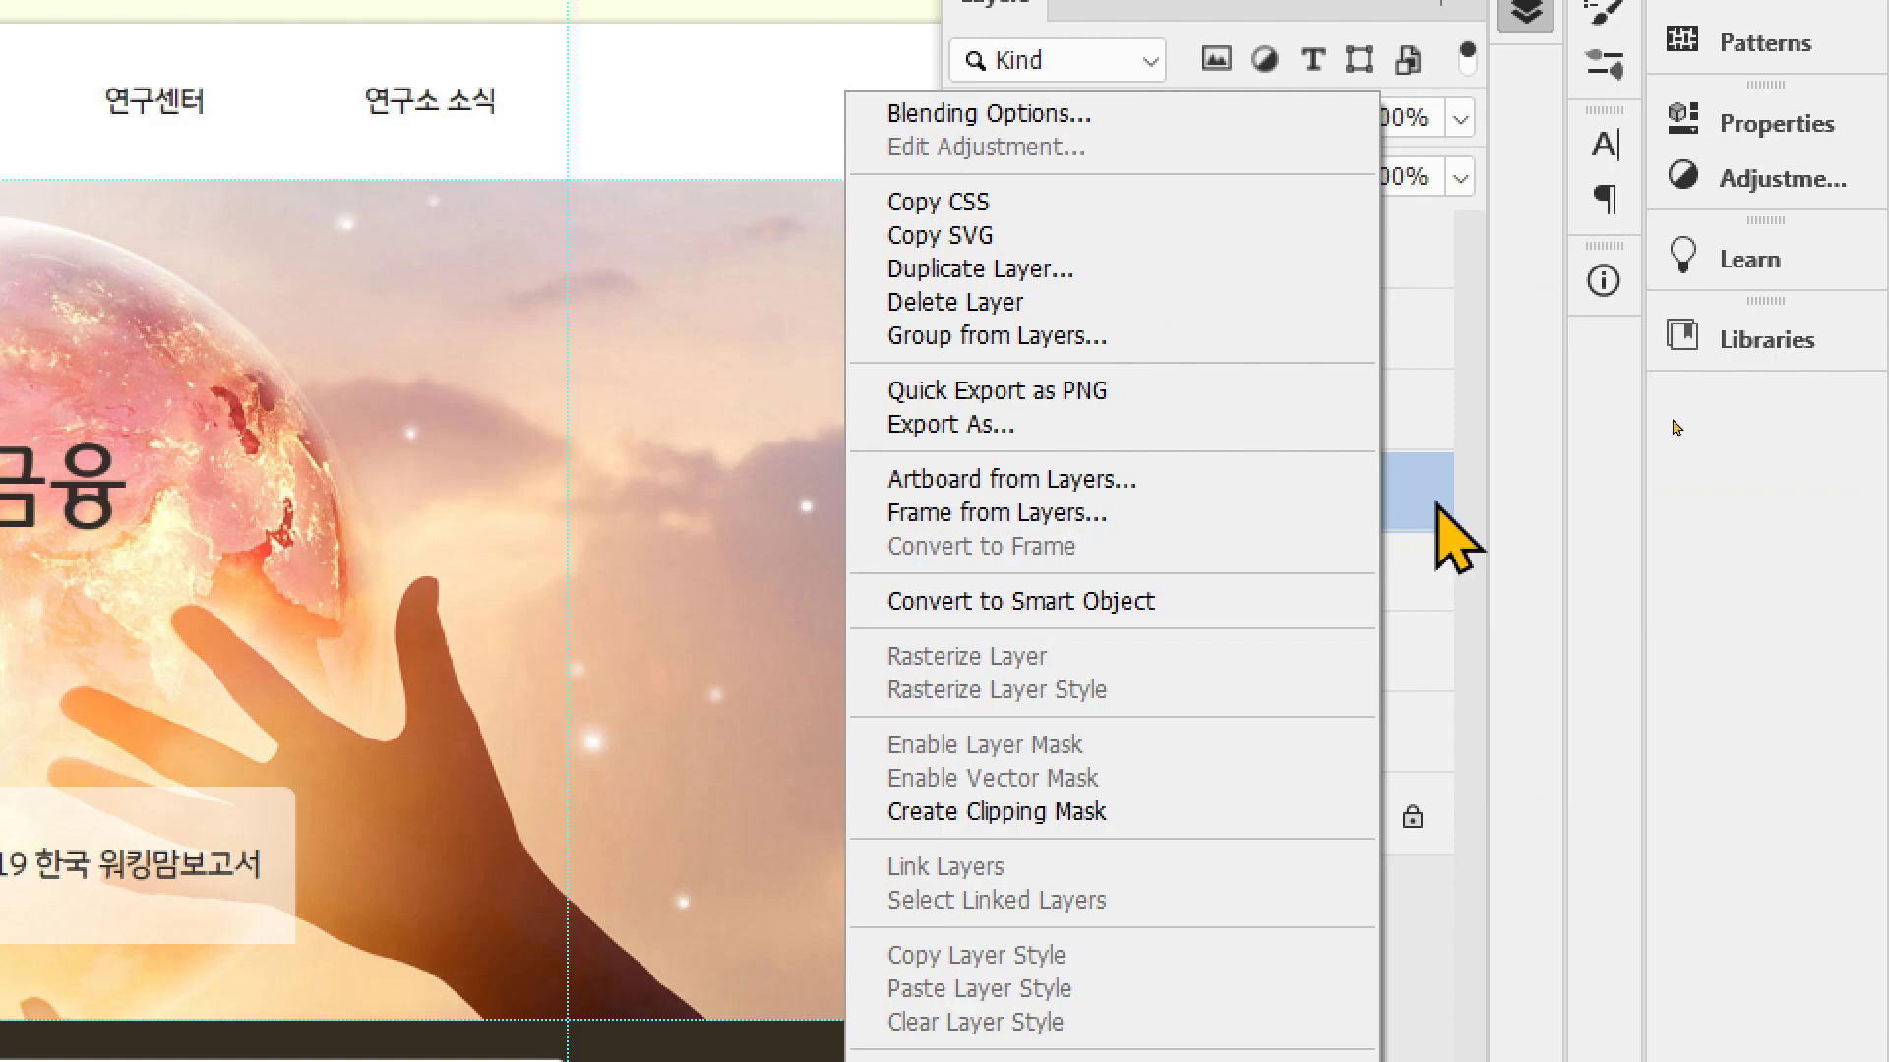
click(1290, 614)
right_click(1304, 598)
click(1470, 612)
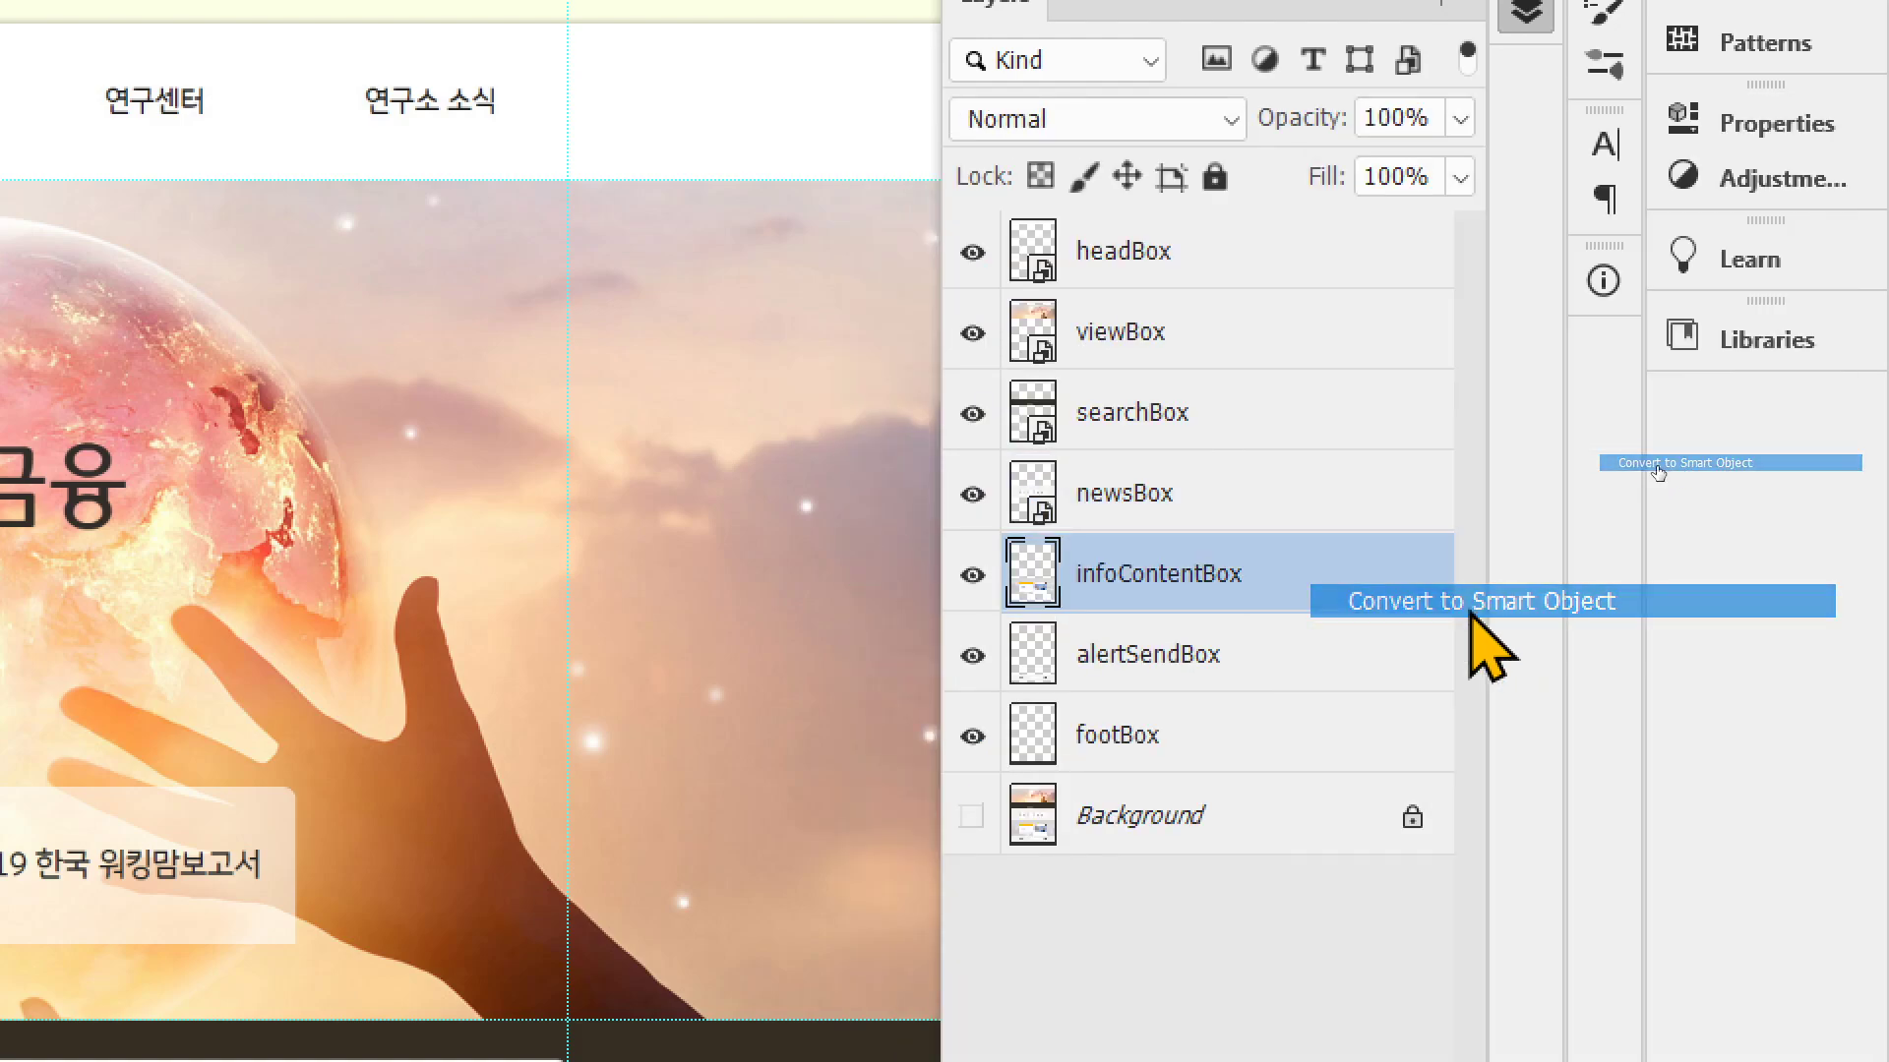
right_click(1293, 654)
click(1471, 602)
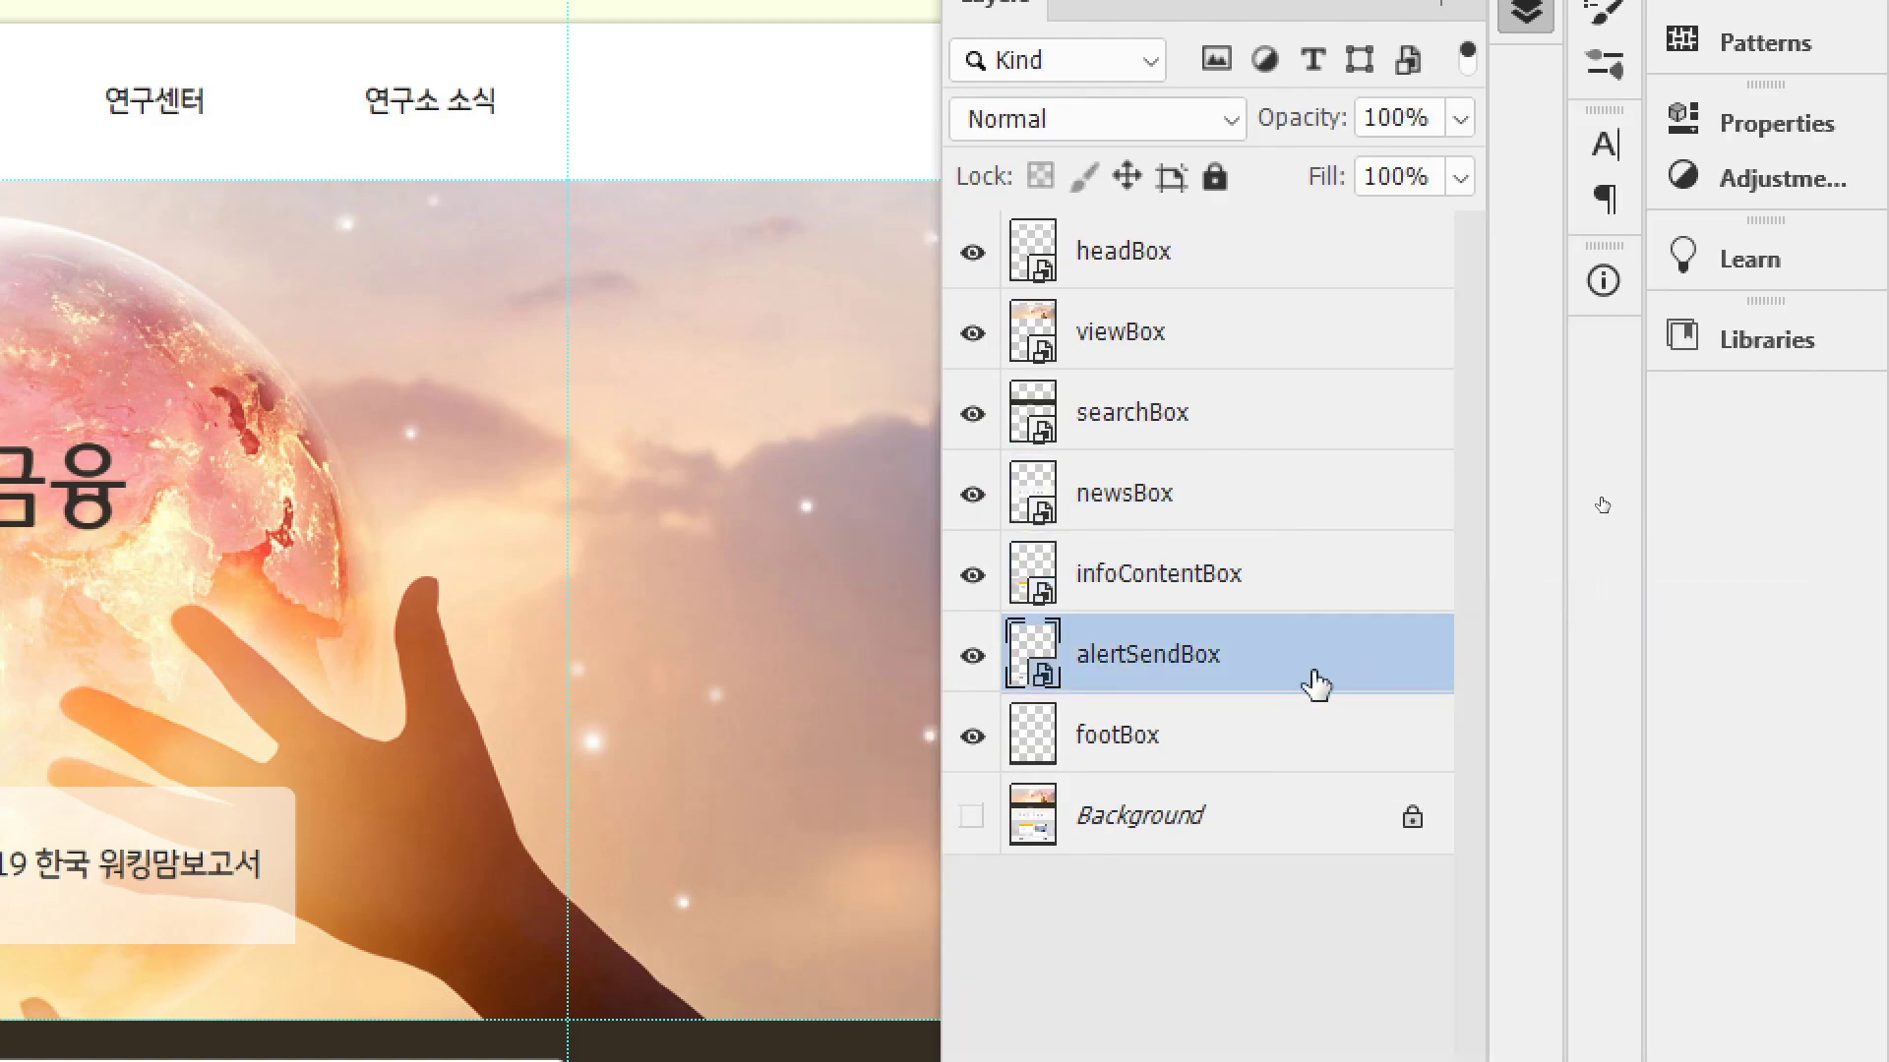
right_click(1289, 747)
click(1493, 605)
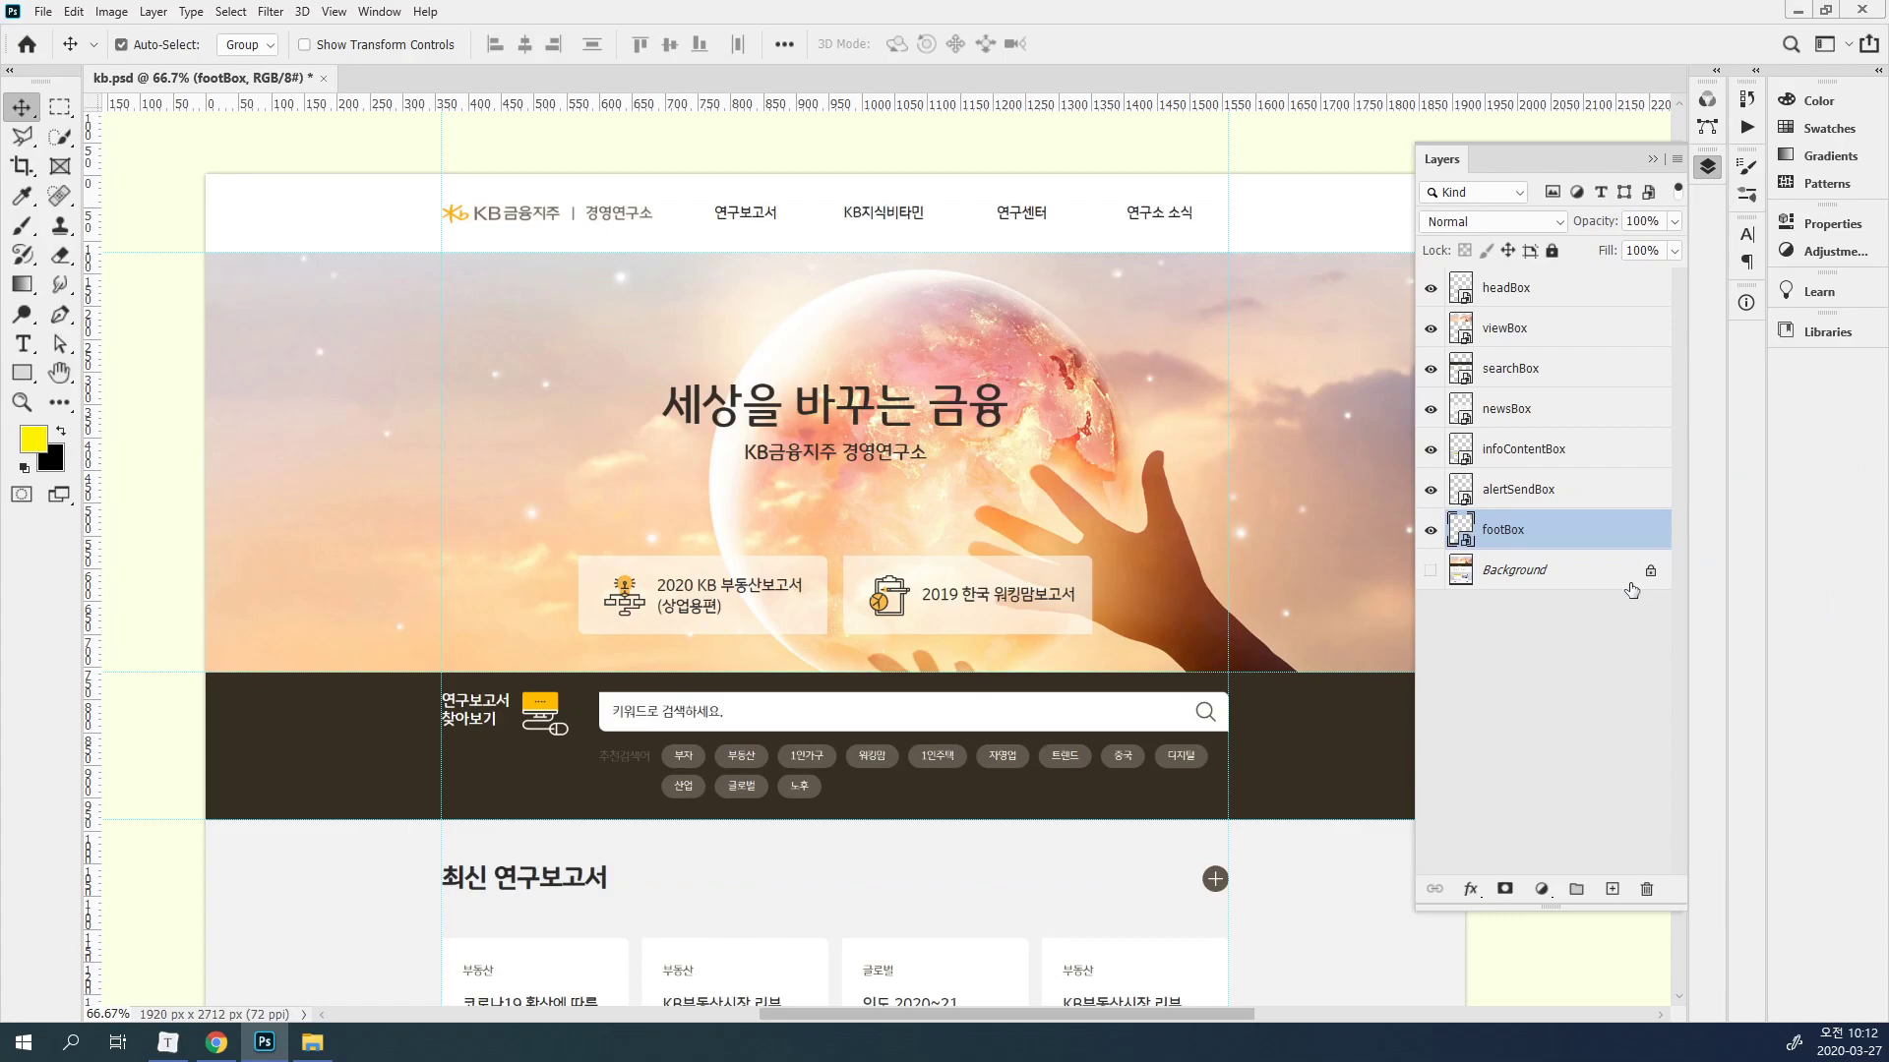
Save kb.psd with Maximize Compatibility enabled and clear the layer selection.
key(ctrl+s)
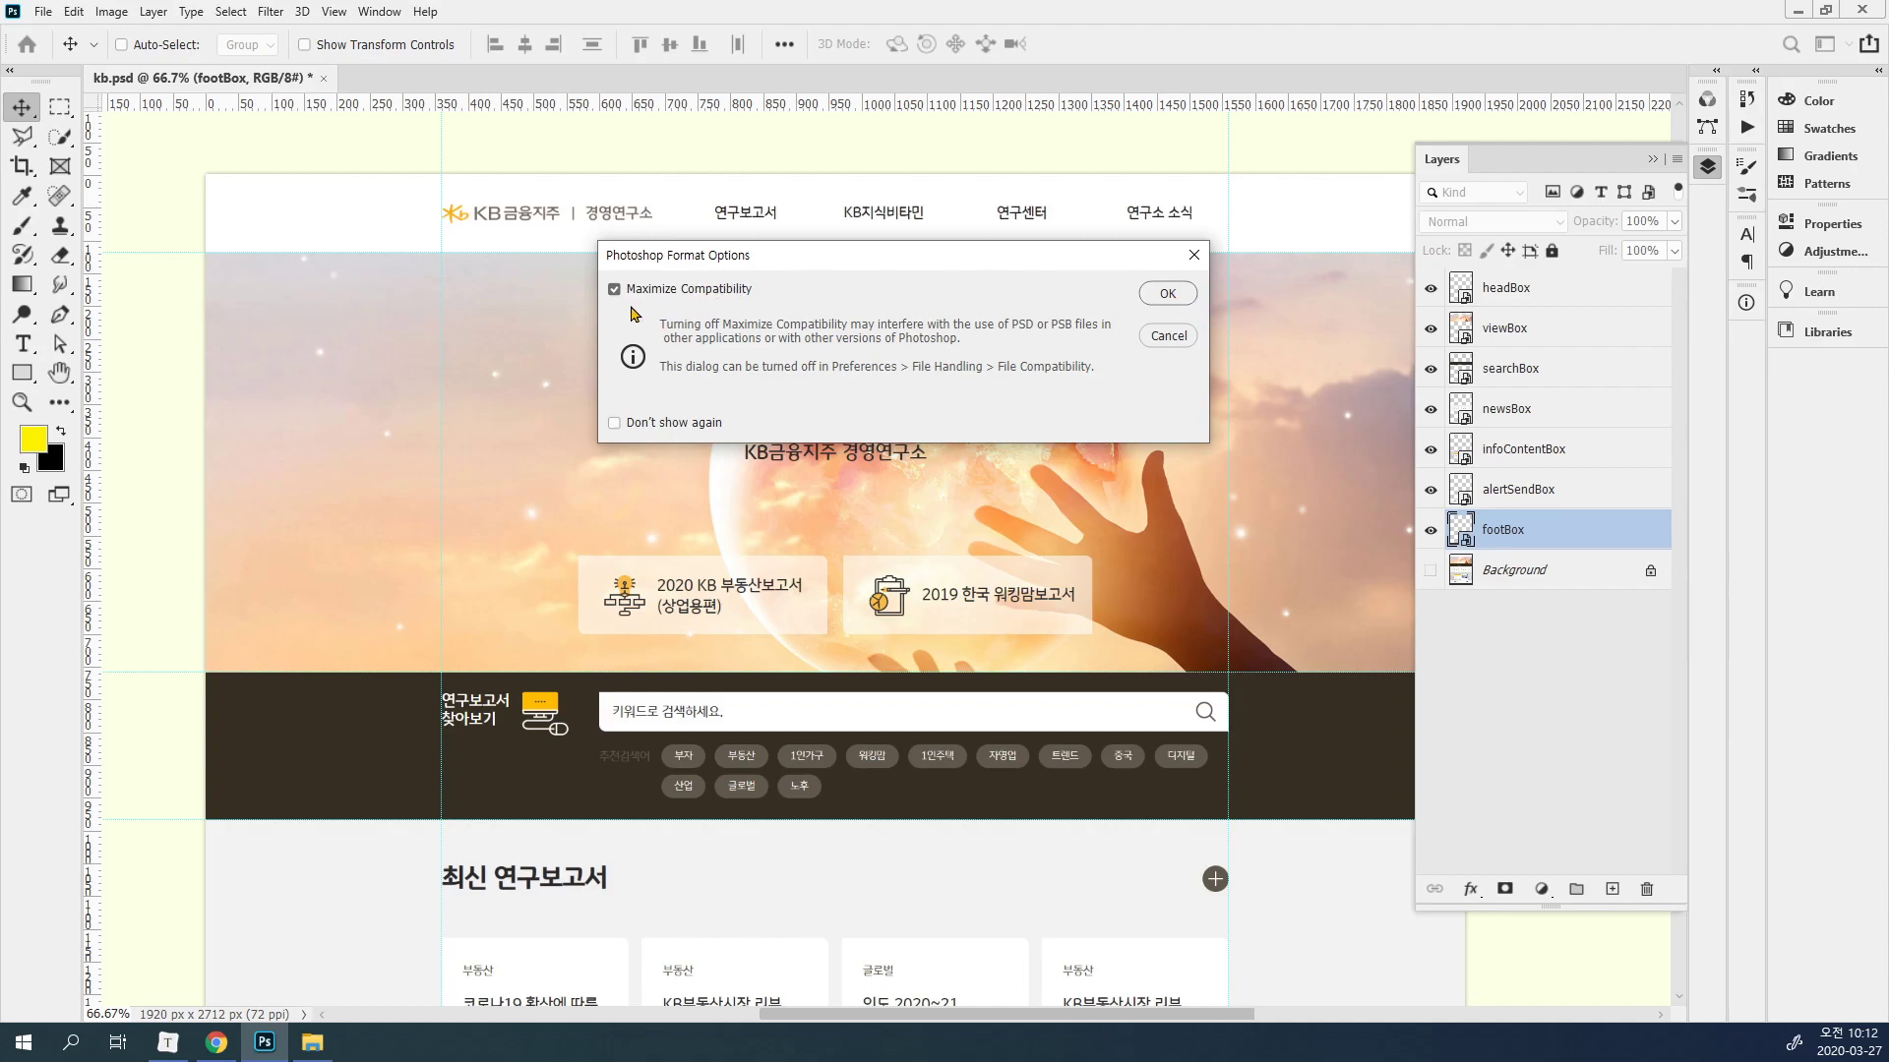
click(1157, 293)
click(1552, 679)
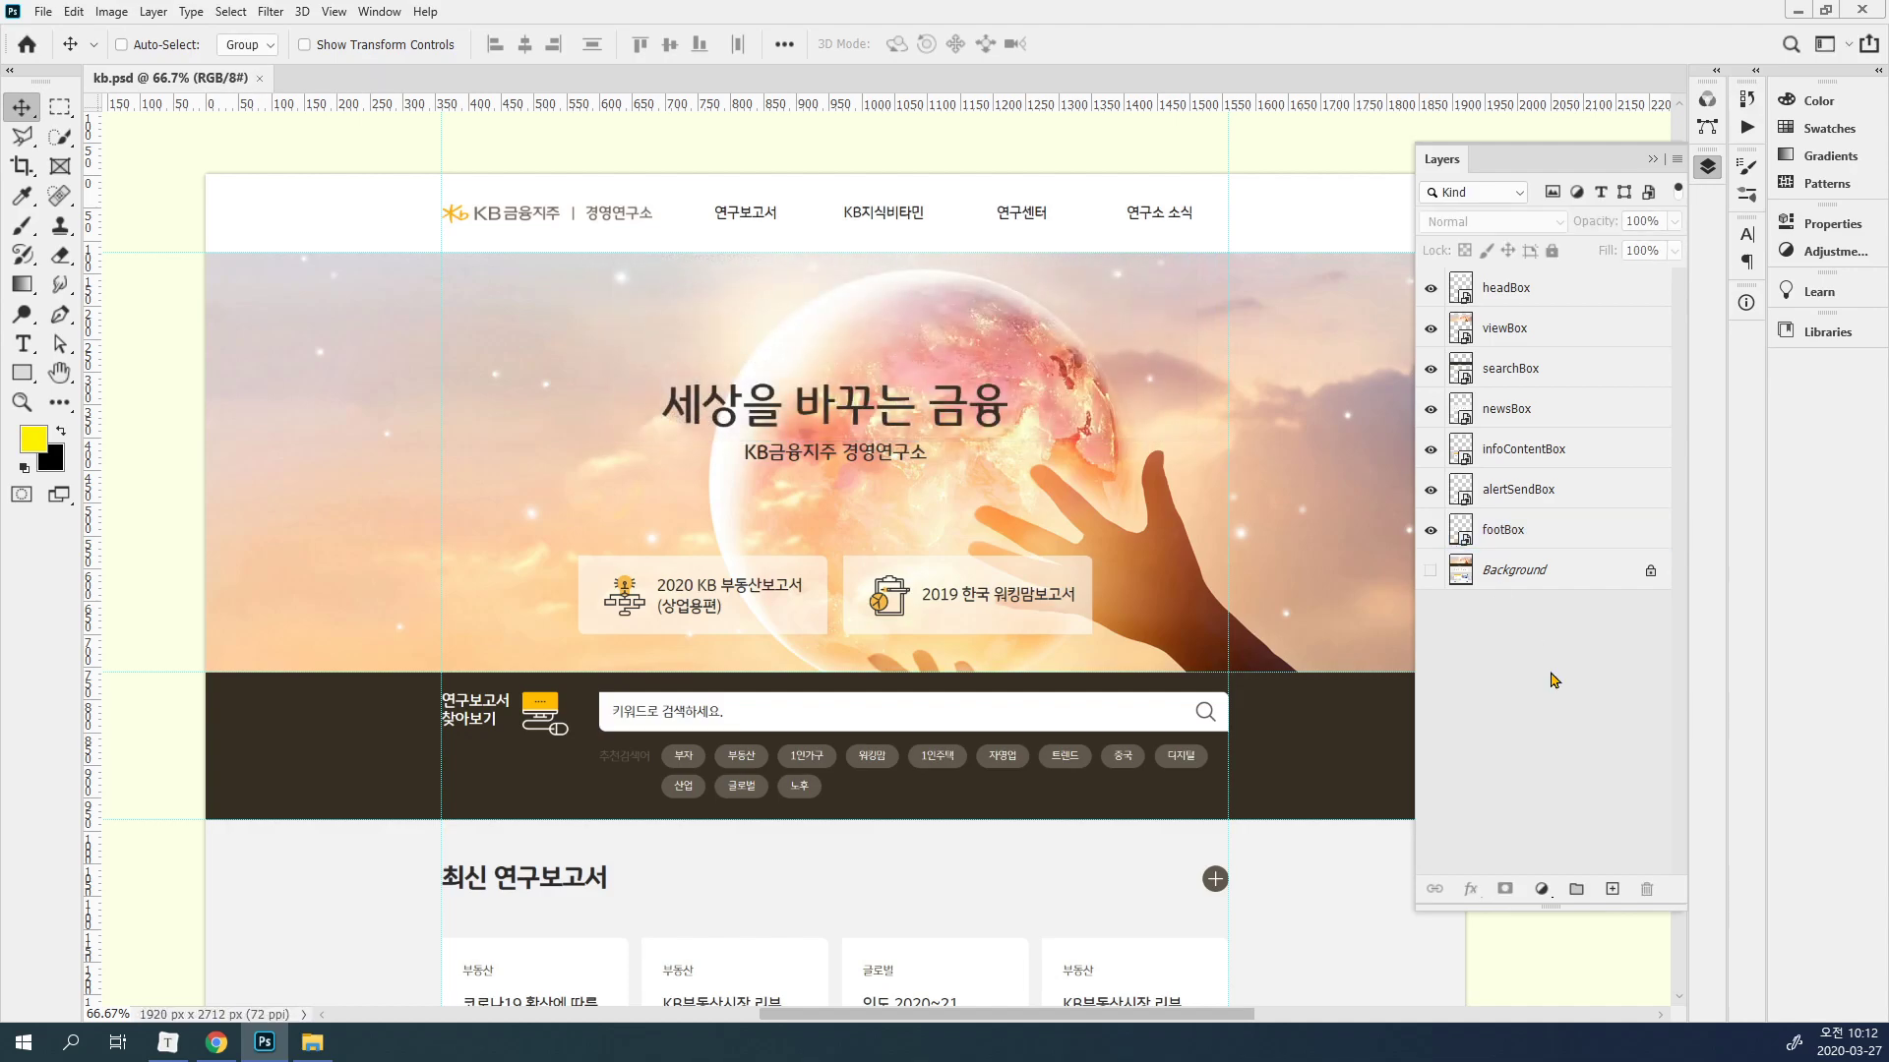
Open the contents of the headBox smart object, and return to kb.psd to look over the whole page.
click(1578, 300)
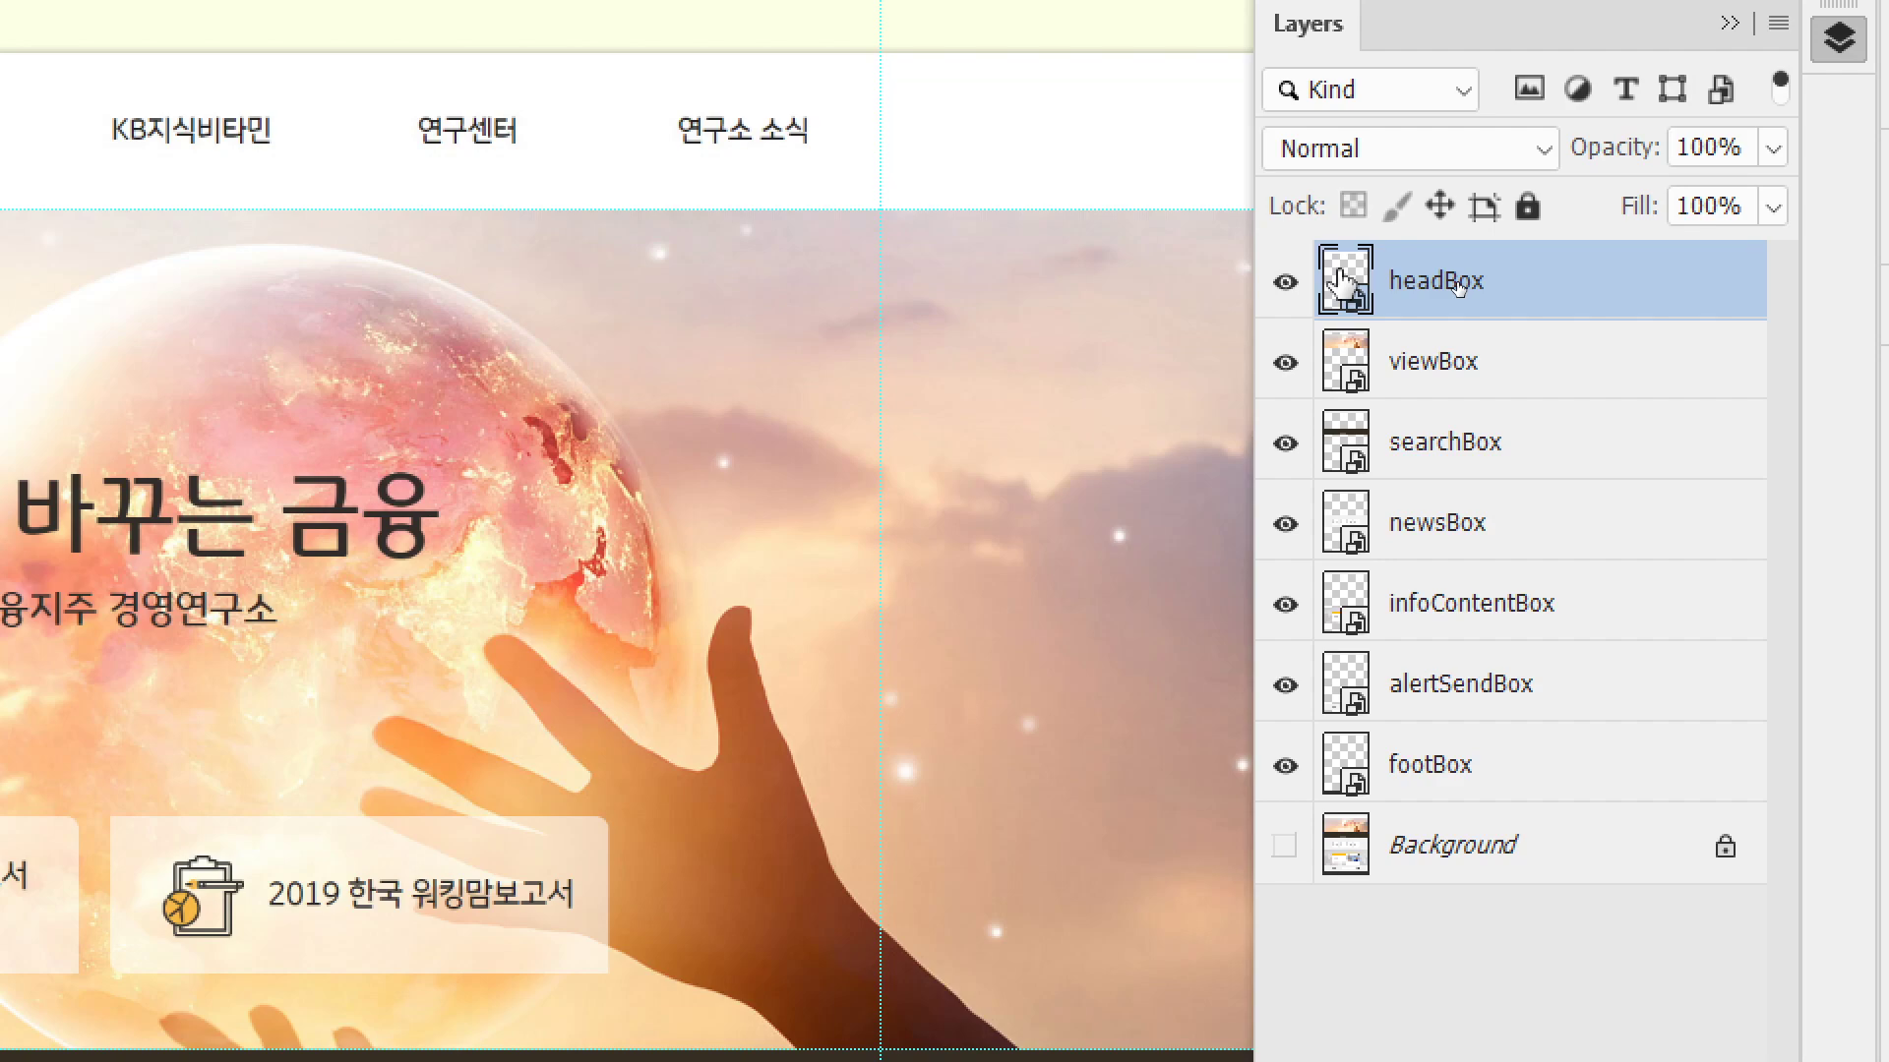
double_click(1343, 280)
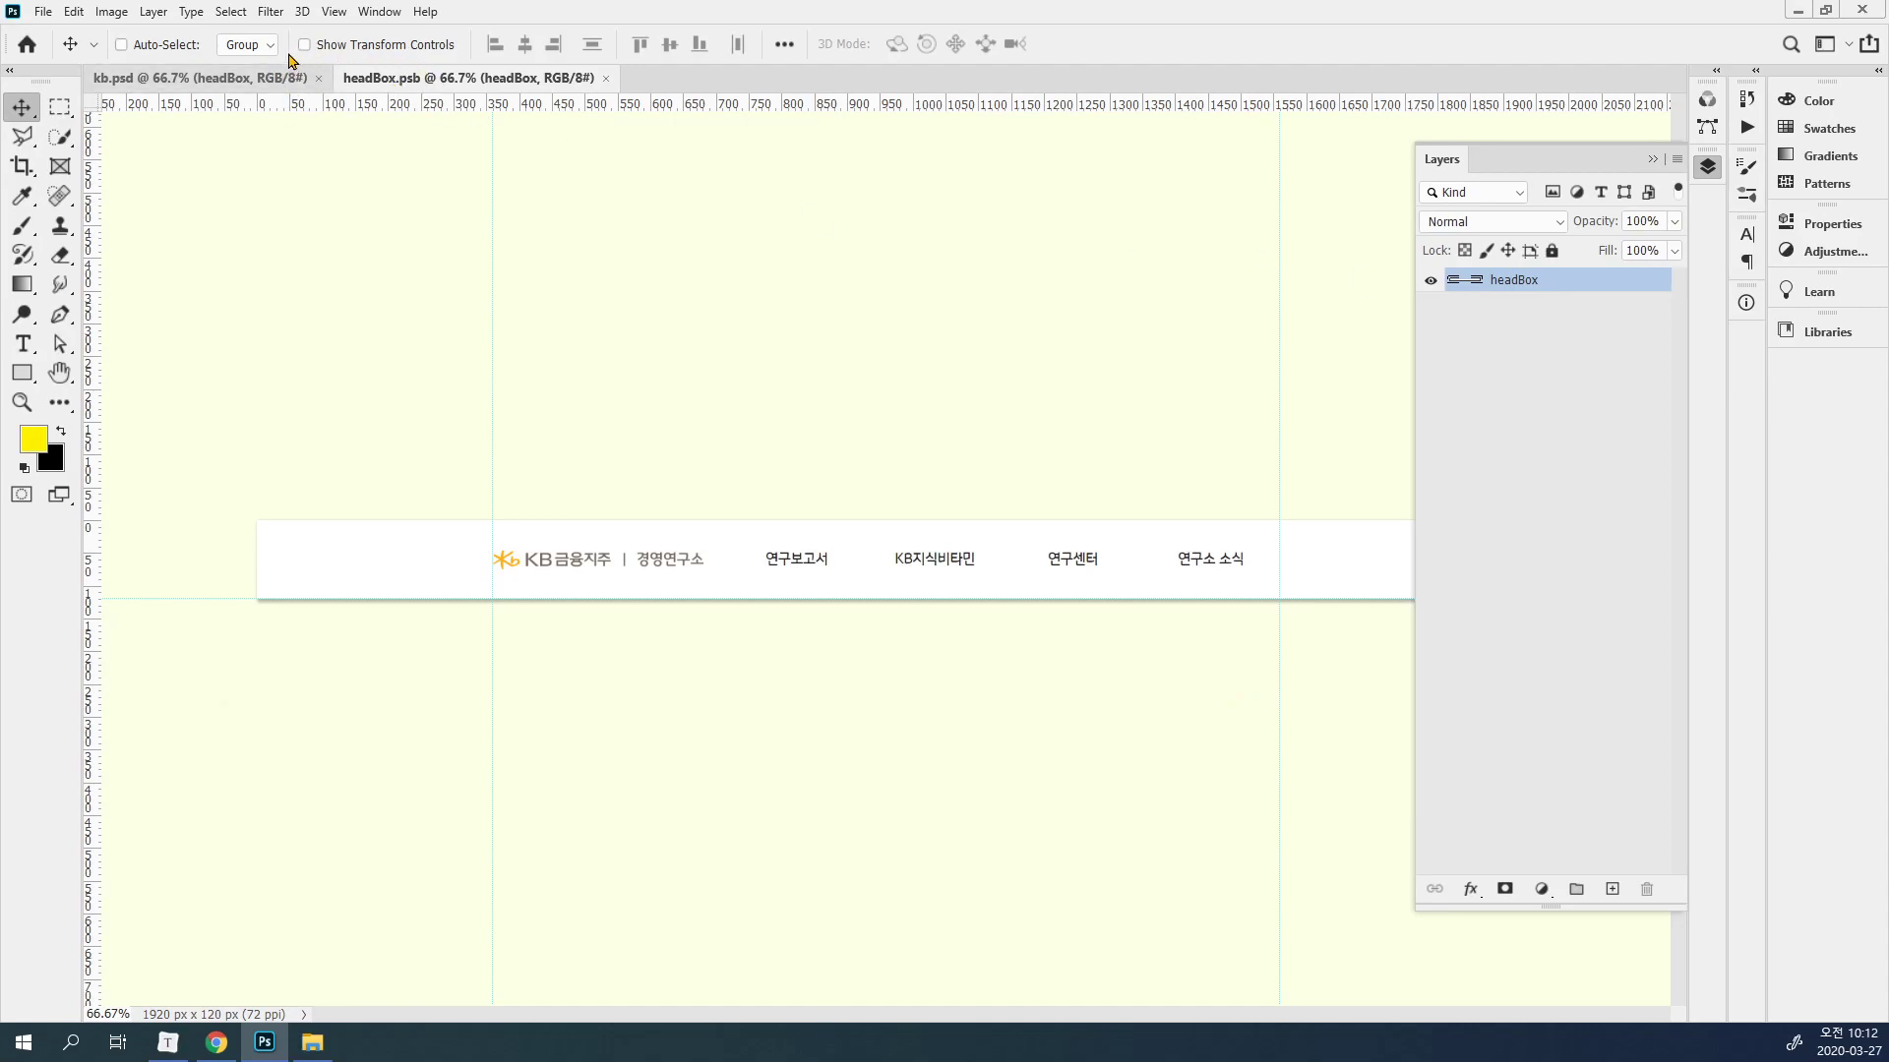
click(232, 84)
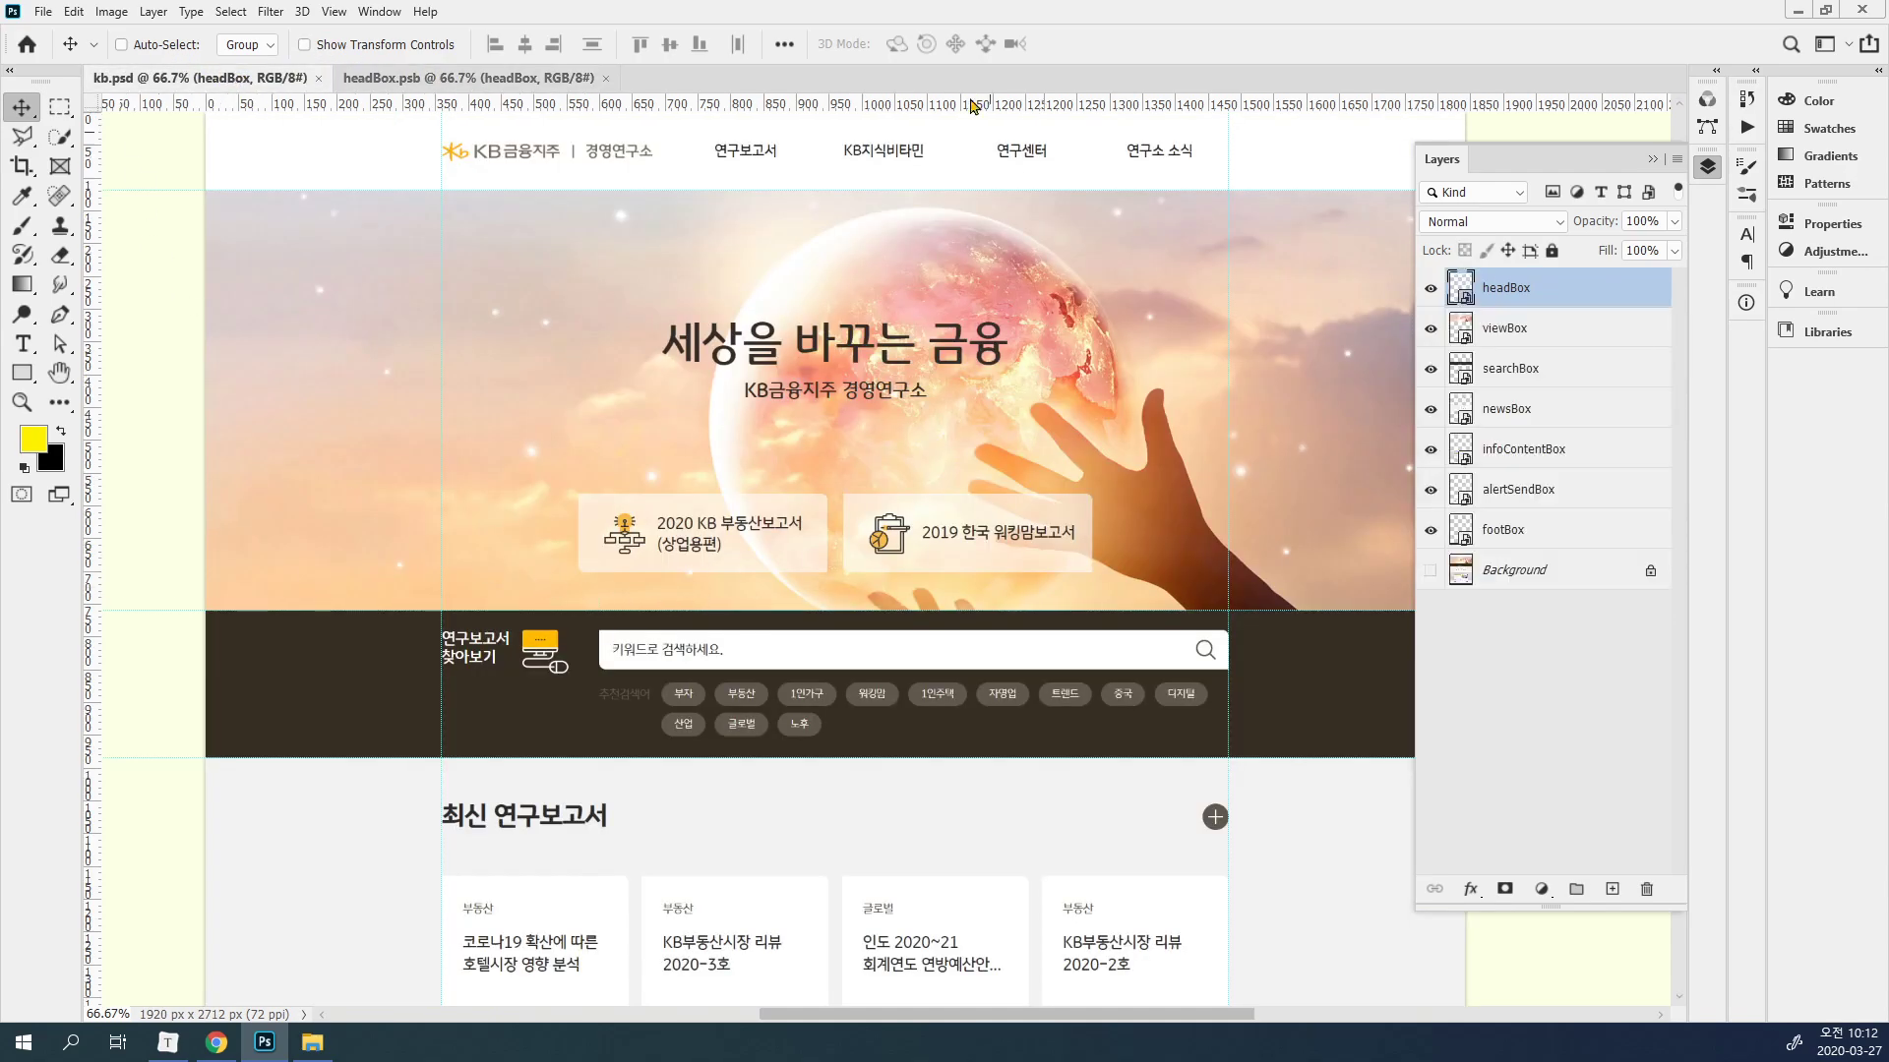
scroll(792, 265, down, 15)
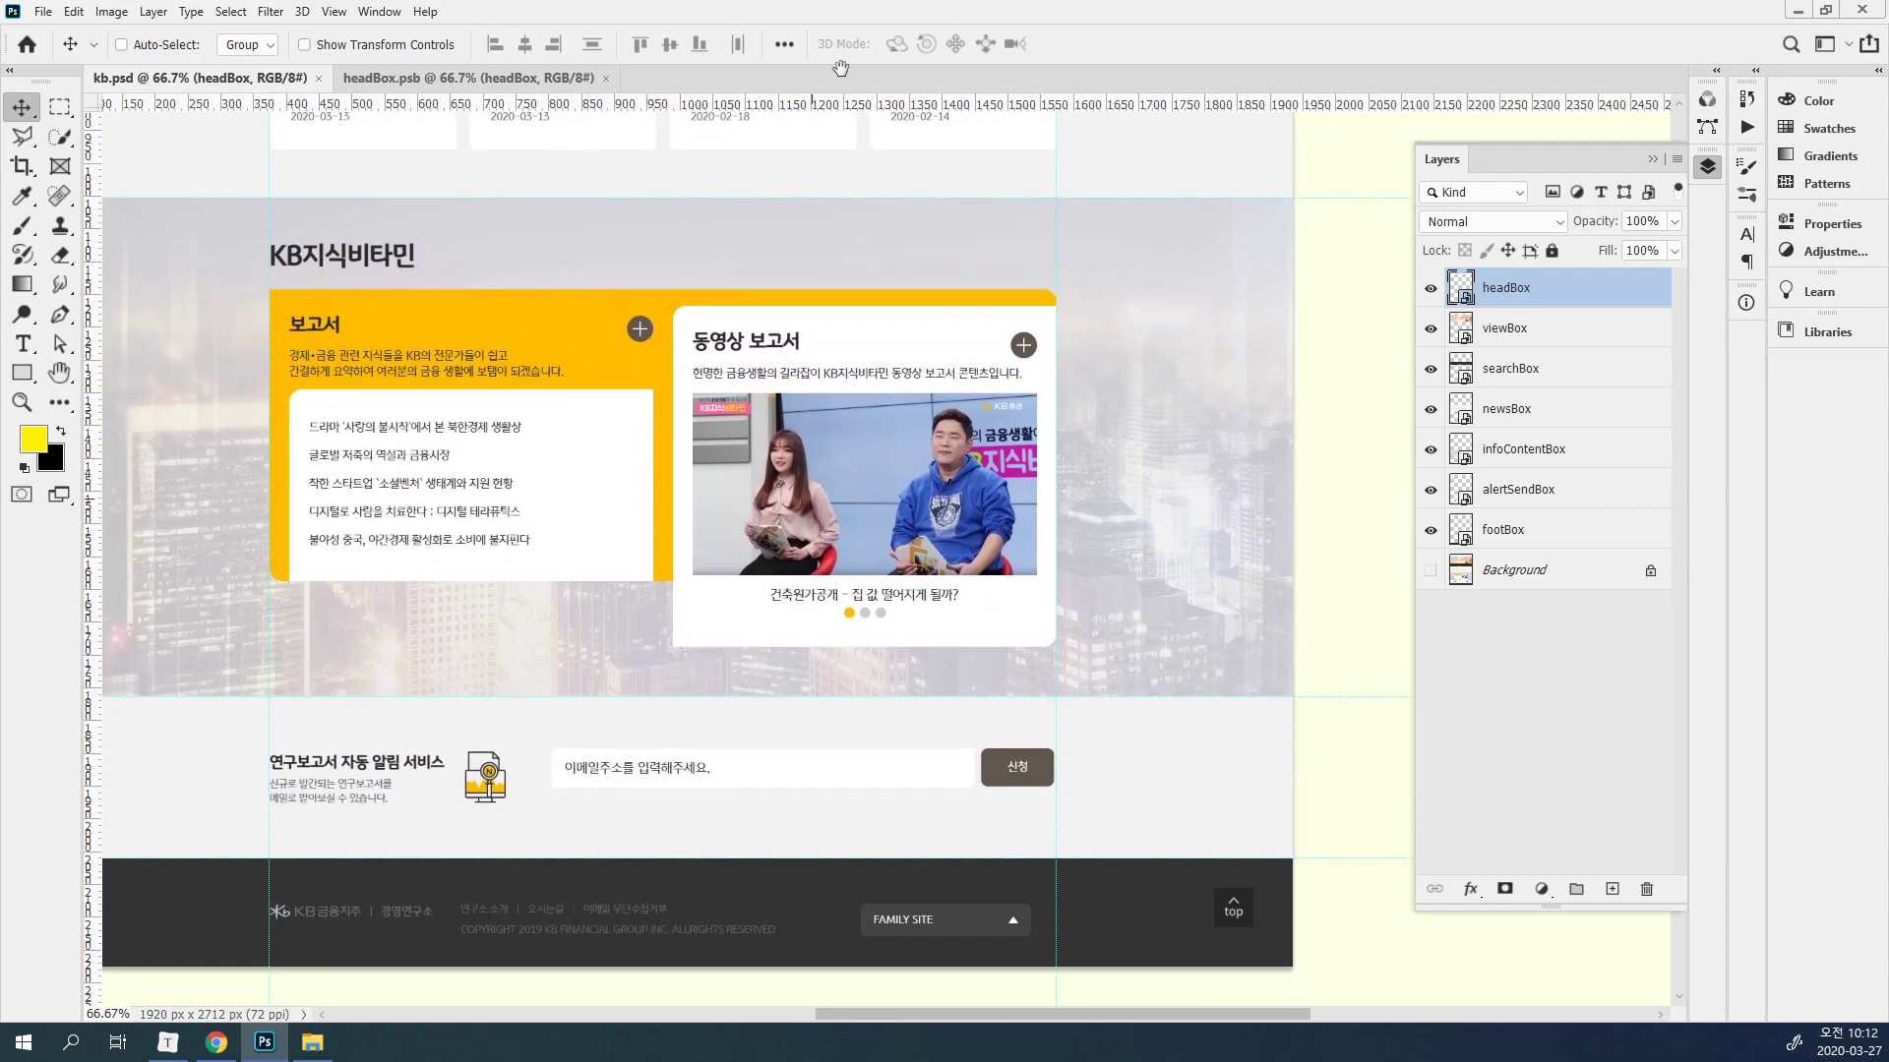
scroll(838, 322, up, 20)
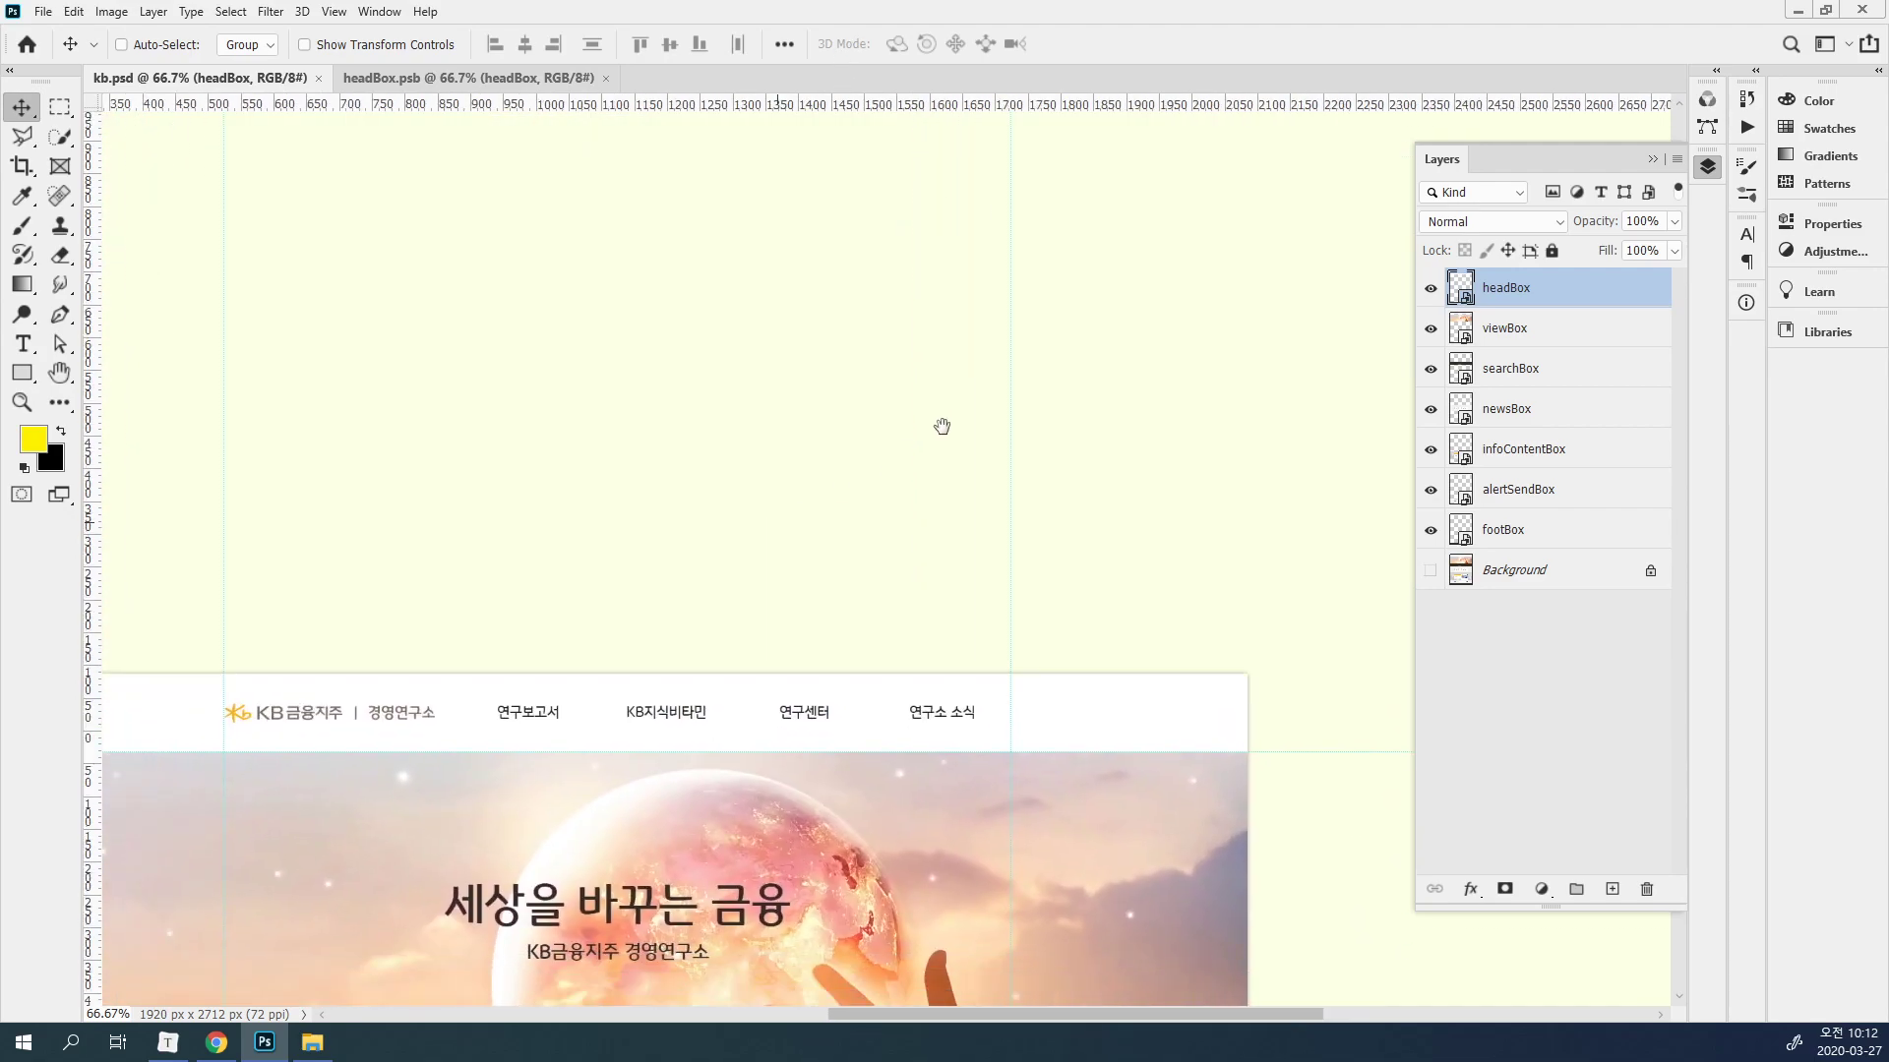
scroll(972, 497, down, 2)
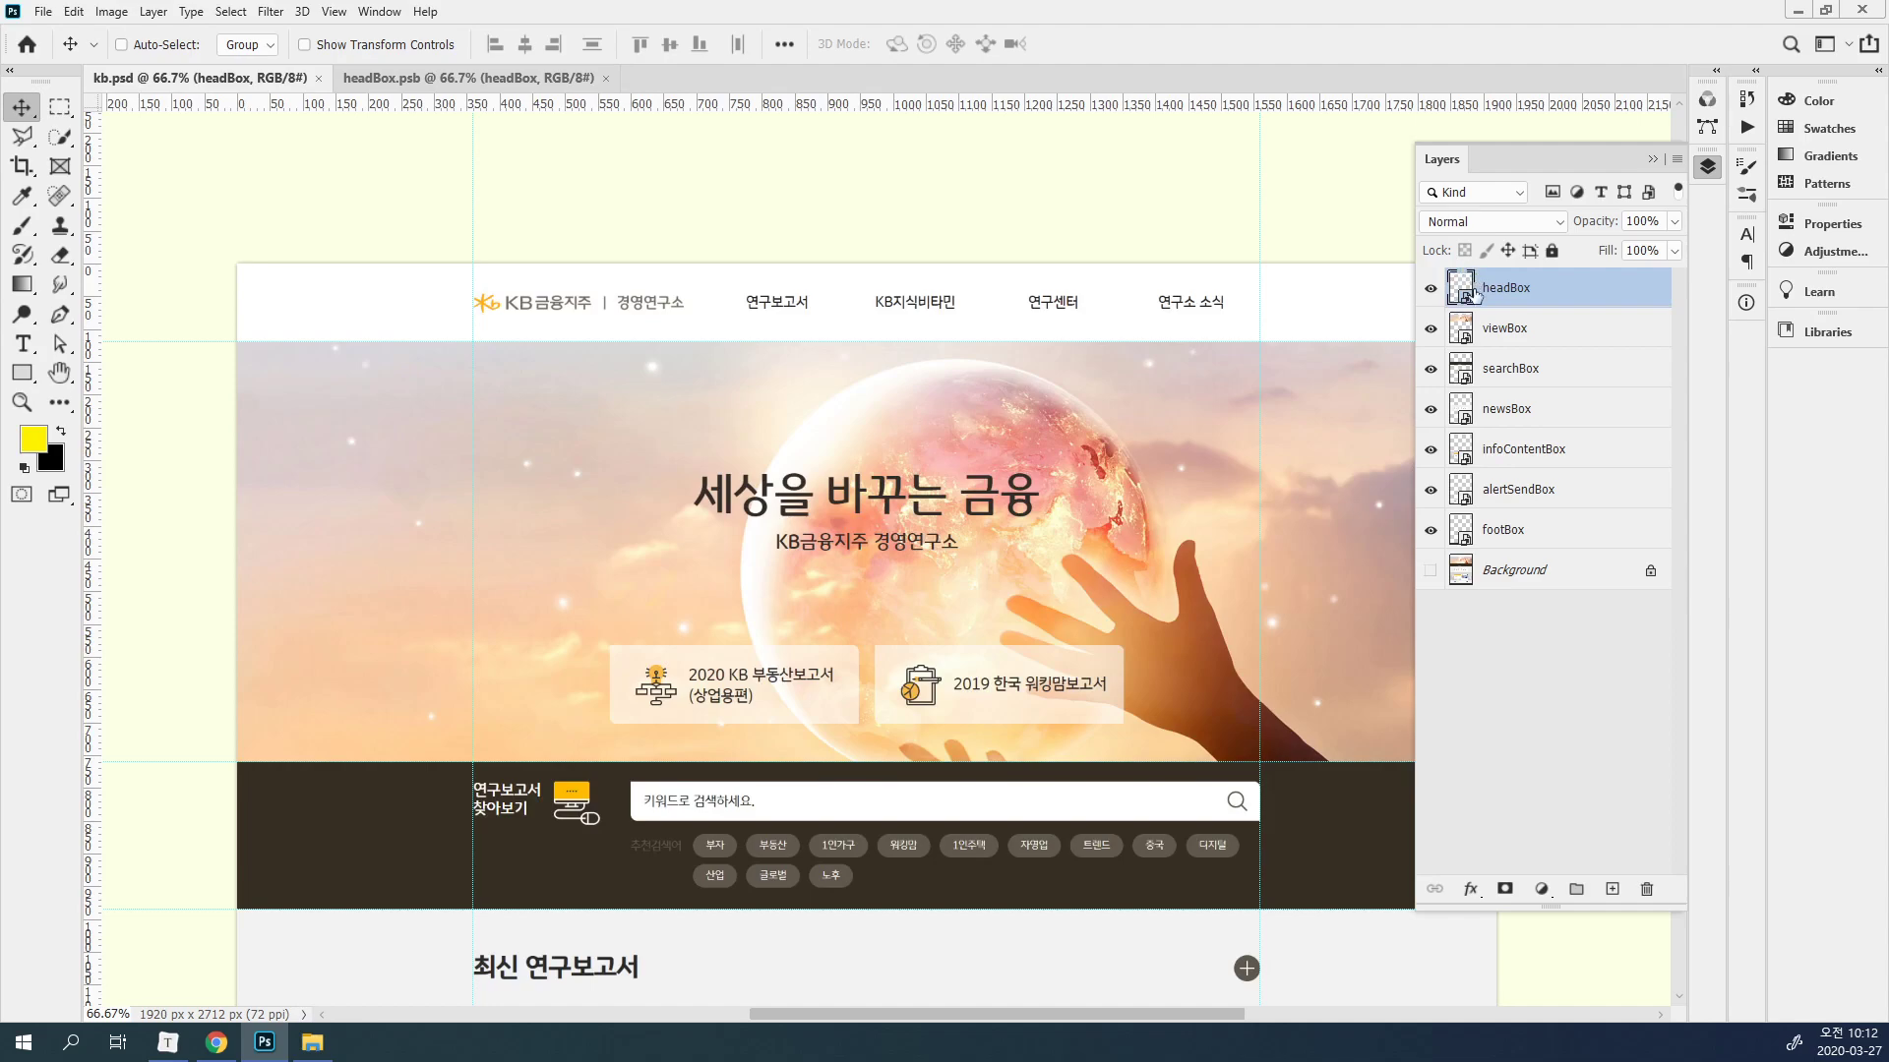
Switch back and forth between headBox.psb and kb.psd to compare the smart object's contents with the full page.
click(476, 83)
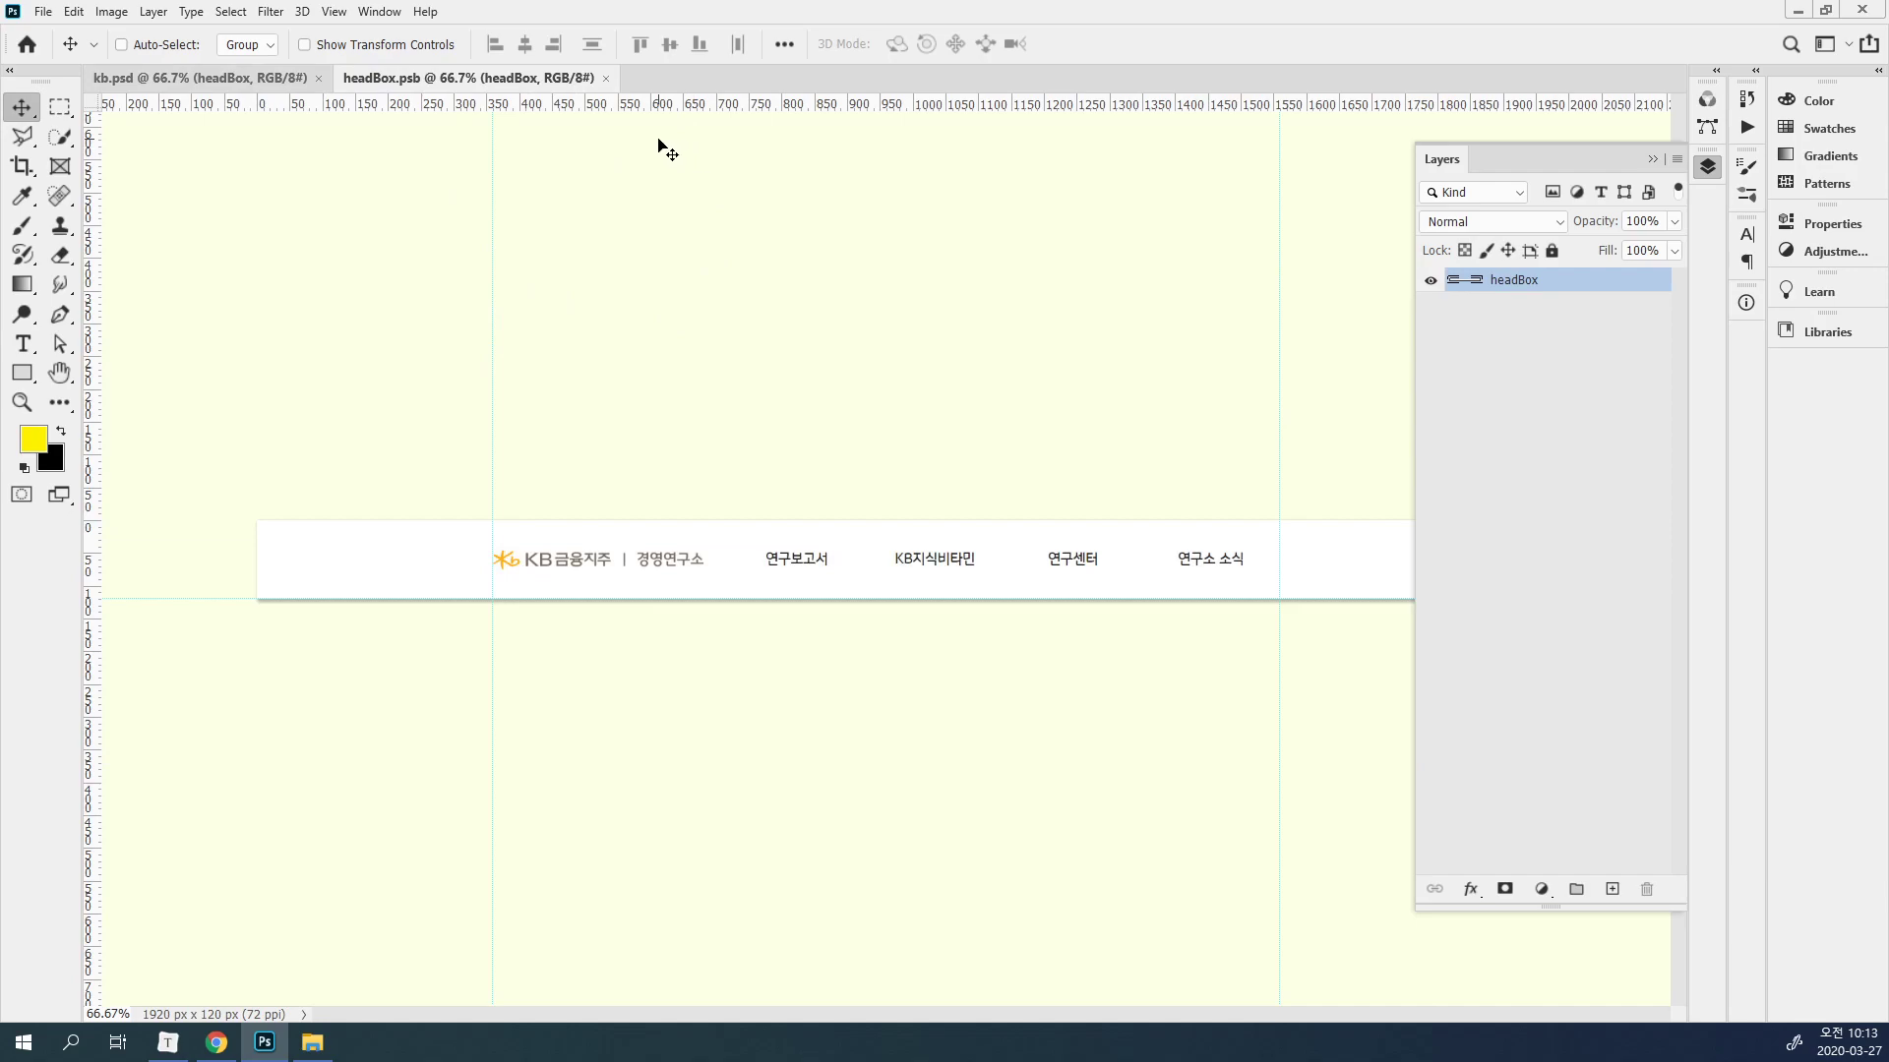
click(185, 79)
drag(739, 236, 714, 322)
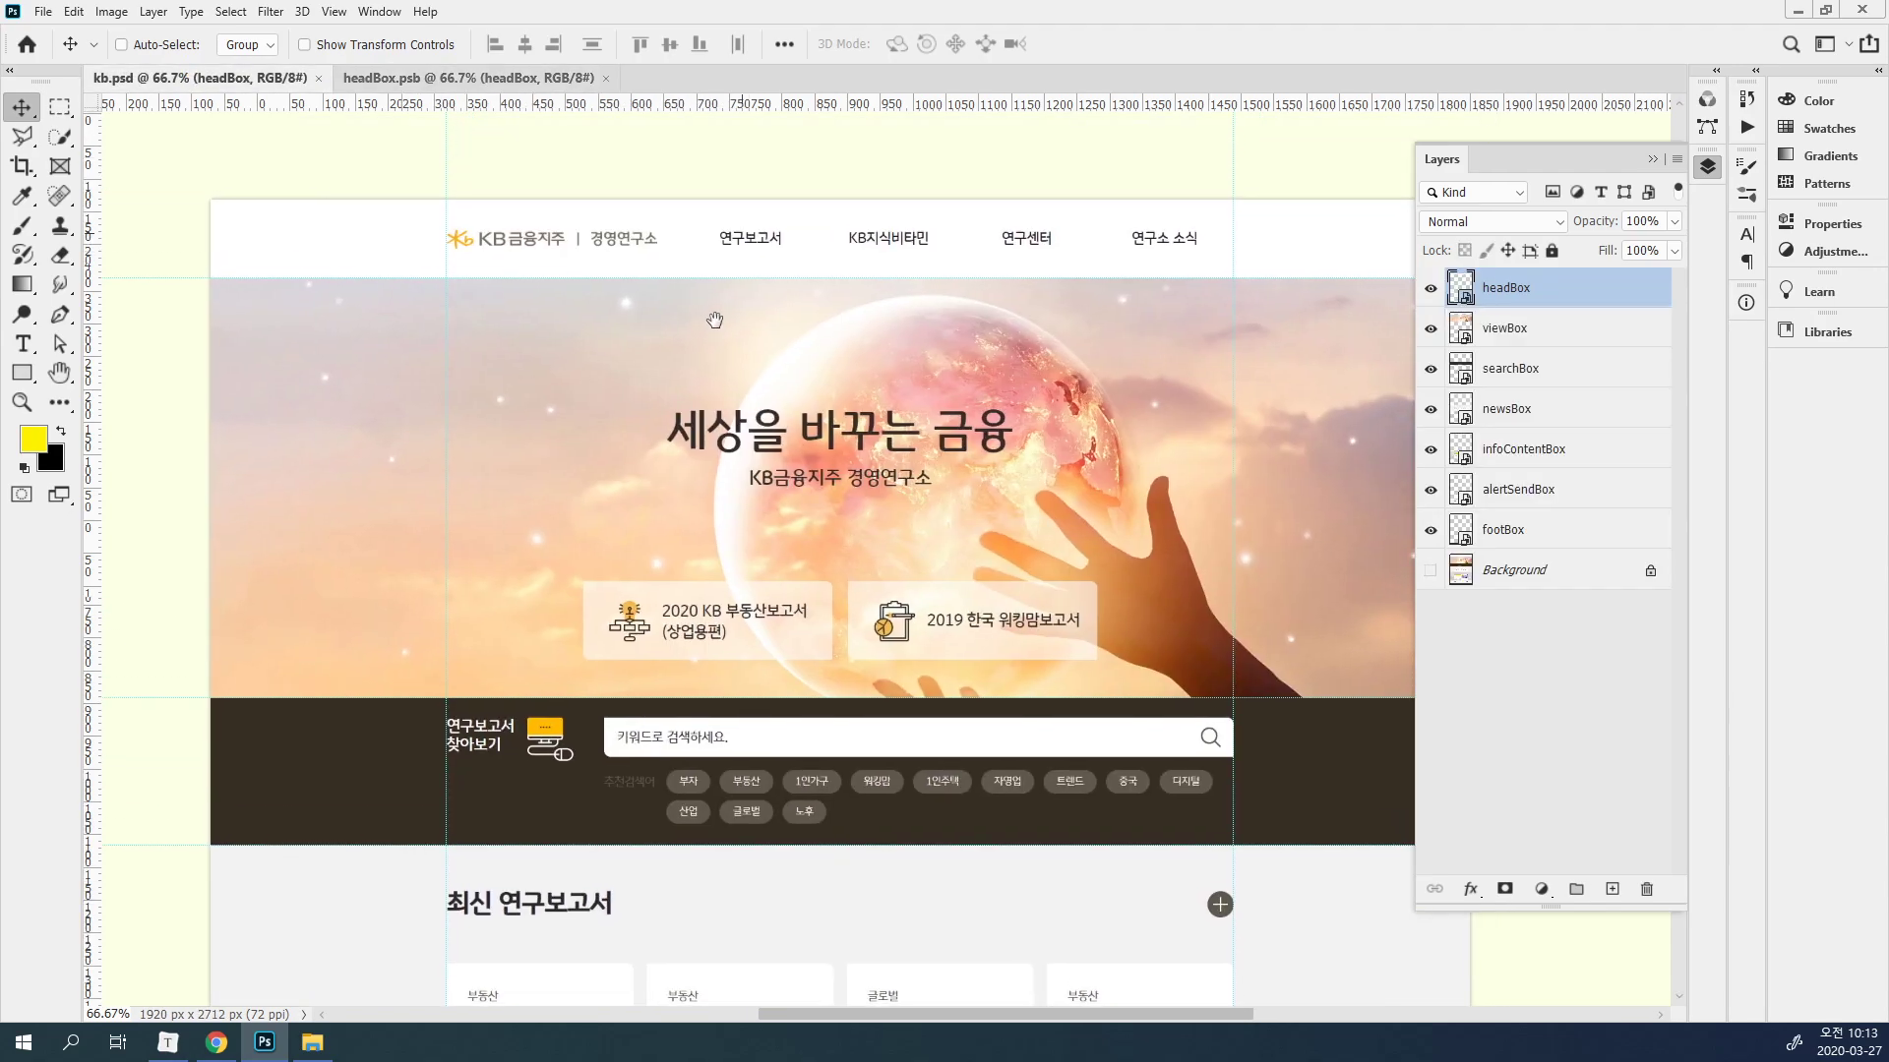
right_click(1634, 301)
click(1680, 382)
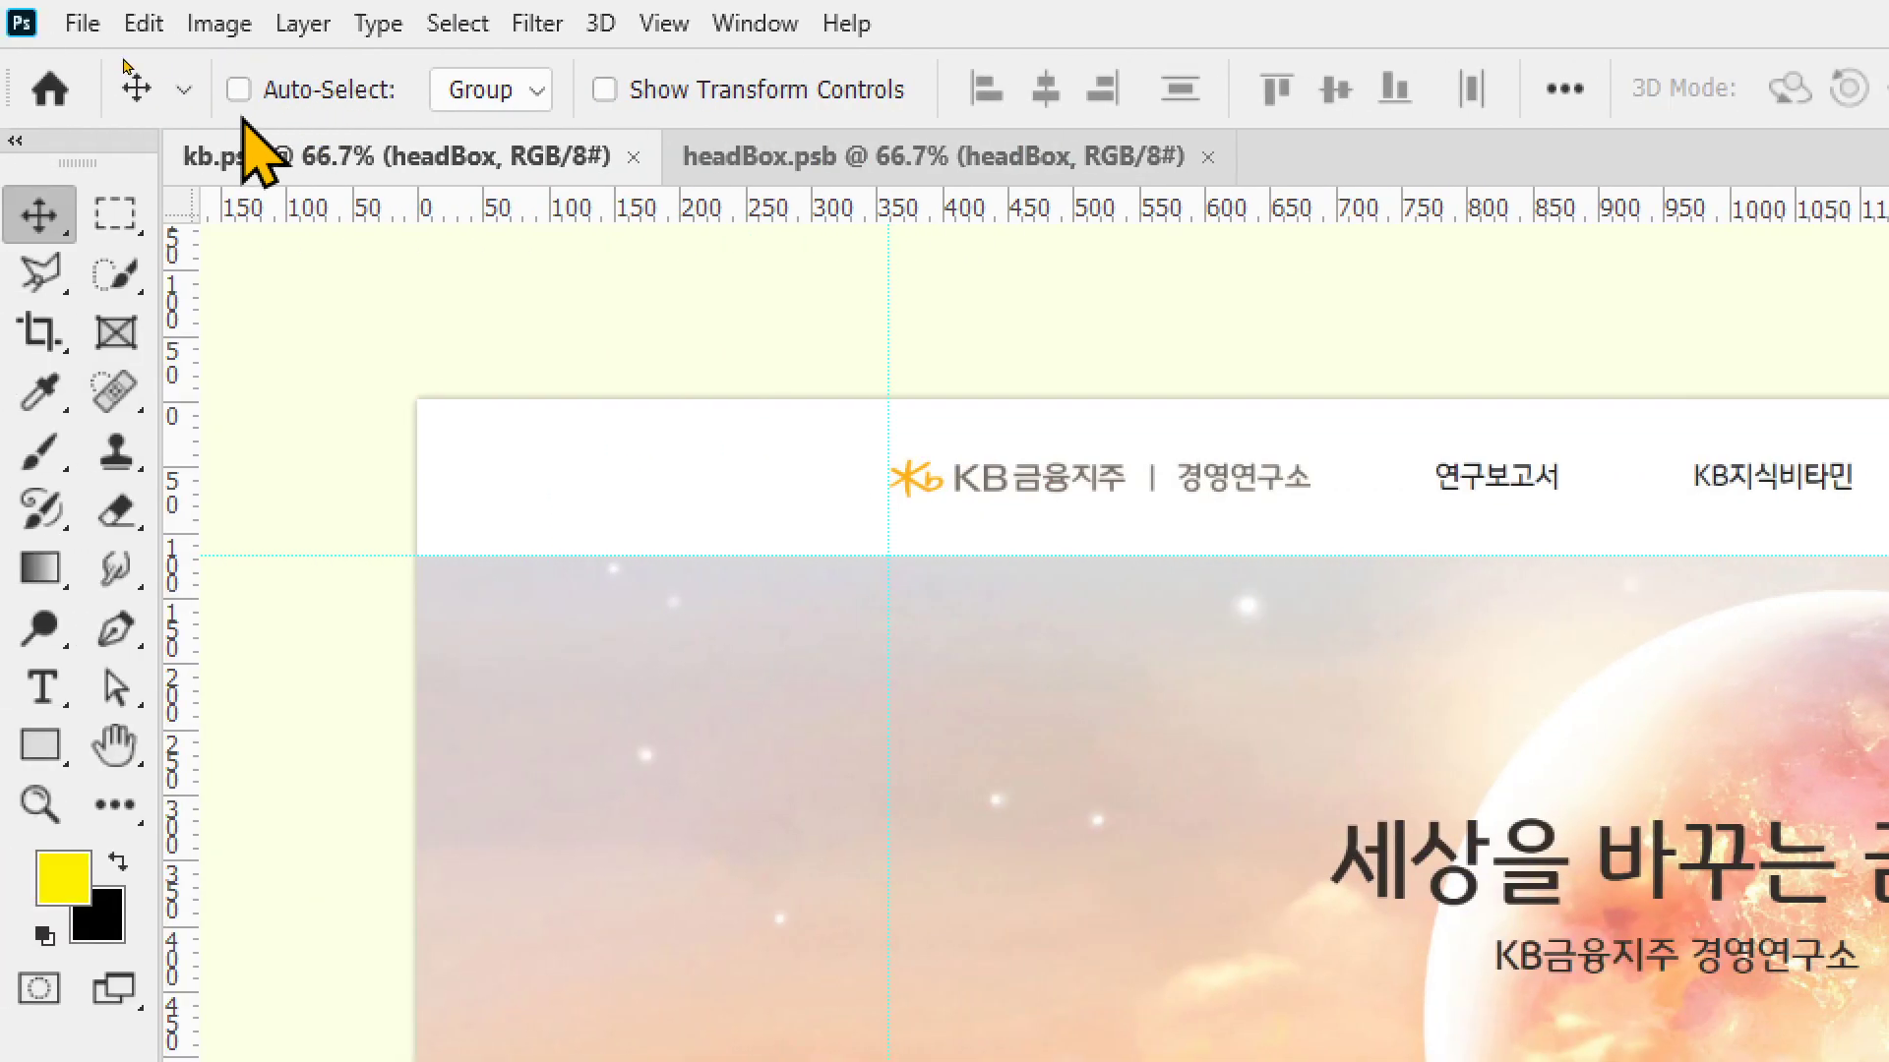
click(921, 169)
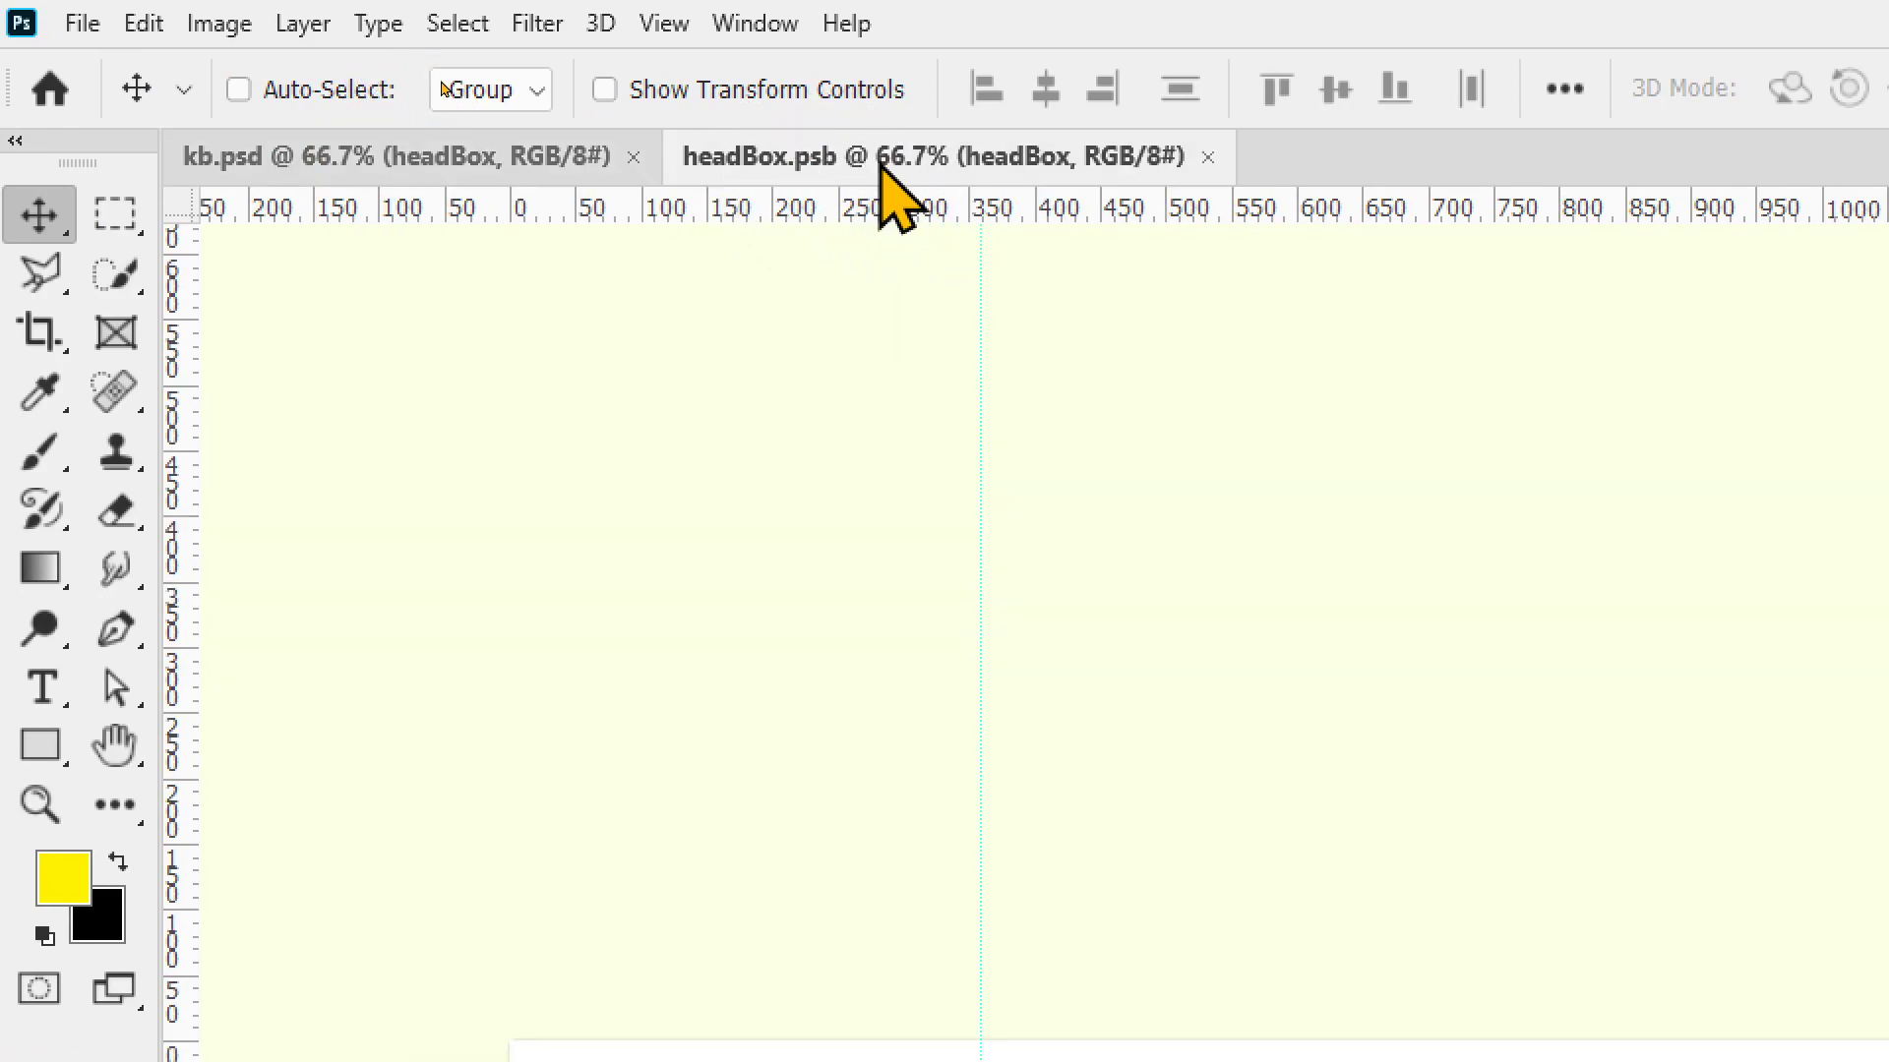
click(489, 166)
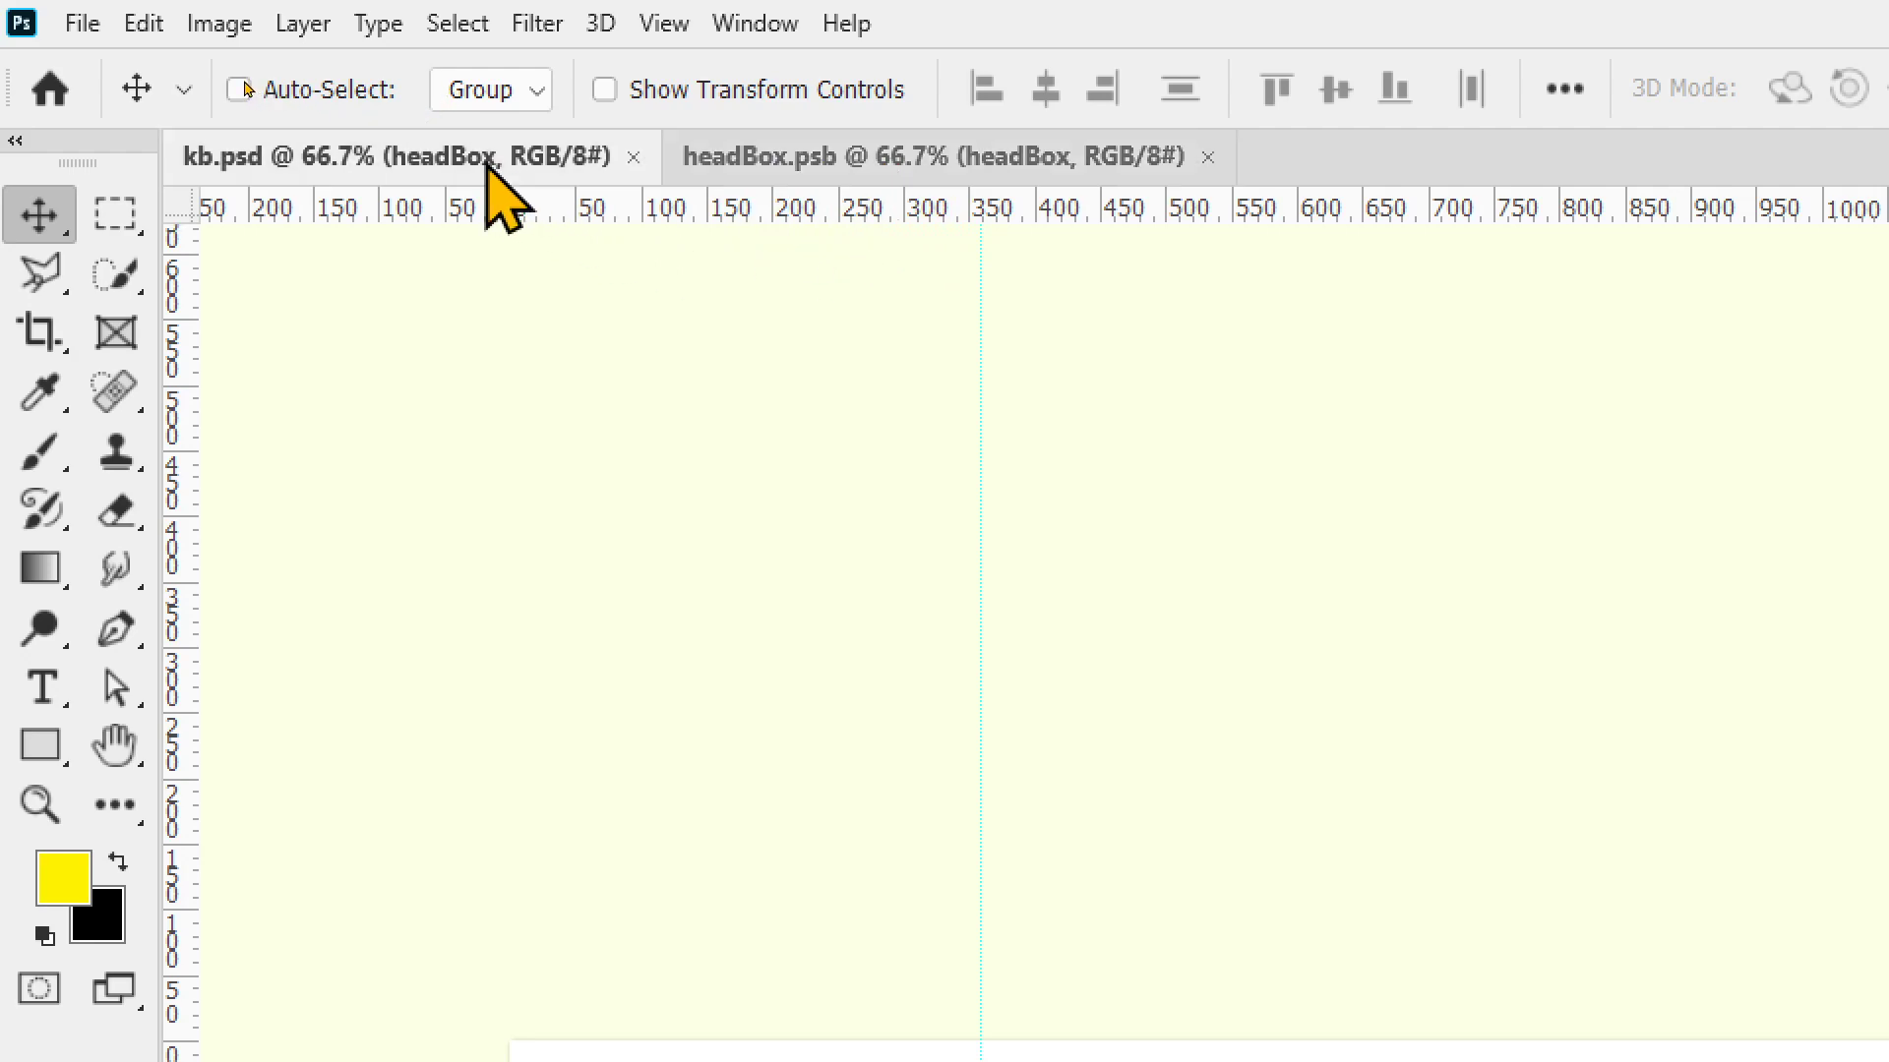
click(809, 177)
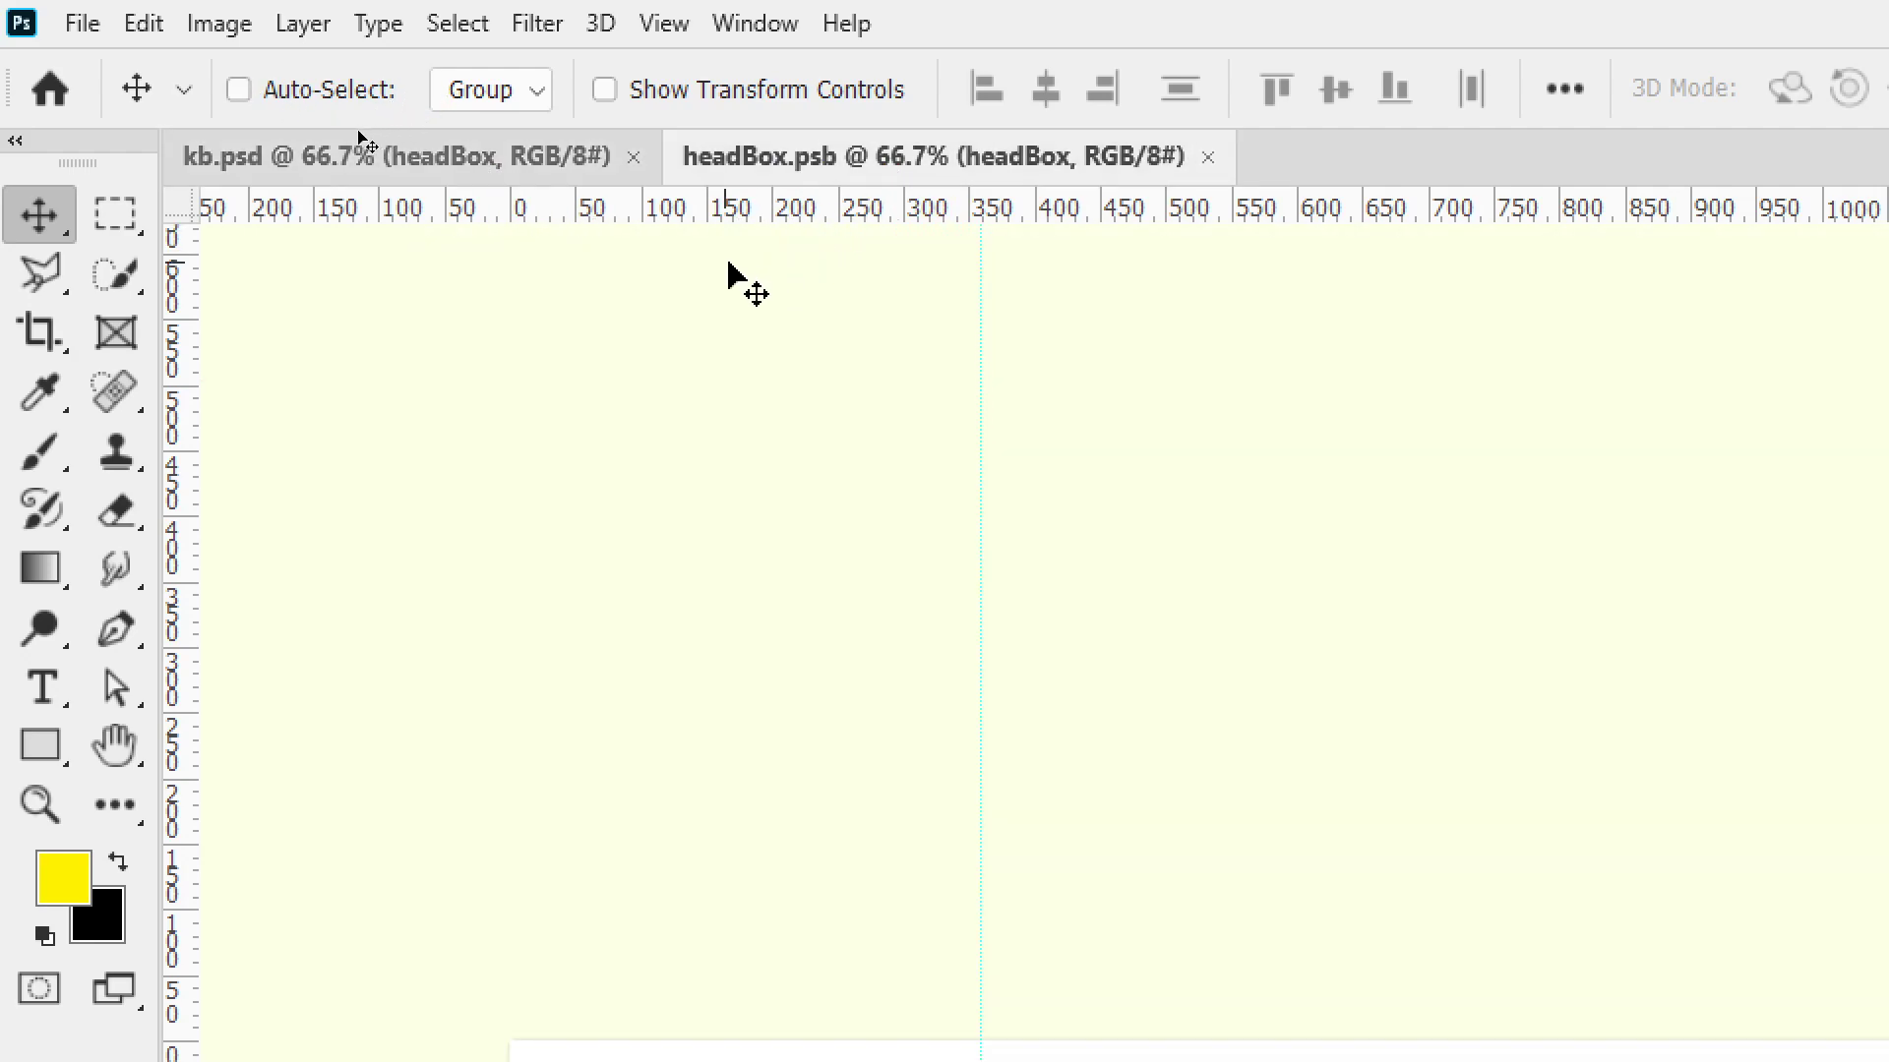
click(541, 165)
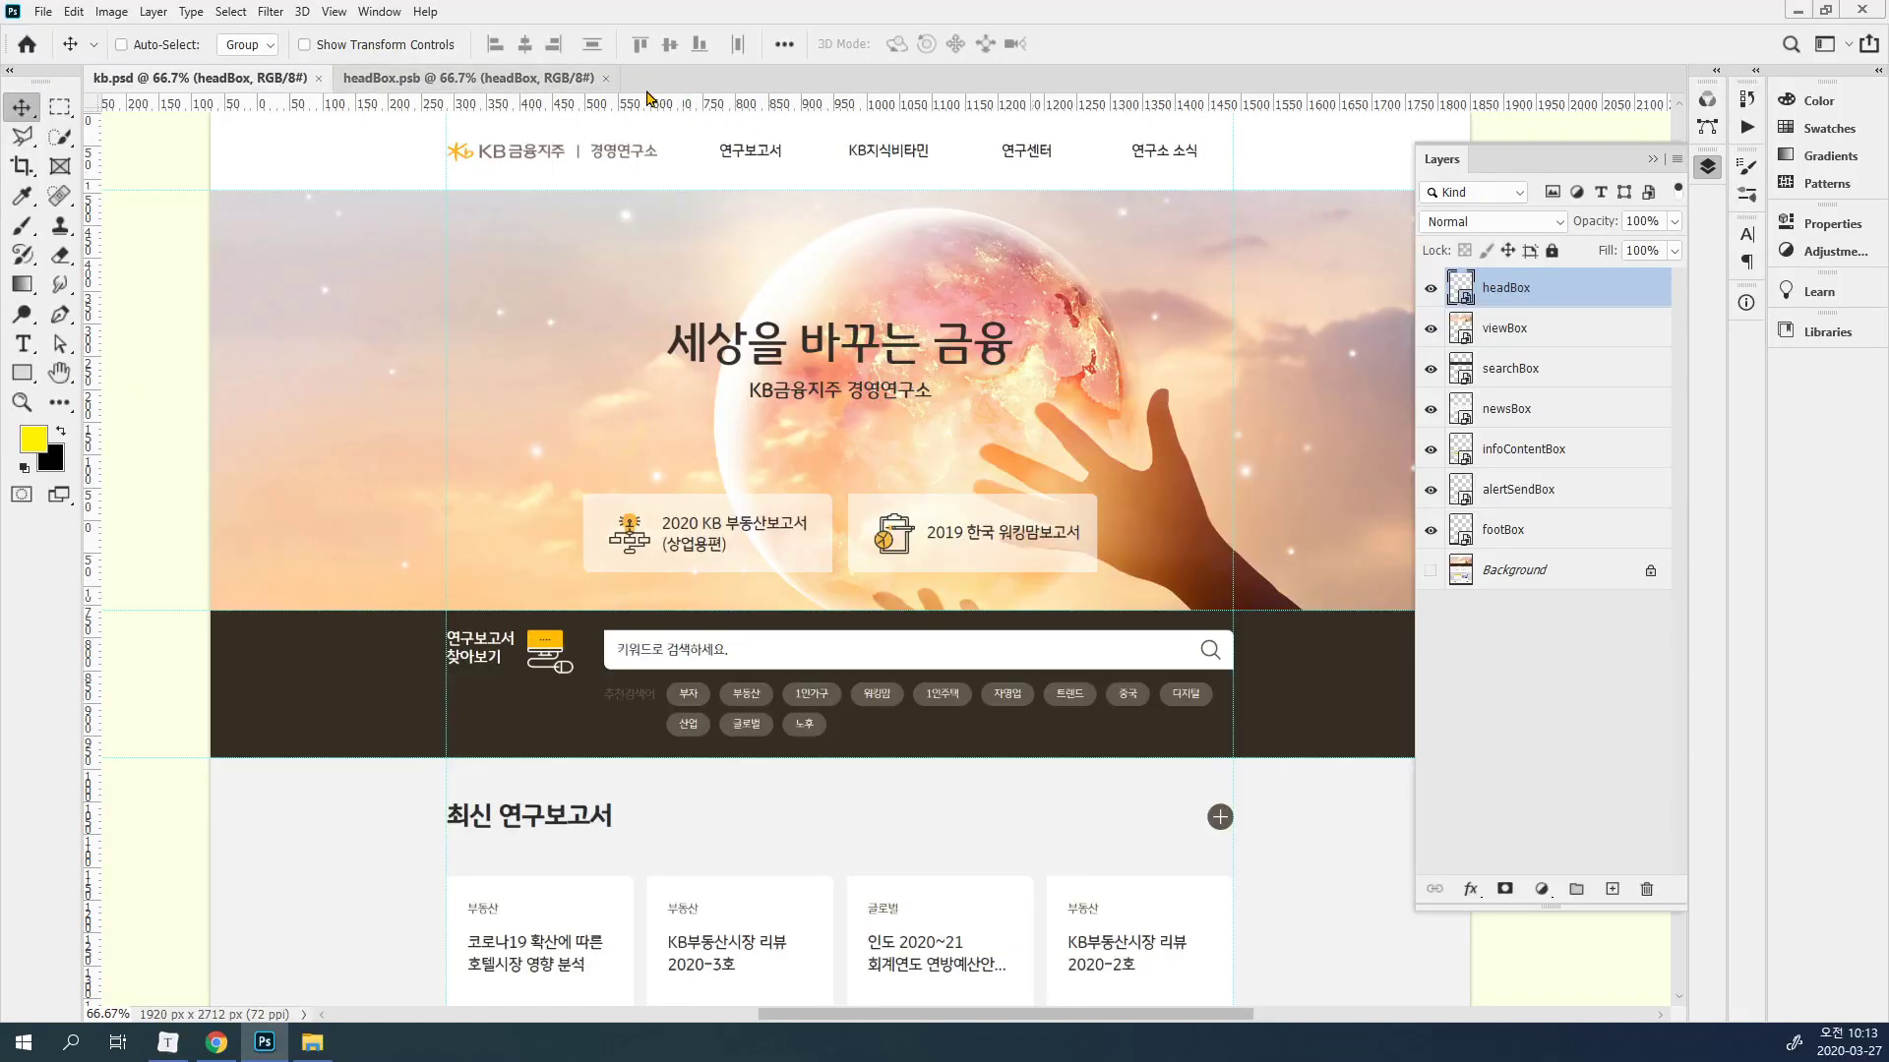
Close and reopen the headBox smart object, hide its headBox layer, and save it to check the header area in kb.psd.
click(605, 77)
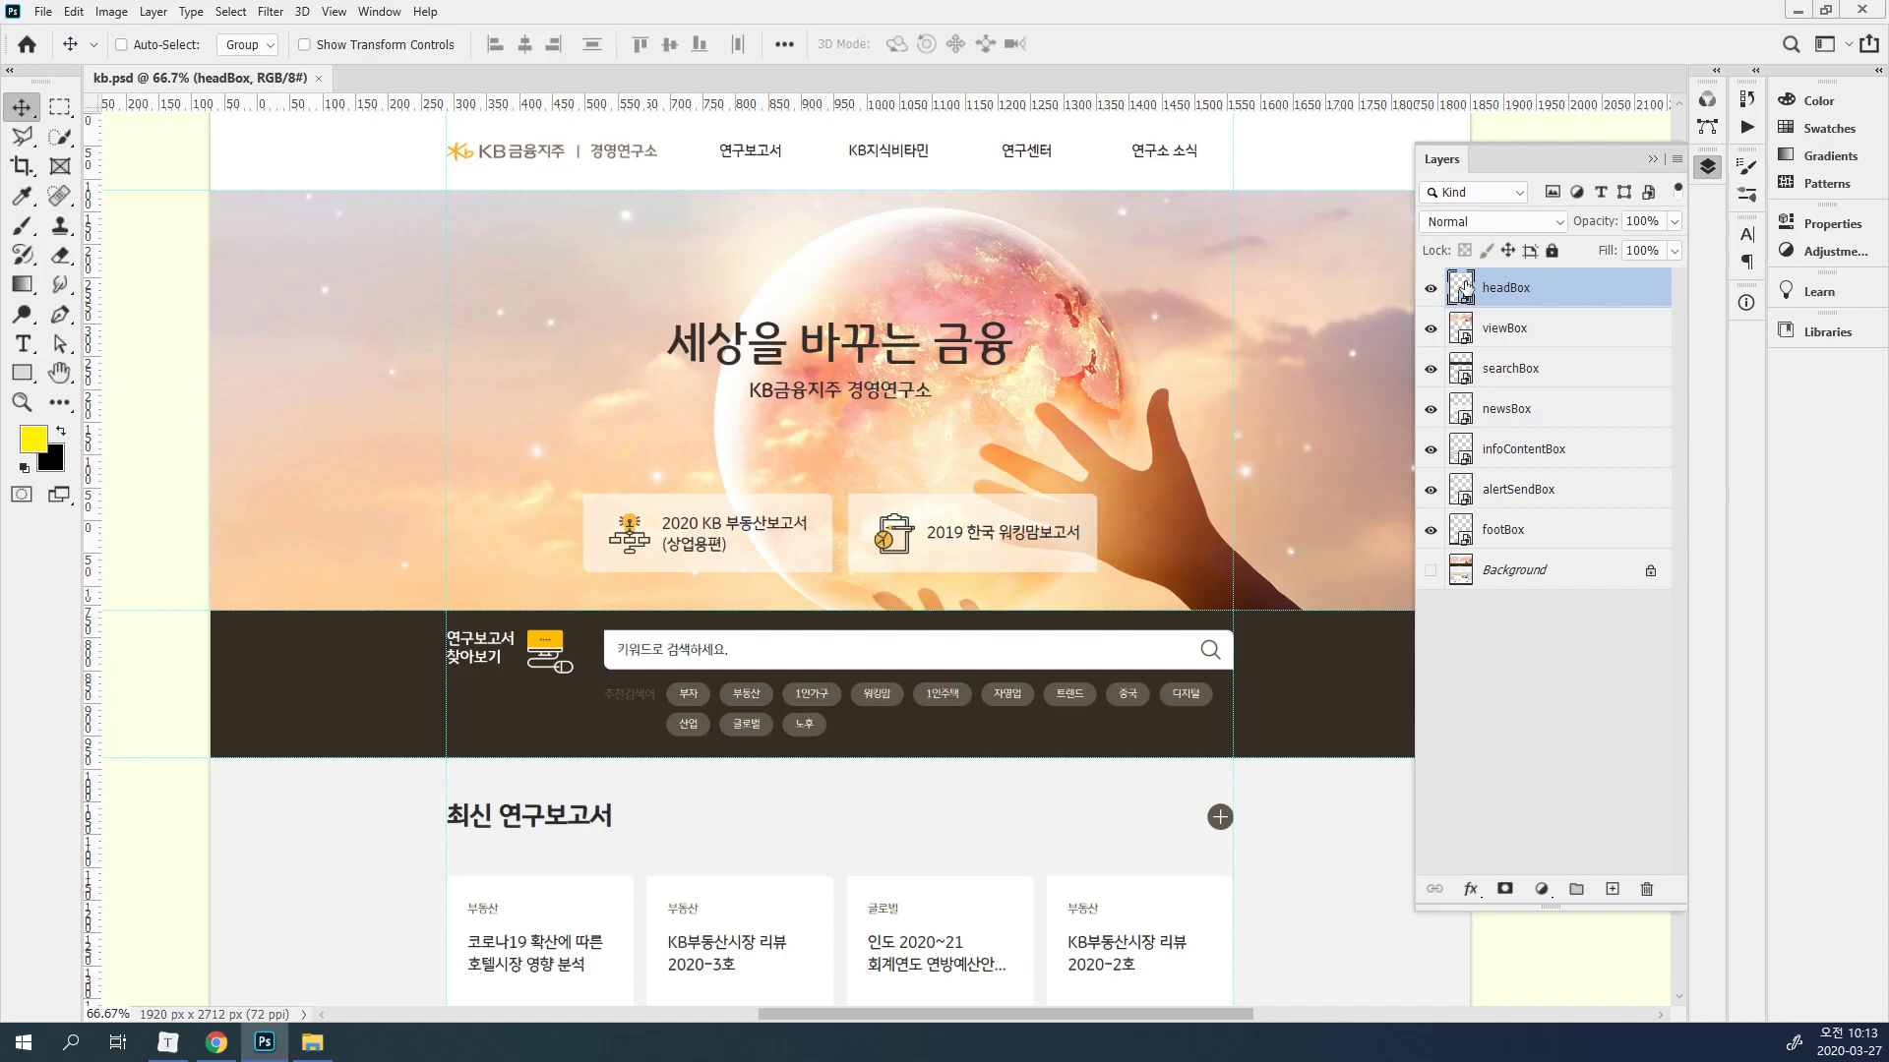
double_click(1464, 288)
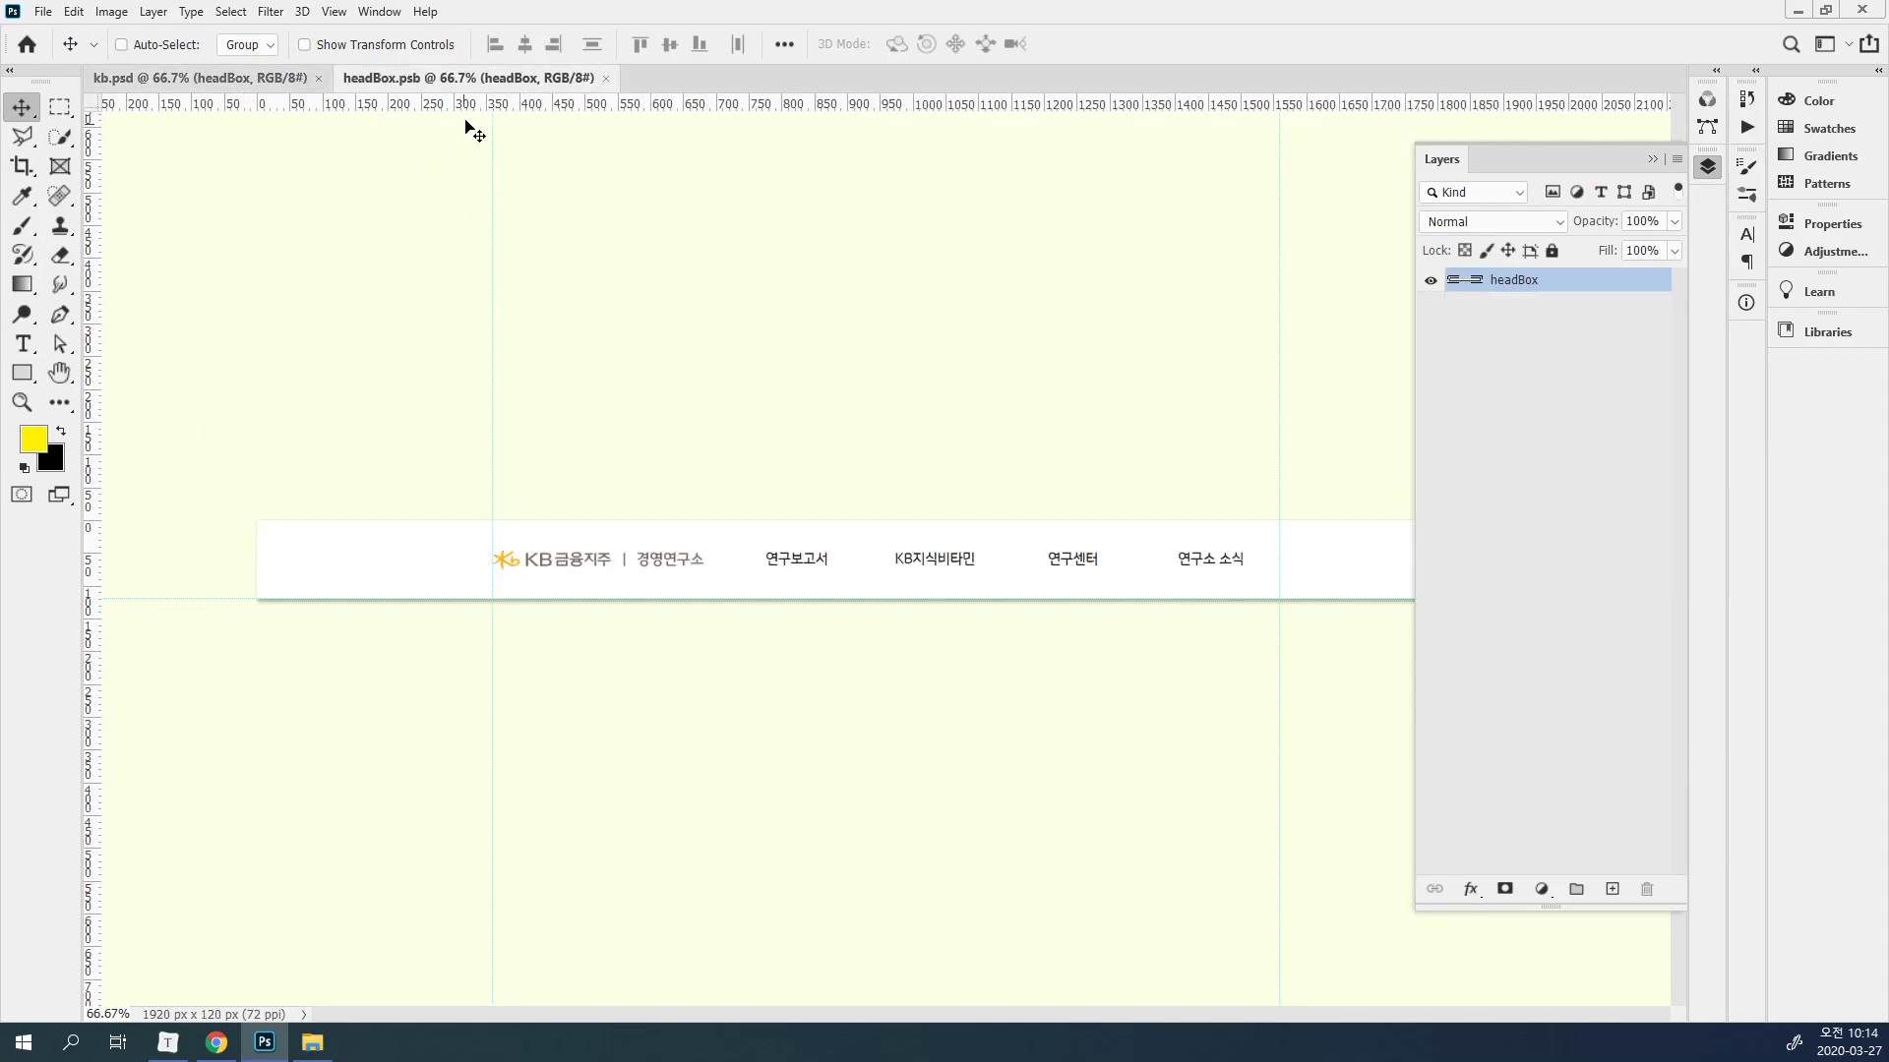
click(1522, 443)
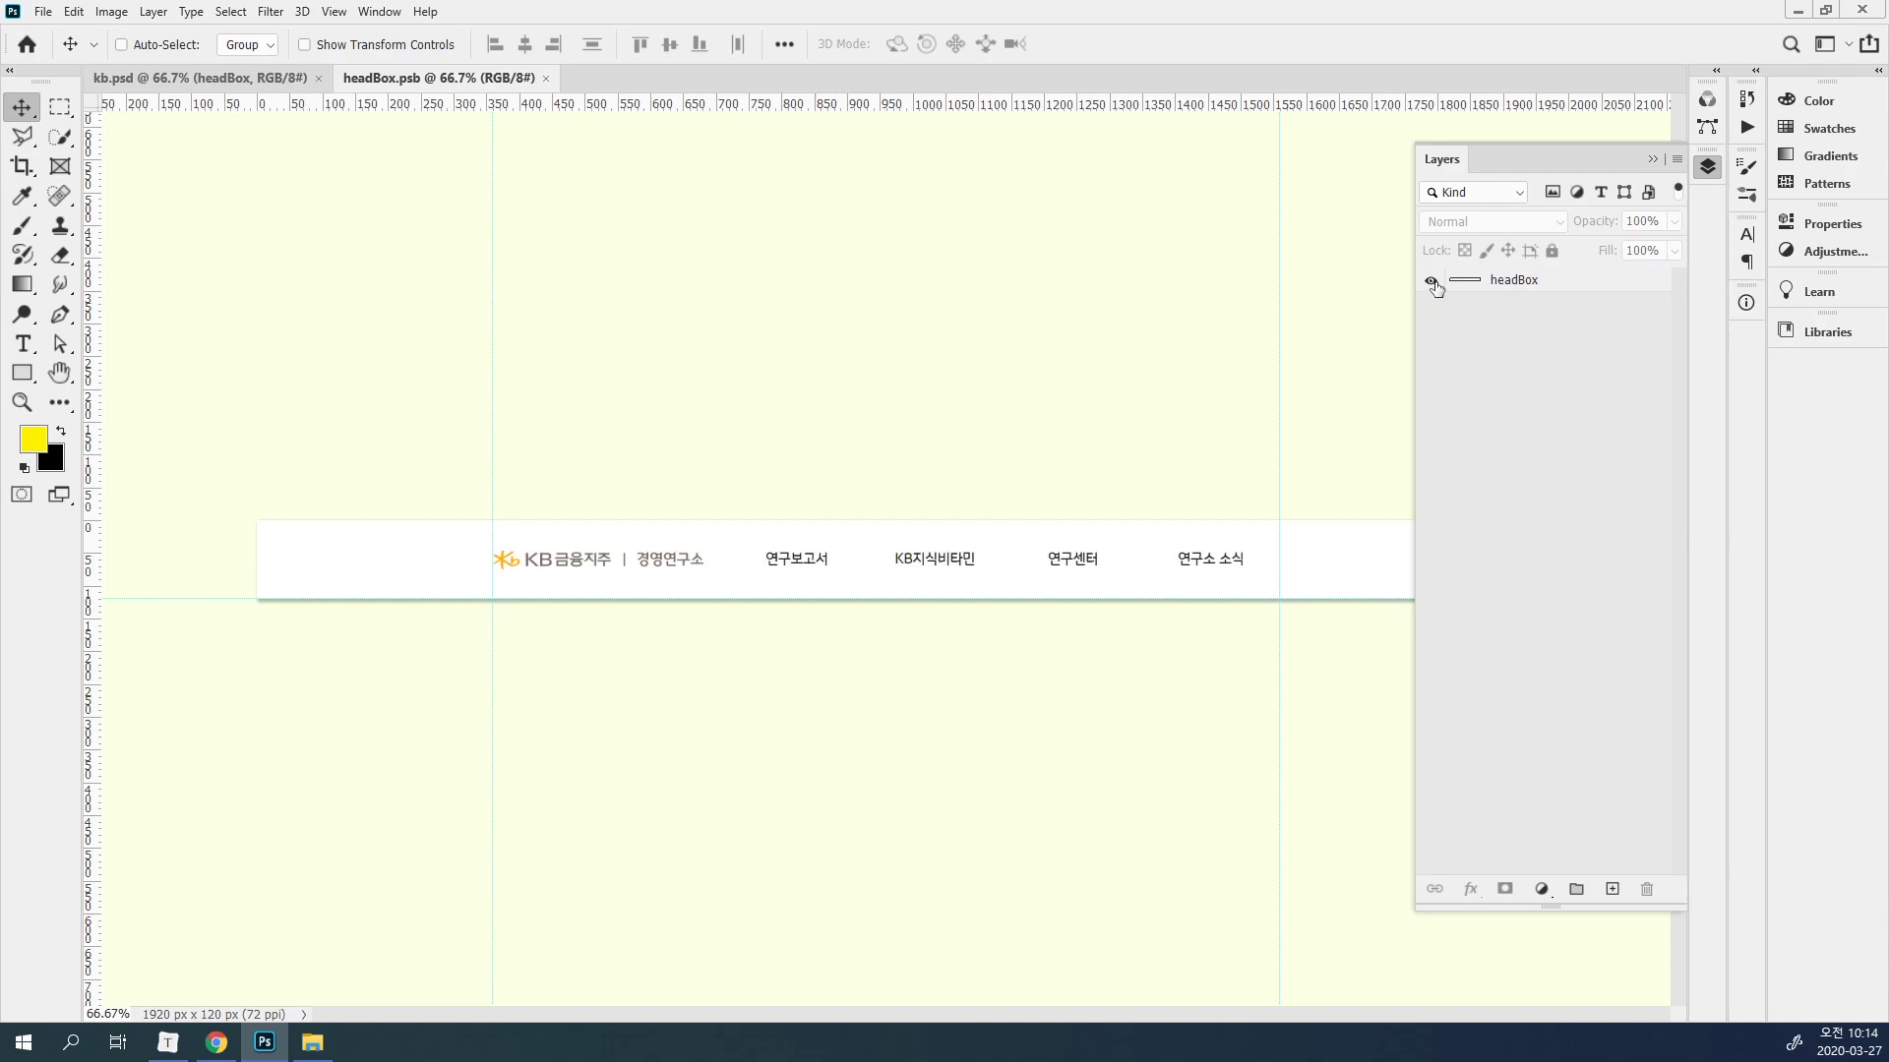
click(1431, 282)
key(ctrl+s)
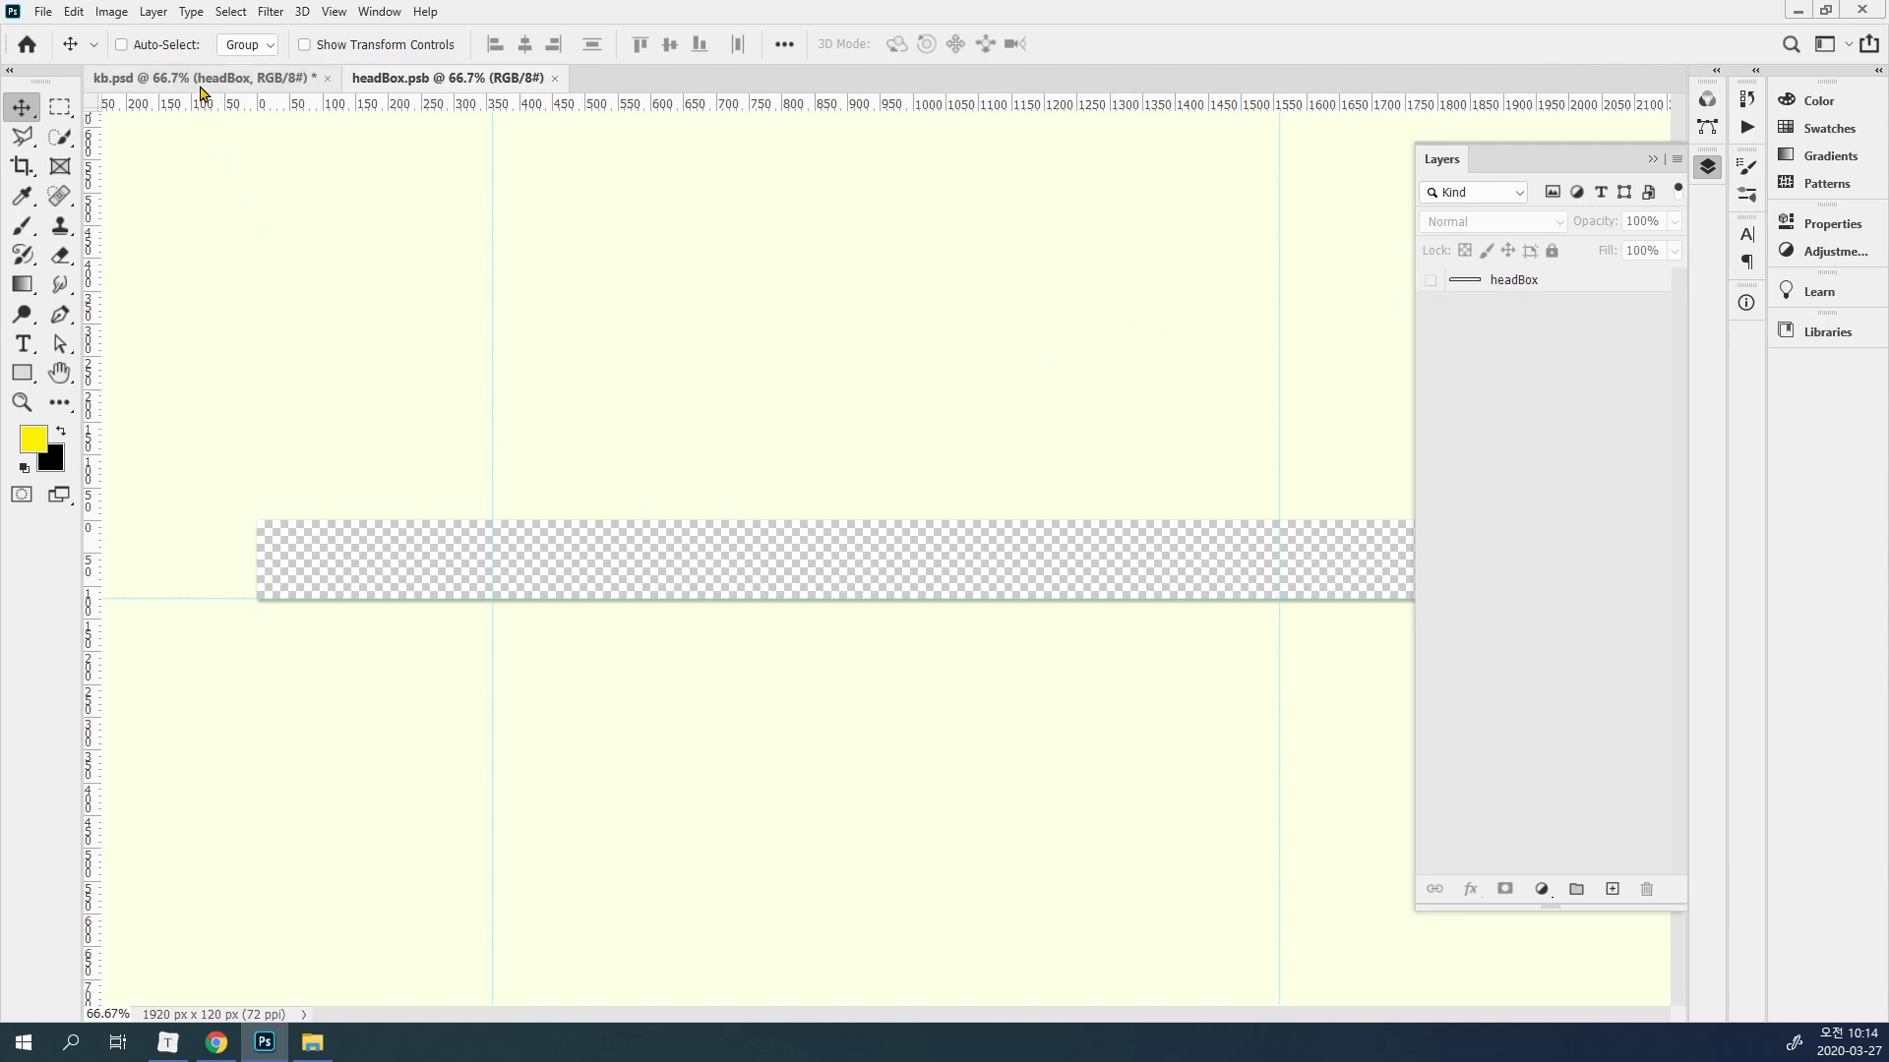
click(200, 79)
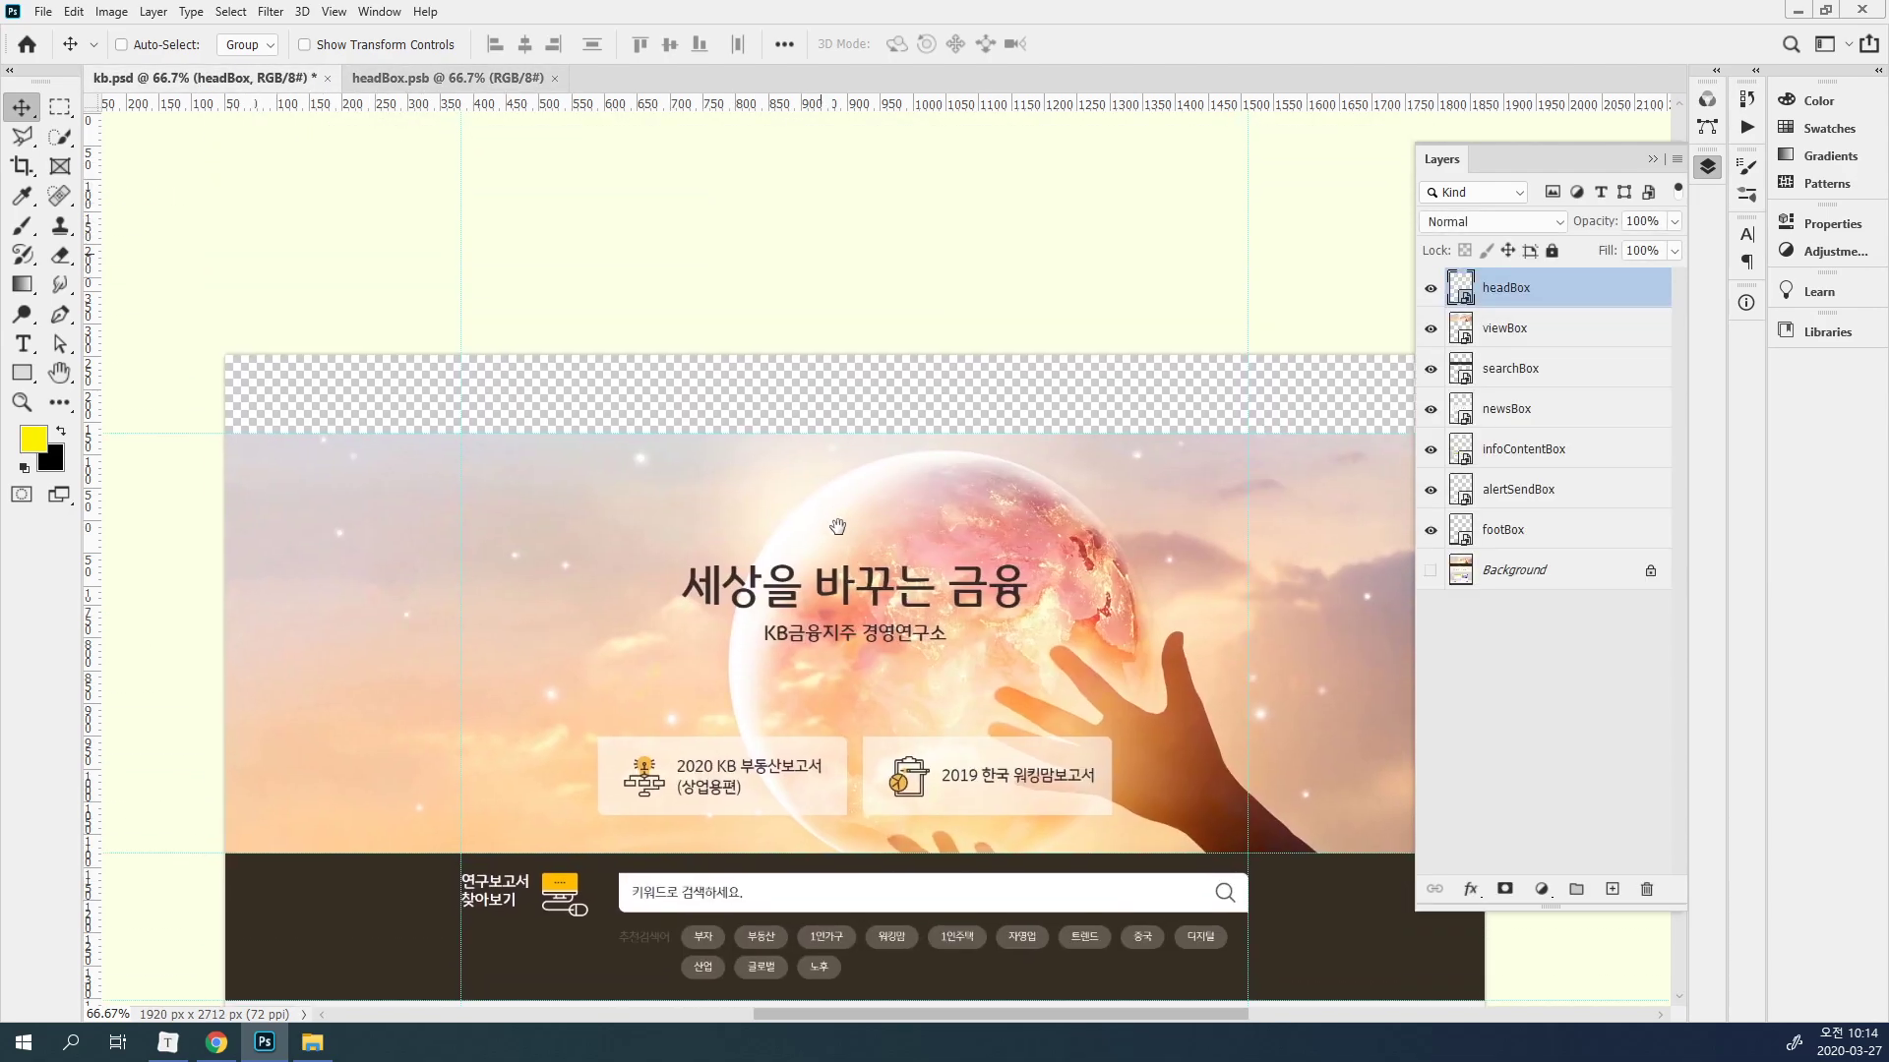
drag(837, 527, 849, 589)
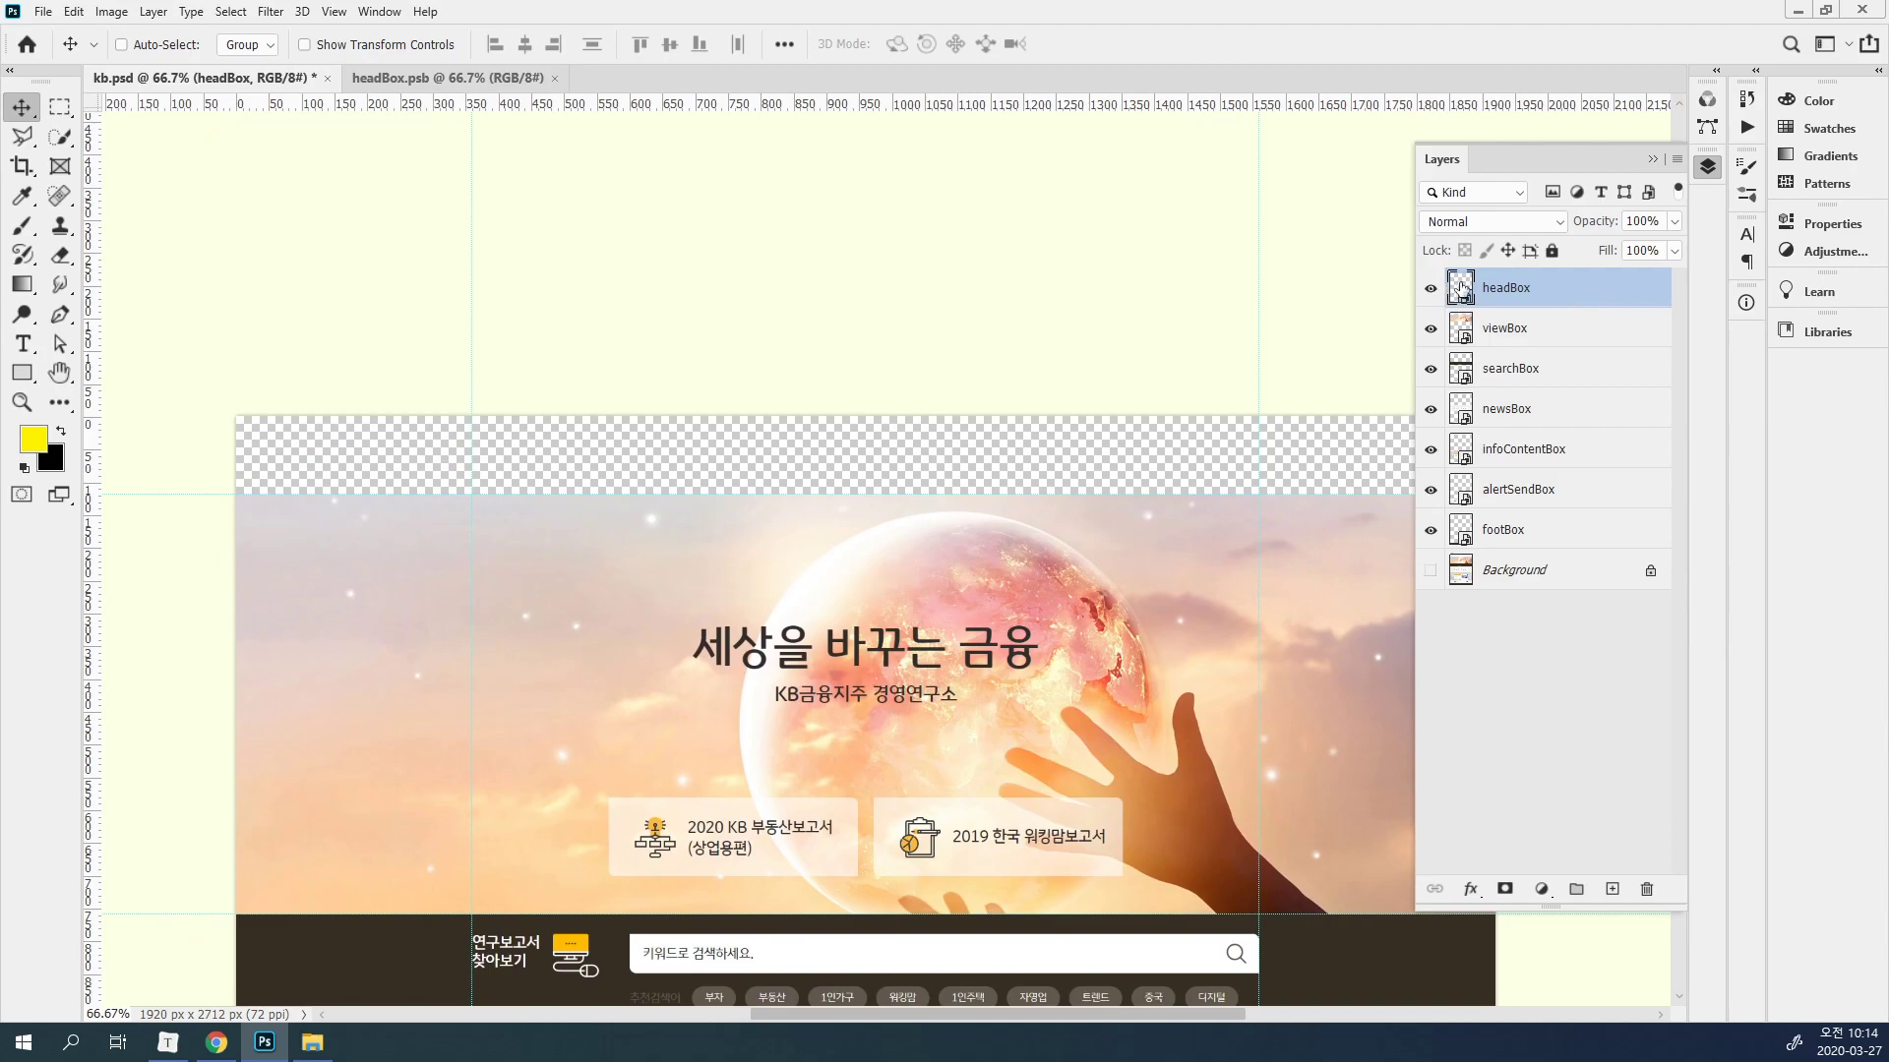
Show the headBox layer again in headBox.psb and save it to update the header in kb.psd.
click(458, 80)
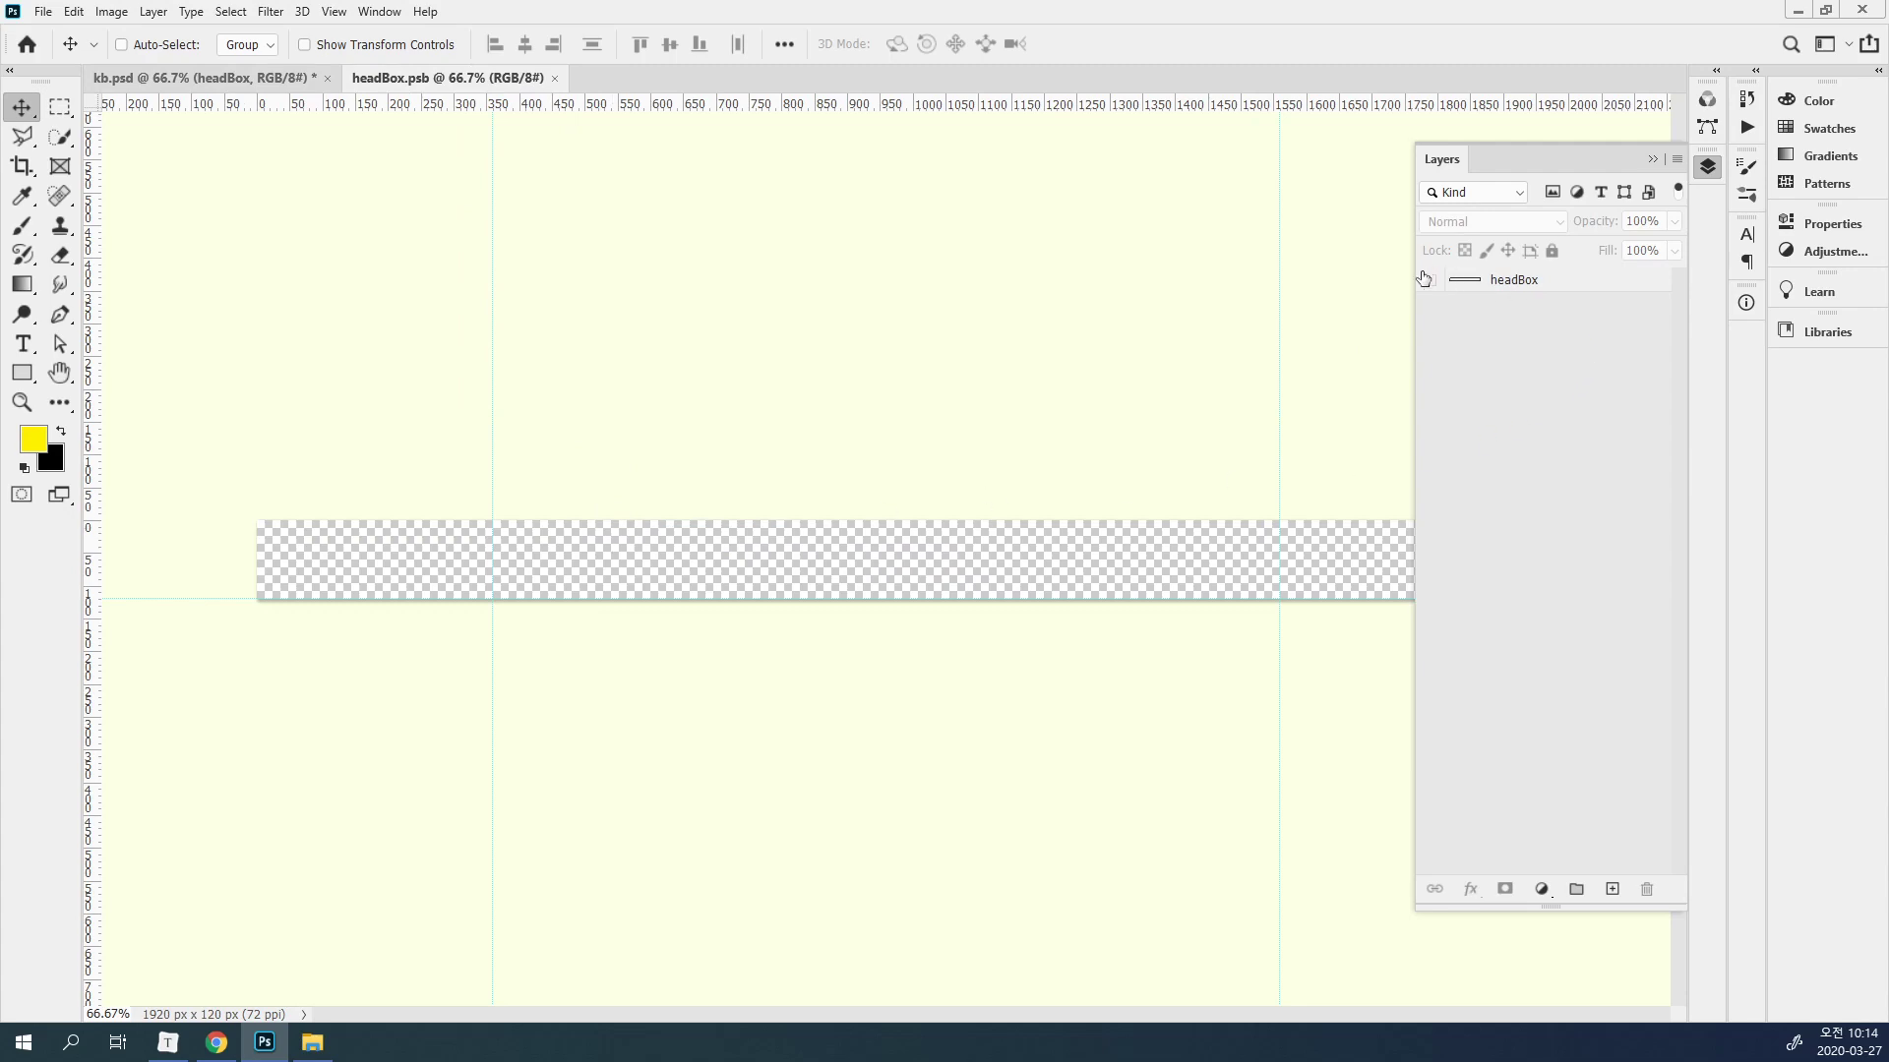
click(1431, 284)
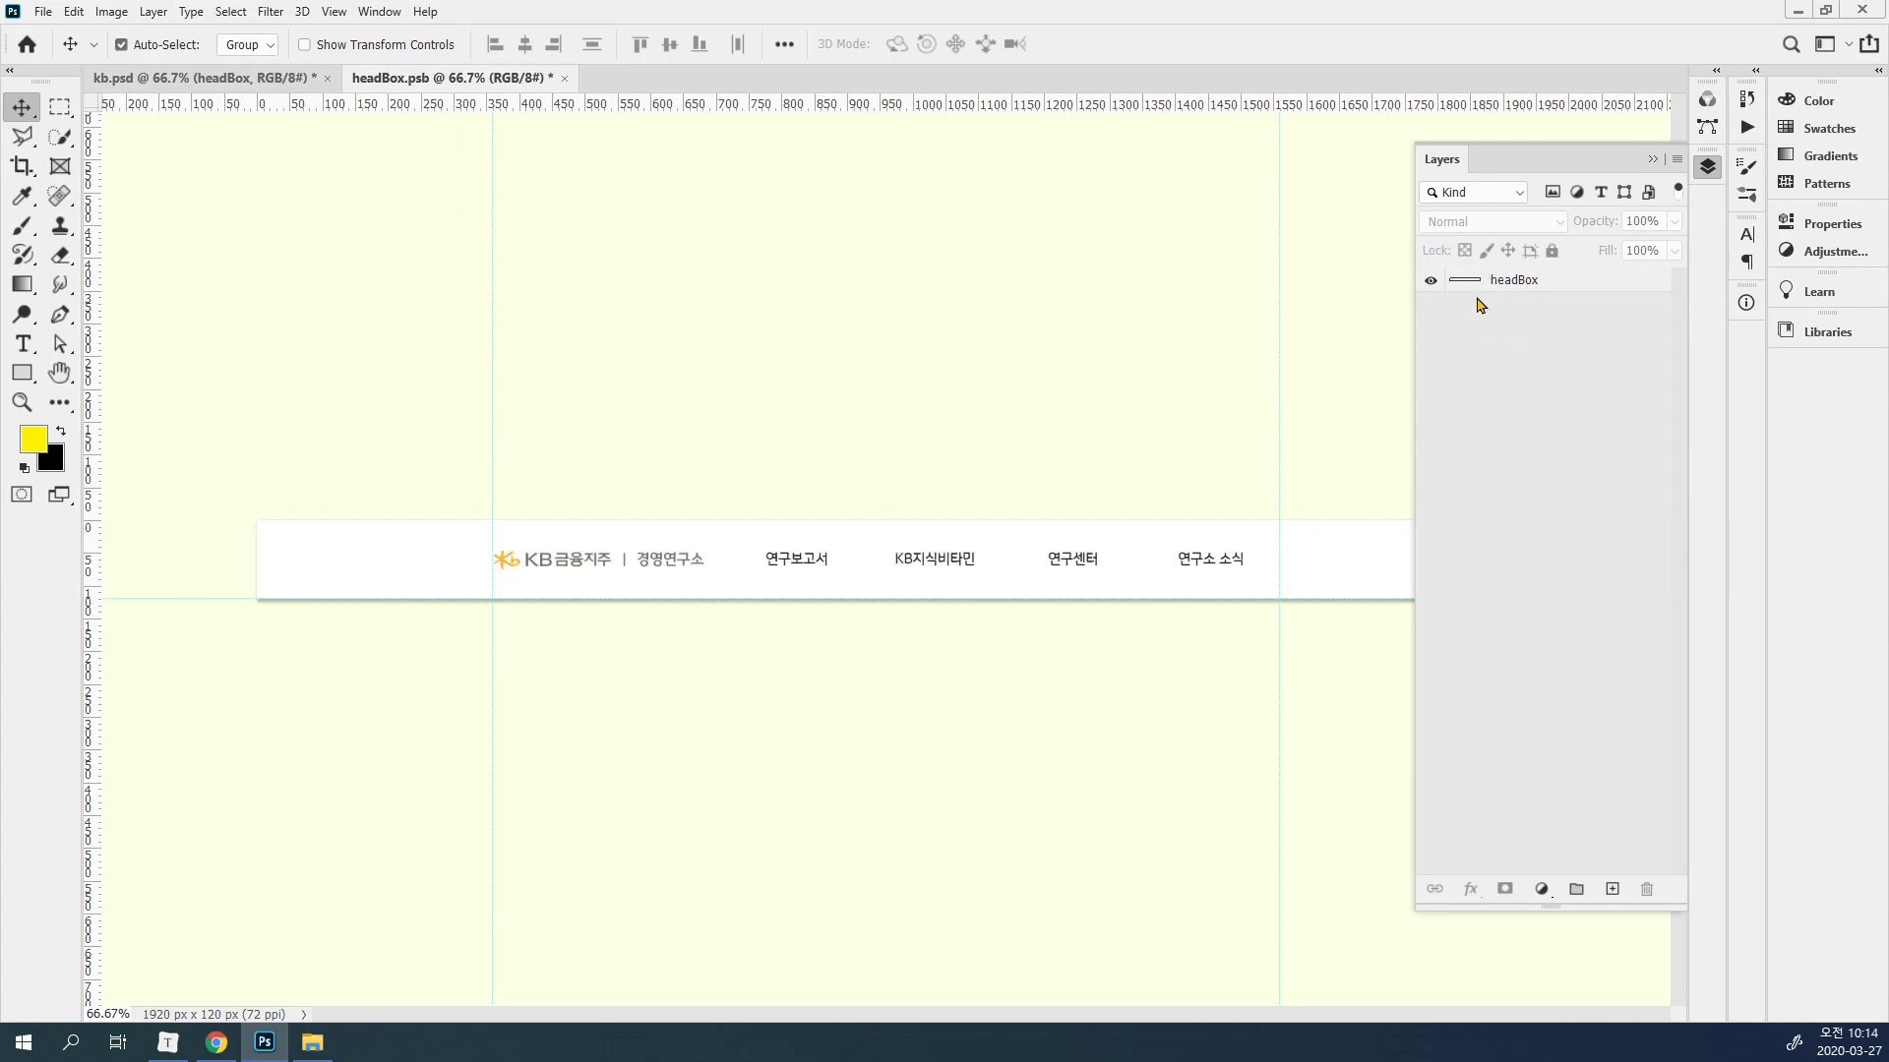
key(ctrl+s)
click(206, 84)
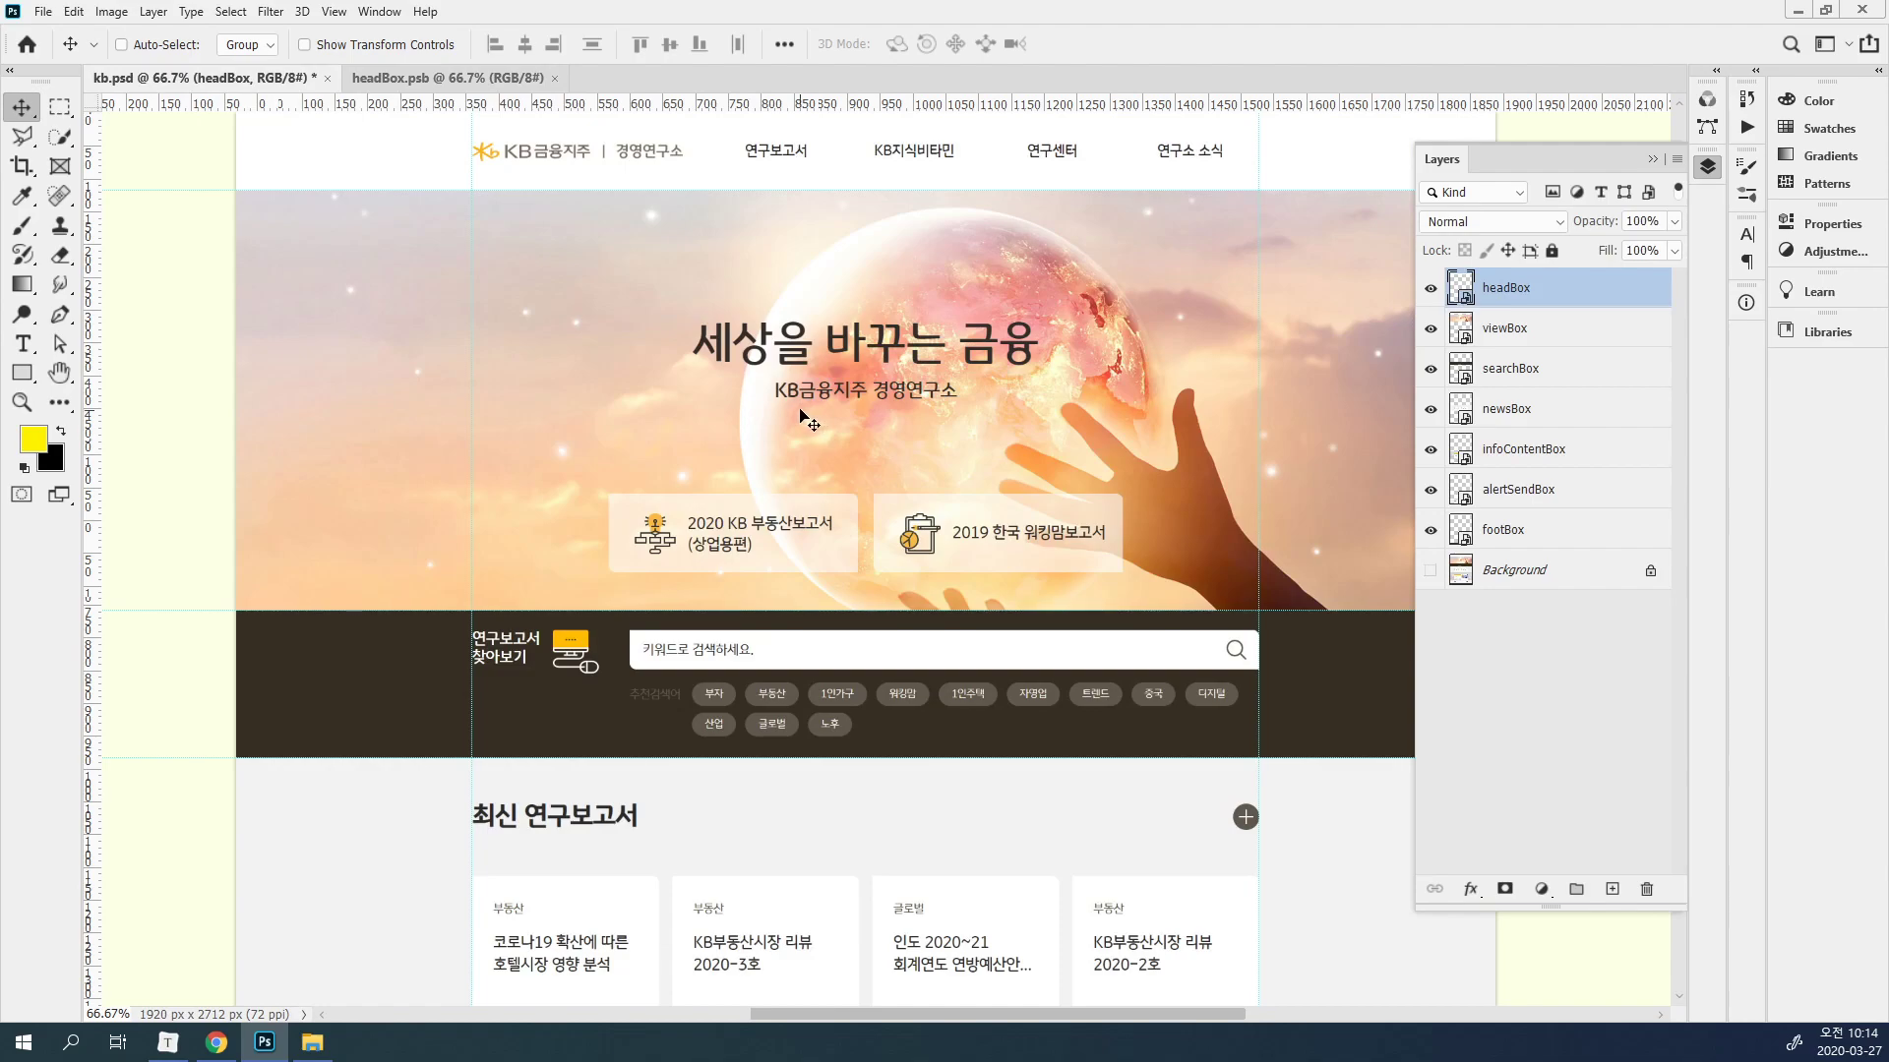
Duplicate the headBox layer inside headBox.psb and hide the original layer.
click(435, 85)
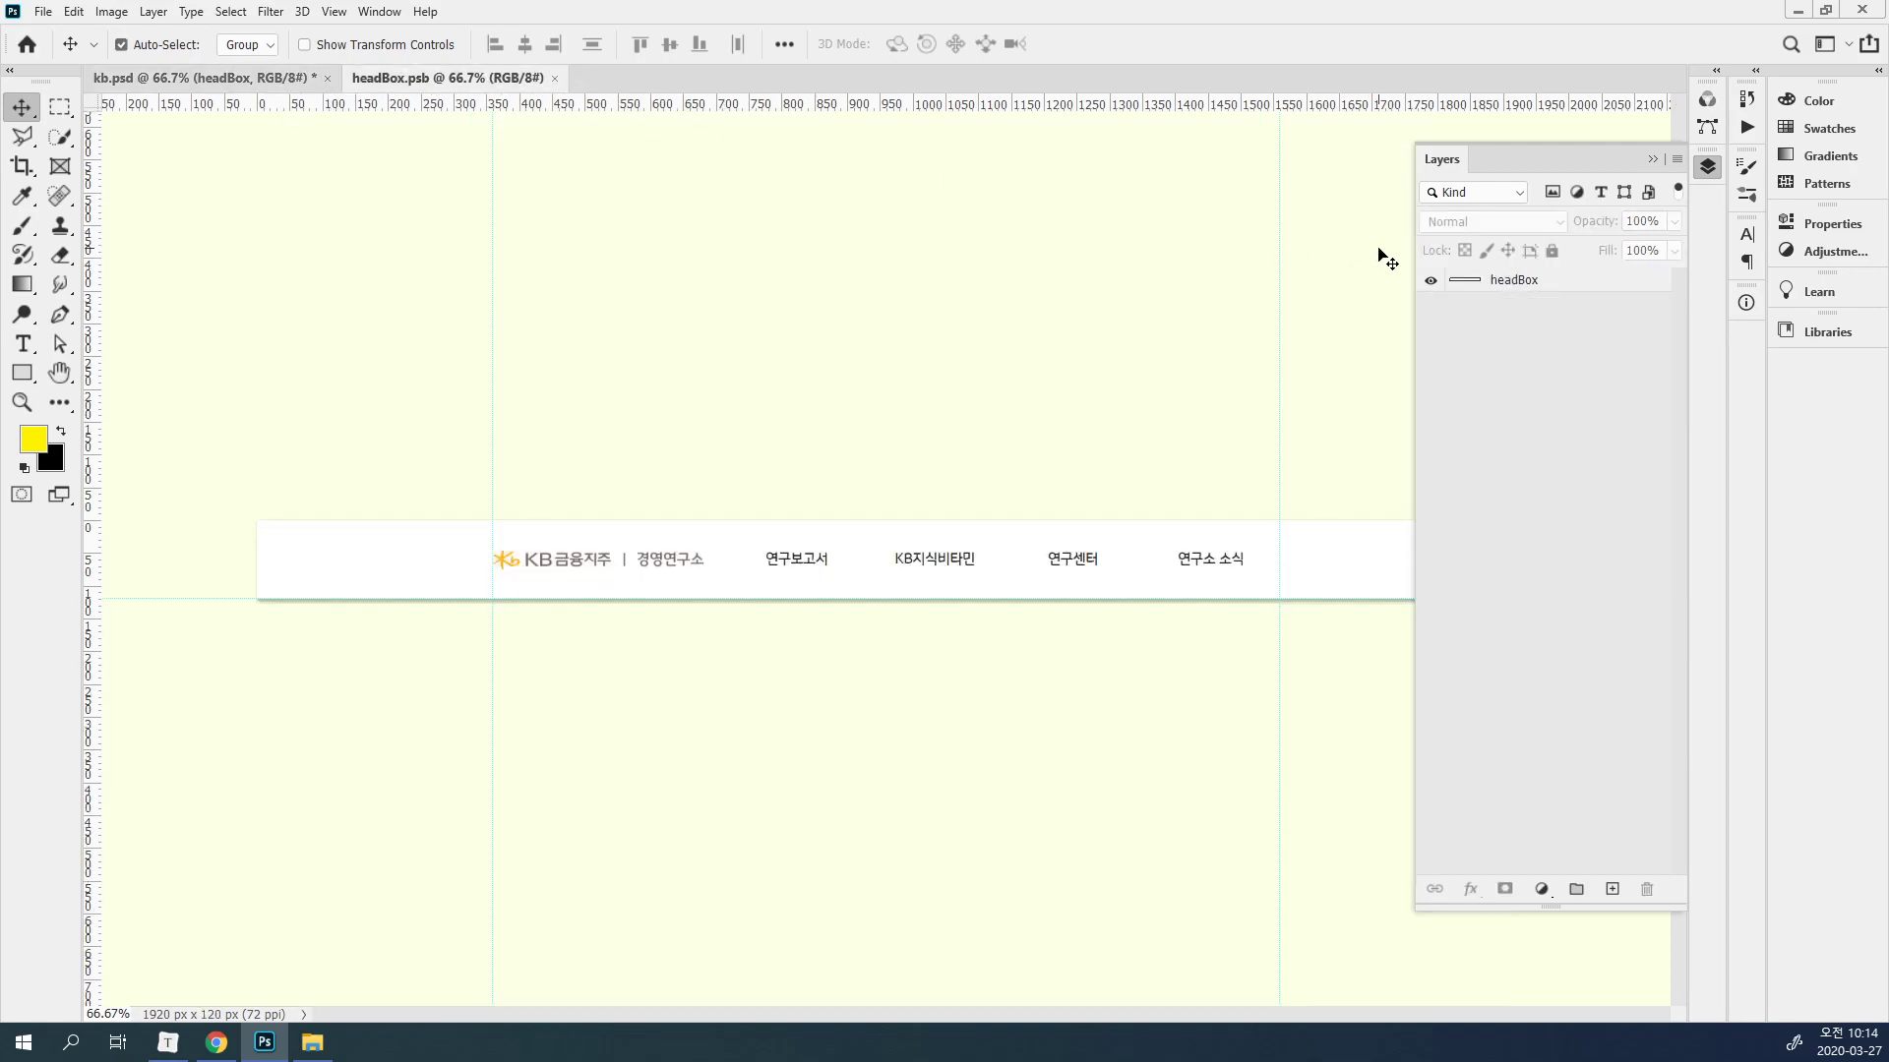
click(1624, 284)
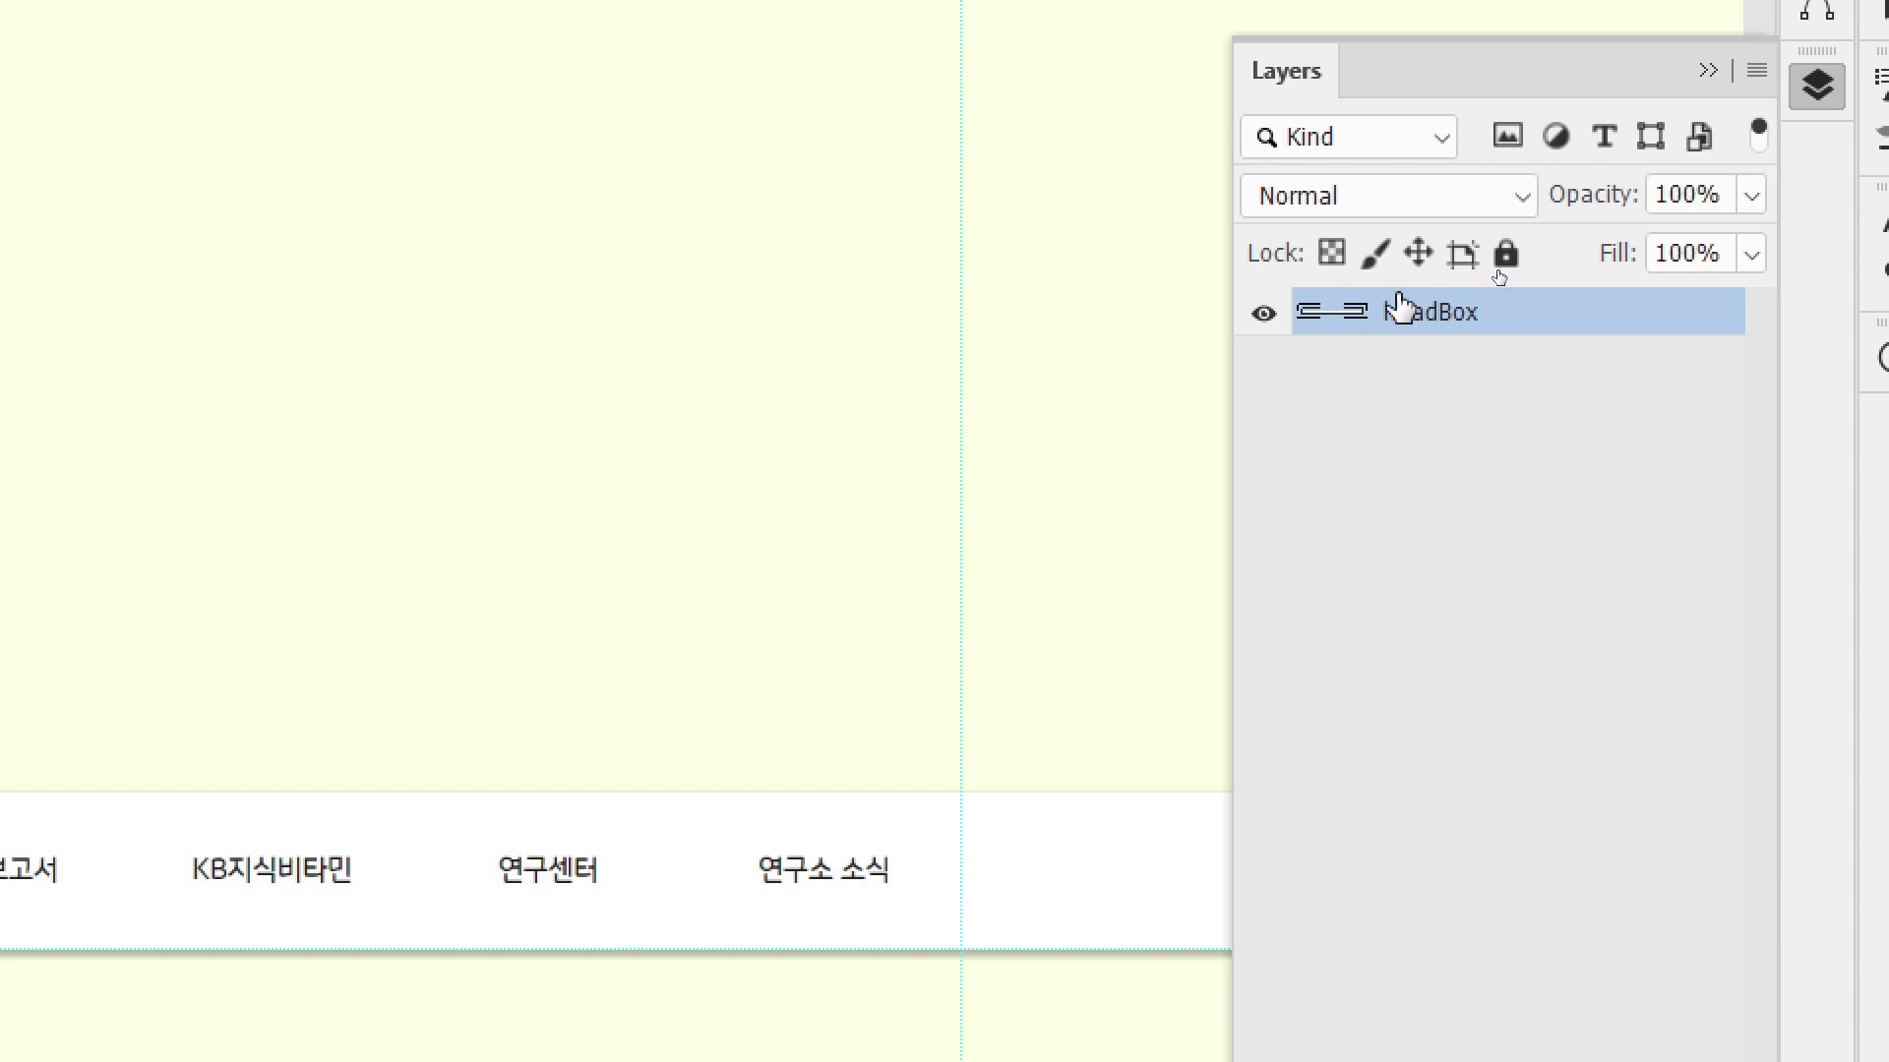
key(ctrl+j)
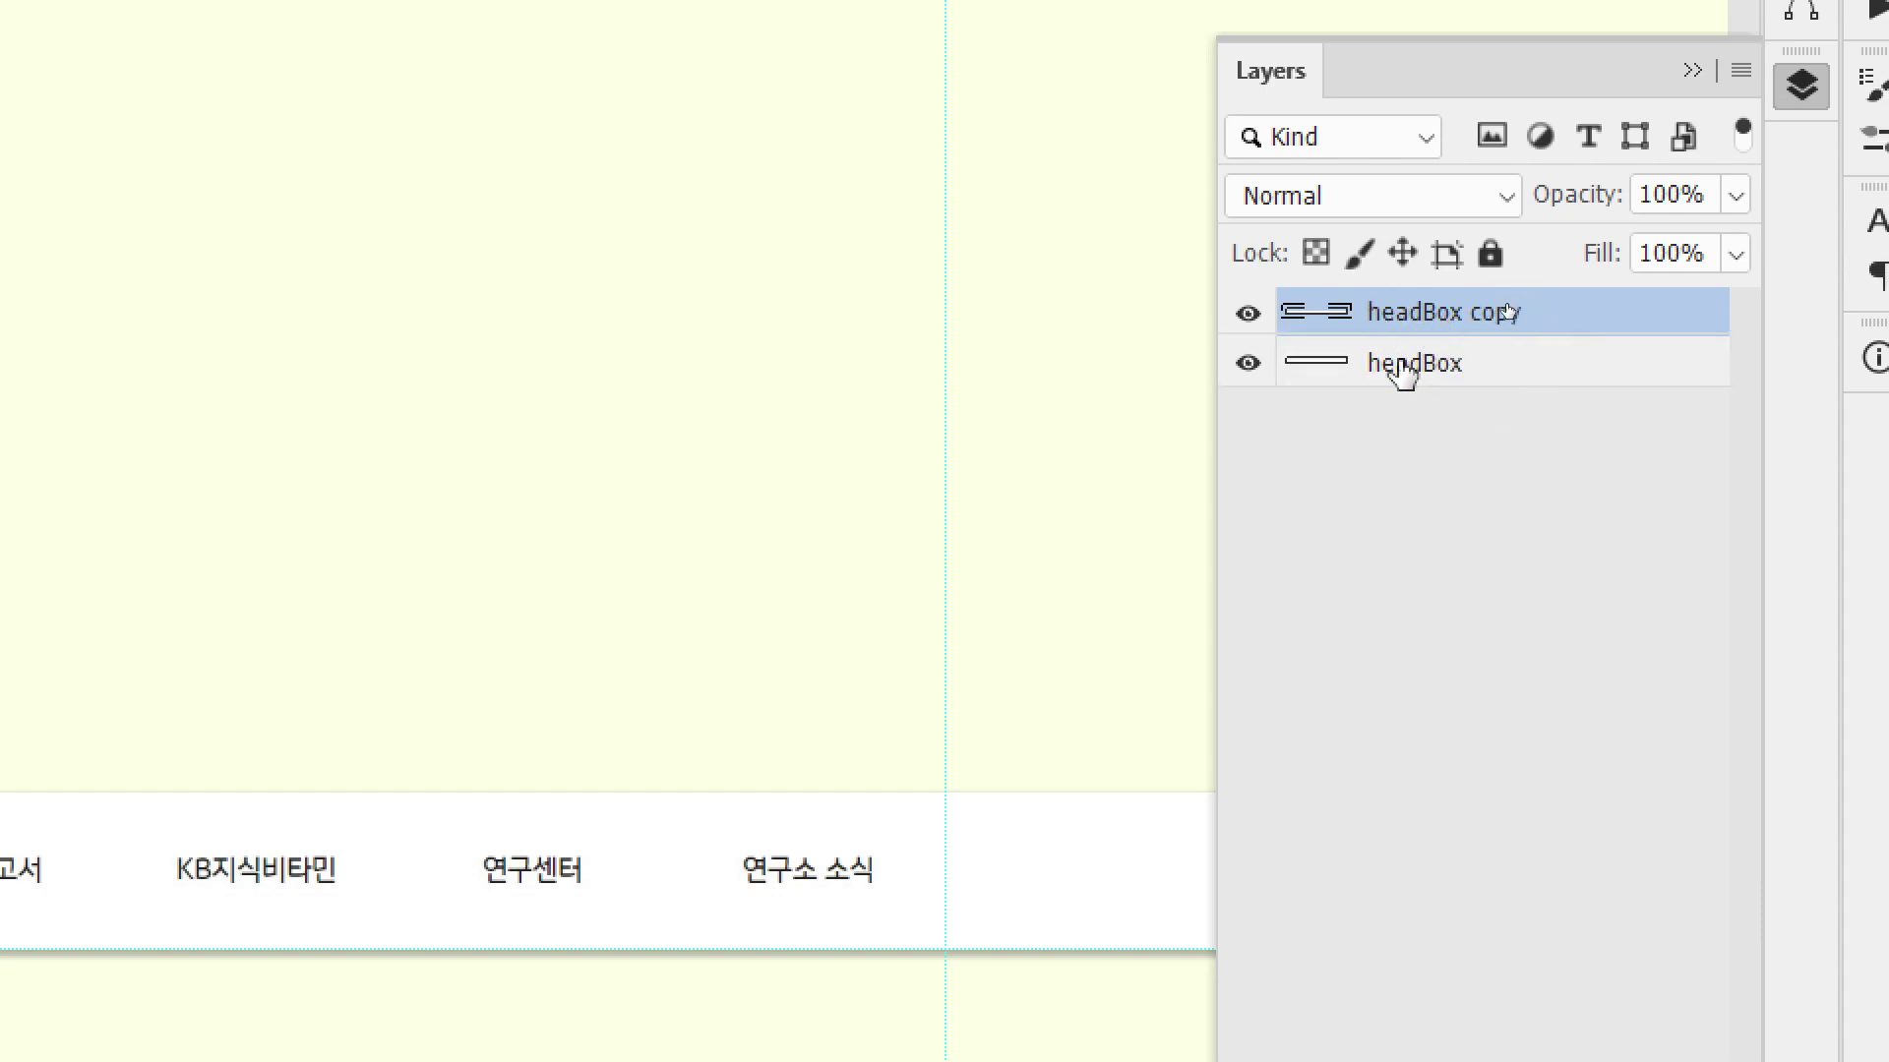
click(1248, 364)
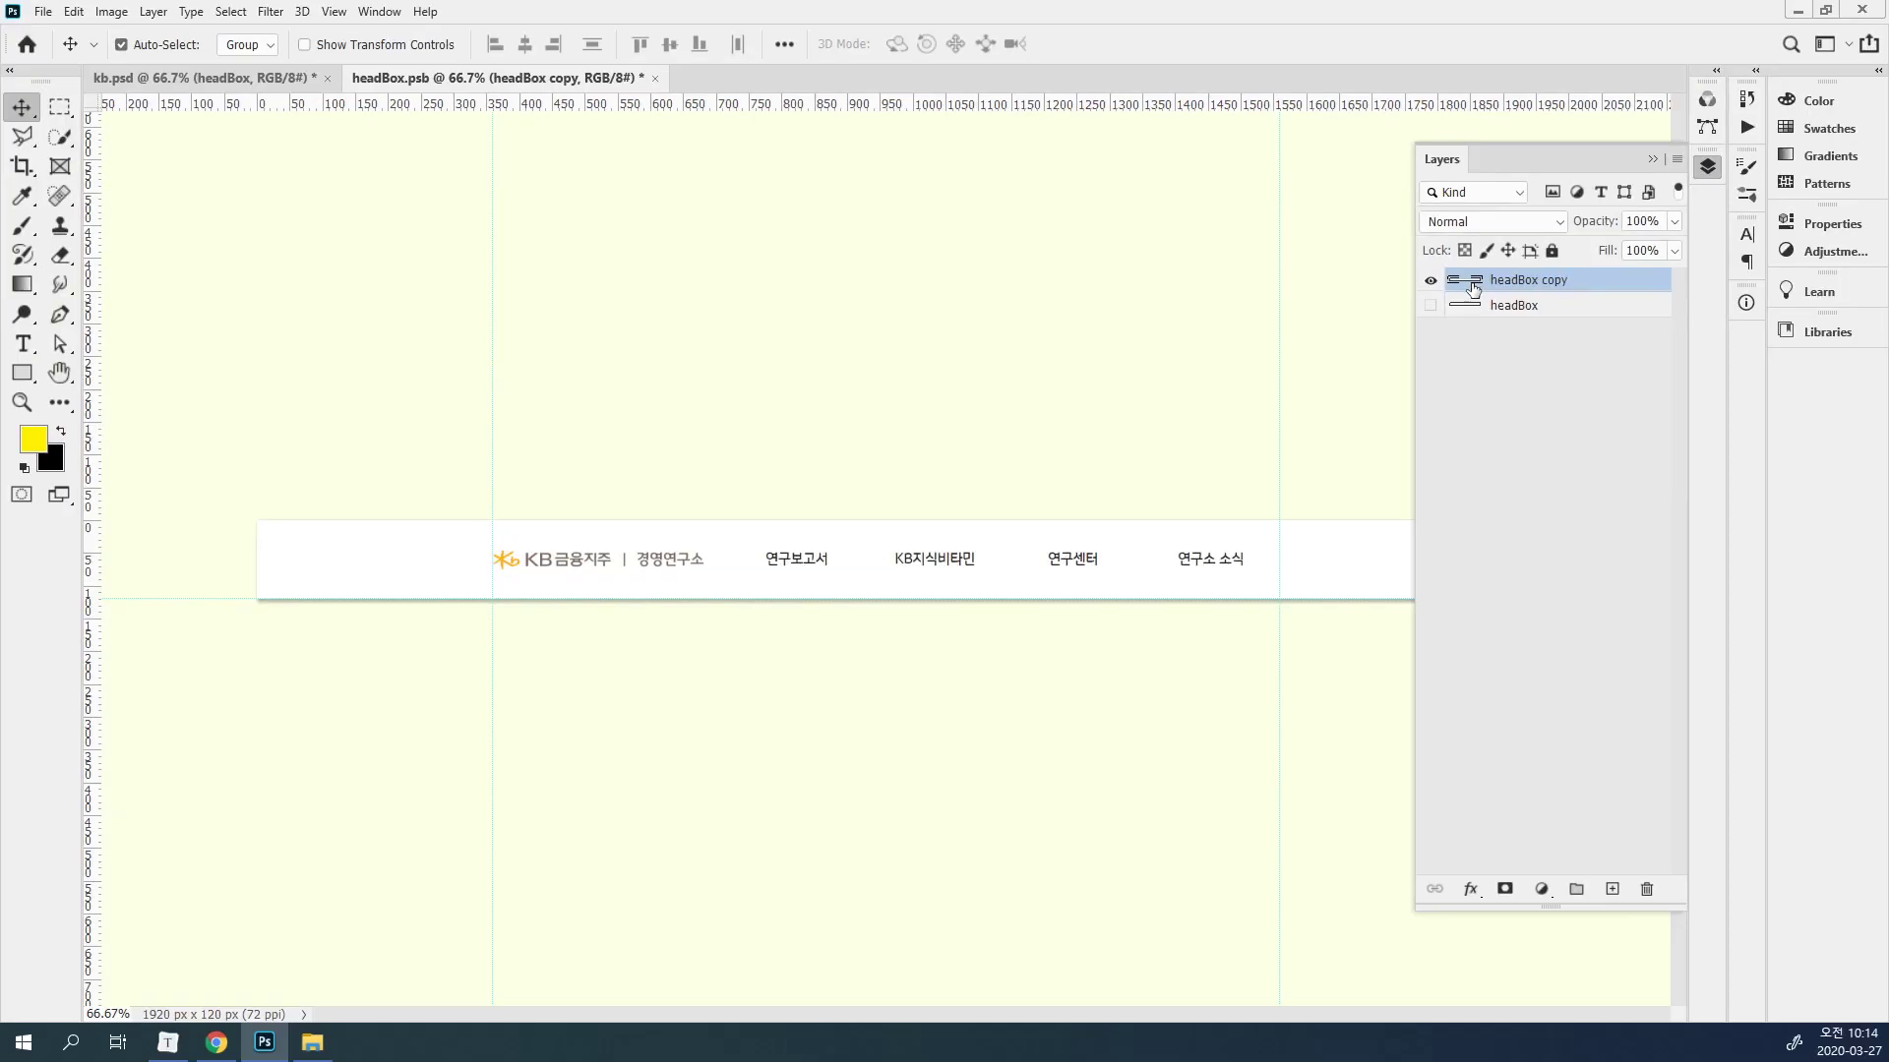
Invert the colors of the headBox copy layer and save headBox.psb to check the header in kb.psd.
click(115, 13)
mouse_move(137, 69)
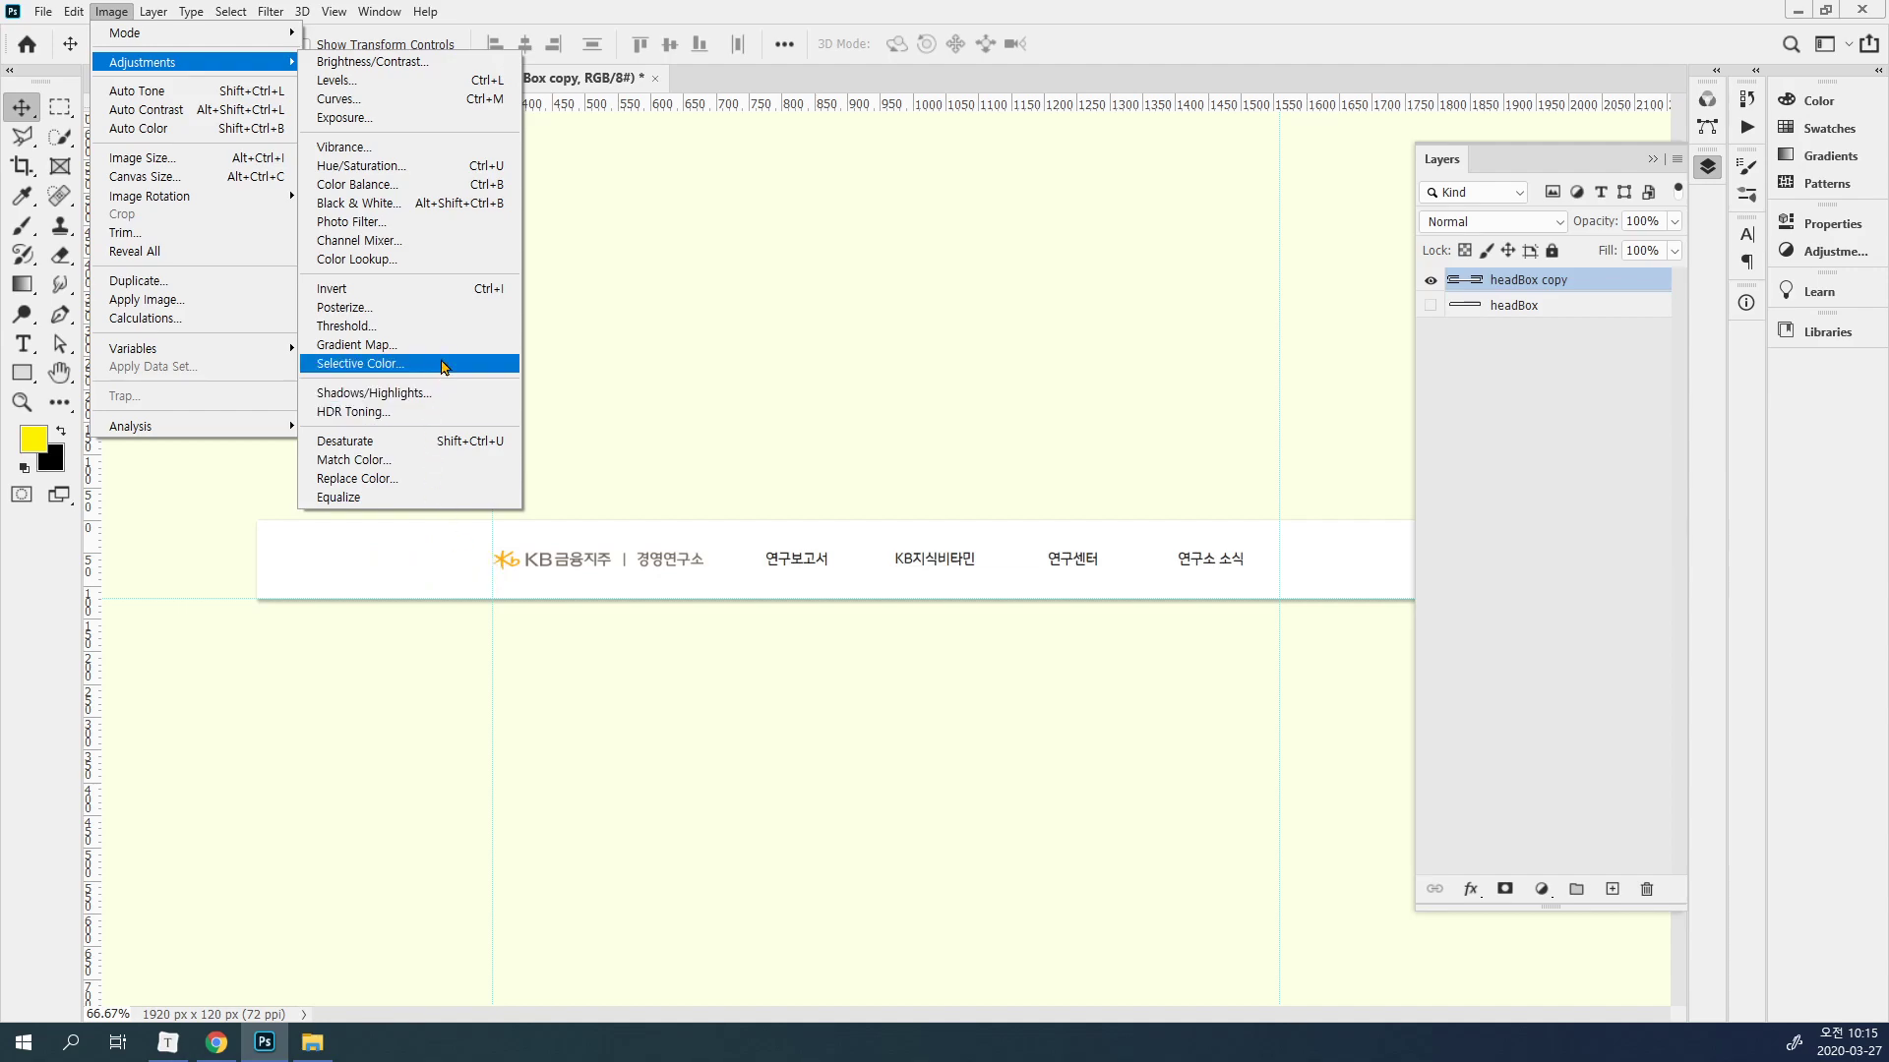
click(473, 291)
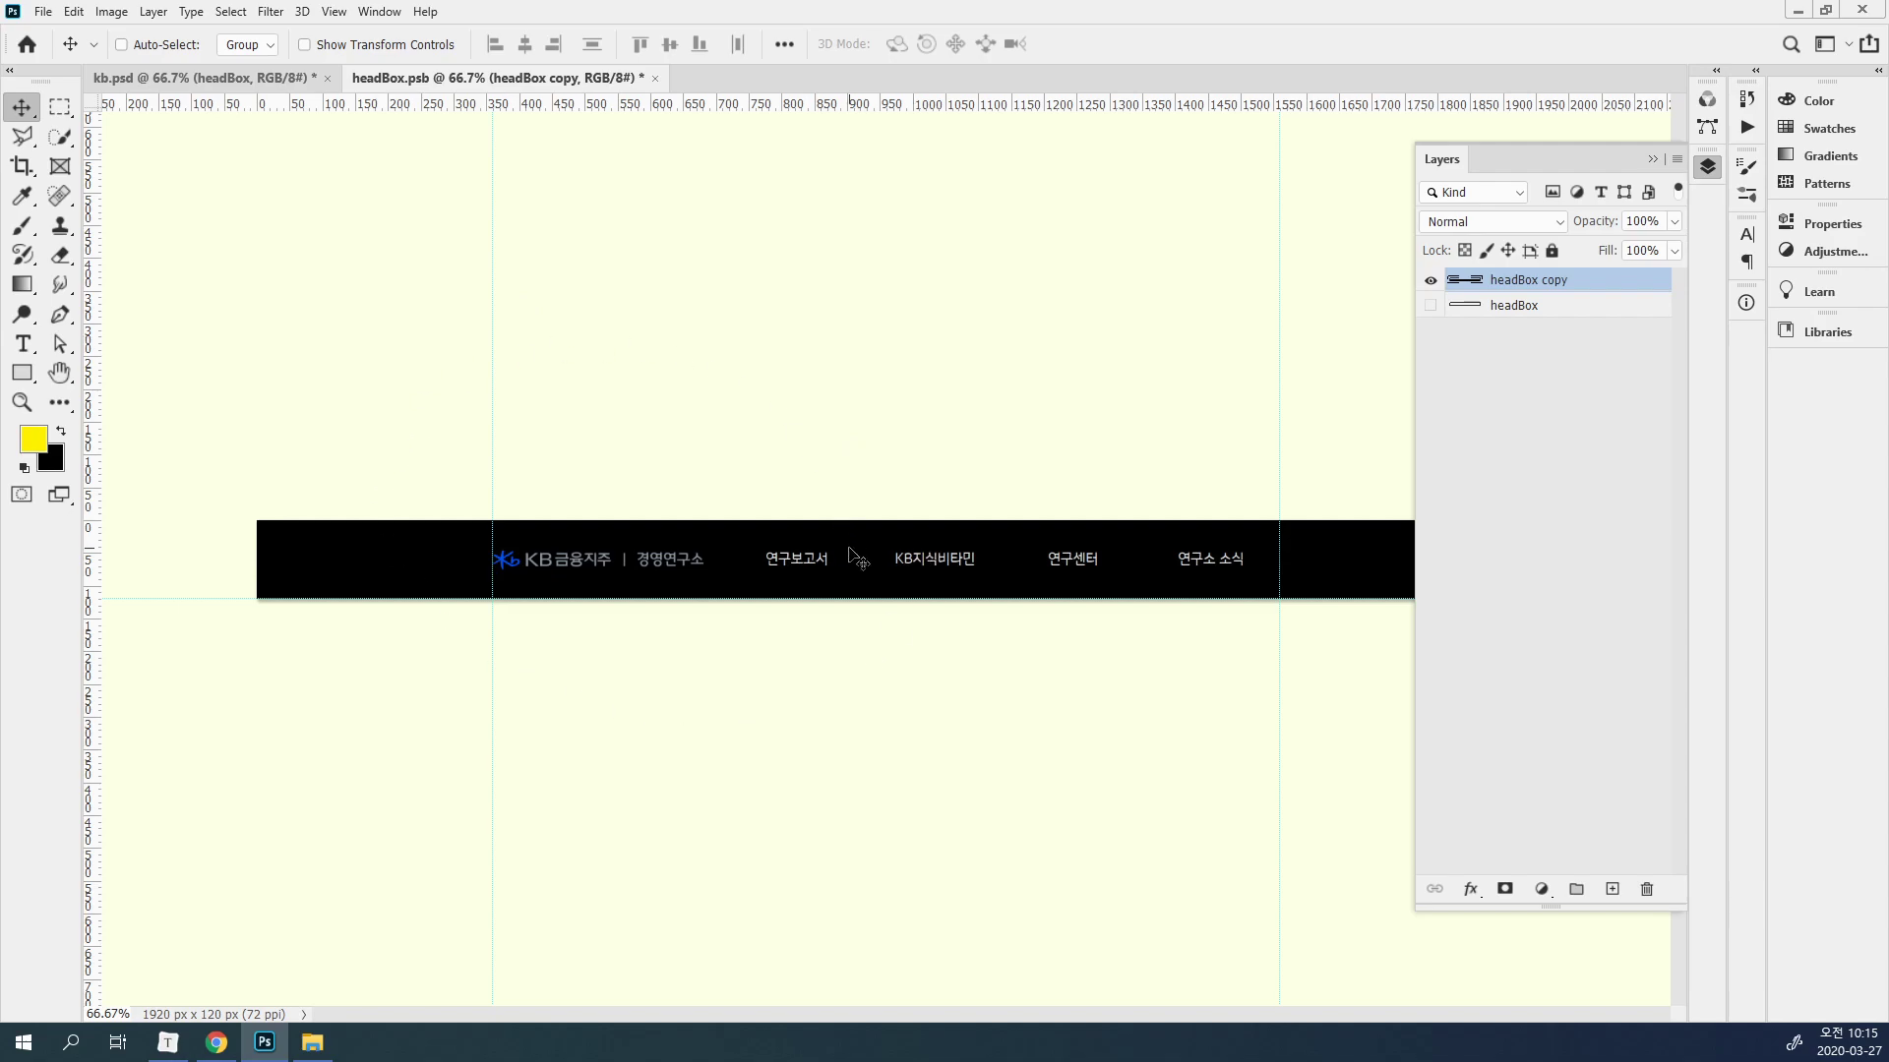
key(ctrl+s)
click(229, 87)
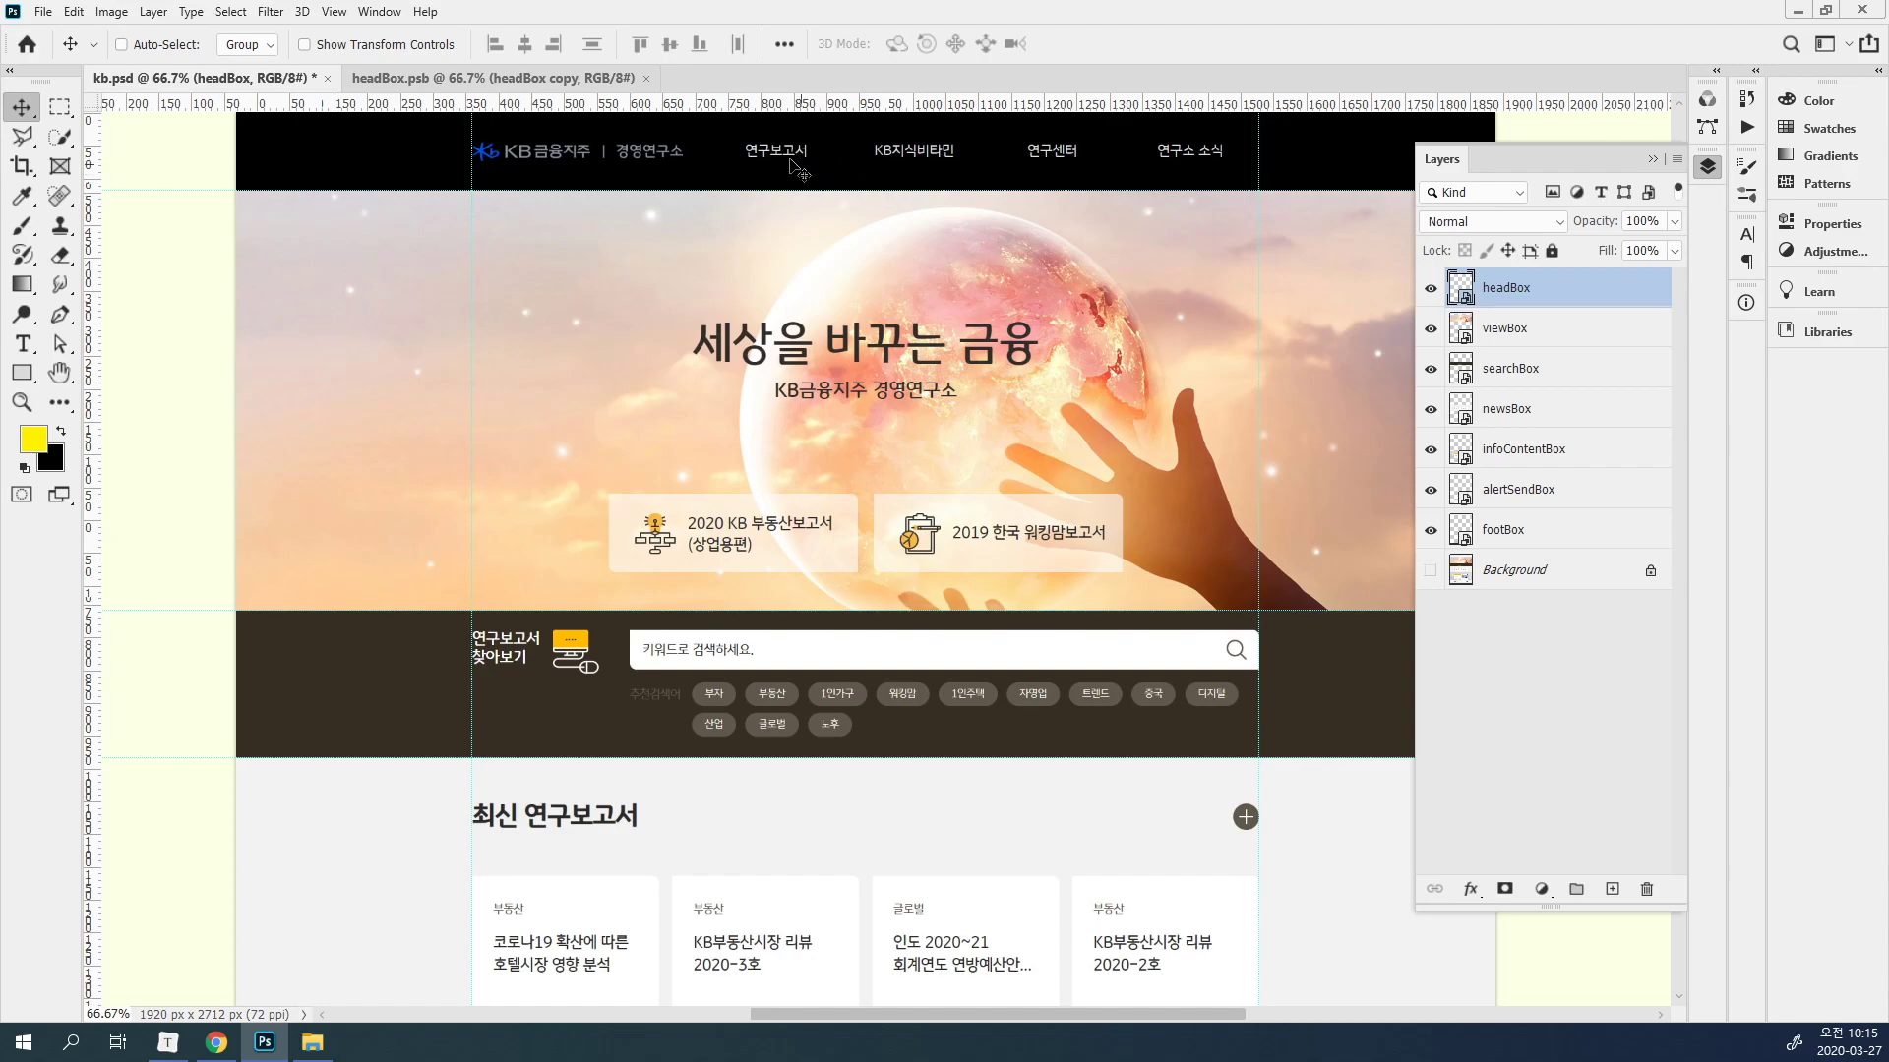
Hide the headBox copy layer, show the original headBox layer, and save headBox.psb to check the page in kb.psd.
click(435, 78)
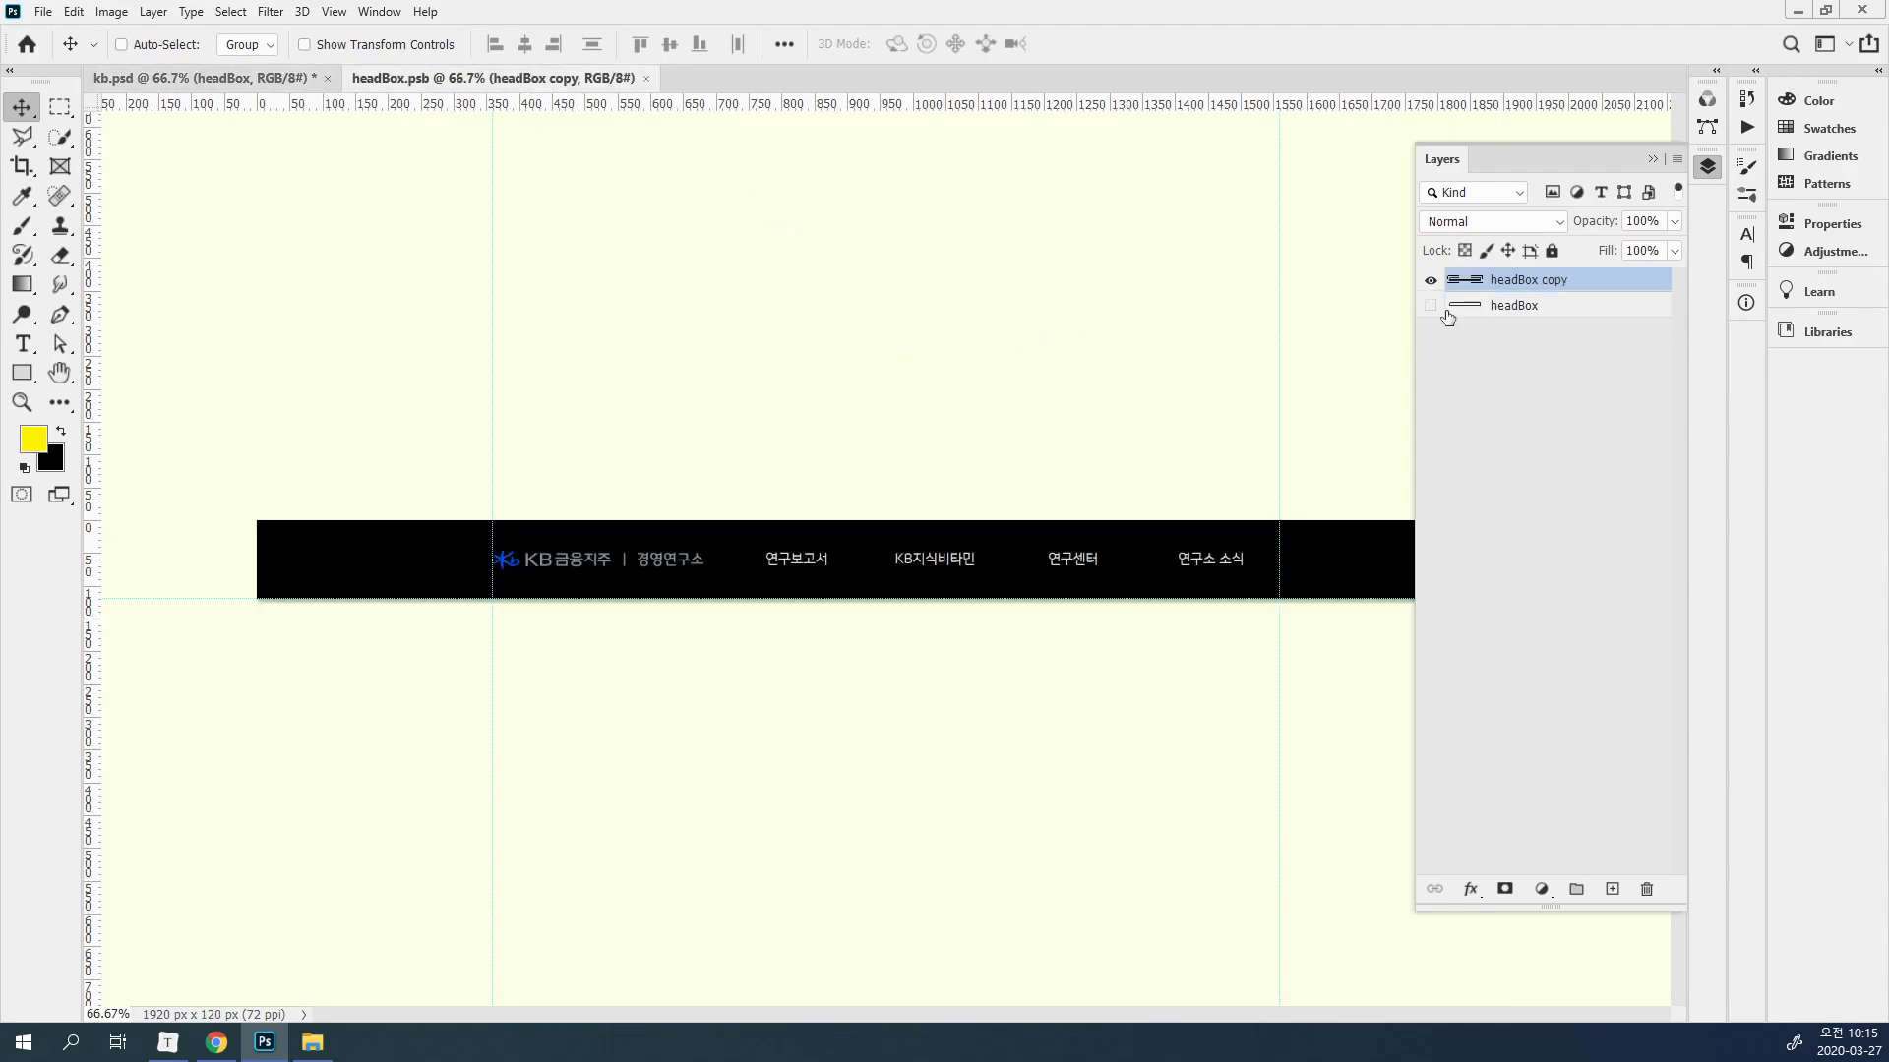
click(1430, 280)
key(ctrl+s)
click(268, 78)
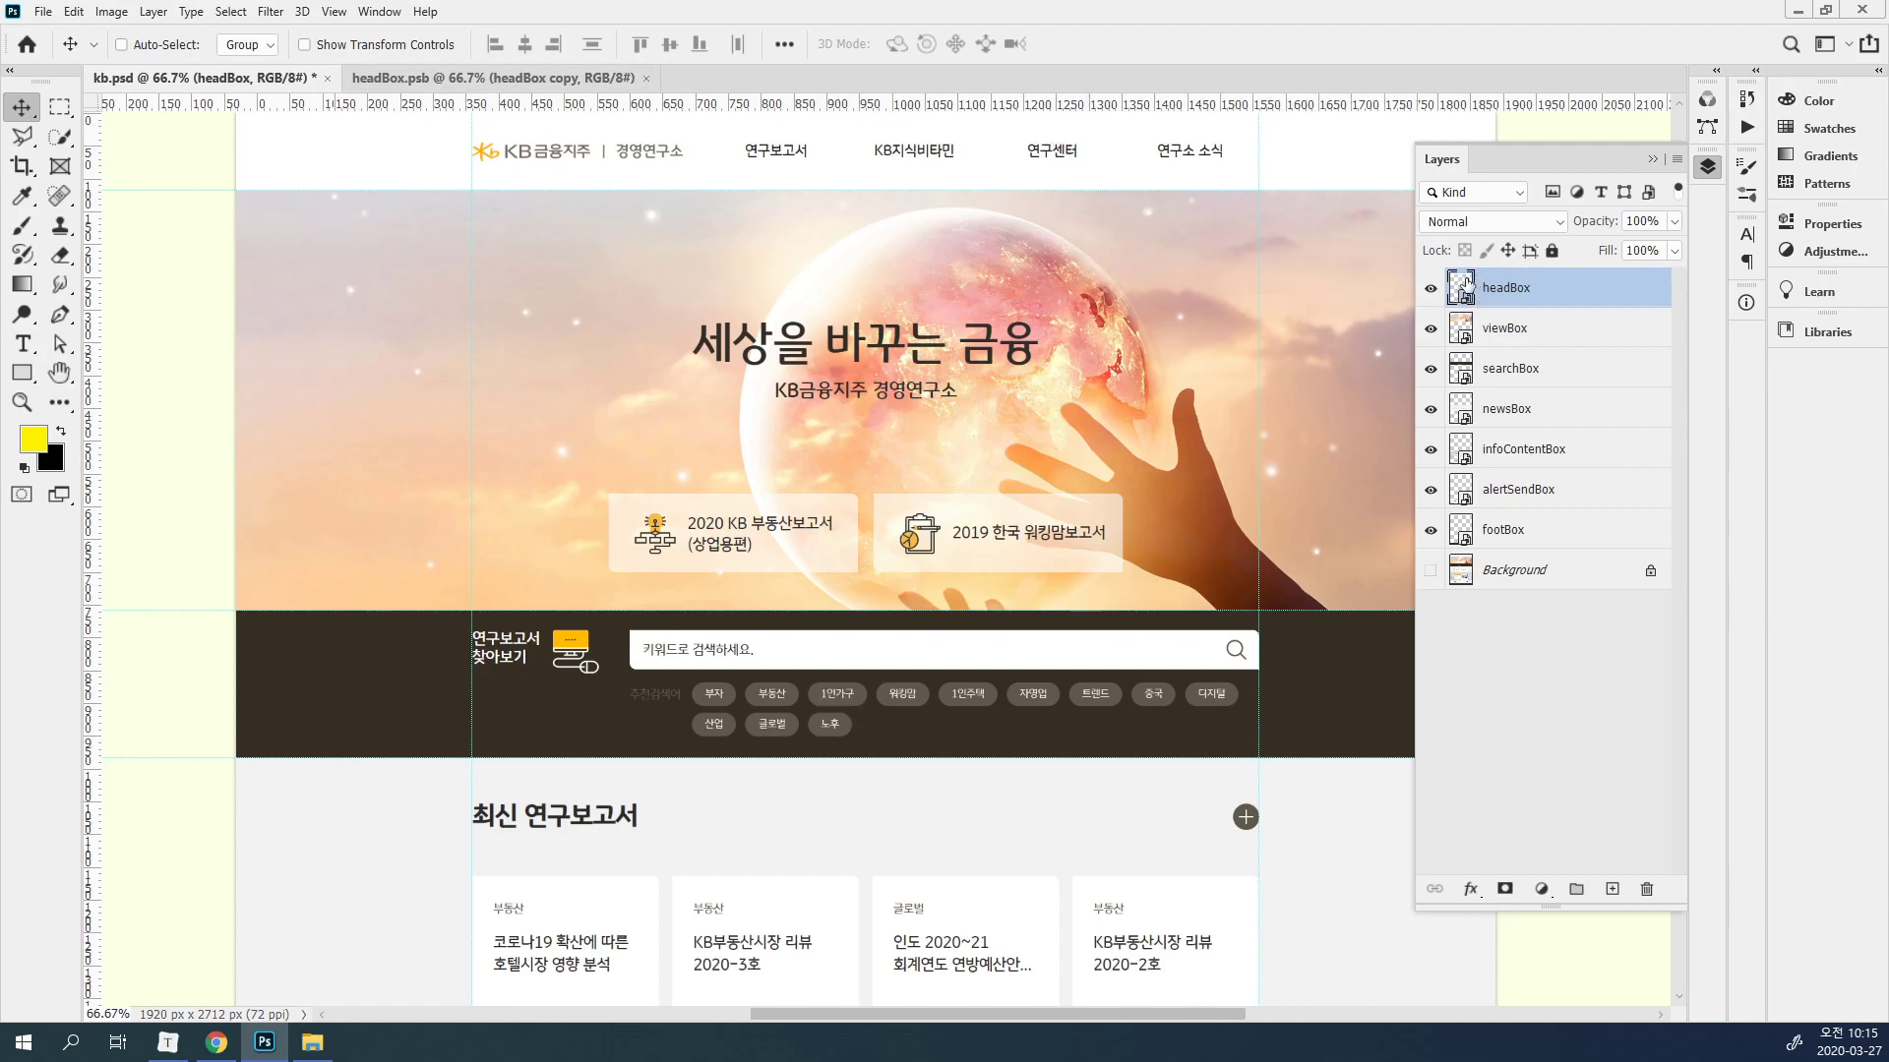
Delete the headBox copy layer in headBox.psb and apply Lock All to the remaining headBox layer.
click(518, 77)
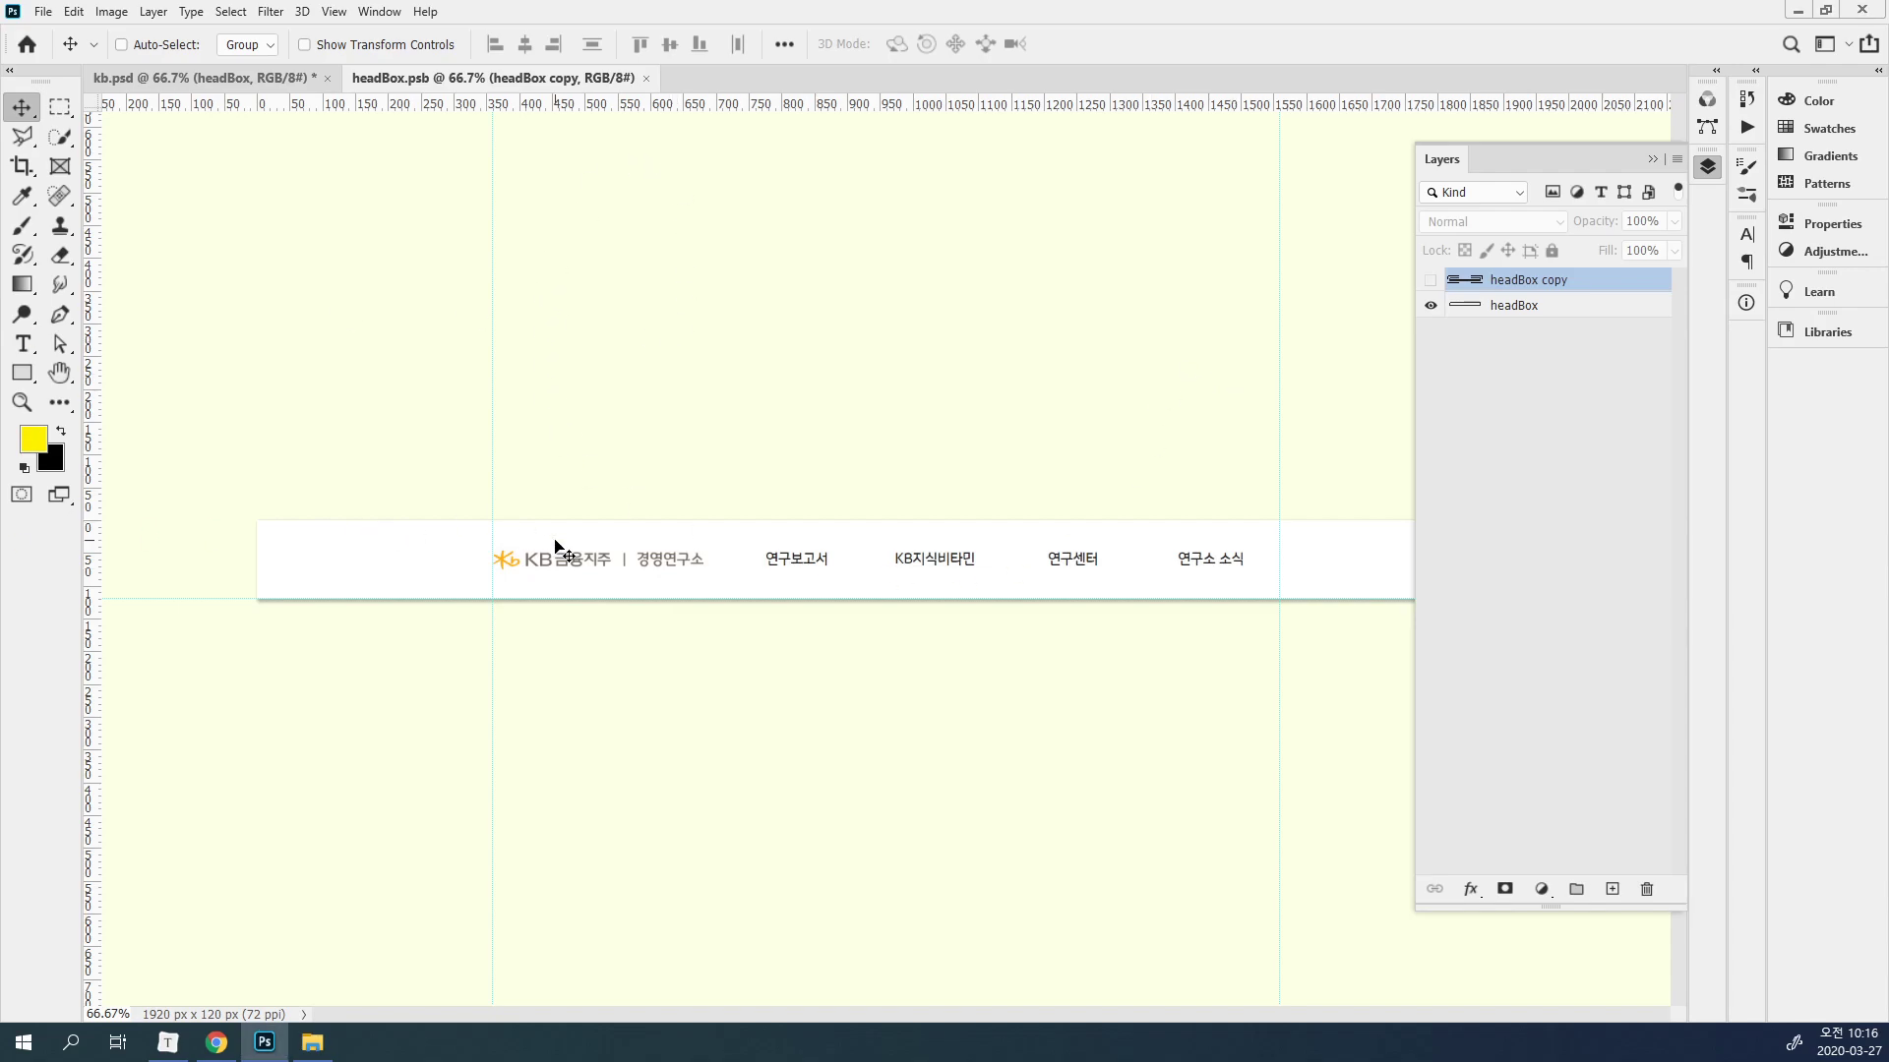
ctrl+click(748, 615)
ctrl+click(747, 615)
drag(589, 611, 743, 431)
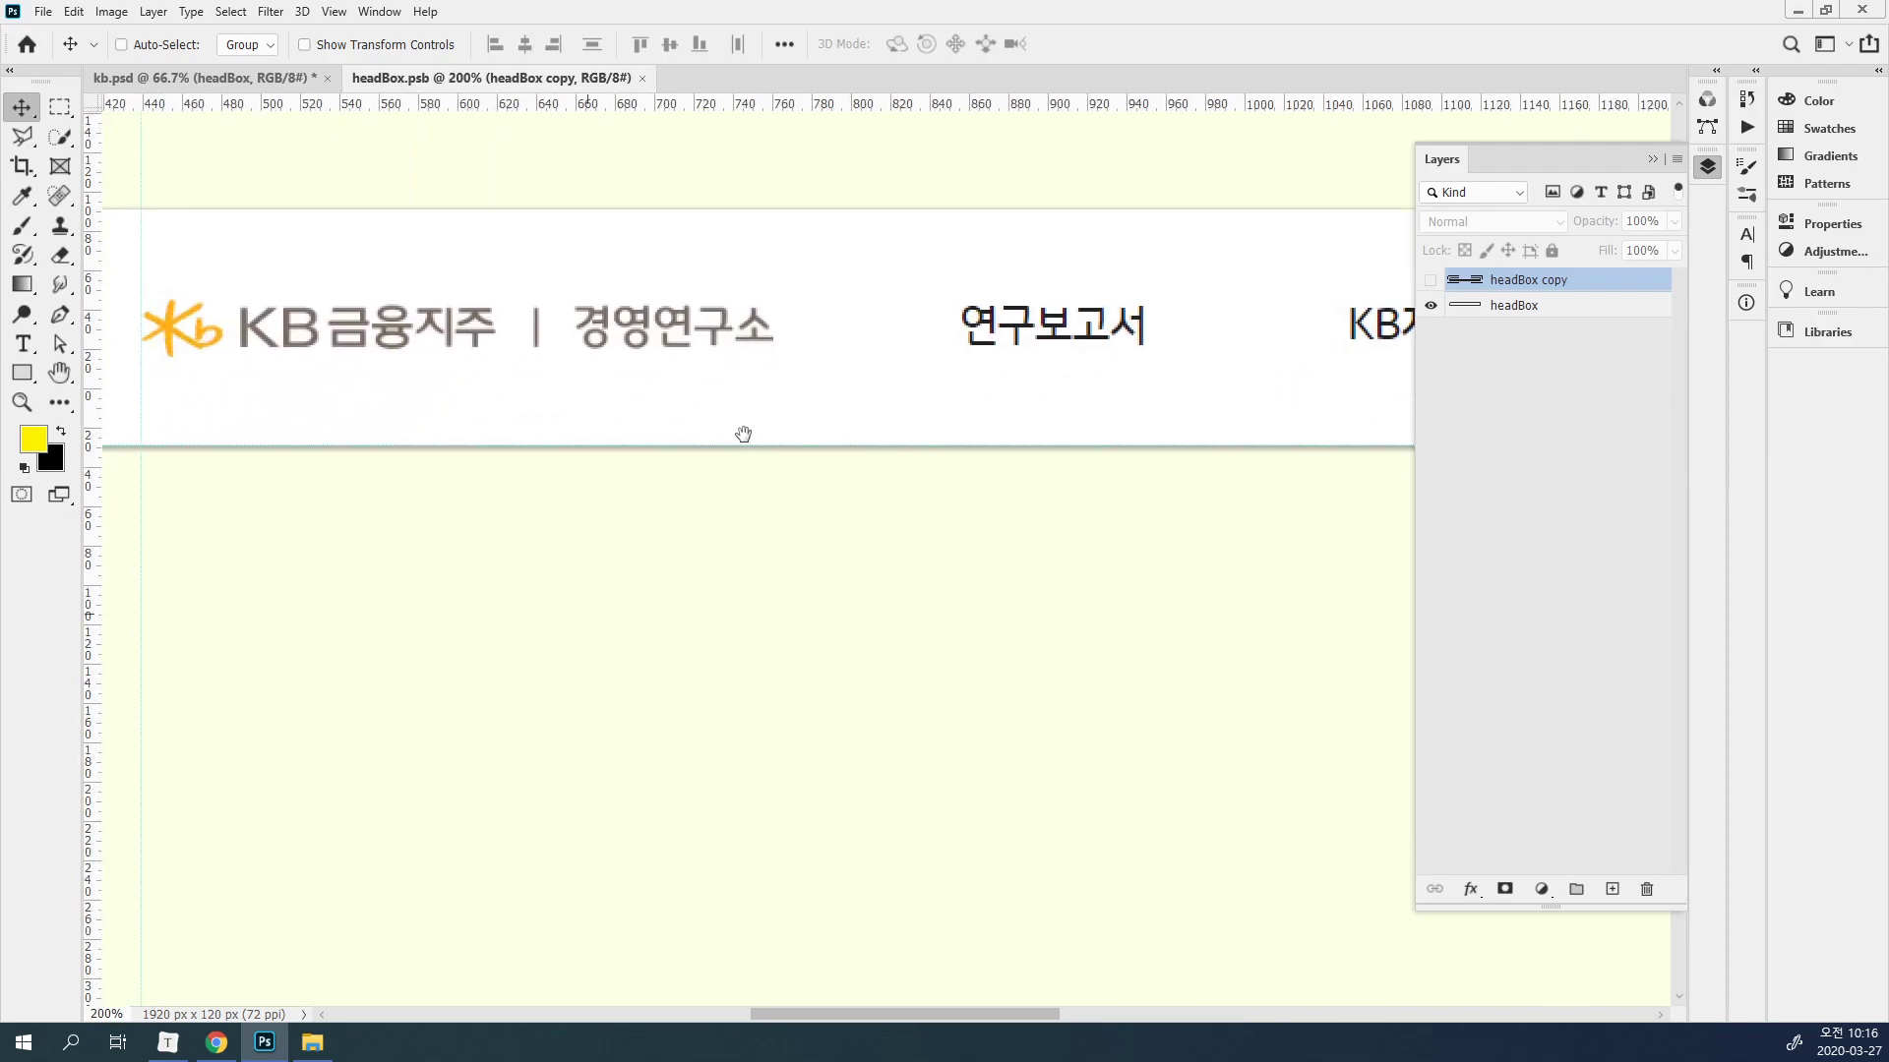
key(Delete)
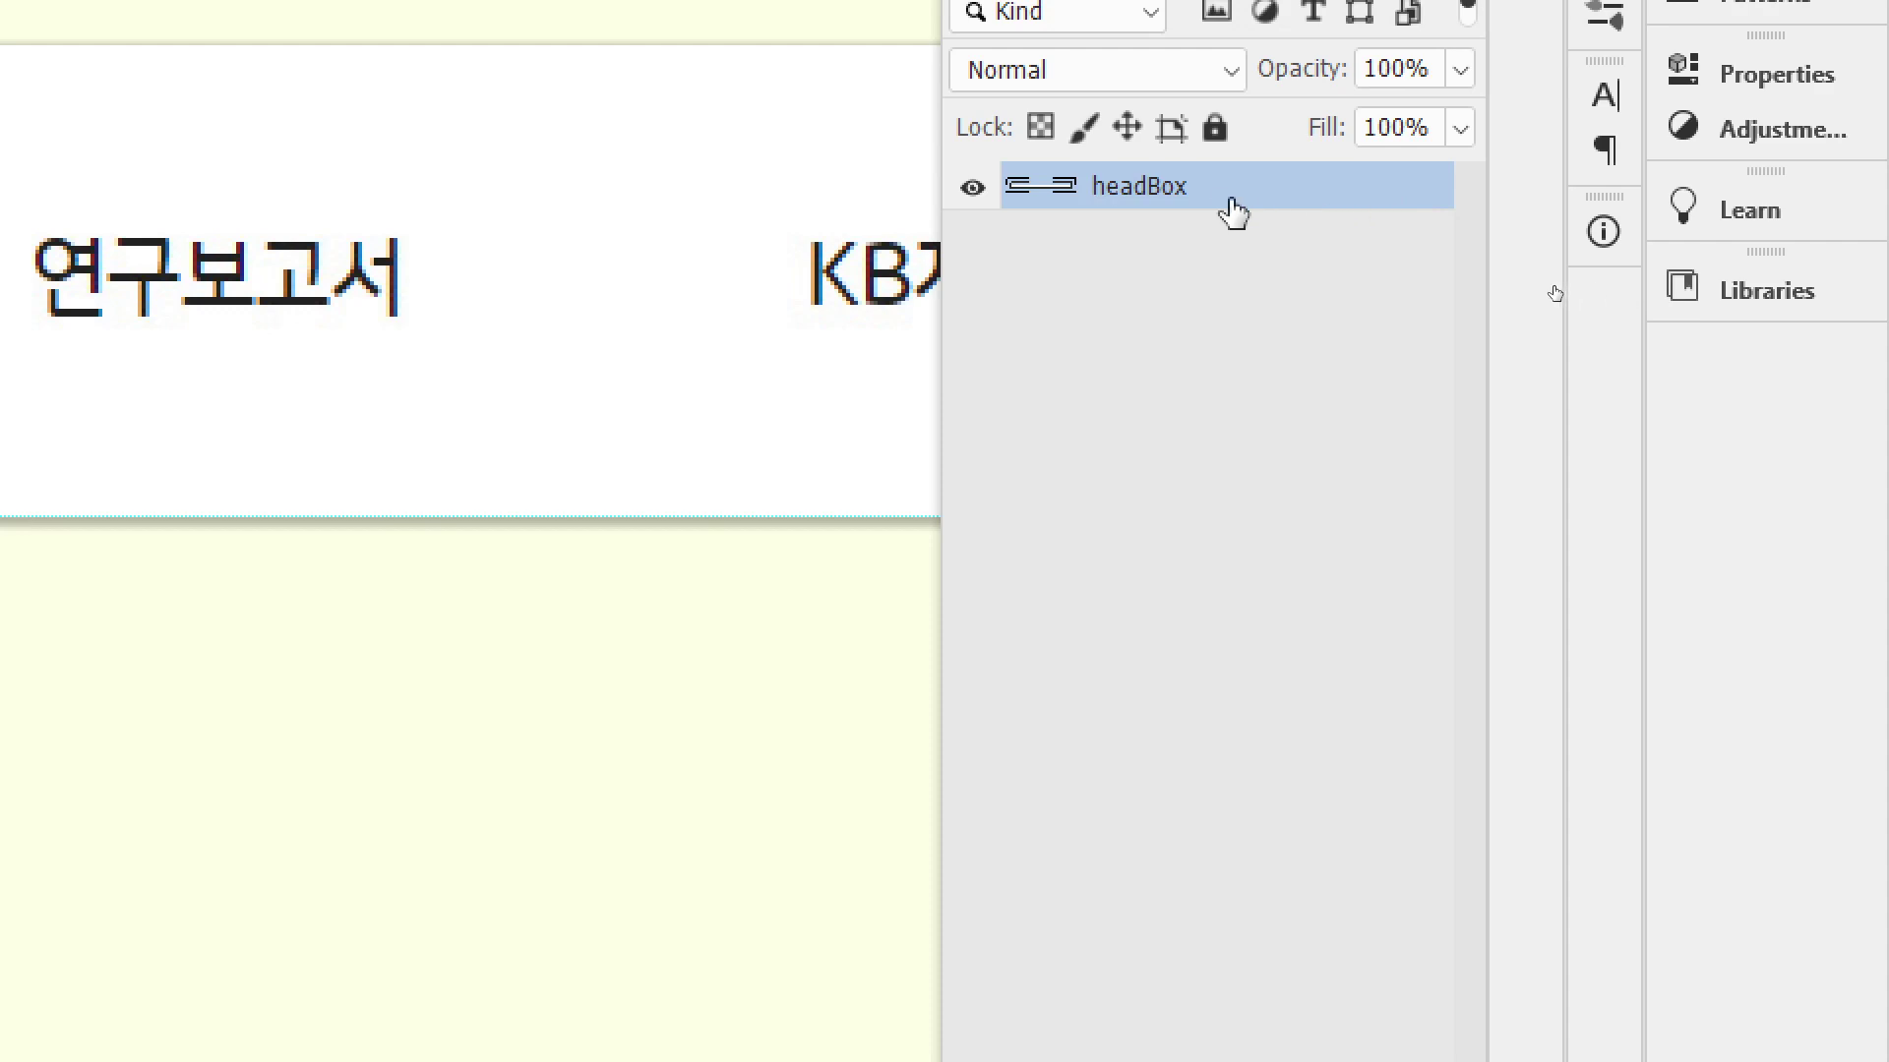
click(1215, 133)
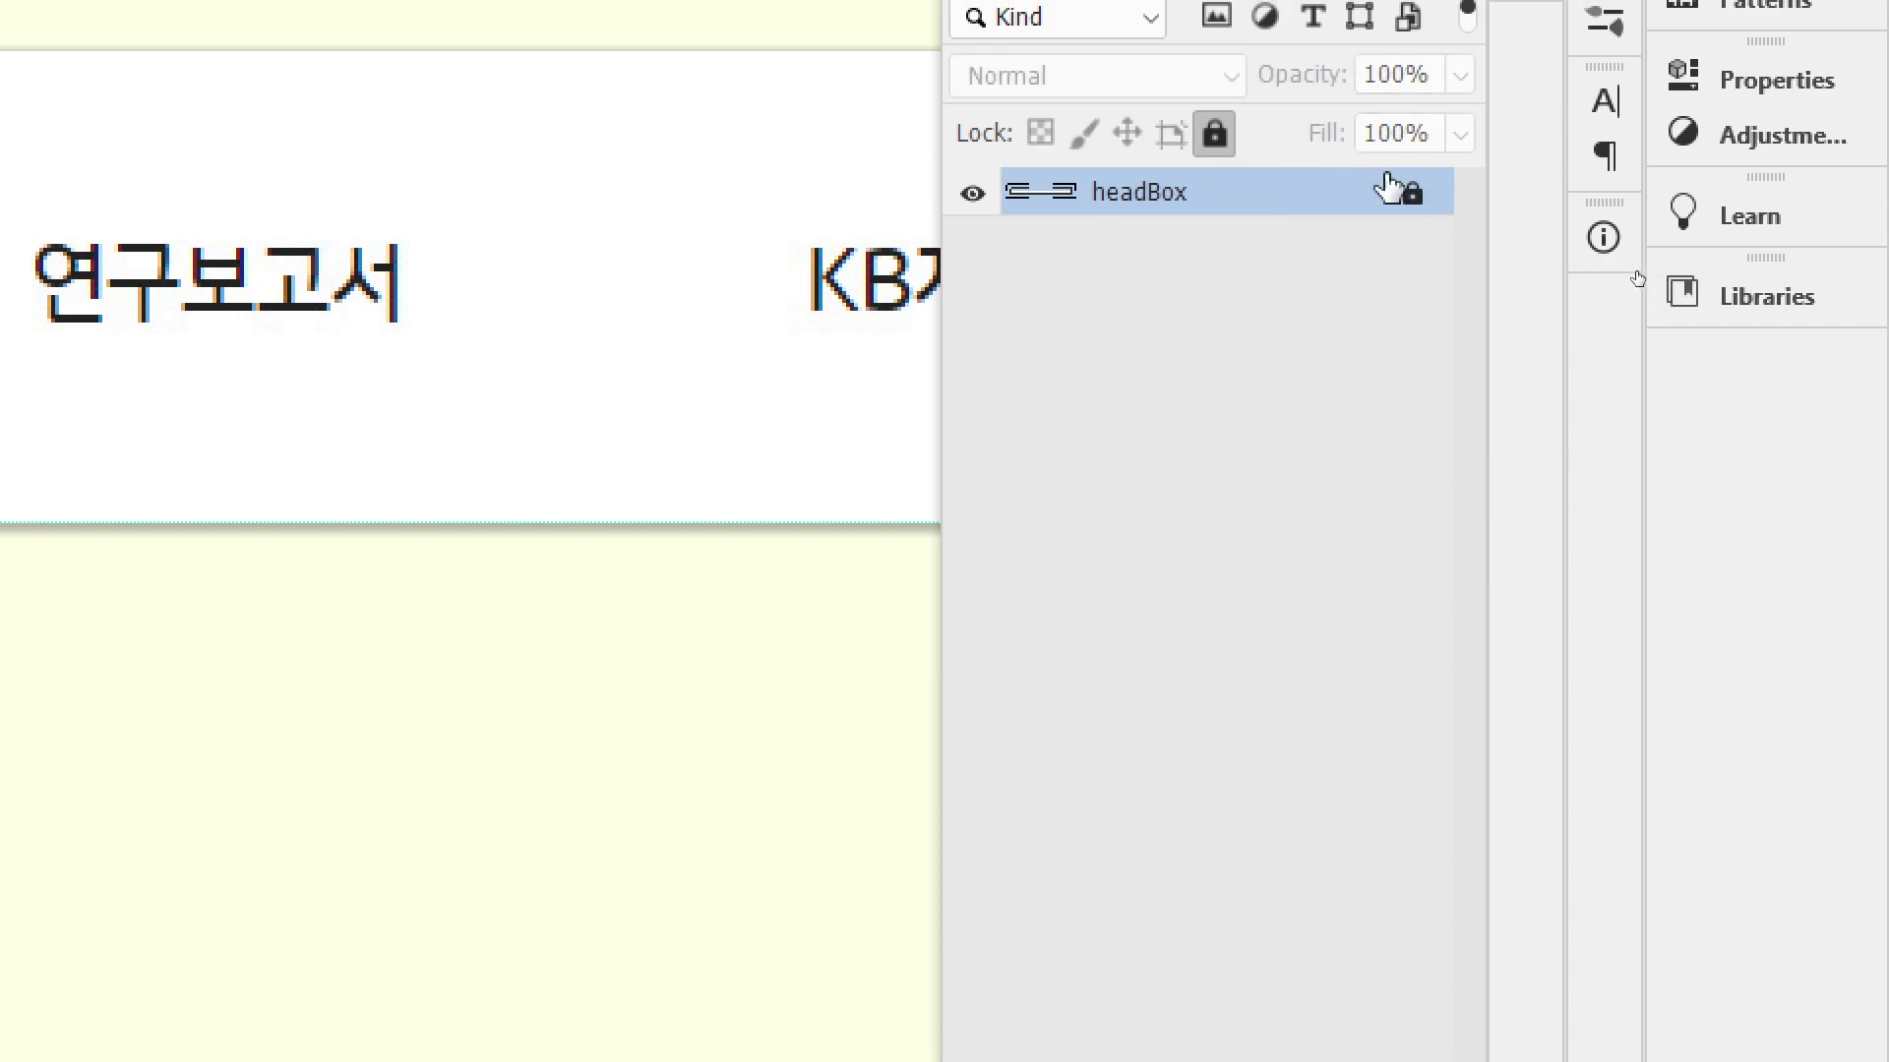
Try to move the locked headBox layer, and toggle its Lock All setting off and on to test it.
click(472, 320)
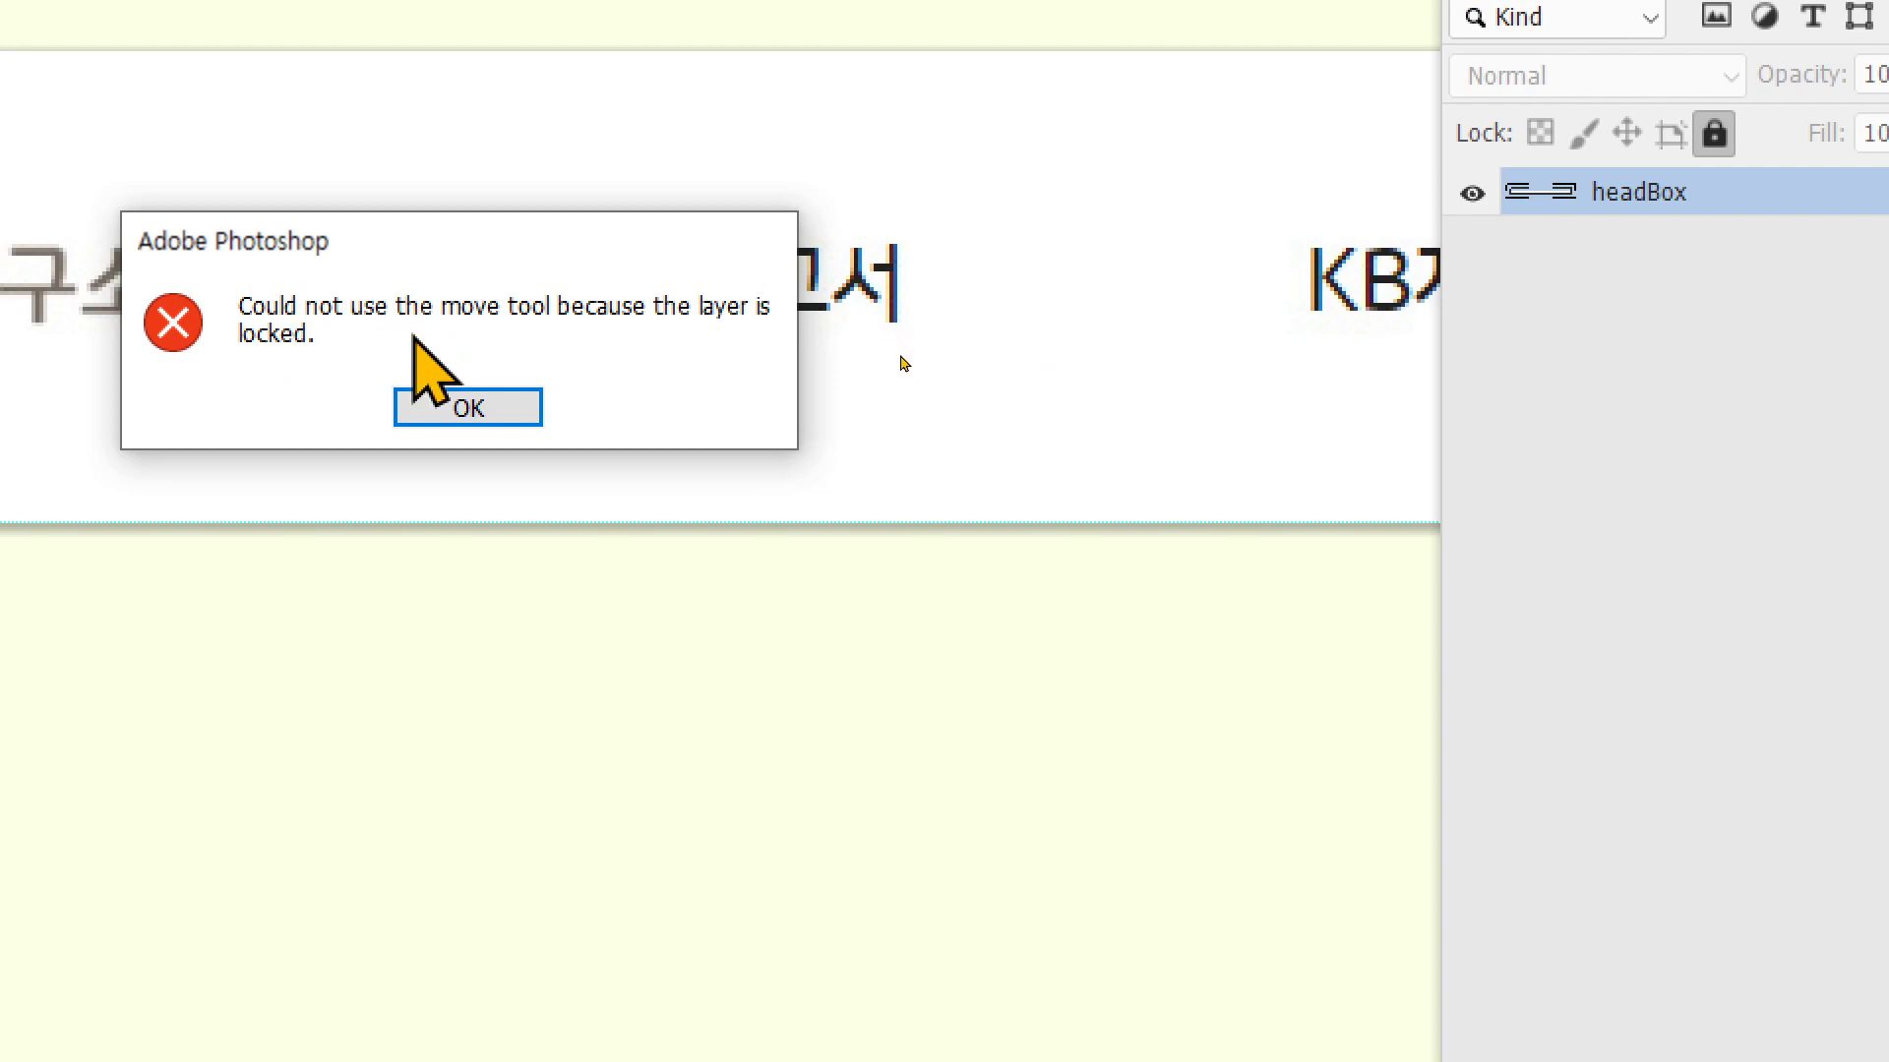
click(468, 408)
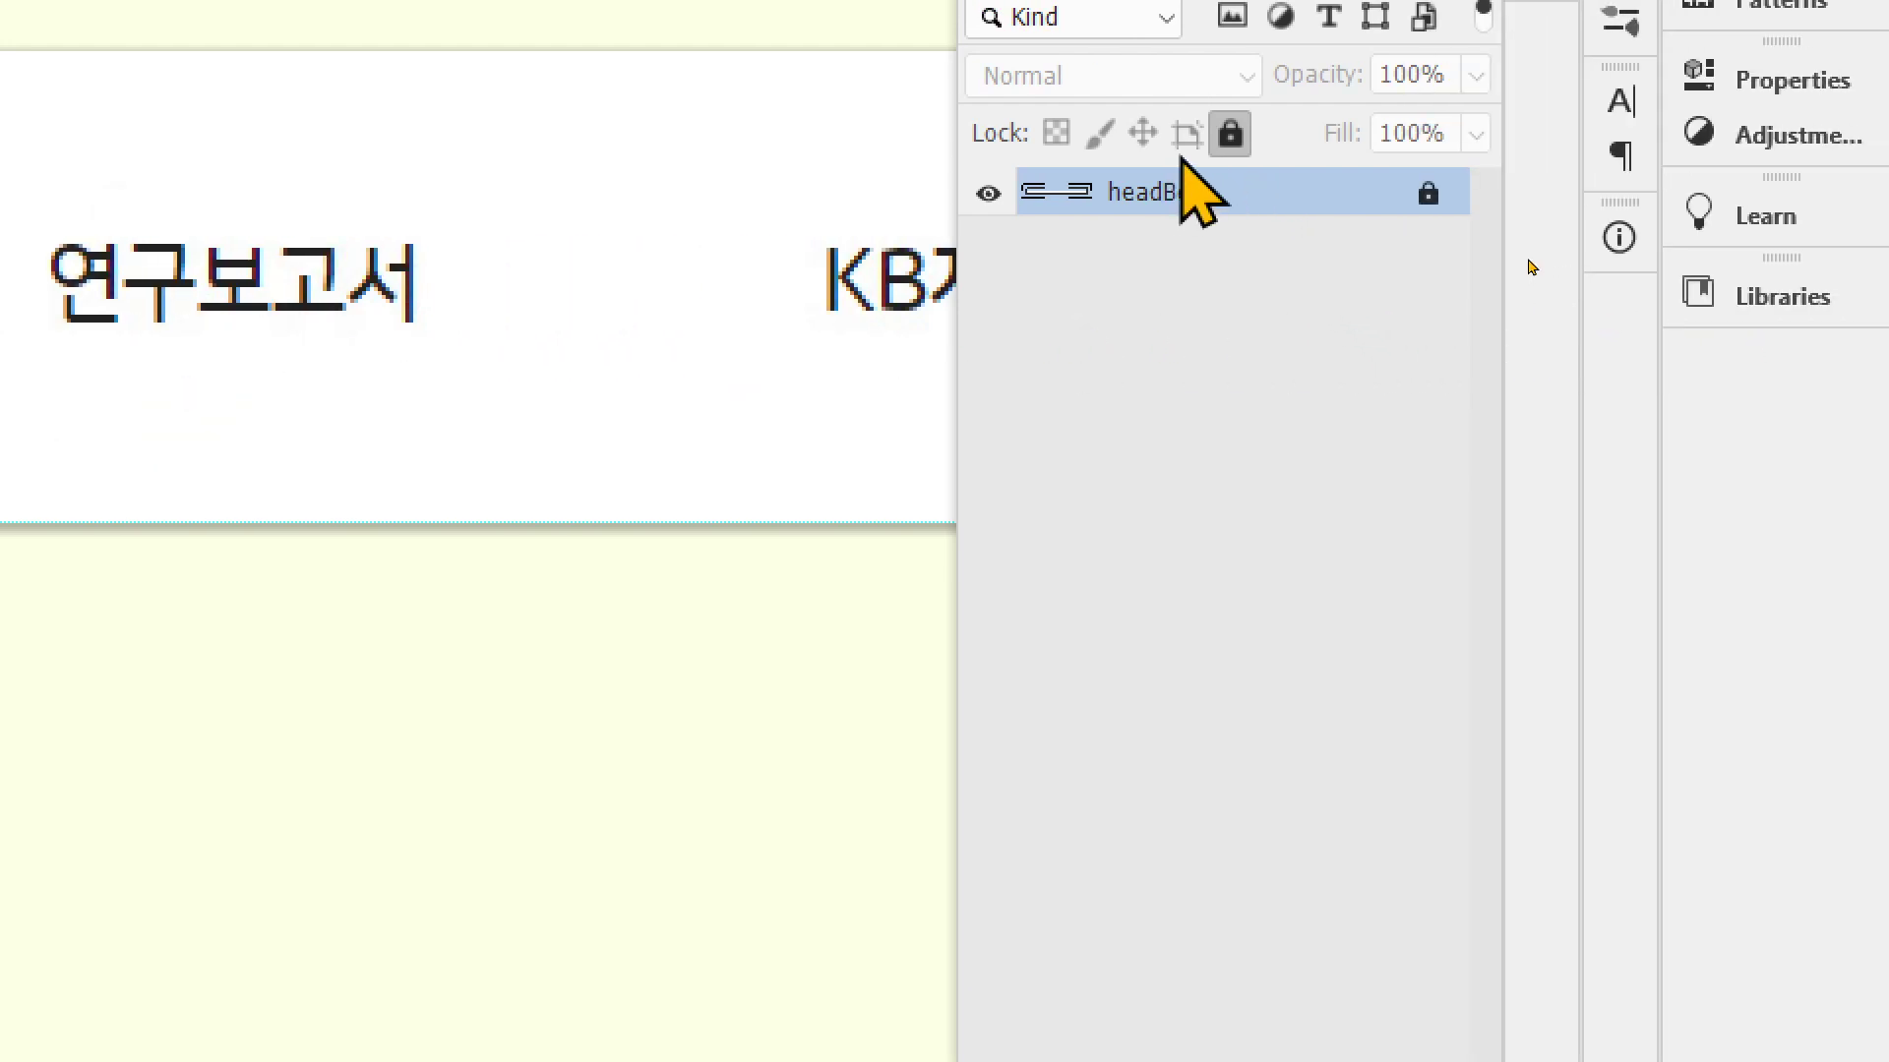
click(1230, 136)
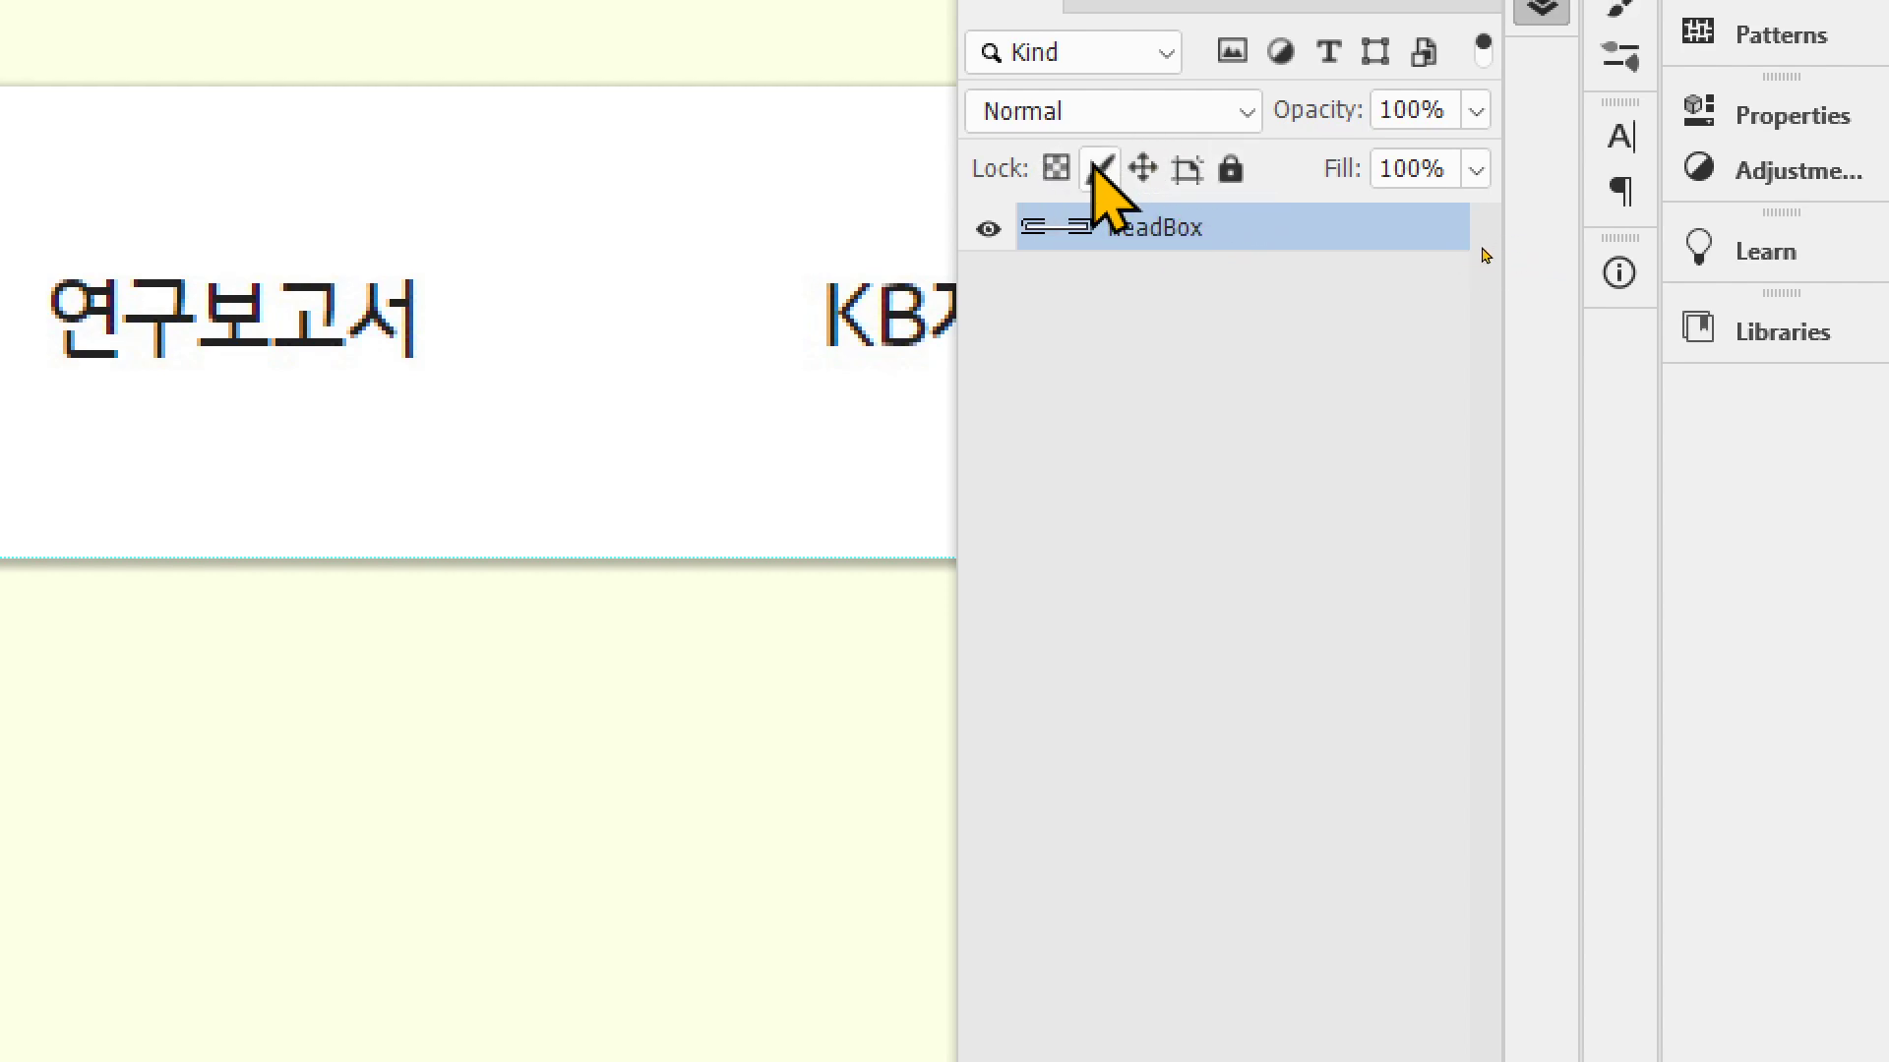
click(1232, 175)
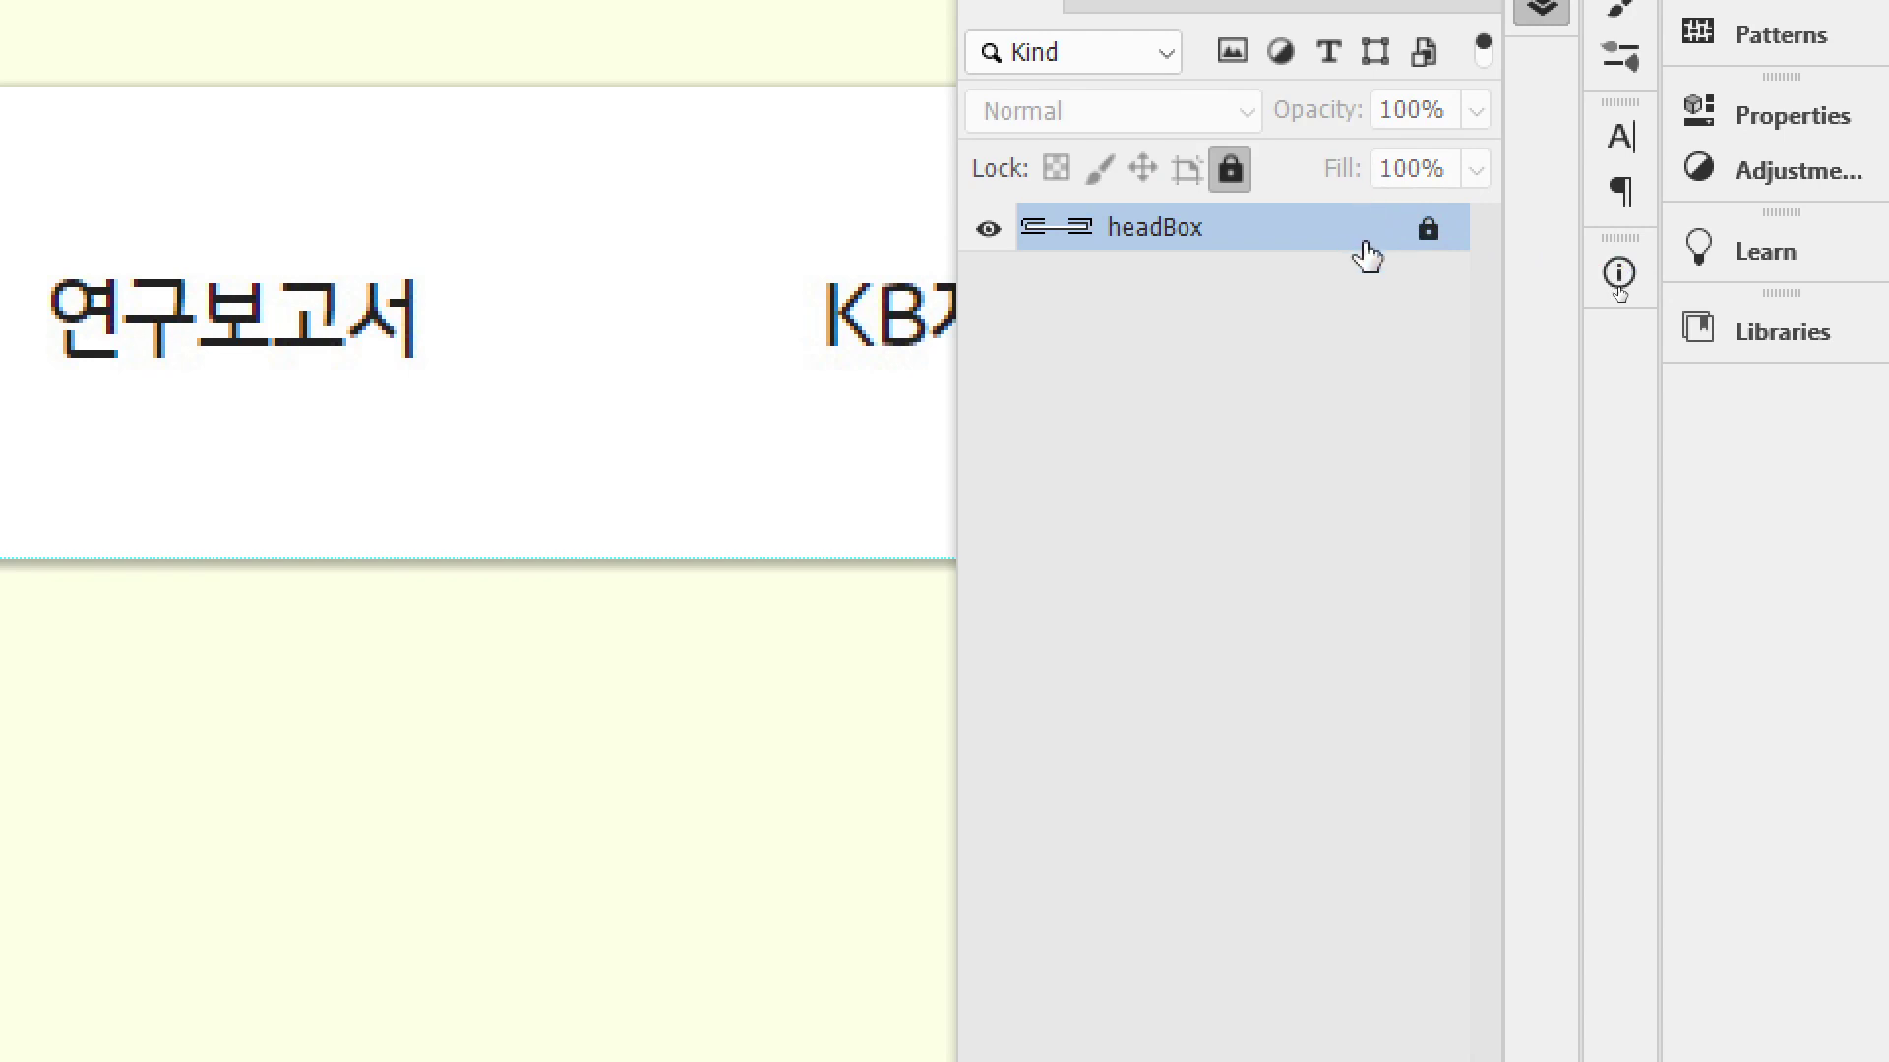
click(1231, 173)
click(1232, 173)
click(1235, 179)
click(1236, 179)
click(1236, 179)
click(1235, 179)
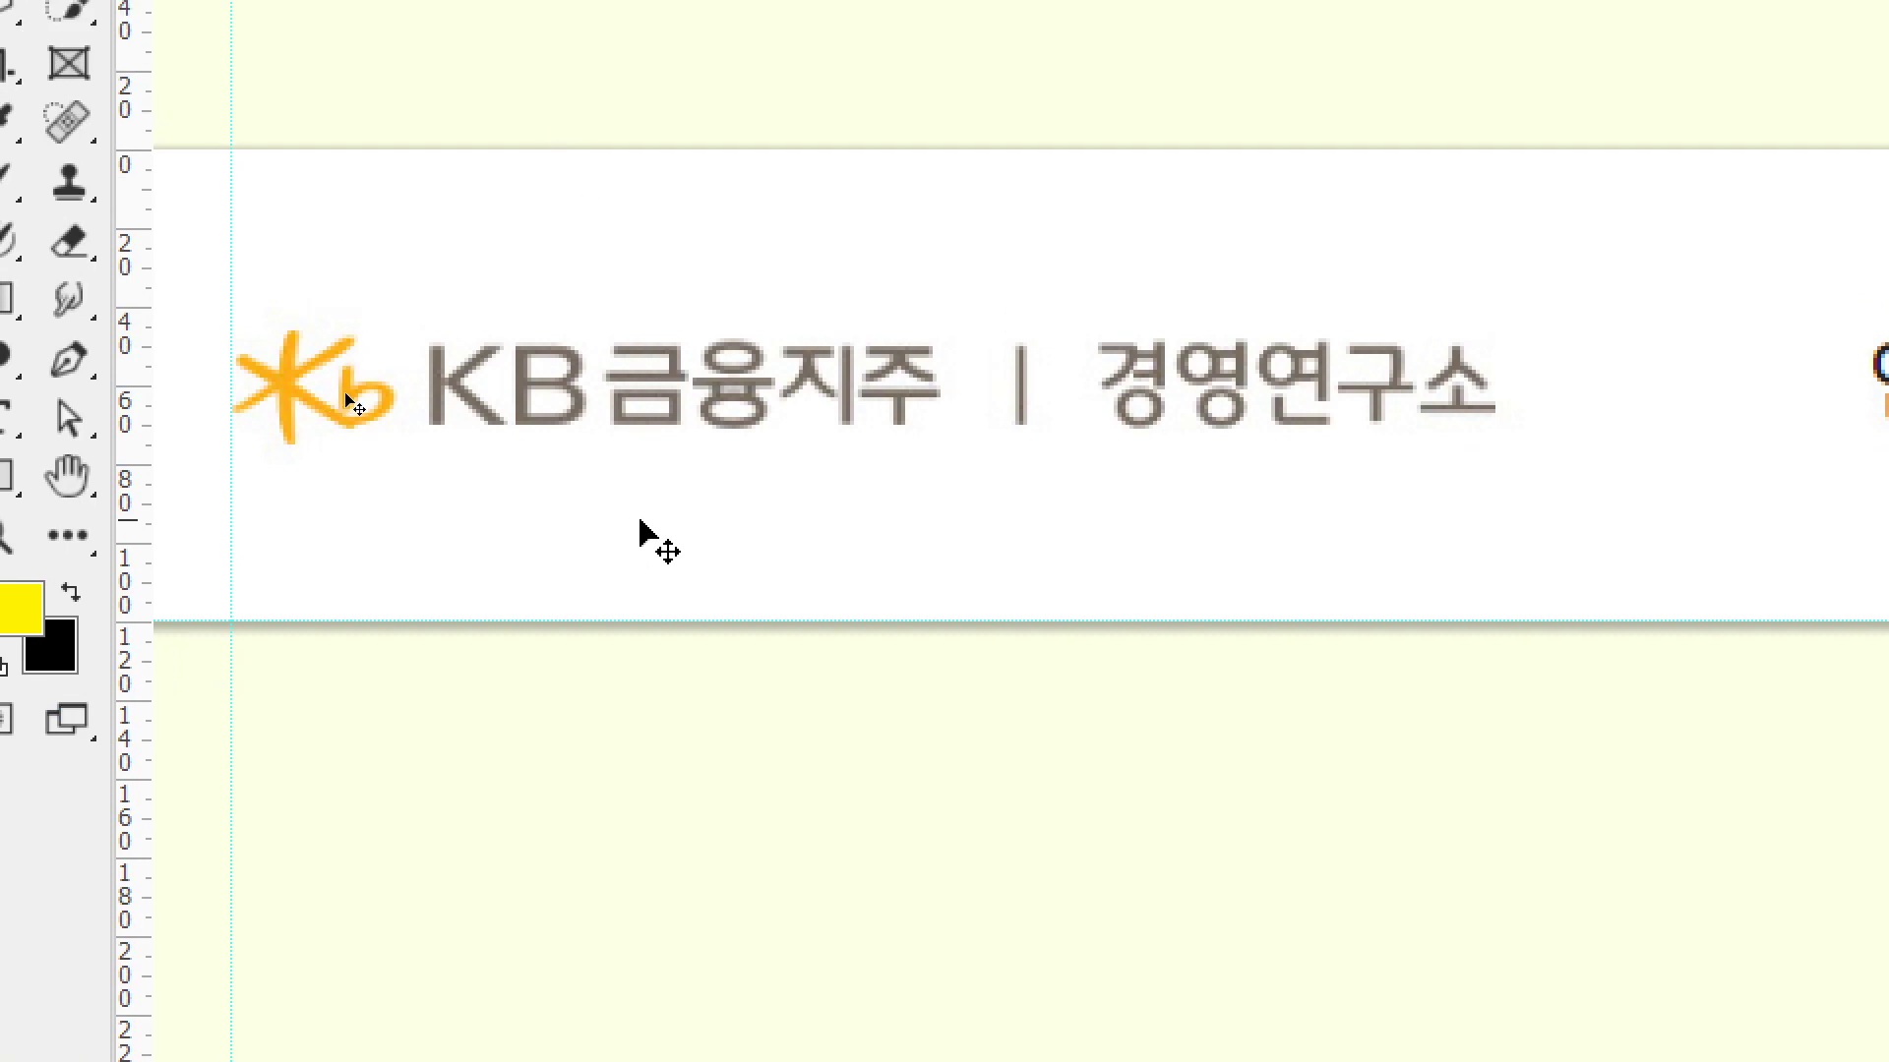
Add horizontal guides above and below the header logo at about 35 px and 85 px.
drag(771, 14, 877, 379)
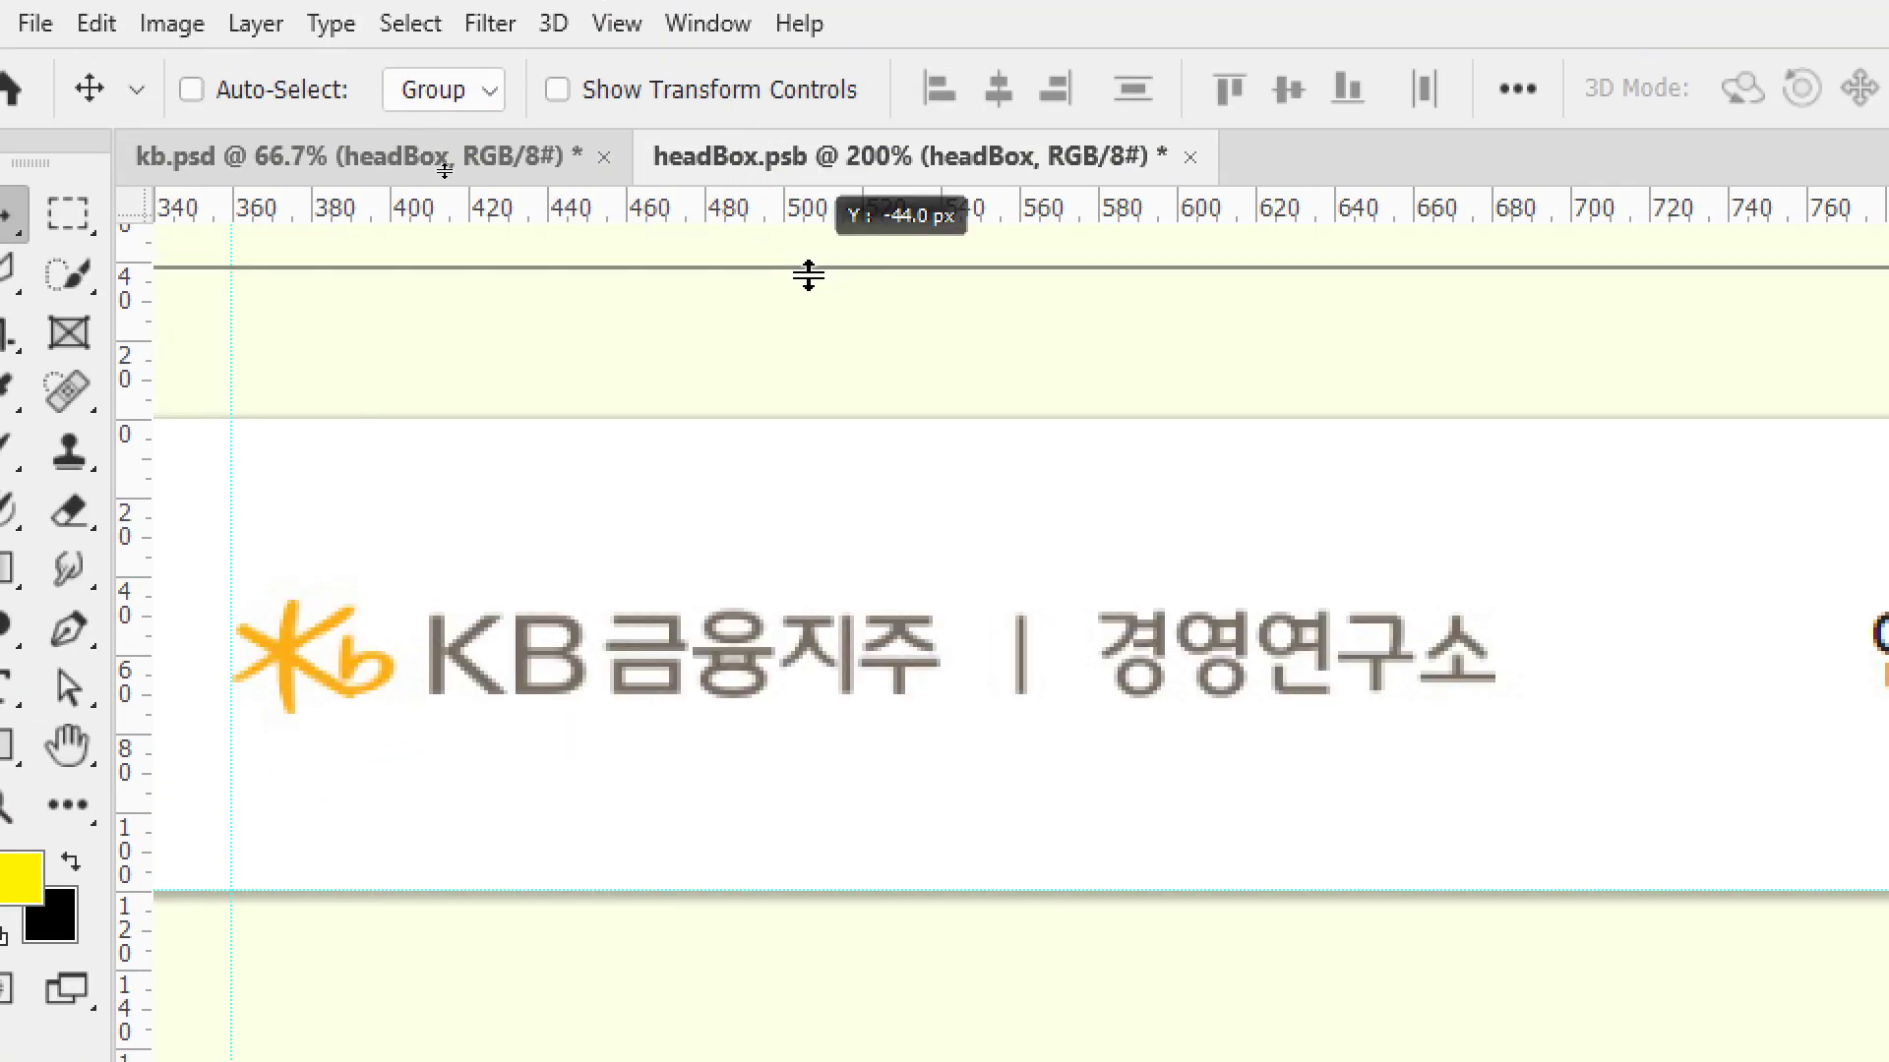
drag(876, 567, 877, 556)
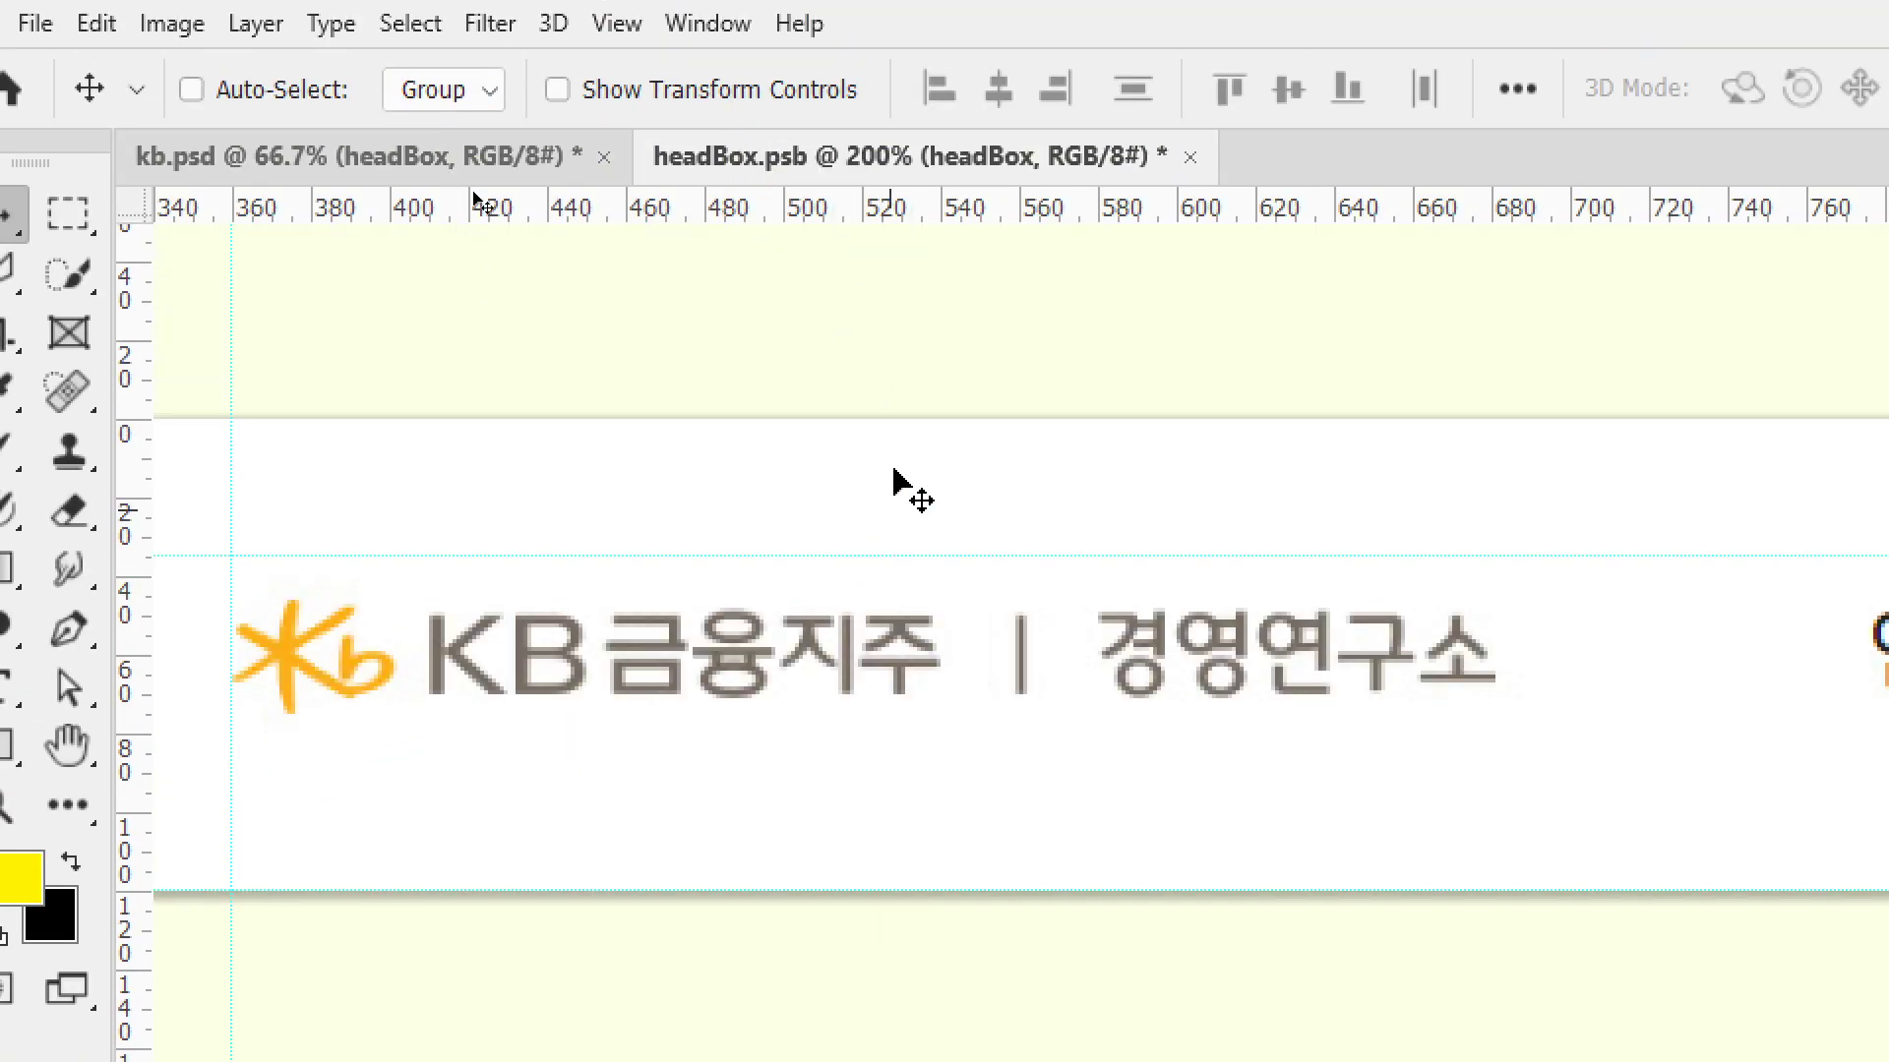
drag(929, 214, 926, 748)
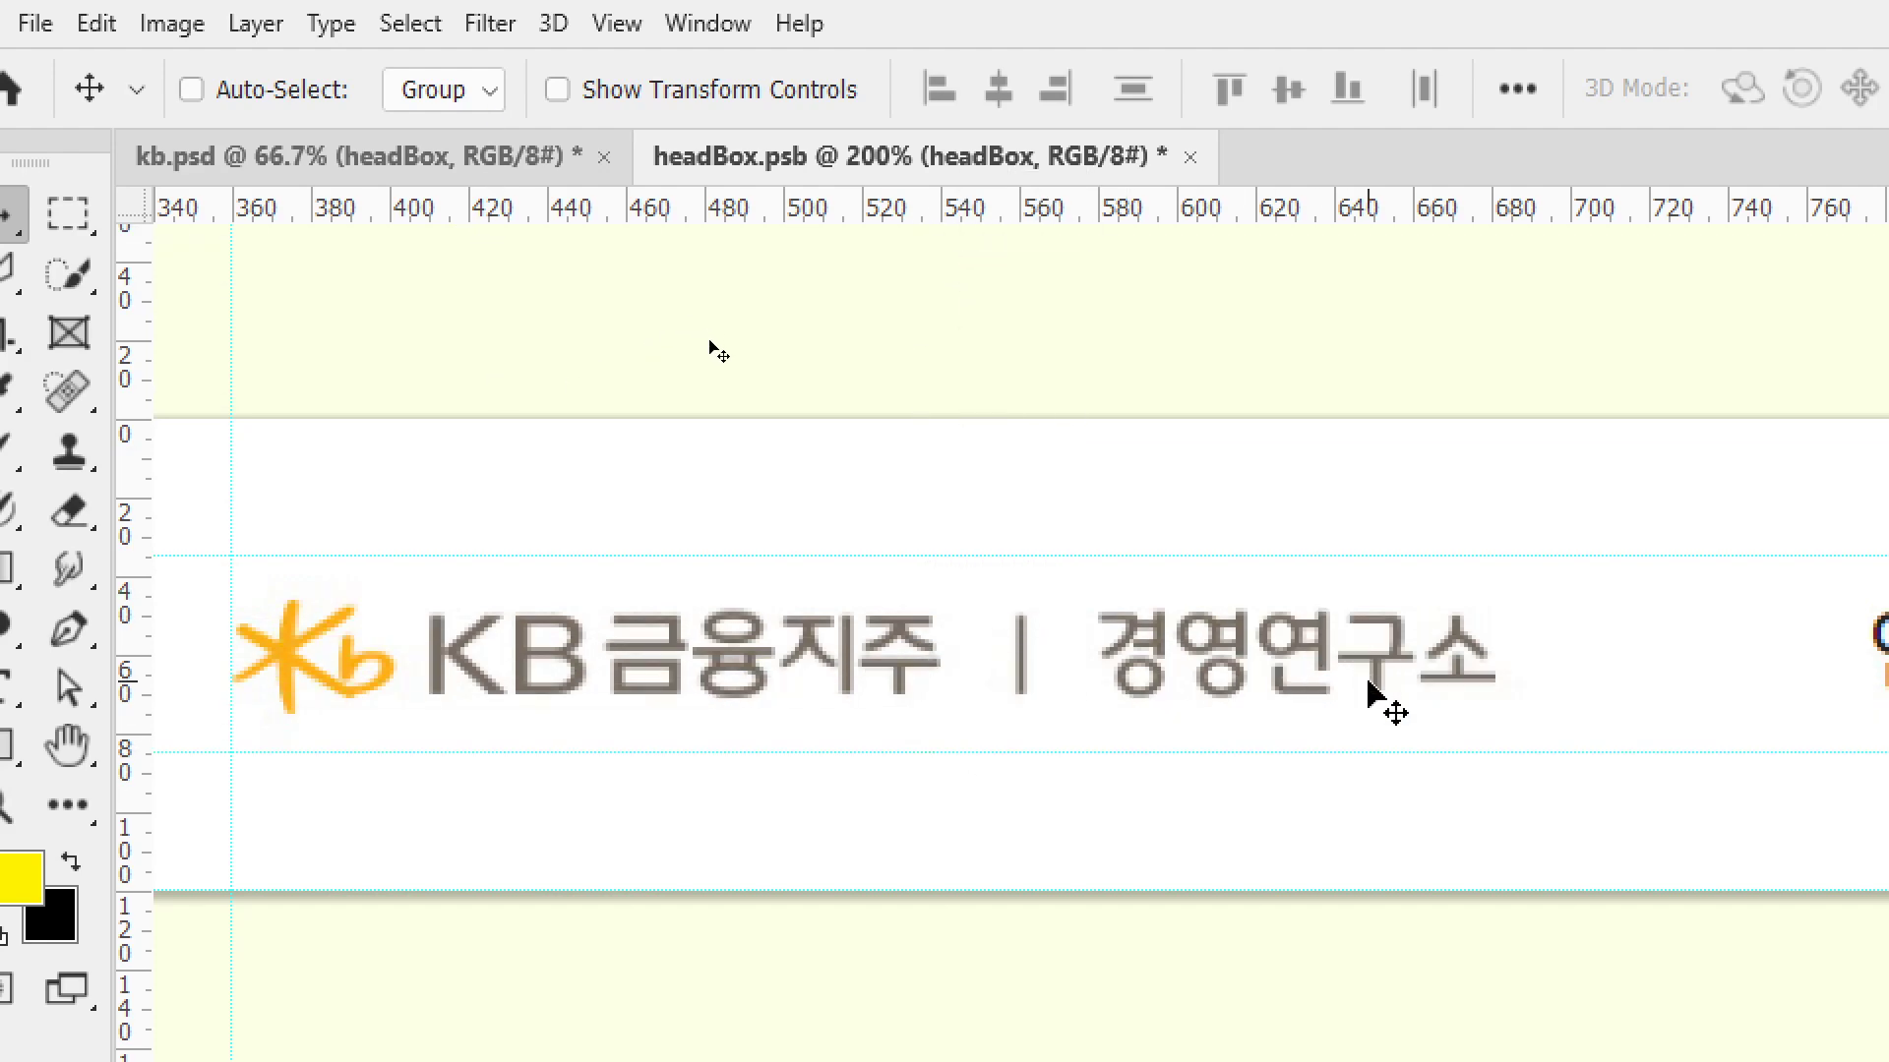
Check the two horizontal guides against the menu text along the whole width of the header.
drag(1614, 666, 1042, 539)
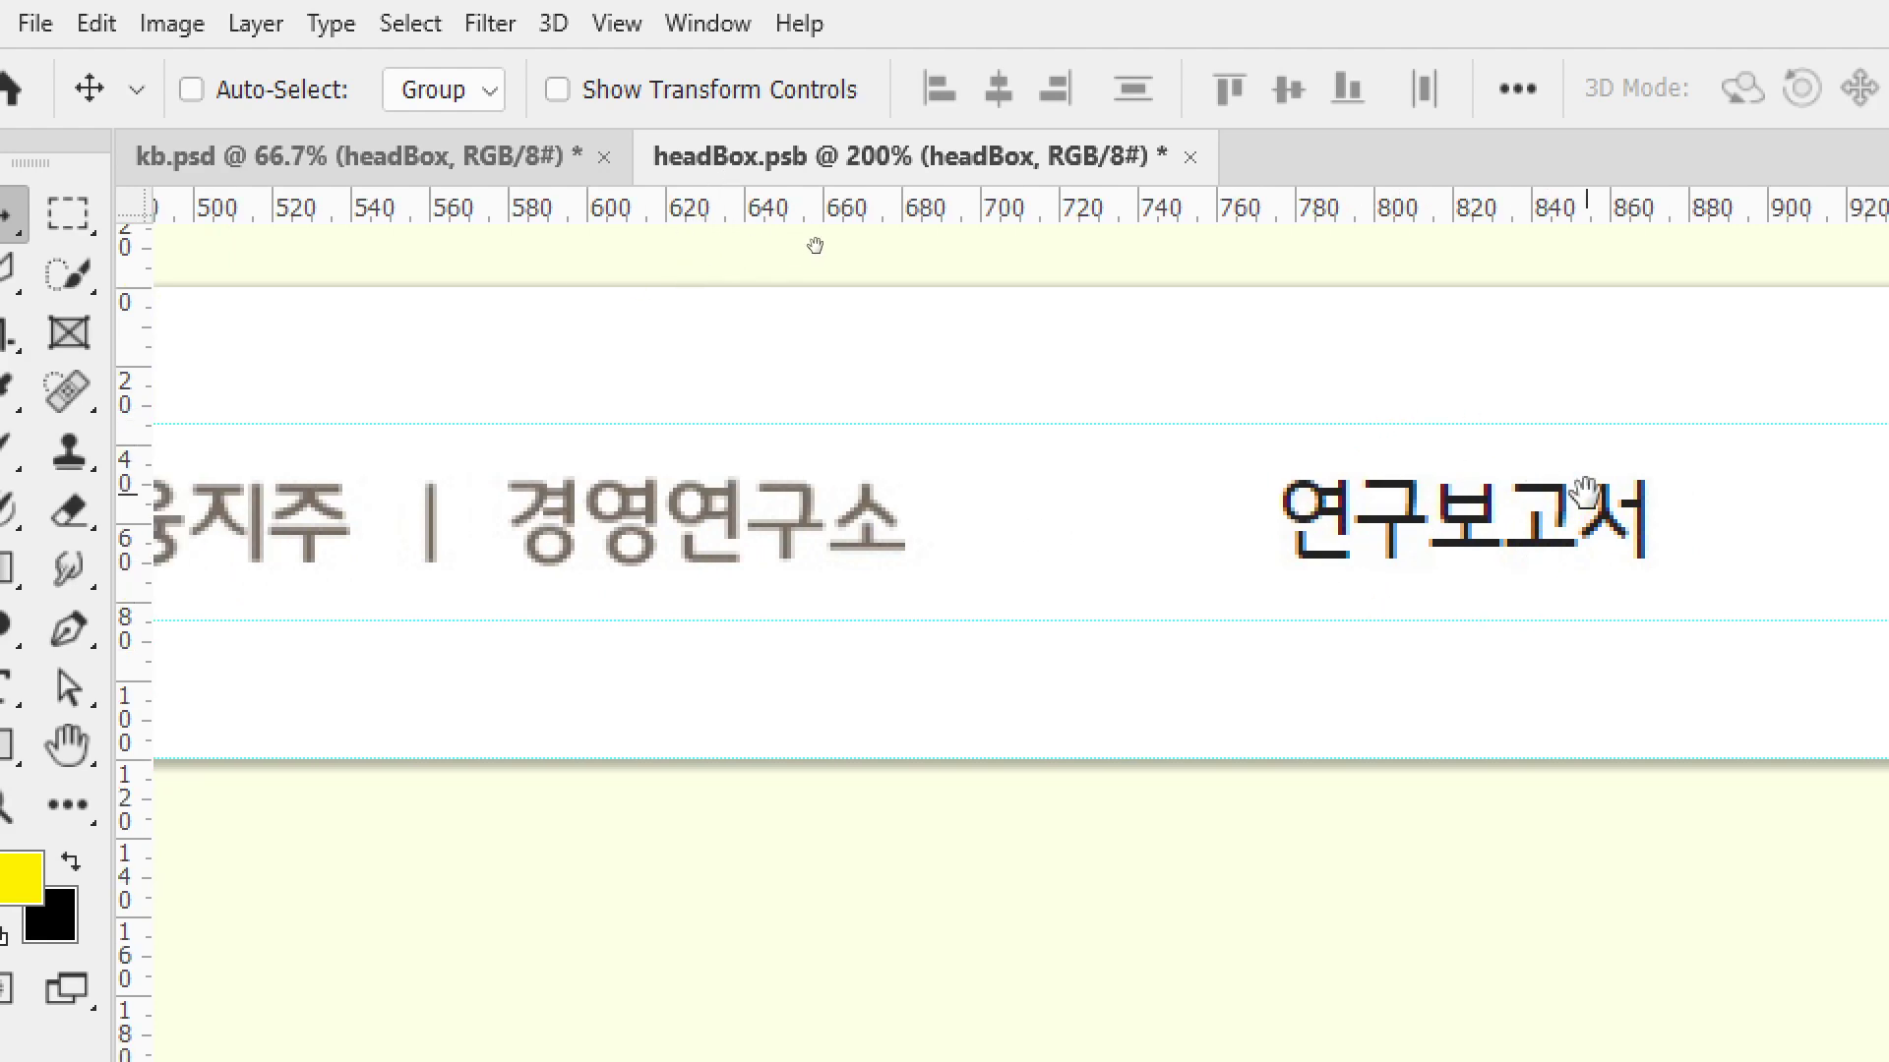
drag(1585, 493, 485, 505)
mouse_move(1751, 511)
mouse_down()
mouse_move(1265, 523)
mouse_move(781, 588)
mouse_up()
drag(1083, 564, 1159, 590)
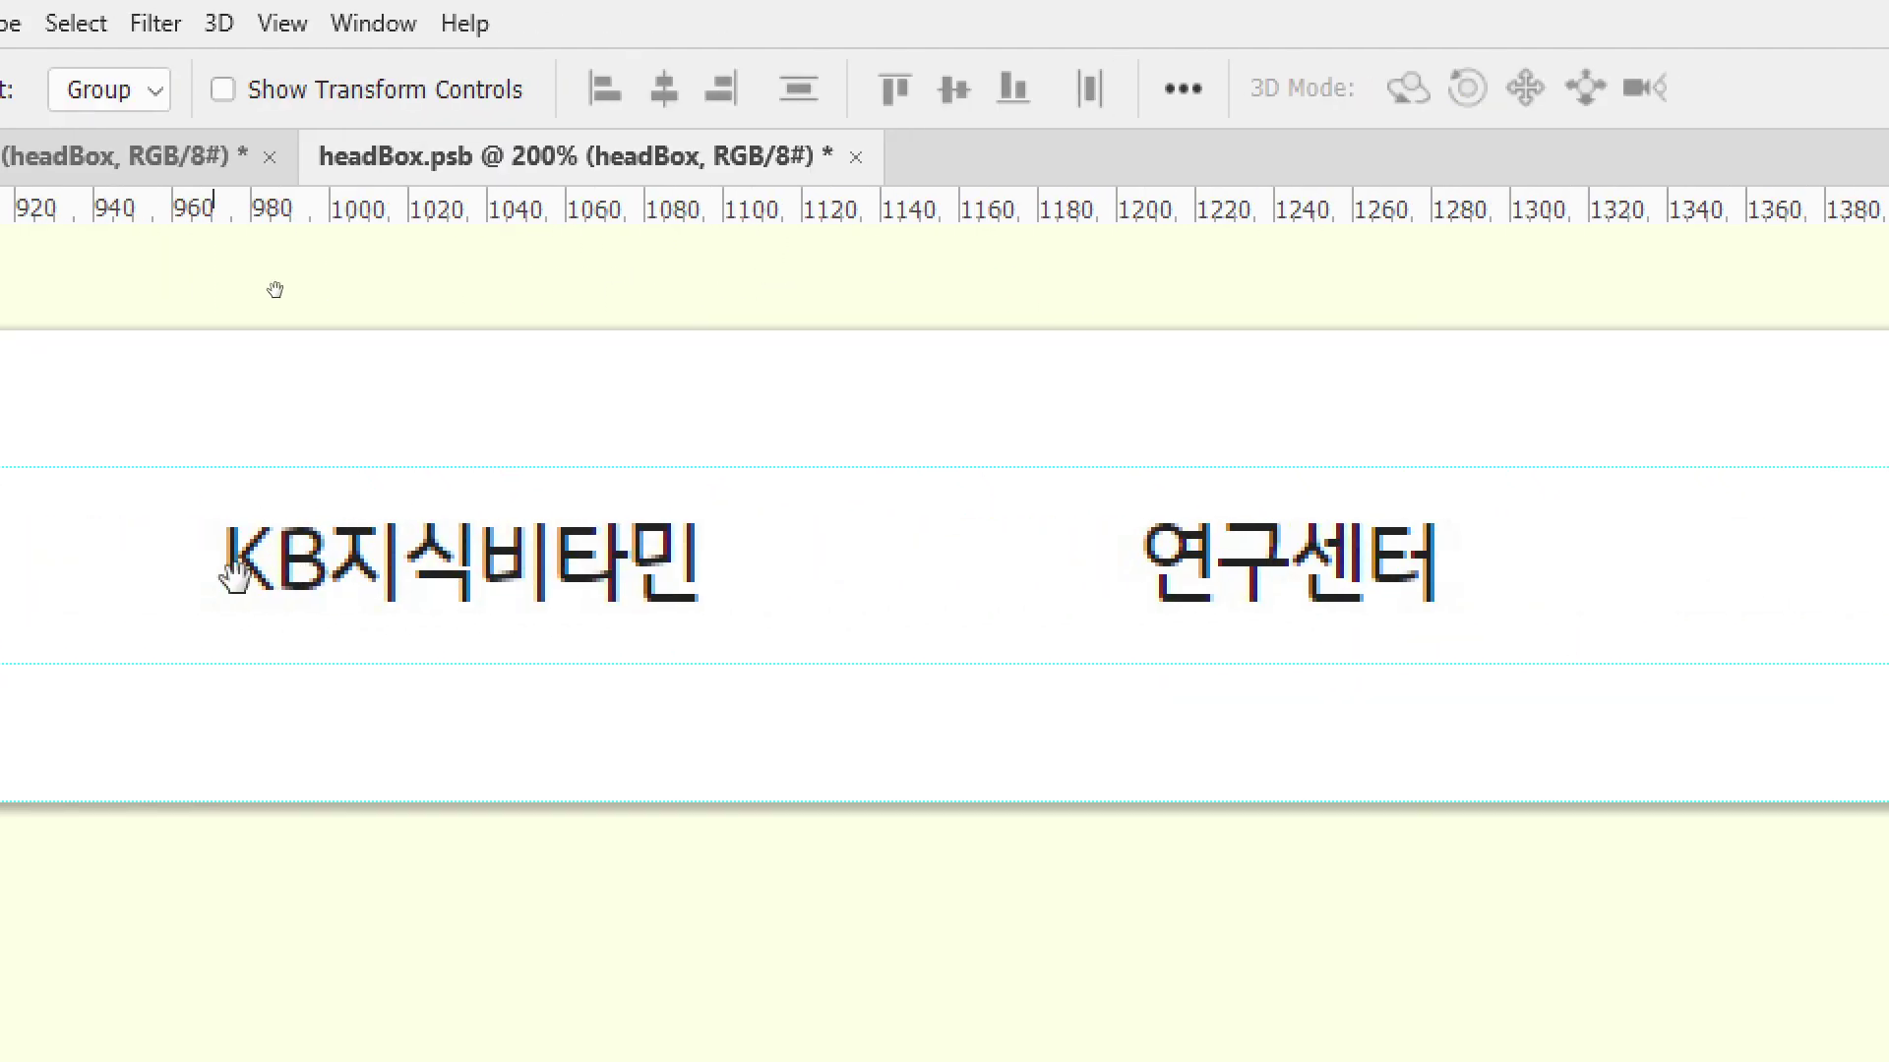
drag(988, 565, 378, 565)
drag(1693, 570, 941, 576)
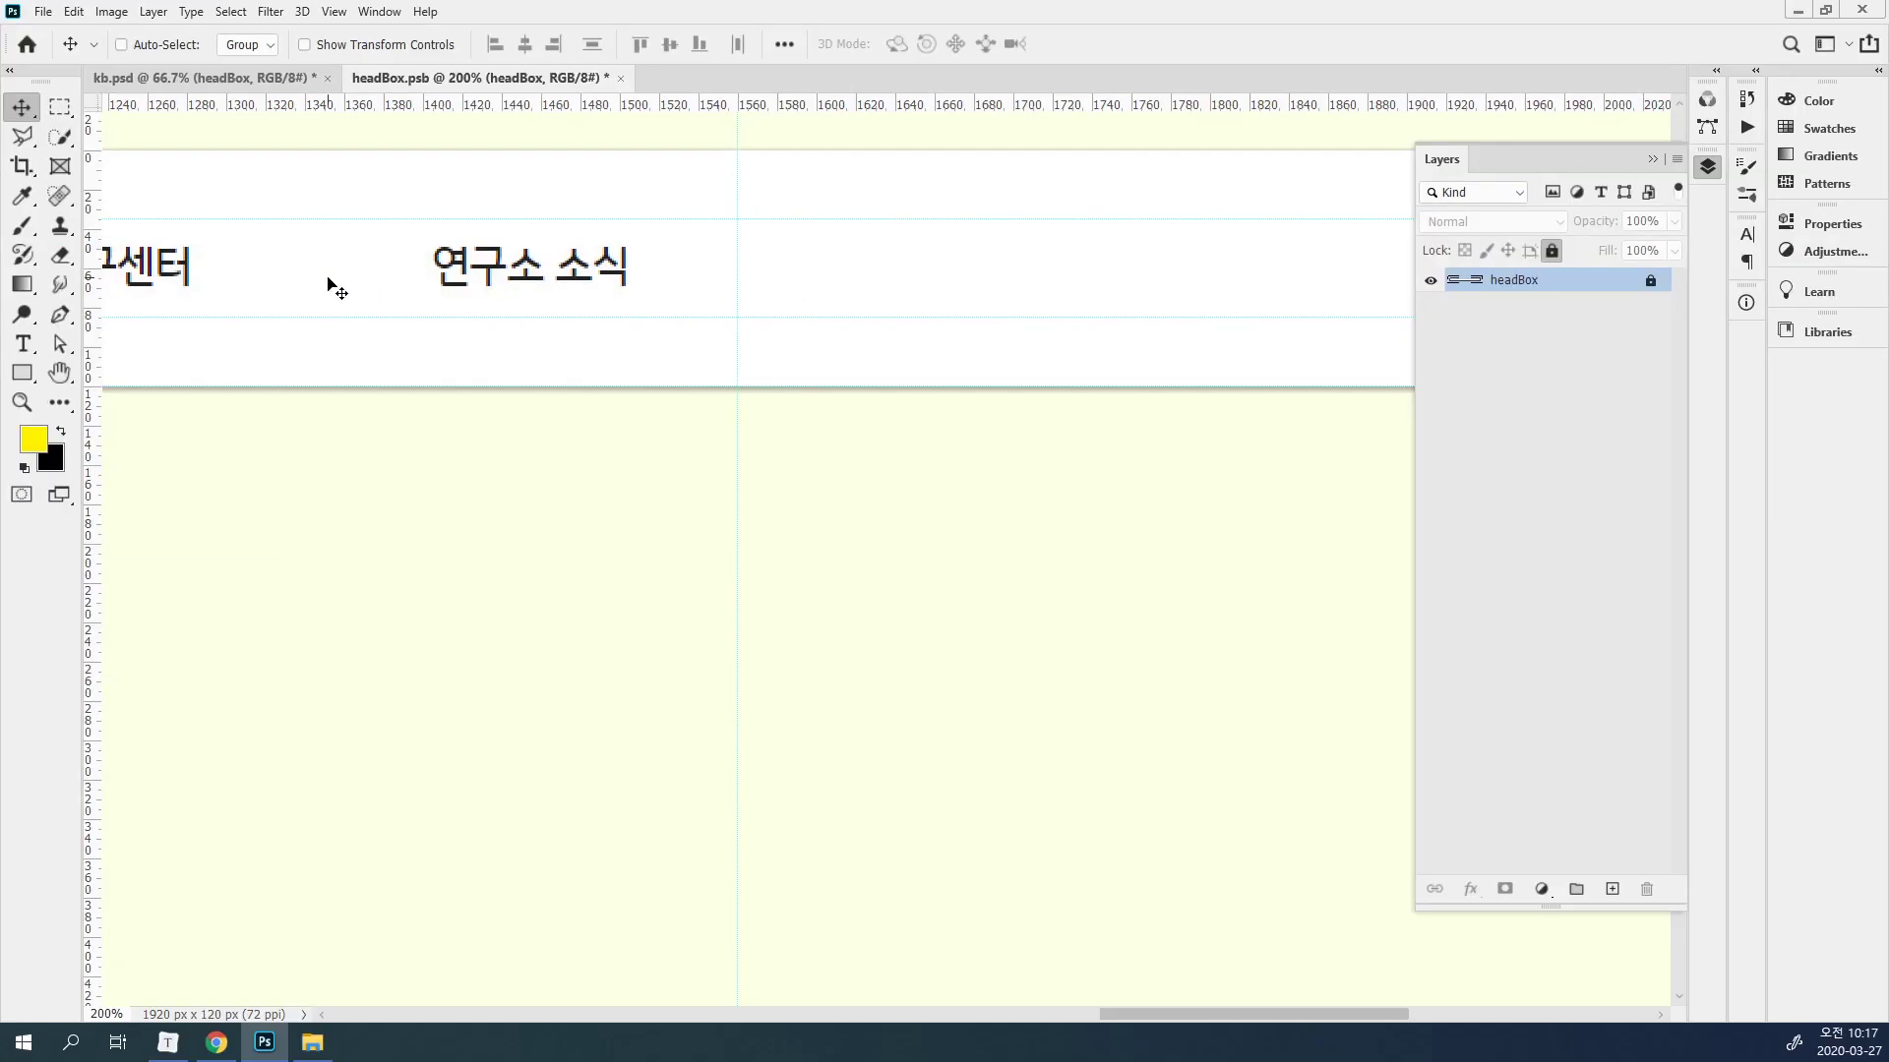
key(ctrl+0)
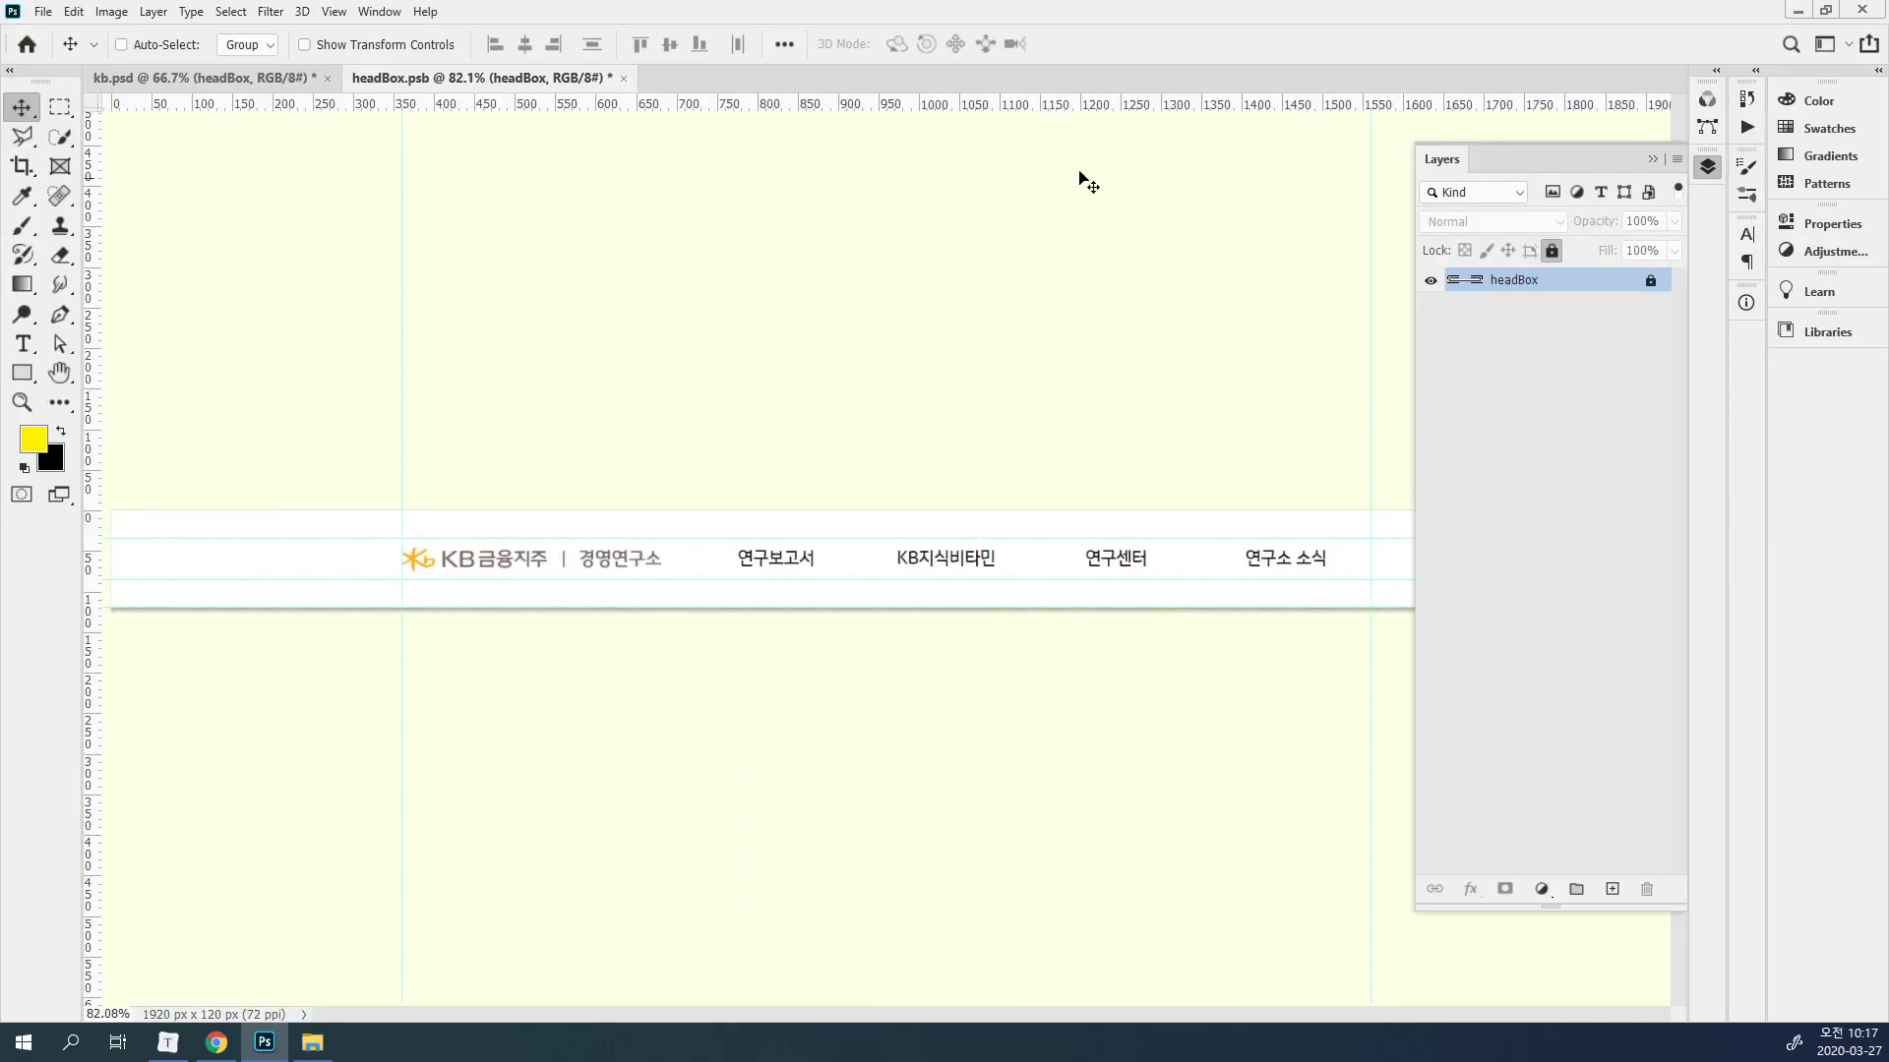
Collapse the Layers panel and add a vertical guide at the end of the 경영연구소 logo text, at about 680 px.
click(1707, 167)
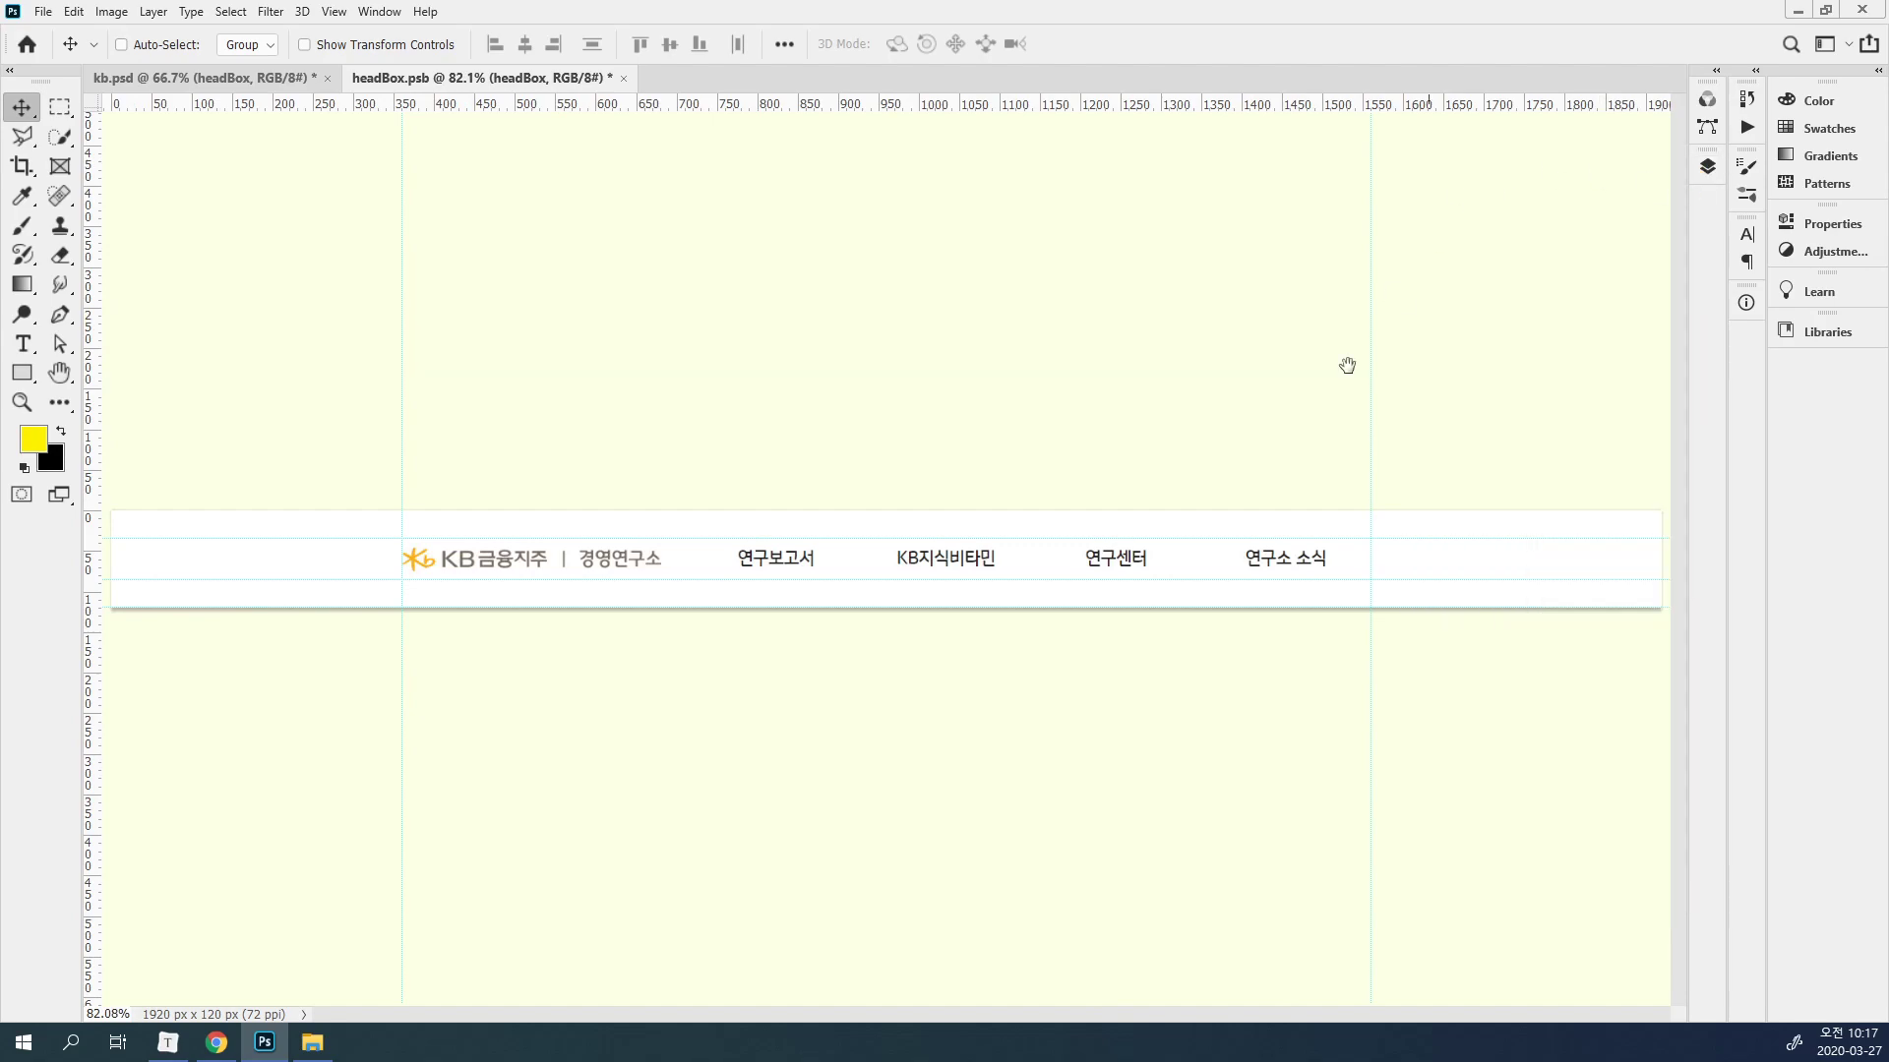
ctrl+click(1080, 618)
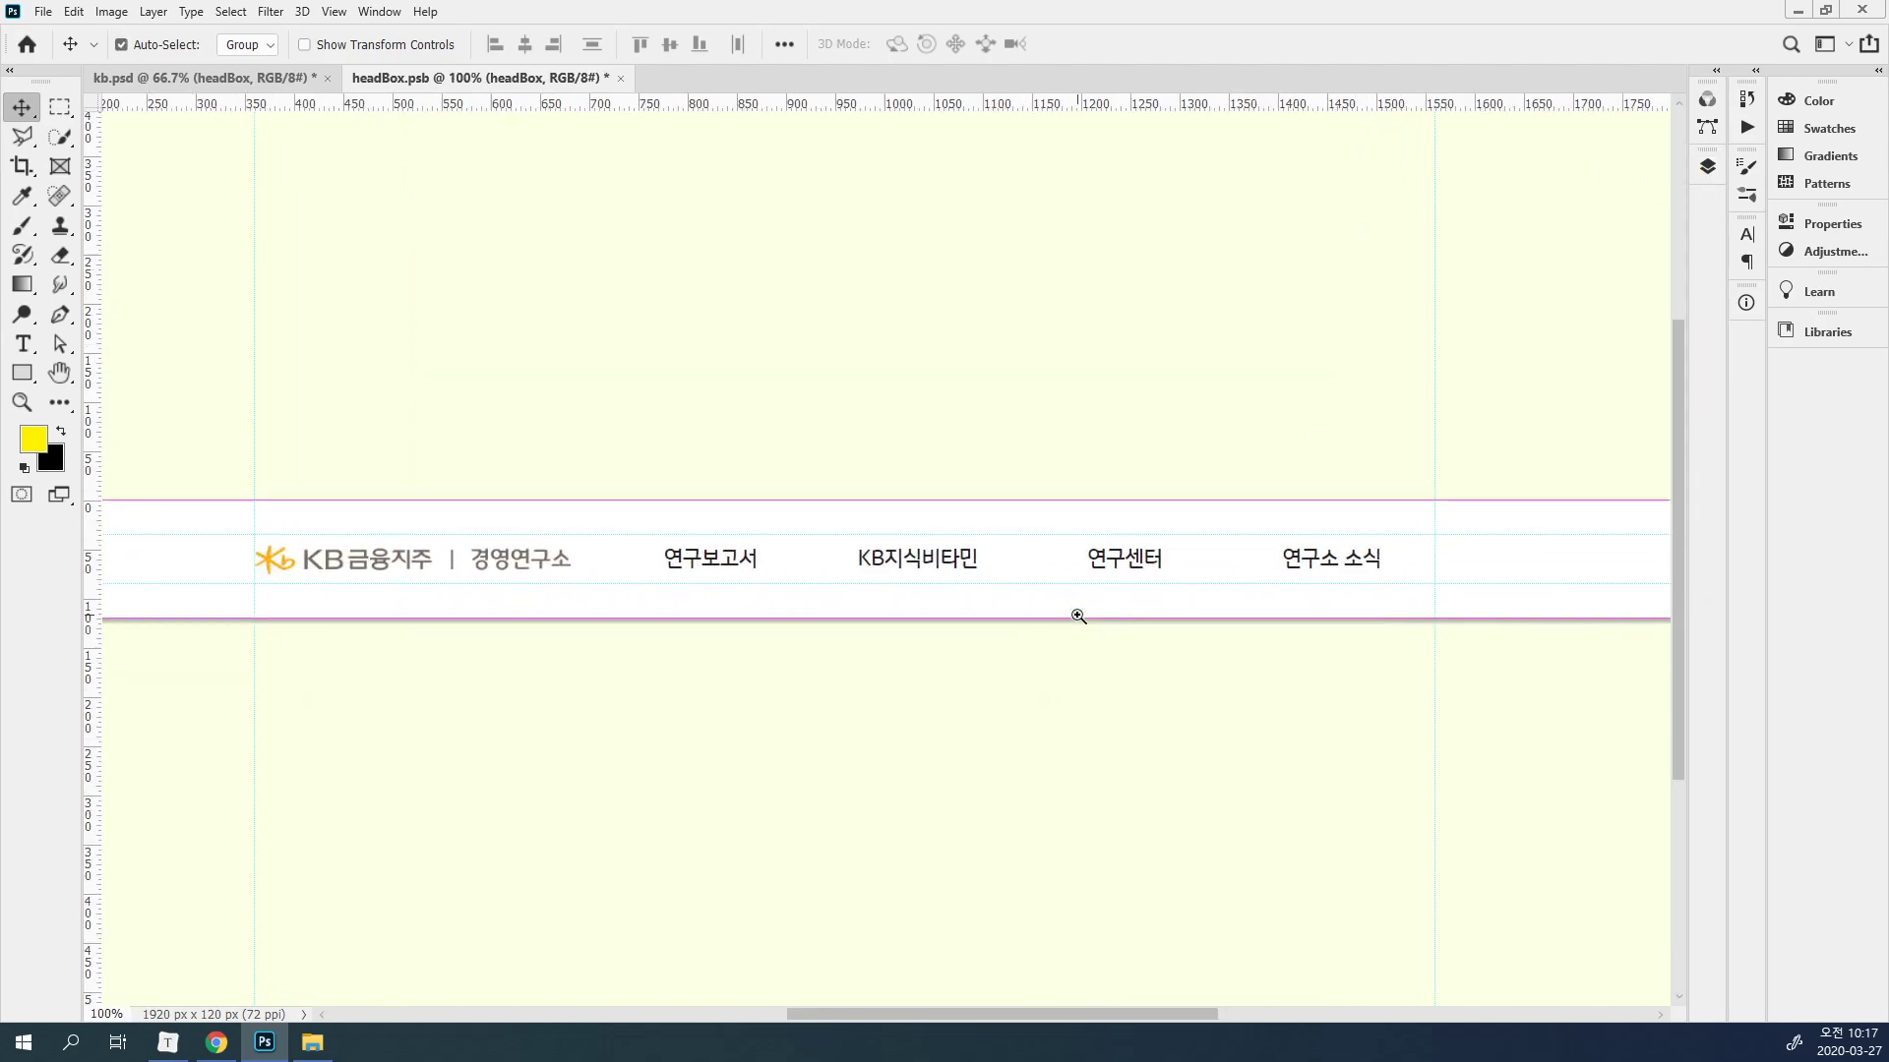
drag(95, 405, 571, 594)
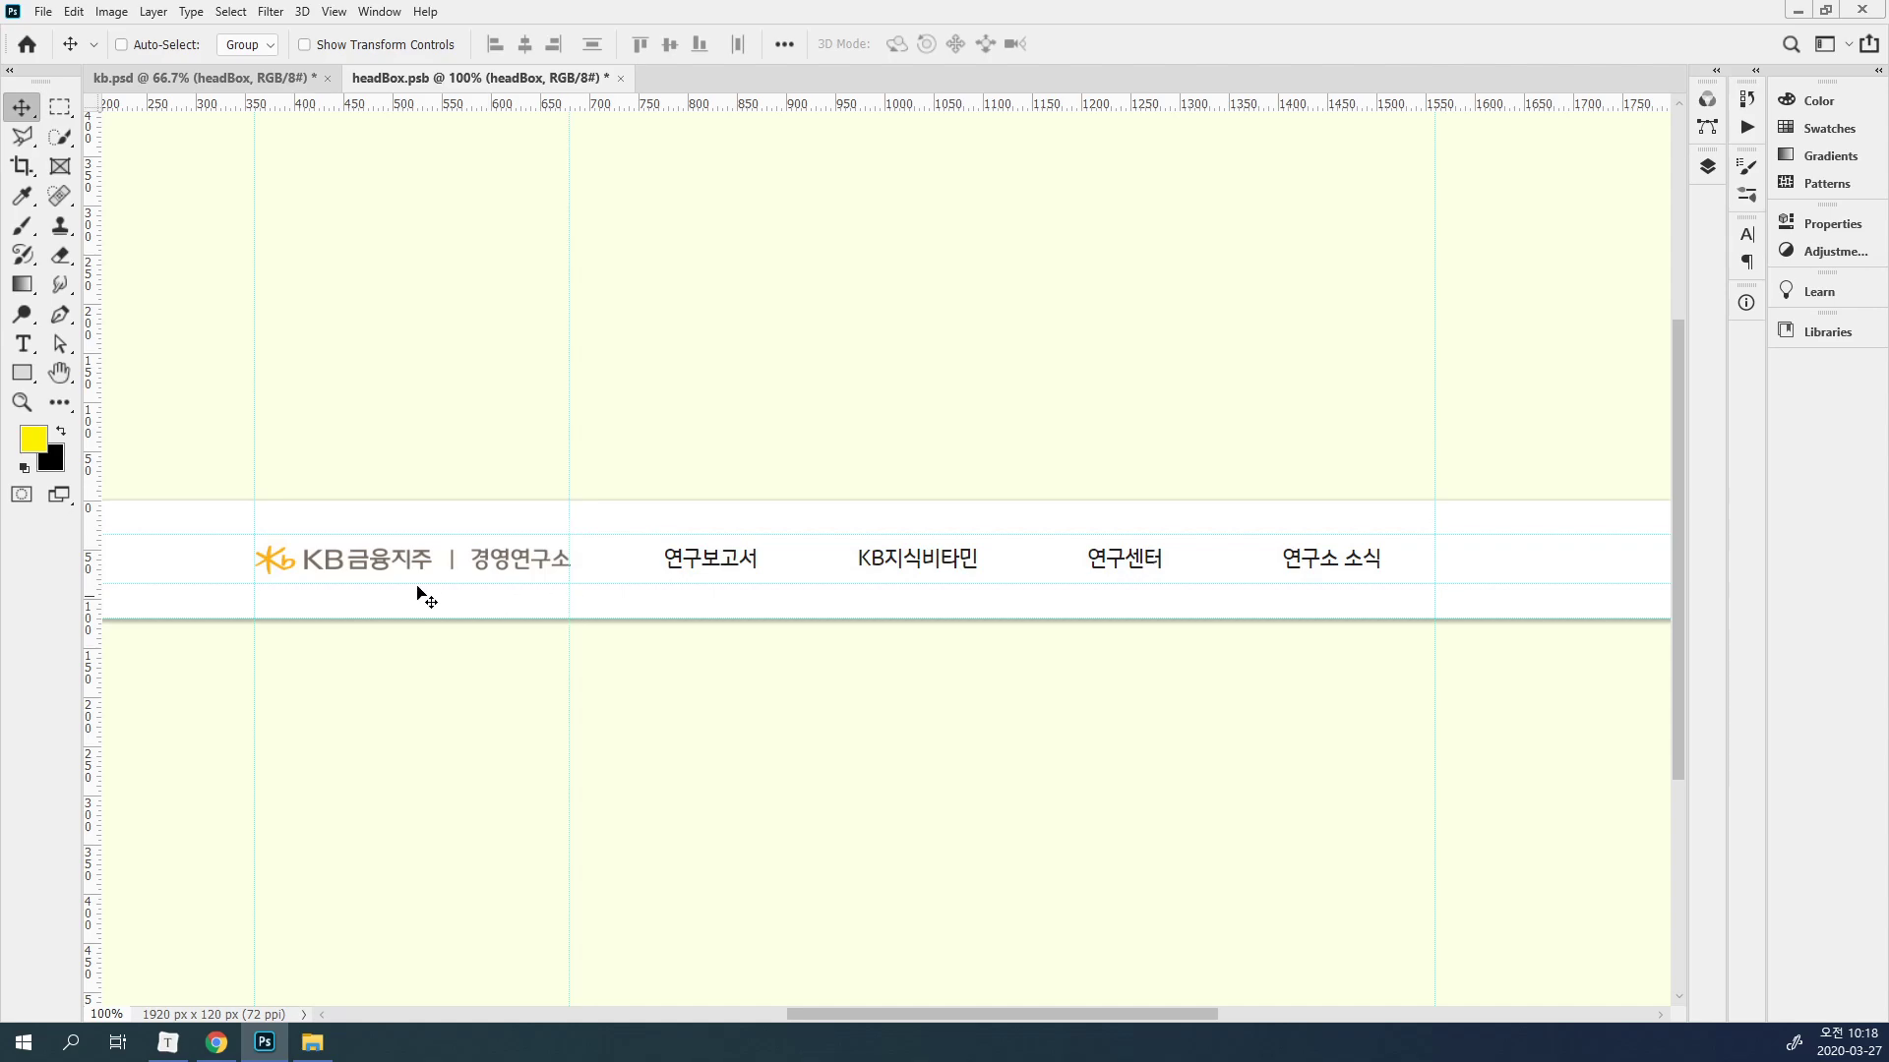
Move the vertical guide at the logo's end slightly outward to about 683 px so it clears the 경영연구소 text.
ctrl+click(382, 575)
ctrl+click(381, 576)
scroll(382, 576, left, 3)
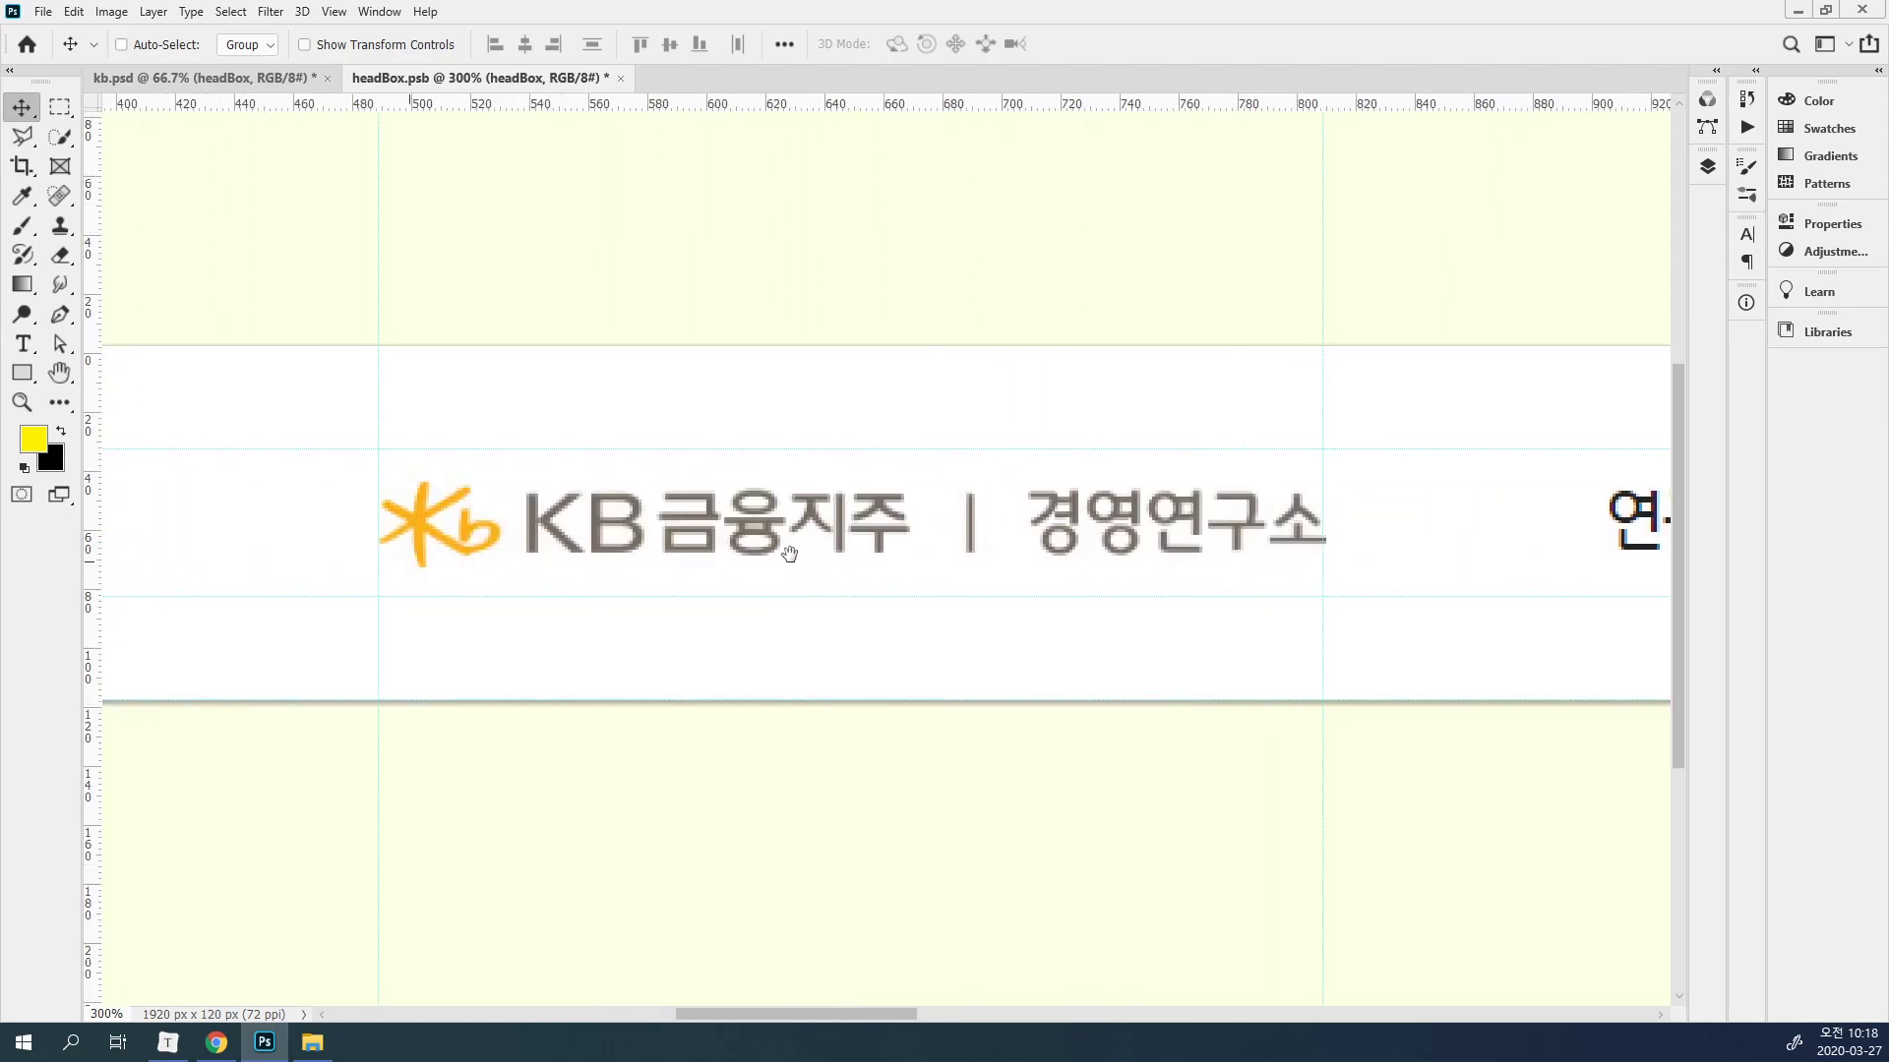
scroll(519, 591, right, 4)
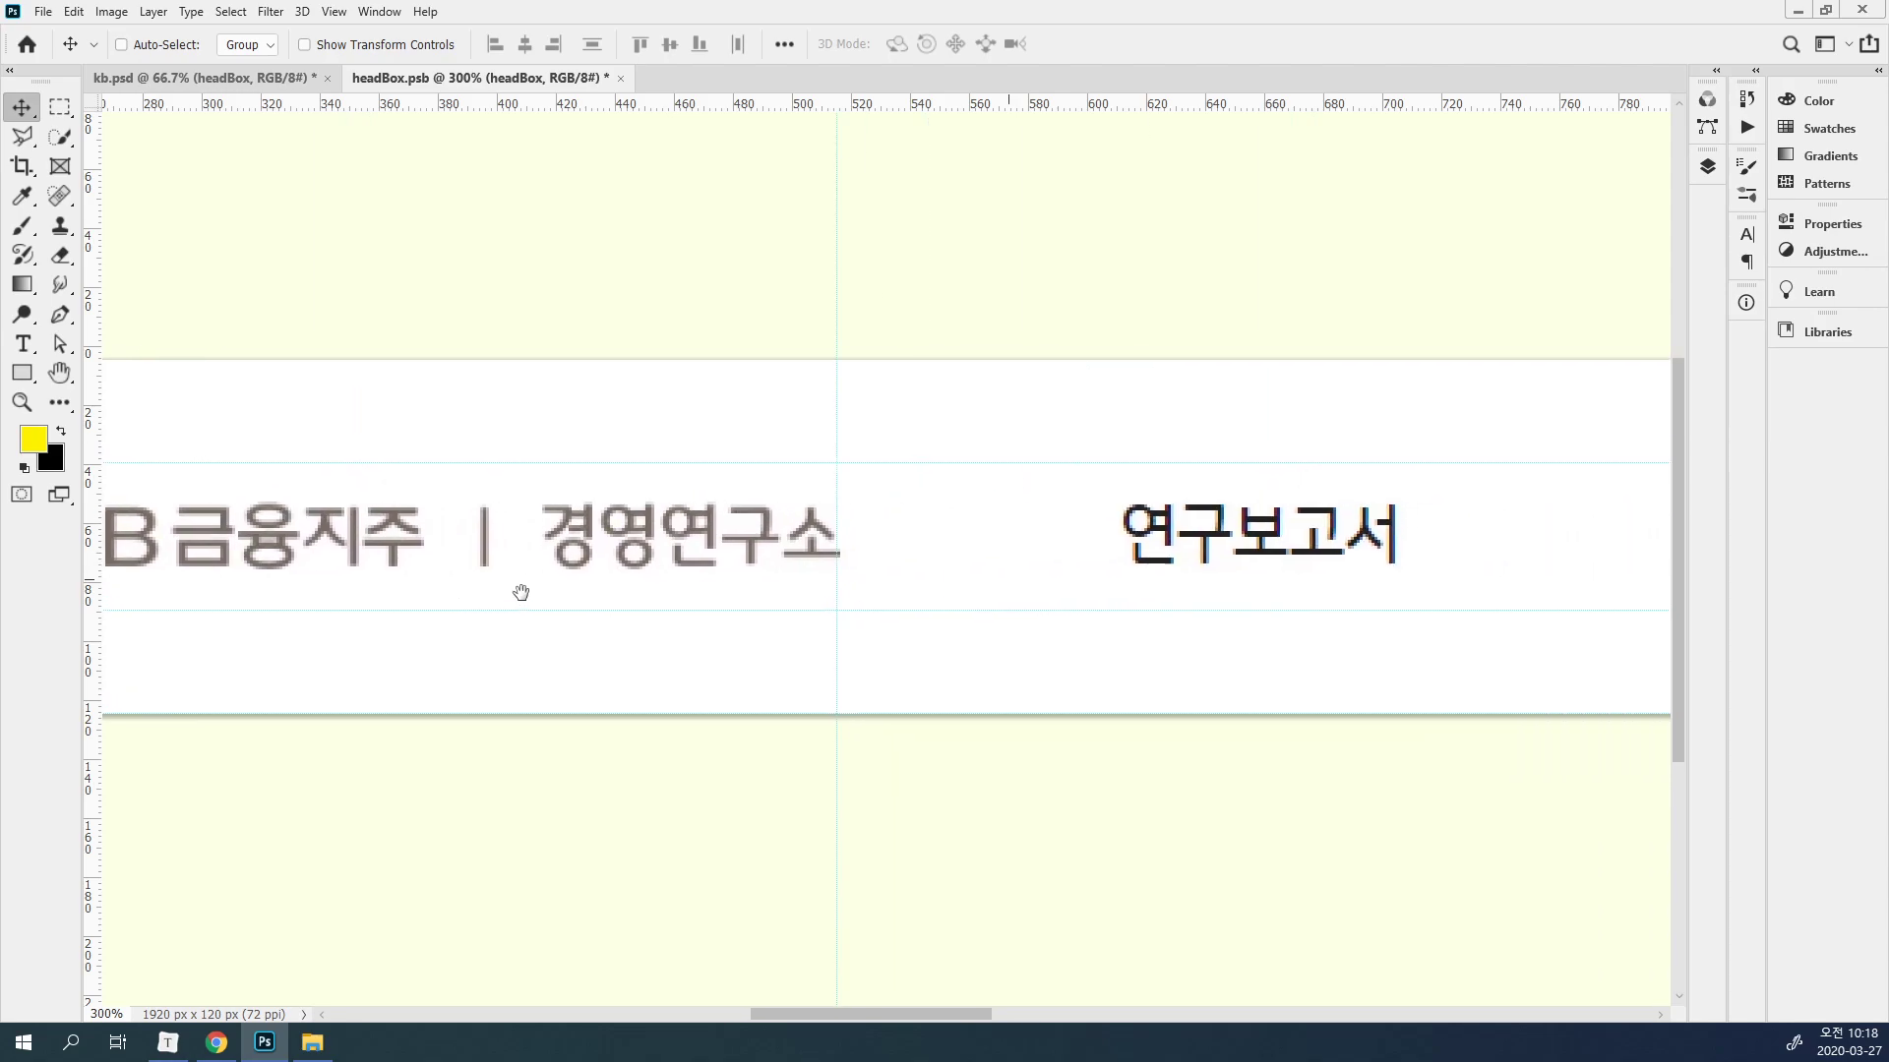
ctrl+click(868, 580)
ctrl+click(876, 584)
ctrl+click(874, 583)
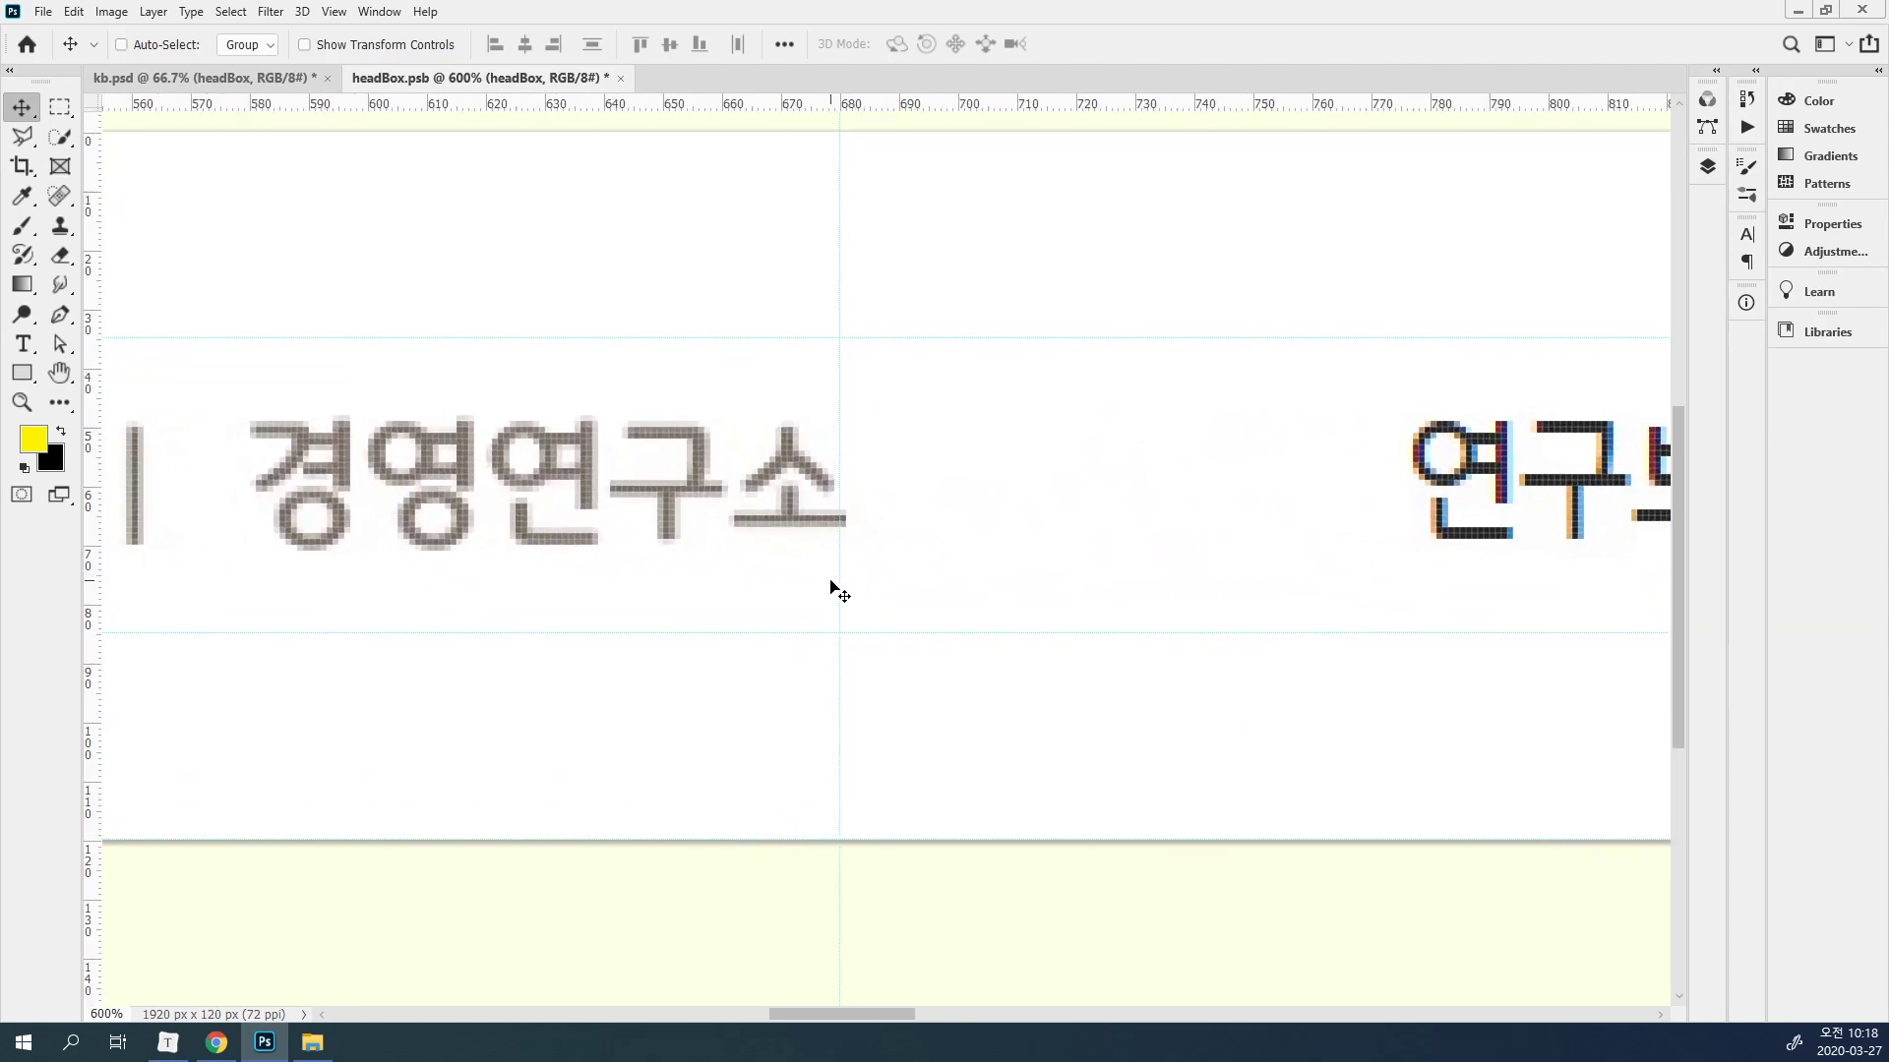
drag(839, 582, 857, 582)
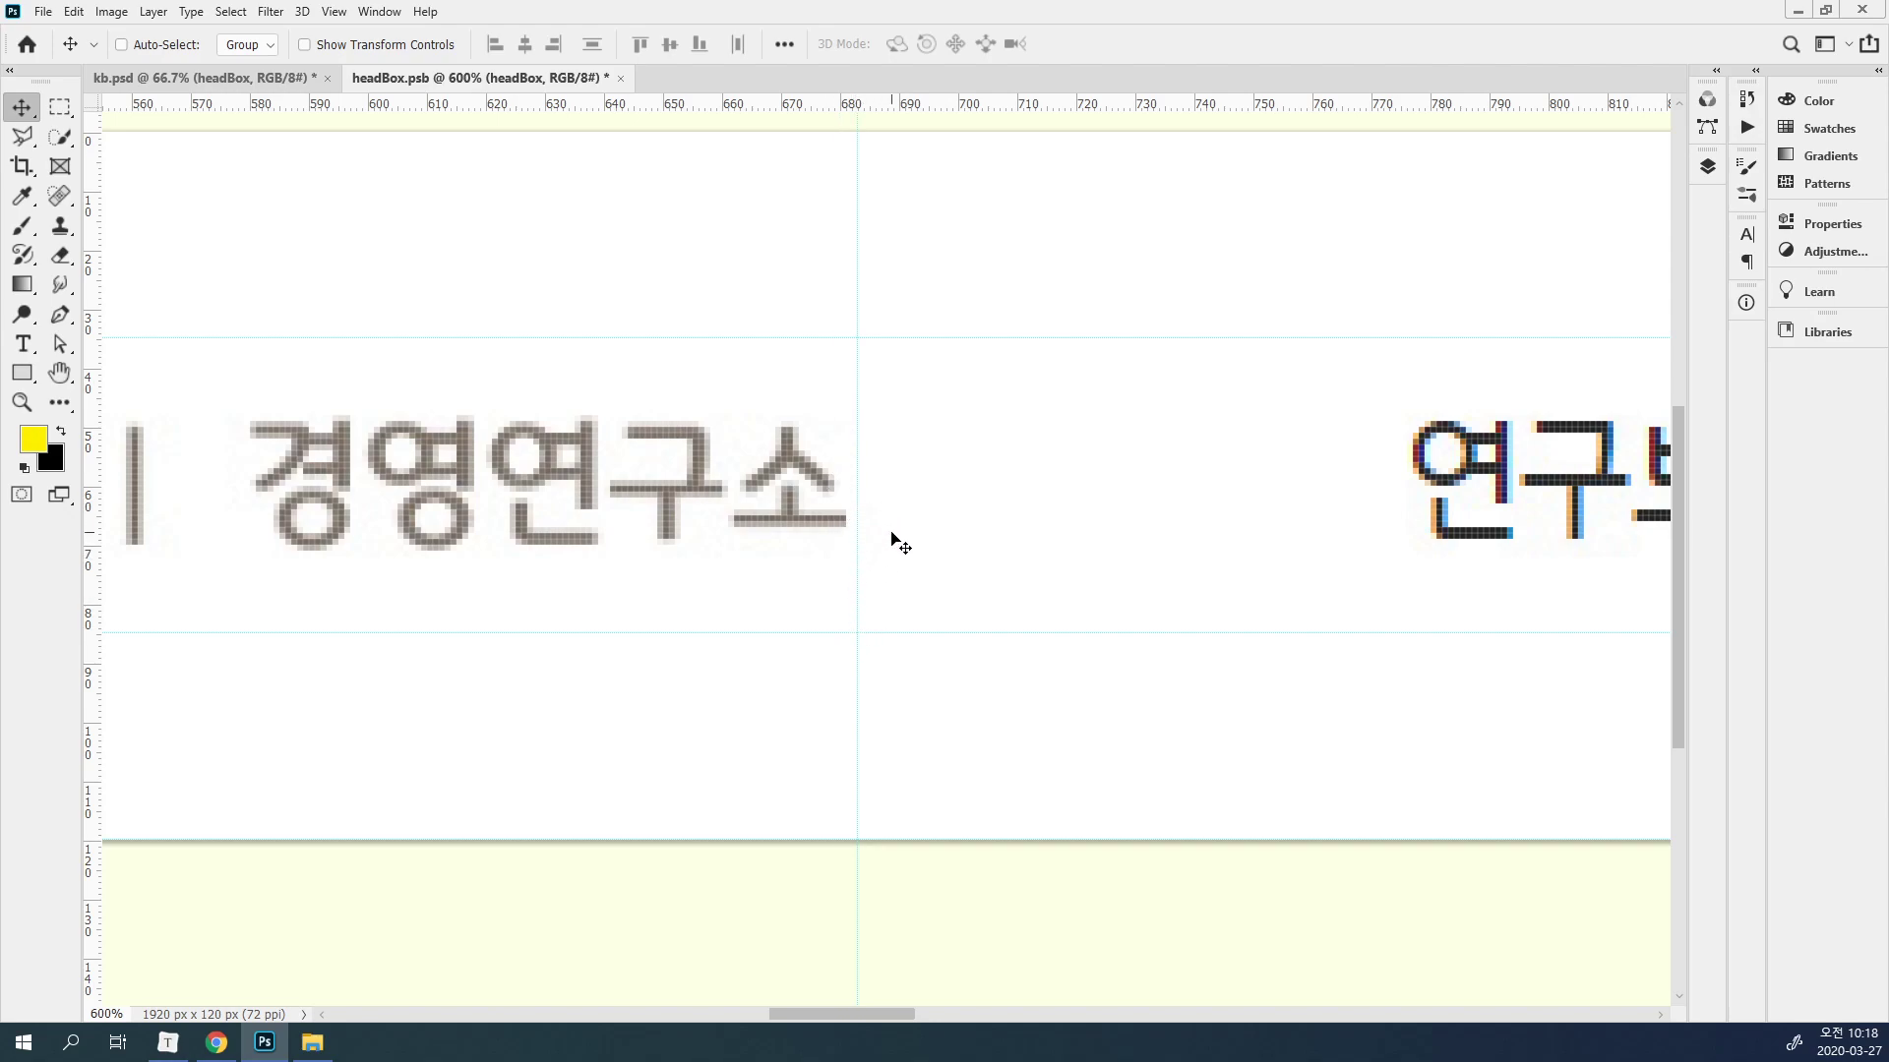
Add vertical guides on both sides of 연구보고서 at about 762 and 886 px, and of KB지식비타민 at about 961 and 1109 px.
drag(1231, 540, 338, 472)
key(ctrl+minus)
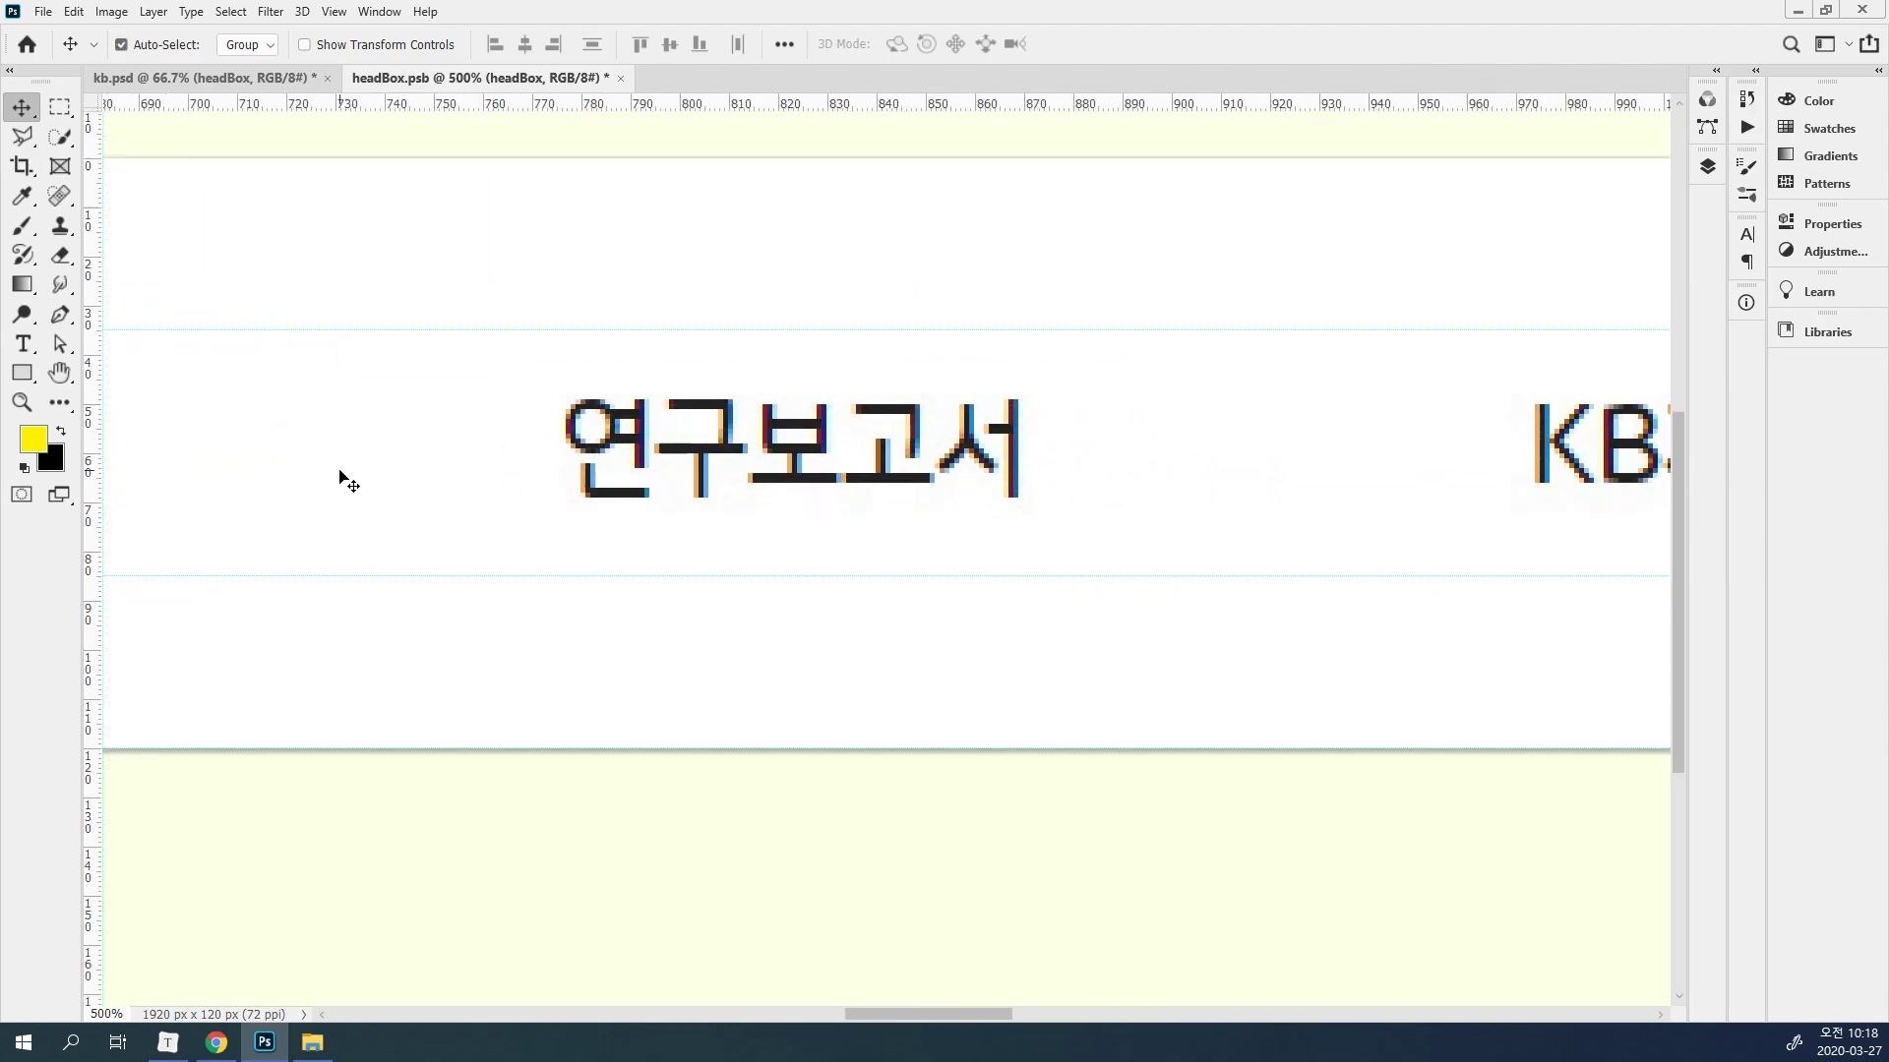
key(ctrl+minus)
key(ctrl+minus)
drag(759, 513, 431, 450)
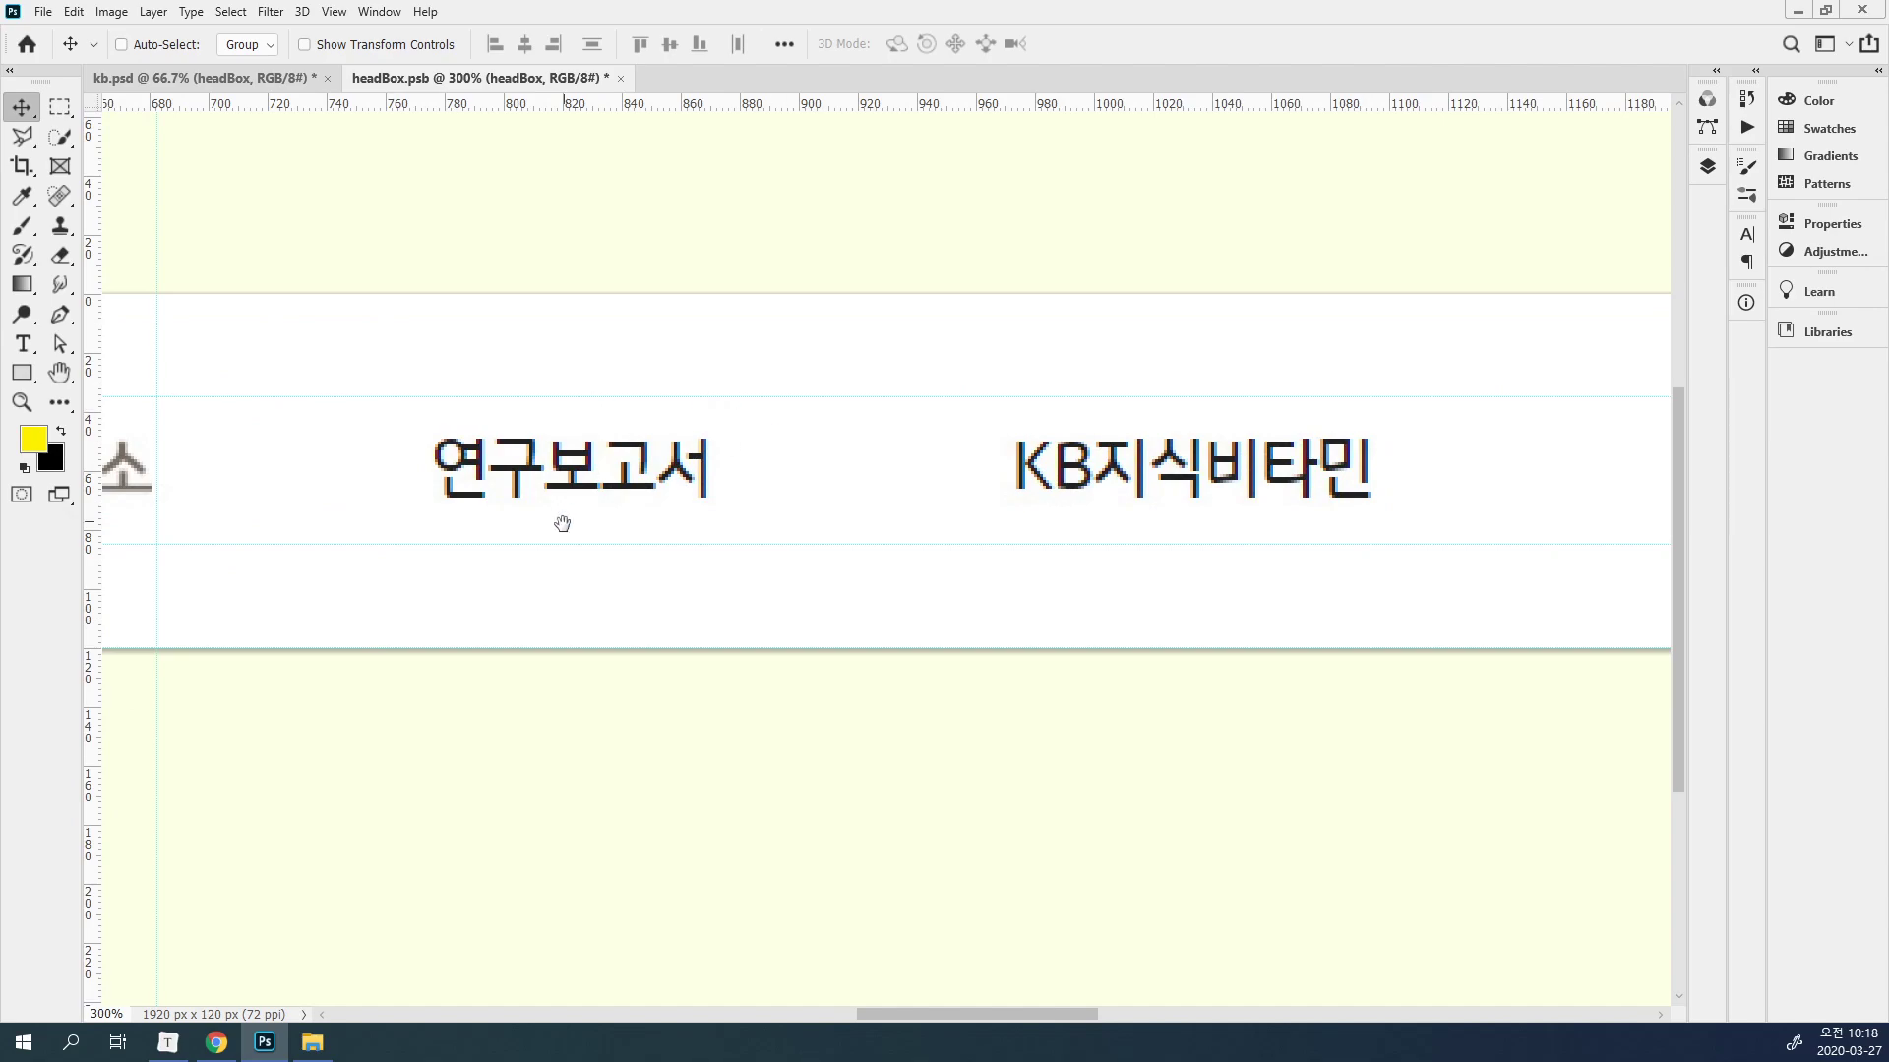
drag(91, 497, 390, 482)
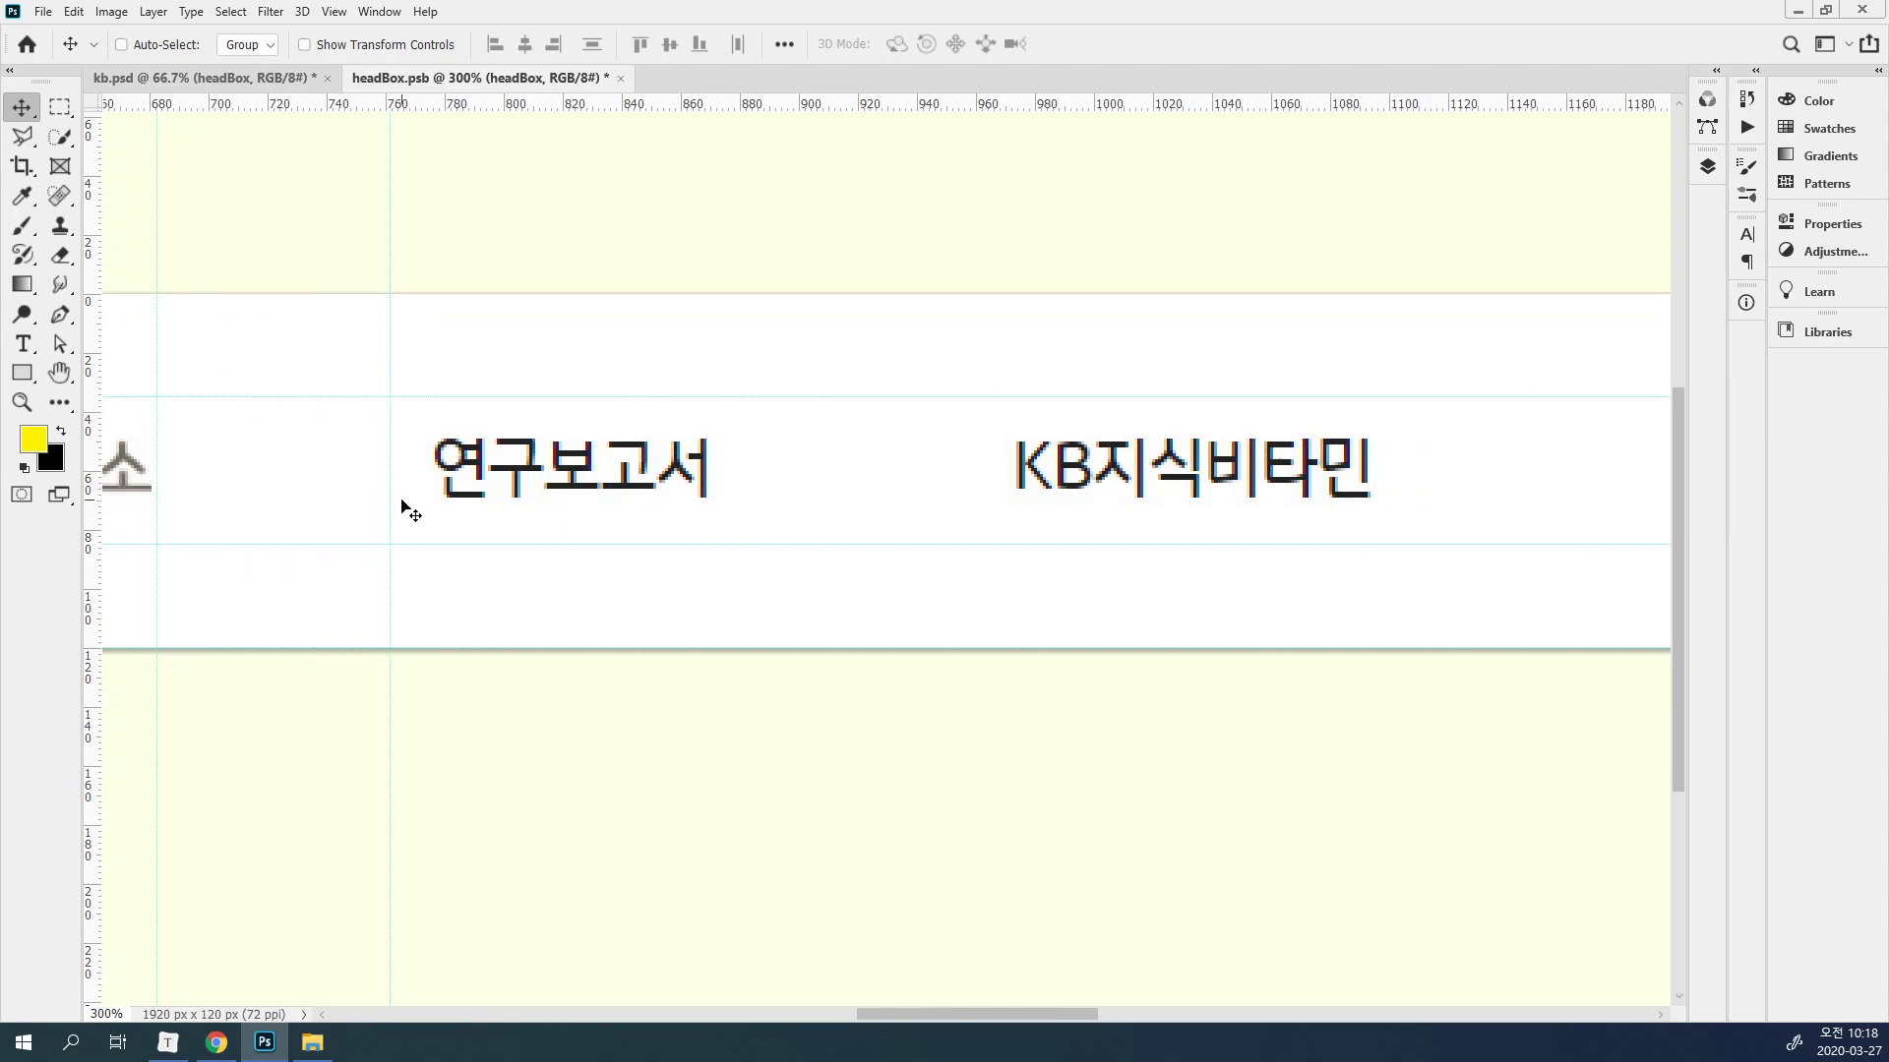
drag(94, 500, 759, 504)
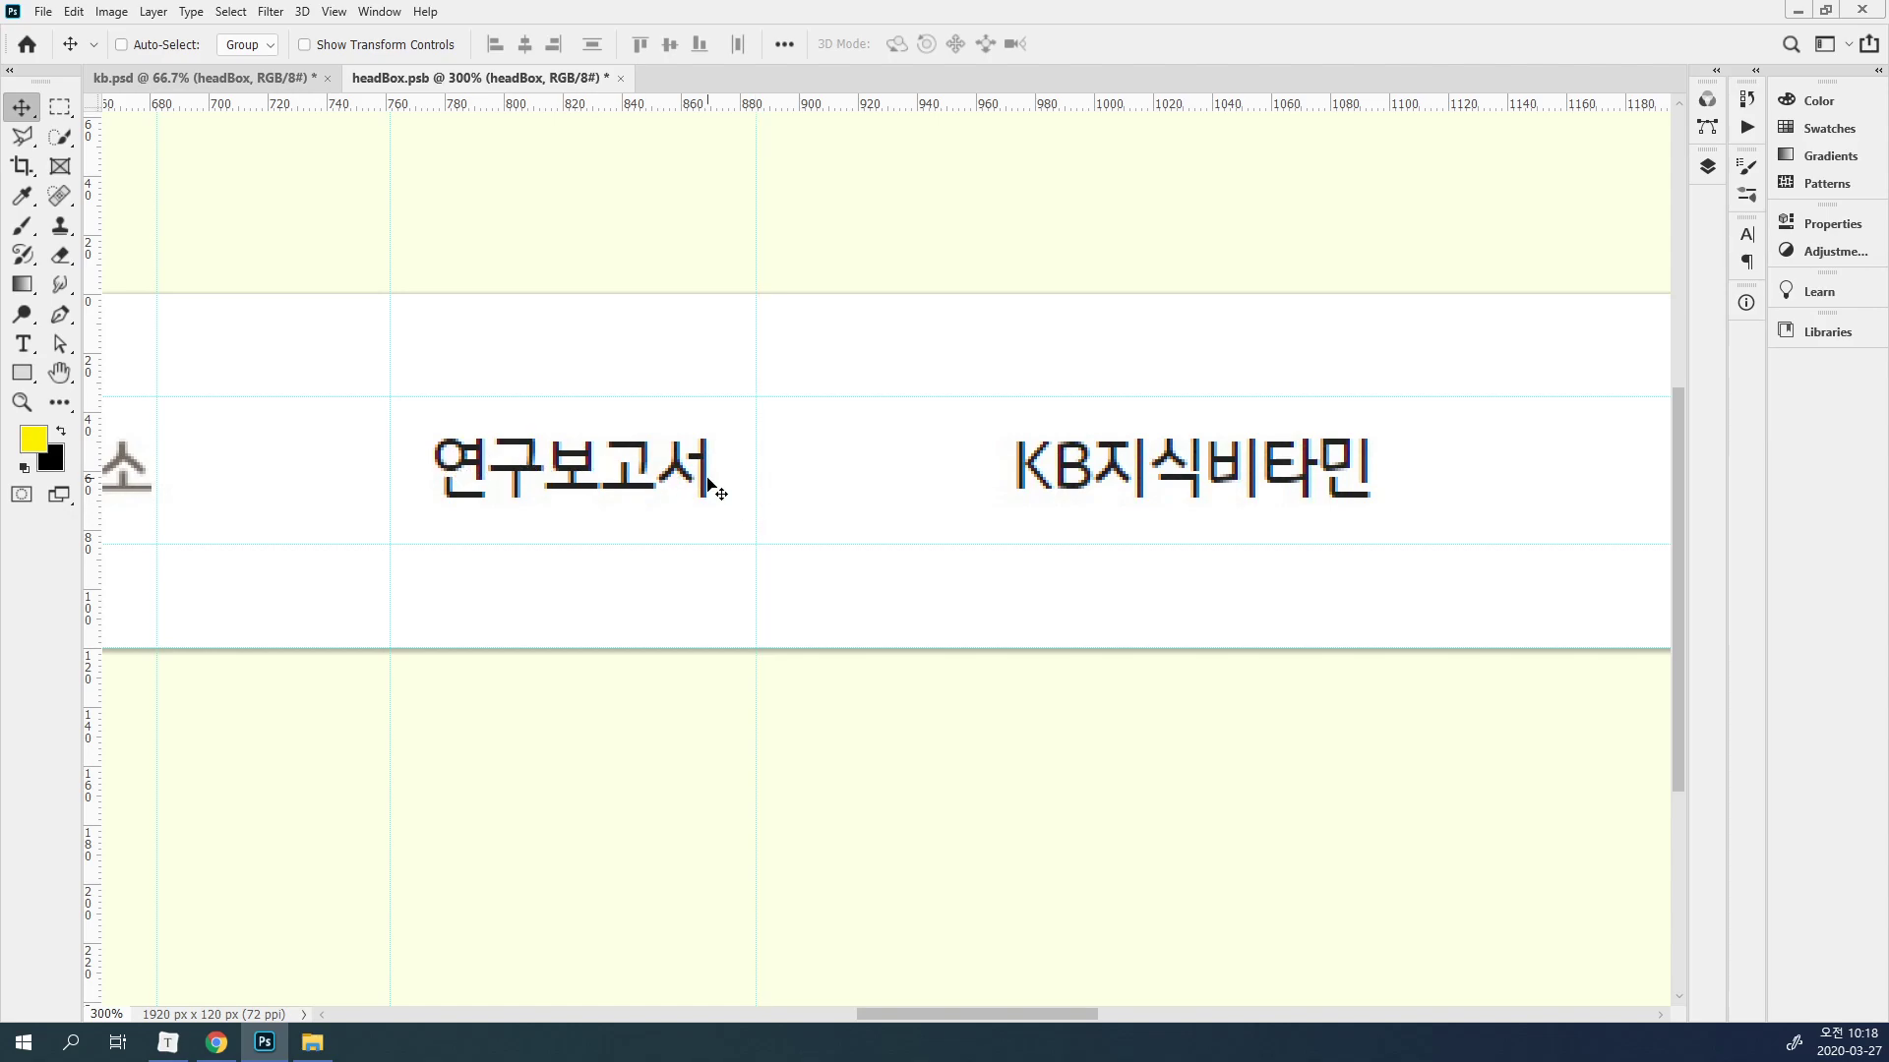
drag(90, 532, 982, 506)
drag(90, 596, 1417, 533)
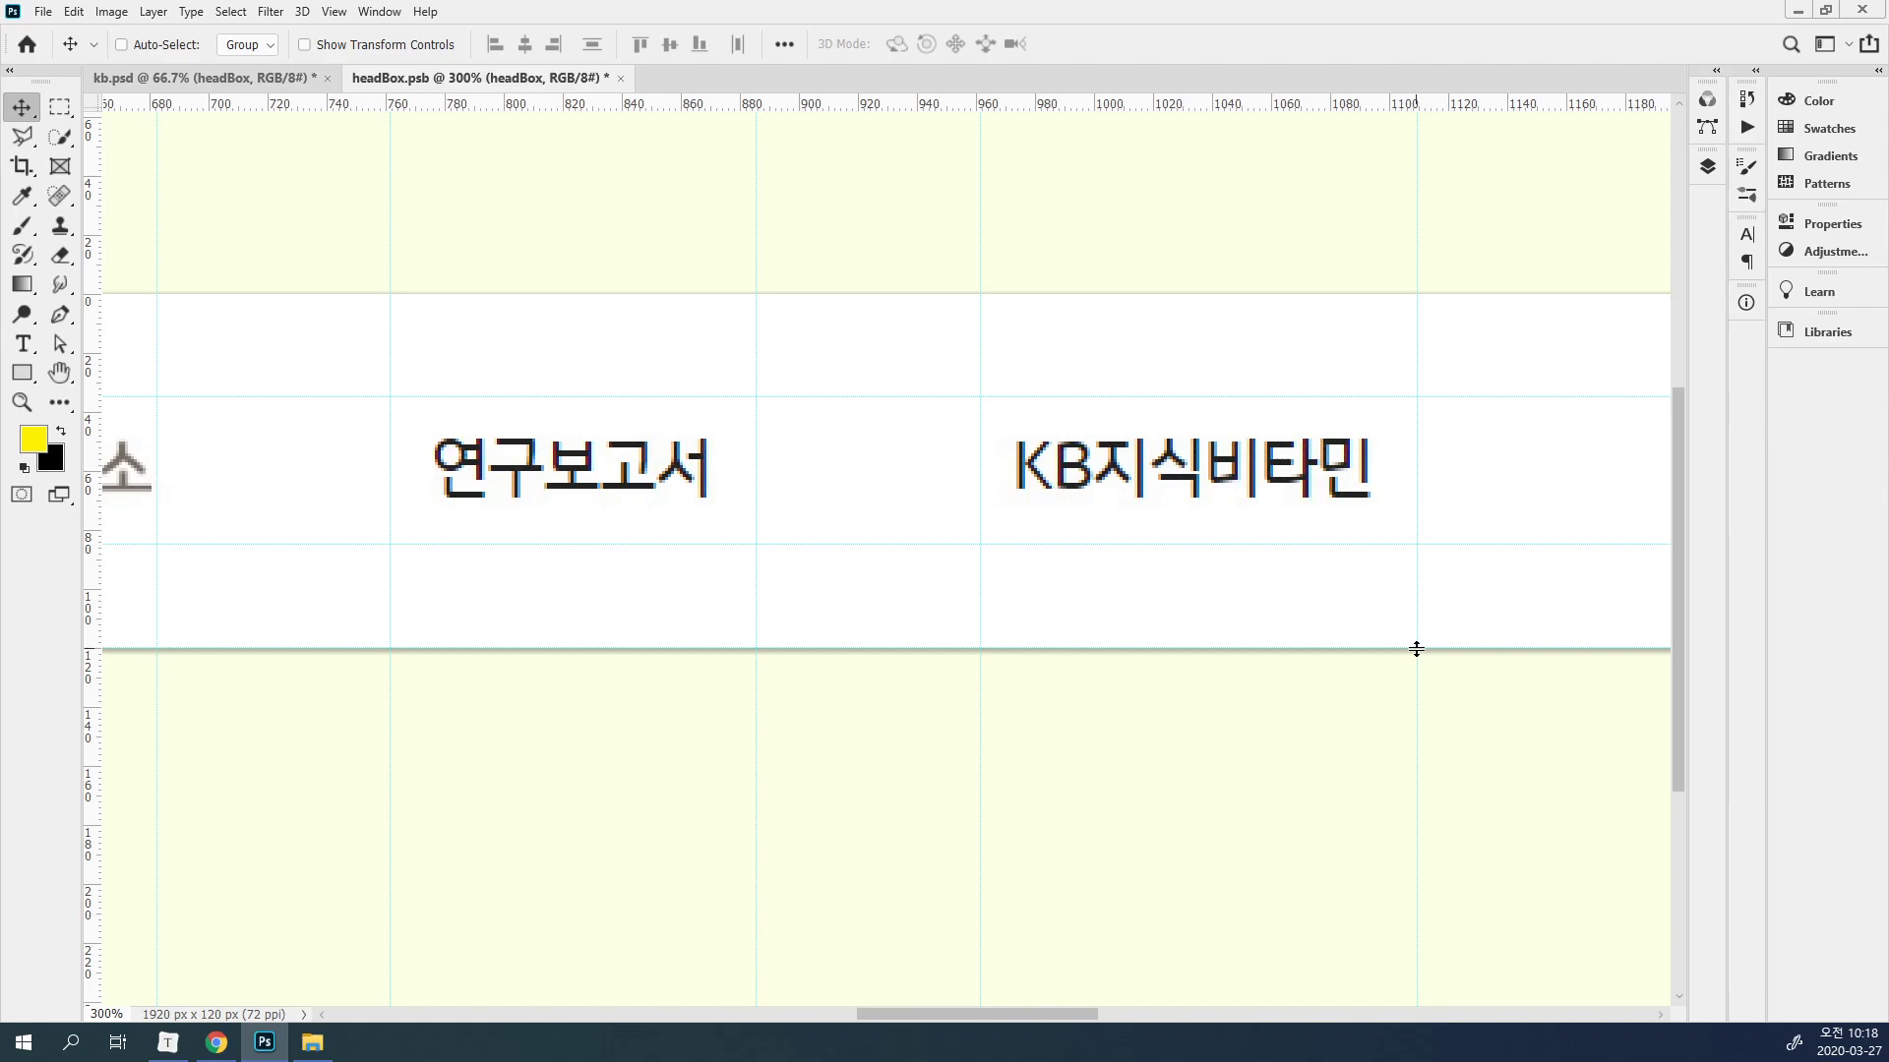
Set the canvas guide color to Light Red in the Guides, Grid & Slices preferences.
double_click(767, 193)
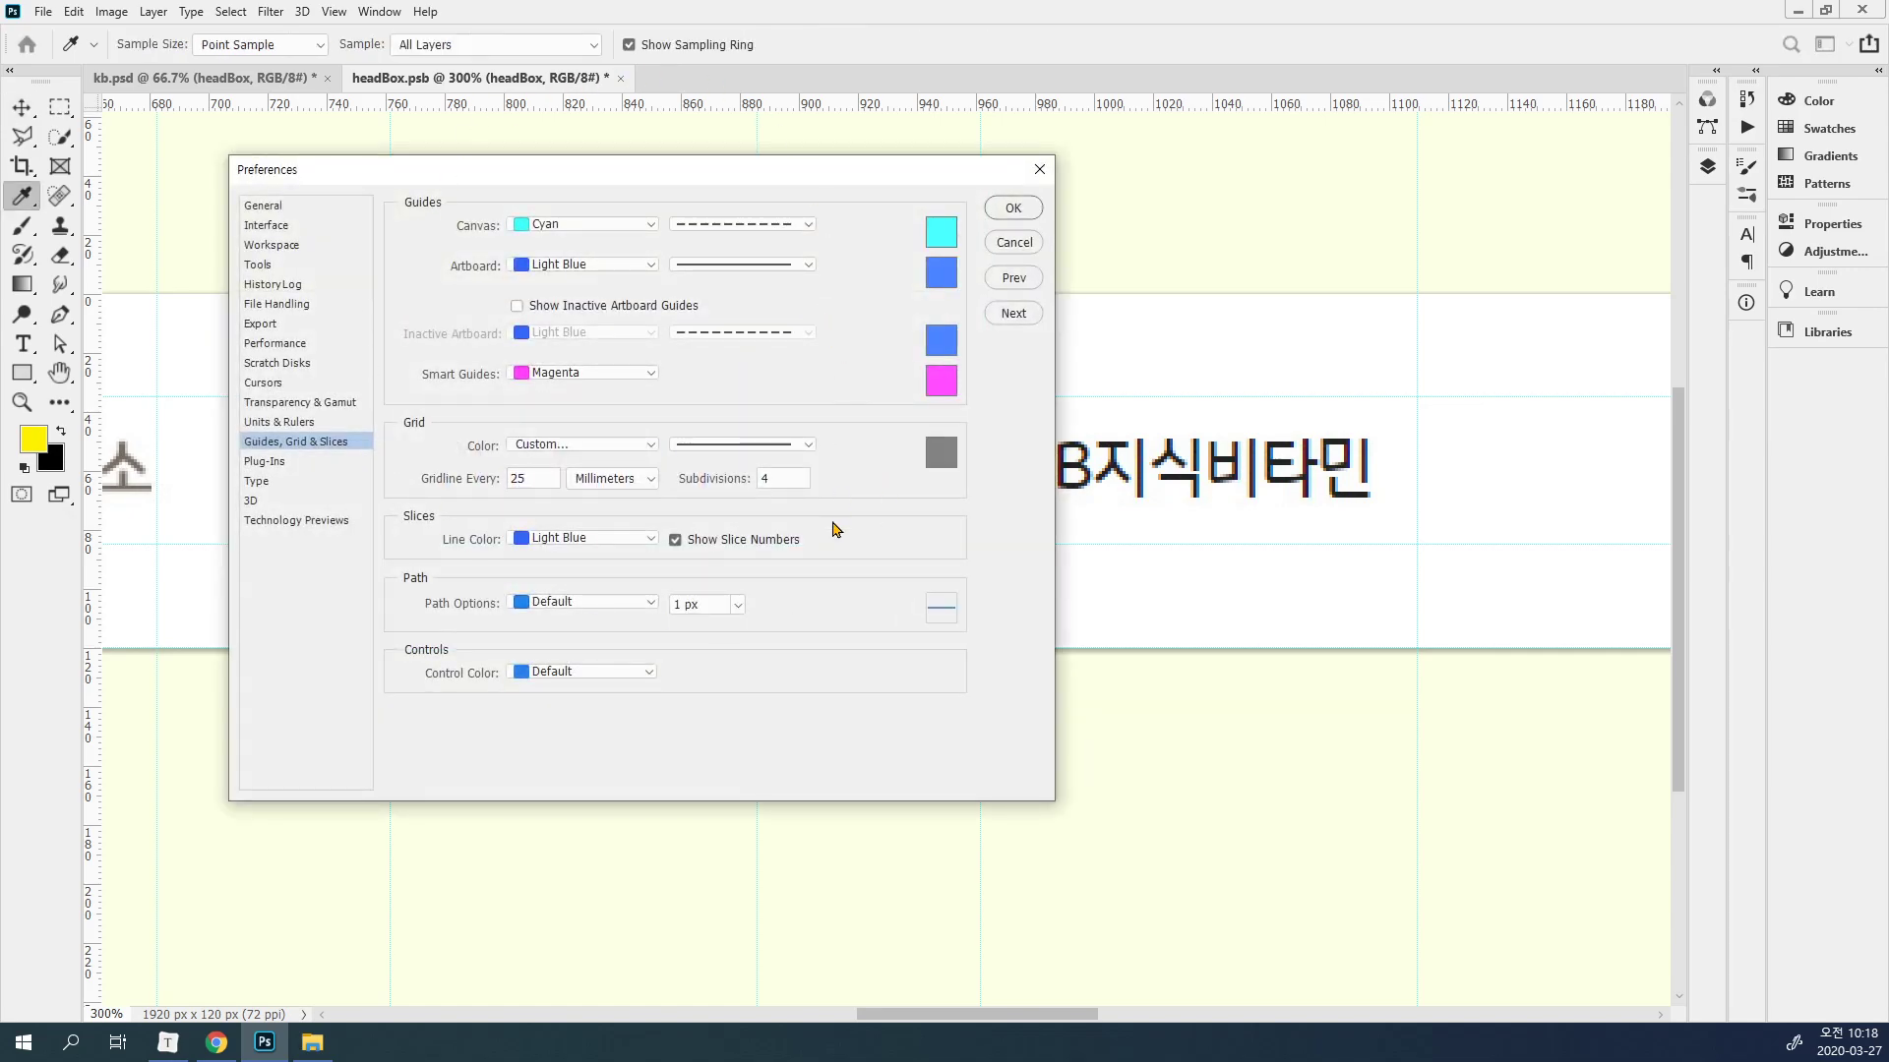
drag(264, 177, 401, 258)
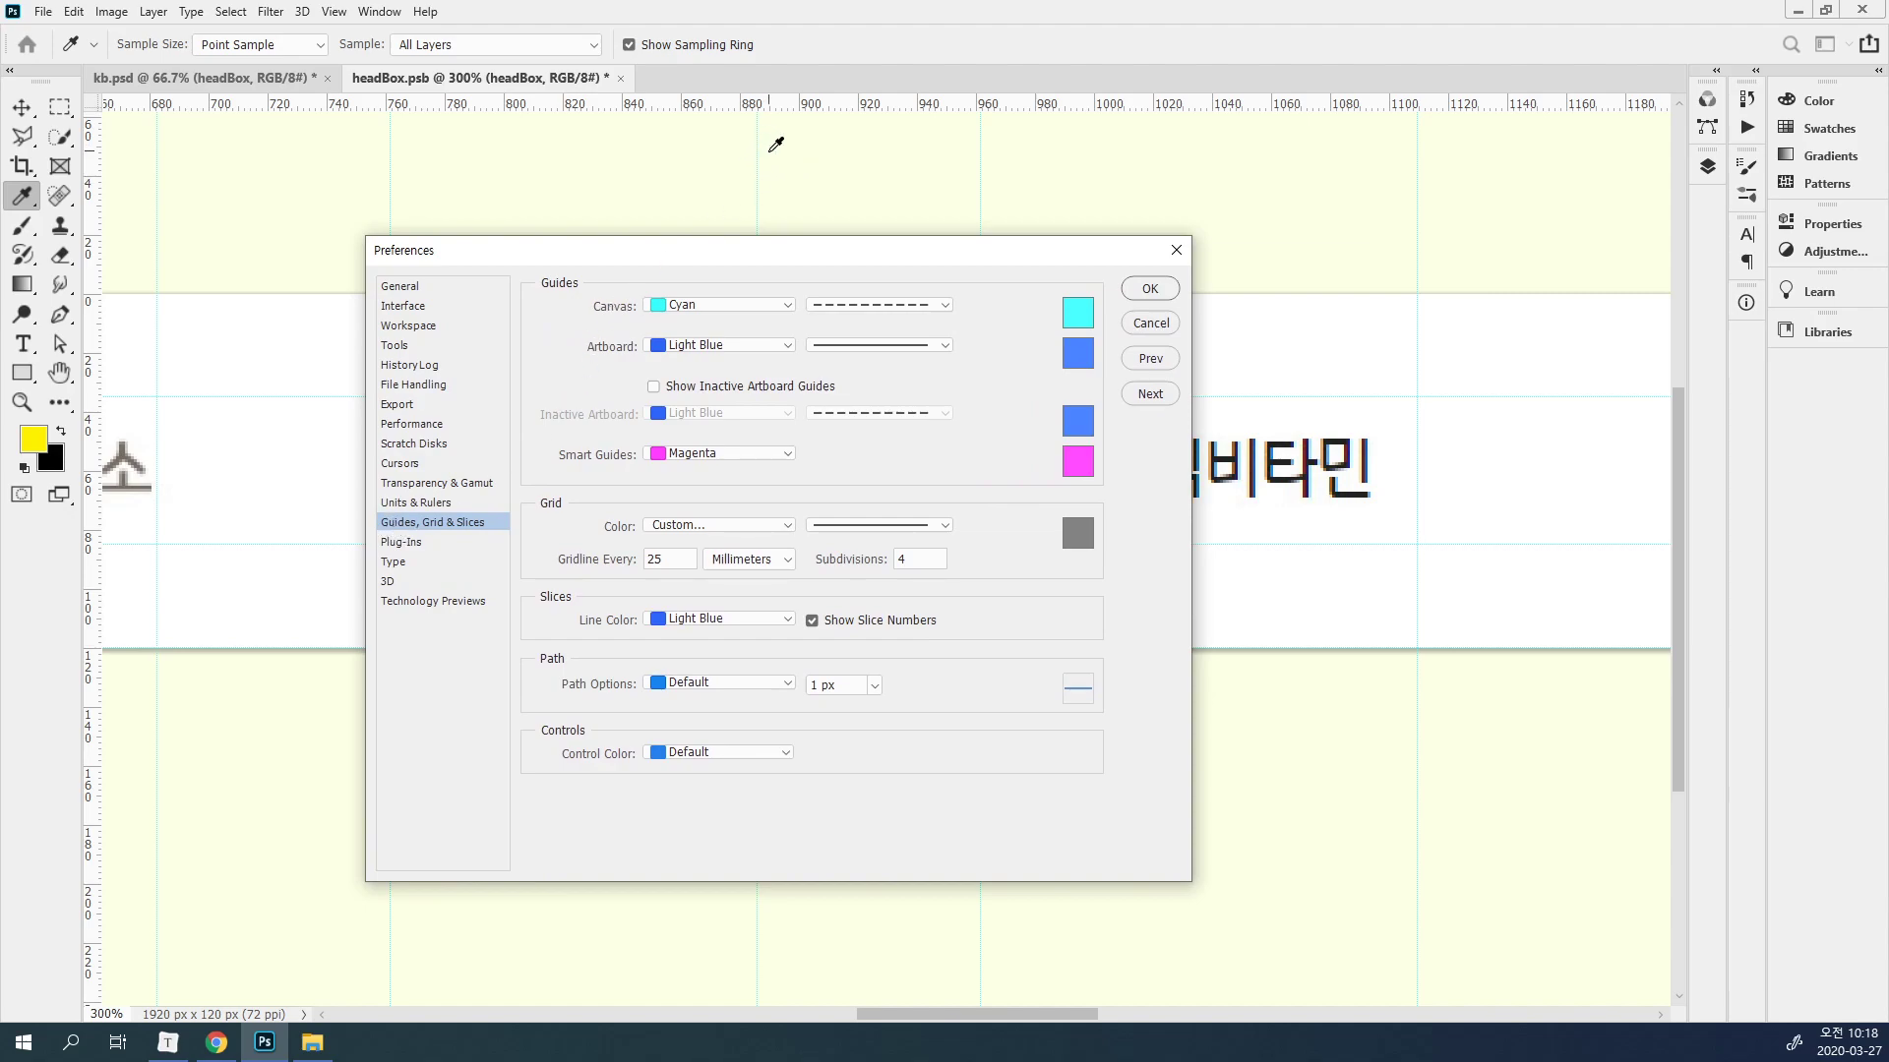
click(784, 306)
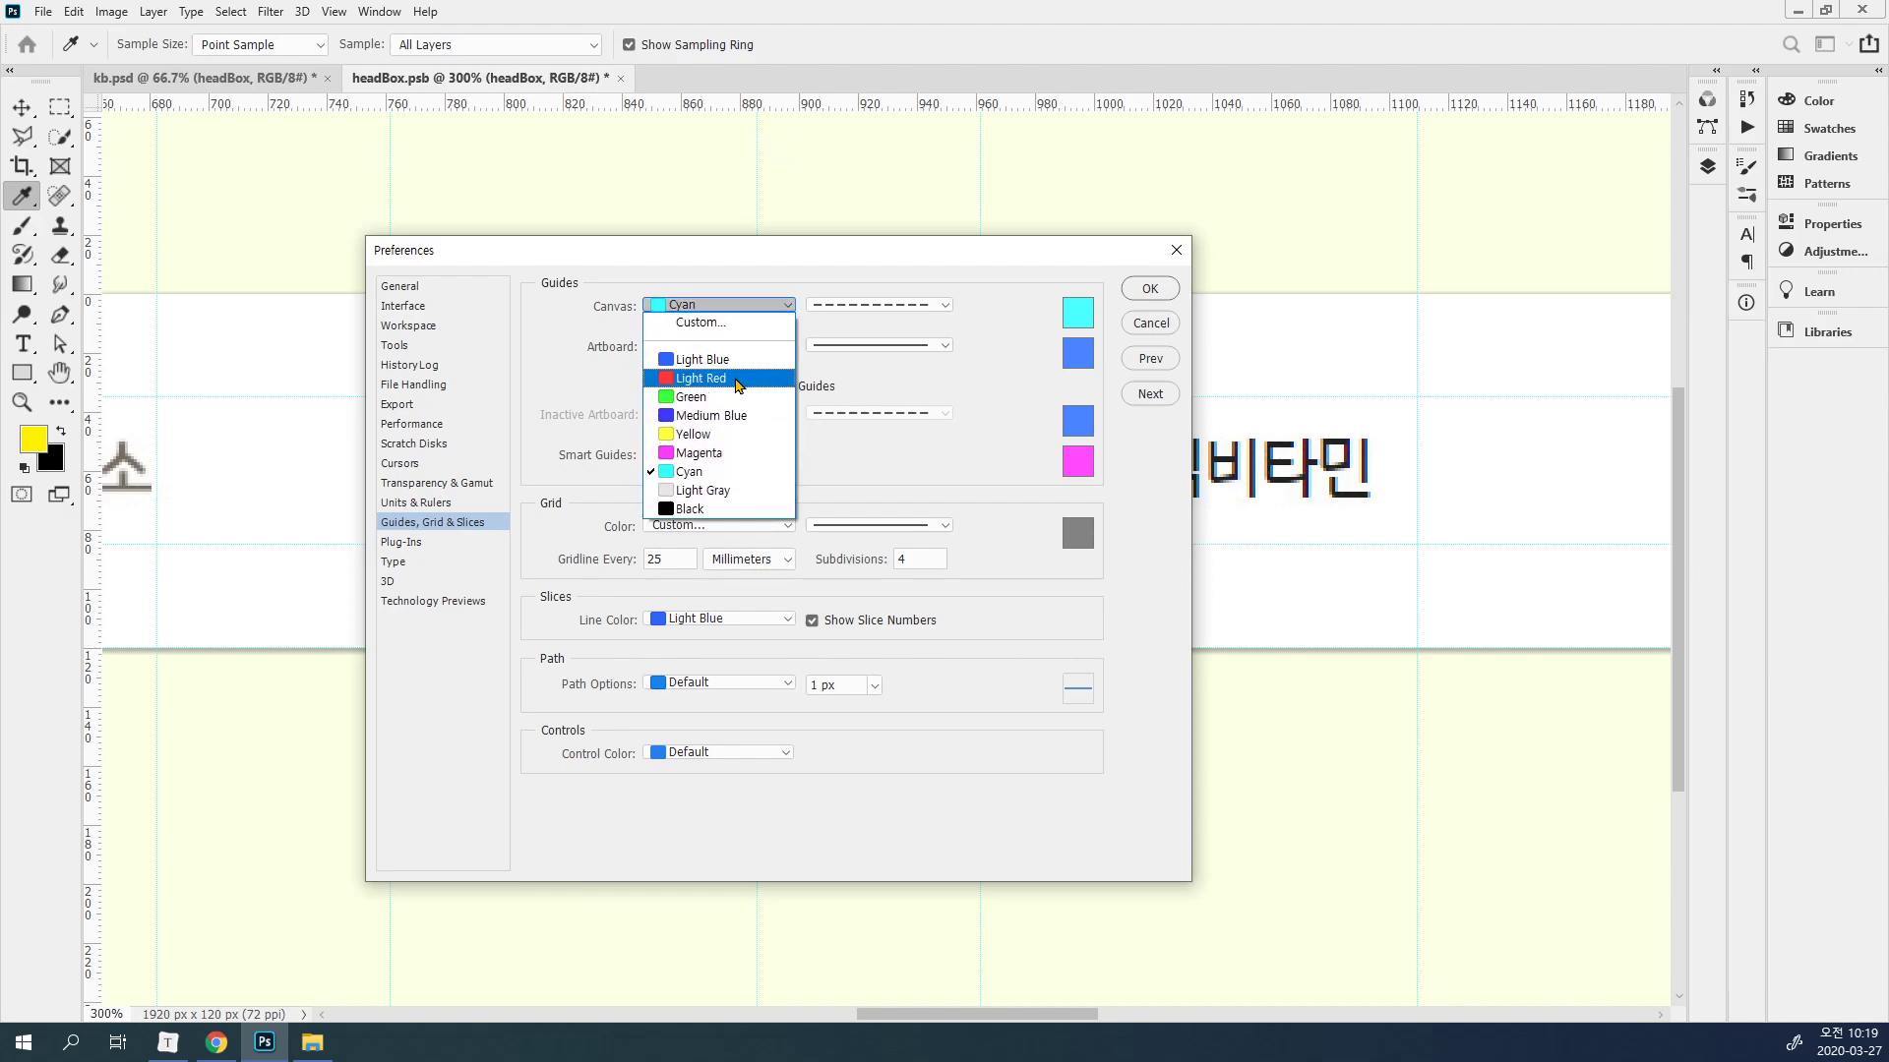
click(738, 380)
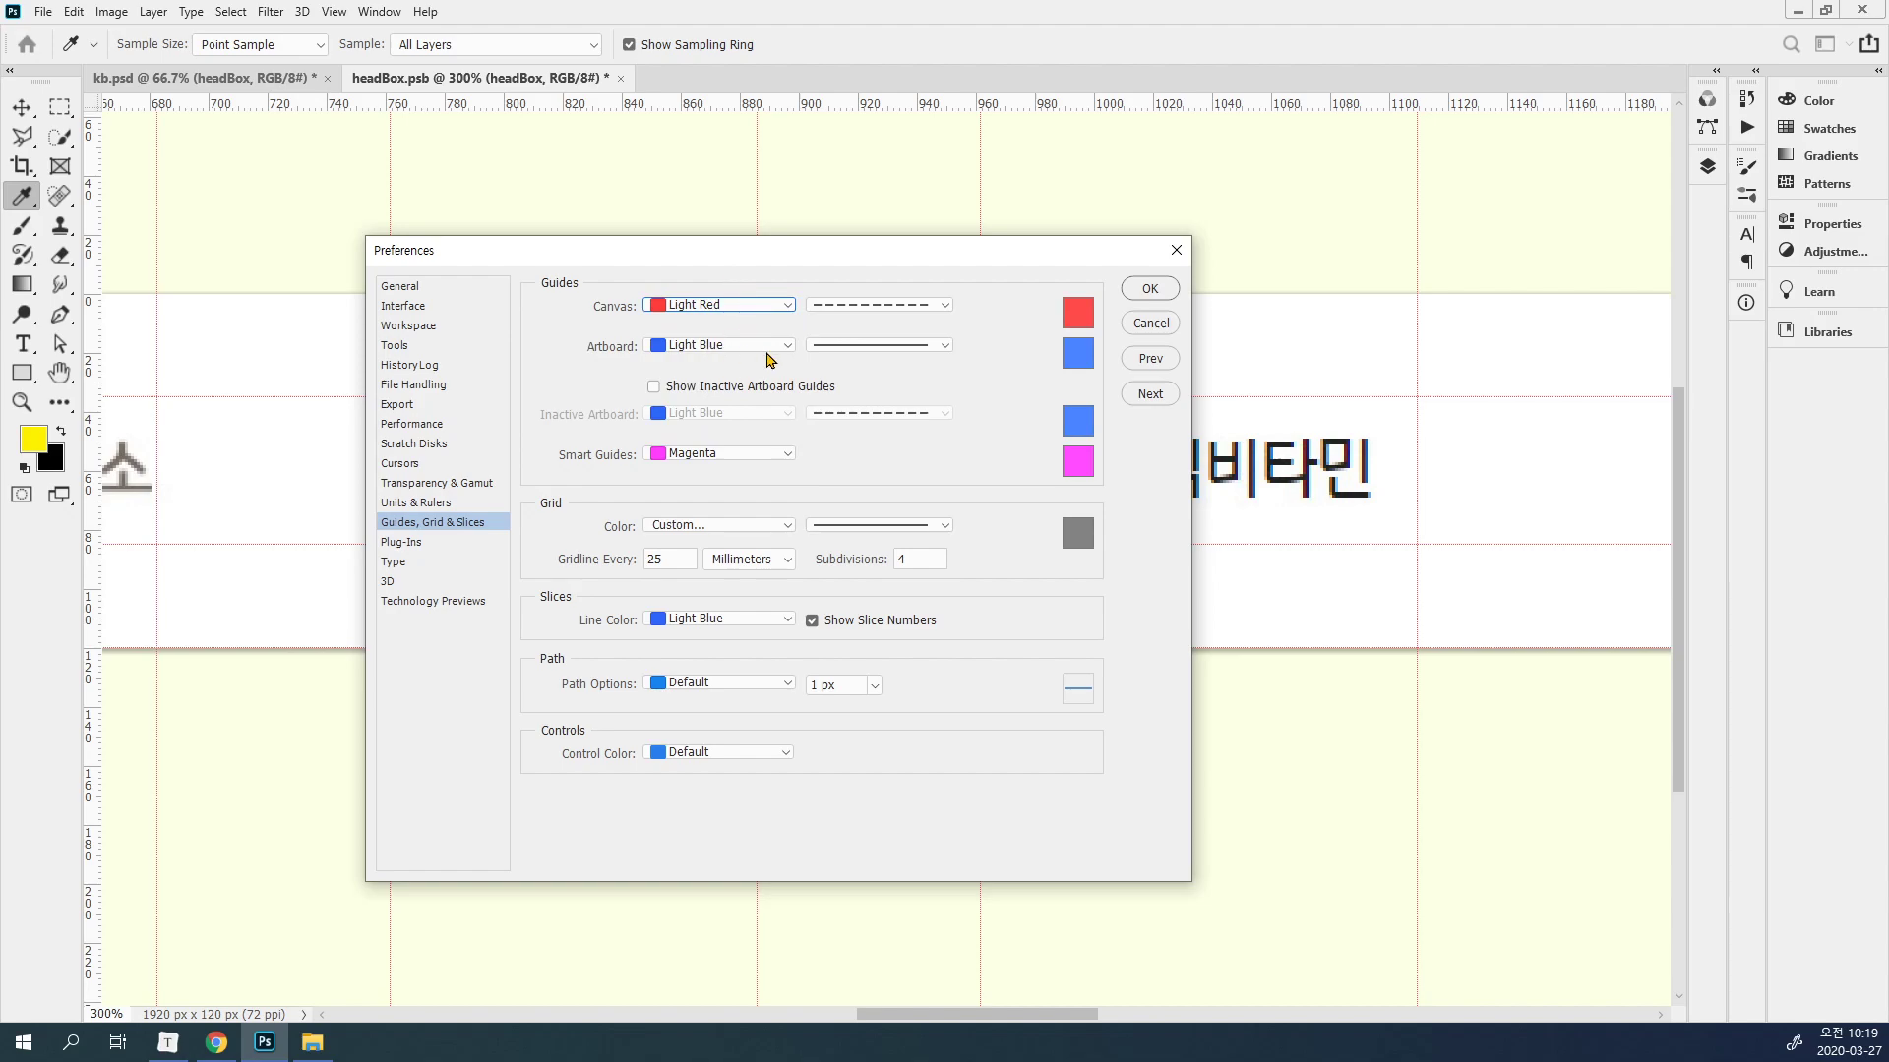
click(1151, 289)
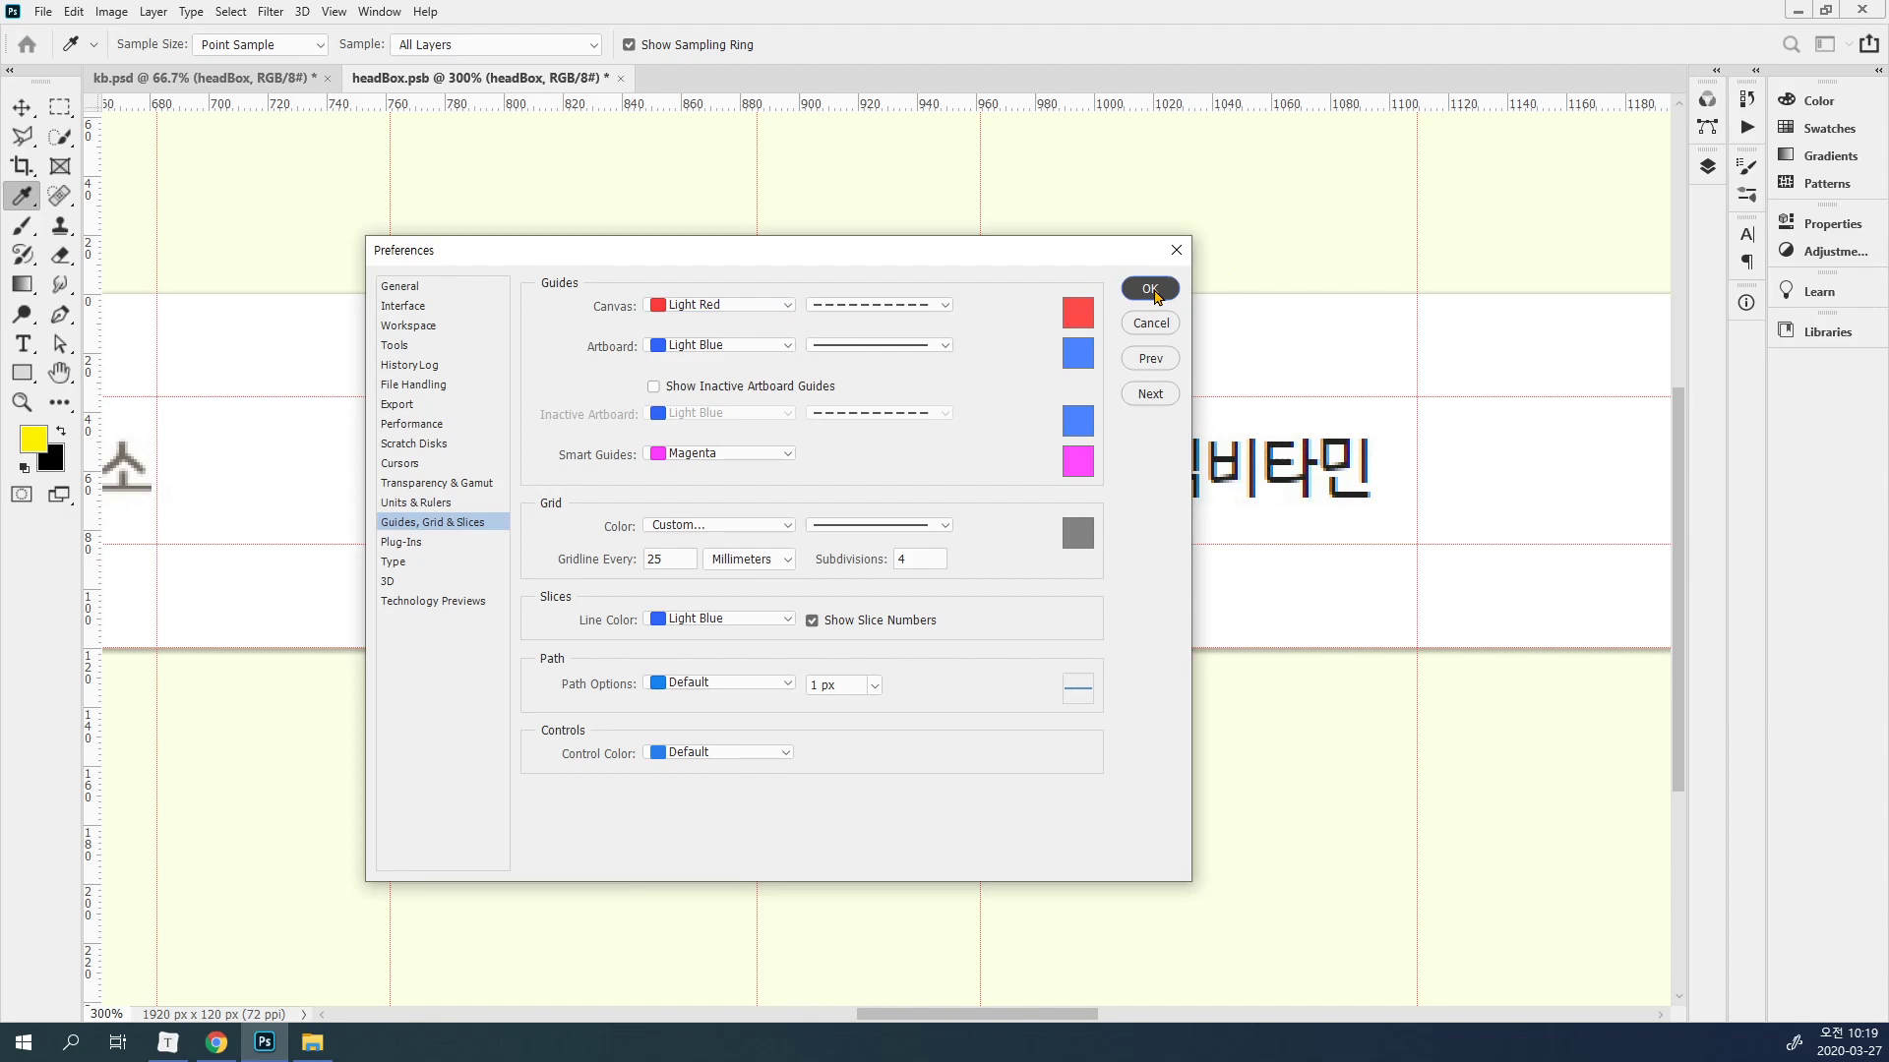
click(942, 307)
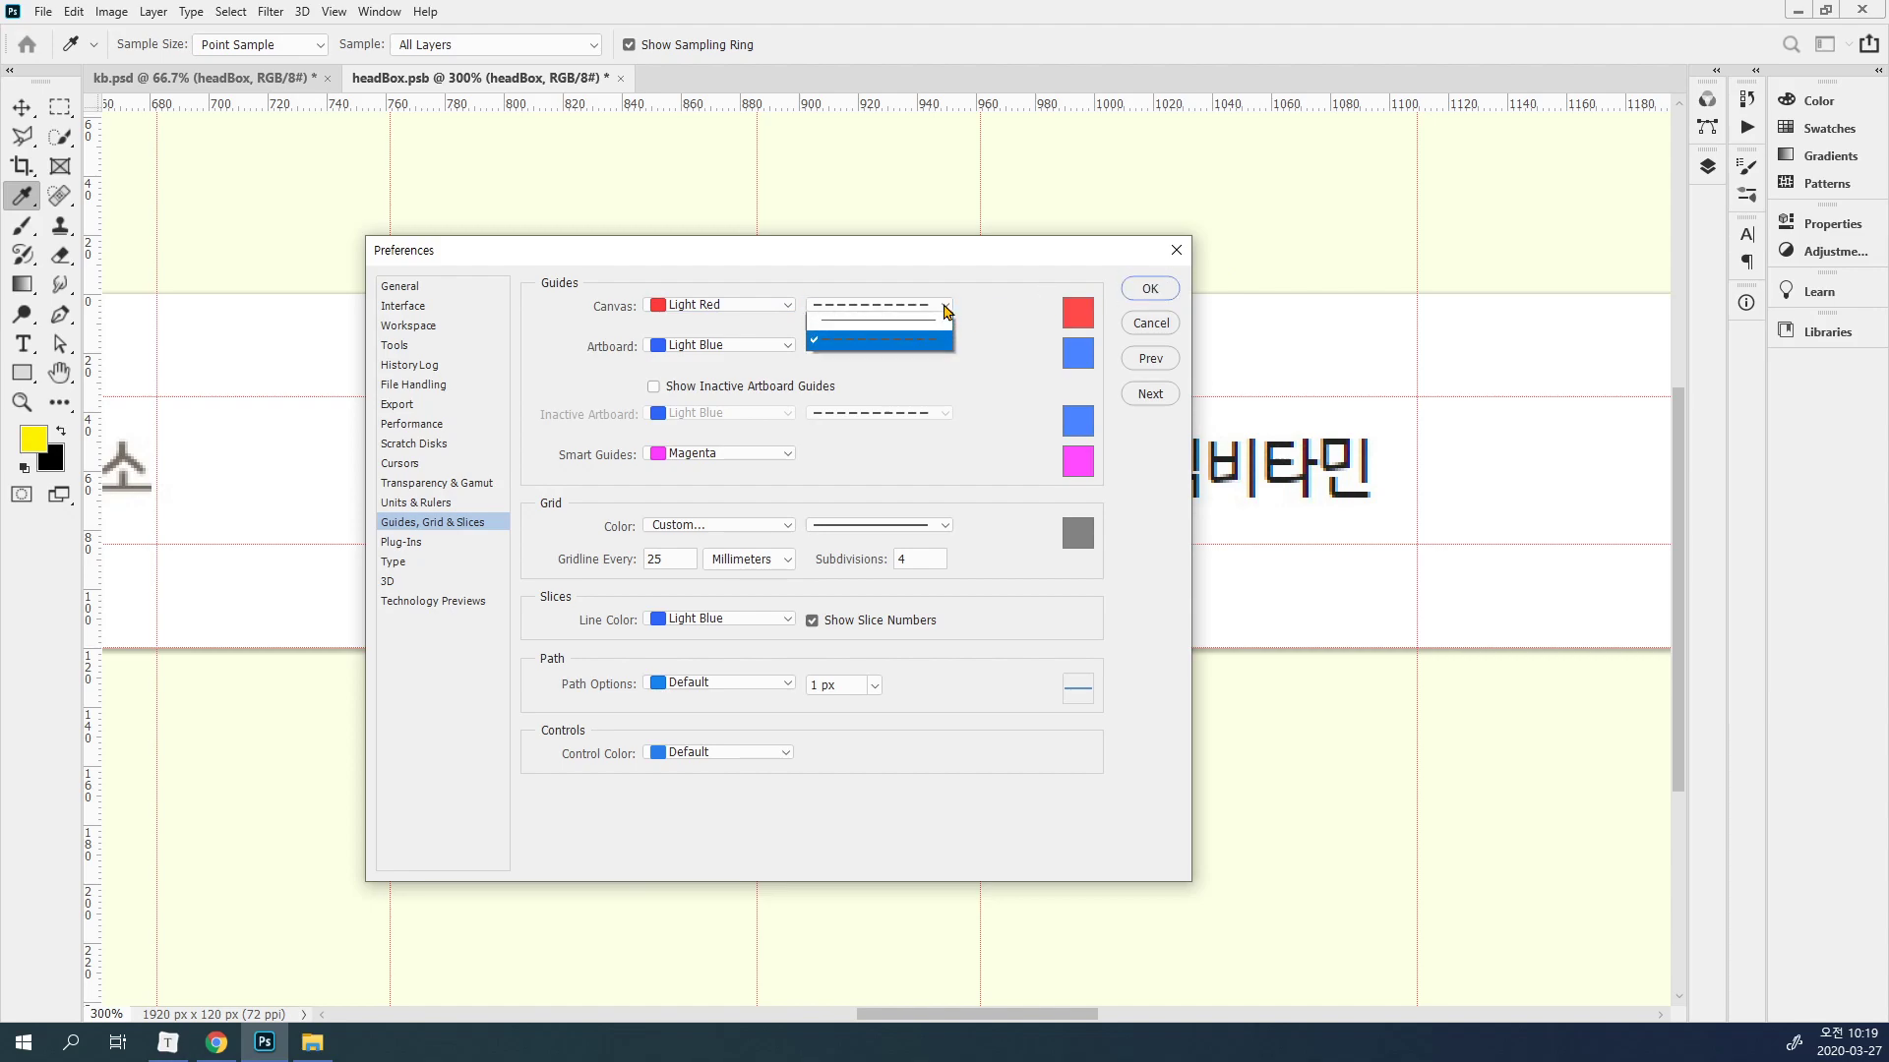
click(1005, 340)
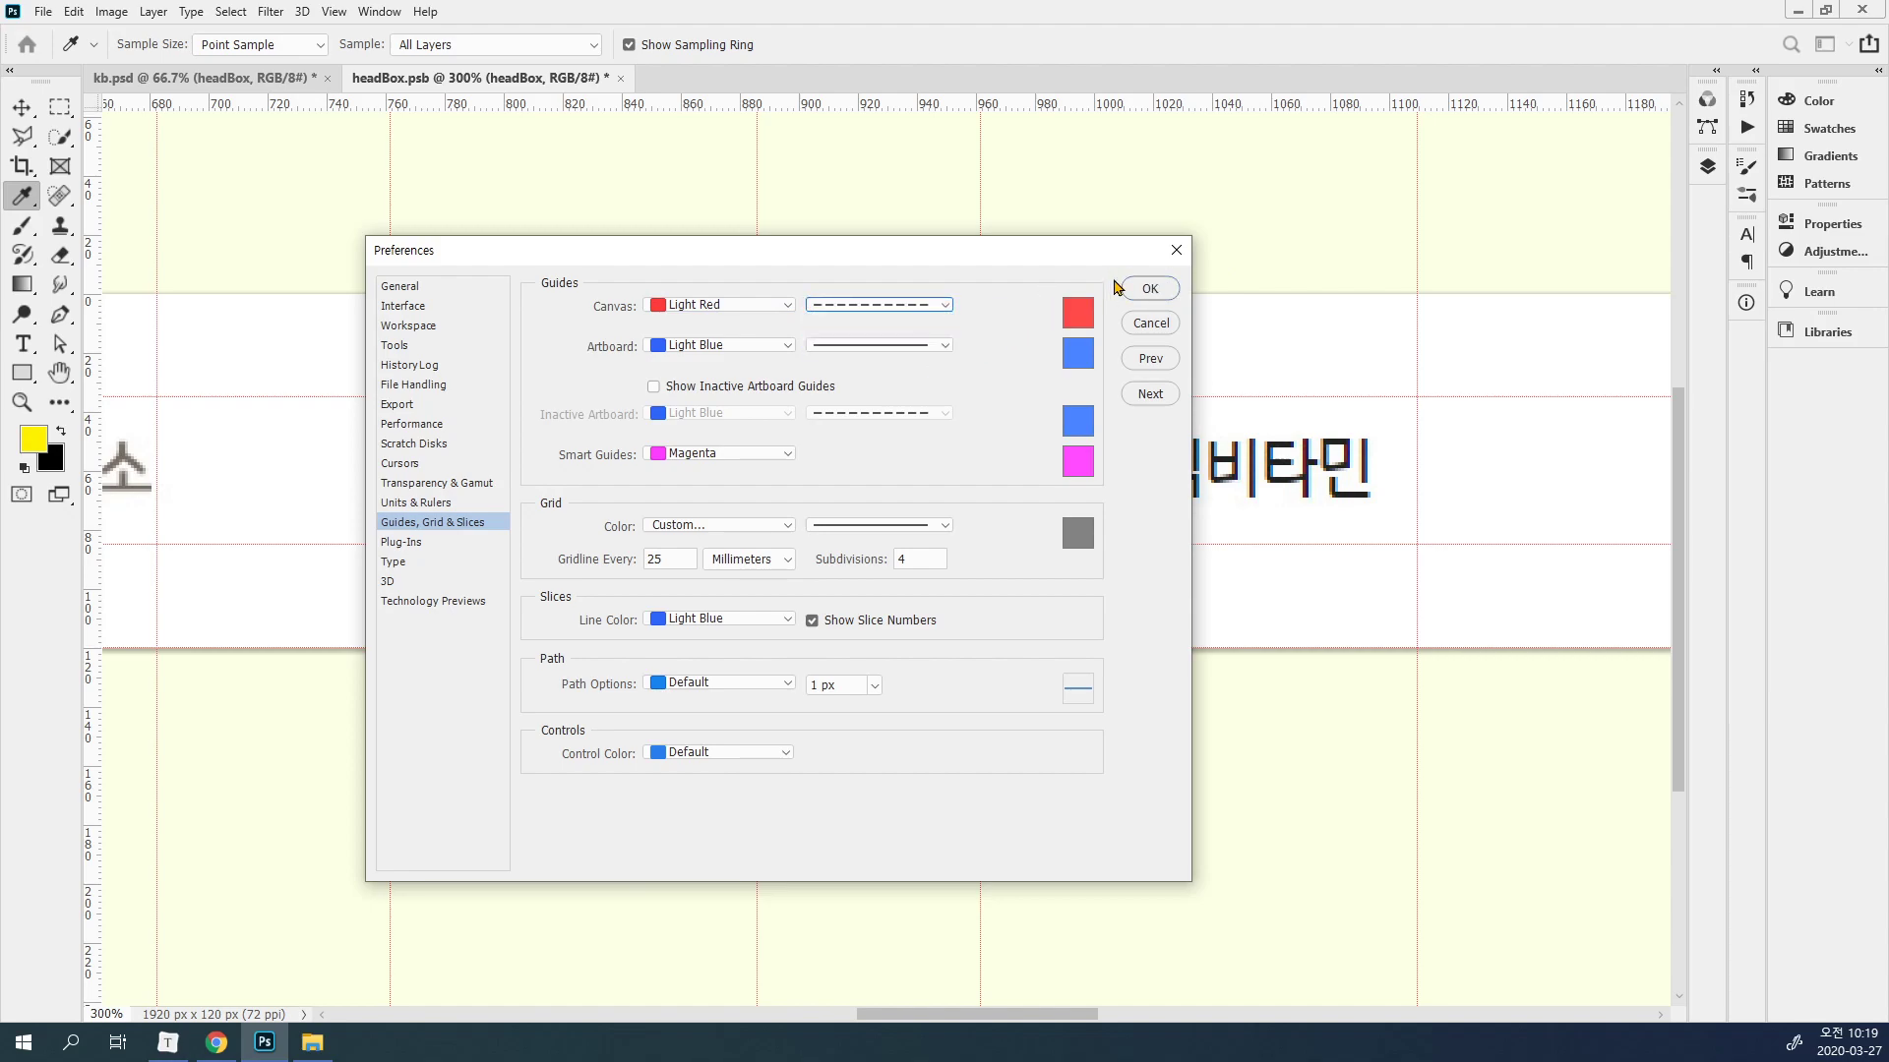
click(1149, 292)
Add vertical guides on both sides of 연구센터 at about 1200 px and 1291 px, and switch to the Move tool.
key(b)
drag(1381, 489, 434, 478)
ctrl+click(986, 535)
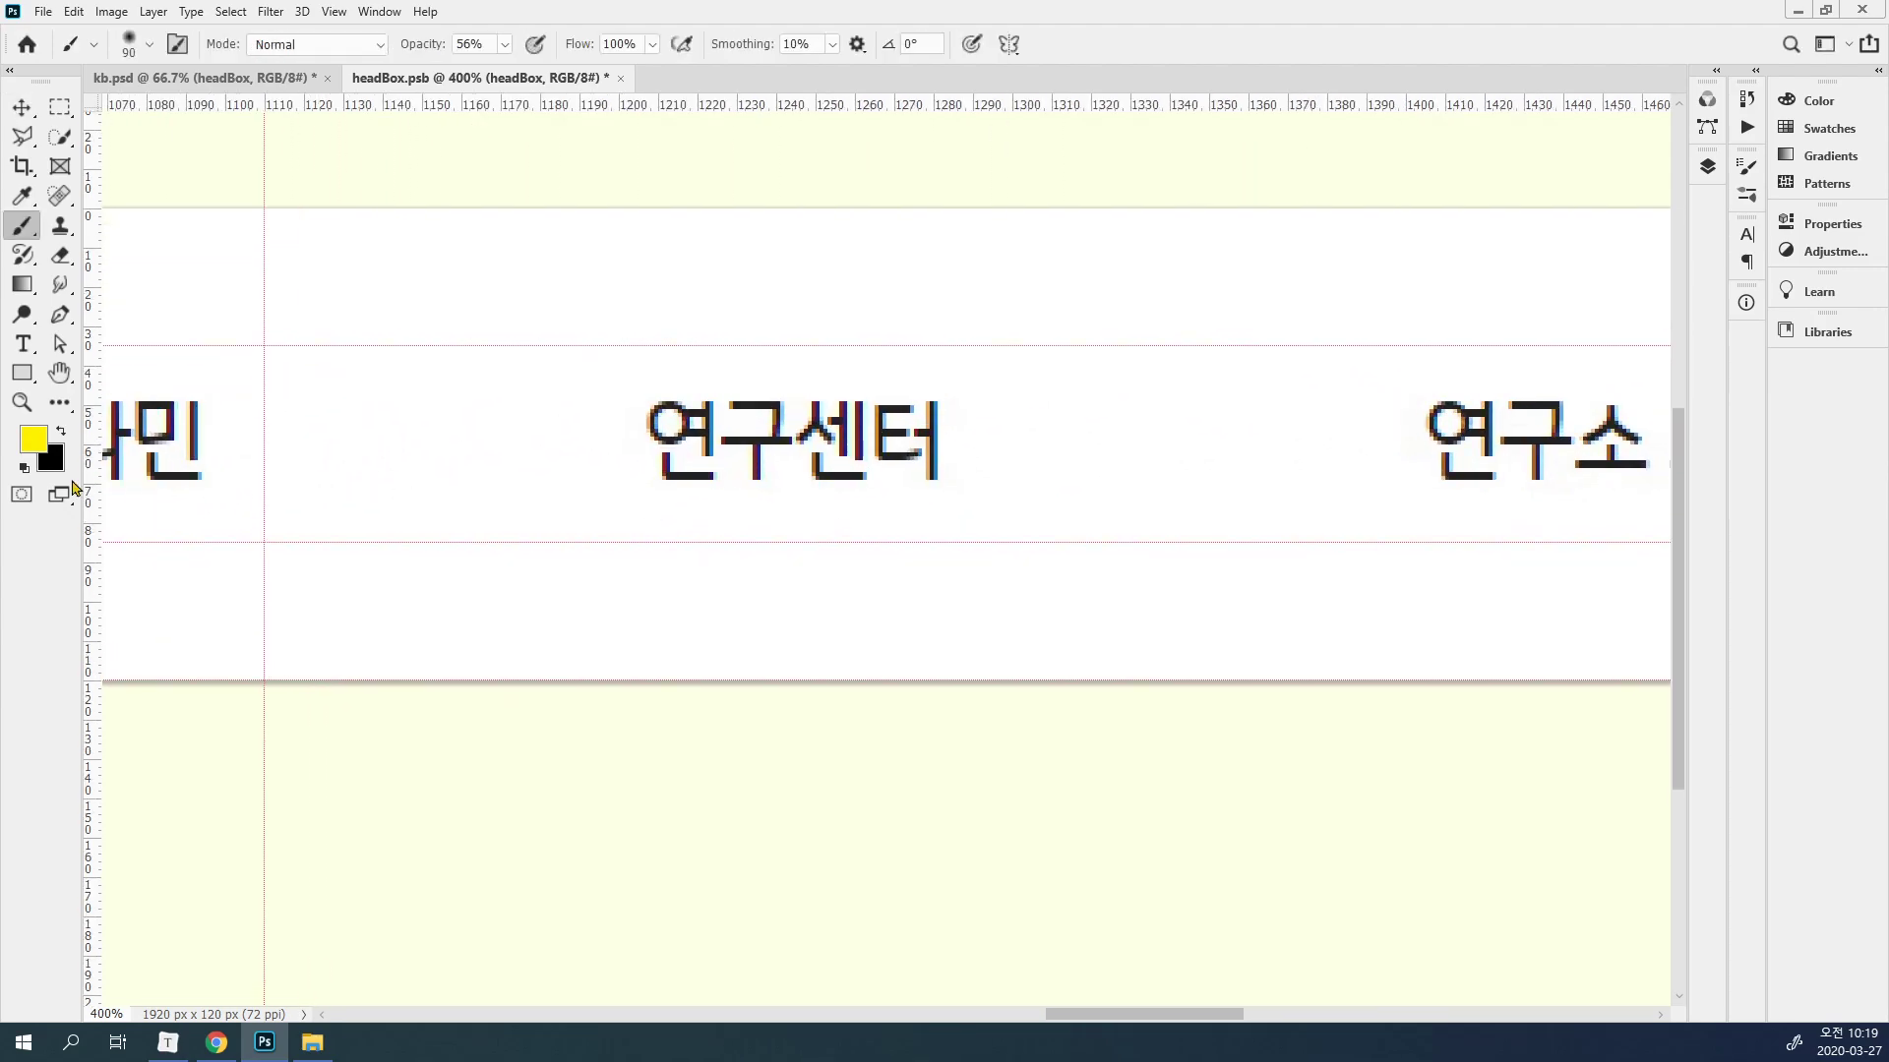
drag(92, 504, 618, 423)
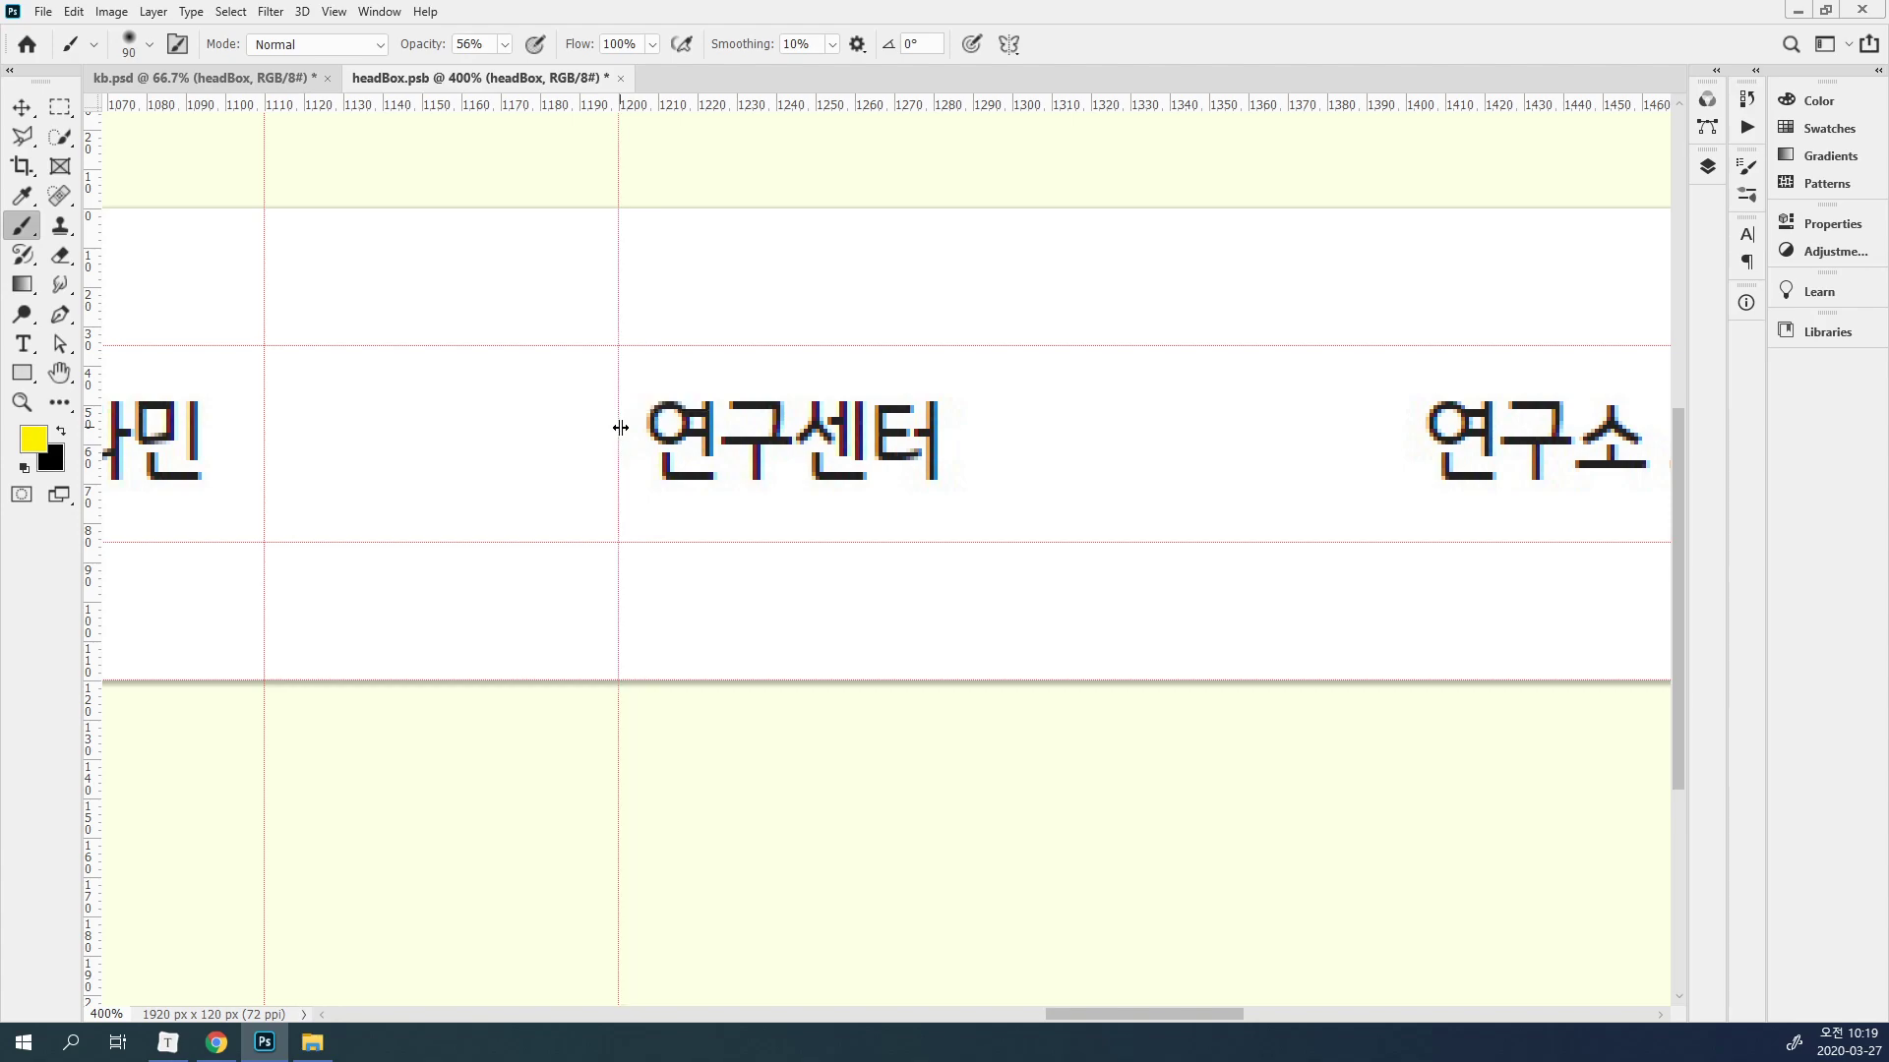
drag(97, 512, 979, 512)
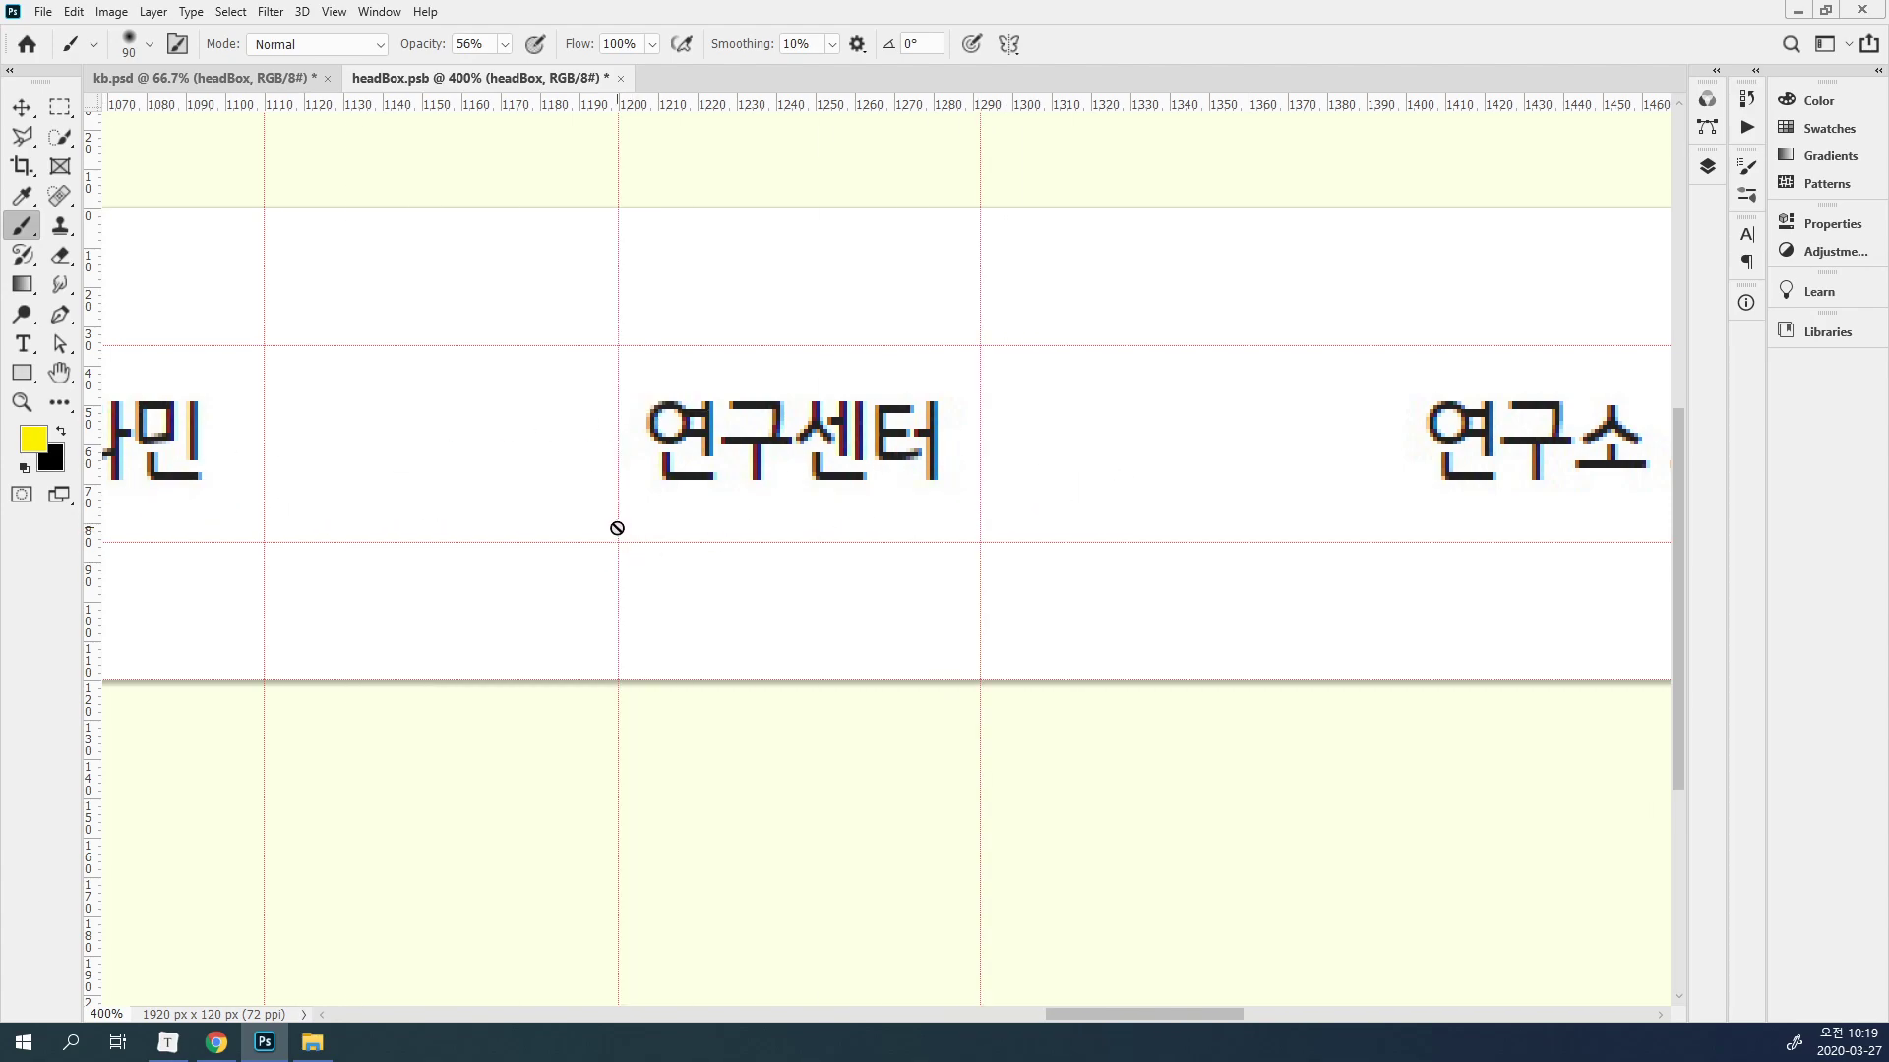
click(22, 106)
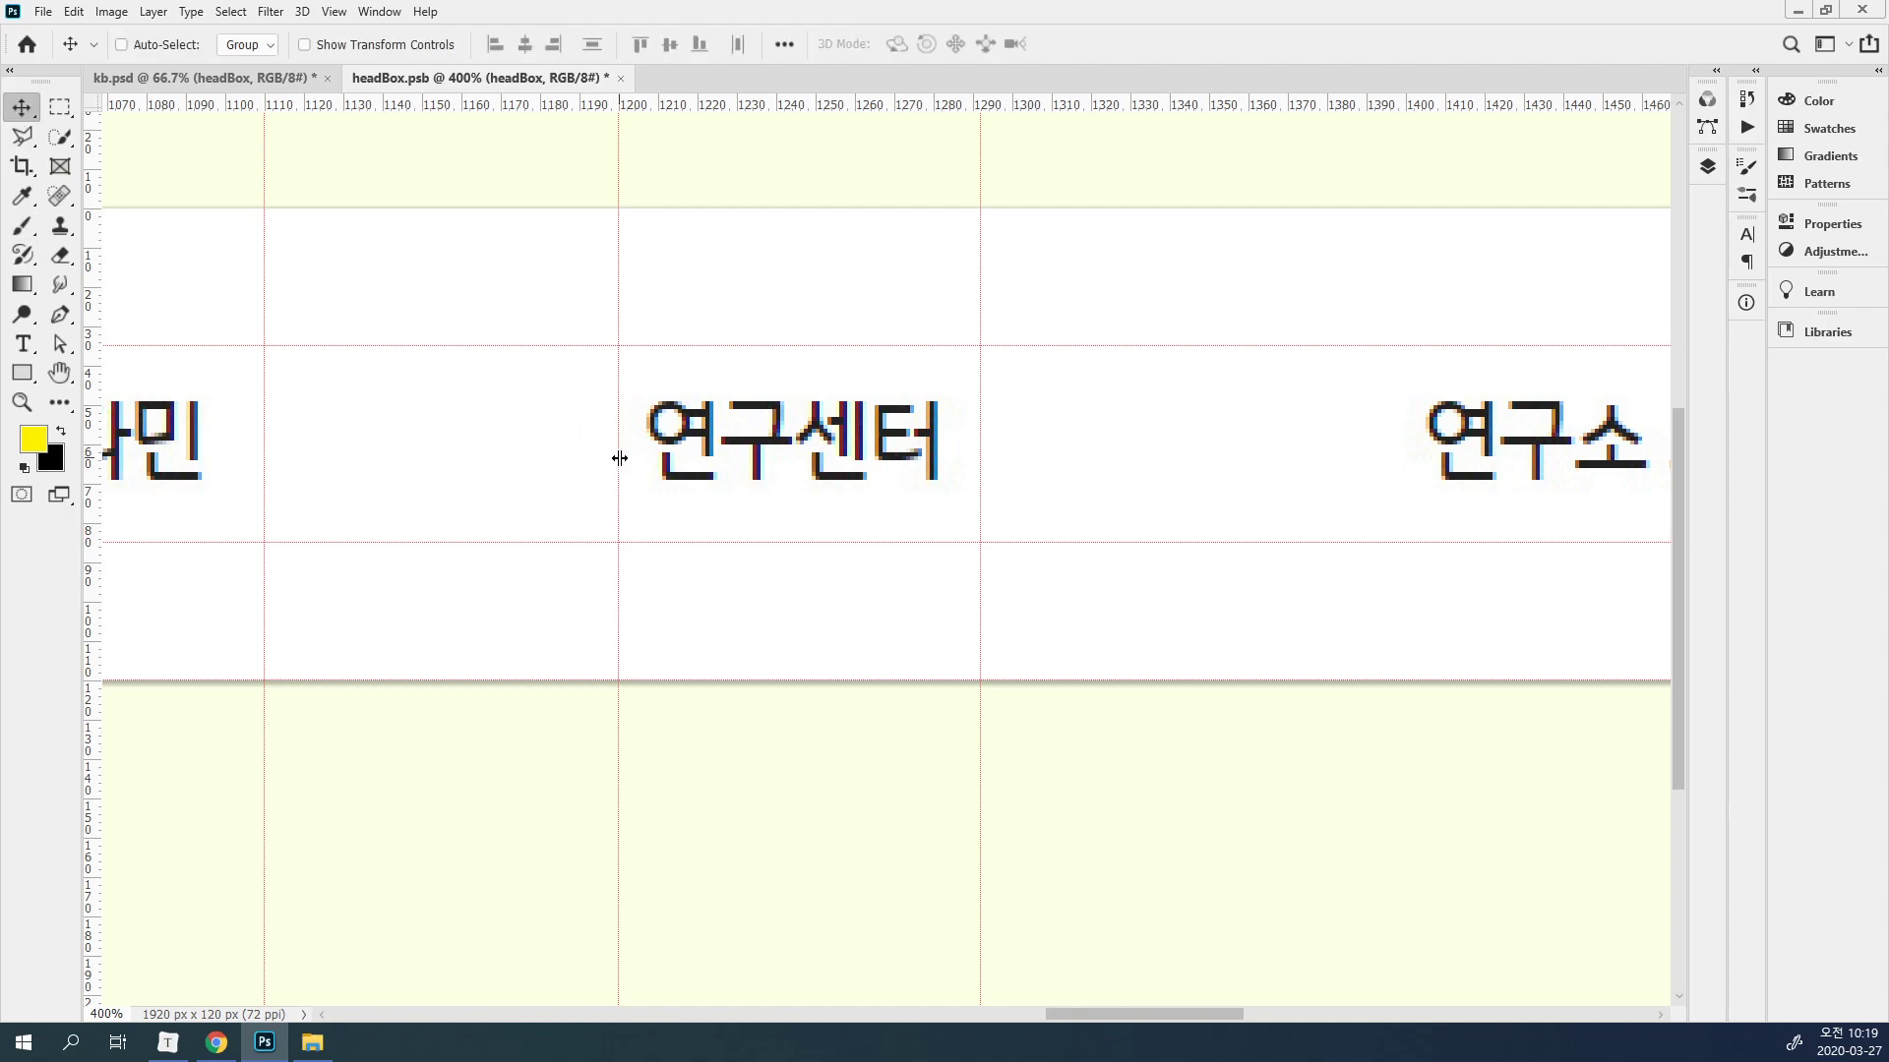
Add vertical guides on both sides of 연구소 소식 at about 1395 and 1511 px, and save headBox.psb.
drag(1277, 527, 522, 475)
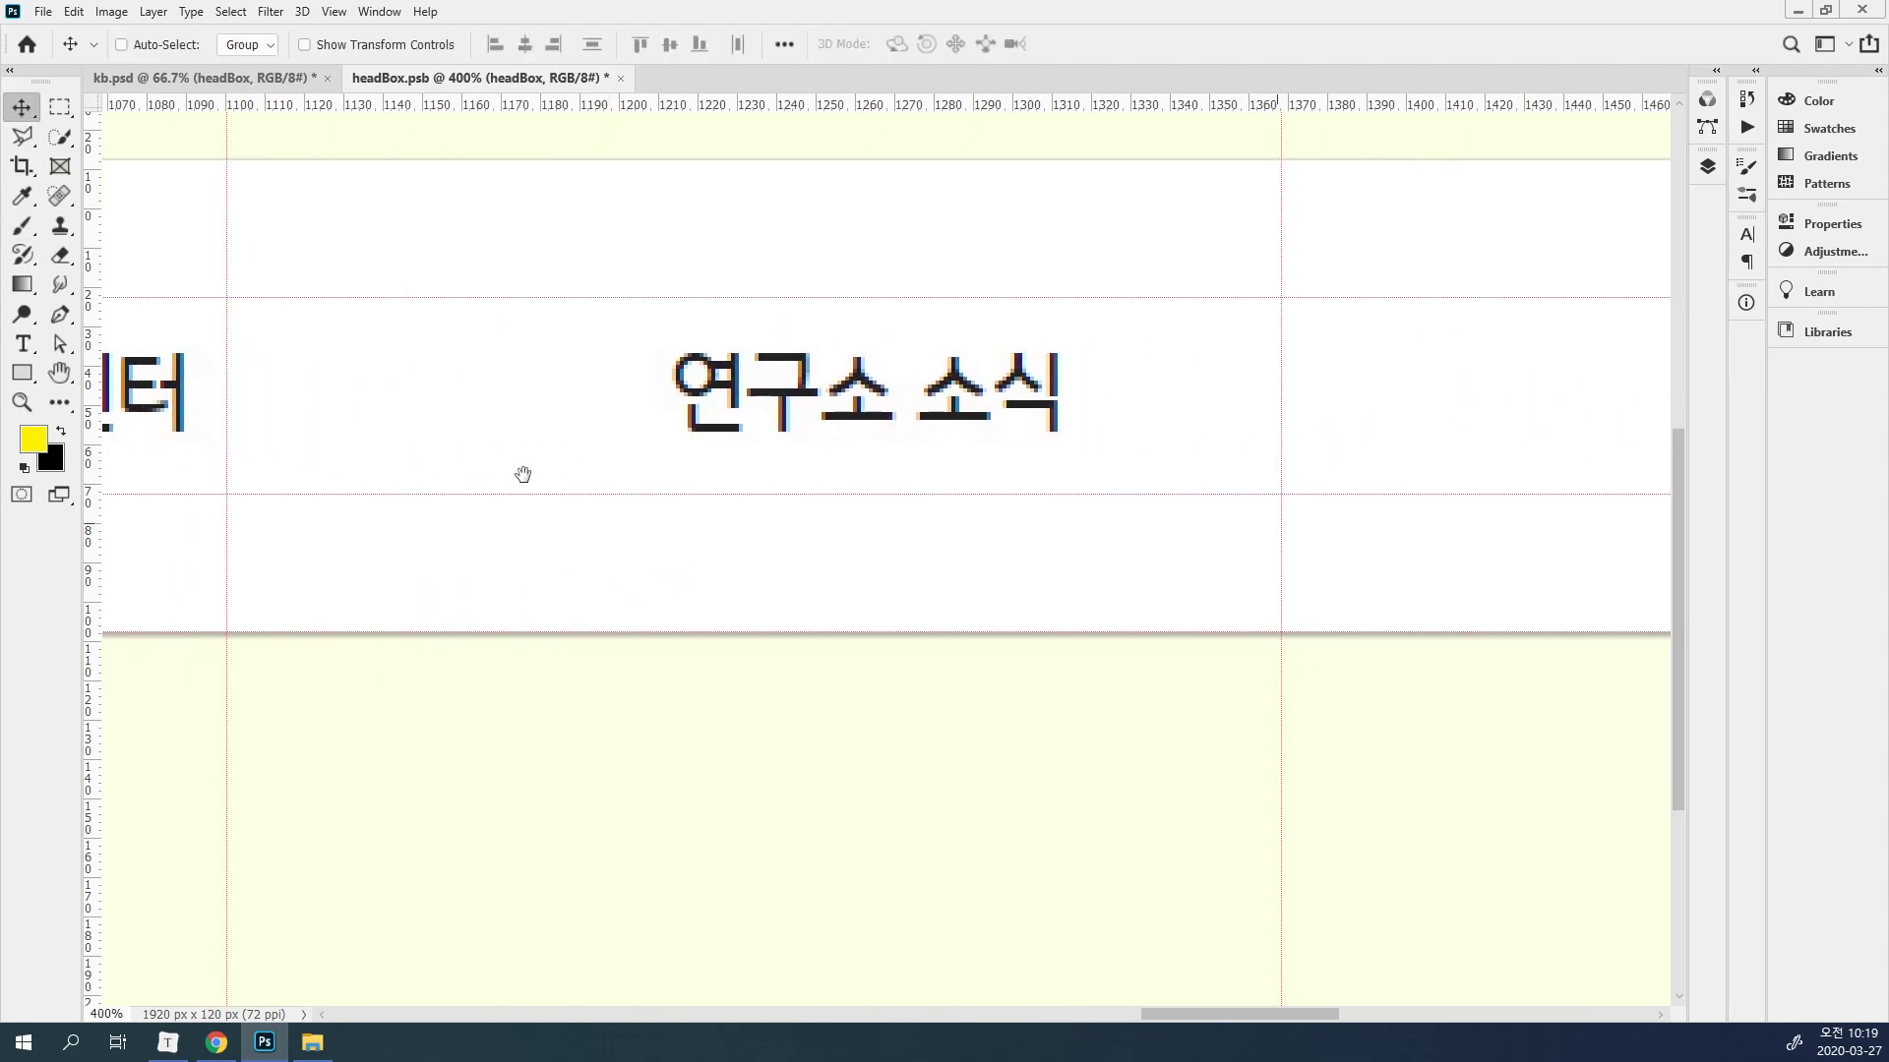
drag(99, 443, 634, 450)
drag(90, 539, 1091, 492)
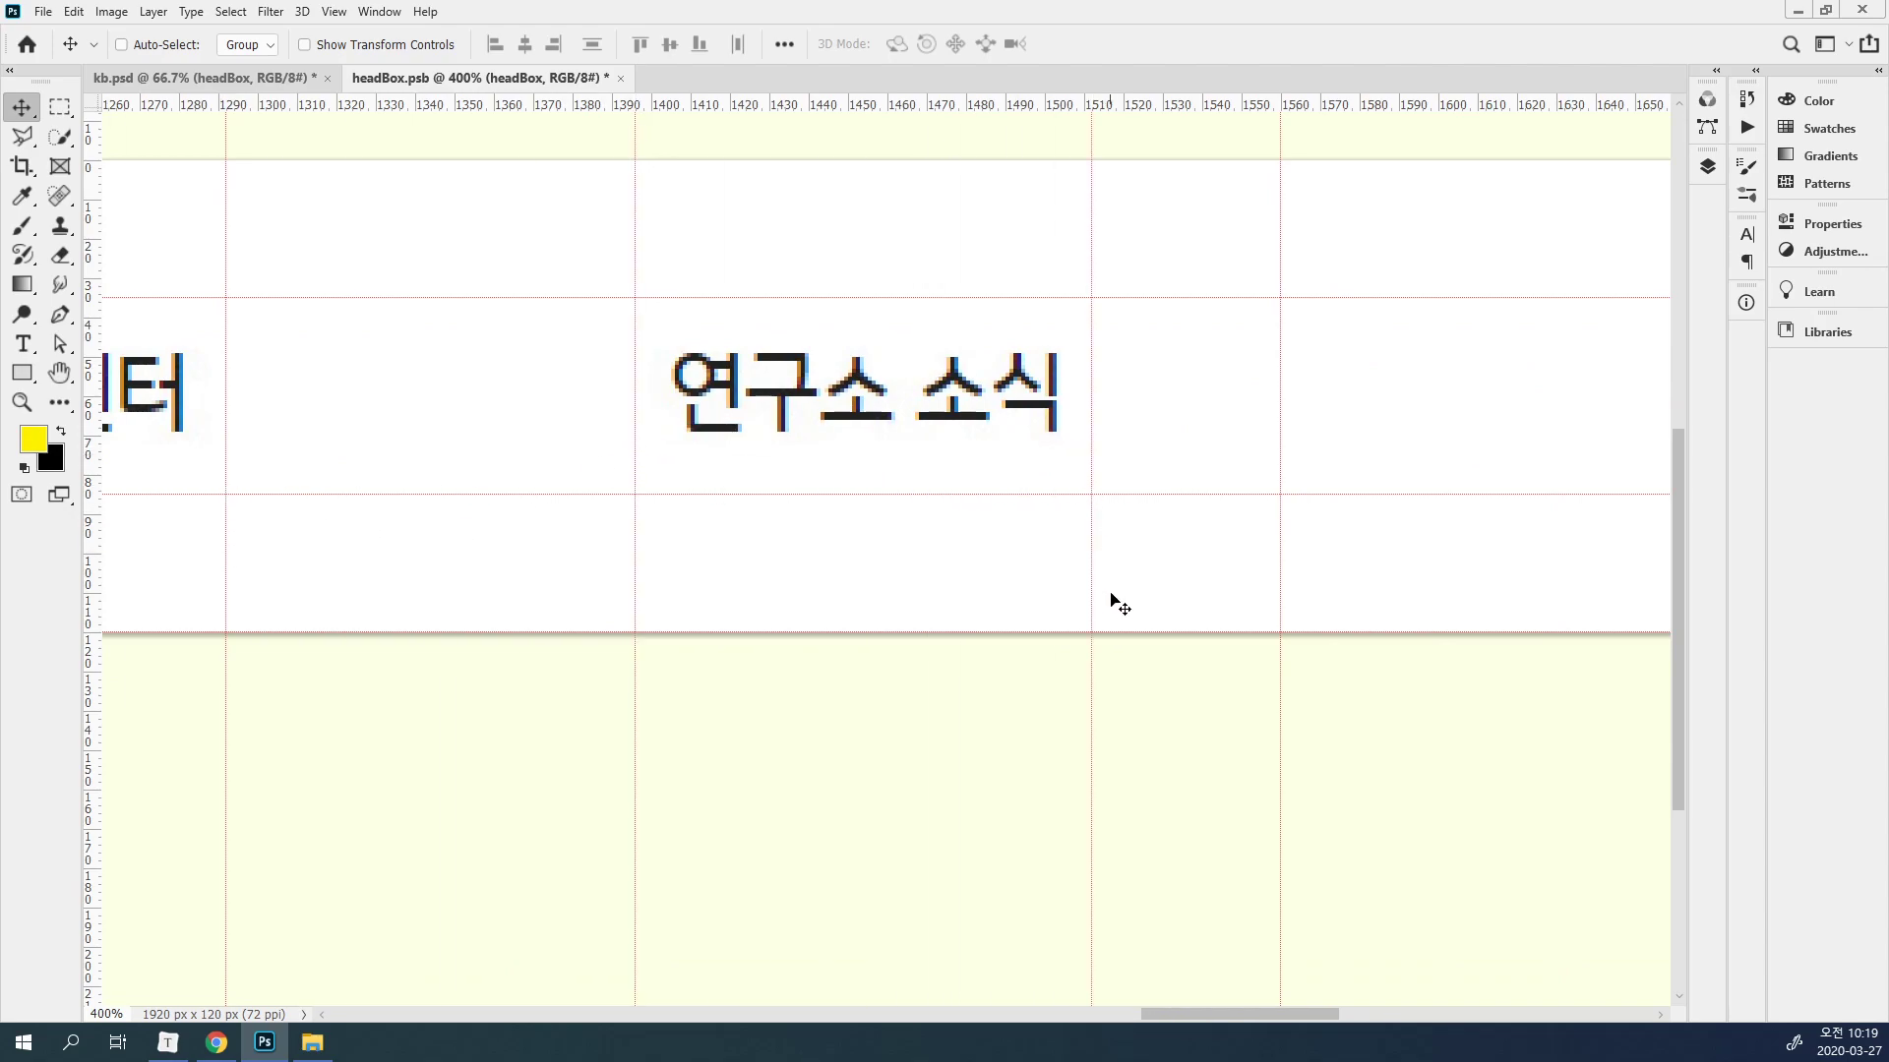
key(ctrl+minus)
key(ctrl+minus)
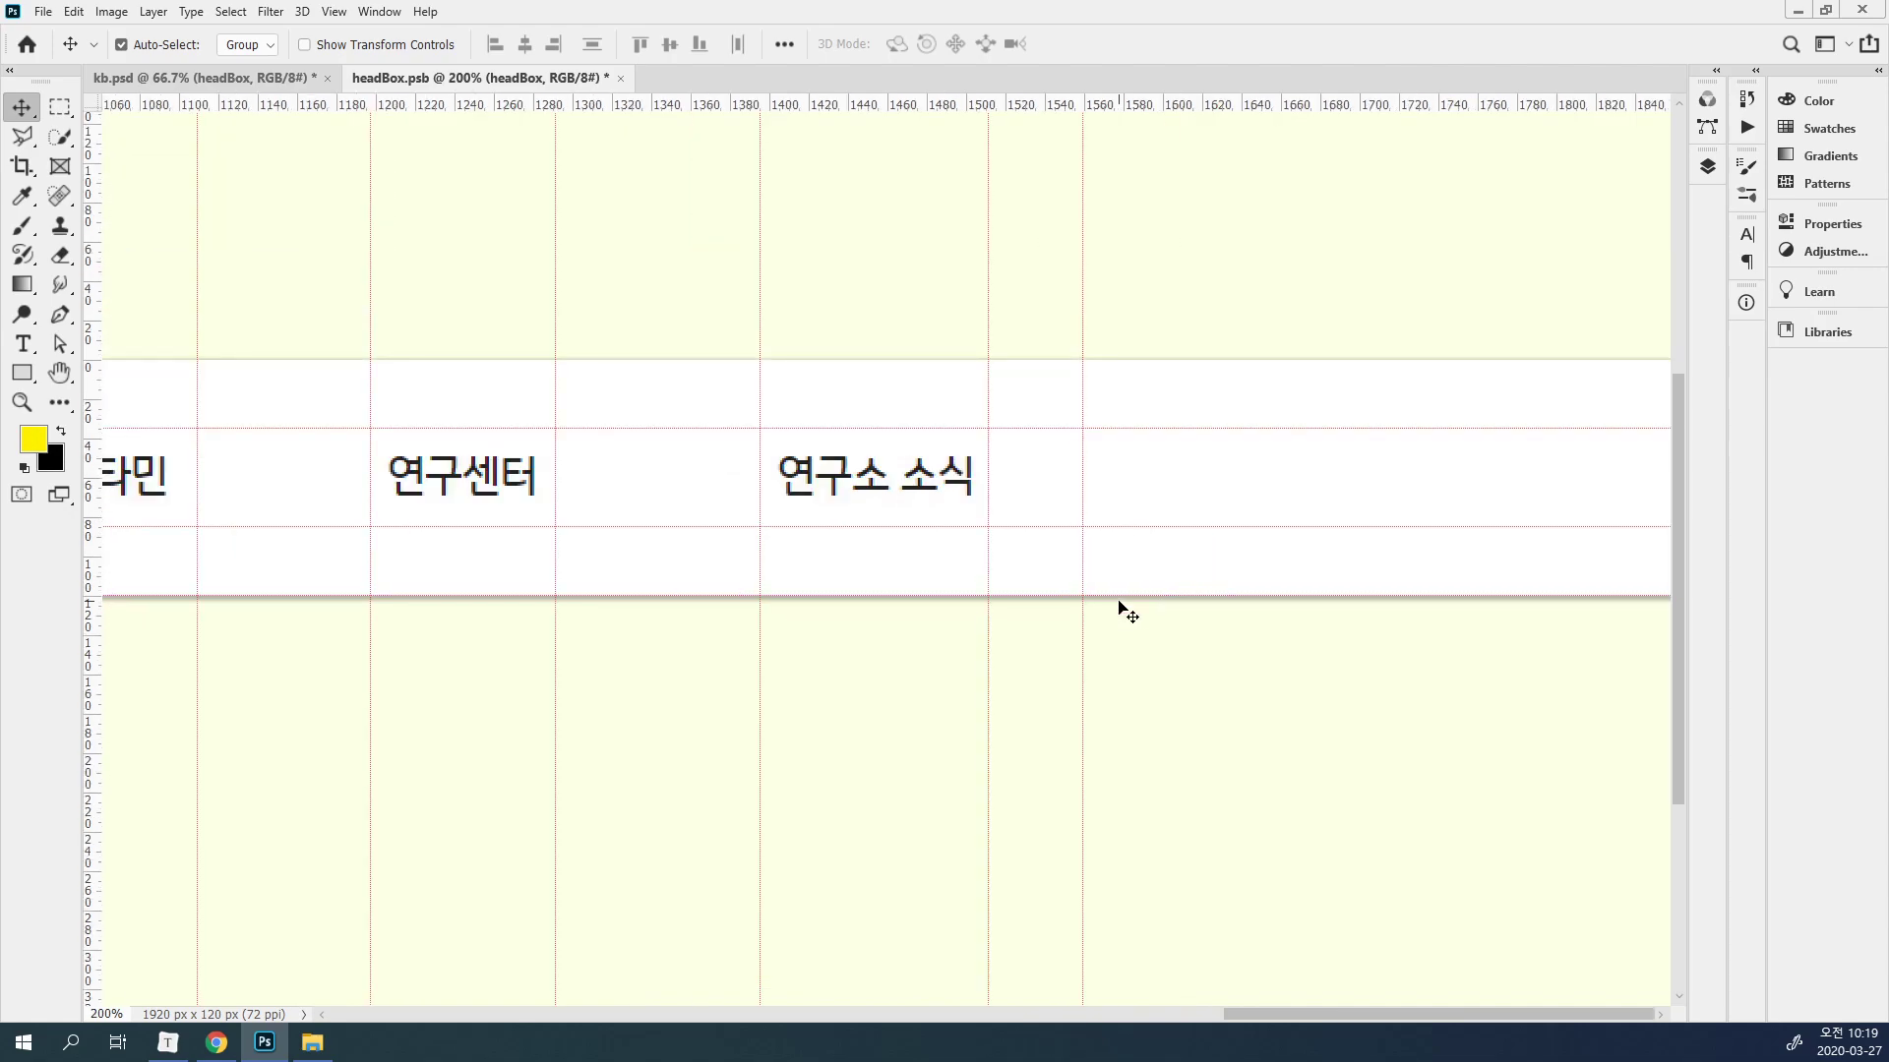
key(ctrl+minus)
key(ctrl+minus)
key(ctrl)
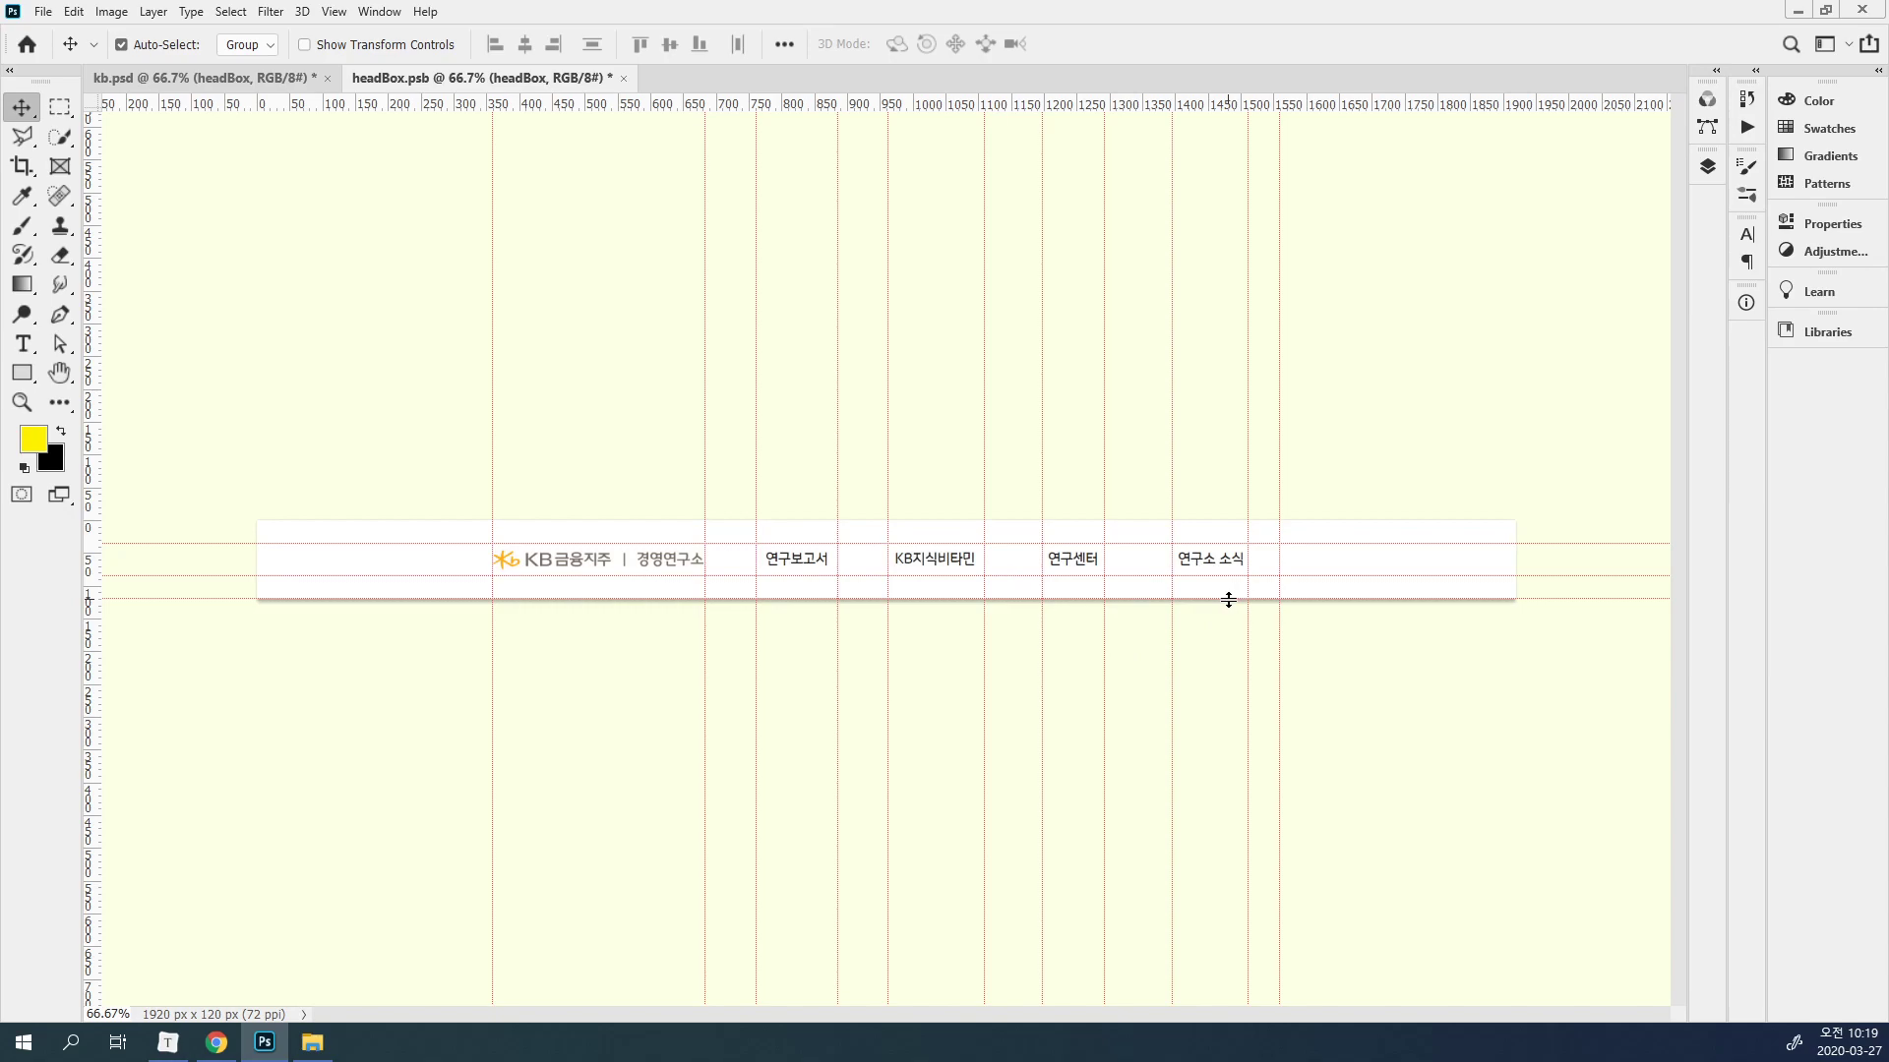
key(ctrl+s)
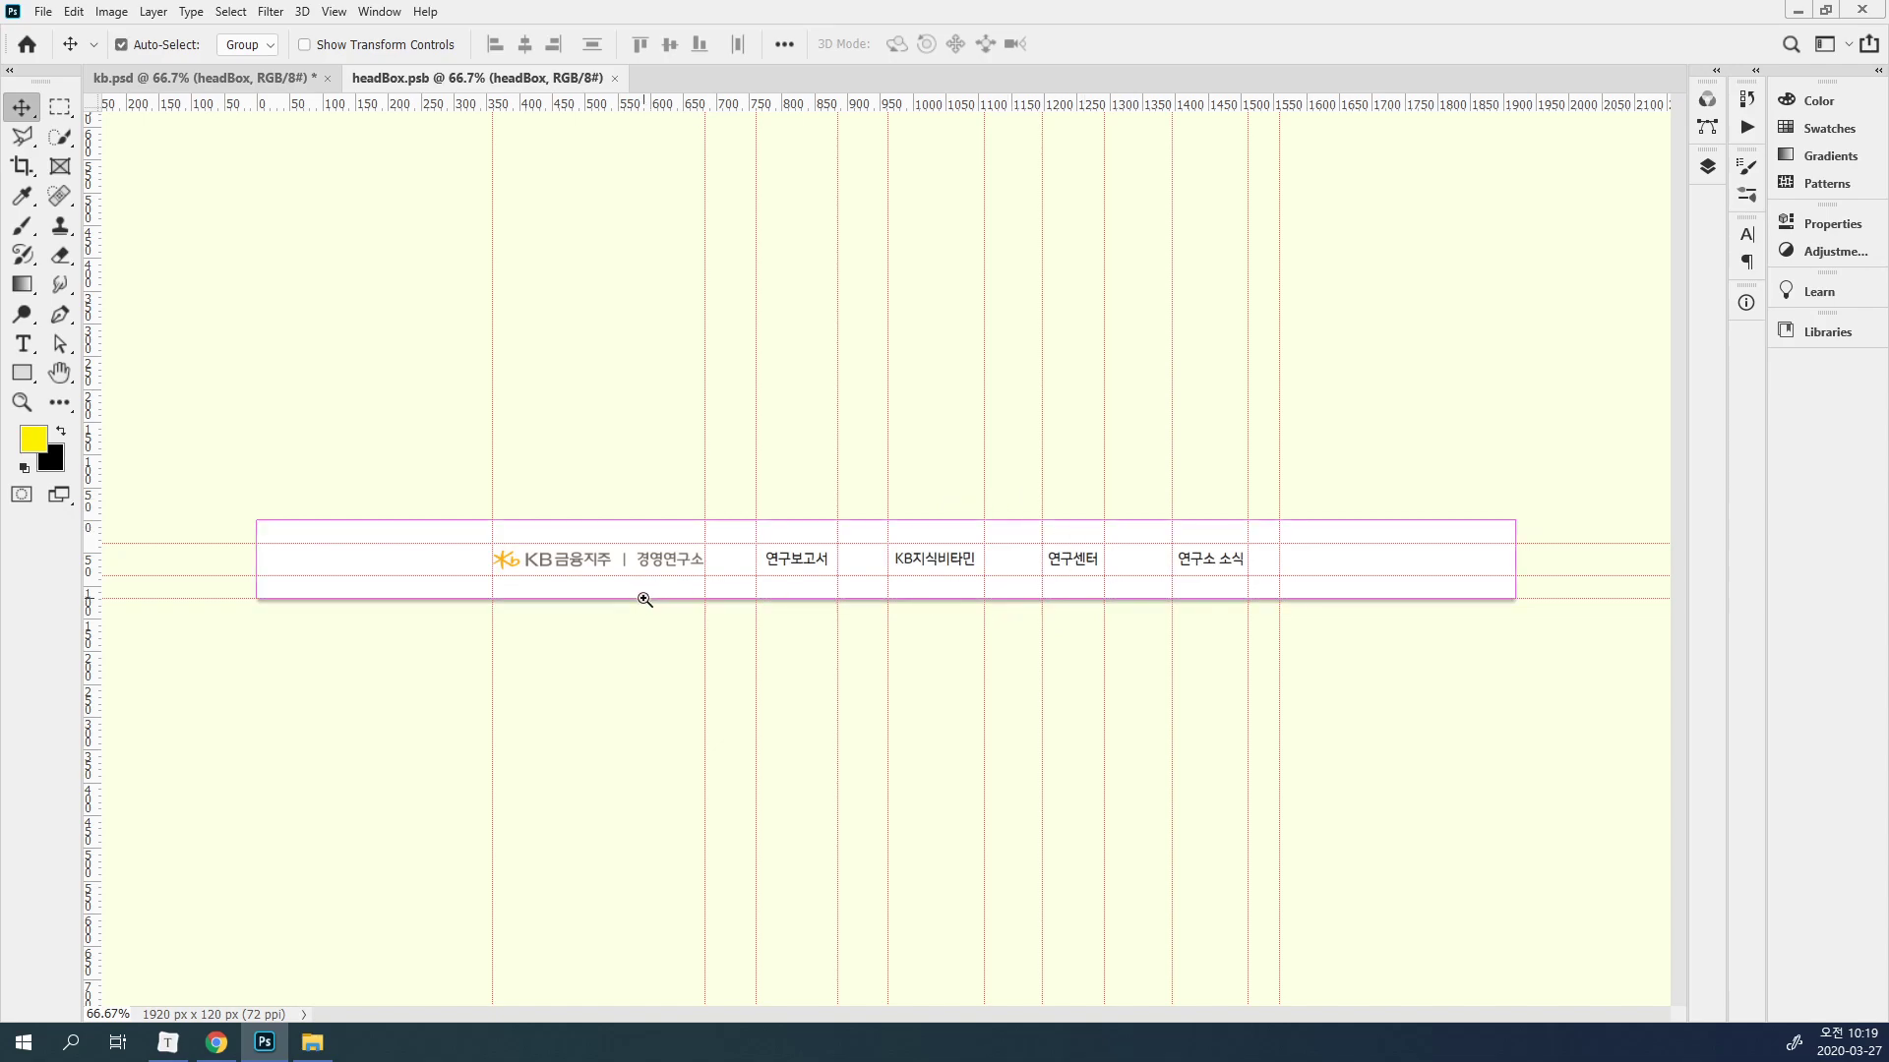
Select the headBox layer and marquee the logo area between its guides, about 323 by 50 px.
ctrl+click(643, 598)
ctrl+click(644, 597)
drag(725, 577, 797, 430)
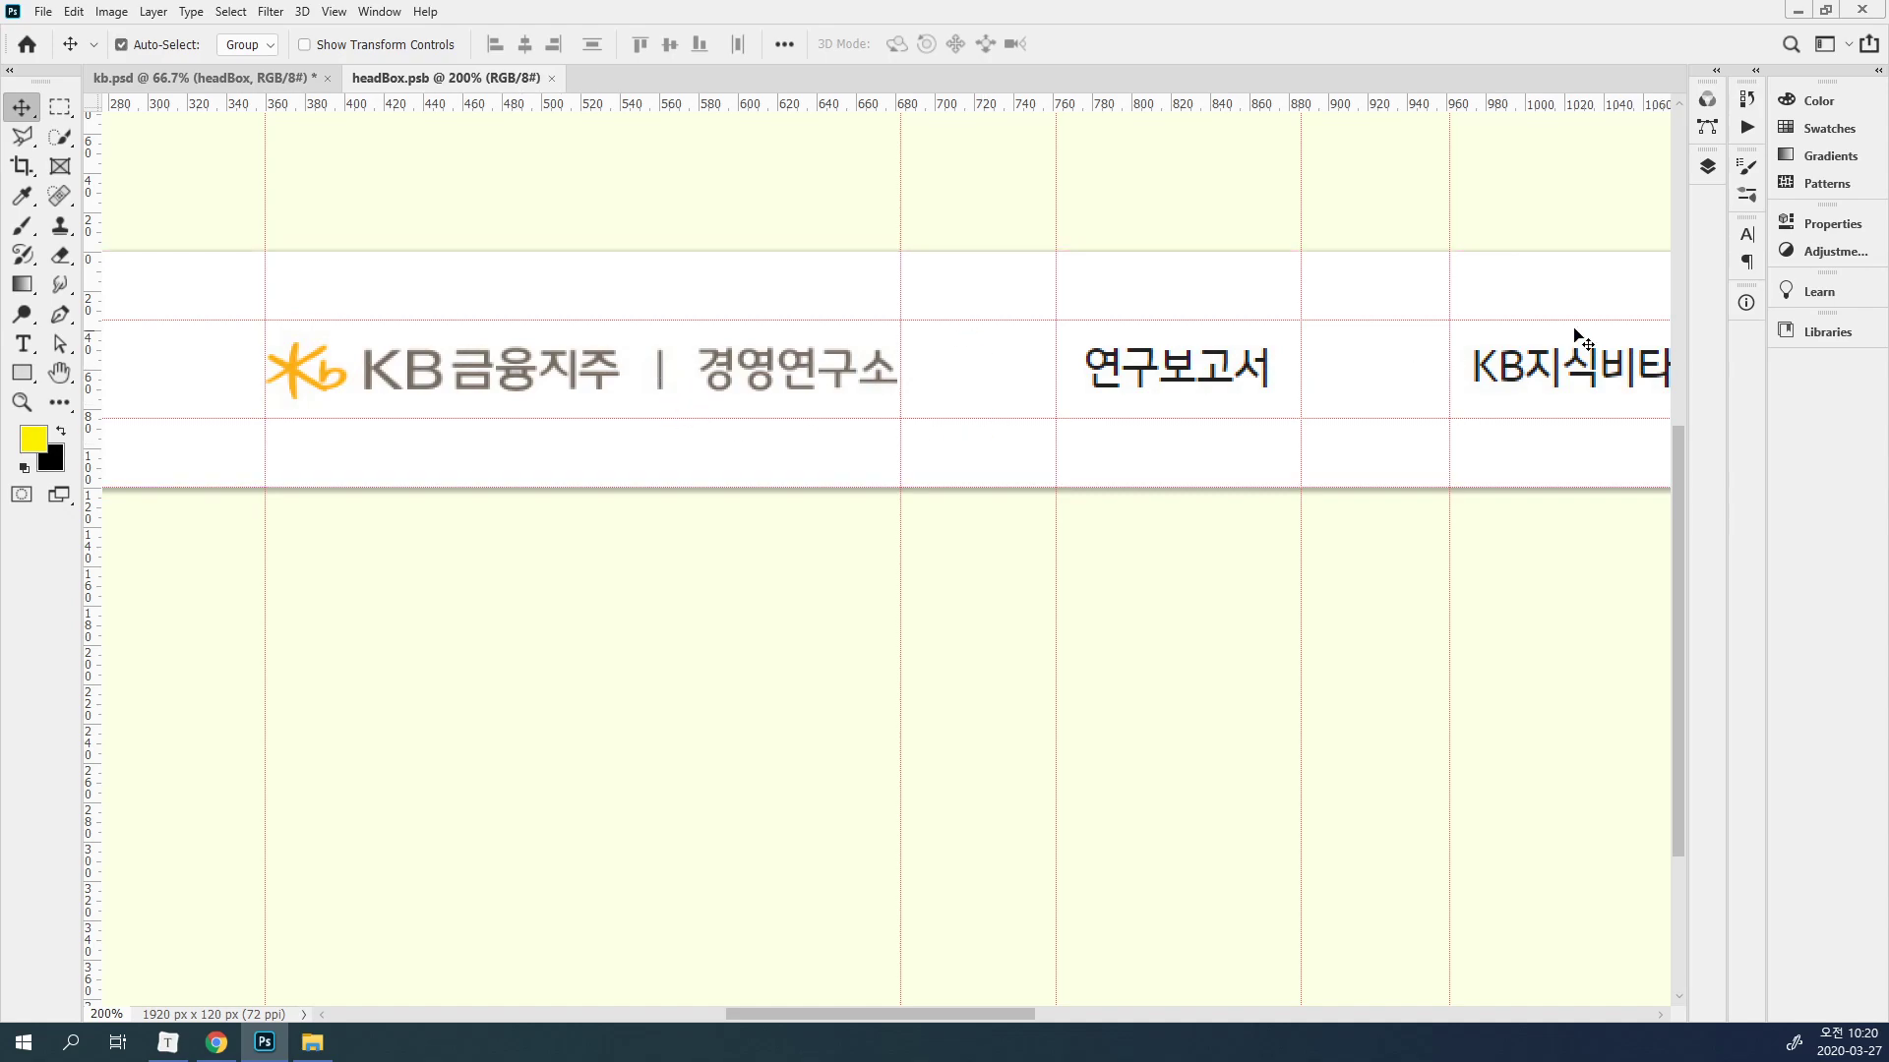
click(1708, 166)
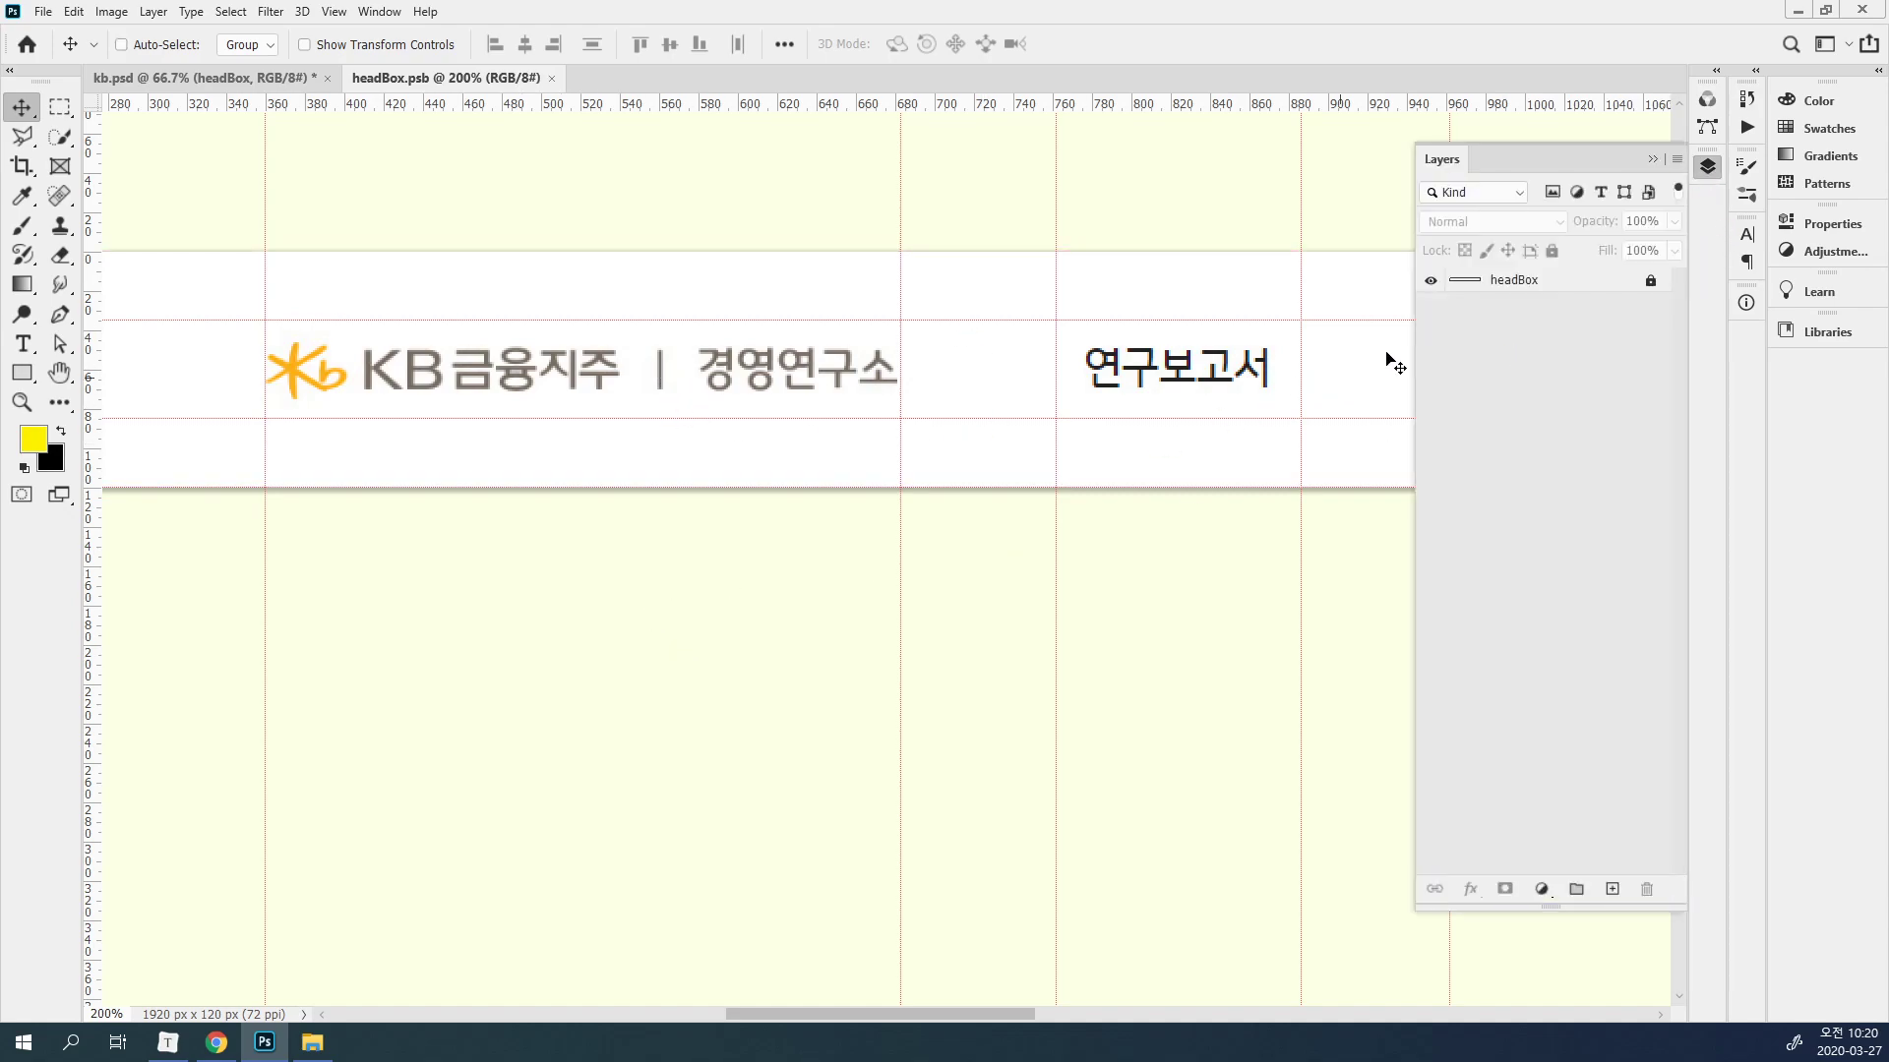
click(1593, 287)
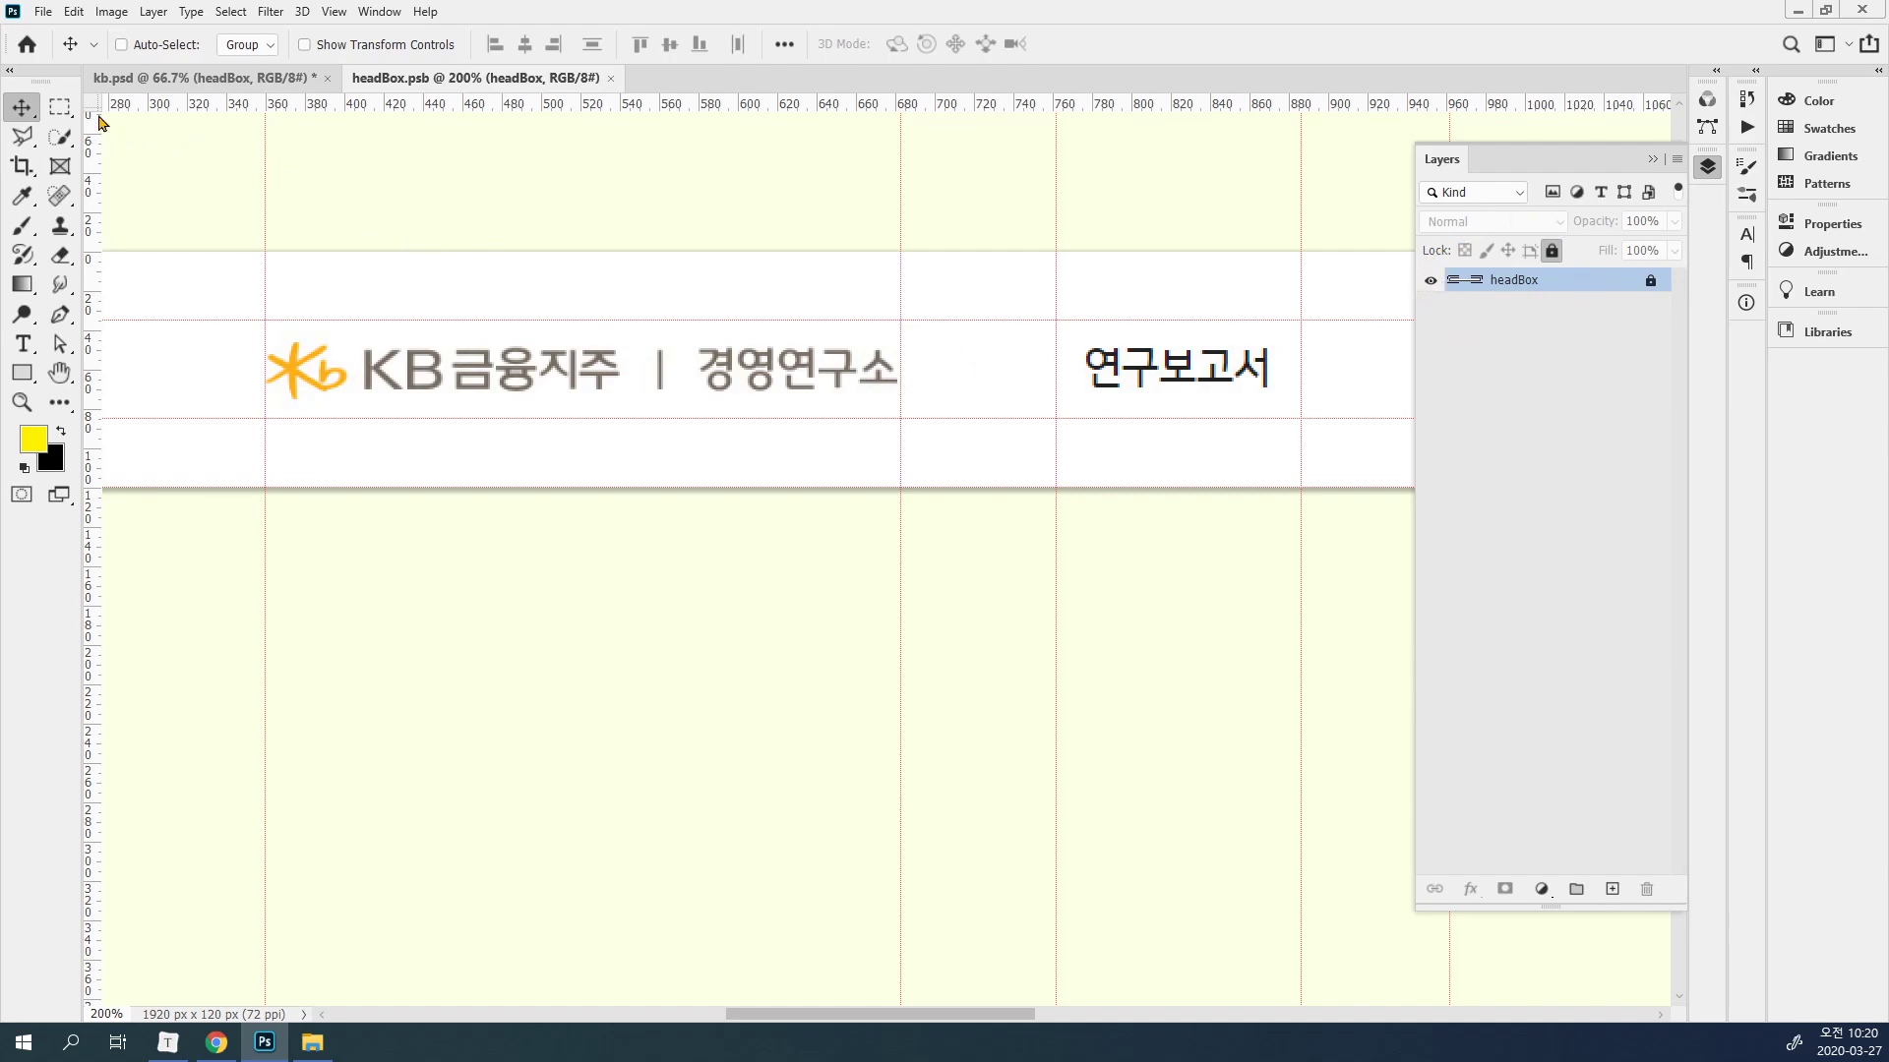
click(68, 115)
drag(265, 318, 900, 417)
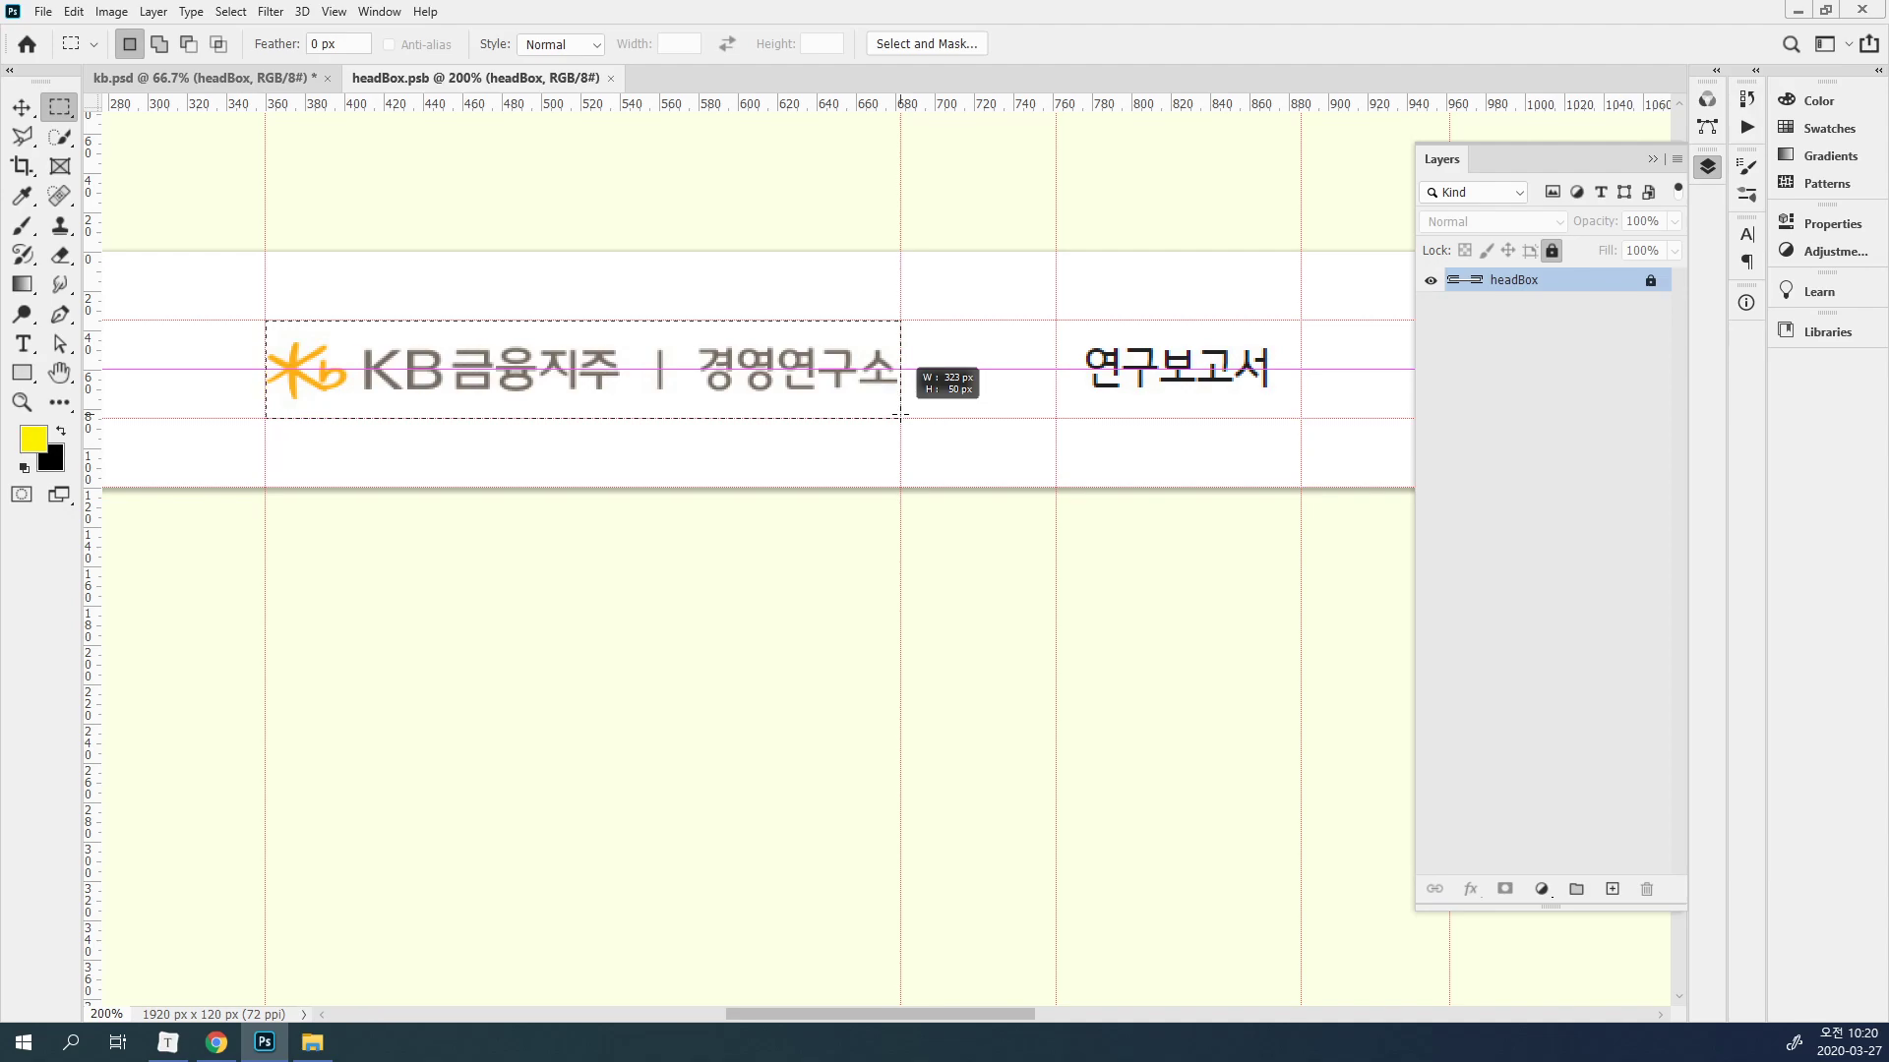
Move the vertical guide at the logo's end slightly outward to about 684 px.
click(927, 397)
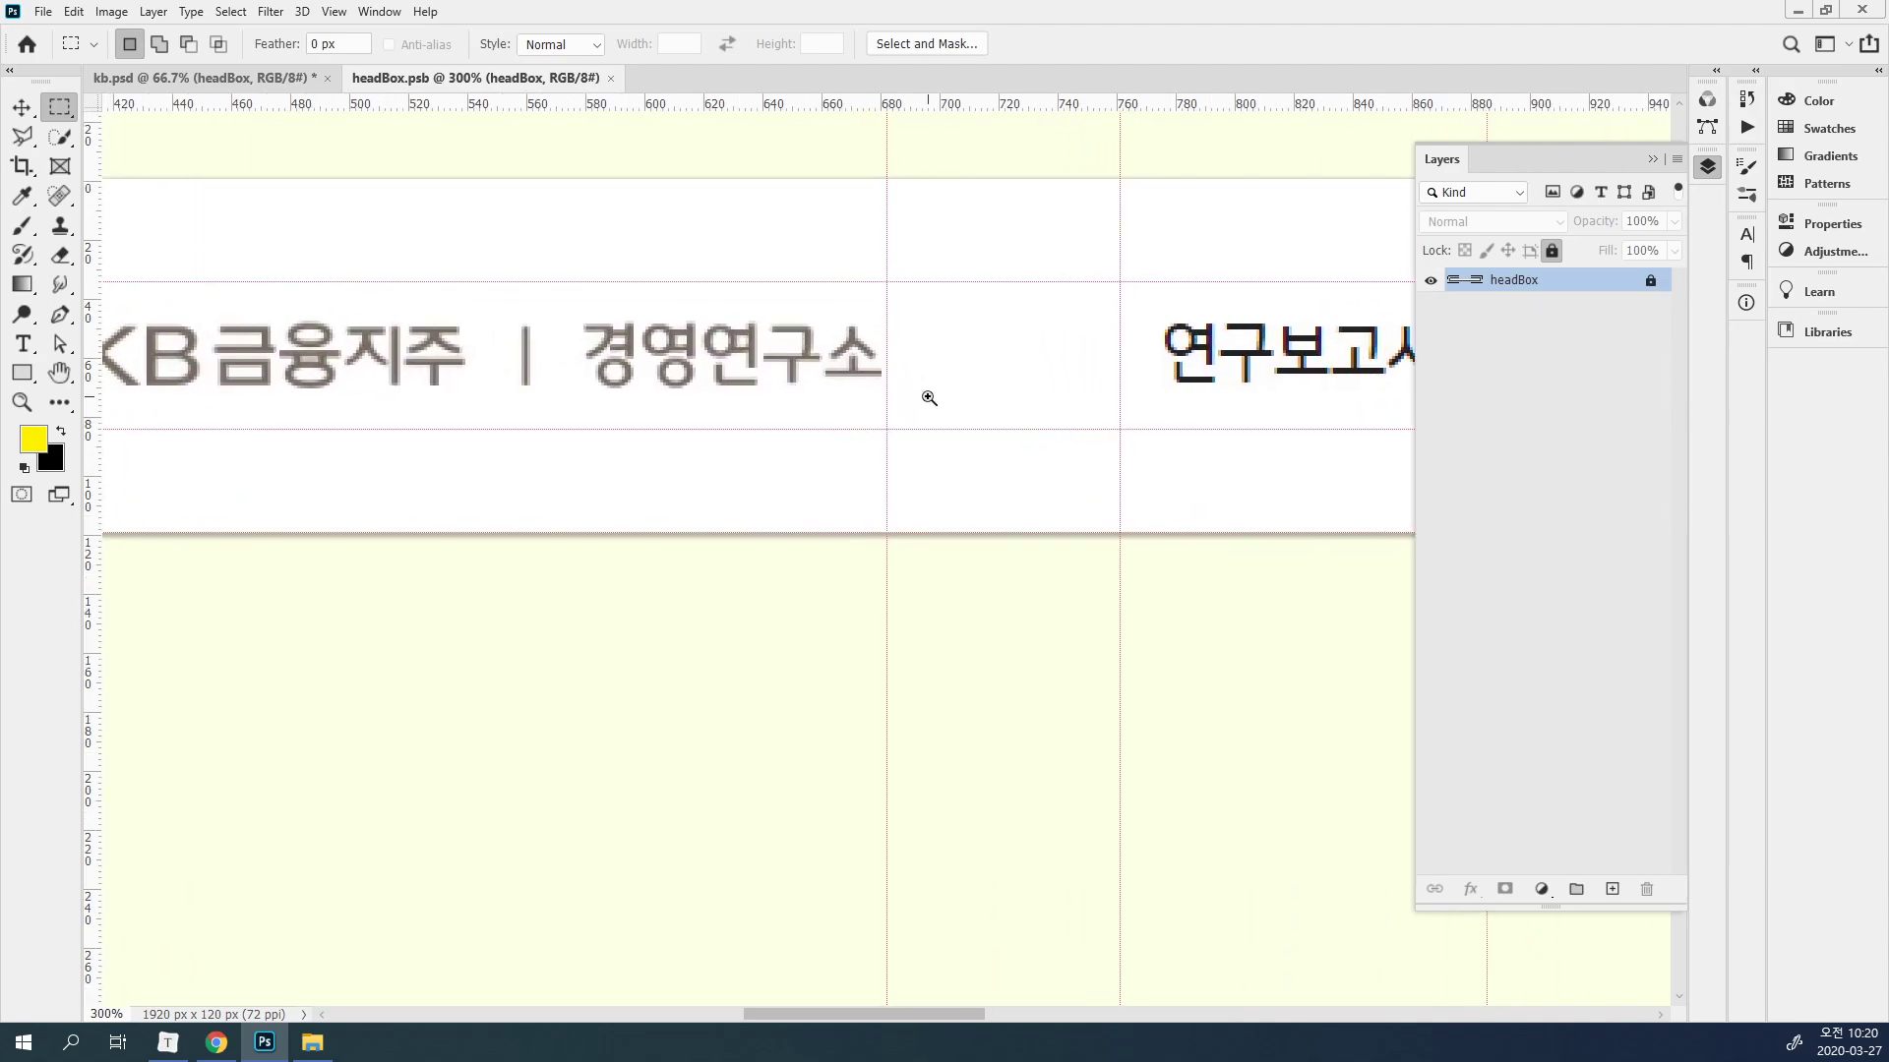
click(927, 398)
drag(861, 373, 866, 372)
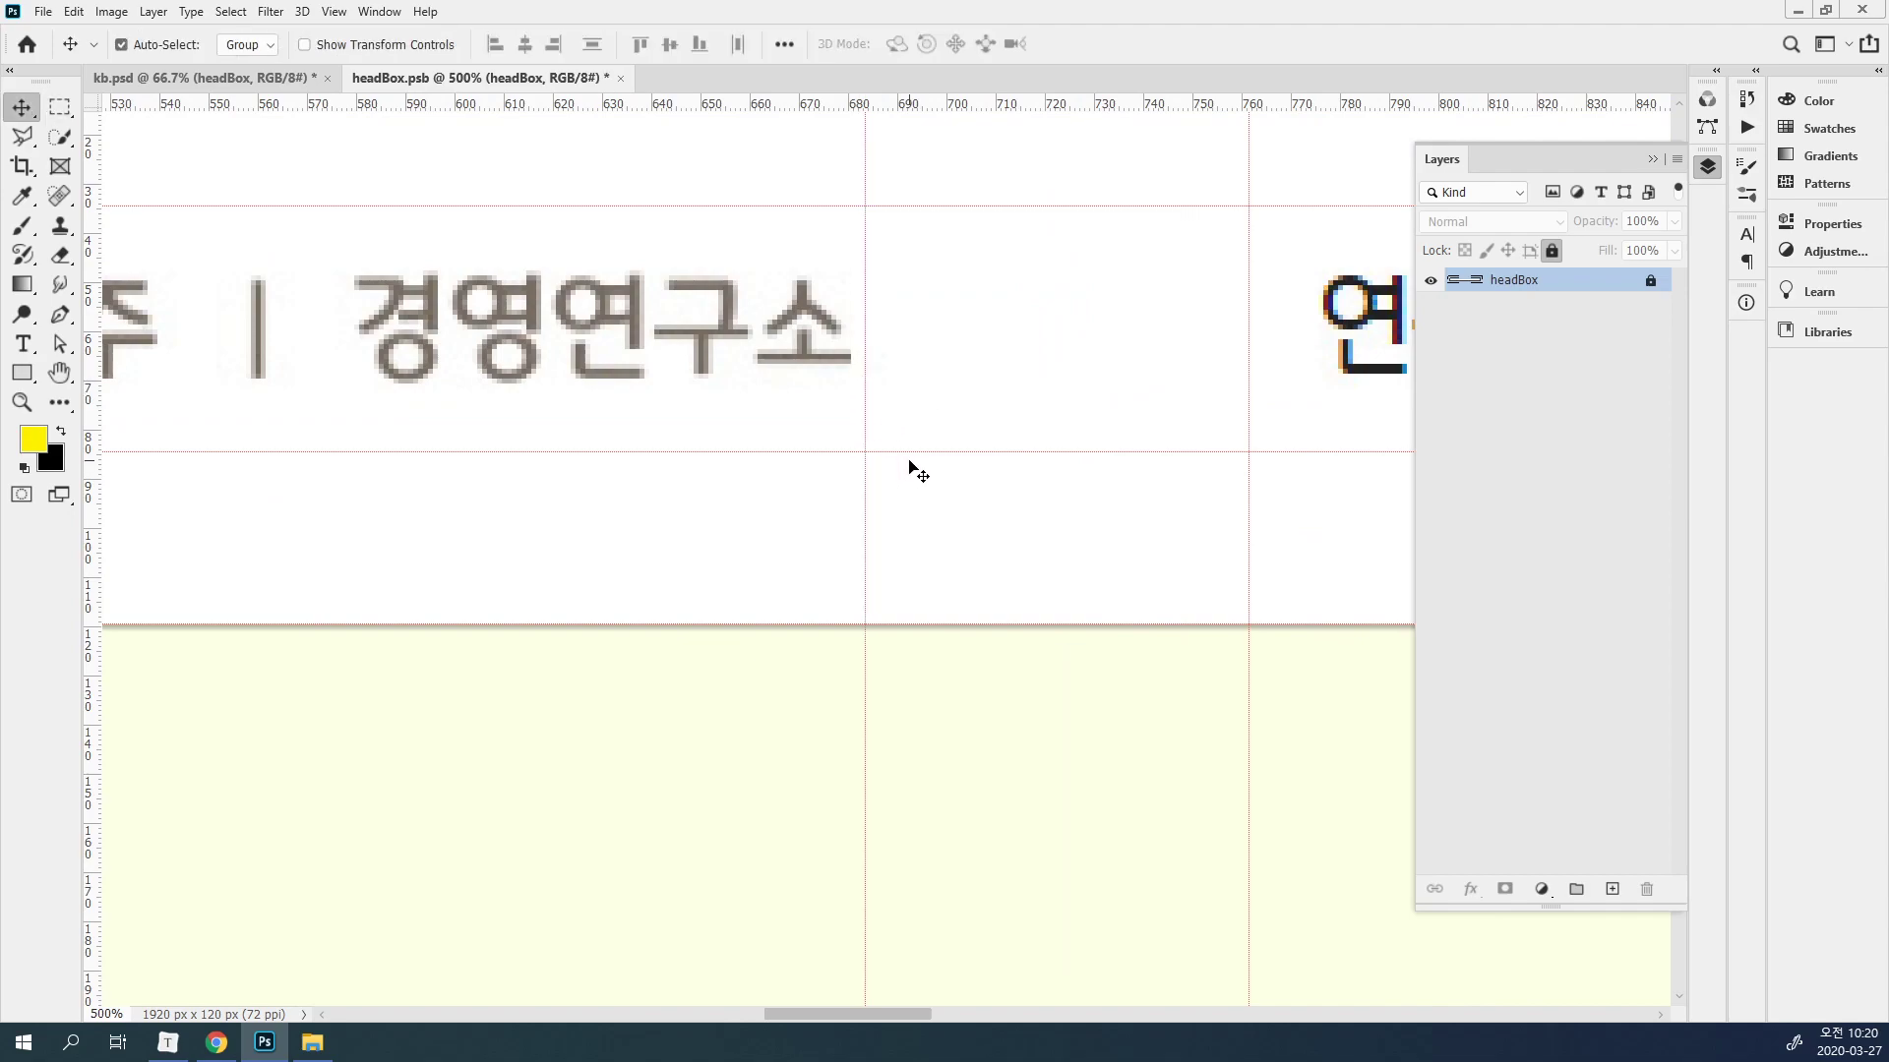
key(ctrl+minus)
key(ctrl+minus)
key(XF86Calculator)
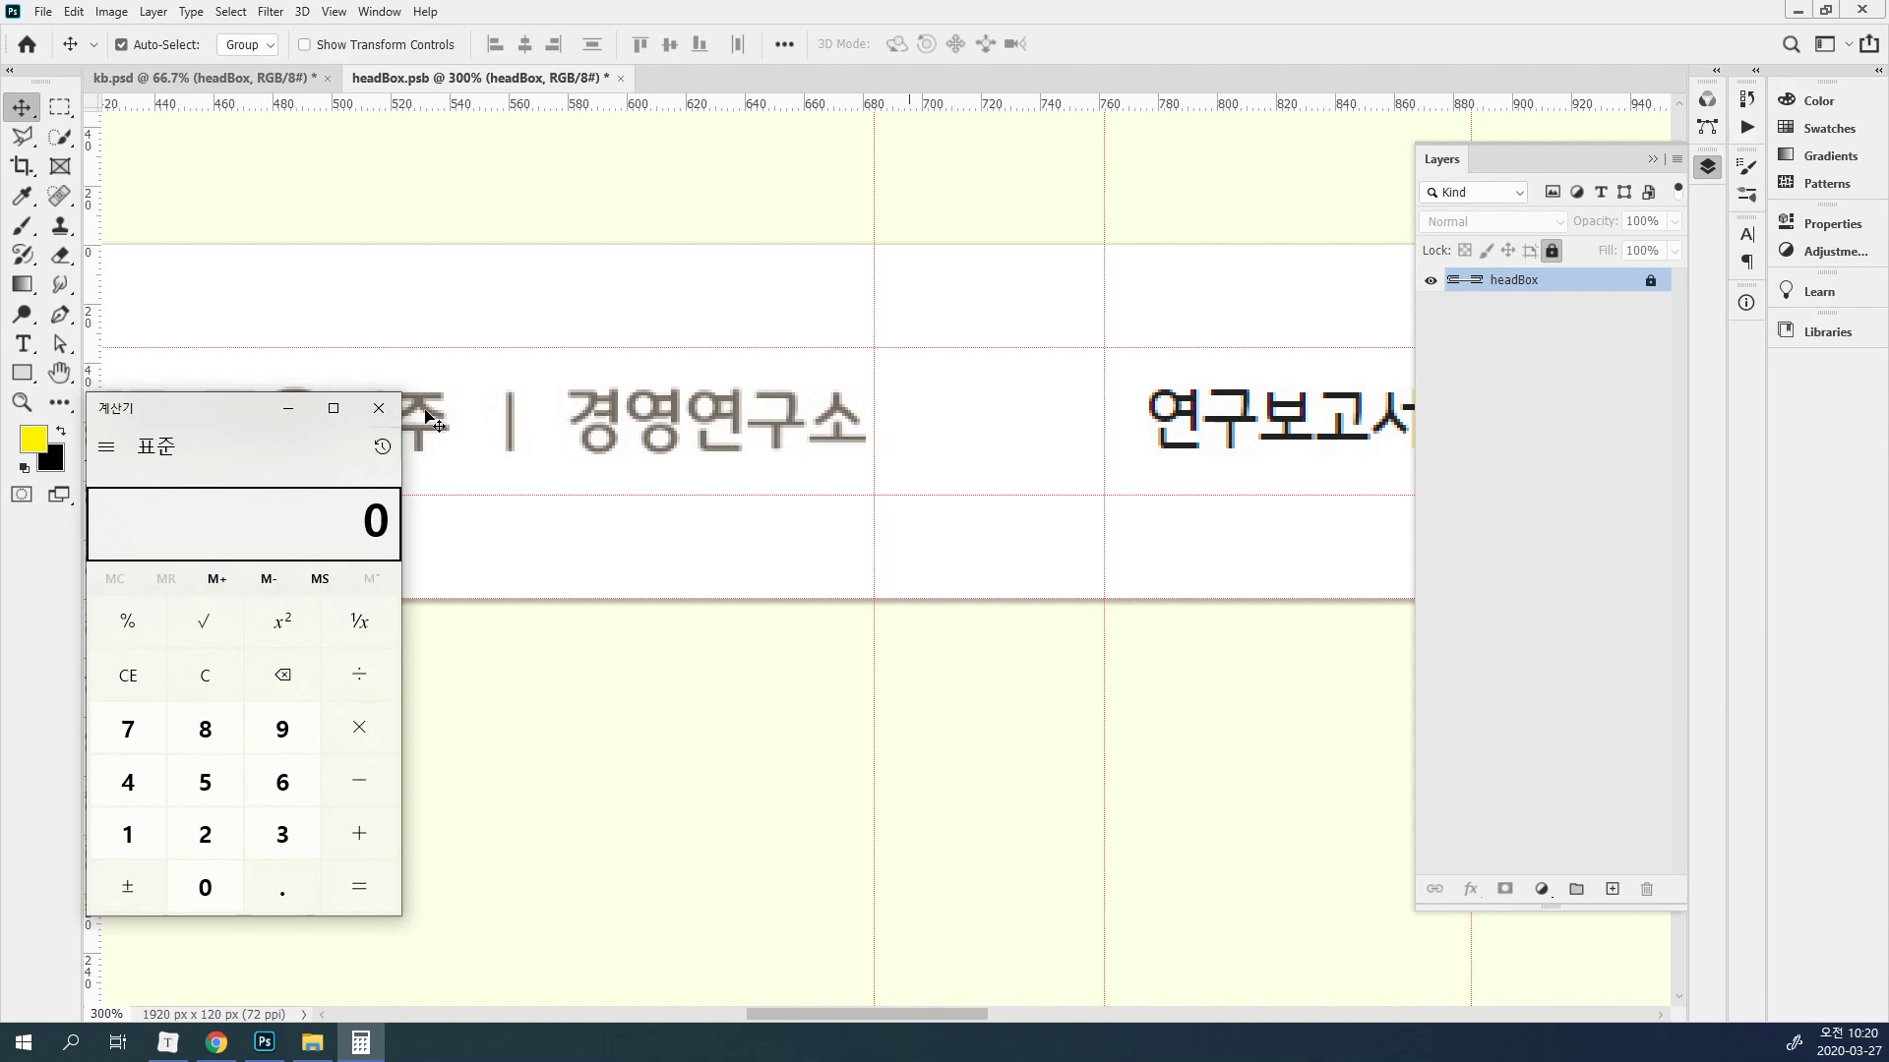
click(379, 408)
Marquee the logo area between its adjusted guides and copy it to a new layer, unlocking the headBox layer for it.
drag(527, 310, 750, 299)
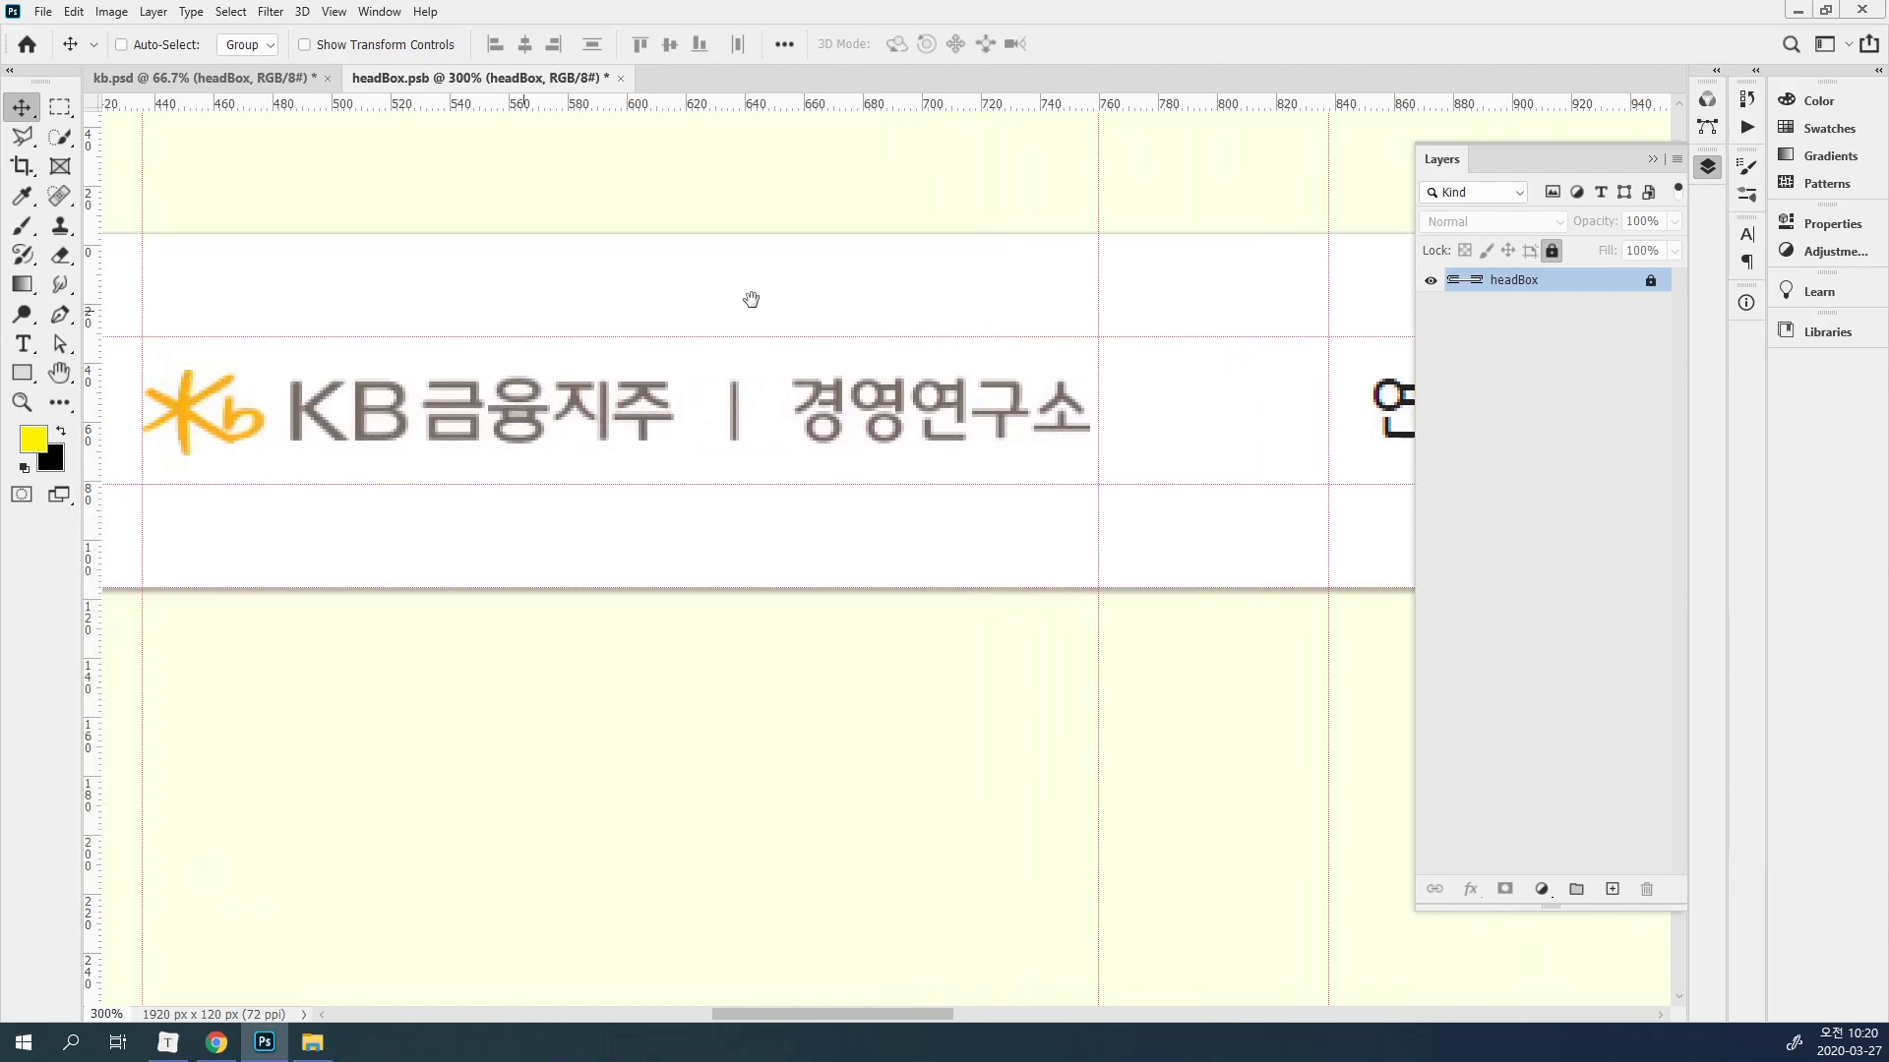
click(64, 114)
drag(351, 335, 1310, 478)
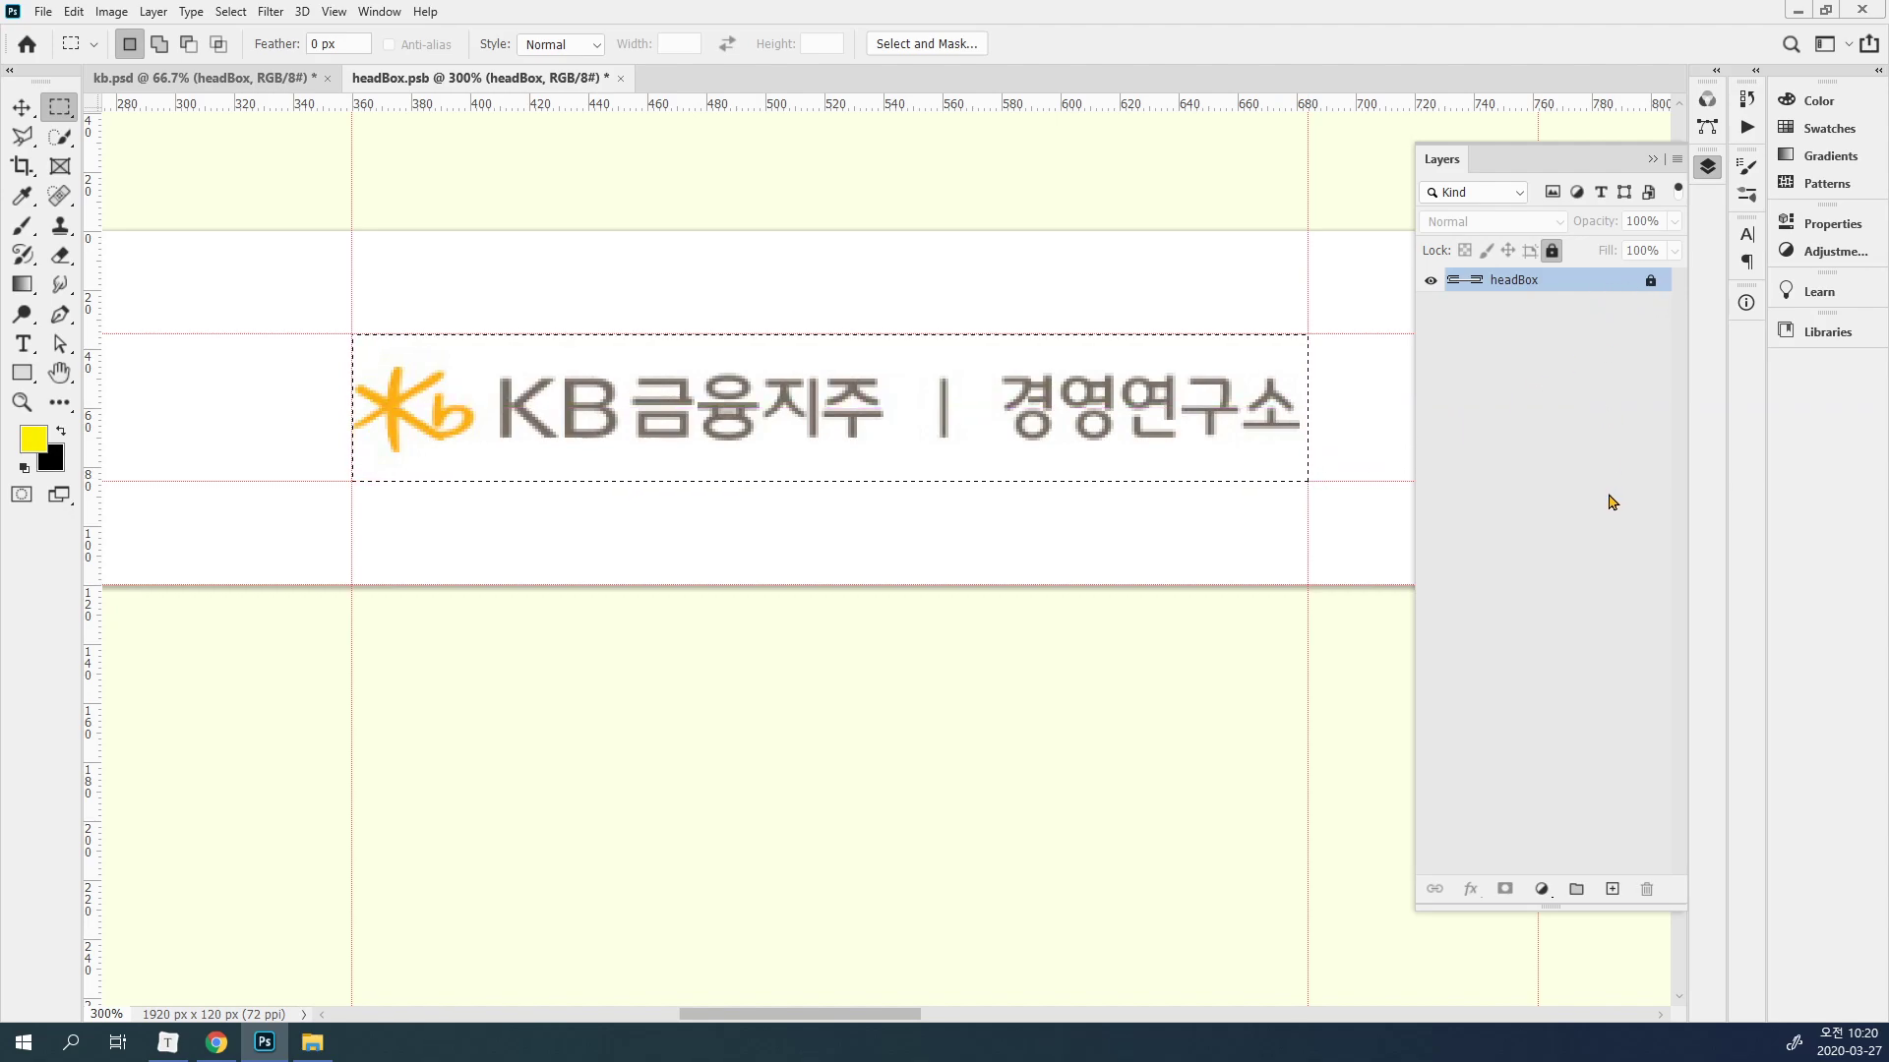
key(ctrl+j)
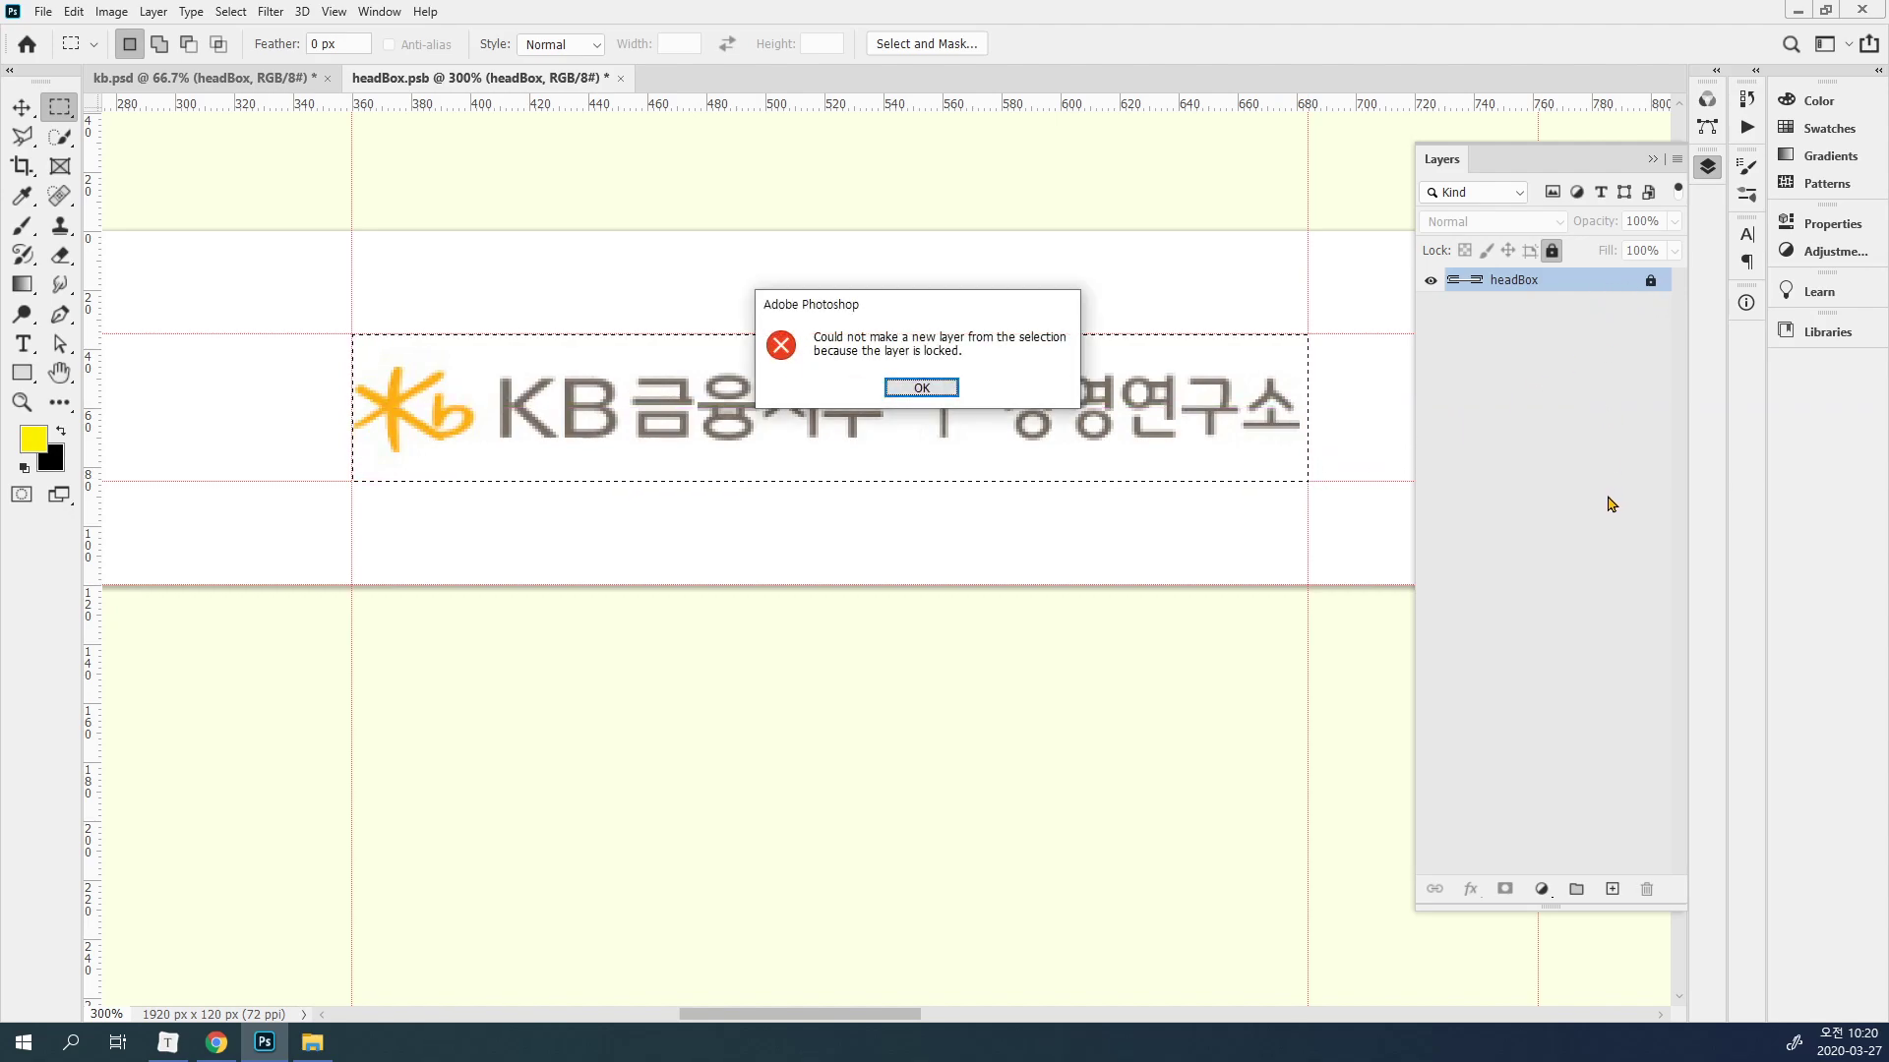
click(920, 388)
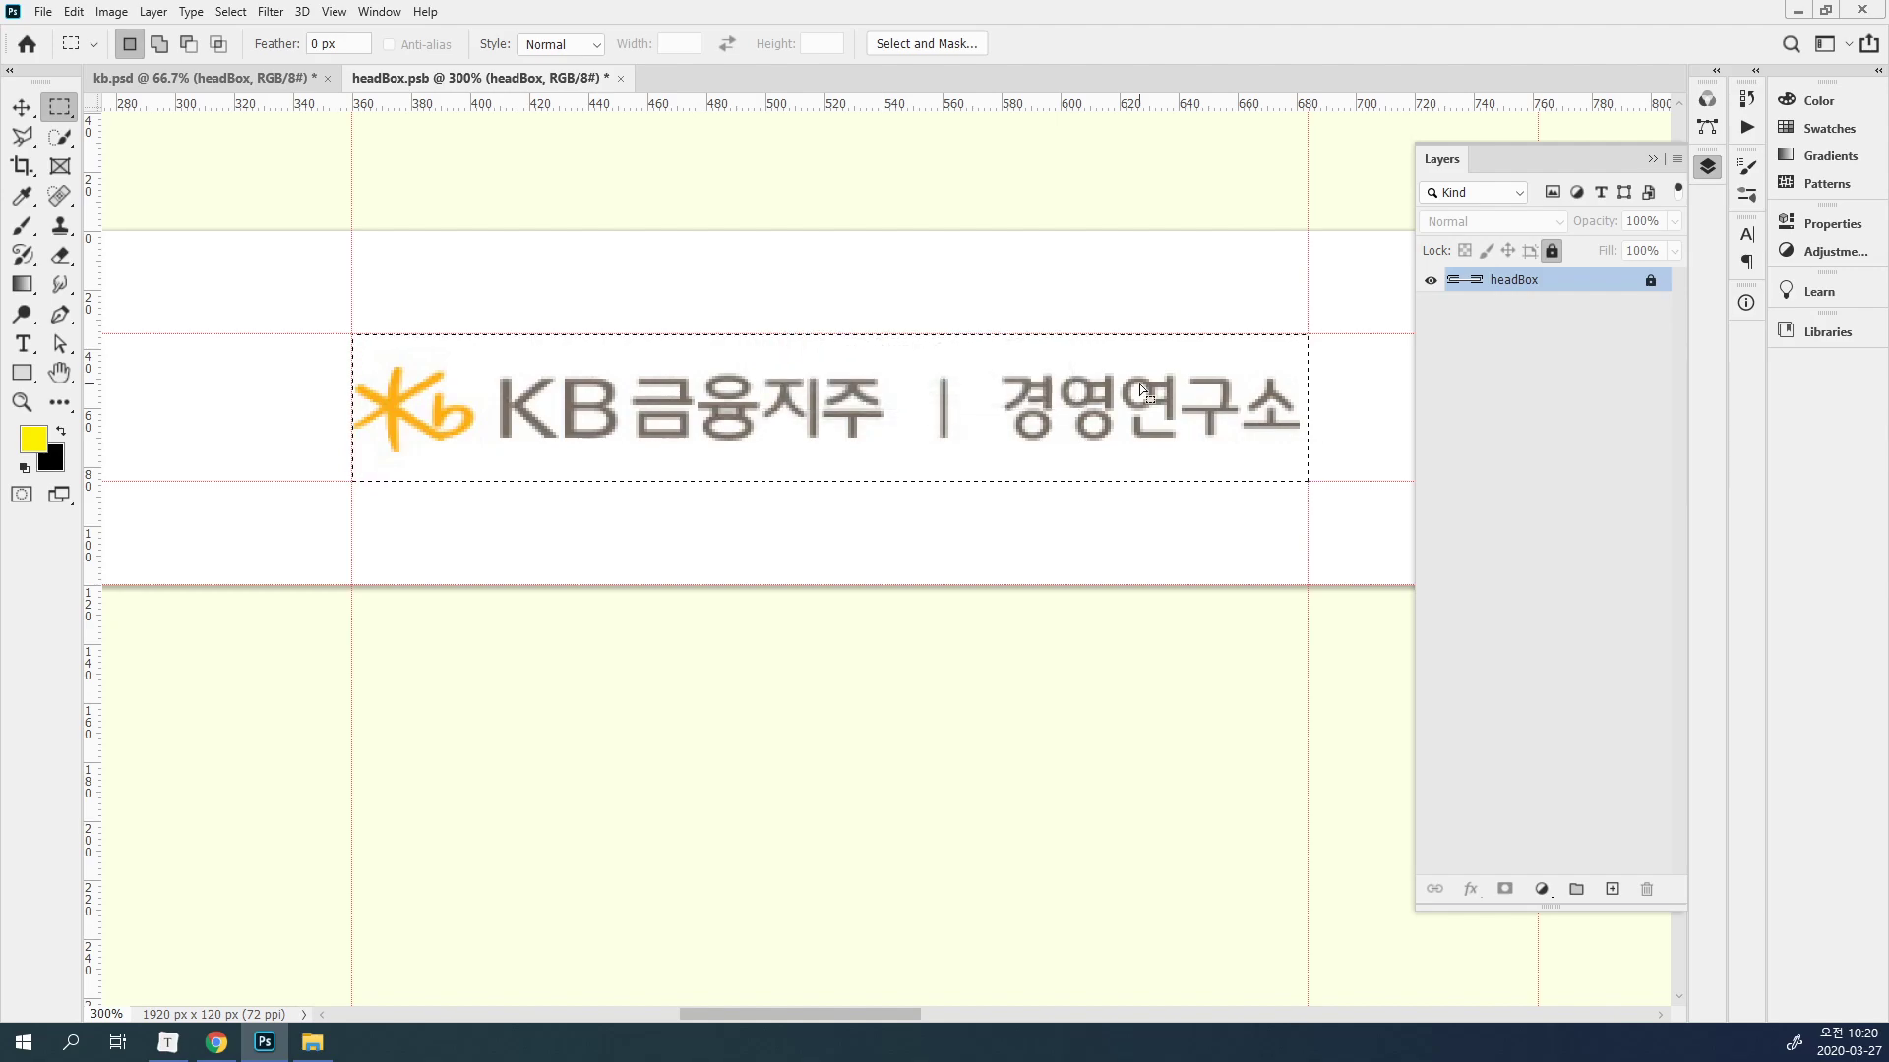
click(1550, 253)
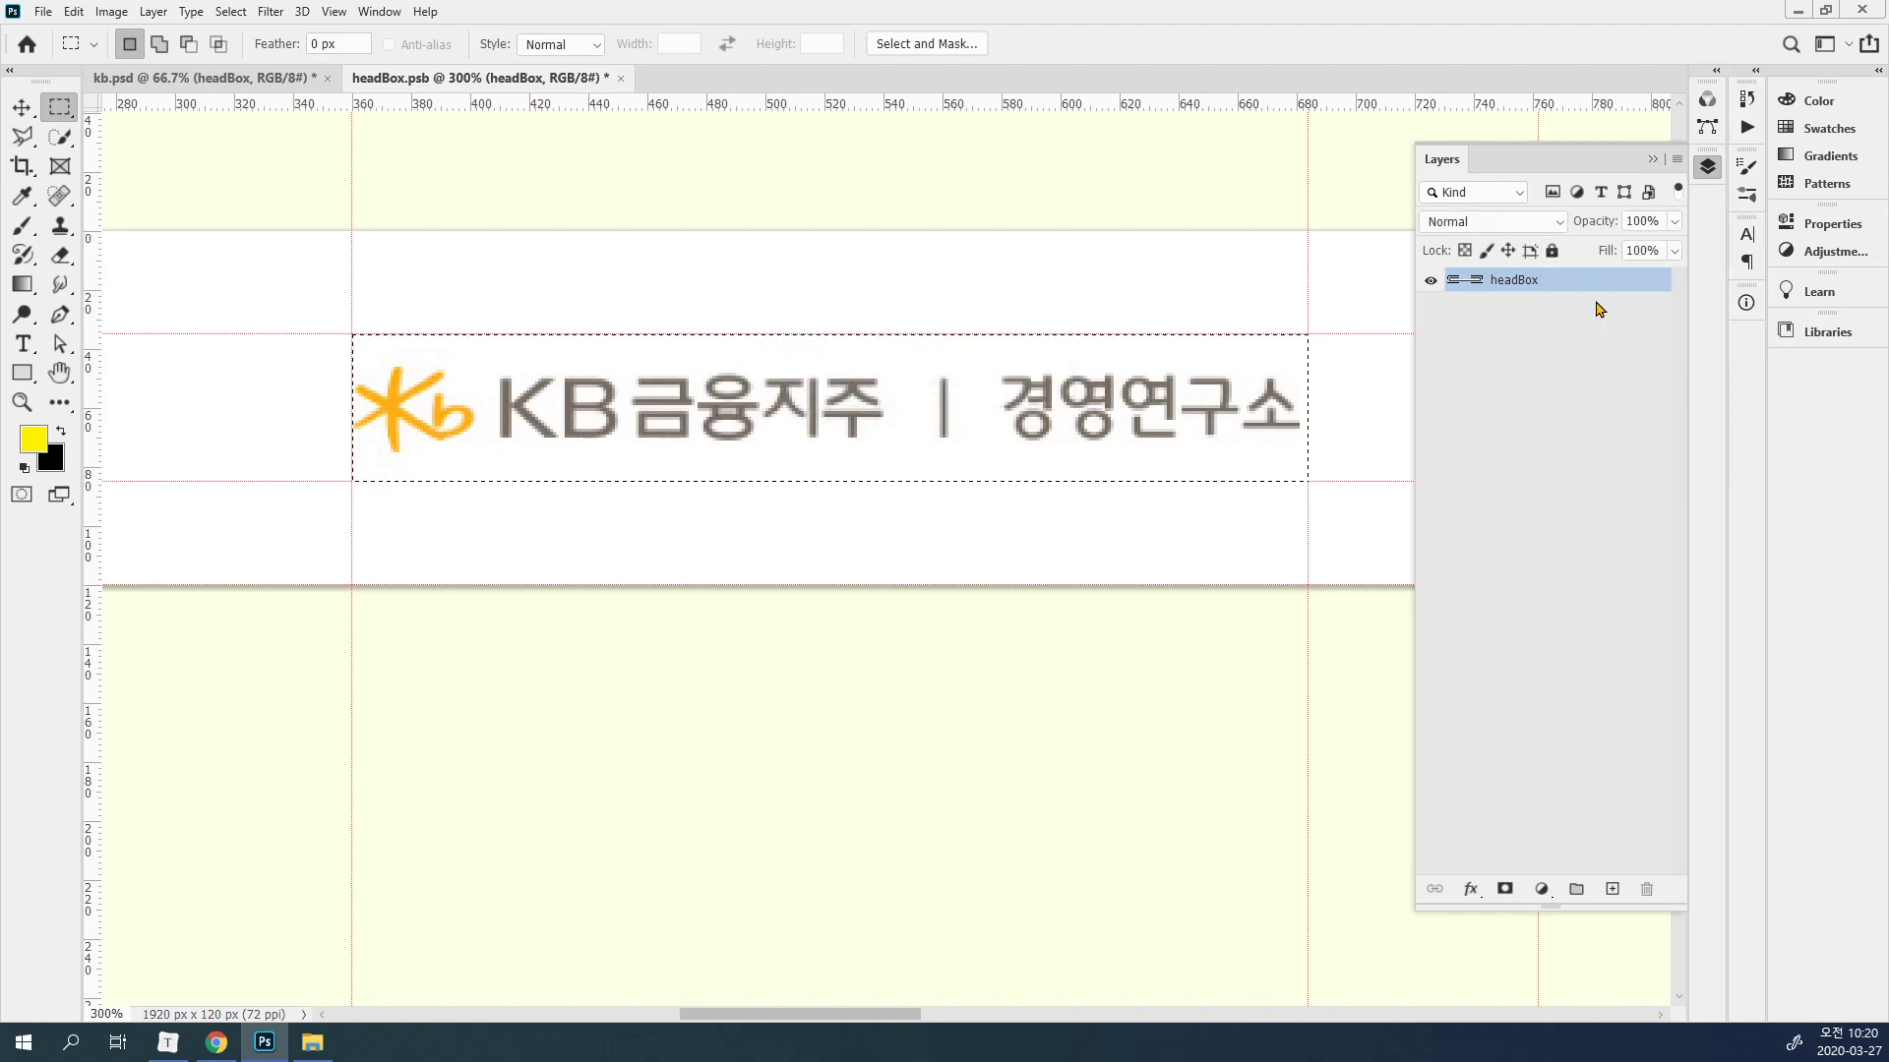
key(ctrl+j)
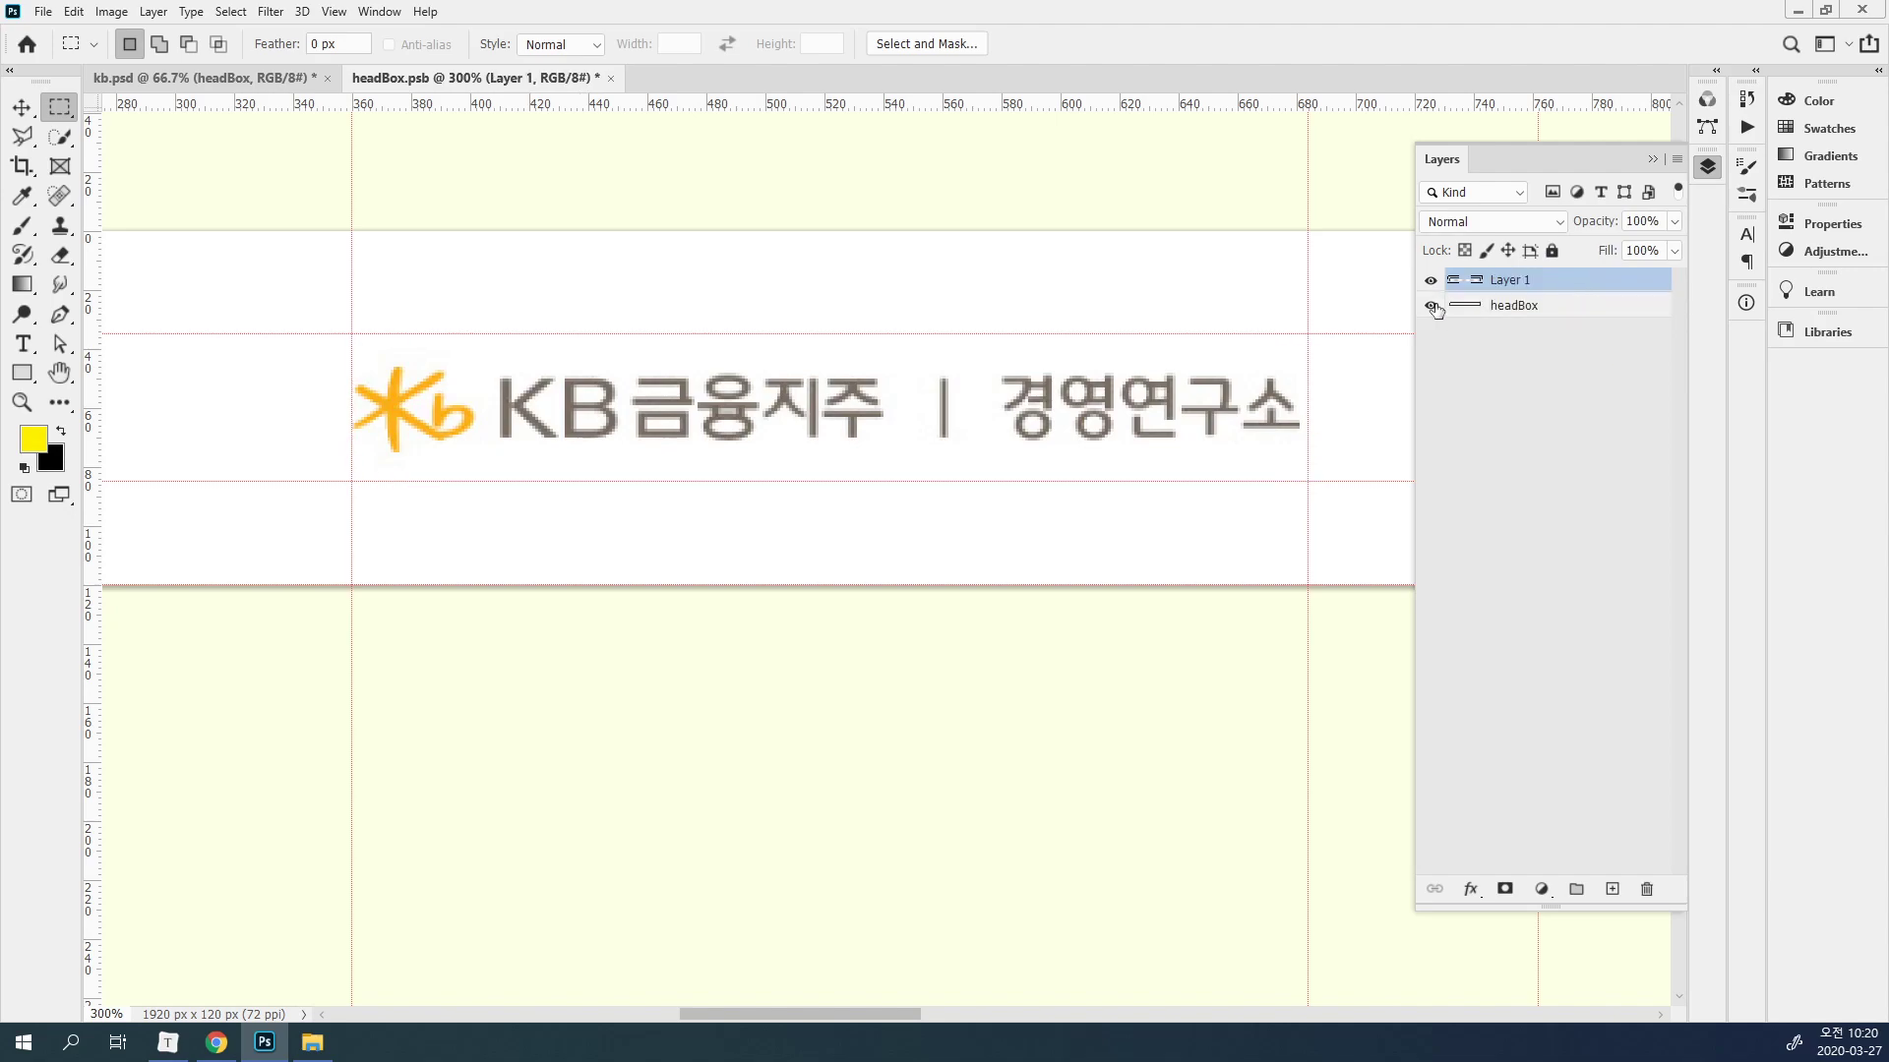
Lock the headBox layer again and hide it to isolate the copied logo.
click(1565, 307)
click(1551, 251)
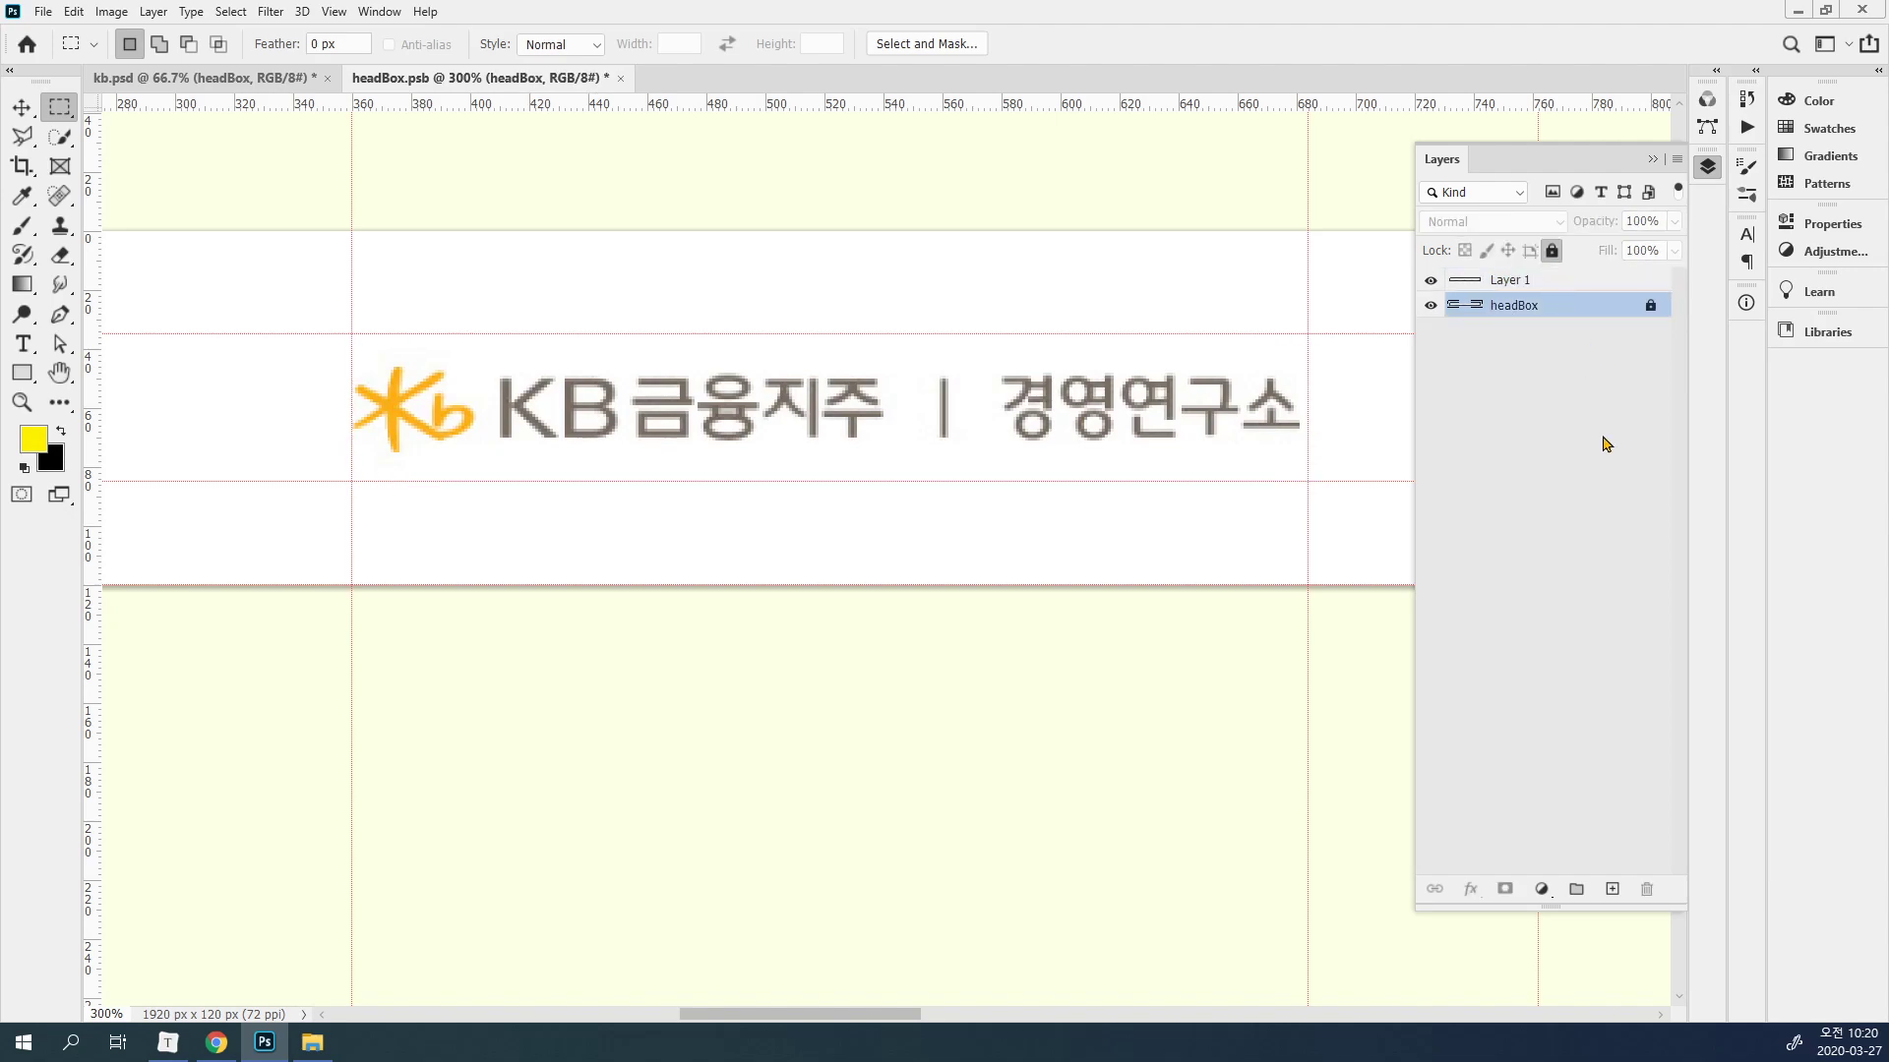
key(v)
click(1429, 306)
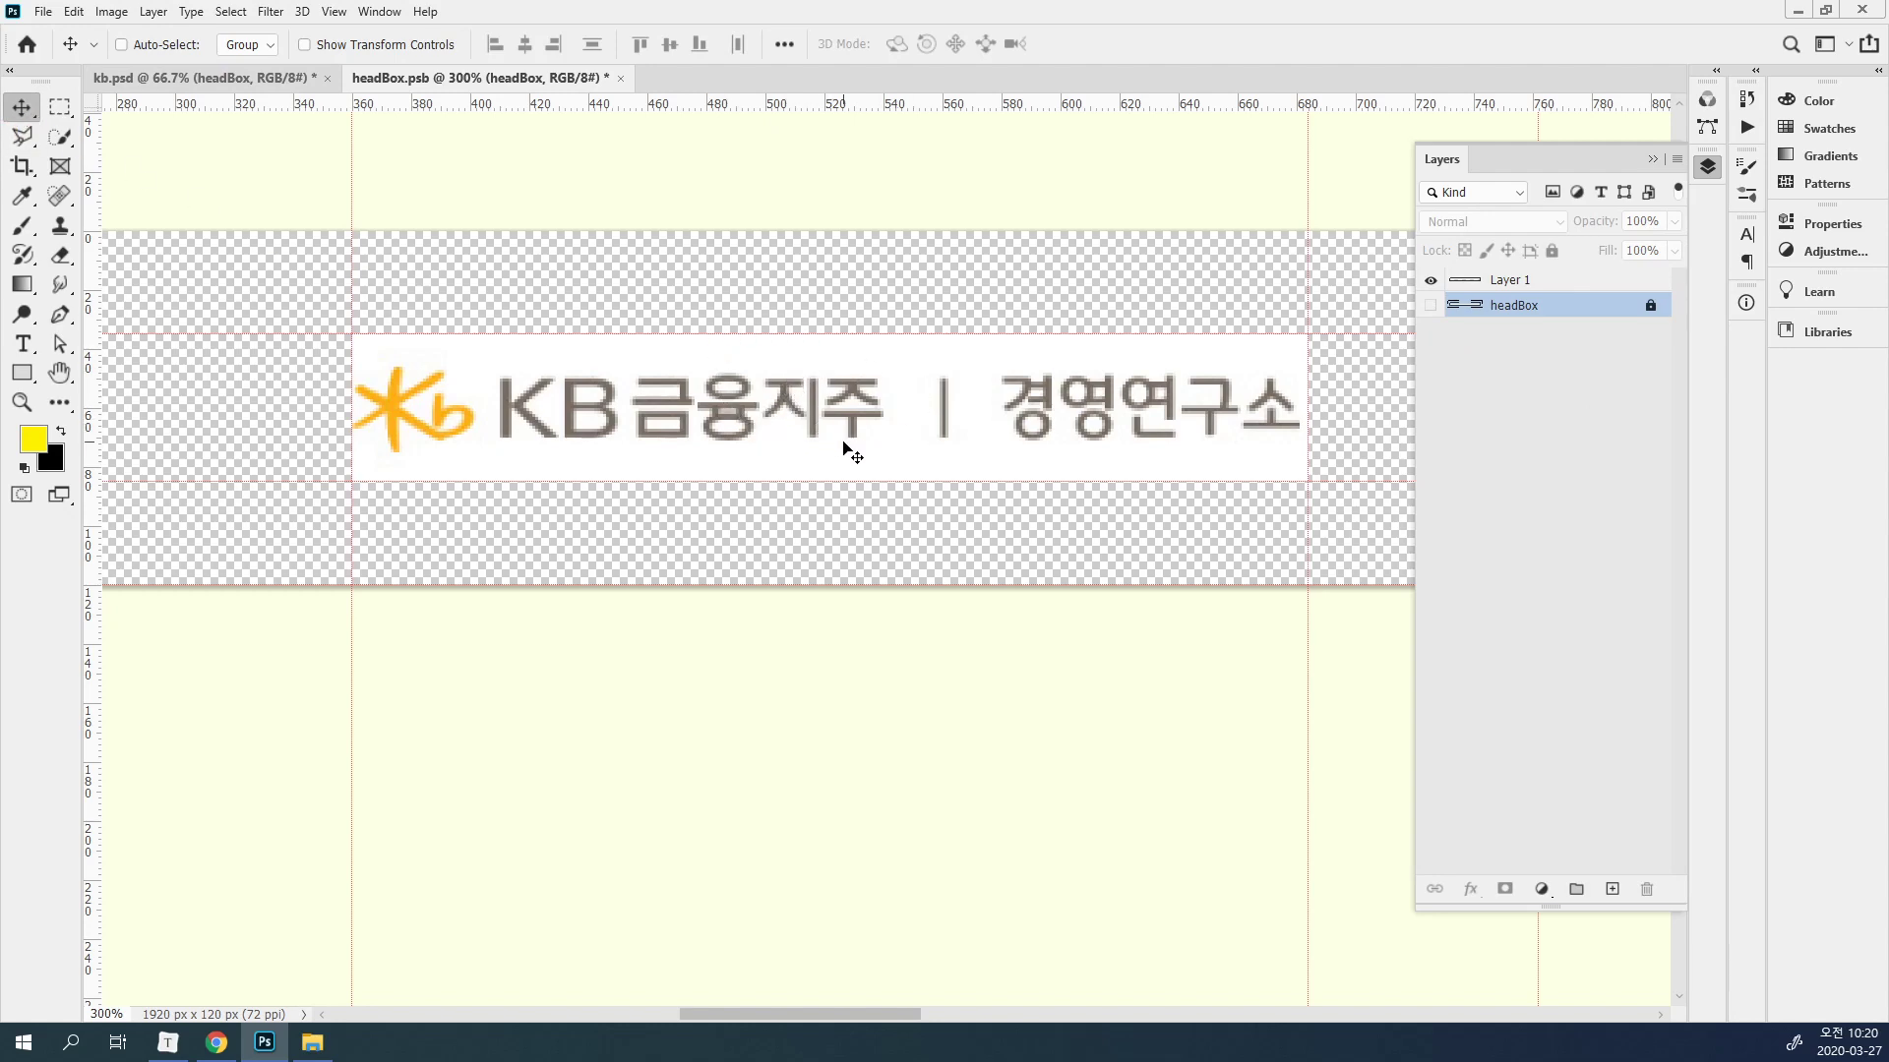
key(ctrl)
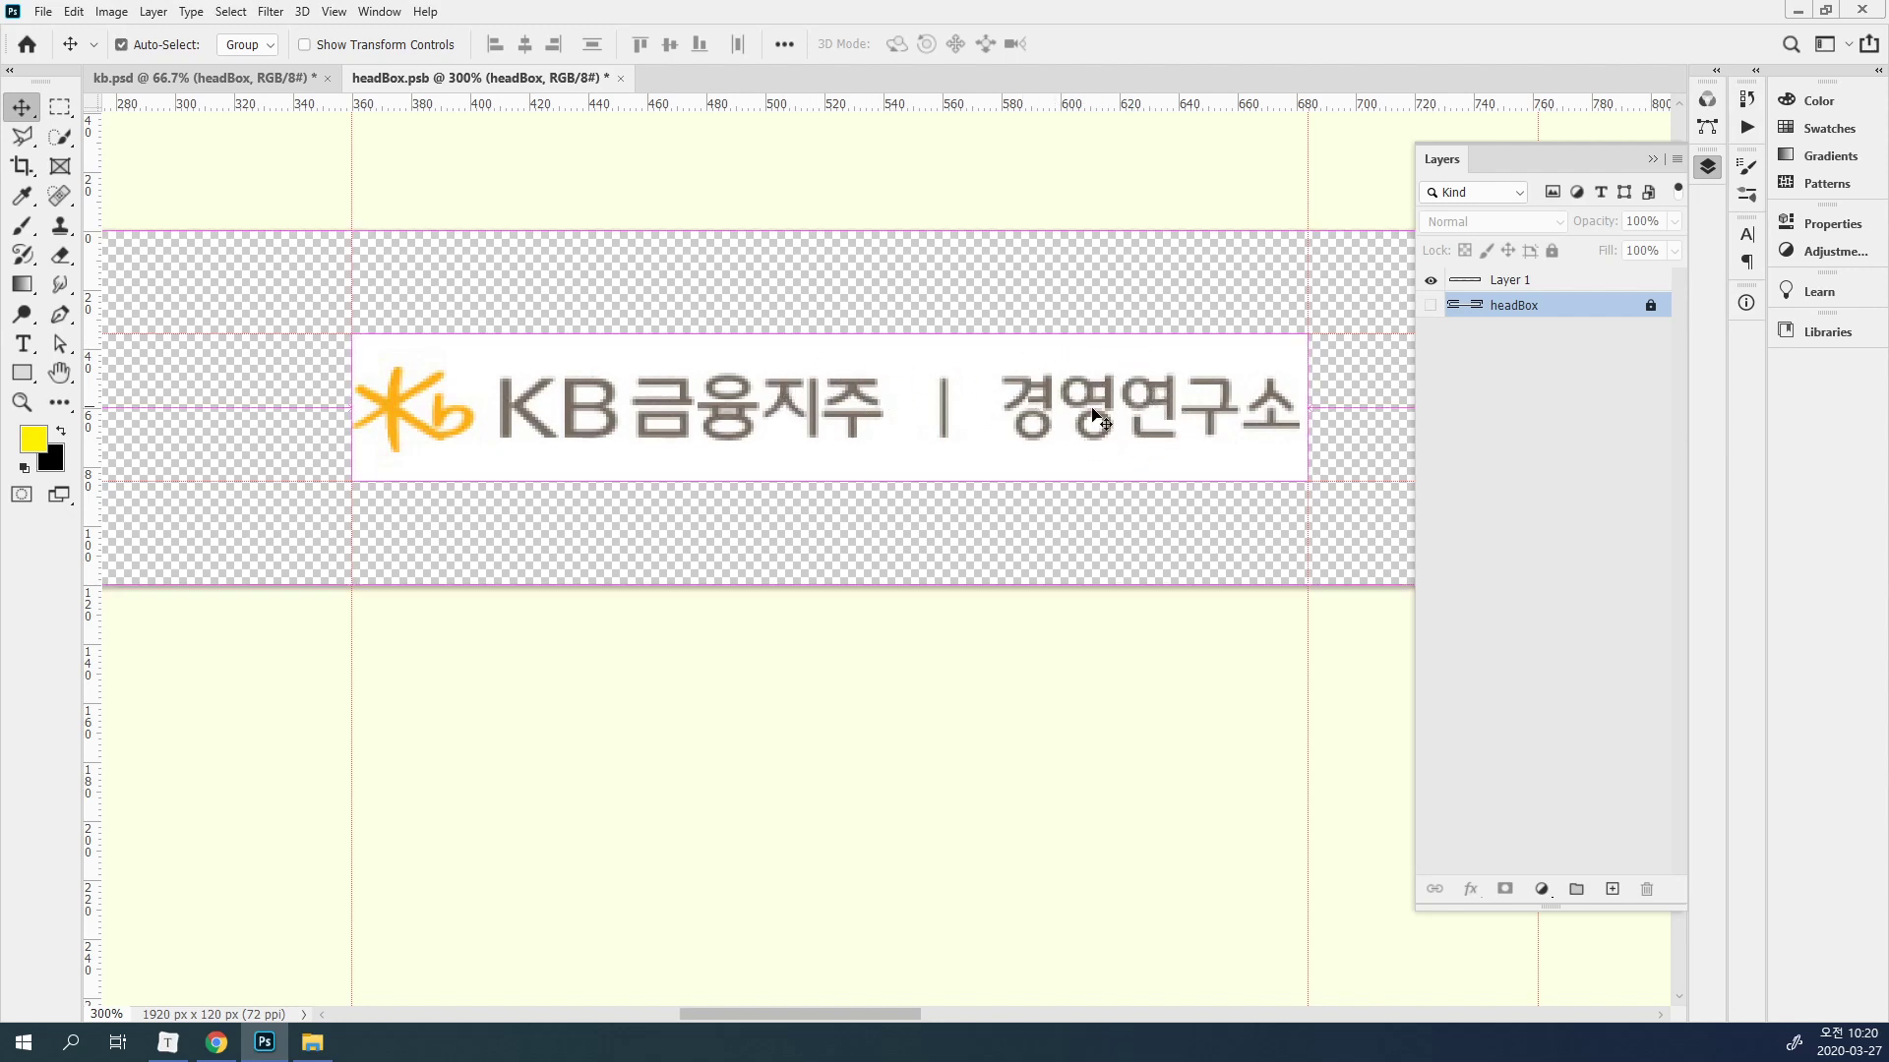
Rename the copied logo layer as h1.
click(1535, 287)
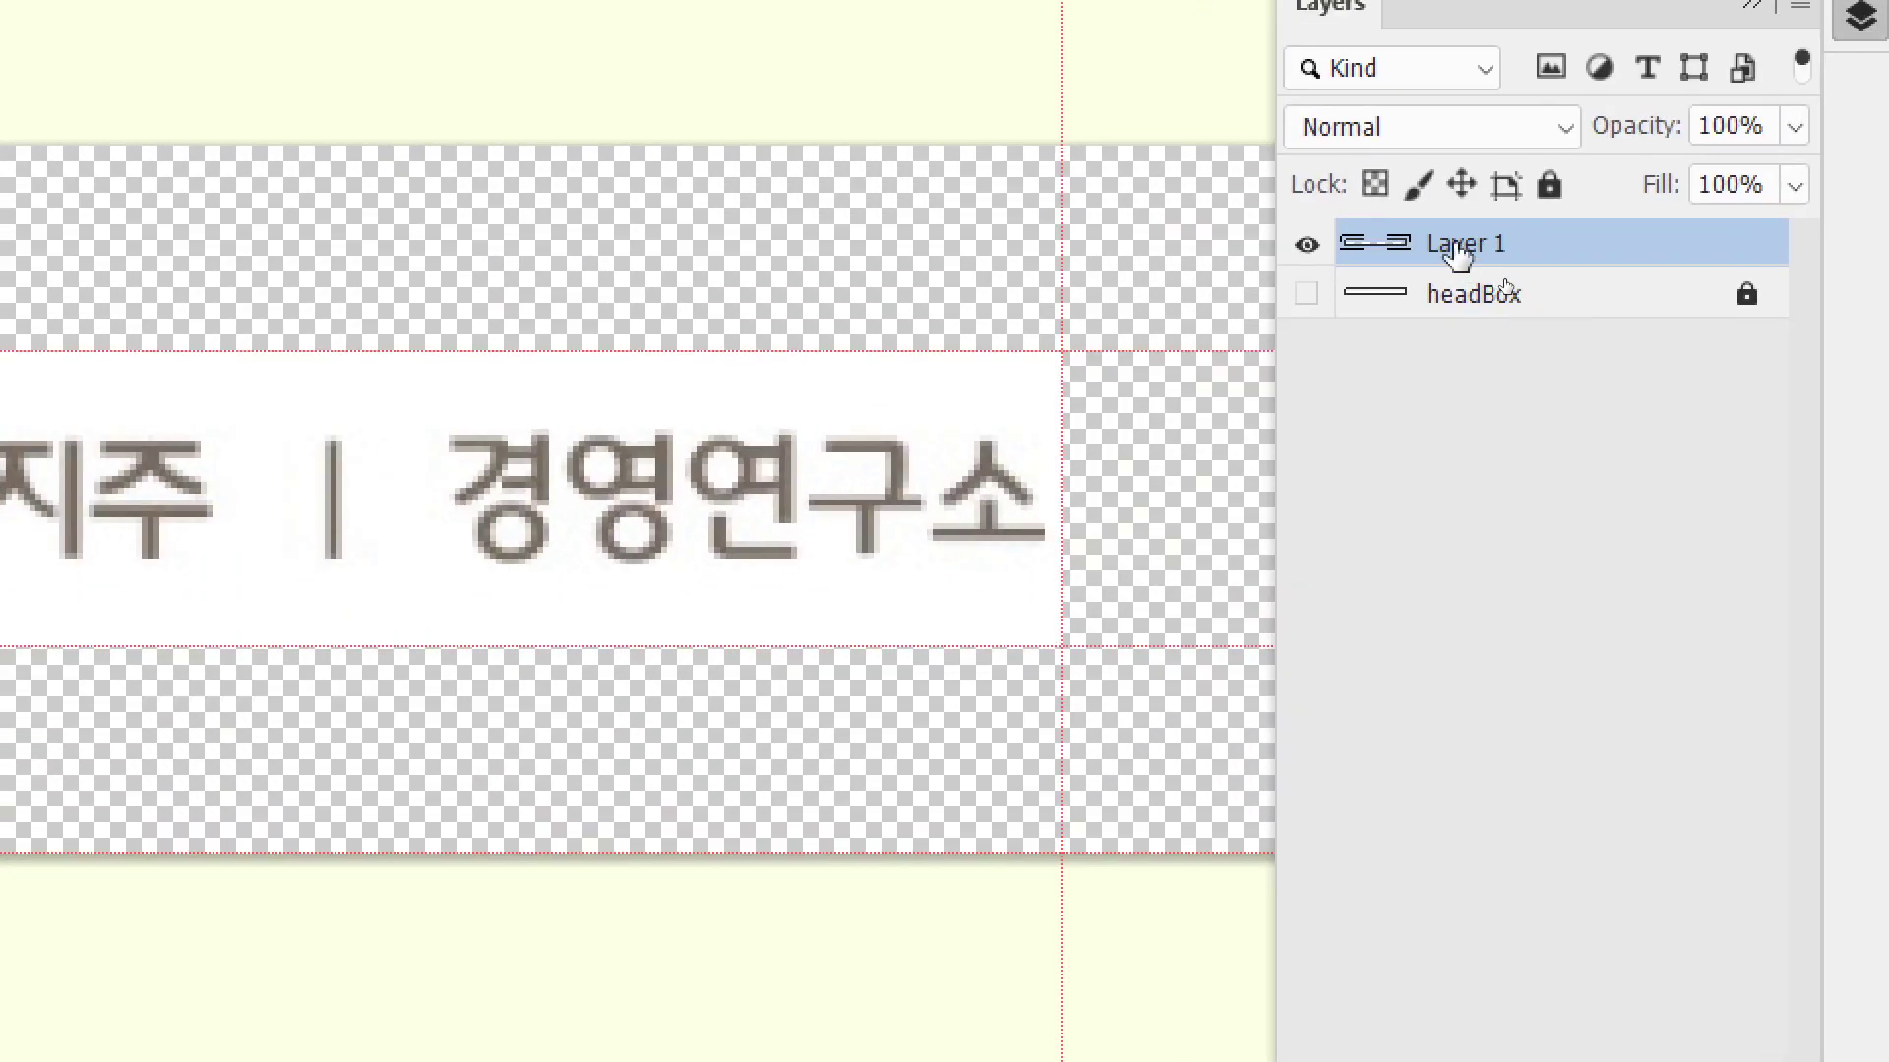
double_click(1502, 281)
text(h1)
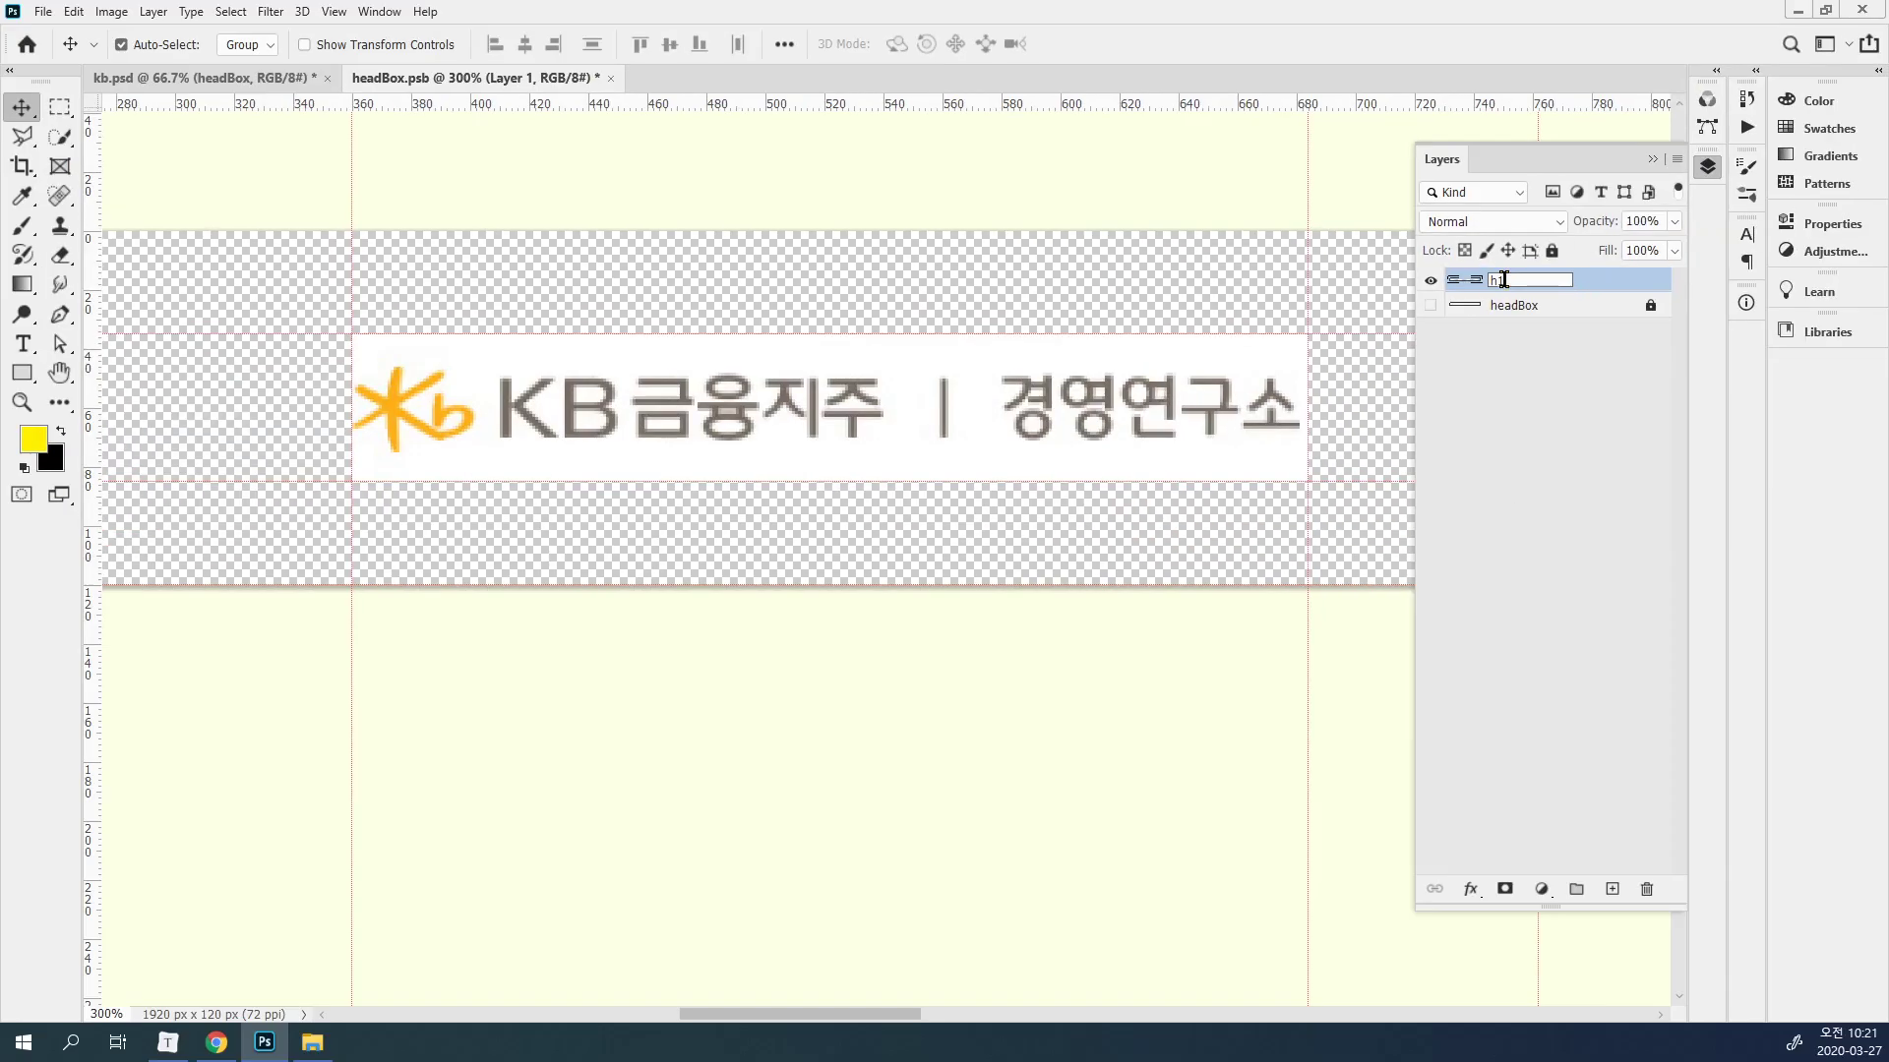
click(1559, 418)
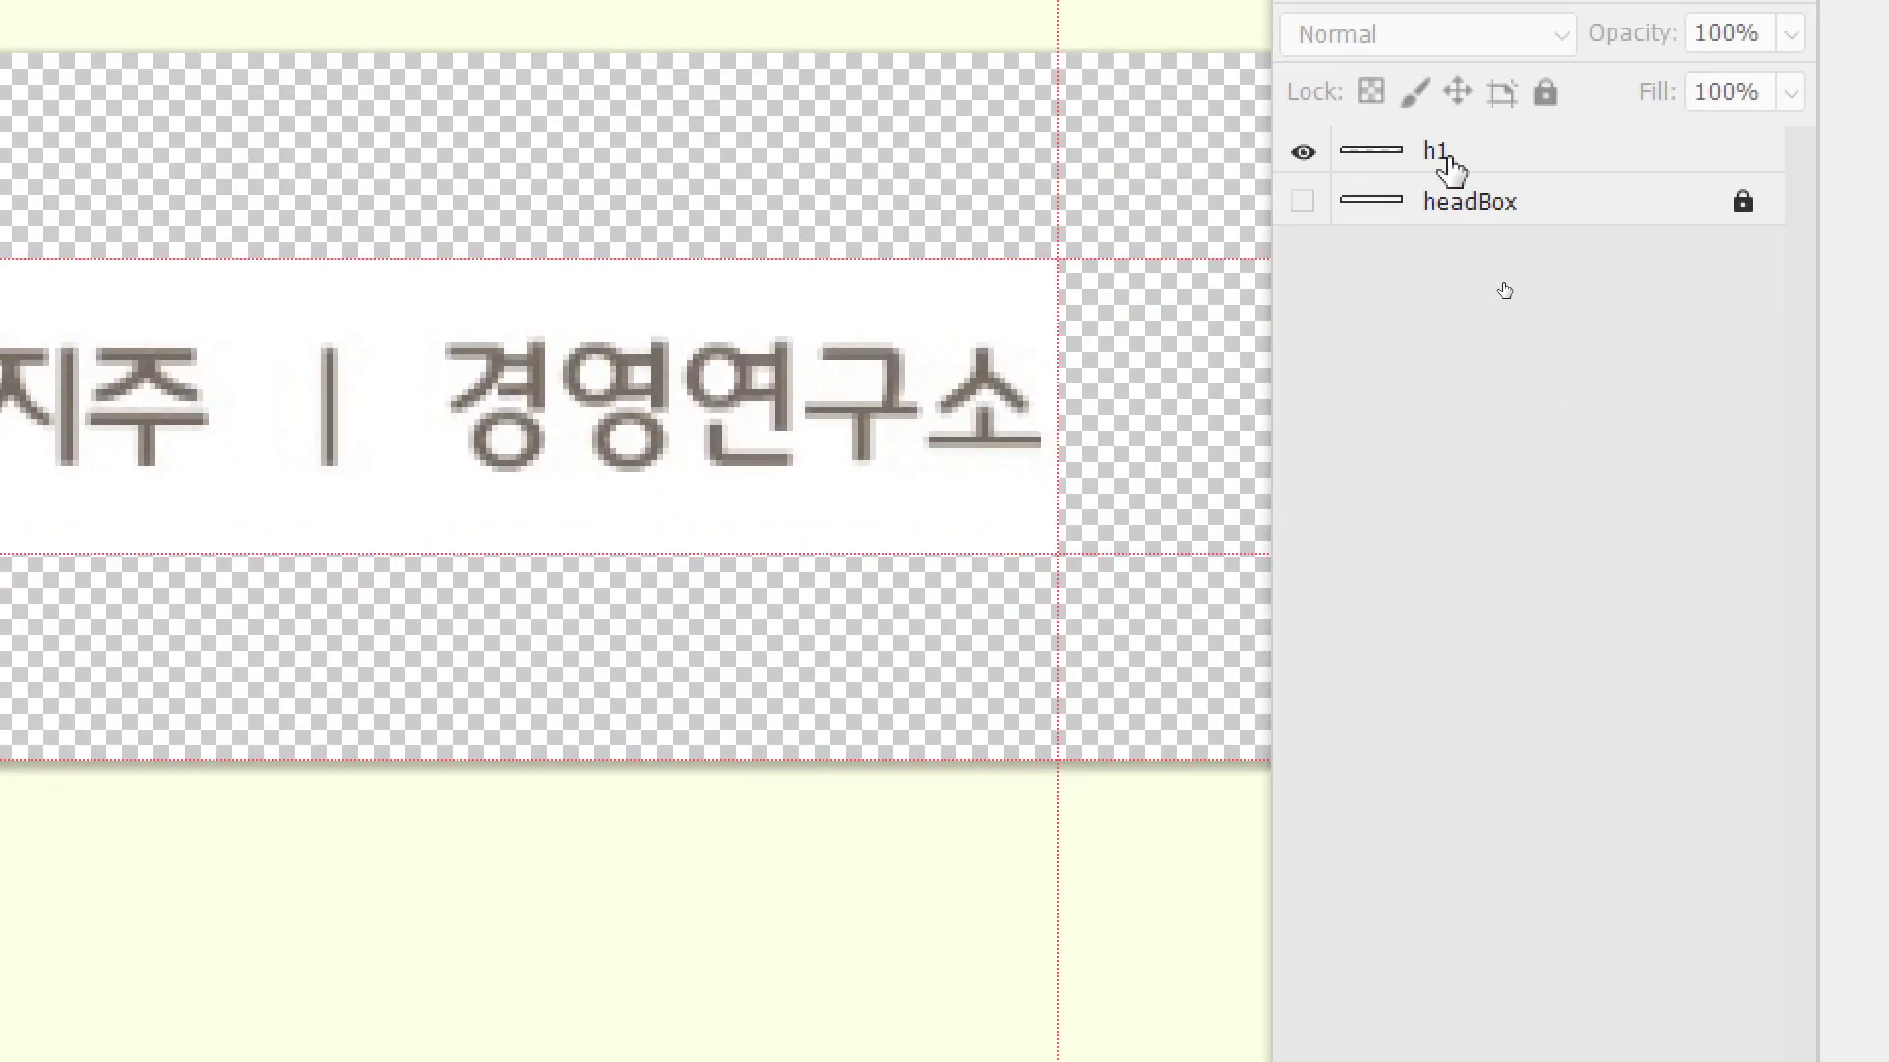
Rename the logo layer as title_logo and save headBox.psb.
double_click(1501, 281)
text(title)
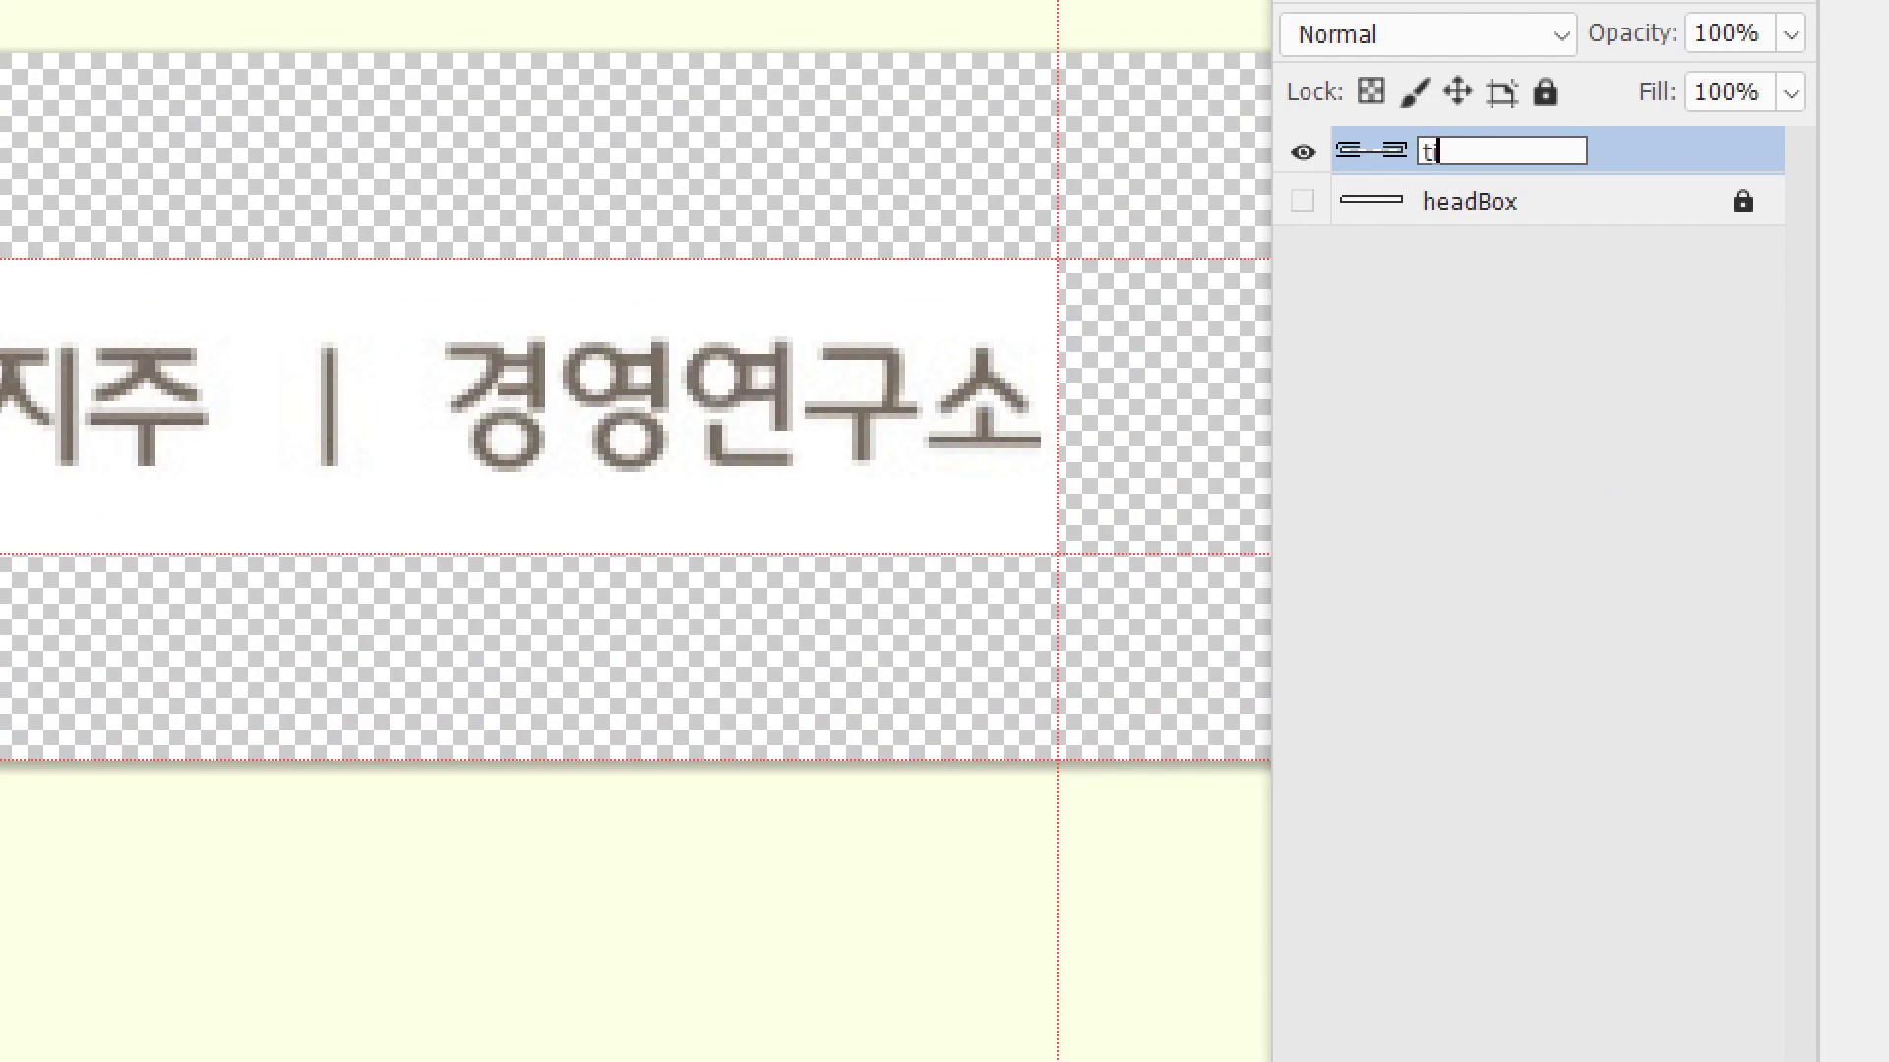
text(_logo)
key(Return)
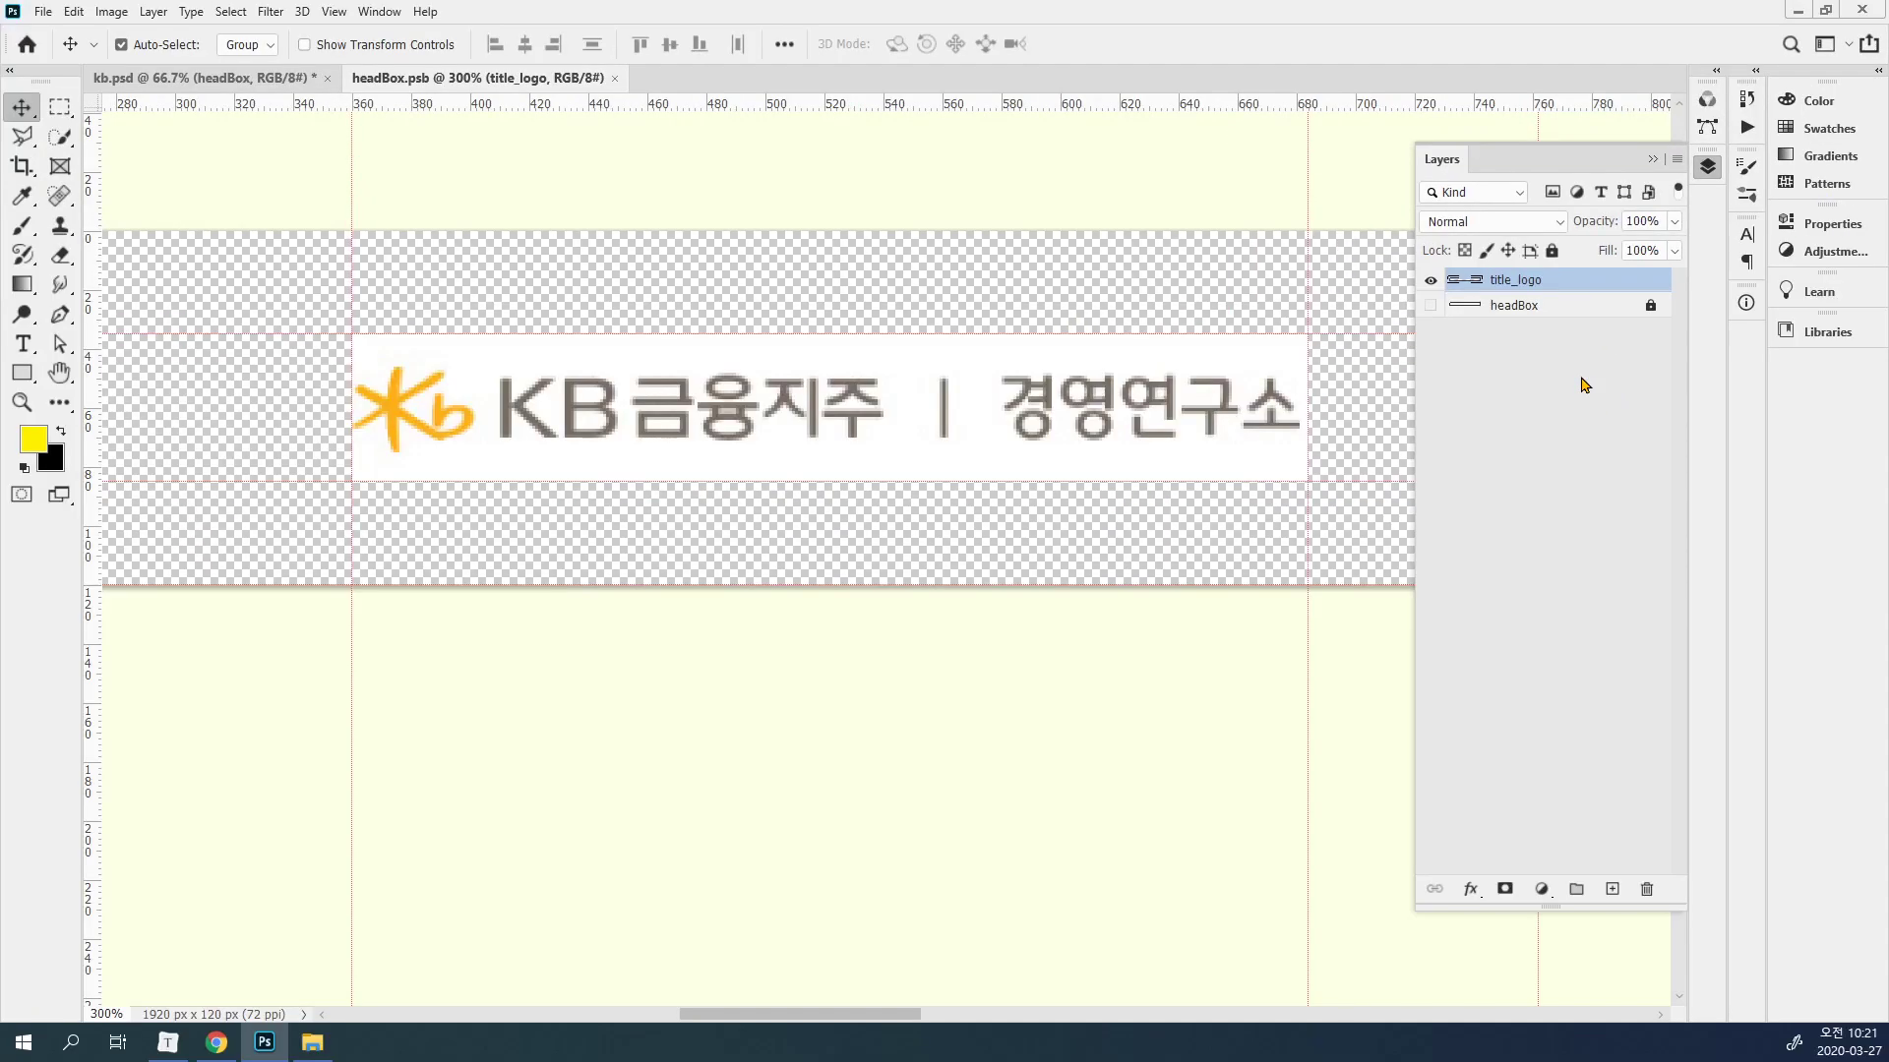
Switch to kb.psd and check how the page header looks with only the logo layer showing.
key(ctrl+minus)
key(ctrl+minus)
key(ctrl+minus)
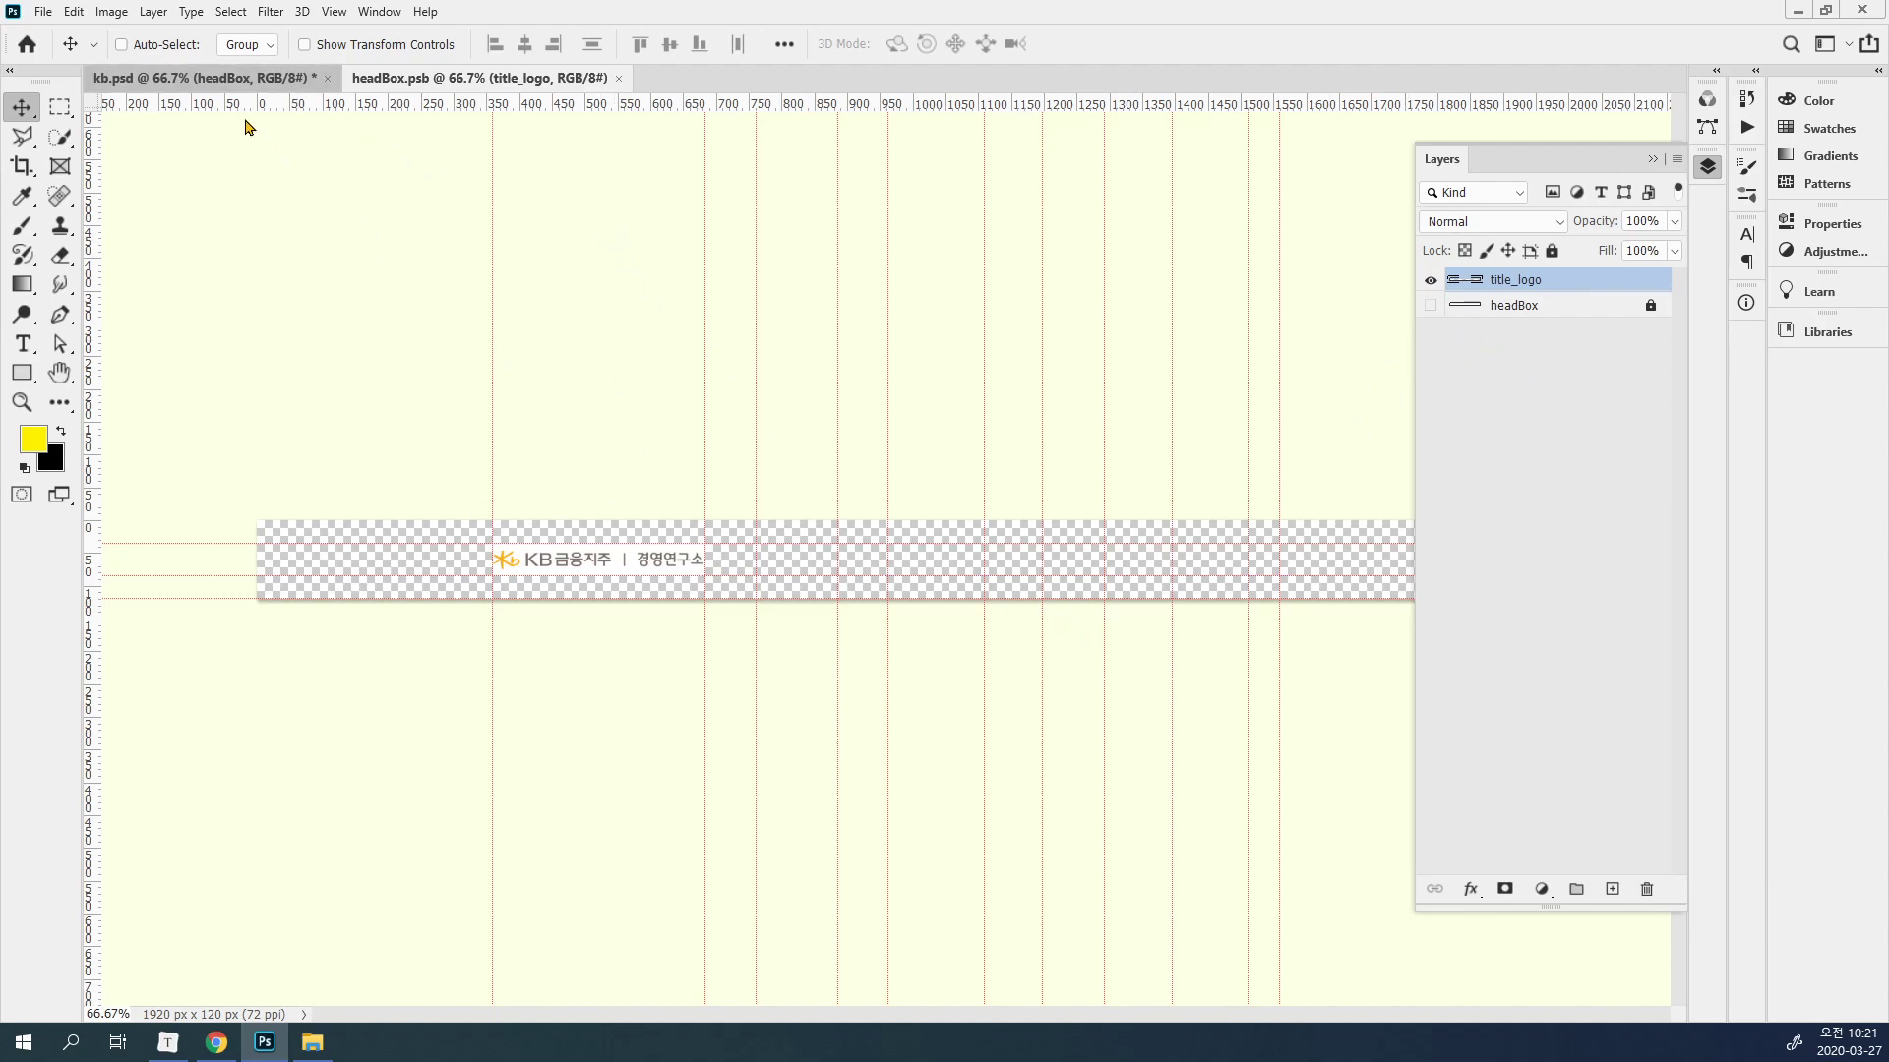
key(ctrl+Tab)
drag(595, 120, 460, 322)
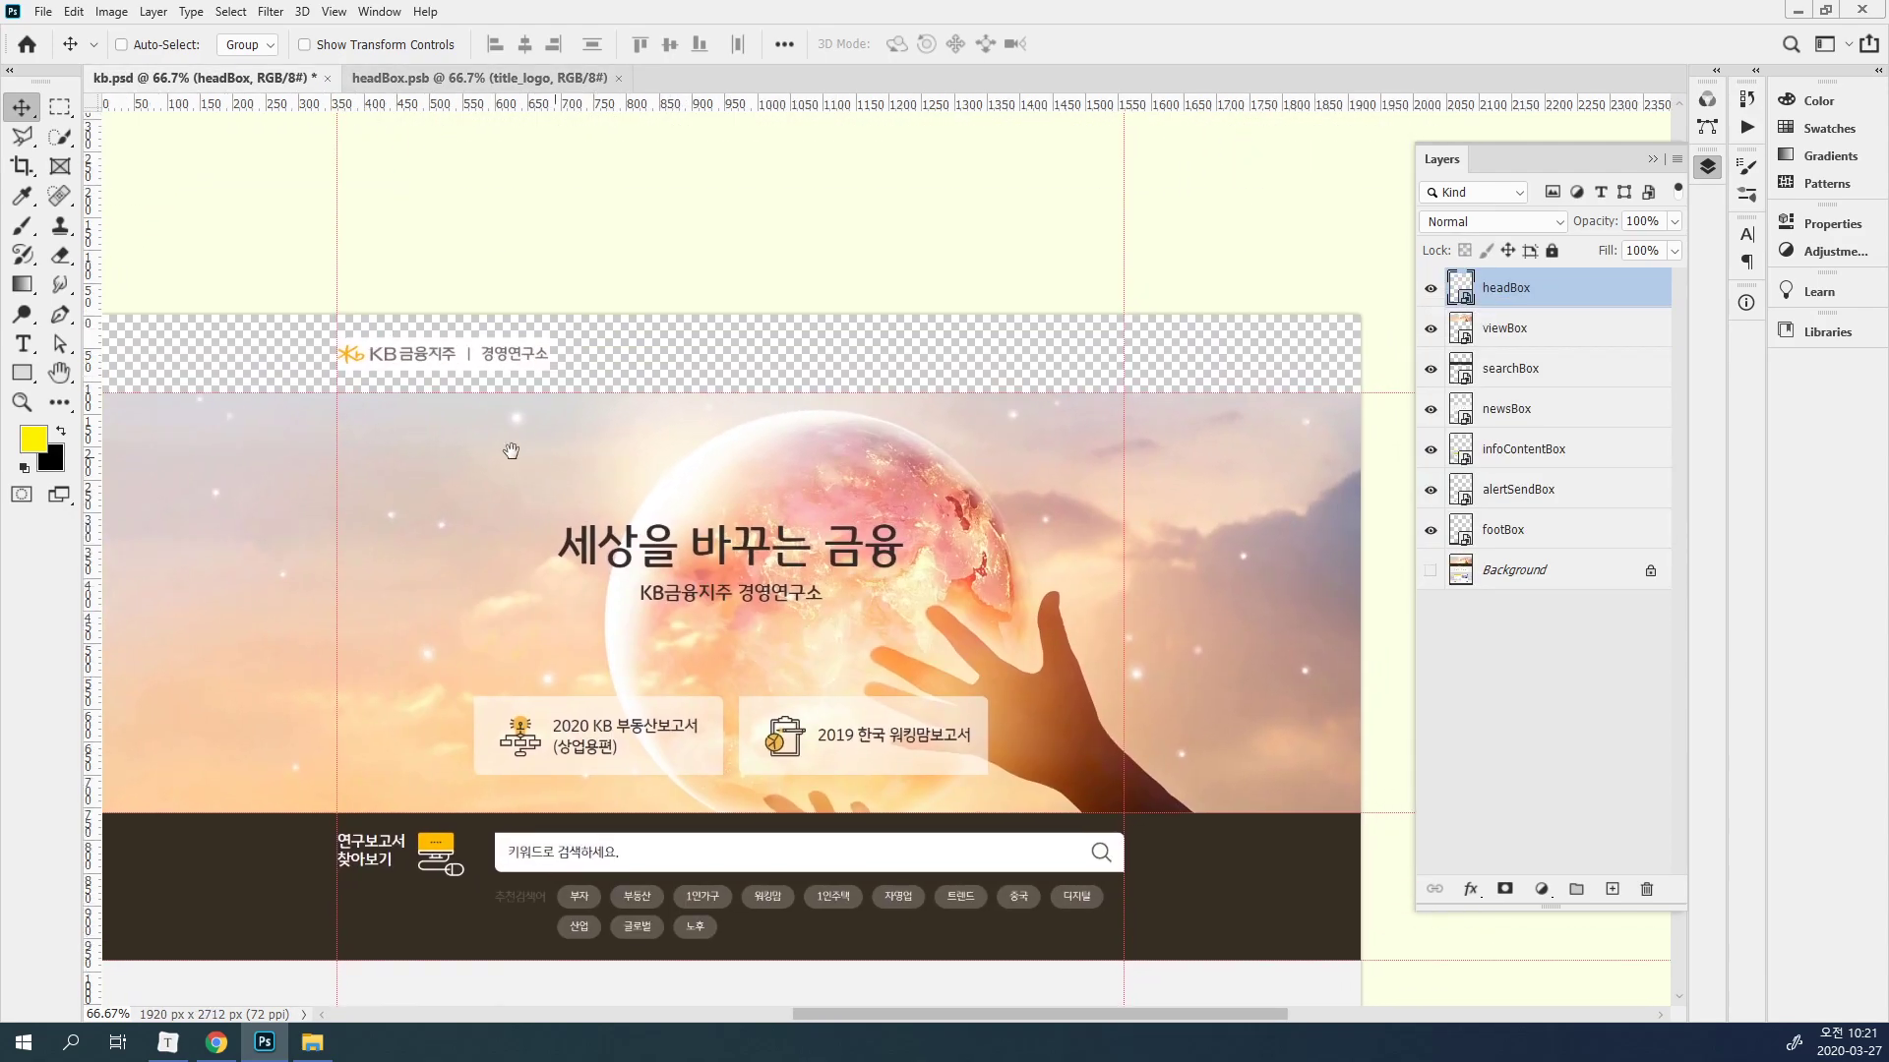
Make the headBox layer visible again in headBox.psb and check the updated header in kb.psd.
click(479, 78)
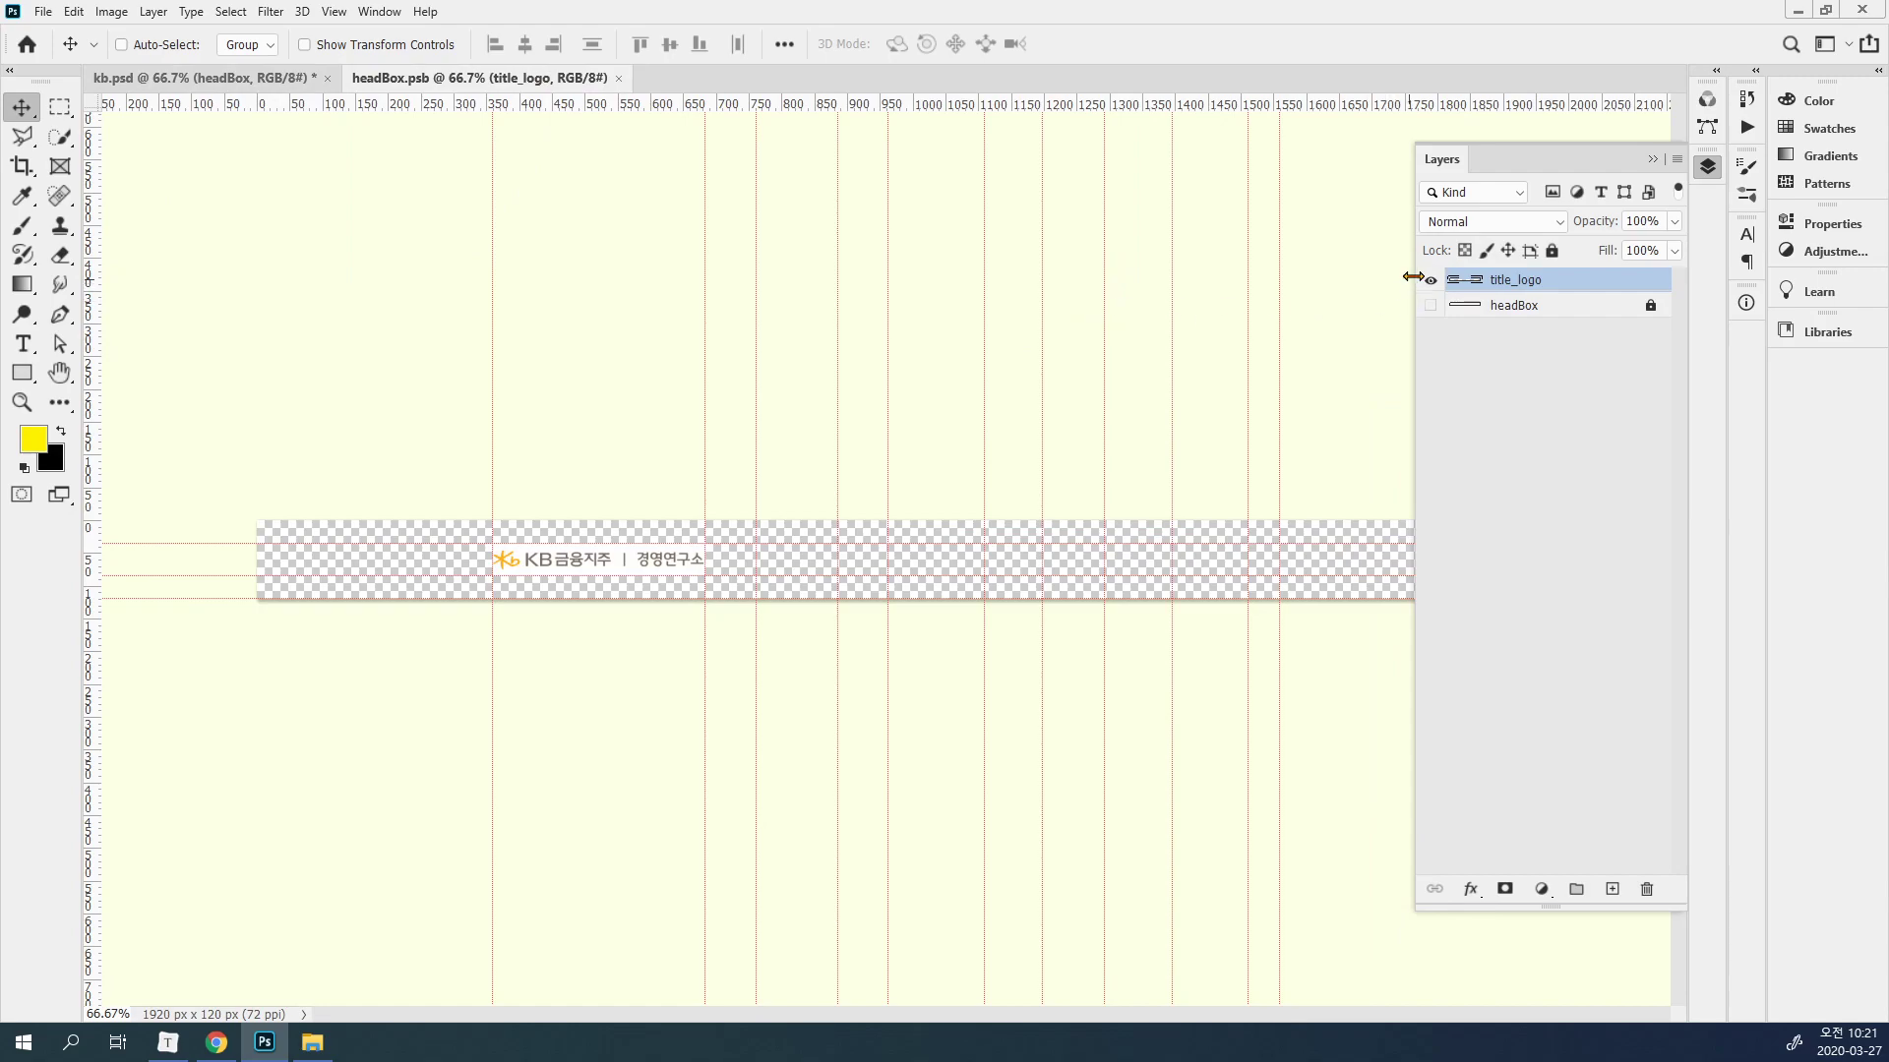
click(1431, 307)
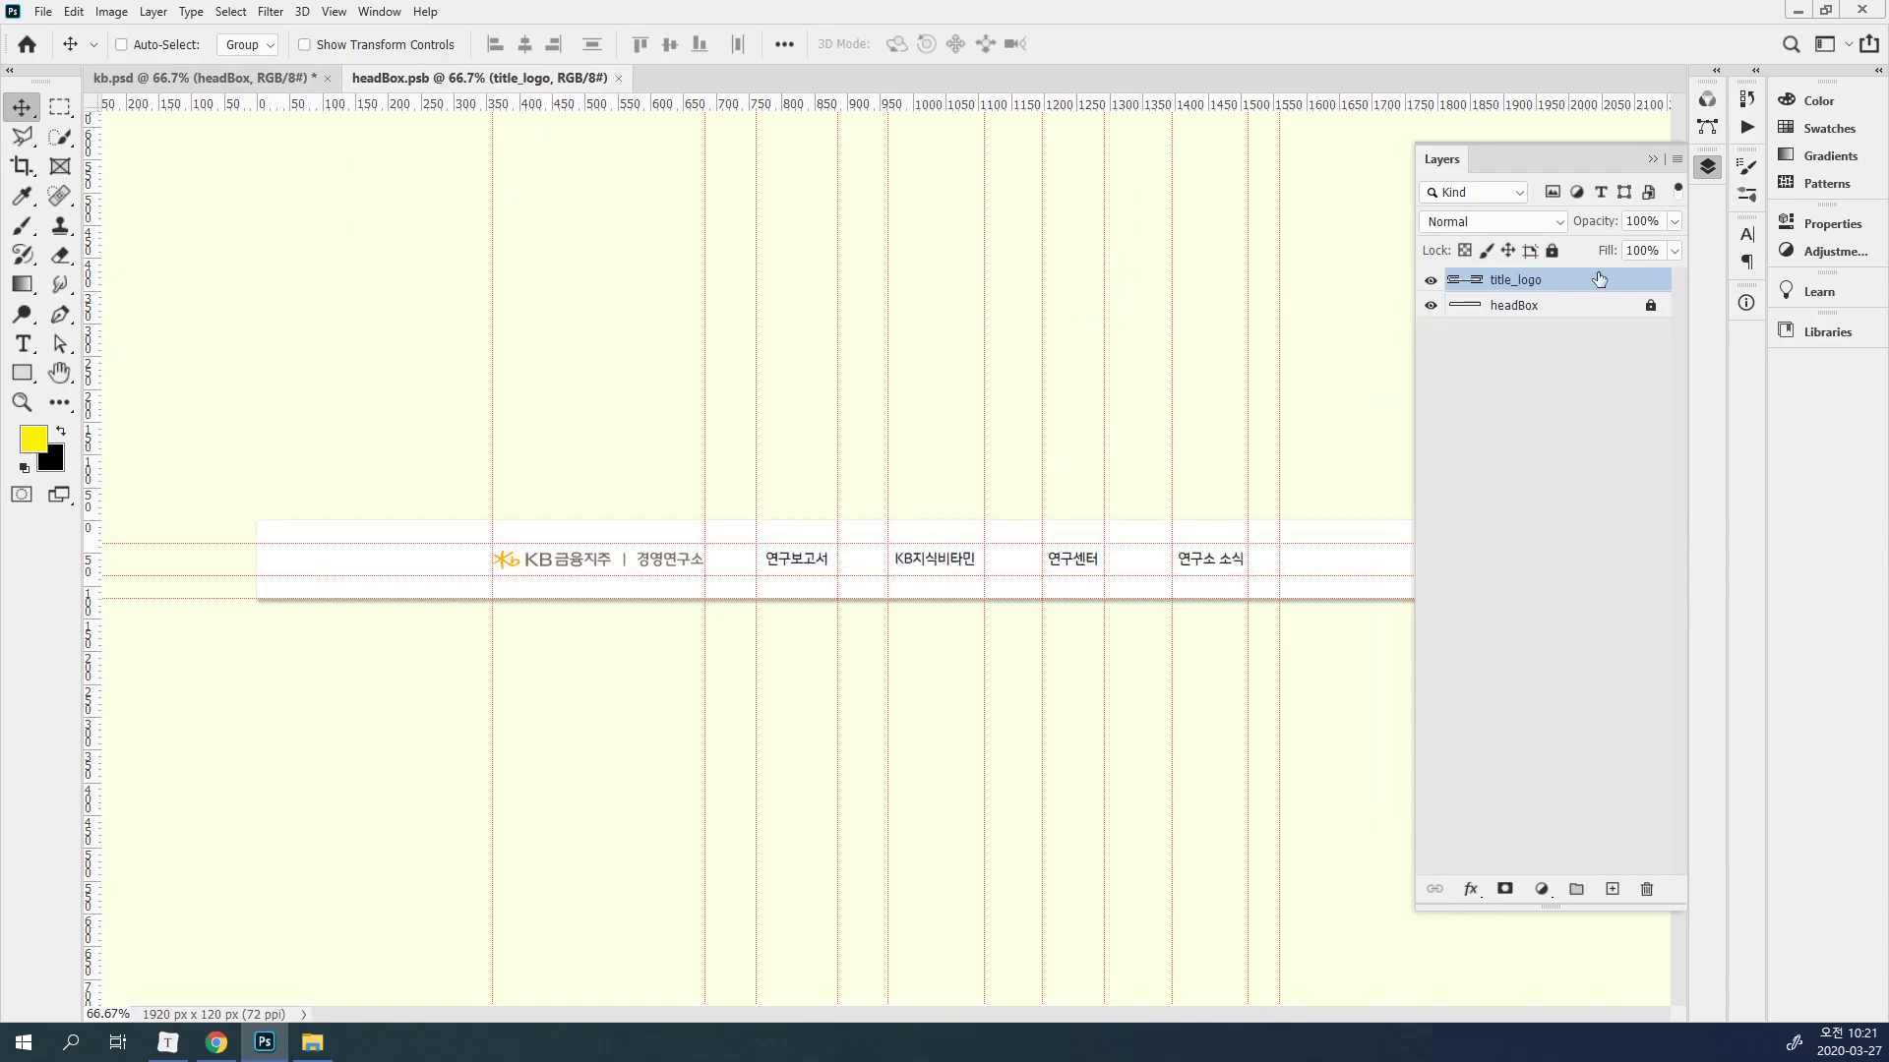
click(250, 78)
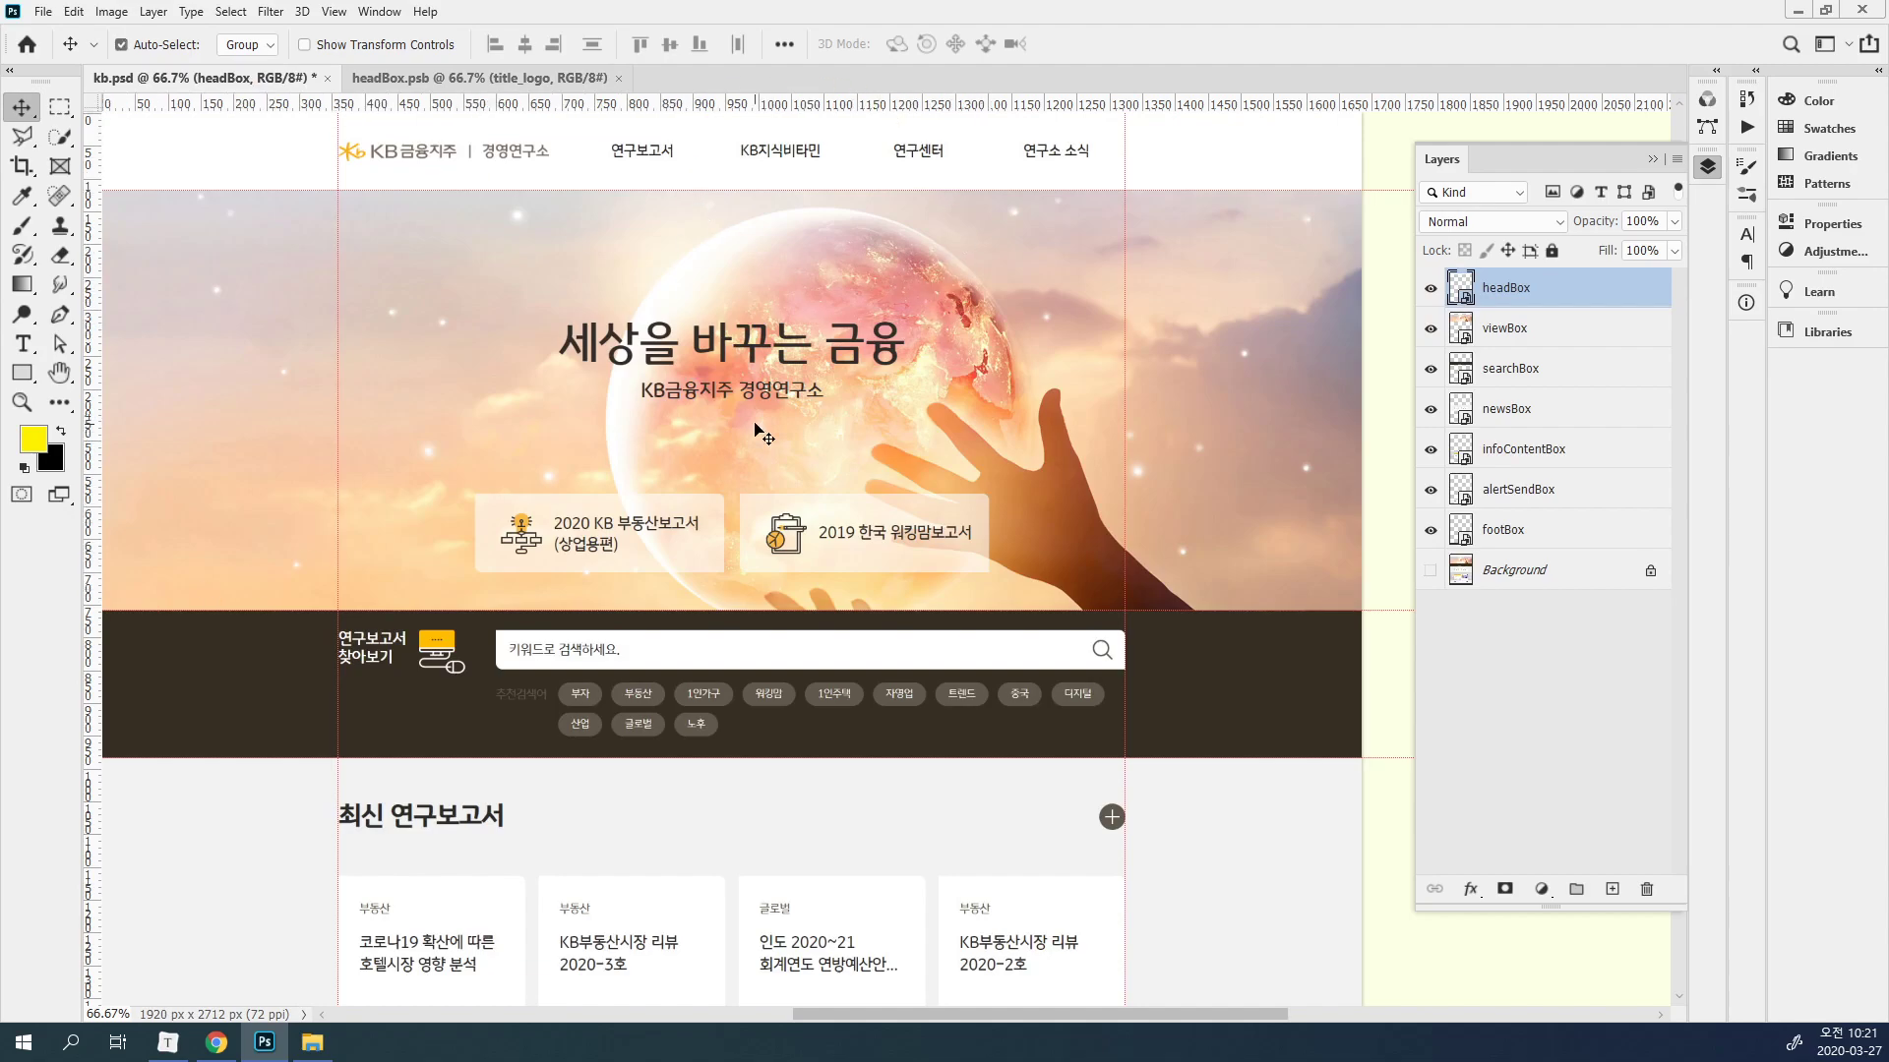
key(ctrl+minus)
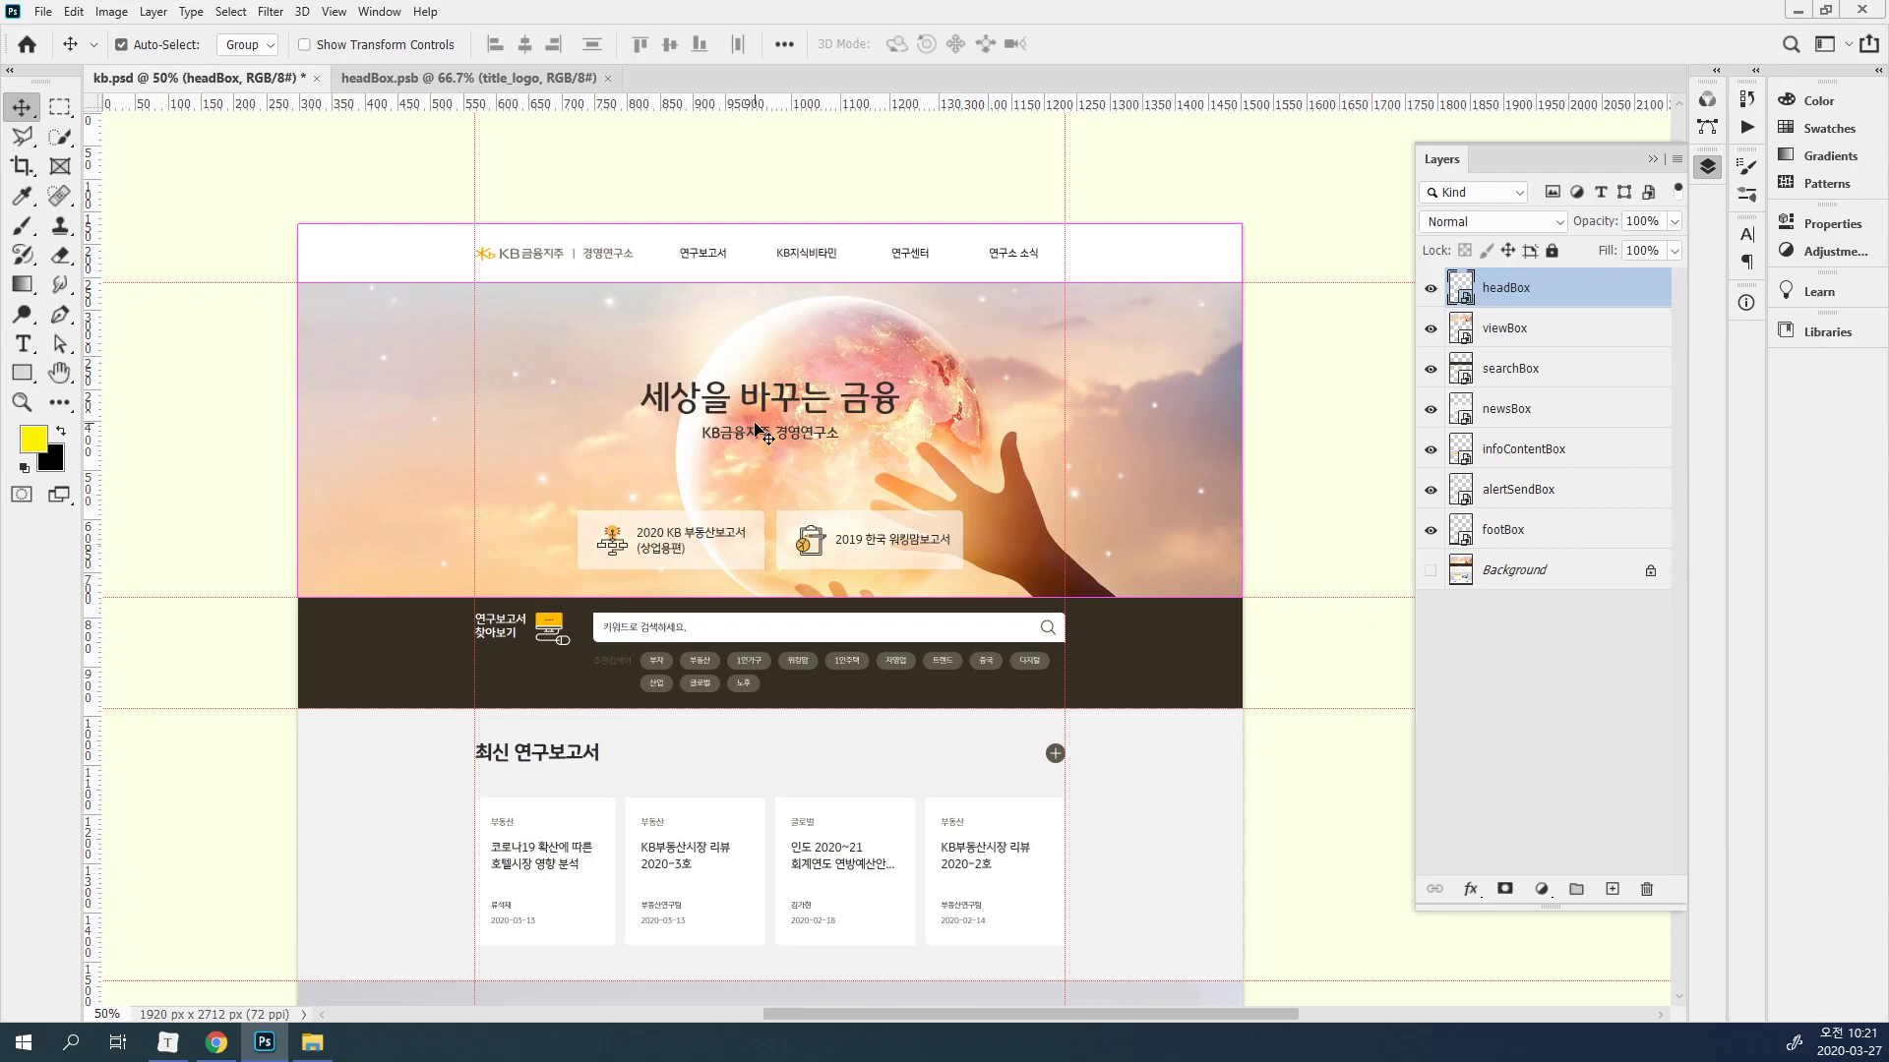
Switch between headBox.psb and kb.psd to compare the header file with the full page.
double_click(759, 430)
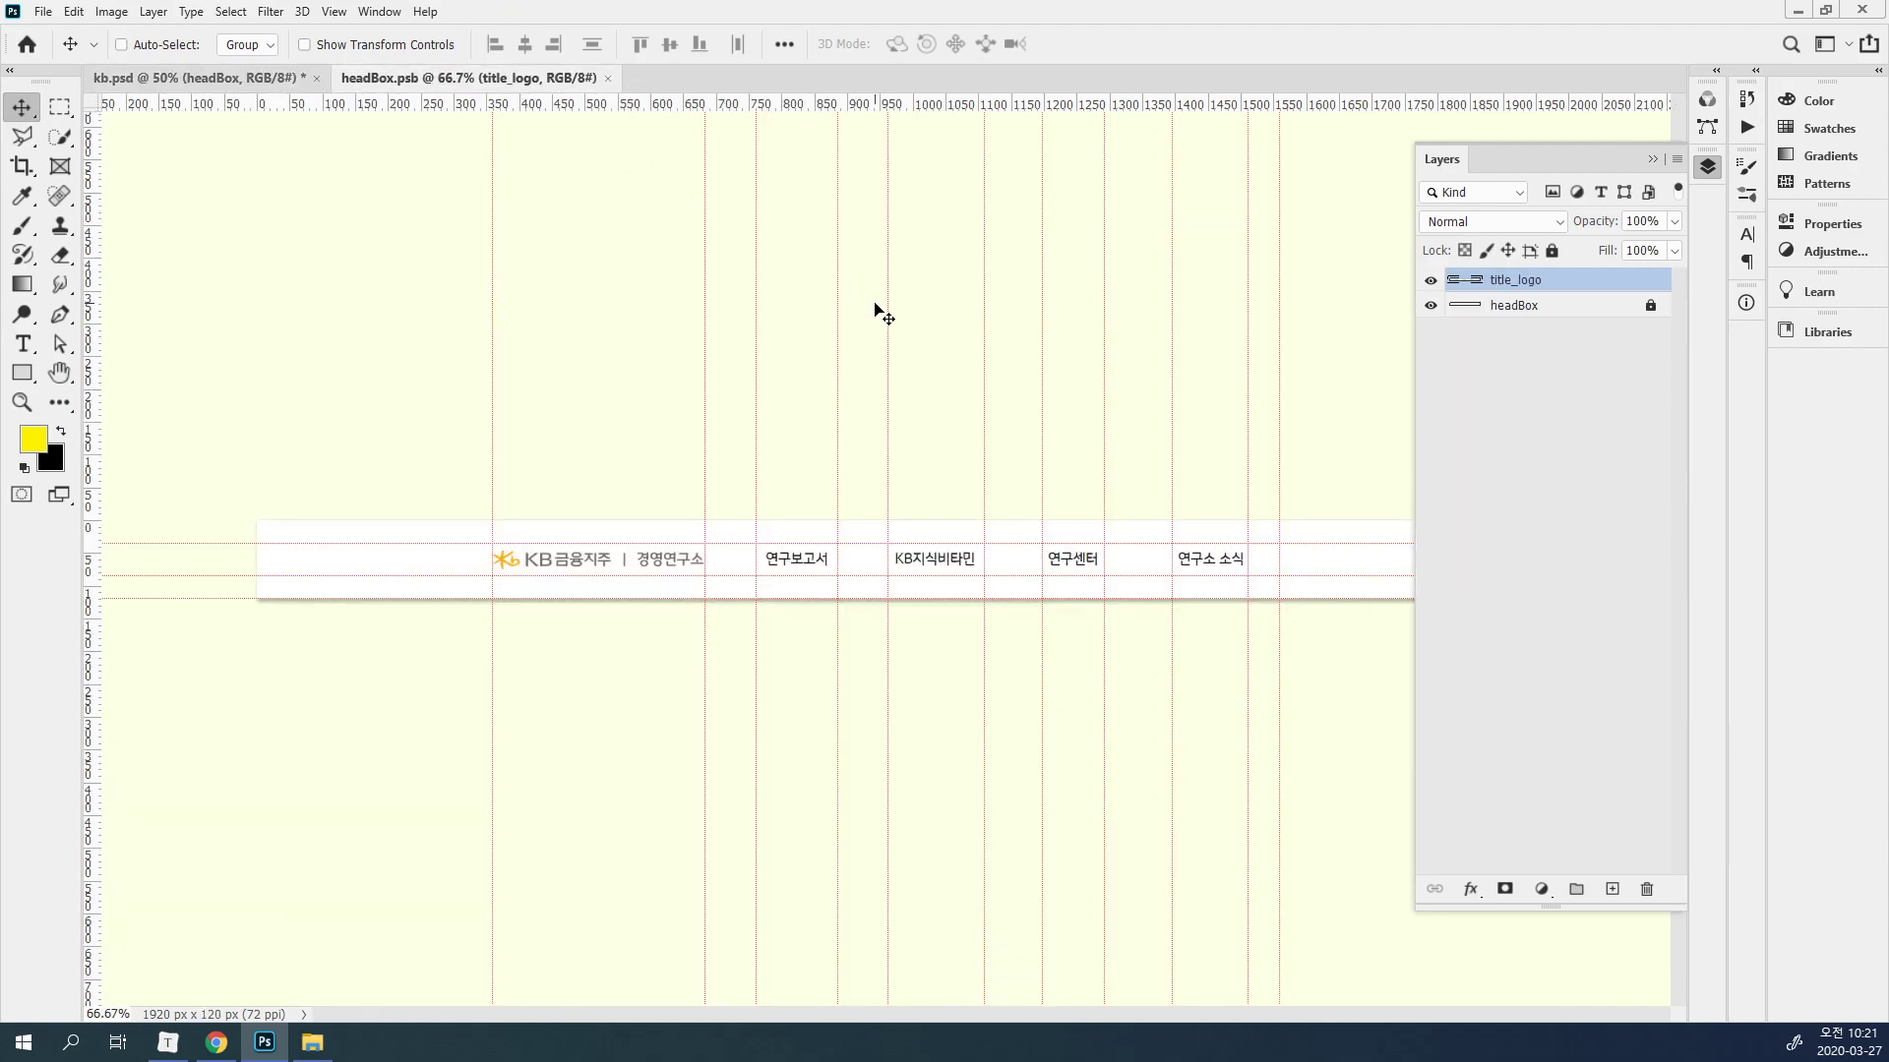
click(157, 79)
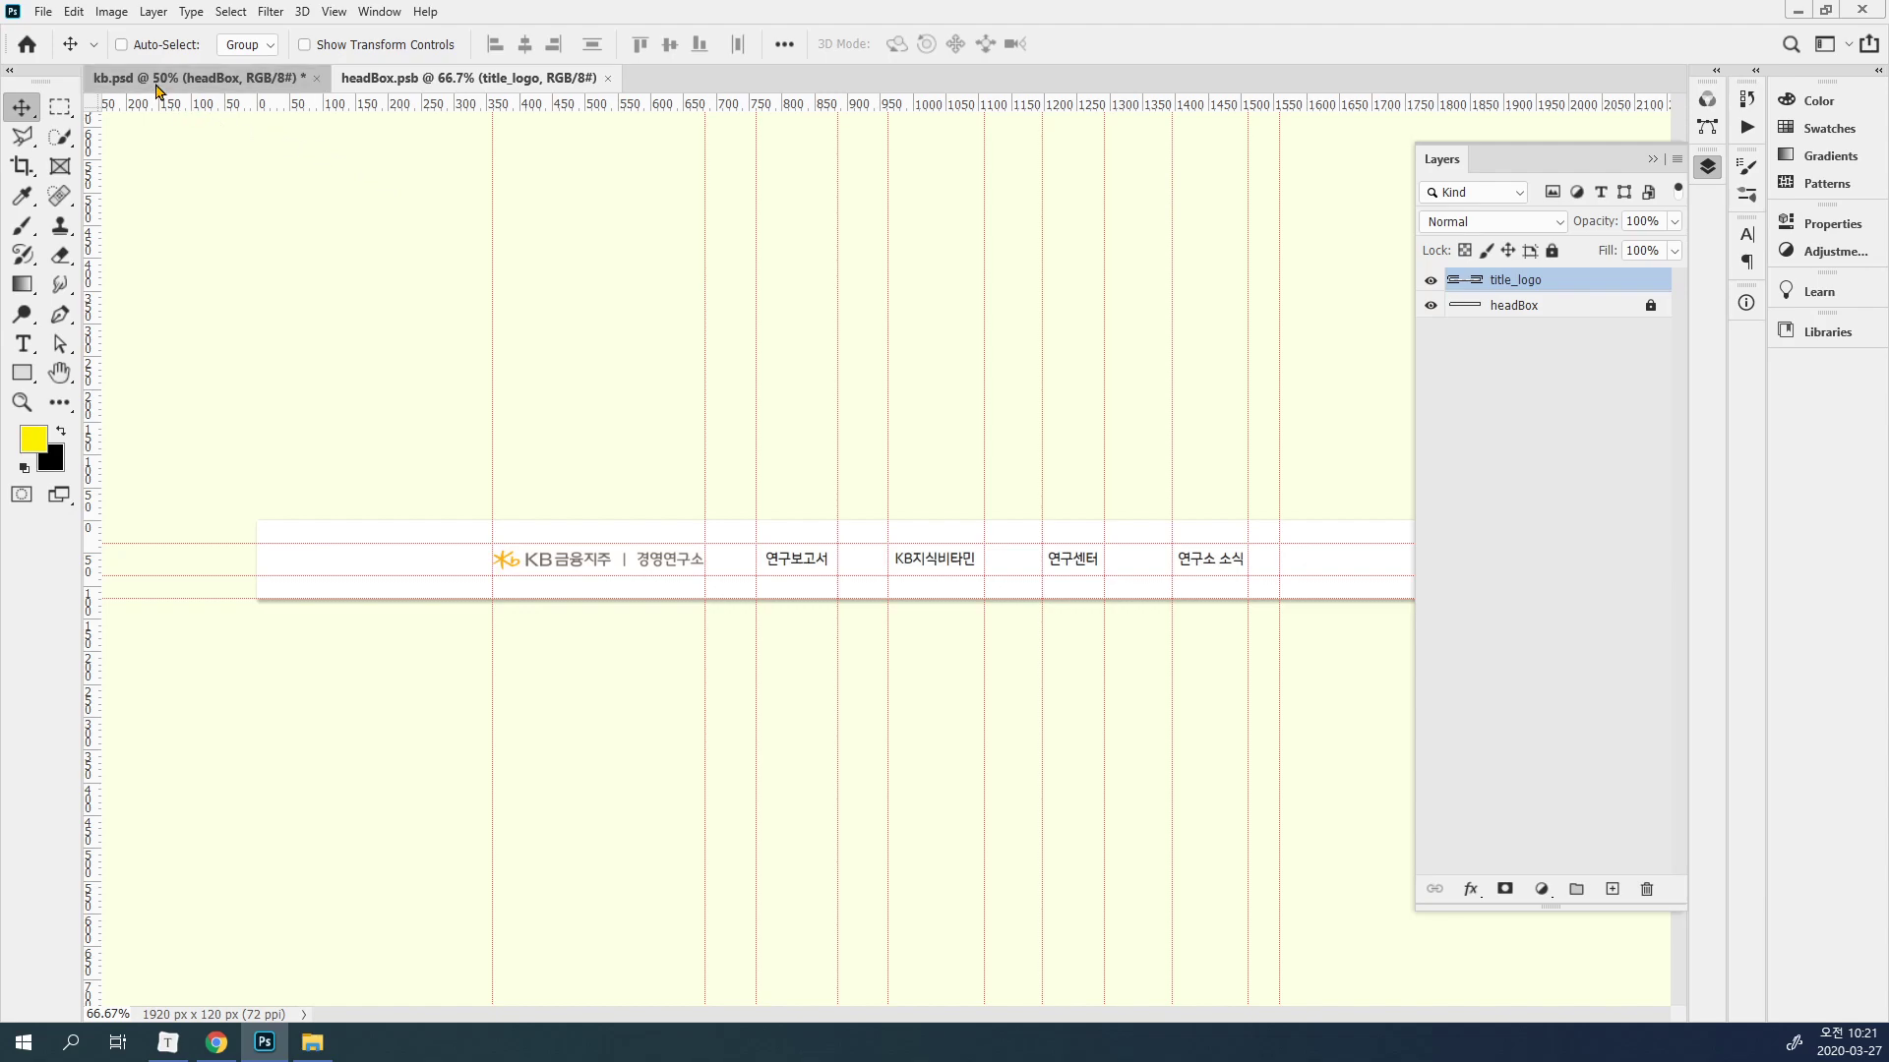
click(470, 86)
click(192, 83)
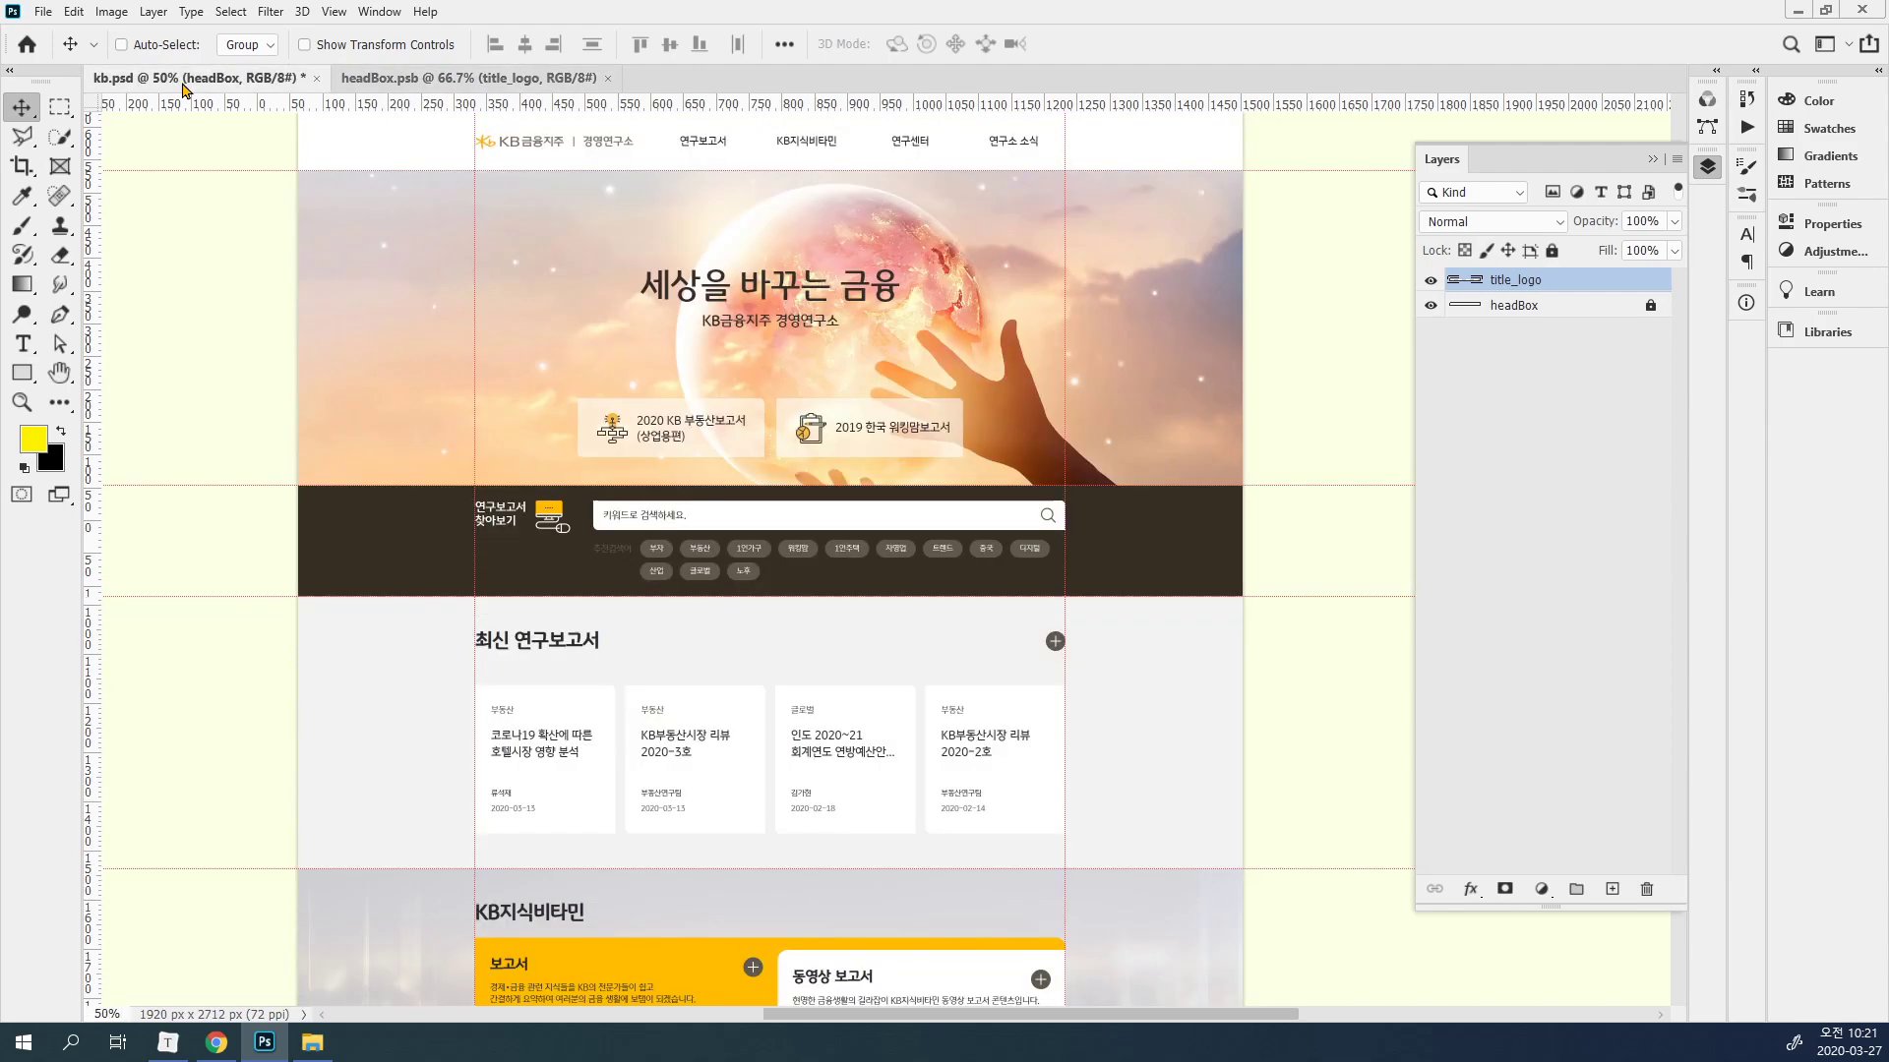
Arrange kb.psd and headBox.psb side by side as 2-up Vertical and collapse the layer list so both headers can be compared.
click(377, 12)
mouse_move(439, 40)
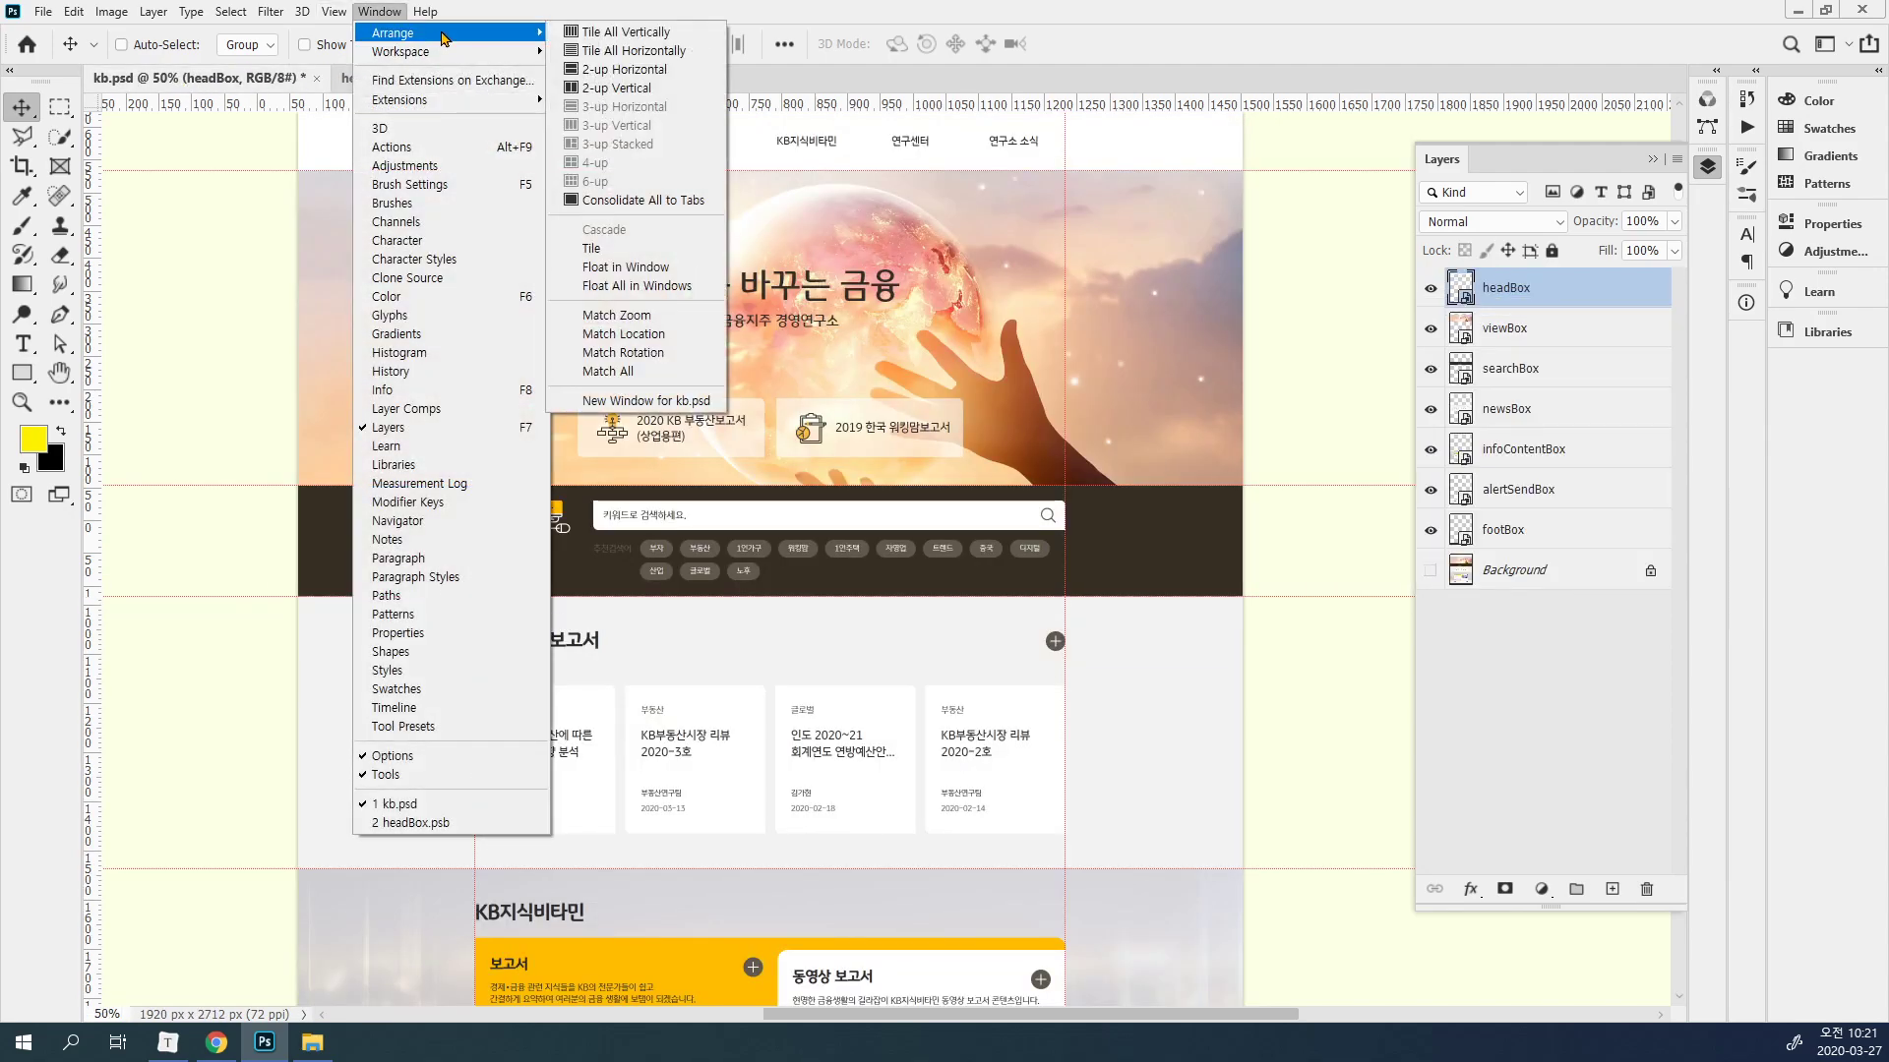
click(616, 87)
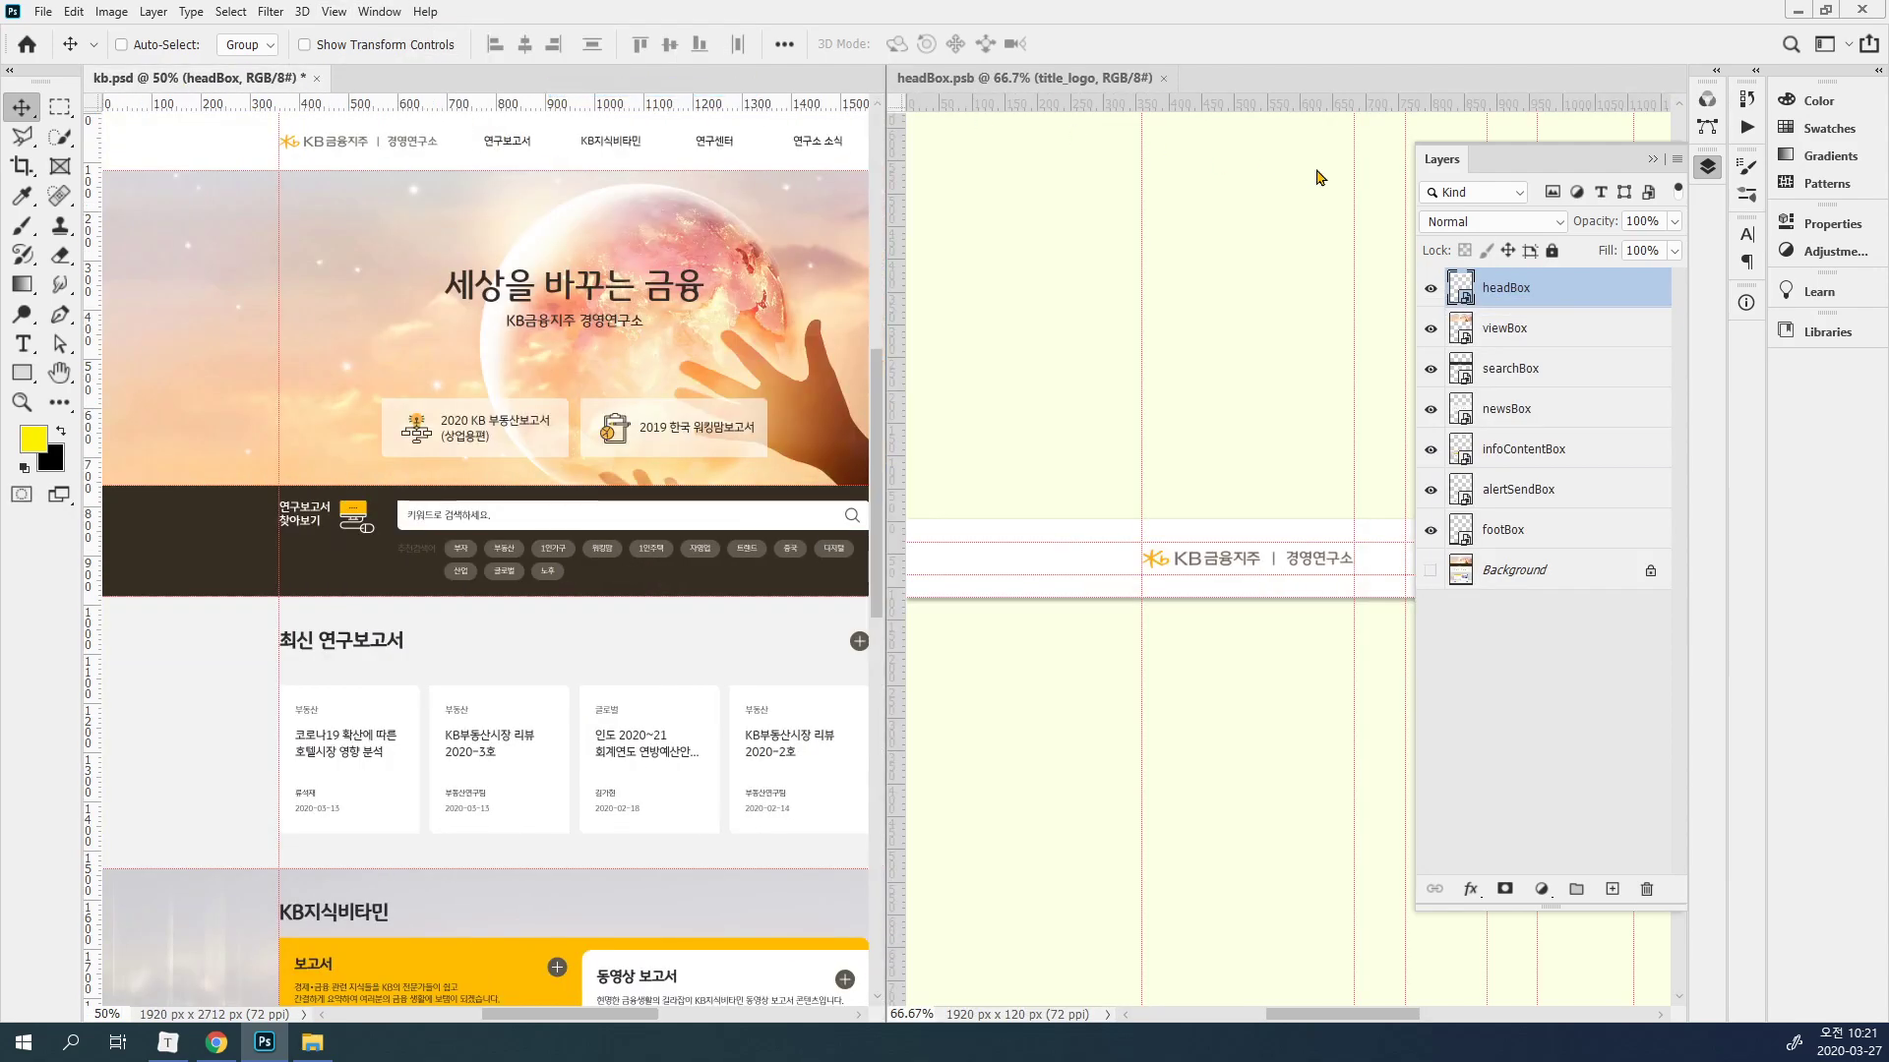
click(1707, 170)
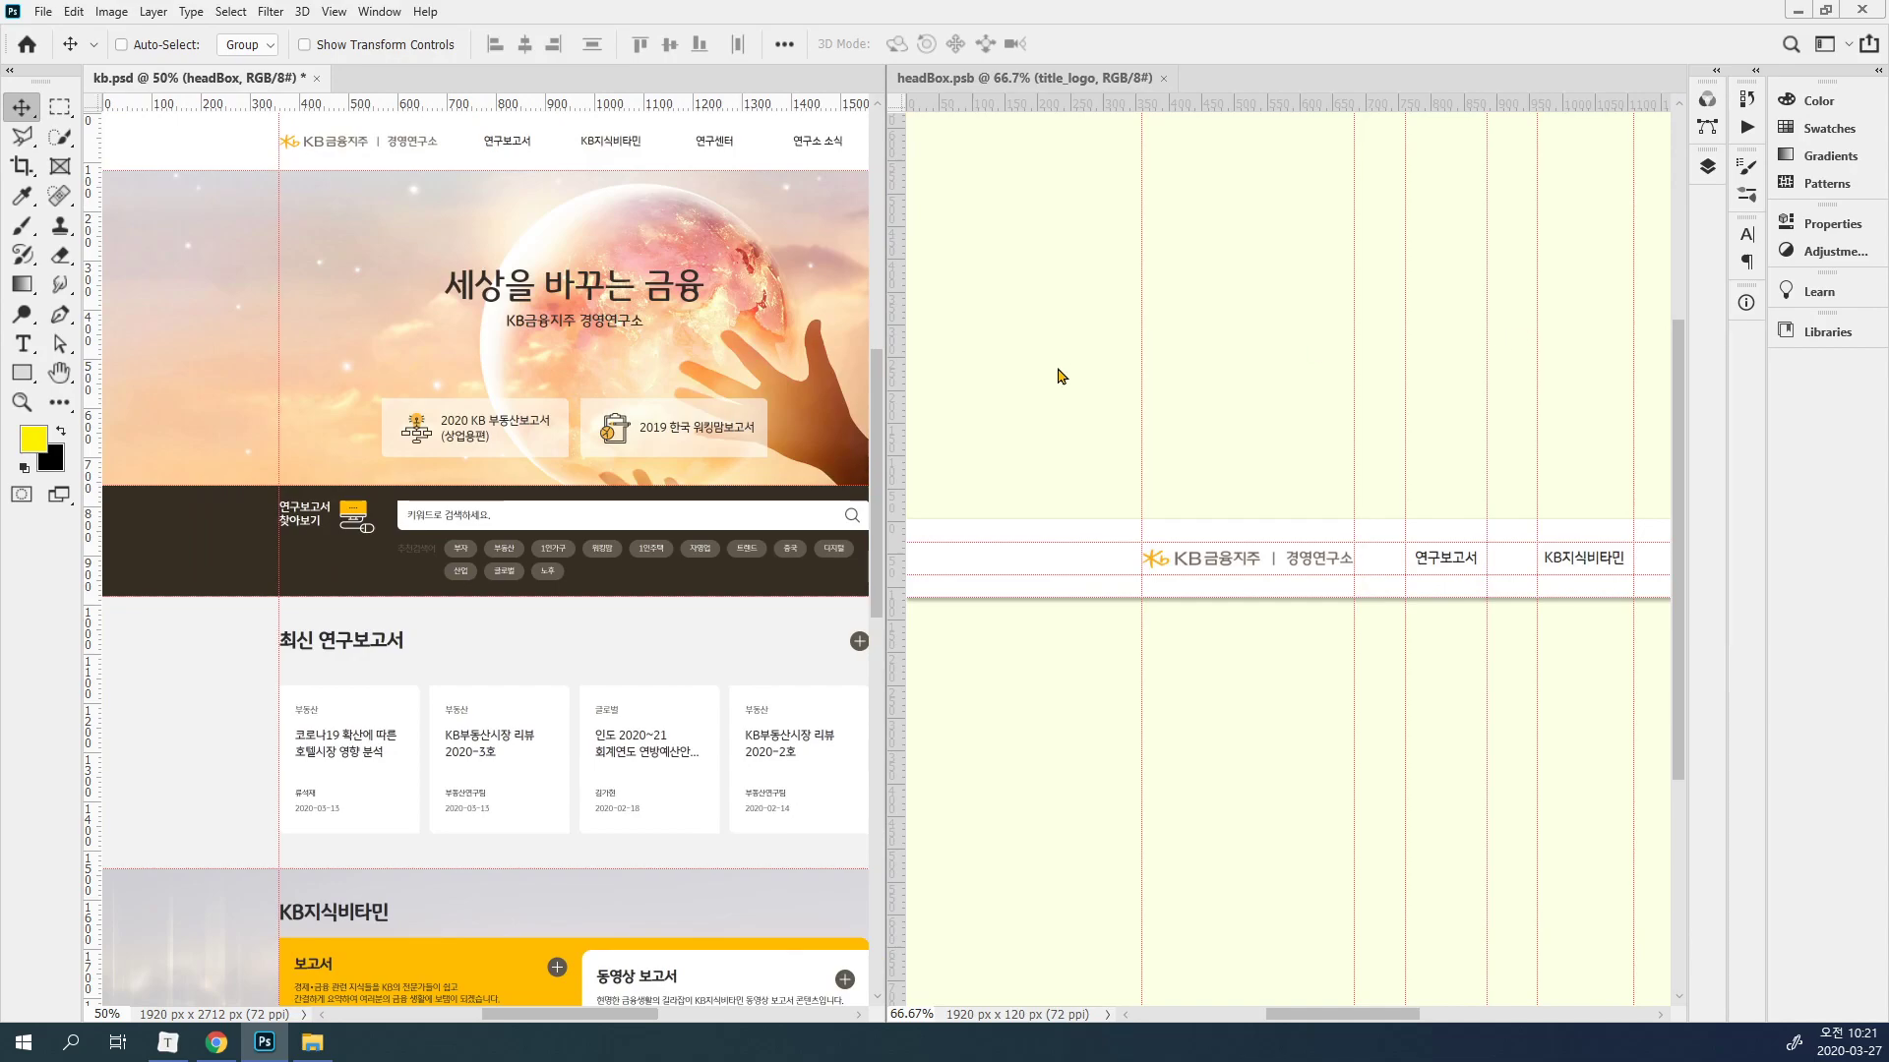
drag(721, 374, 632, 498)
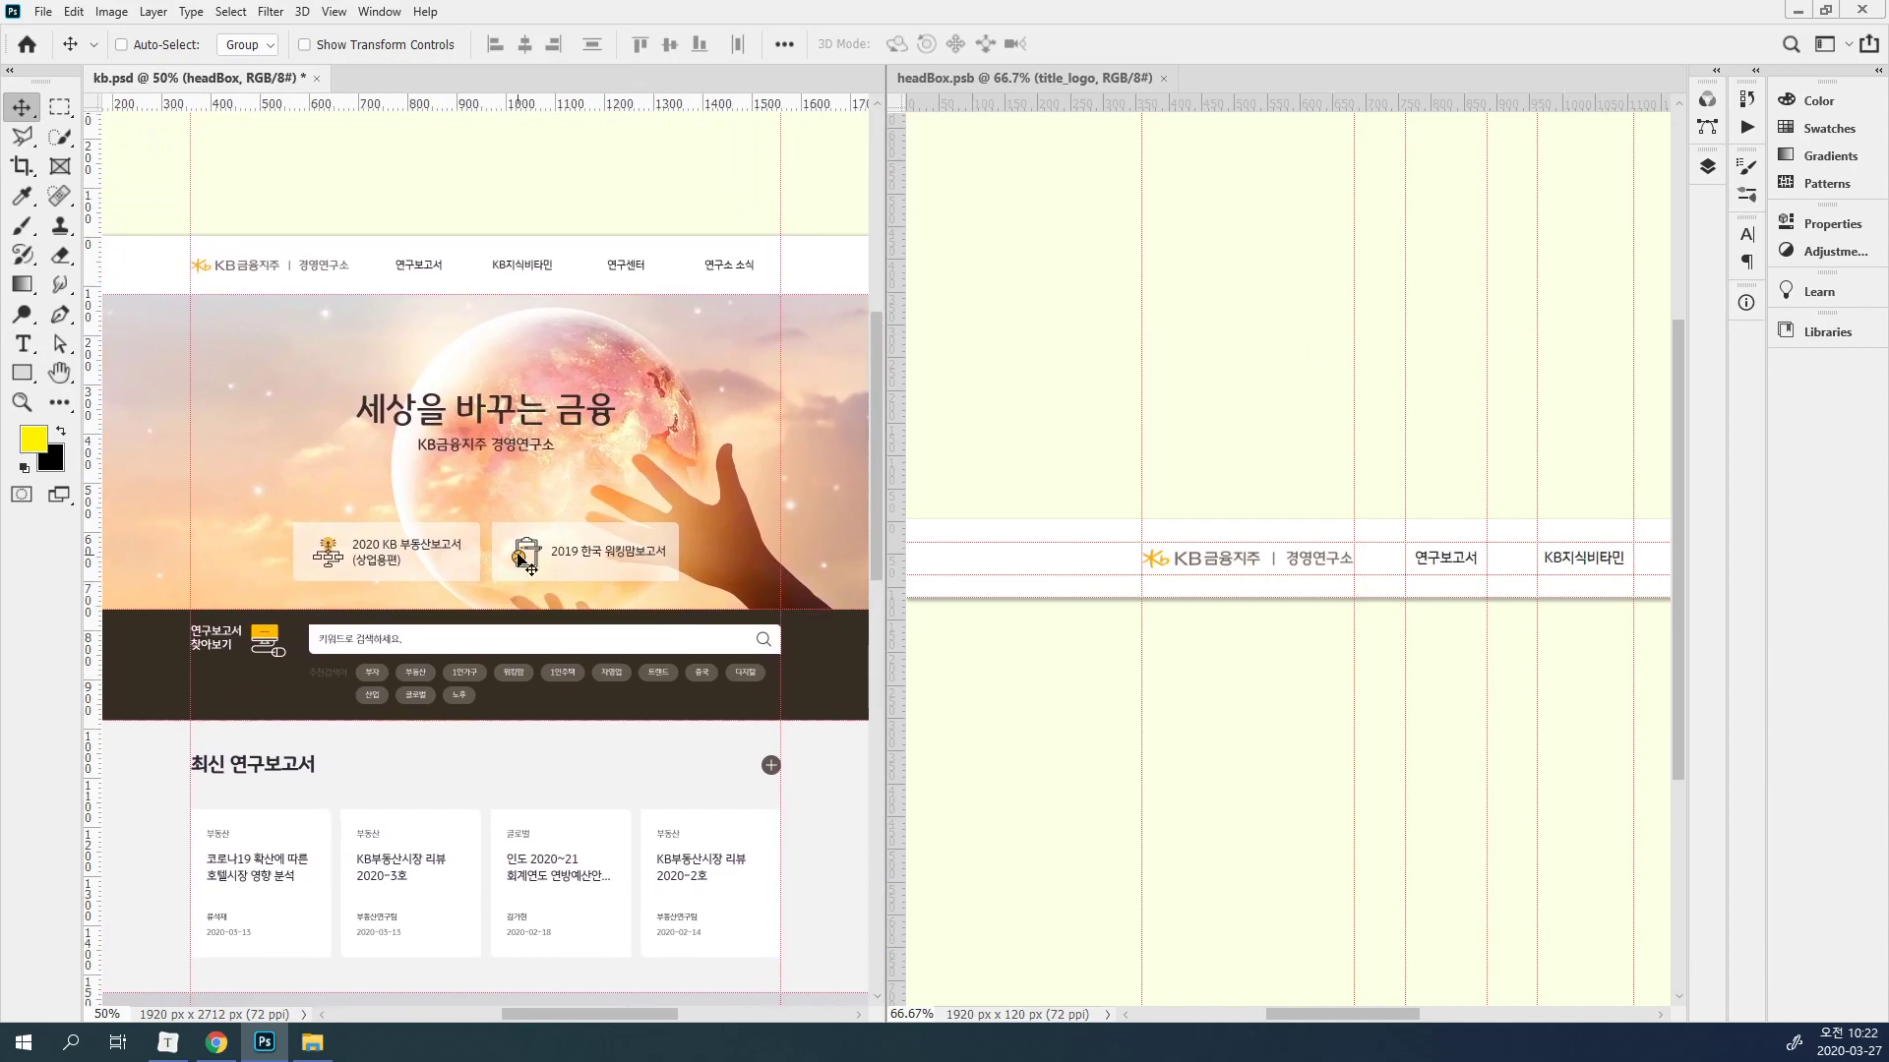
drag(1295, 426, 1141, 266)
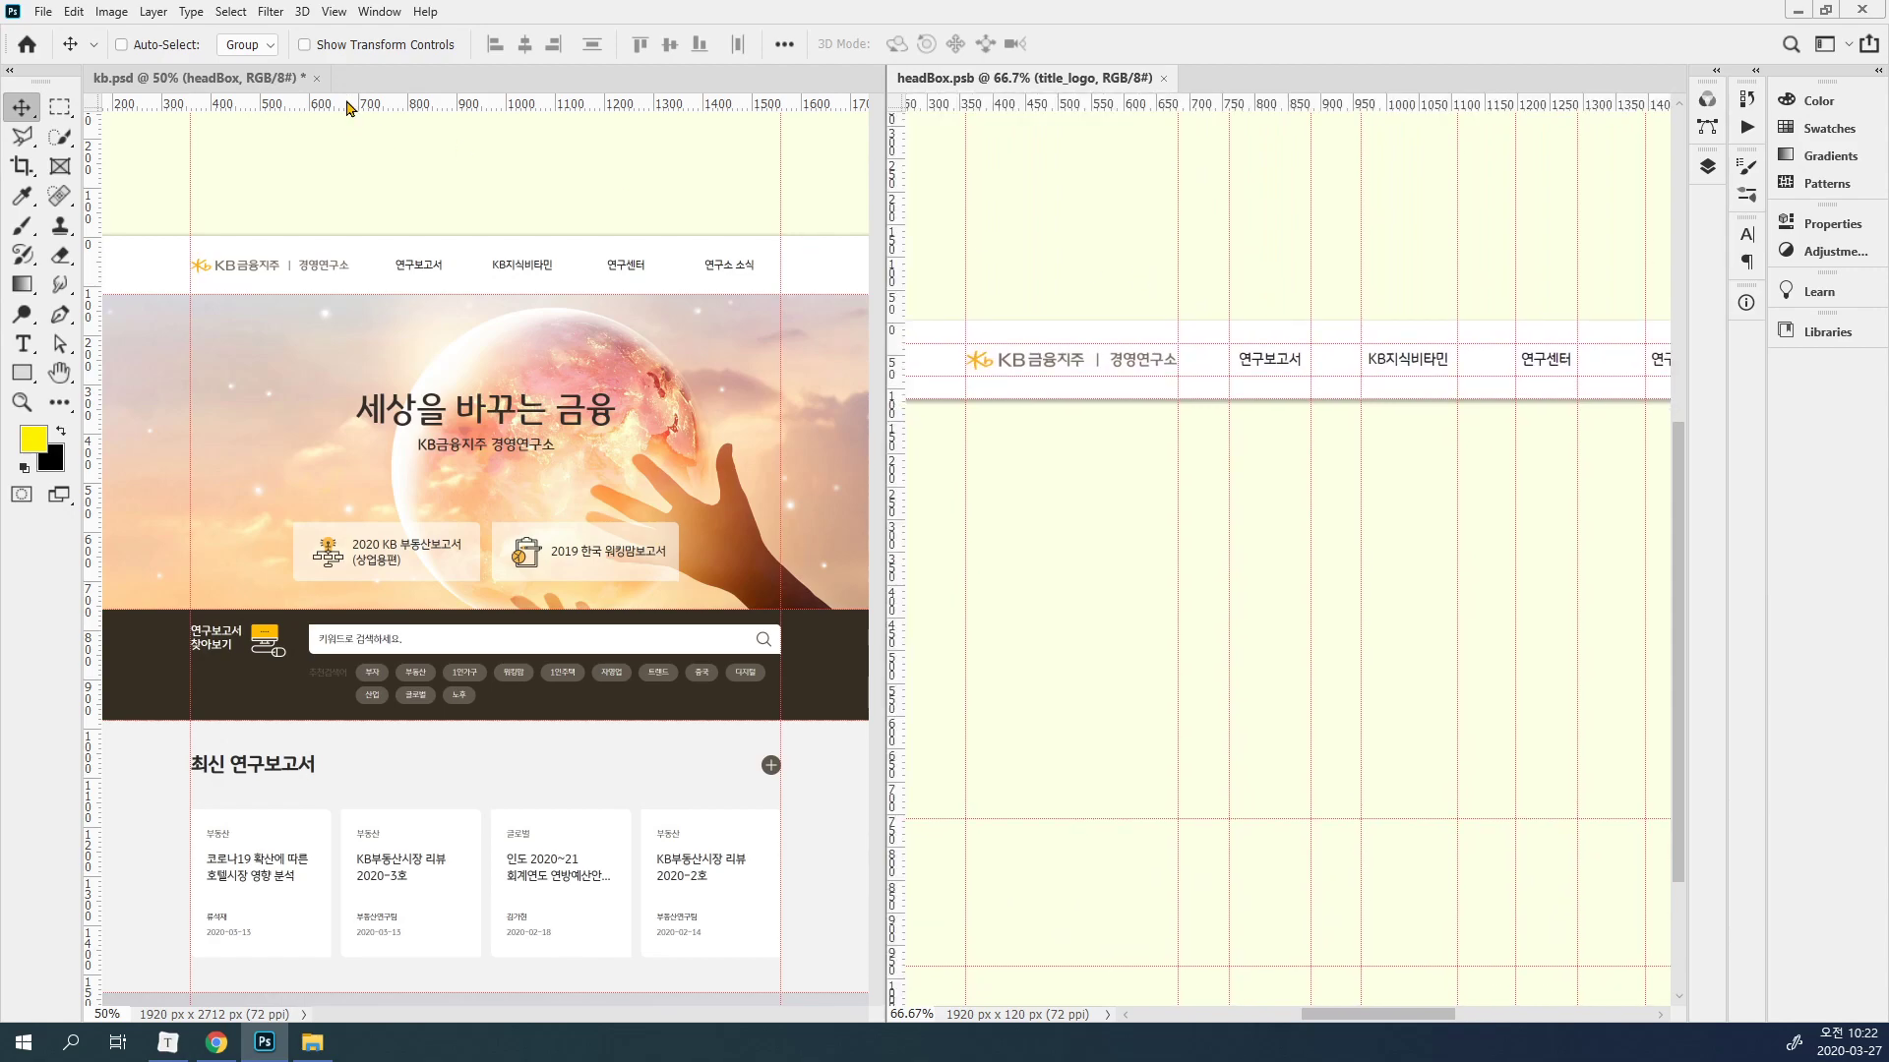
click(382, 13)
mouse_move(396, 33)
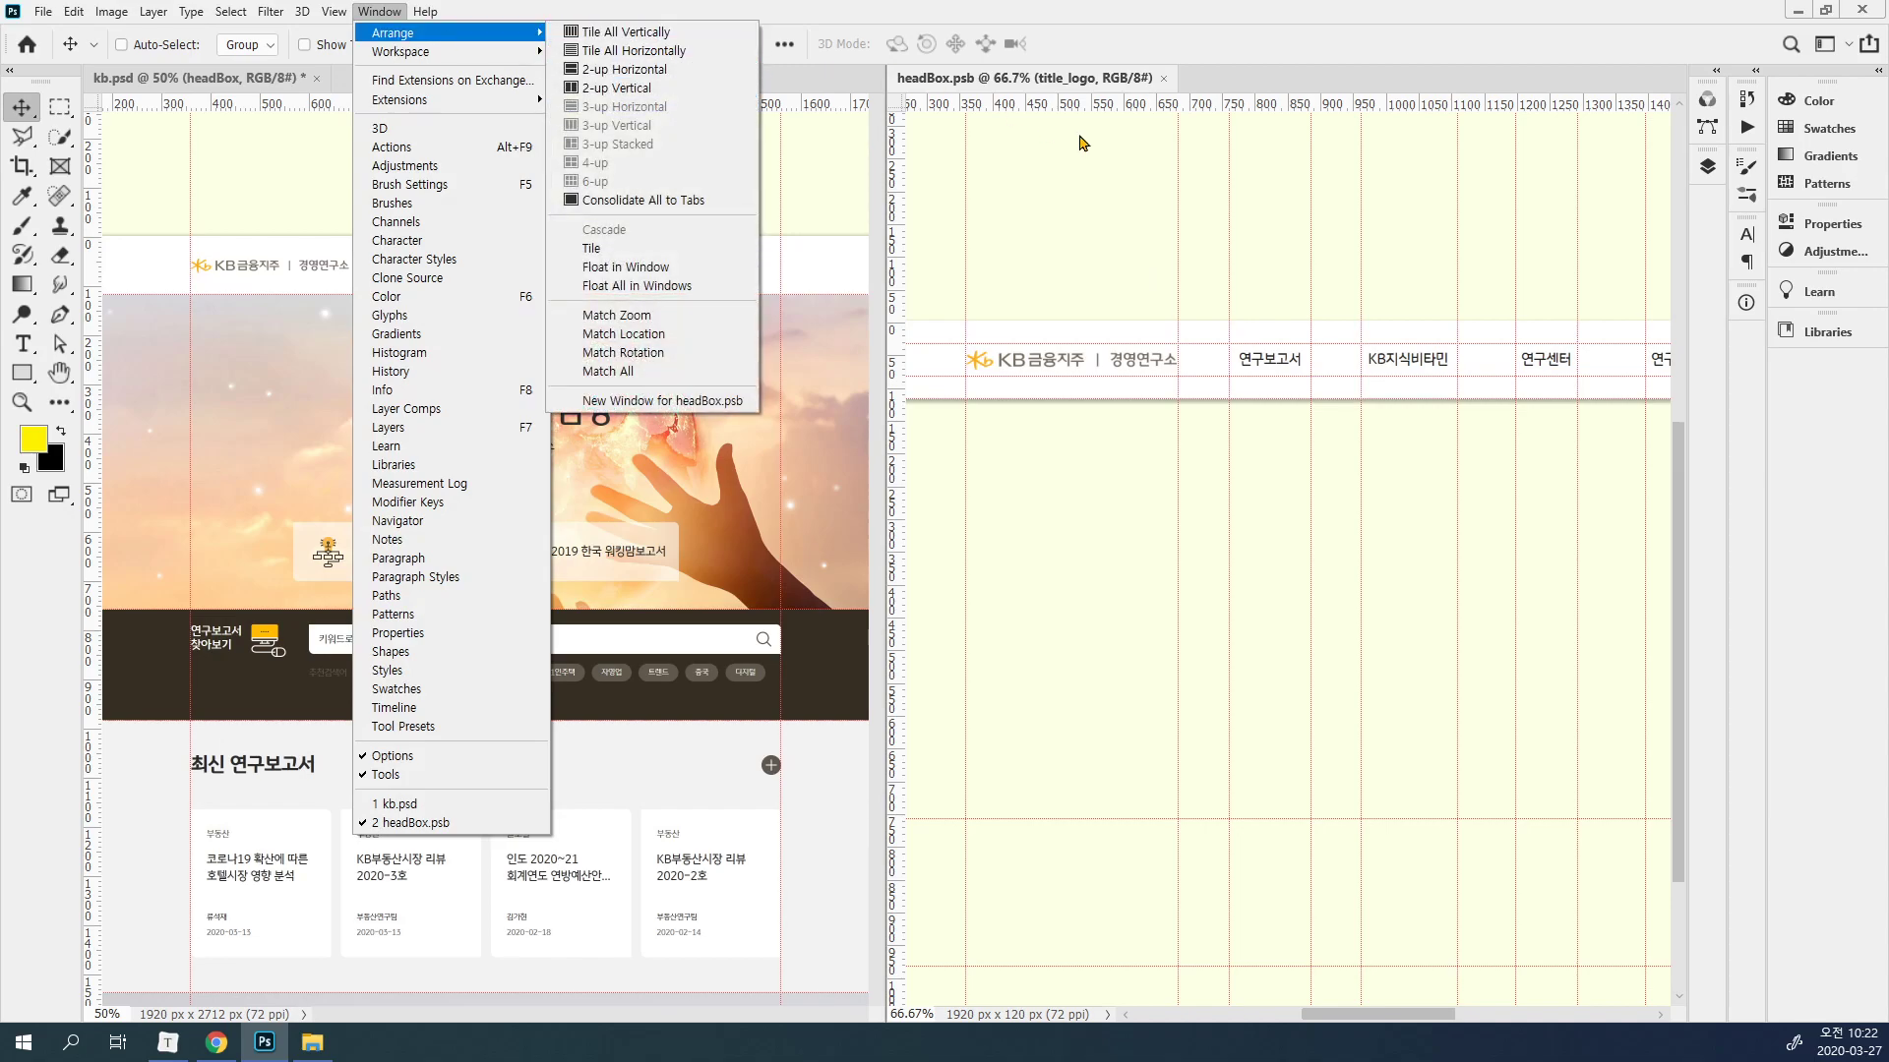
click(1029, 10)
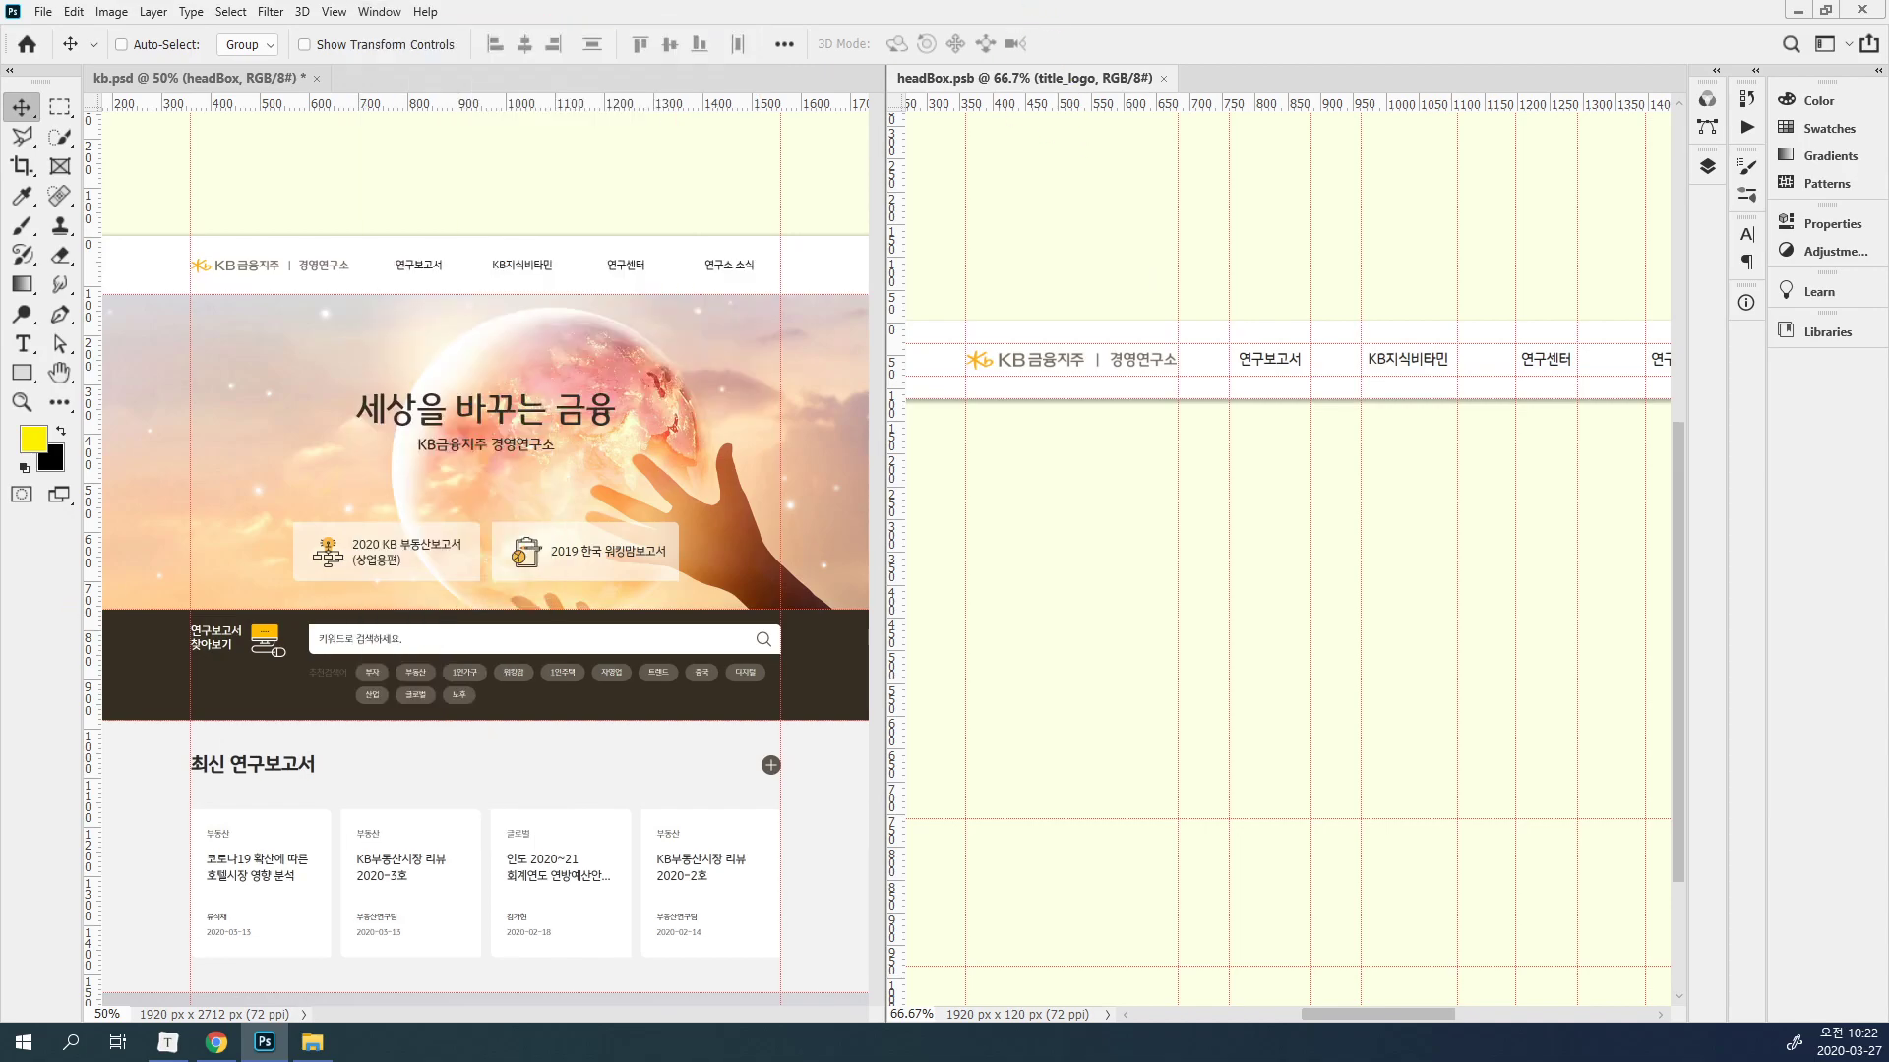